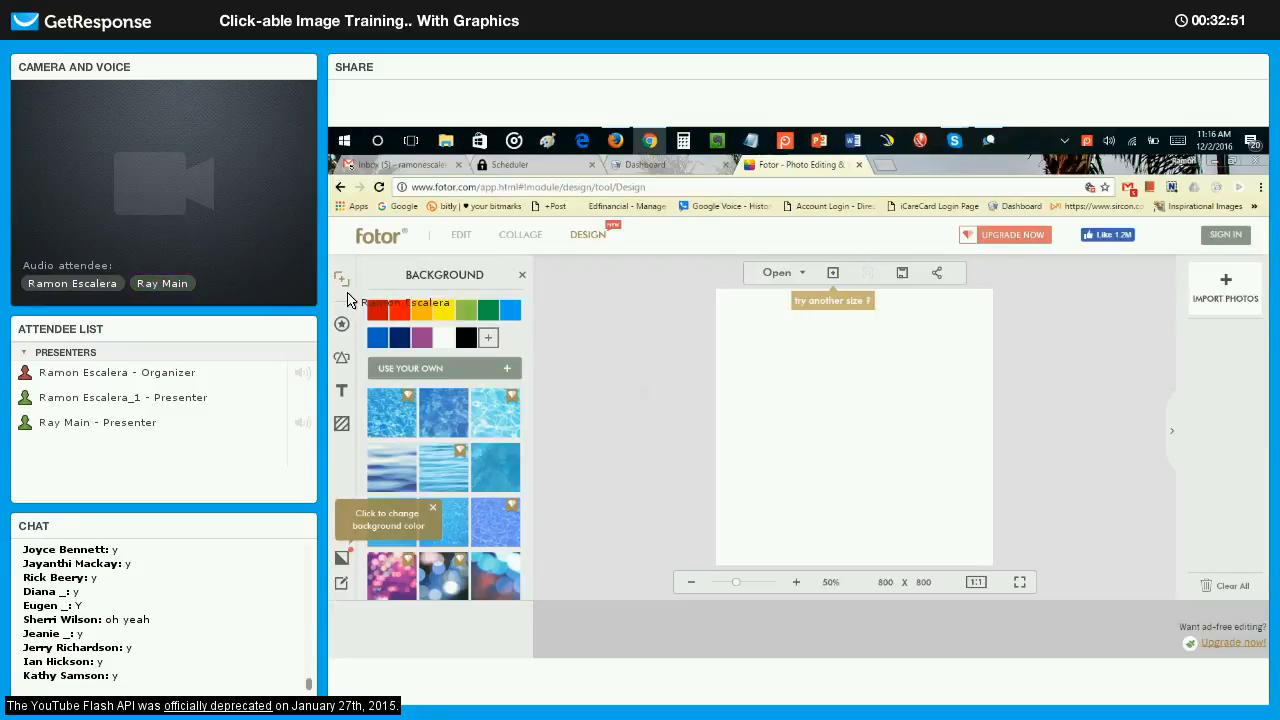
Return to the Fotor home page and start a new design with the custom size option.
click(474, 241)
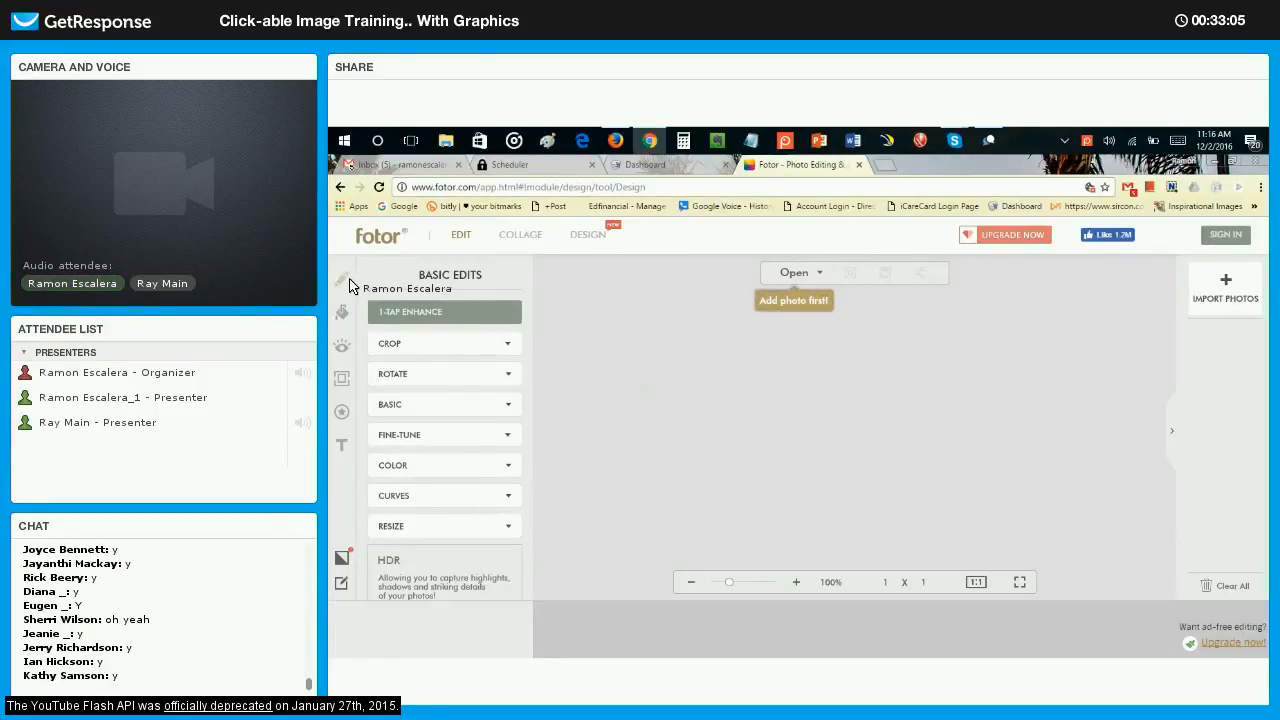
click(386, 241)
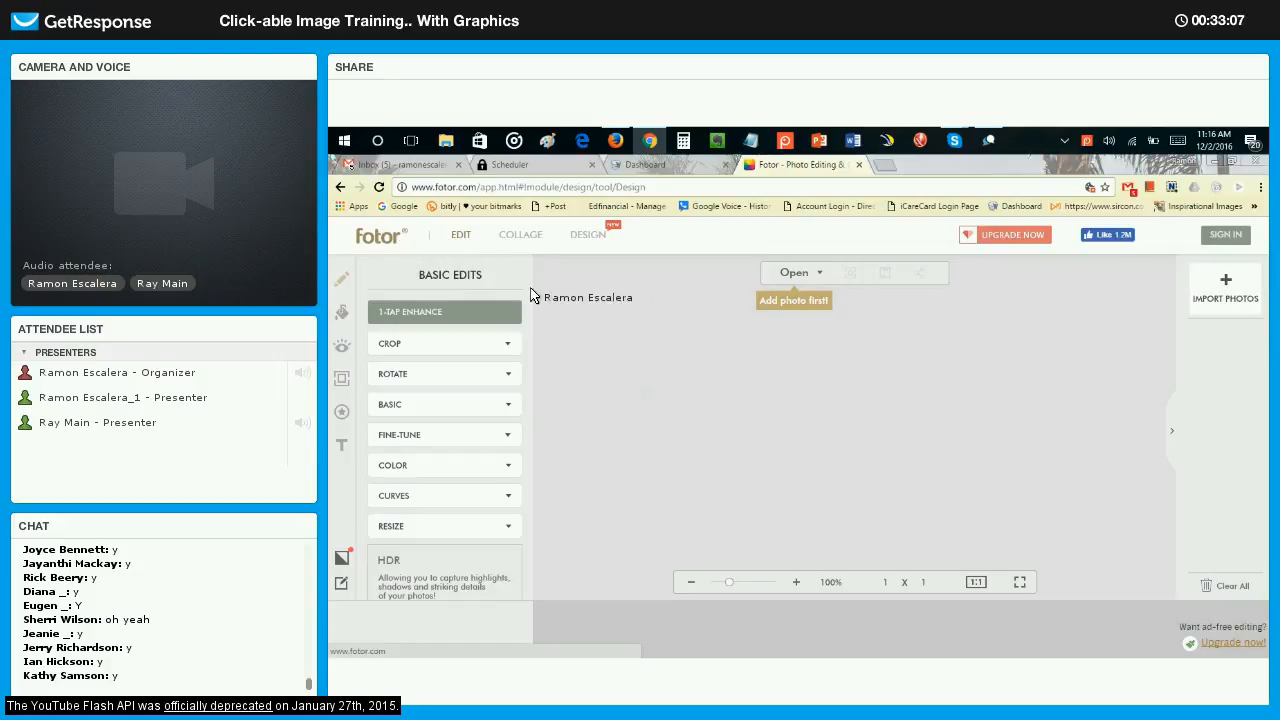
click(855, 267)
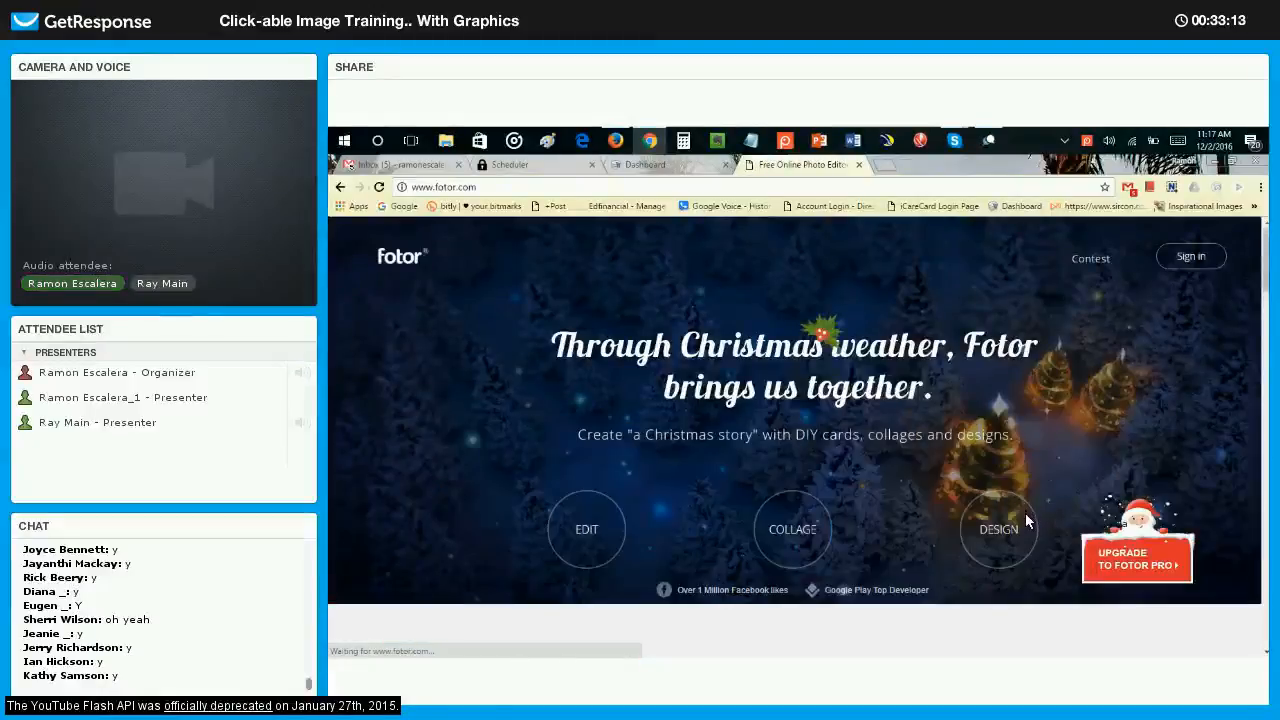
click(998, 529)
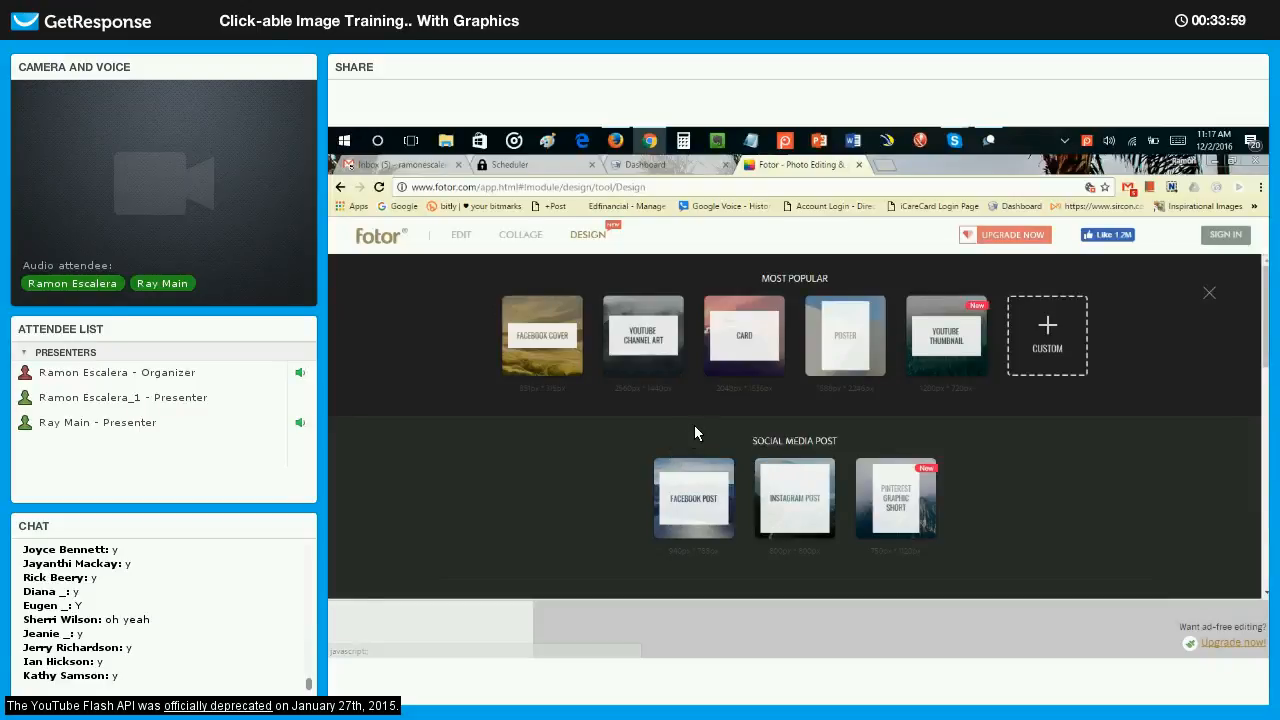
click(1068, 345)
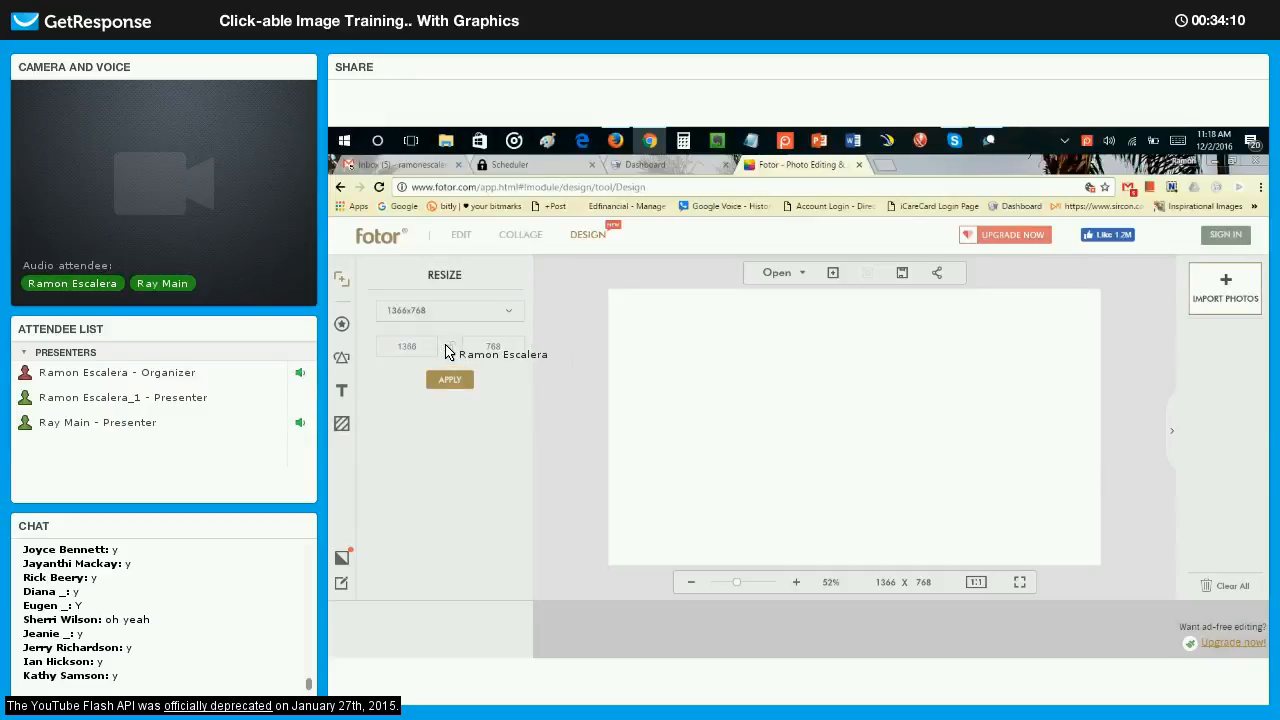
Resize the blank canvas to 470 x 246 pixels.
click(451, 346)
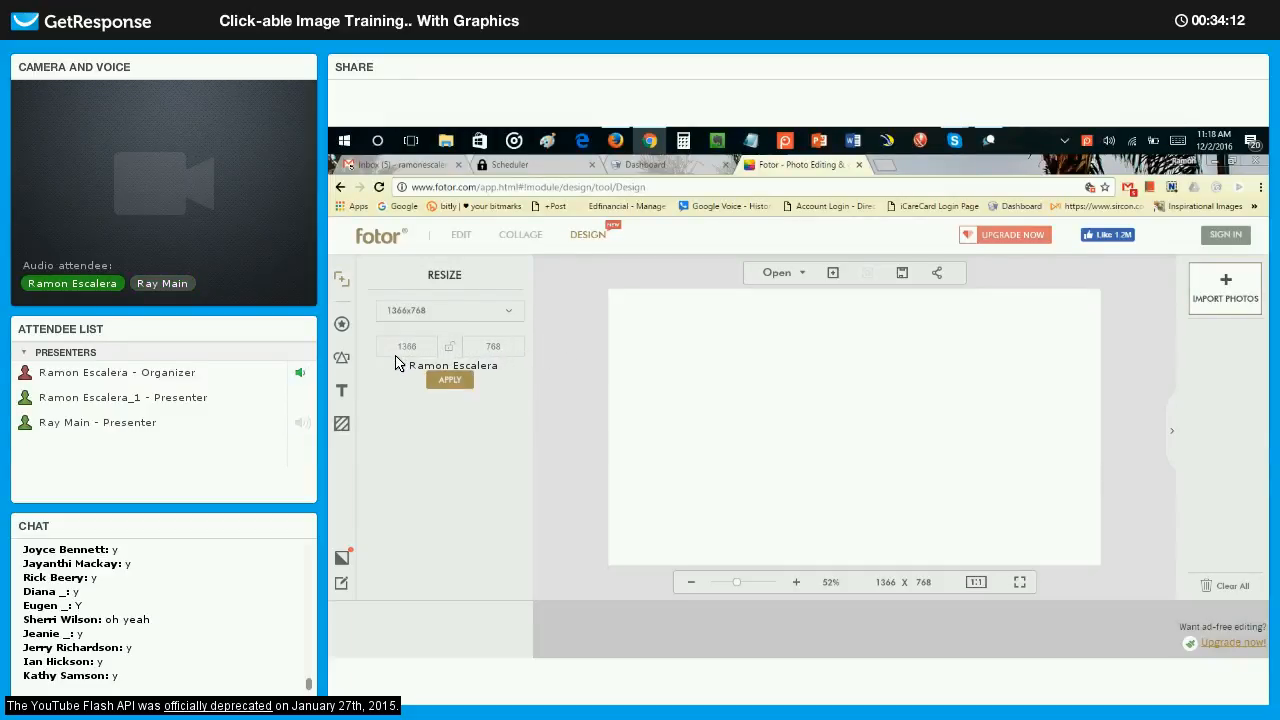
text(470)
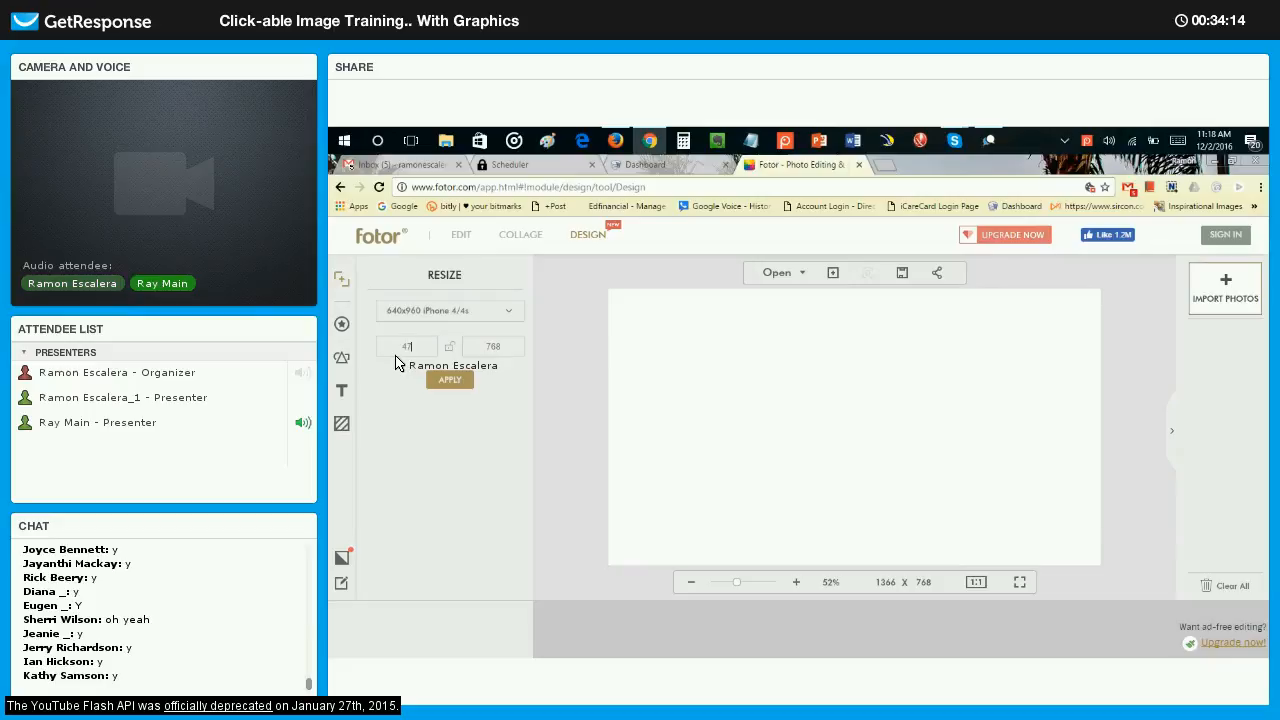
click(483, 348)
text(24)
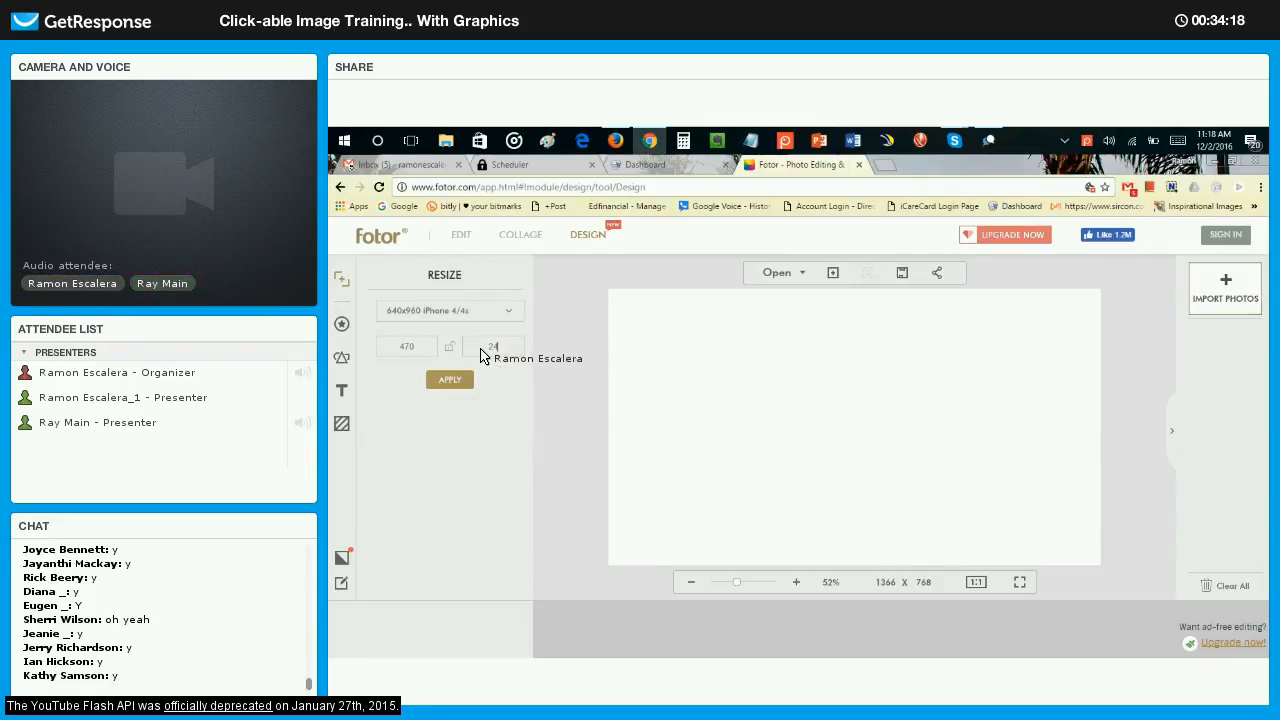
text(6)
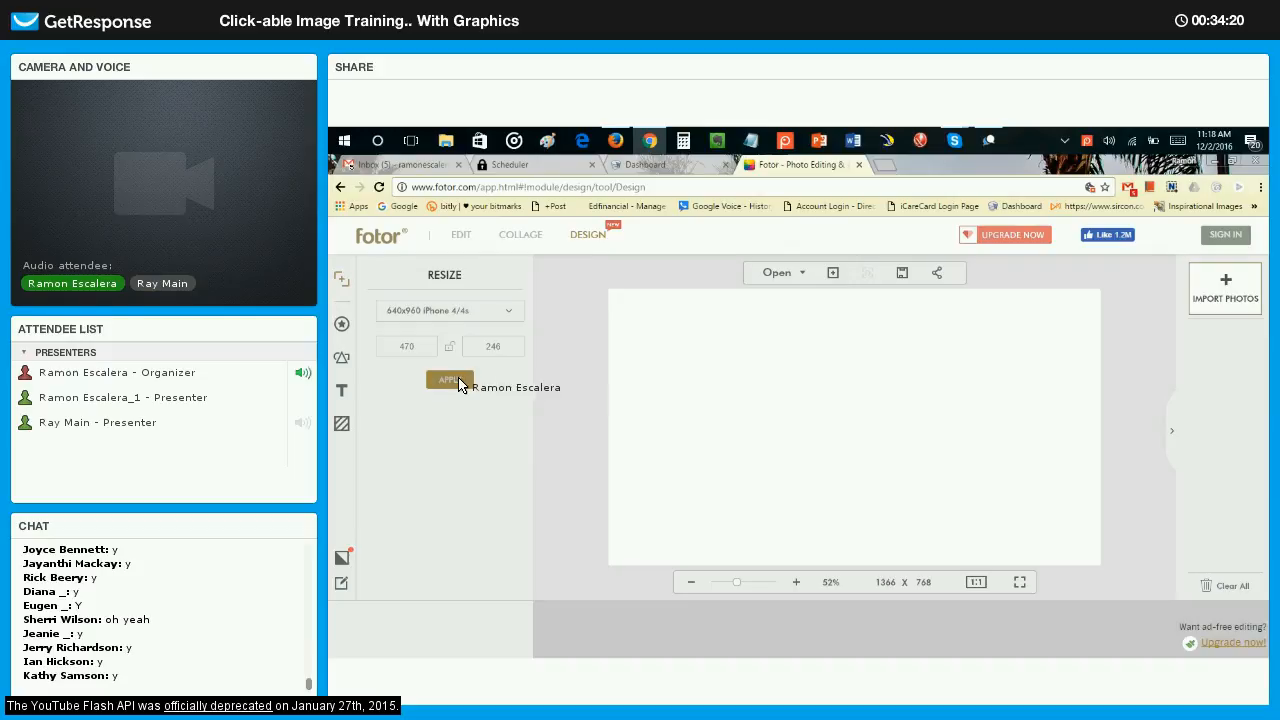
click(459, 384)
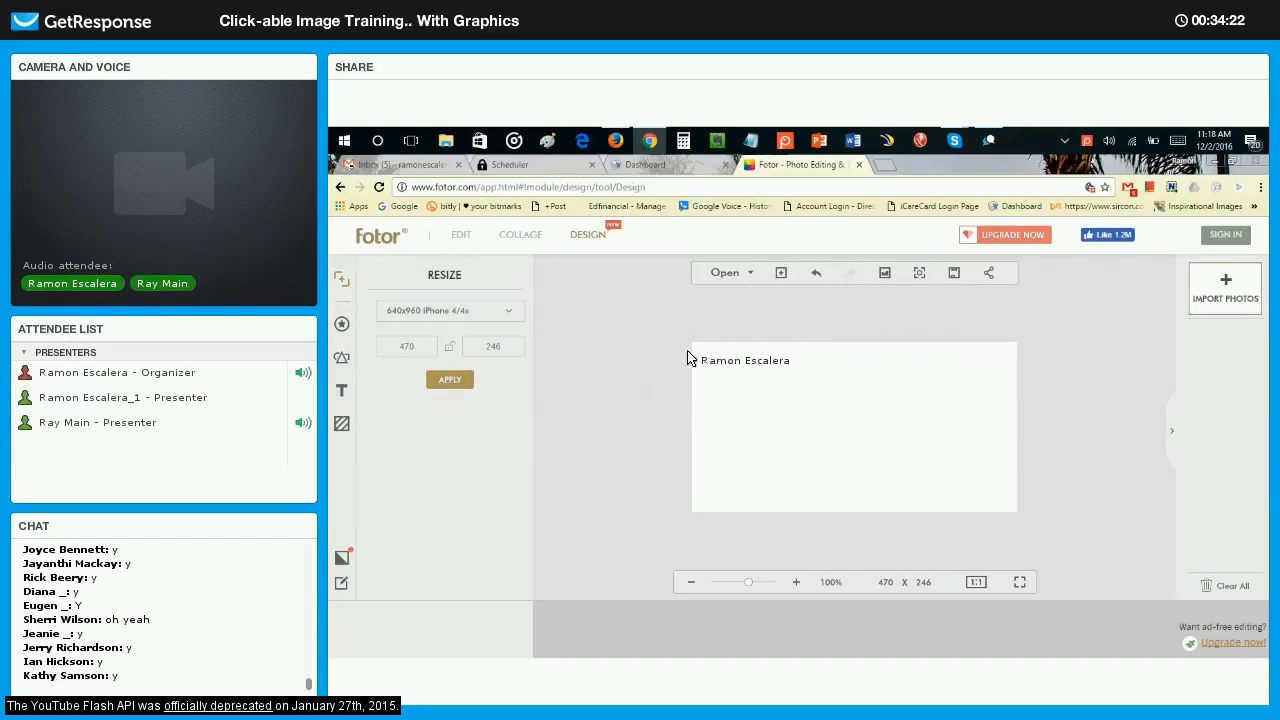
drag(688, 358, 891, 350)
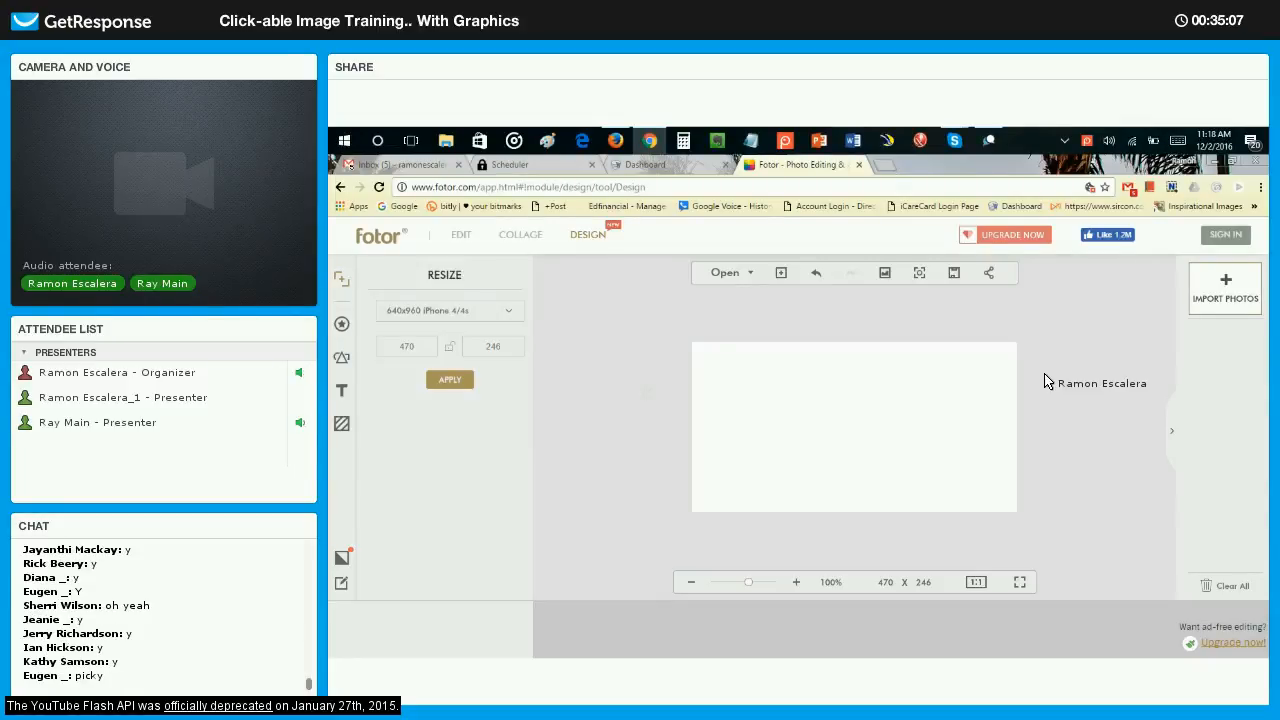
double_click(407, 347)
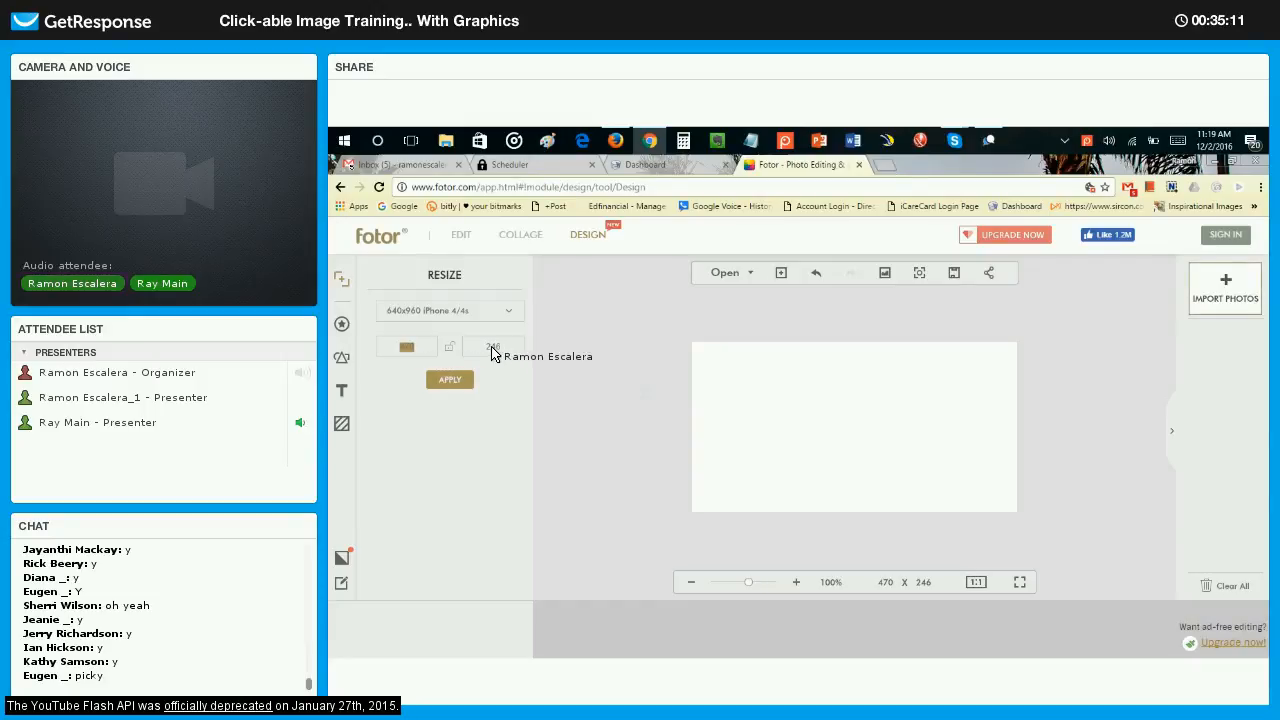
double_click(492, 349)
click(762, 337)
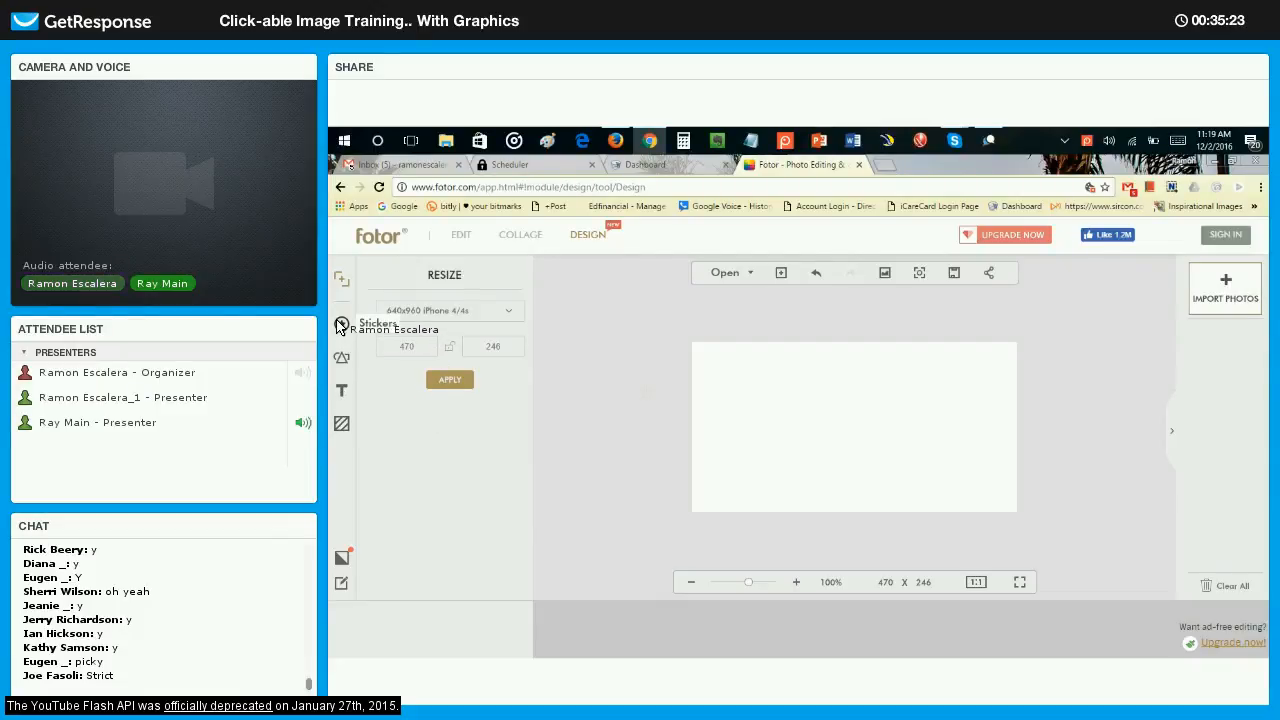
Try several preset background colours on the canvas, including green, white, black, red and blue.
click(342, 425)
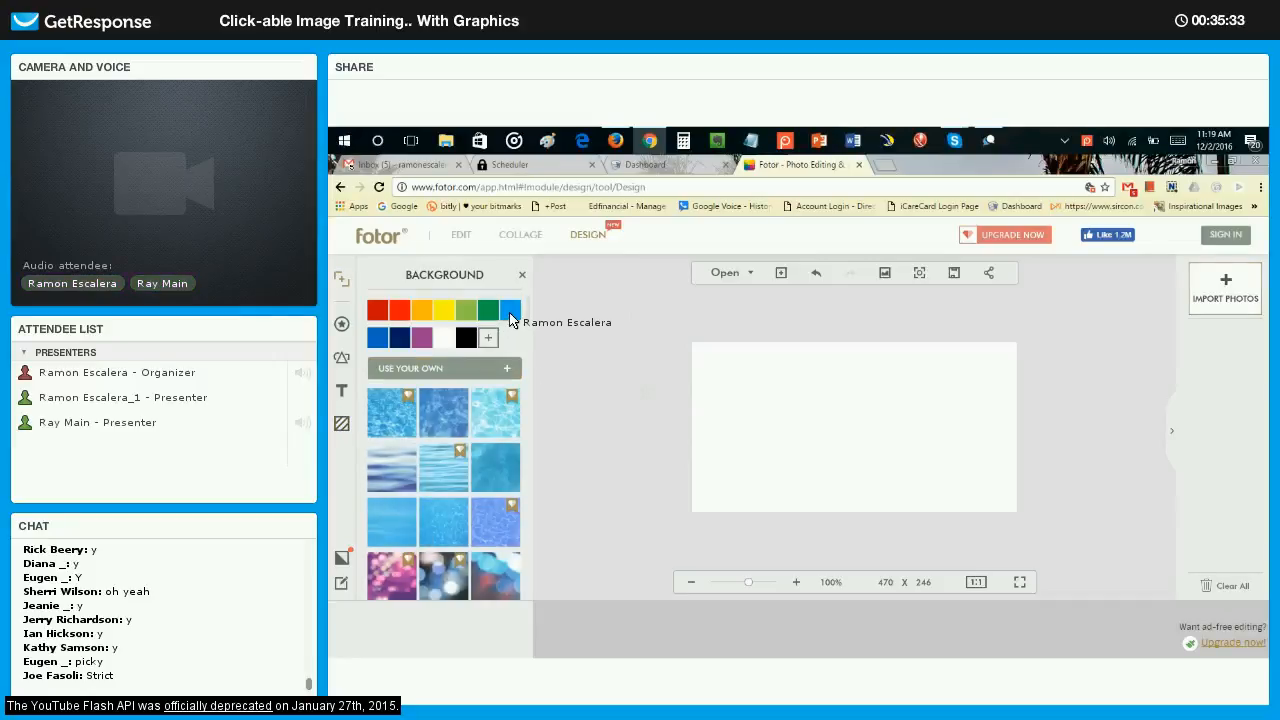
click(510, 318)
click(487, 313)
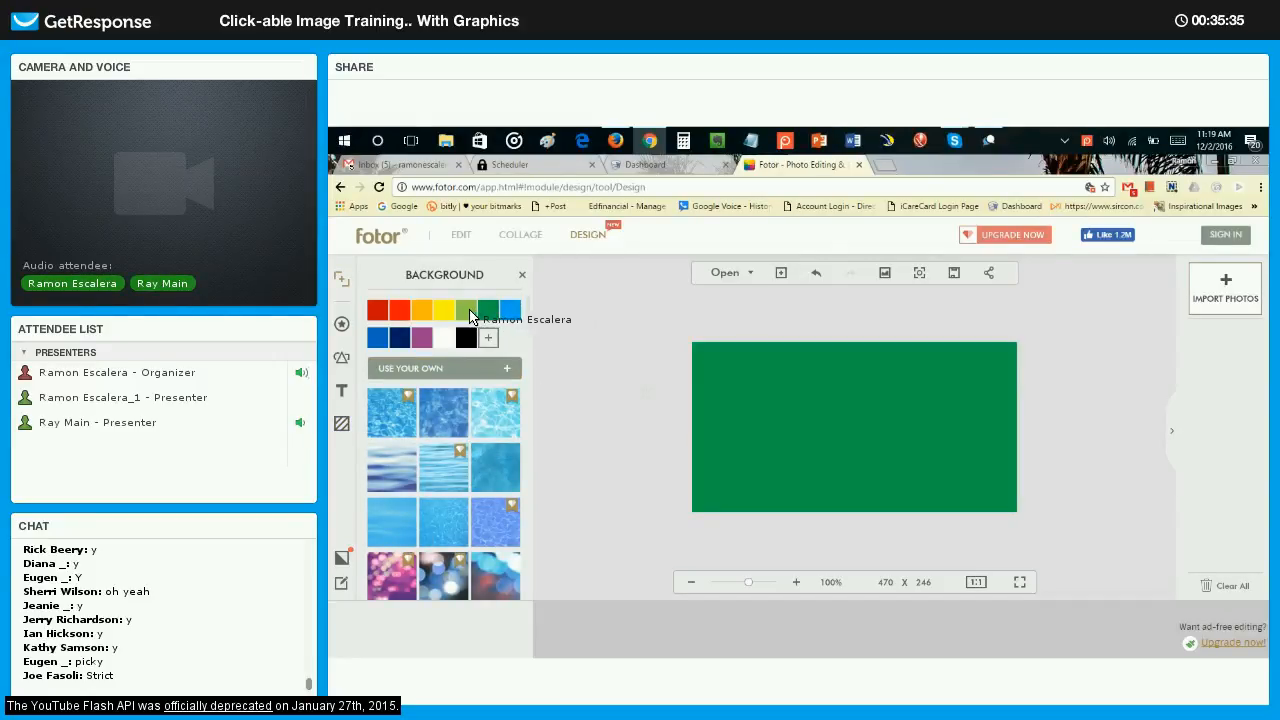
click(443, 311)
click(444, 338)
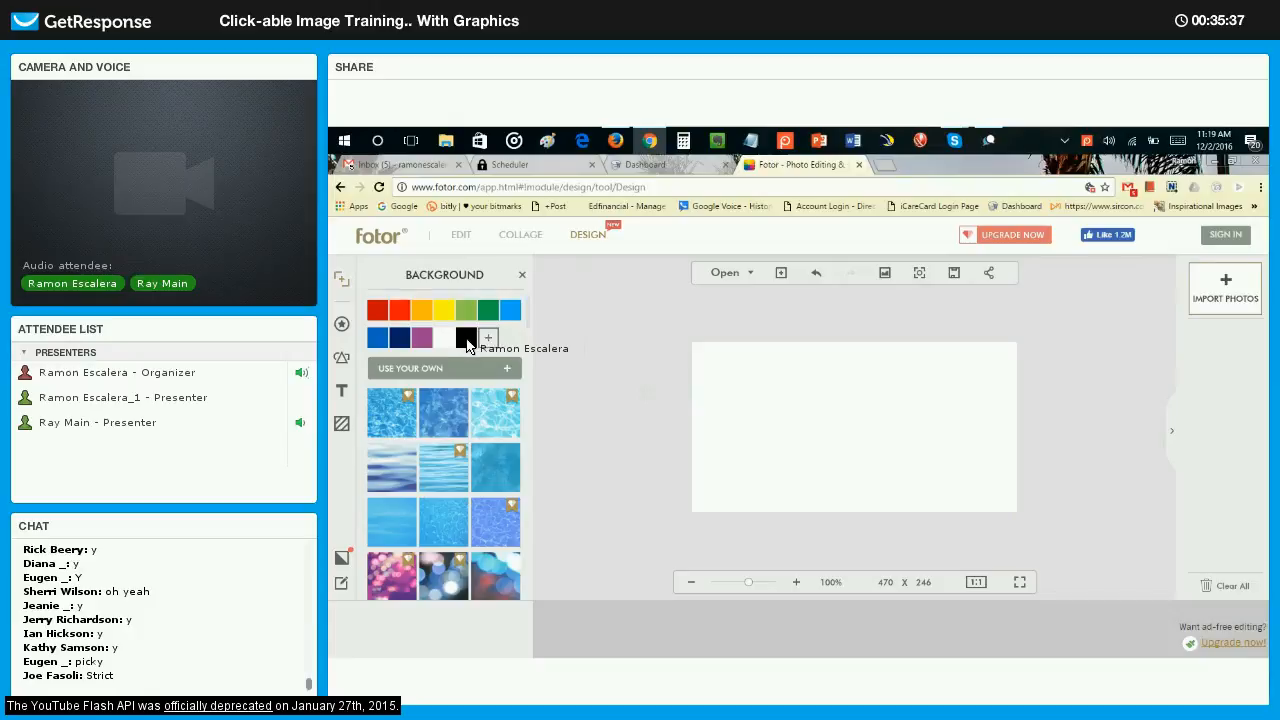
click(466, 340)
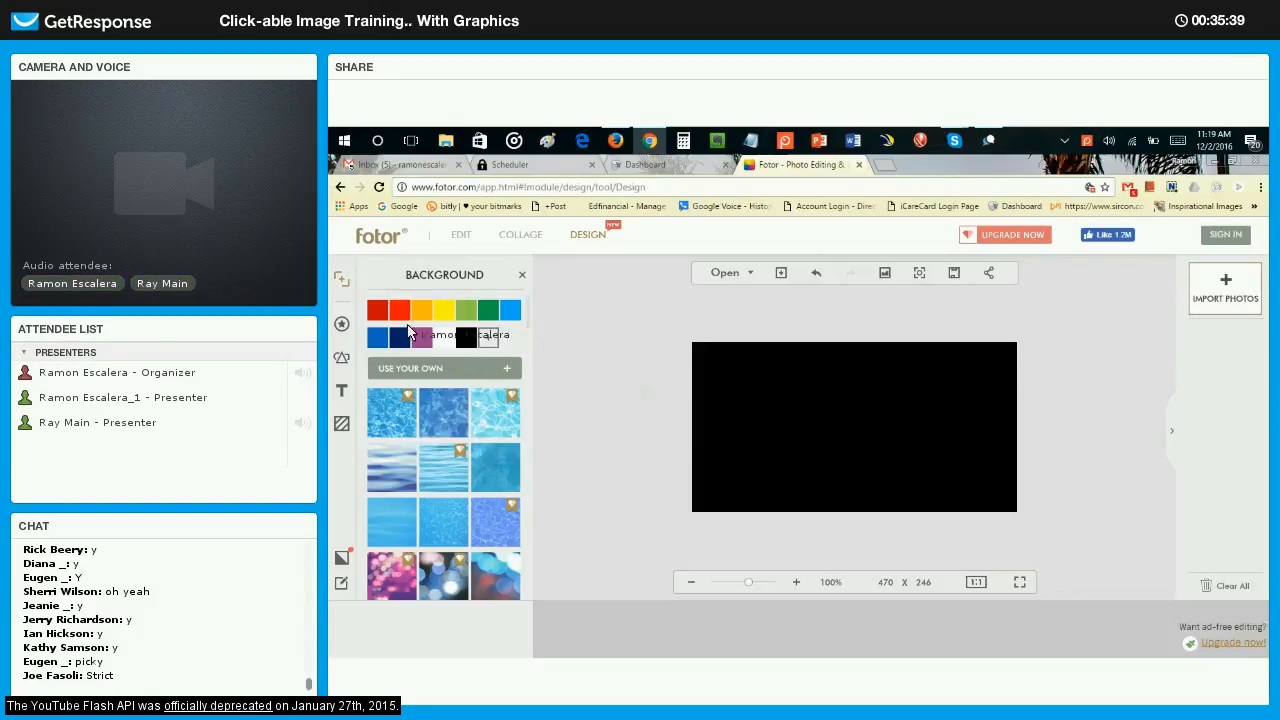
click(420, 337)
click(381, 318)
click(379, 339)
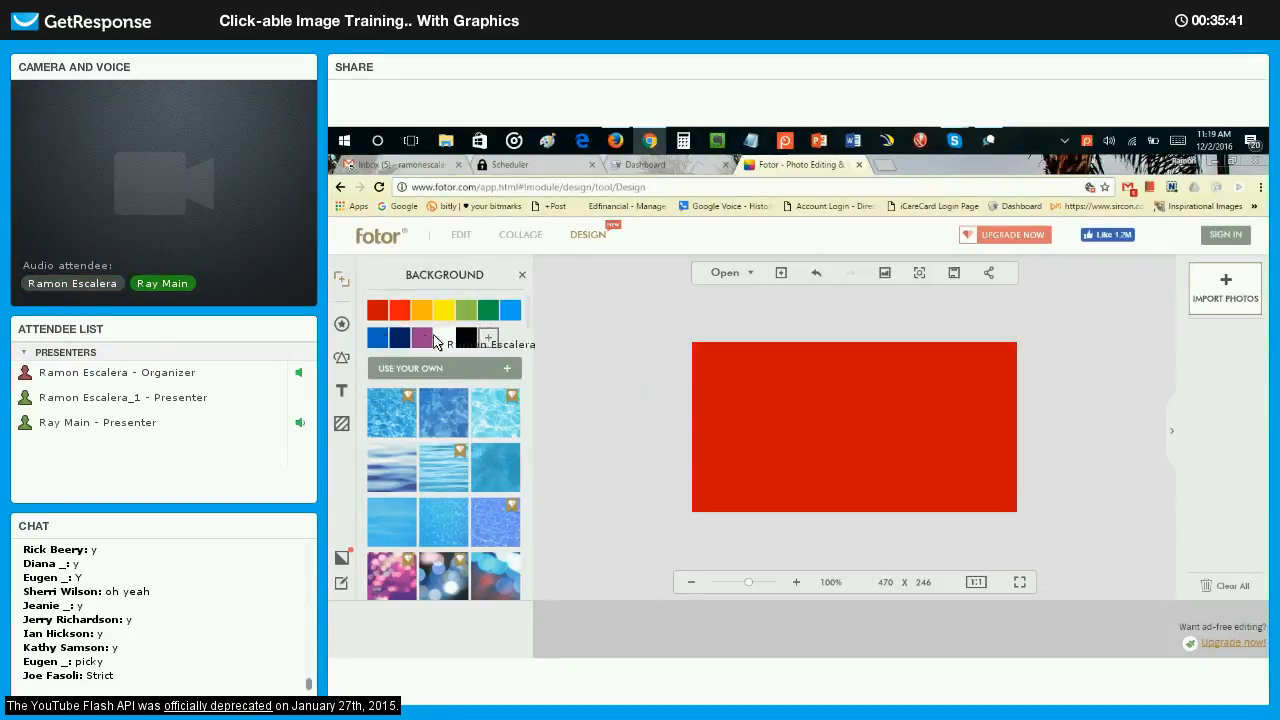
Mix a custom dark yellow background colour, and set the canvas background to the preset bright yellow.
click(487, 339)
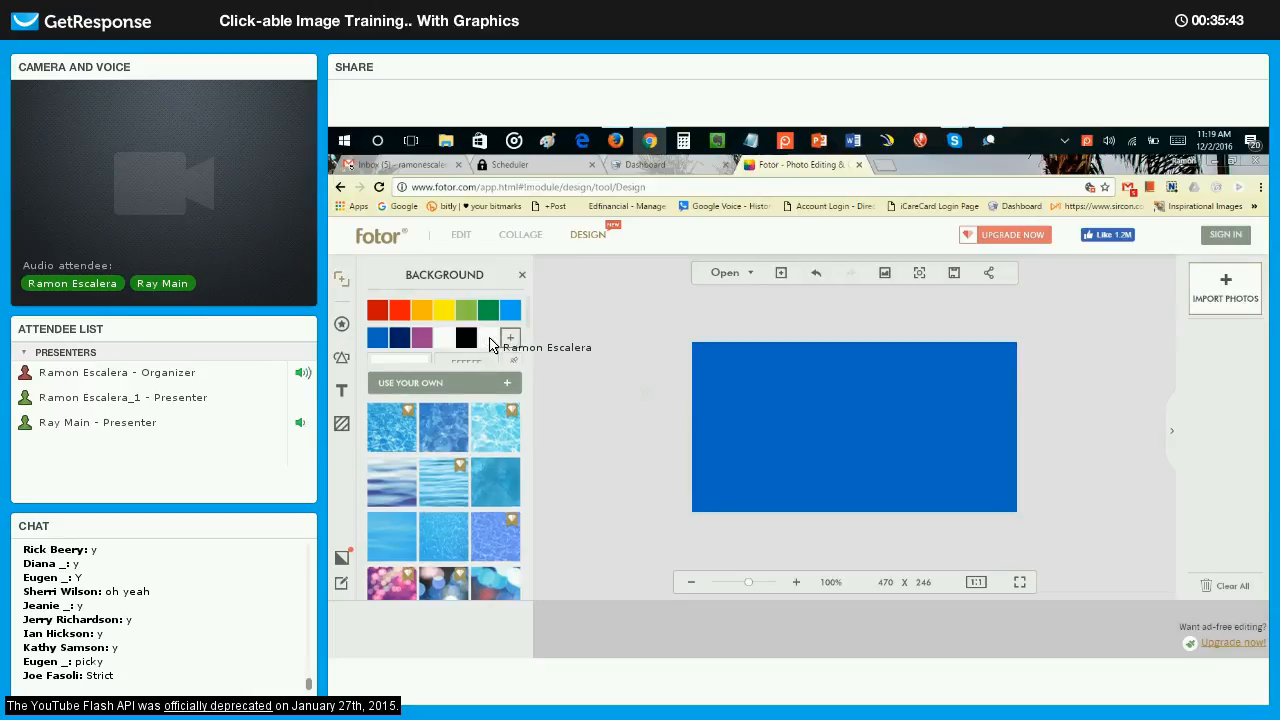
click(422, 390)
drag(446, 391, 393, 388)
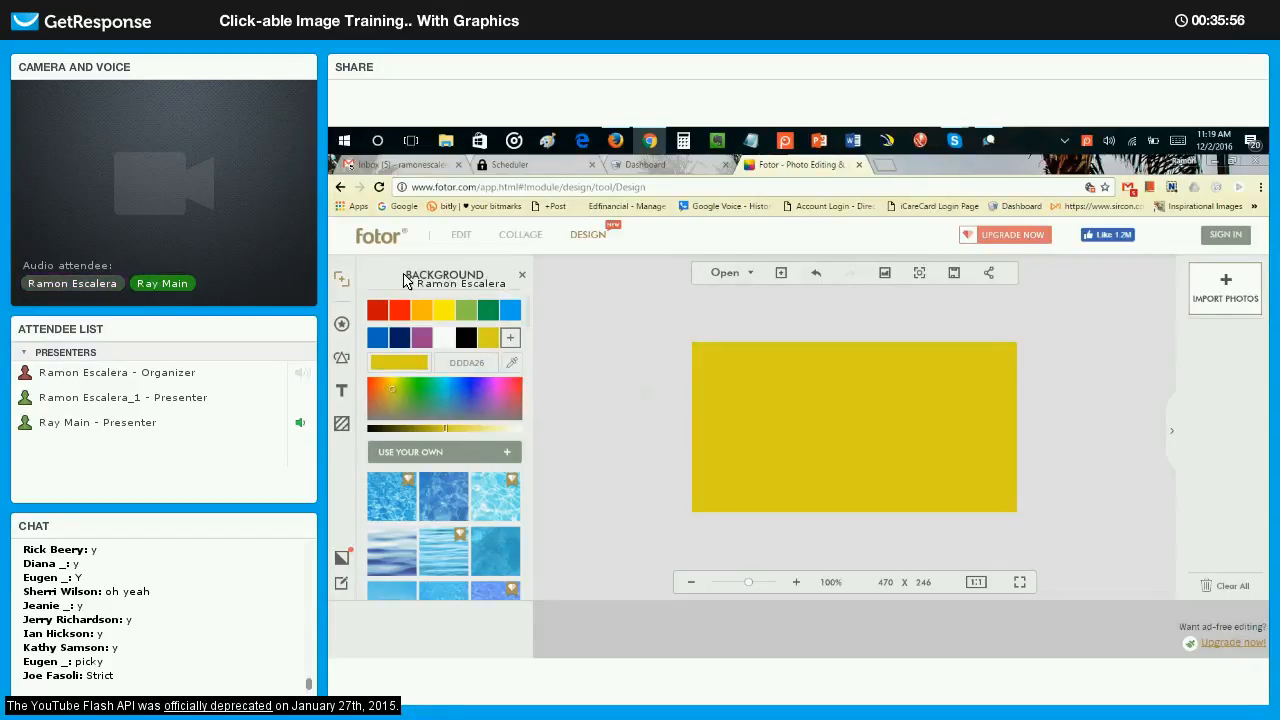
click(510, 337)
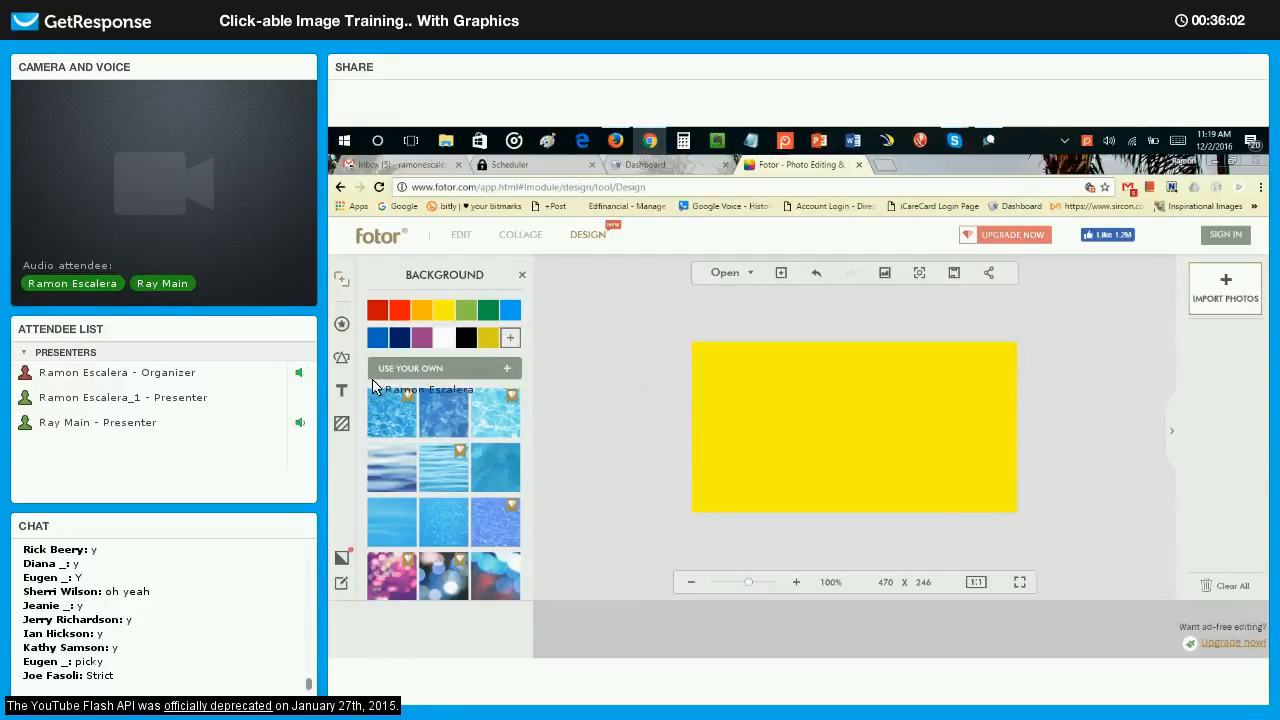
Add a text box and move it to the upper-left corner of the canvas.
click(341, 390)
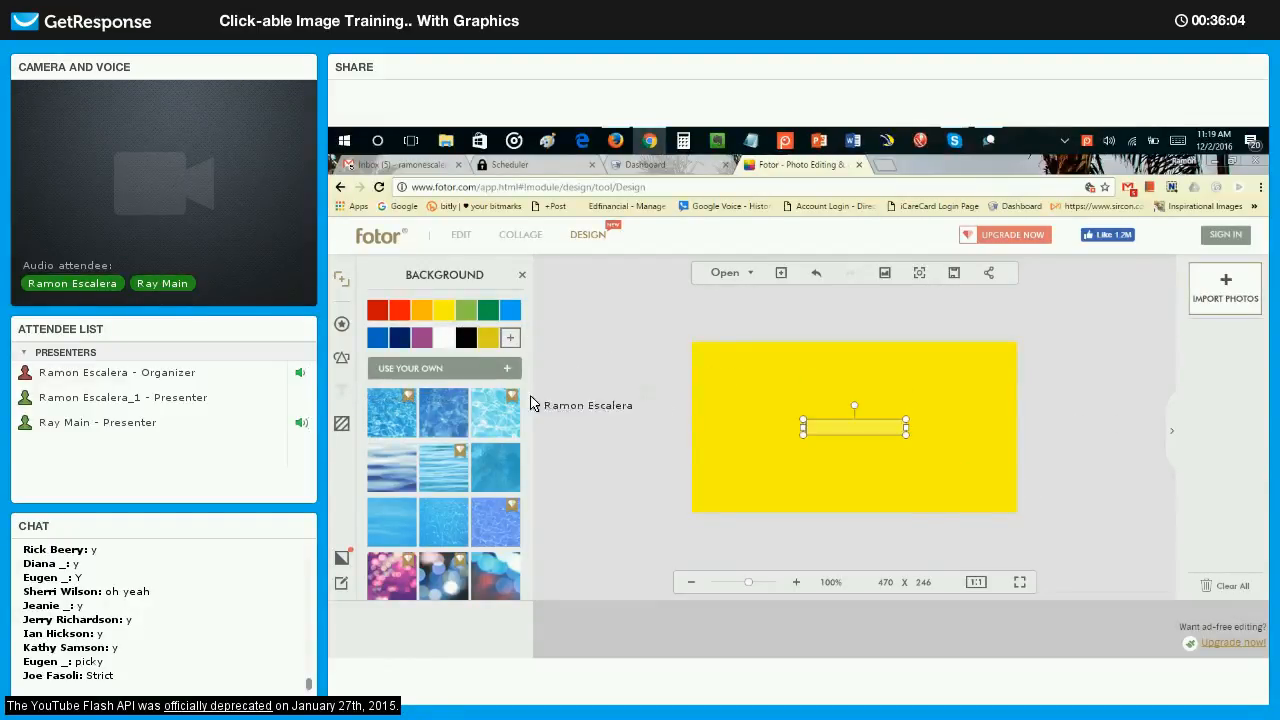
click(803, 427)
drag(803, 427, 345, 352)
Add a solid circle shape and place it in the upper-left corner of the canvas.
click(342, 356)
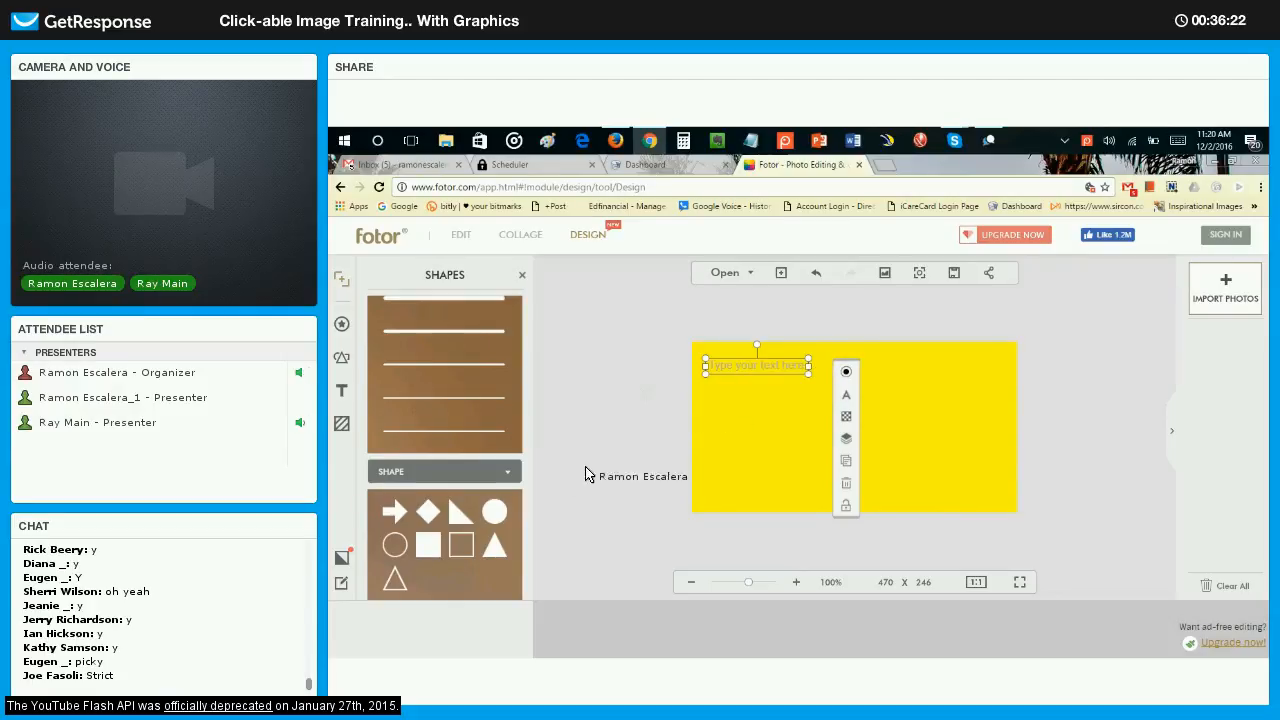
click(494, 512)
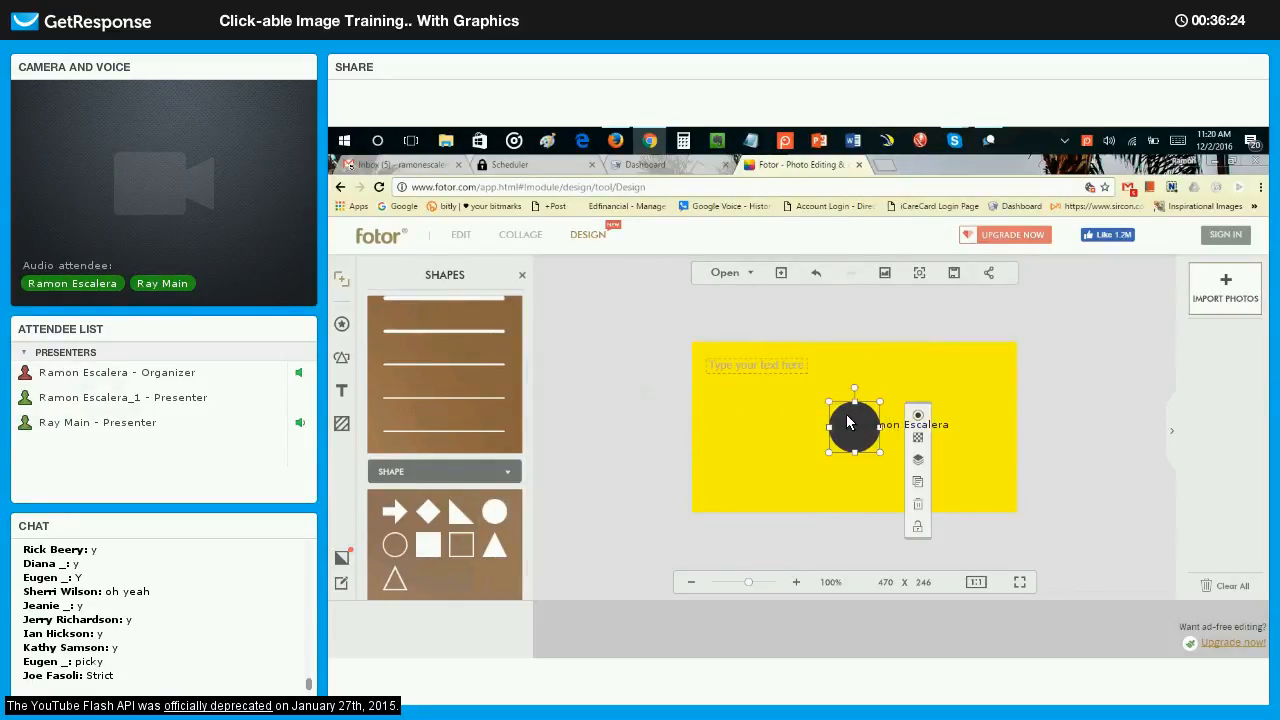
drag(848, 422, 720, 372)
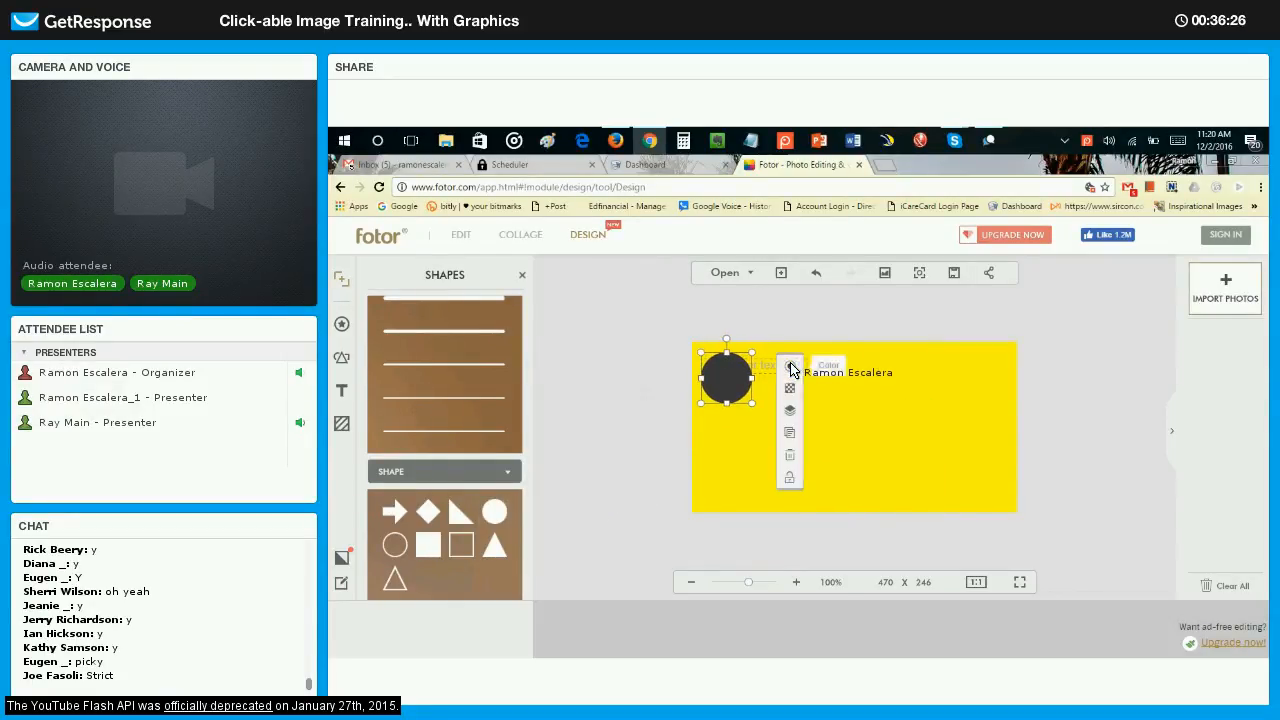
Move the empty text box out from behind the circle to the space on its right.
click(791, 369)
click(772, 368)
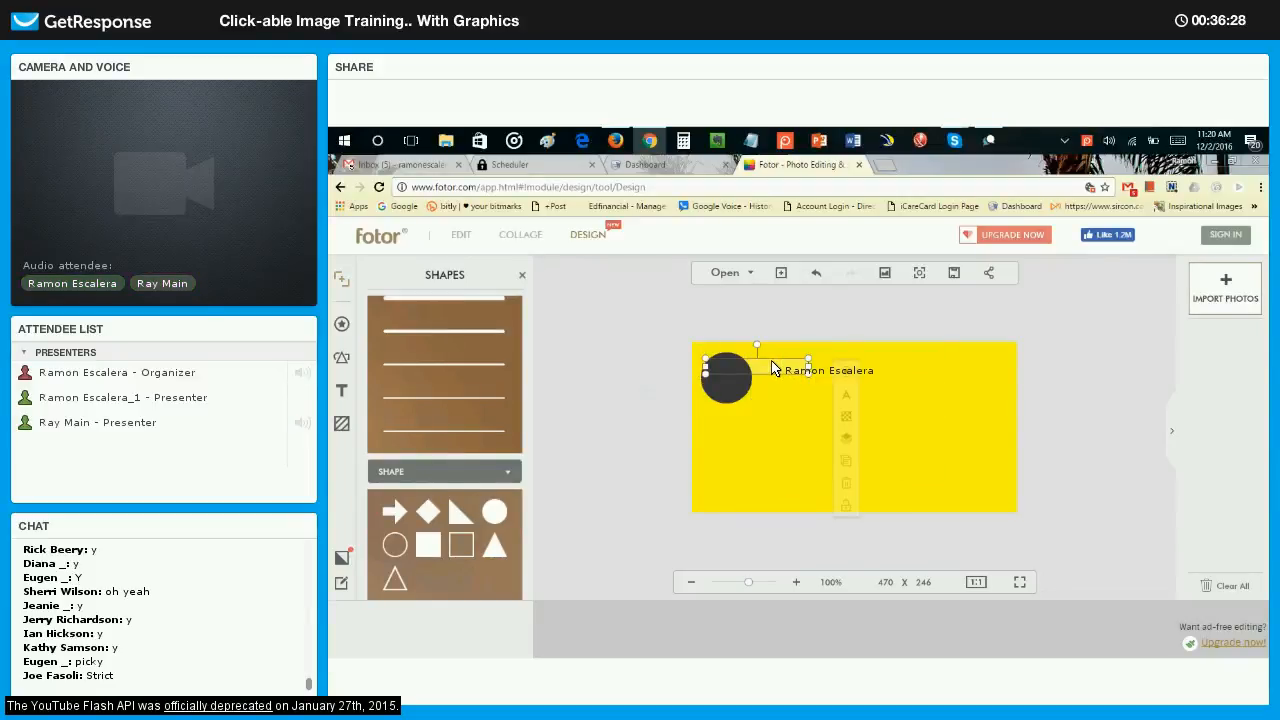
drag(771, 368, 840, 379)
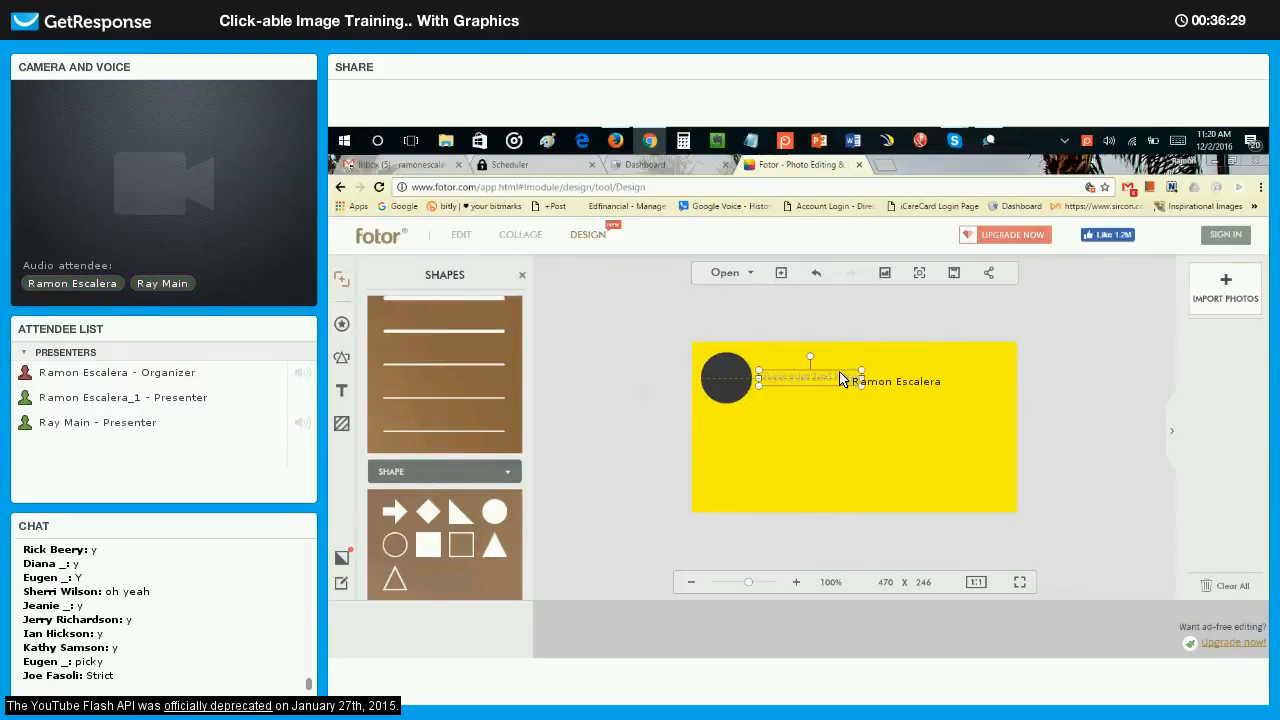
Recolour the dark circle with the preset light blue.
click(736, 378)
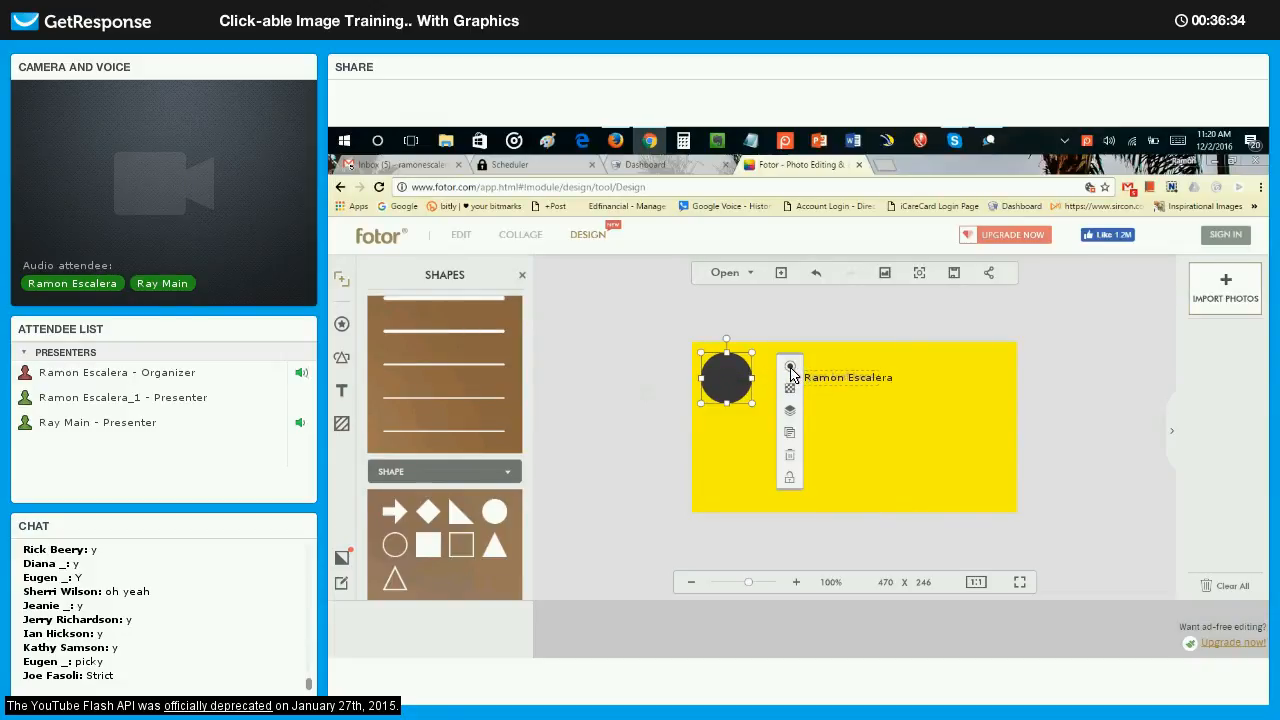
click(790, 369)
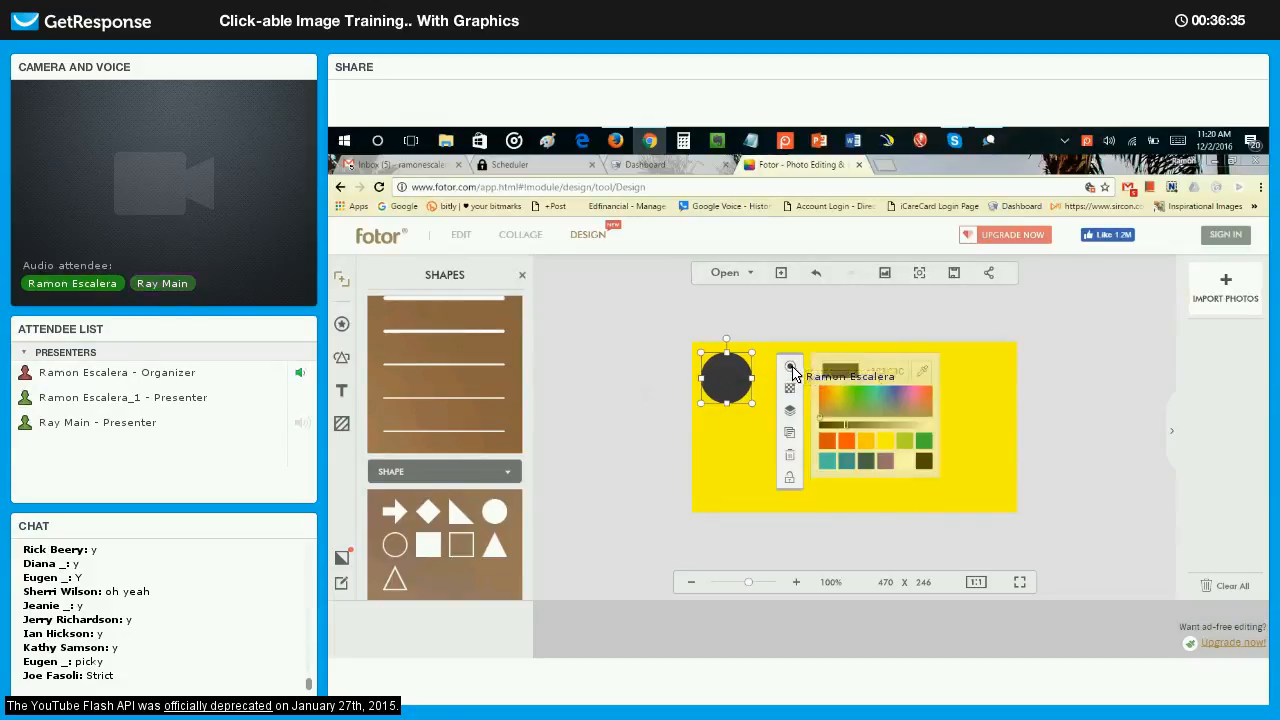
click(830, 463)
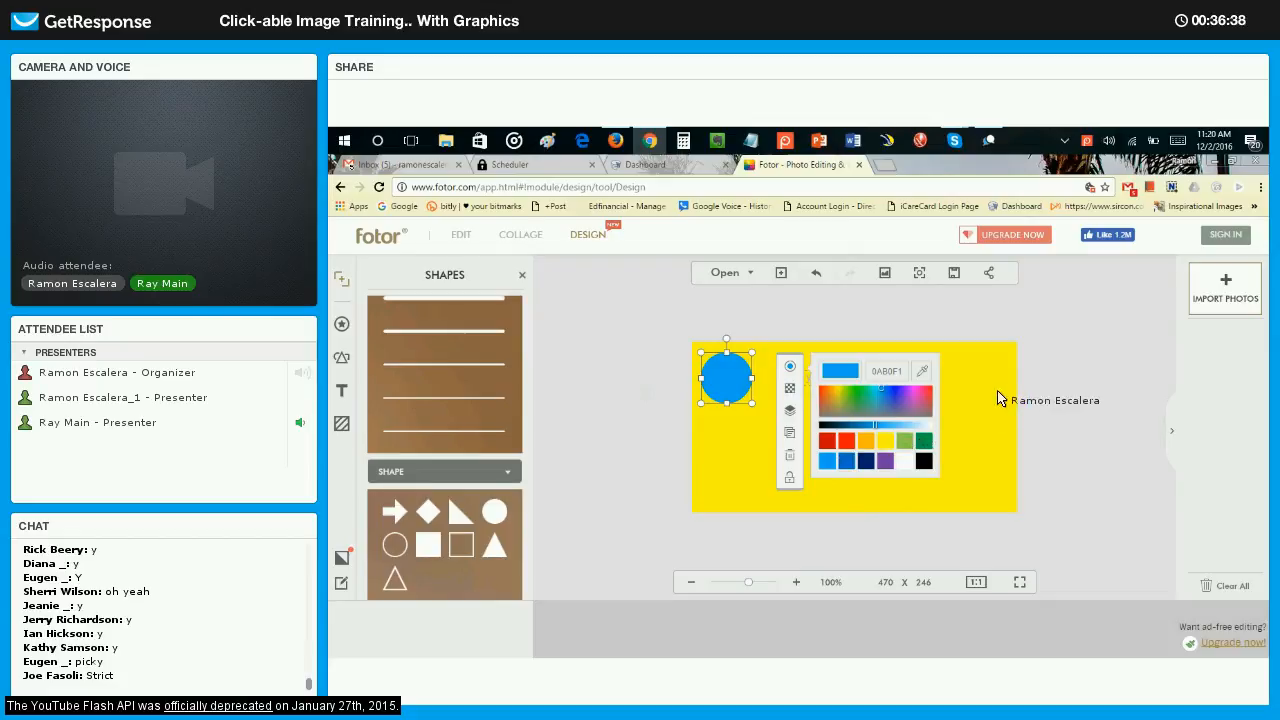
click(943, 398)
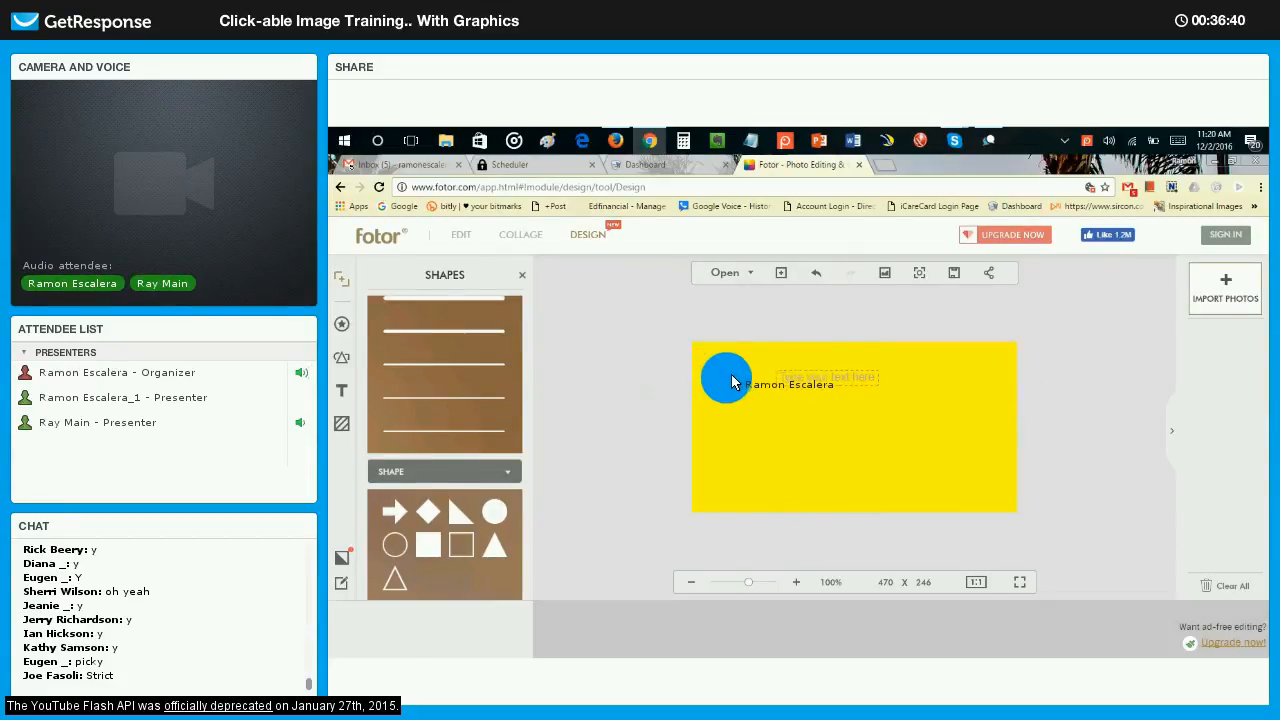
Enlarge the blue circle slightly and move the empty text box to the upper-right area of the canvas.
mouse_move(730, 373)
mouse_down()
mouse_move(794, 437)
mouse_move(877, 486)
mouse_move(736, 381)
mouse_up()
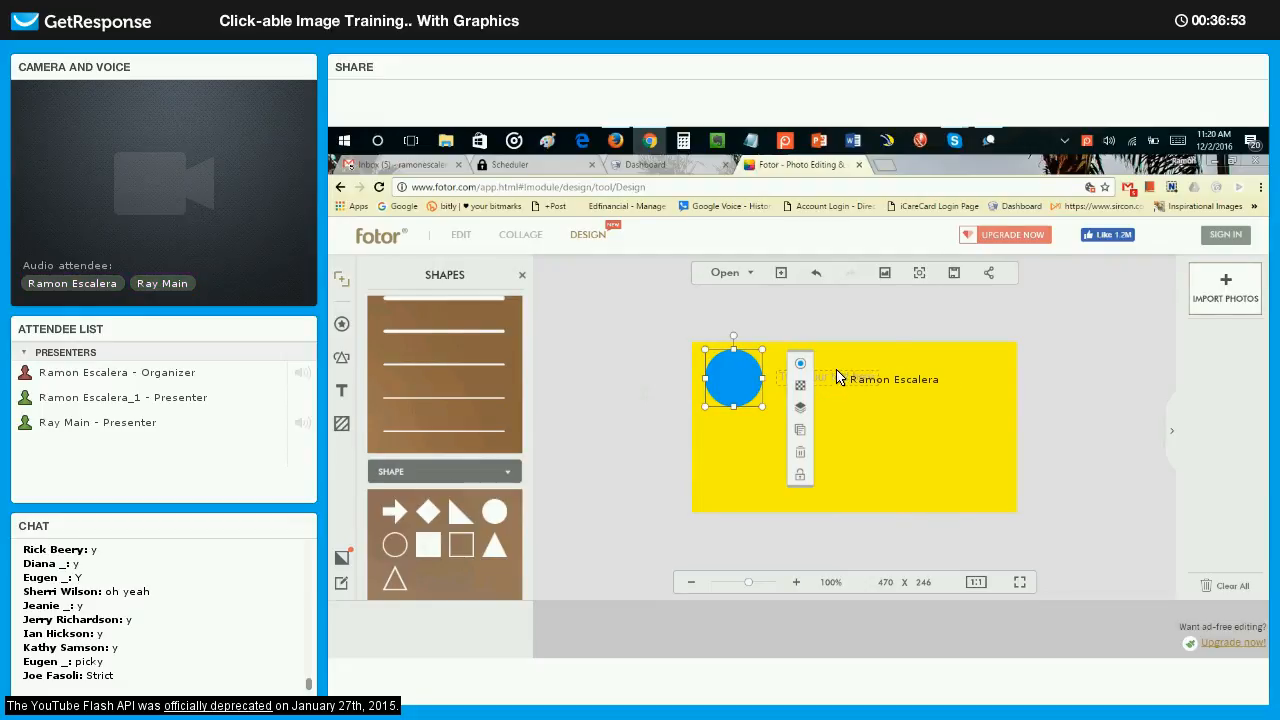
drag(838, 378, 945, 378)
Clone the blue circle twice and arrange the three circles diagonally from the canvas's upper-left corner to its lower middle.
click(730, 367)
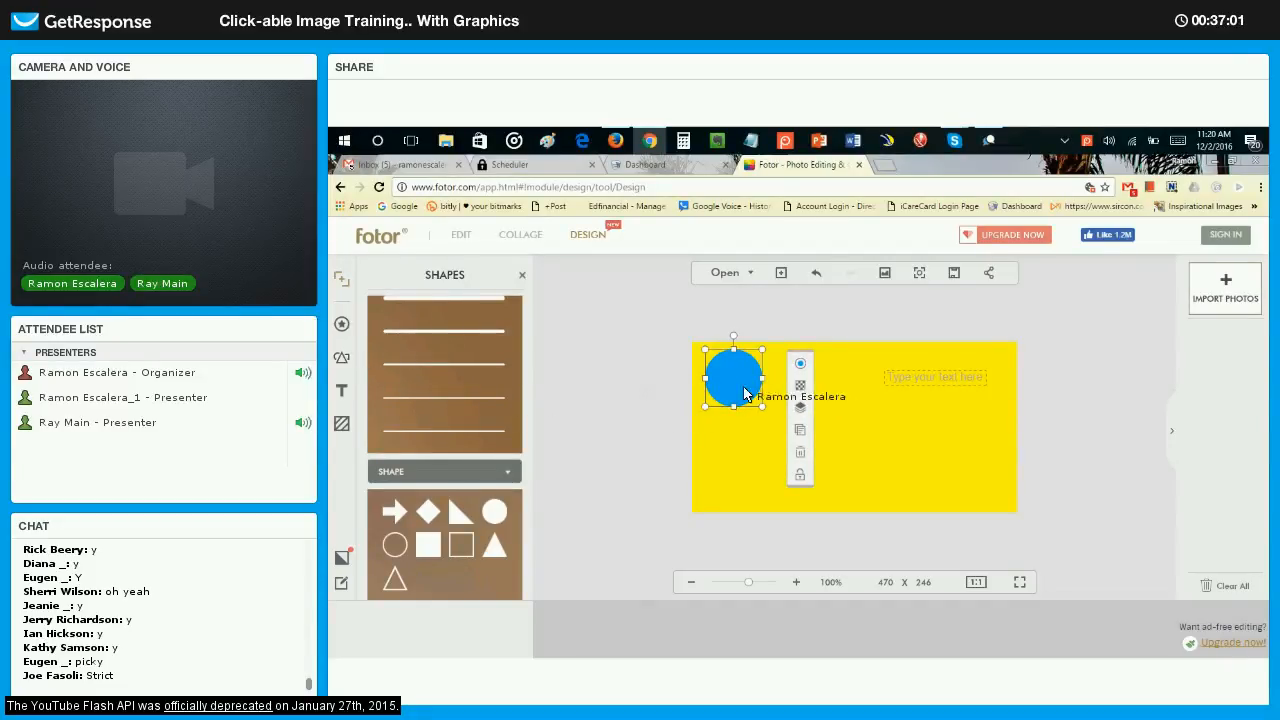
click(800, 433)
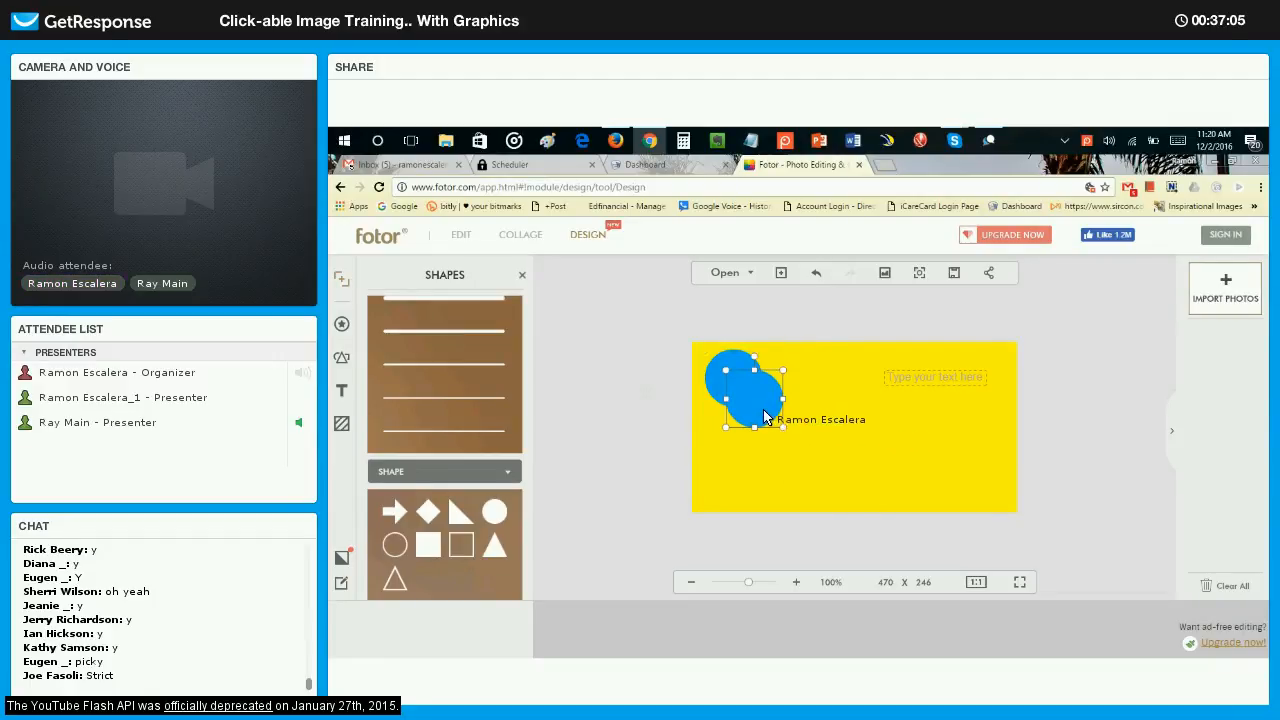
mouse_move(759, 408)
mouse_down()
mouse_move(783, 449)
mouse_move(841, 479)
mouse_up()
click(840, 489)
drag(743, 393, 733, 385)
drag(771, 440, 773, 427)
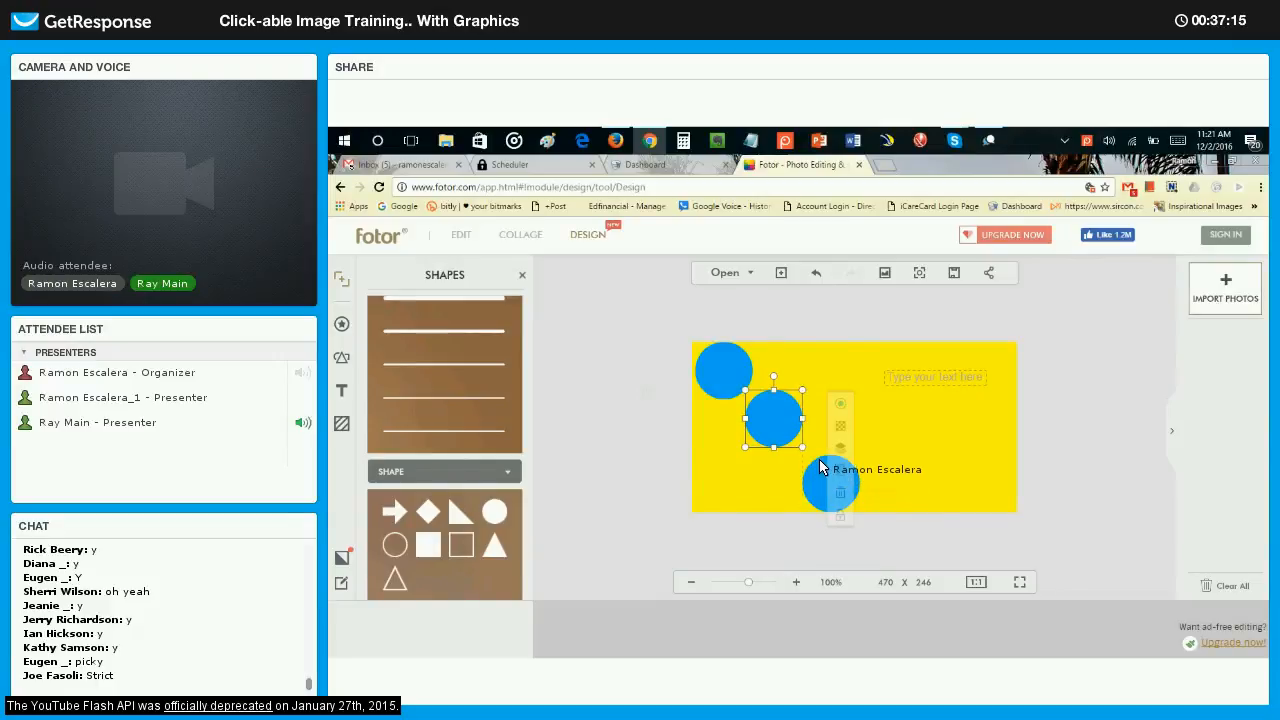
drag(820, 467, 817, 467)
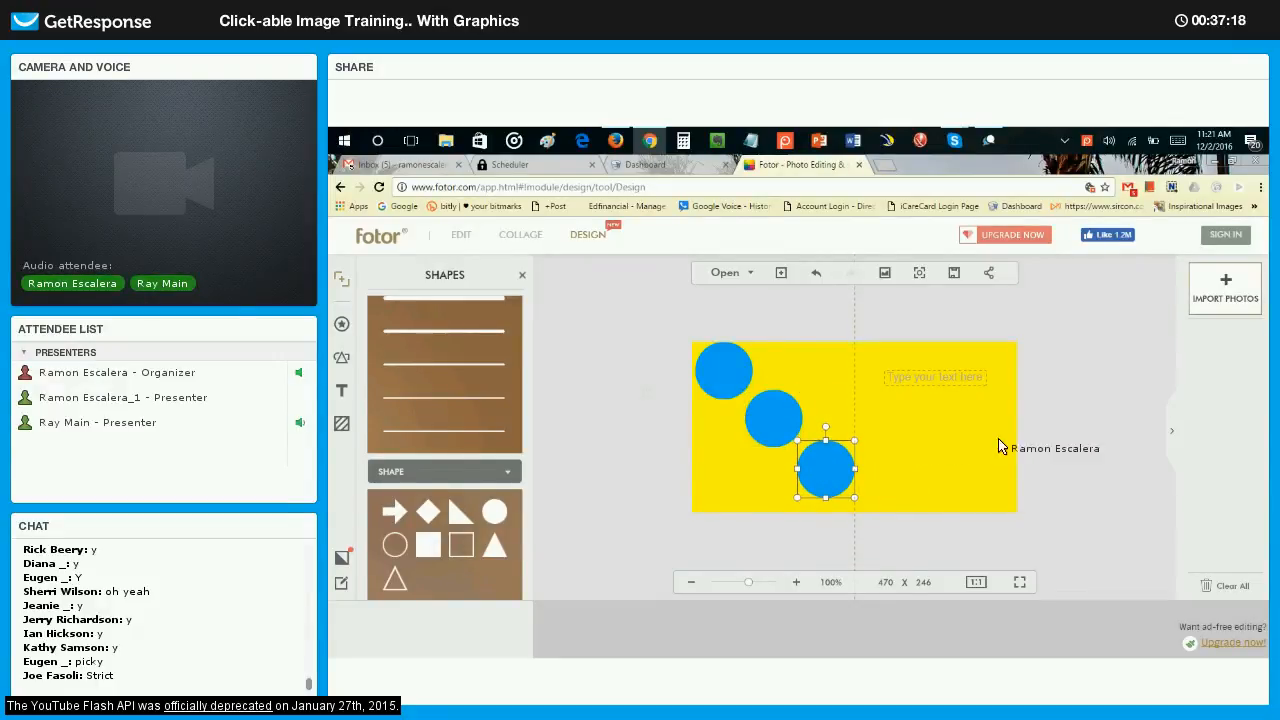
Move the middle and lower circles slightly down and to the left to tighten the diagonal arrangement.
click(1073, 429)
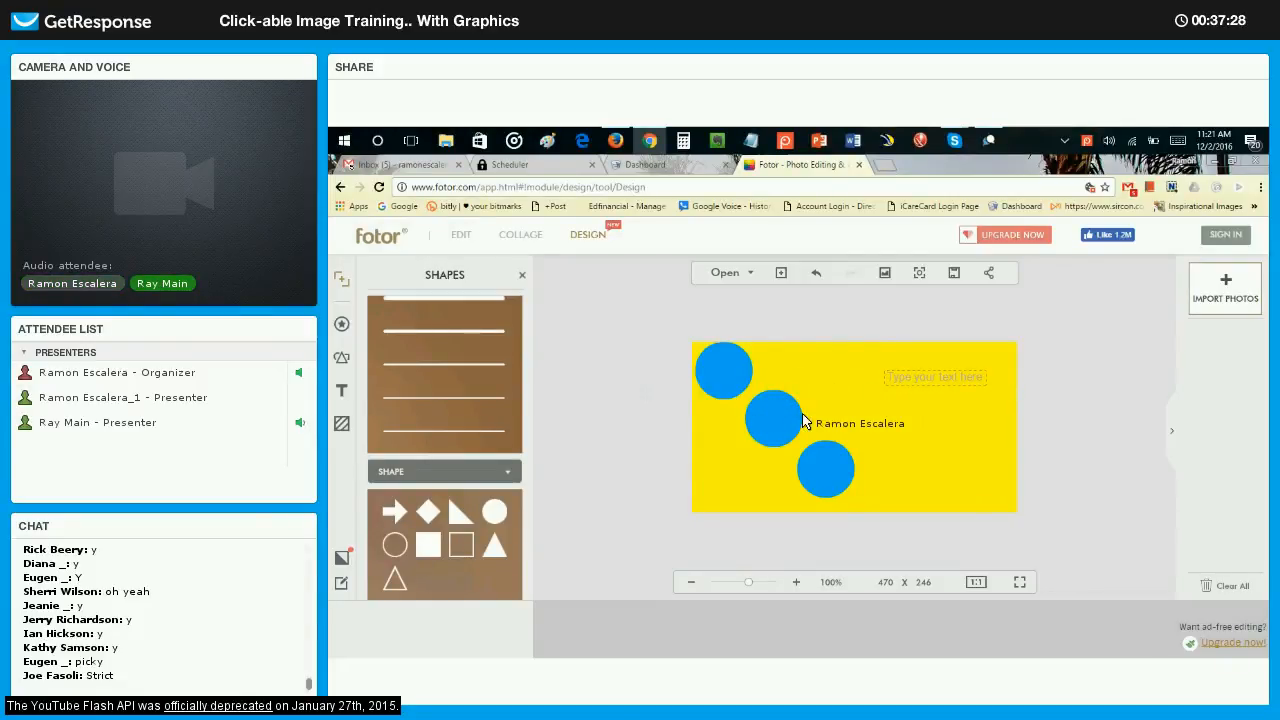
drag(766, 423, 761, 432)
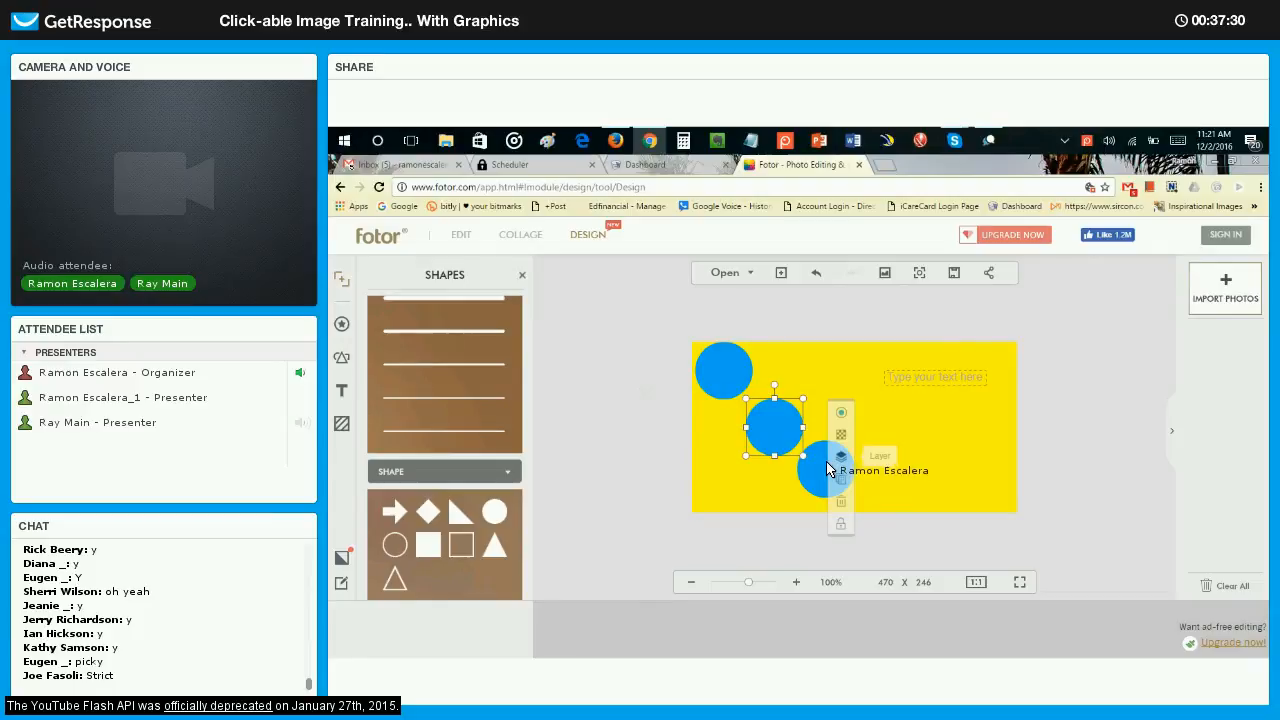
drag(826, 468, 824, 482)
drag(765, 436, 754, 441)
drag(808, 473, 795, 471)
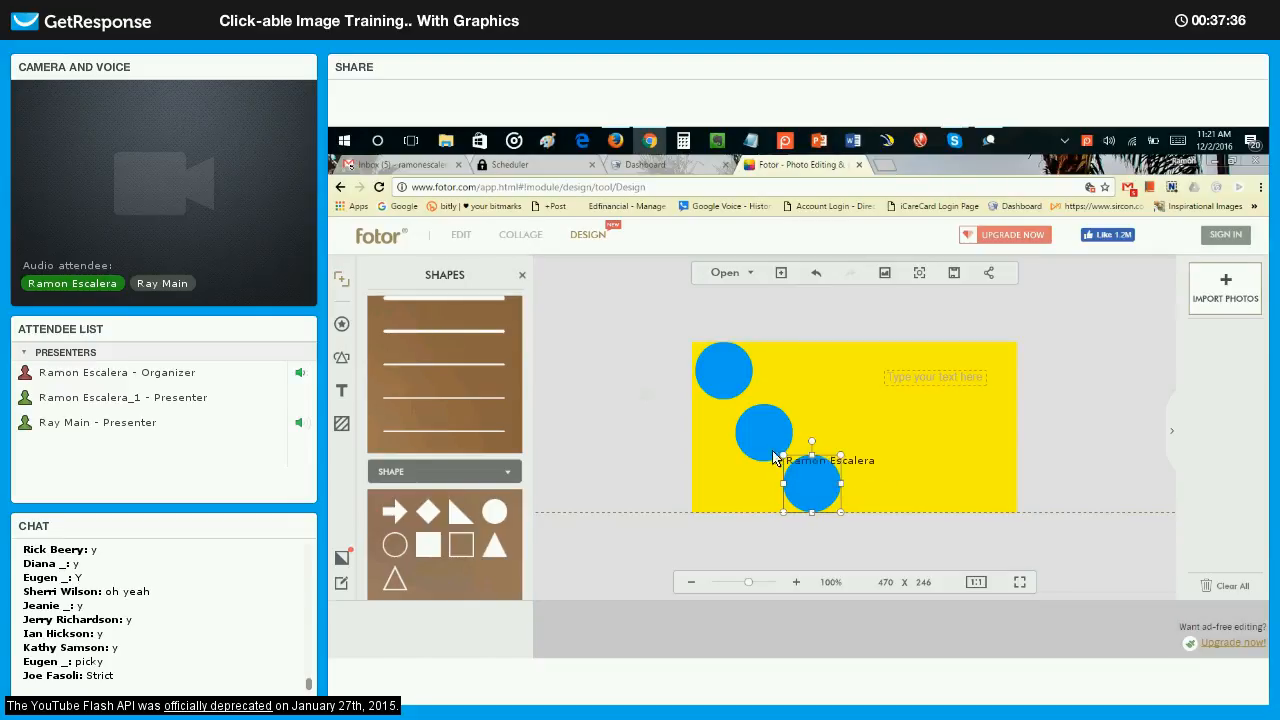
click(765, 445)
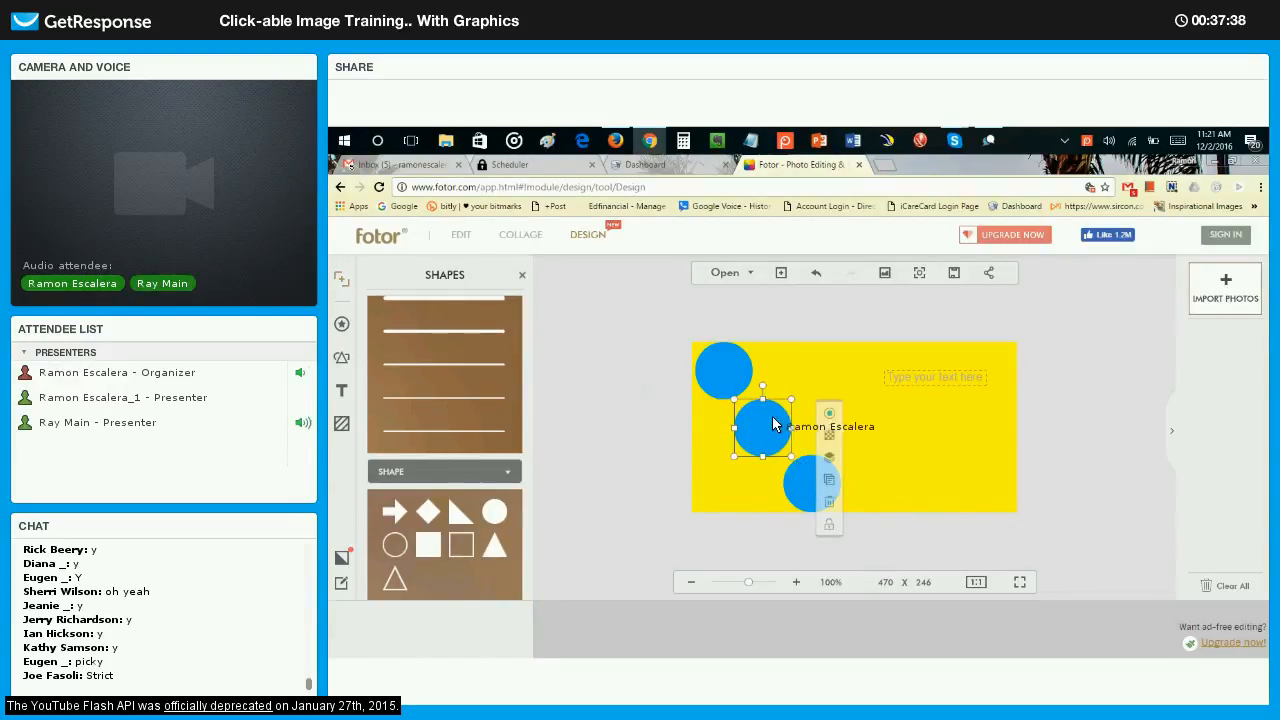
Shrink all three blue circles slightly and nudge the middle and lower ones so the diagonal is evenly spaced.
drag(791, 400, 785, 406)
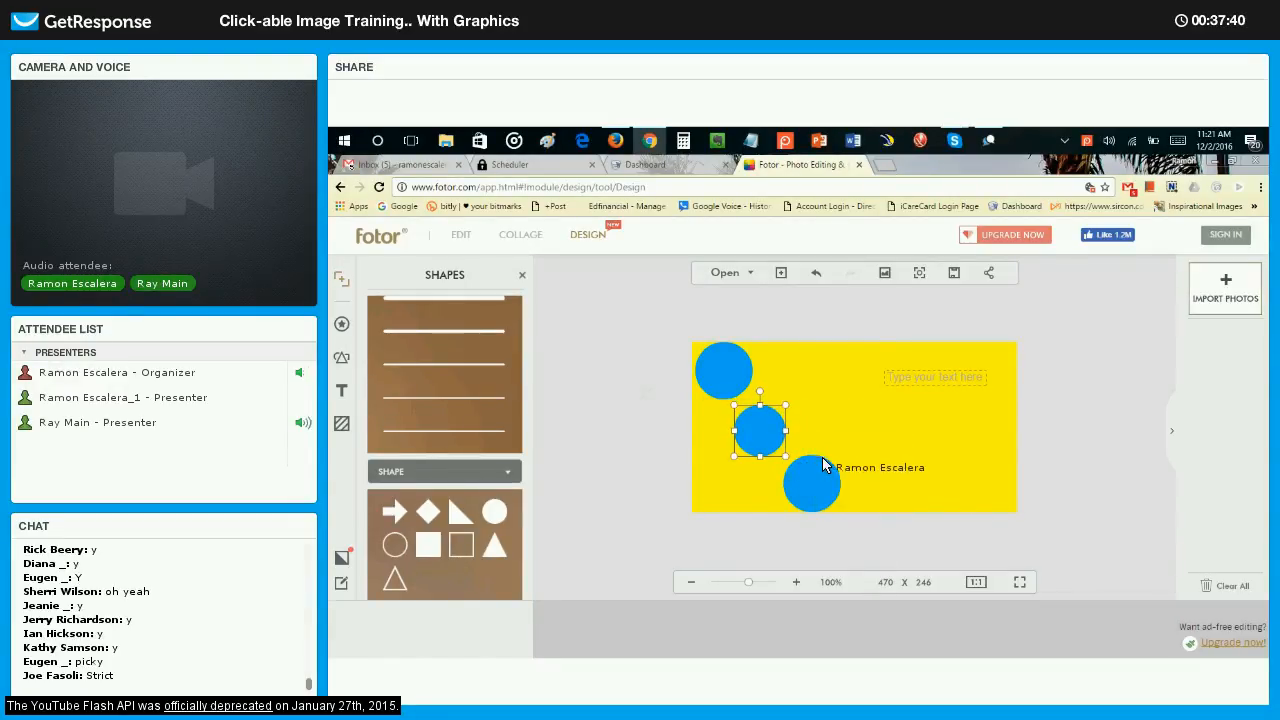
click(832, 474)
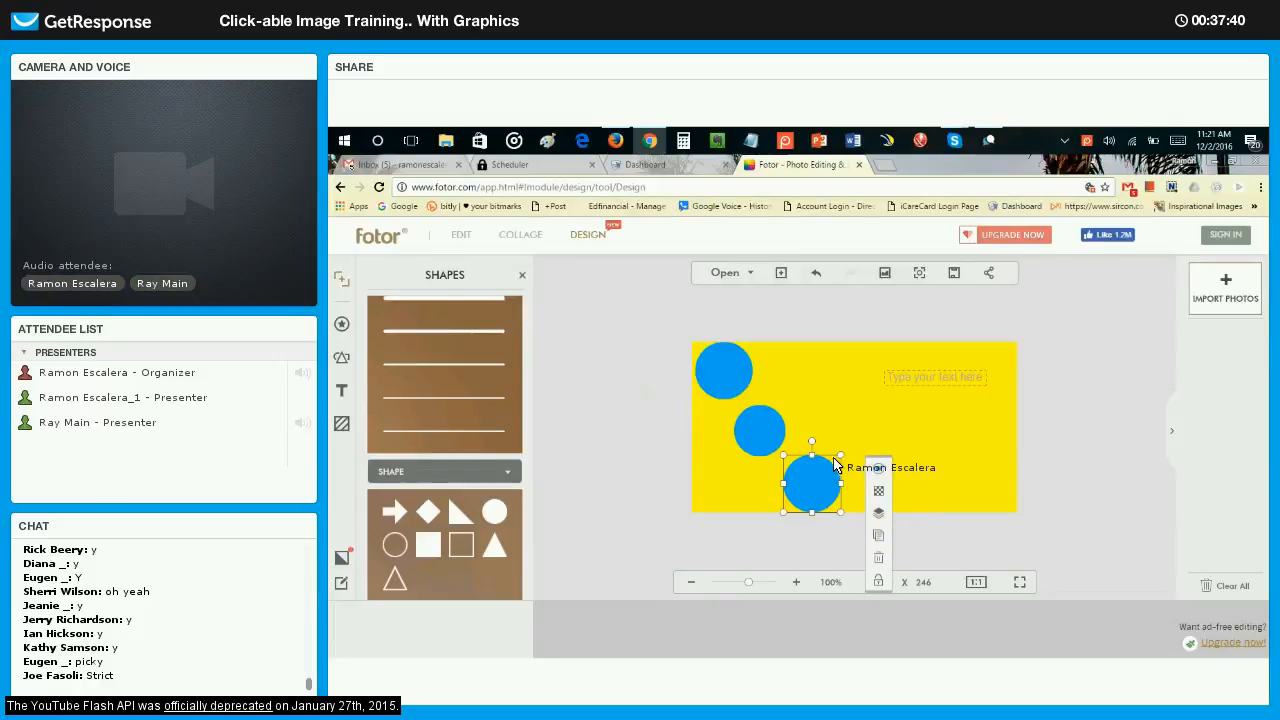
click(731, 366)
drag(752, 343, 745, 350)
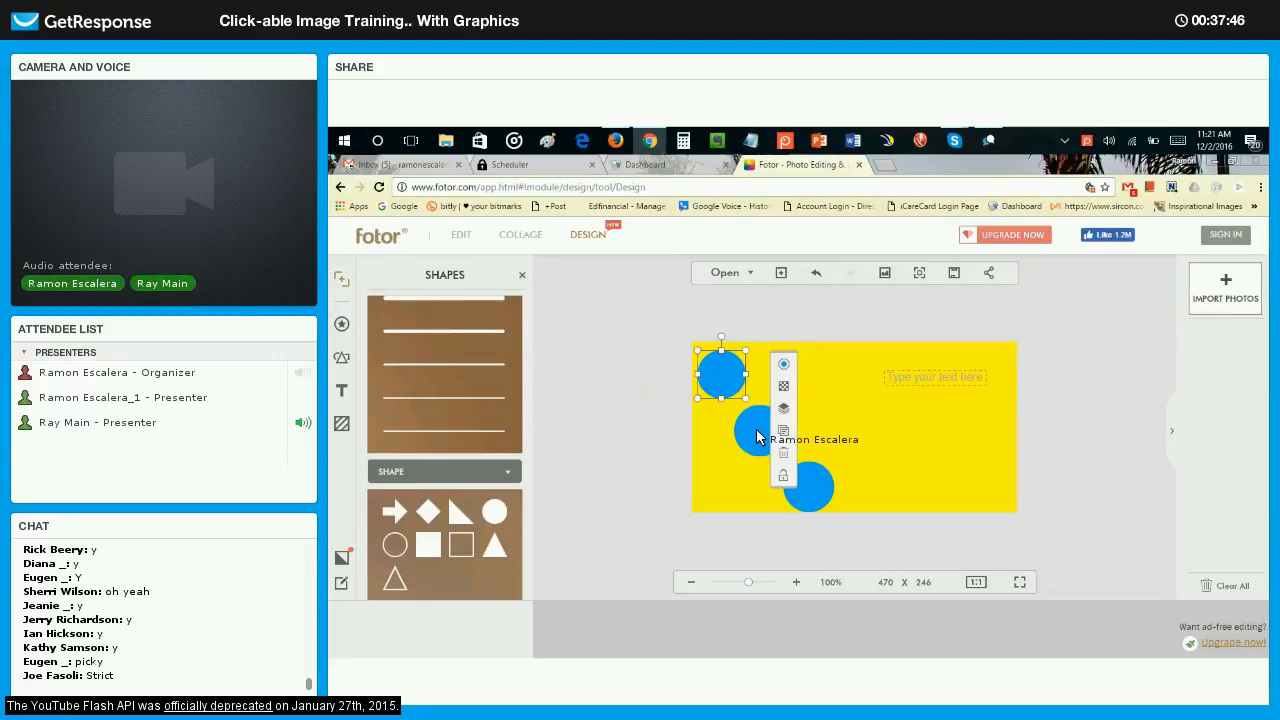
drag(756, 432, 754, 428)
drag(802, 483, 793, 485)
click(871, 434)
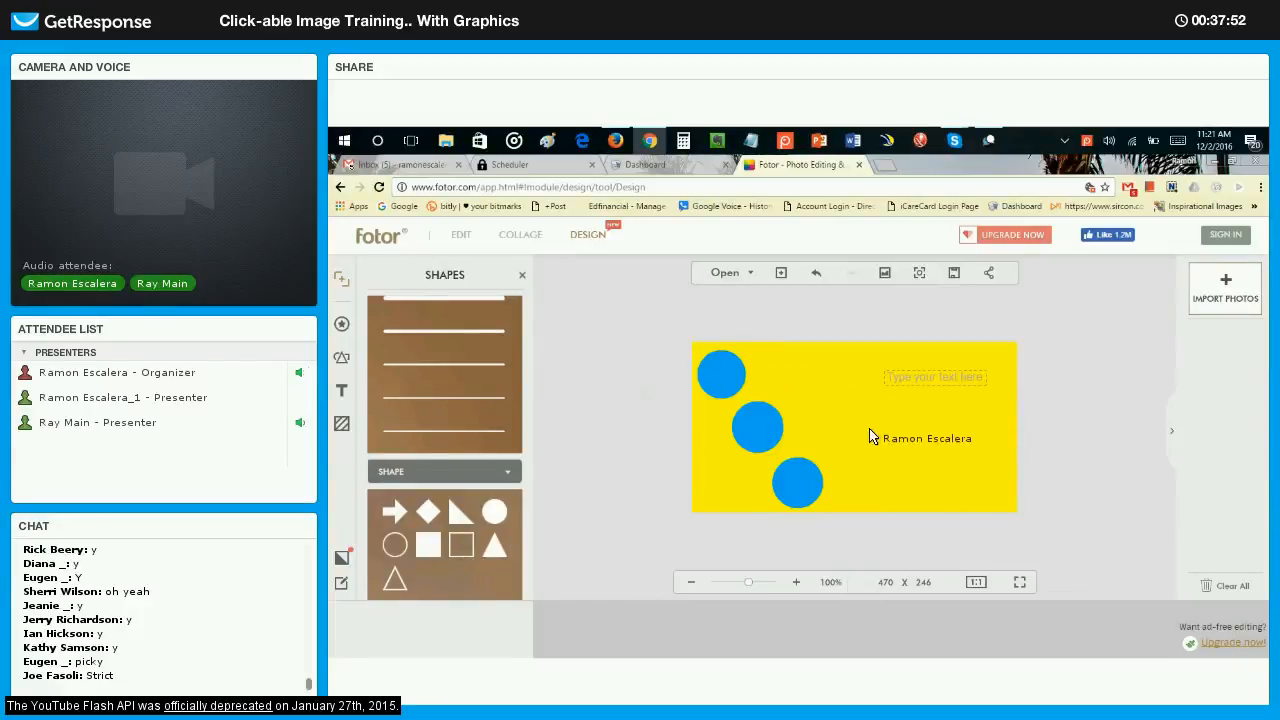
click(462, 346)
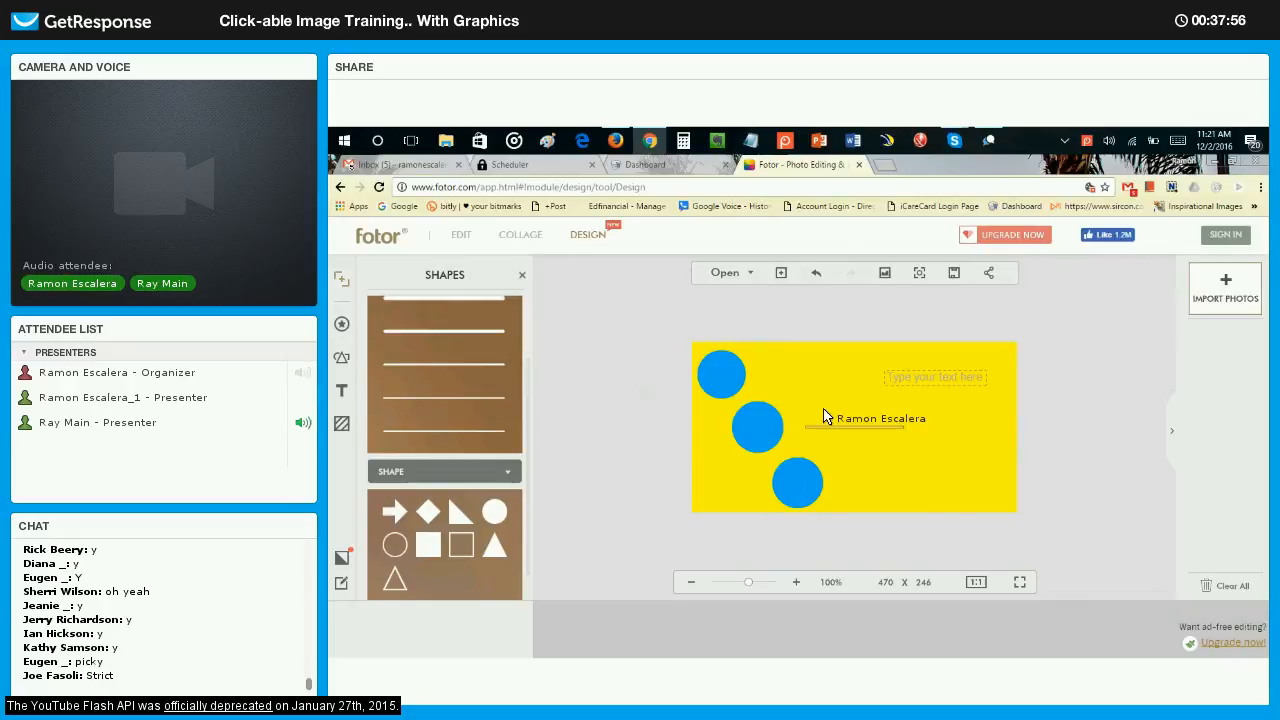
drag(844, 426, 747, 397)
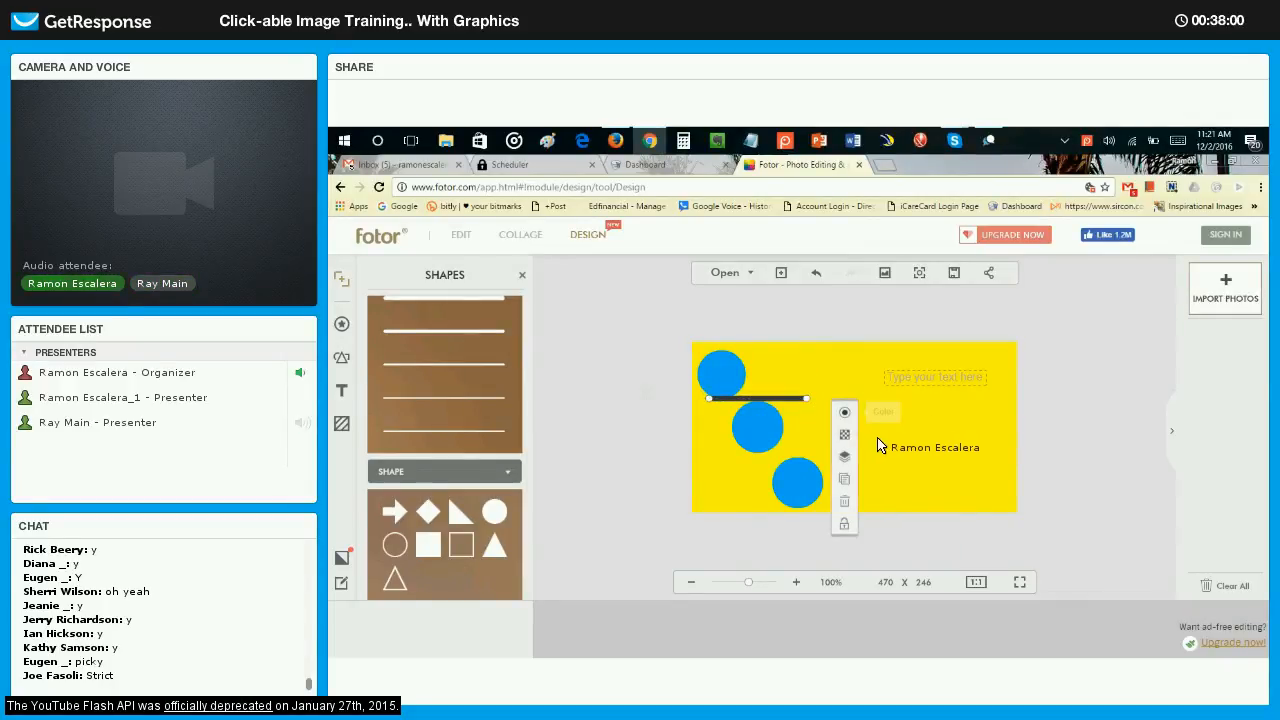
key(Delete)
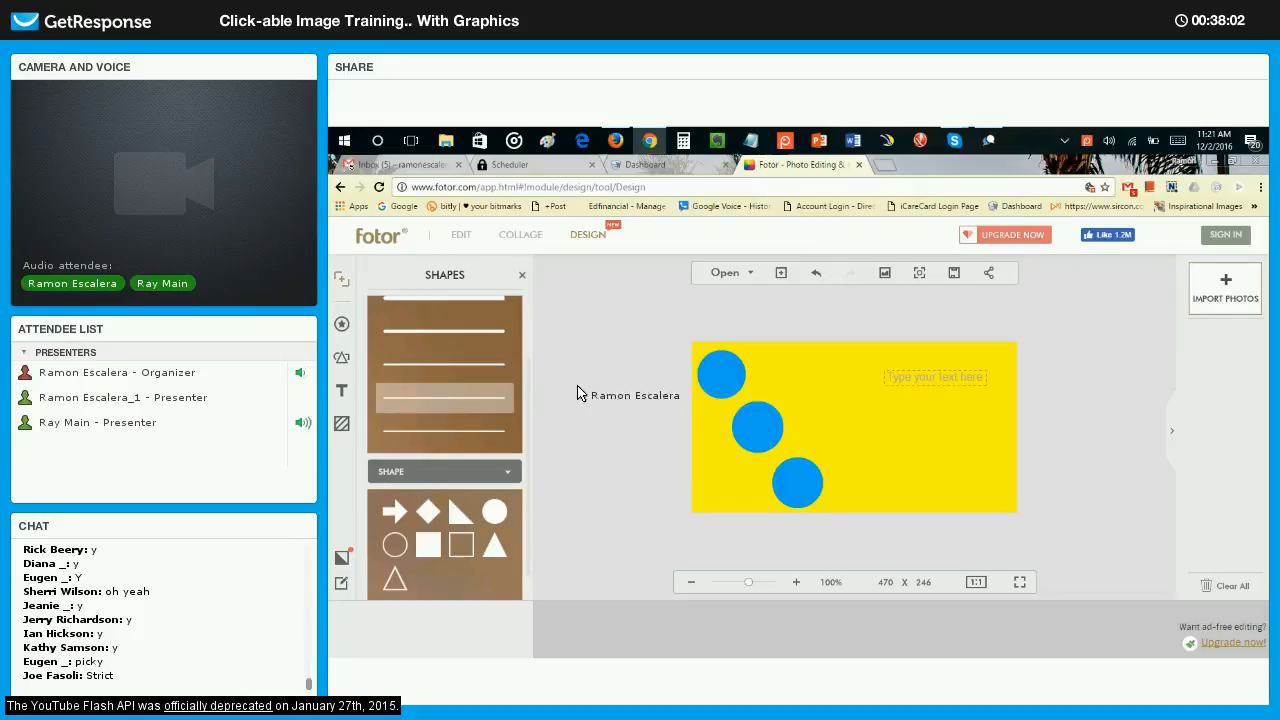
Add a thin straight line under the upper circle, lengthen it, and clone it beneath the middle and lower circles.
click(445, 398)
drag(818, 425, 874, 398)
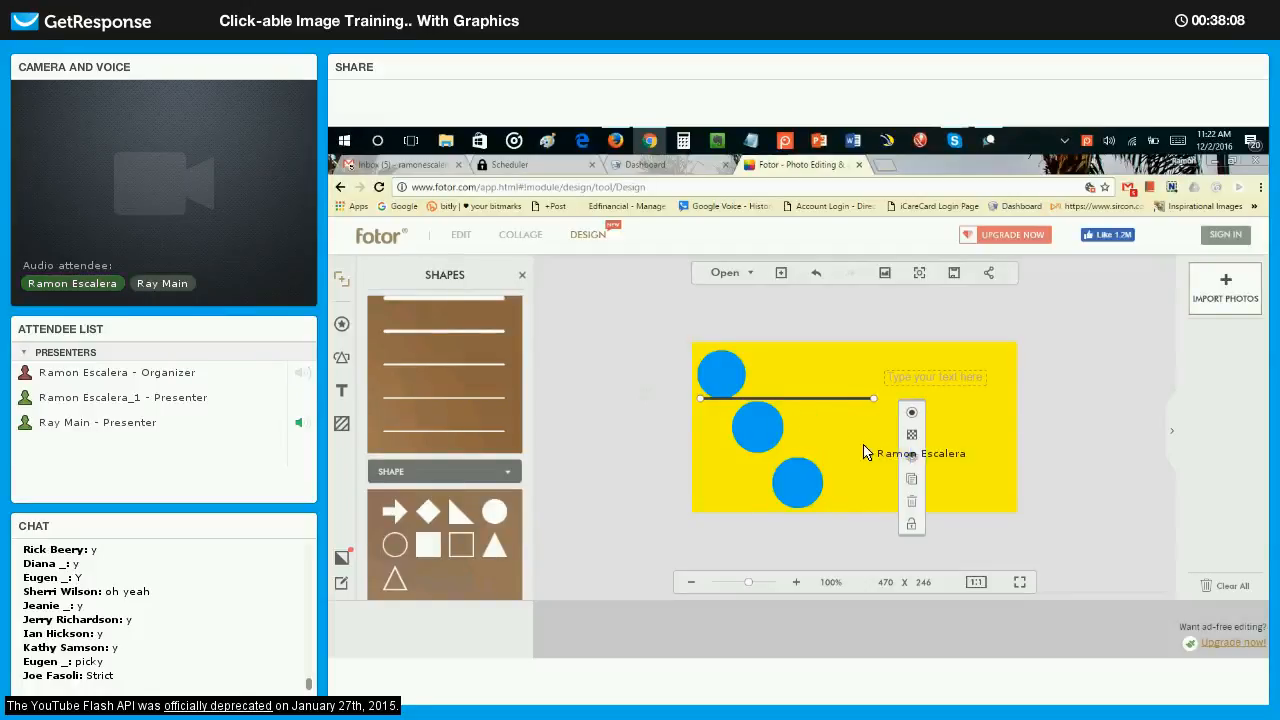
click(911, 480)
mouse_move(797, 434)
mouse_down()
mouse_move(798, 456)
mouse_move(889, 512)
mouse_move(874, 517)
mouse_up()
click(939, 532)
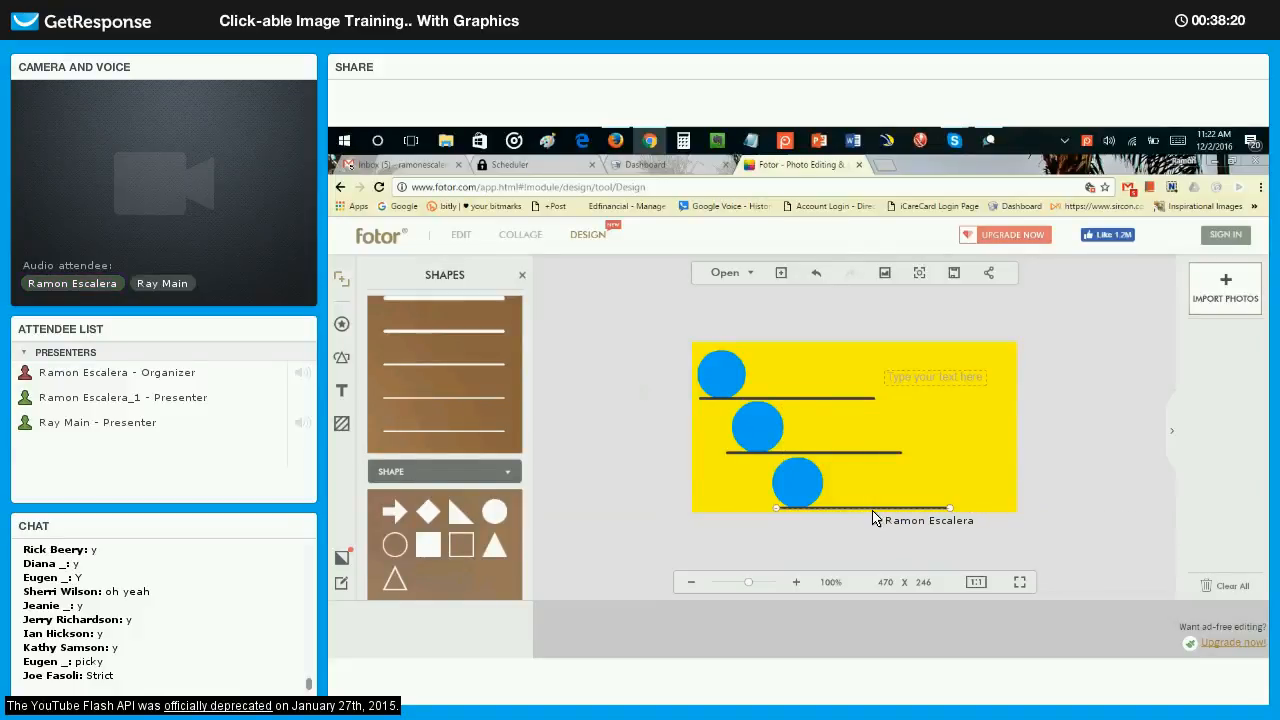
click(1052, 428)
click(790, 452)
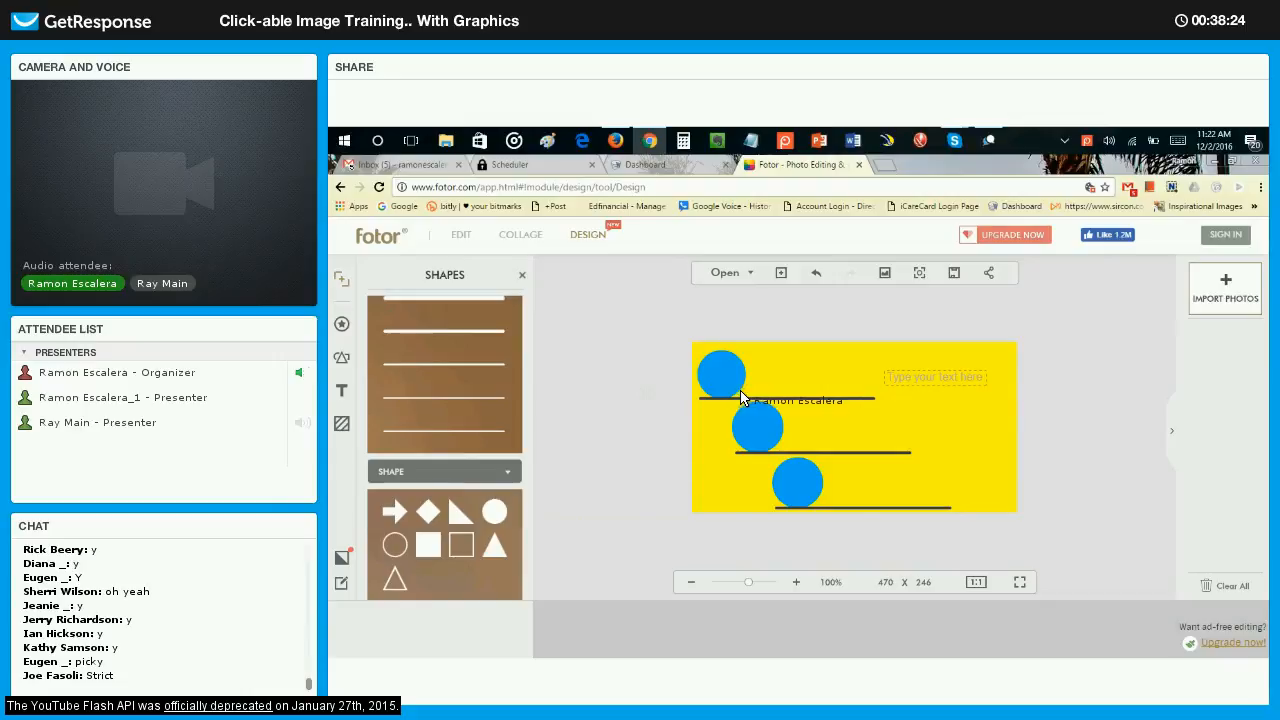
Recolour the line under the upper circle white (FFFFFF).
click(761, 398)
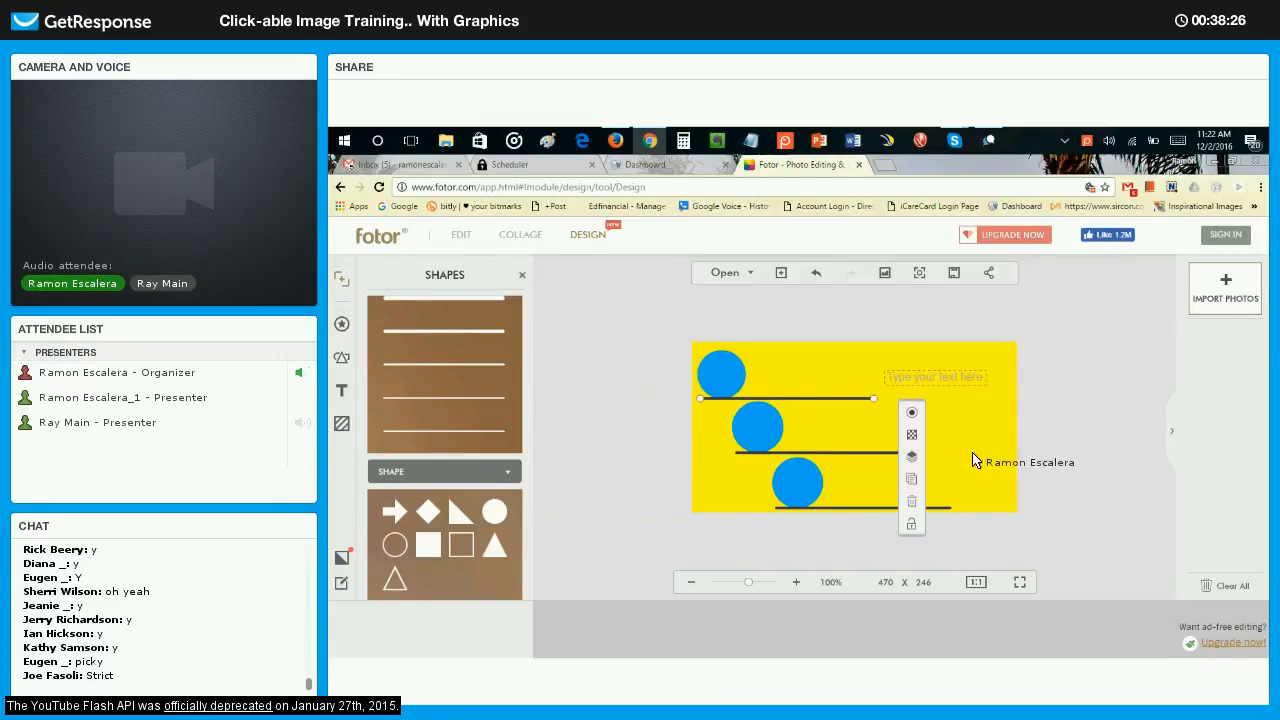
click(851, 408)
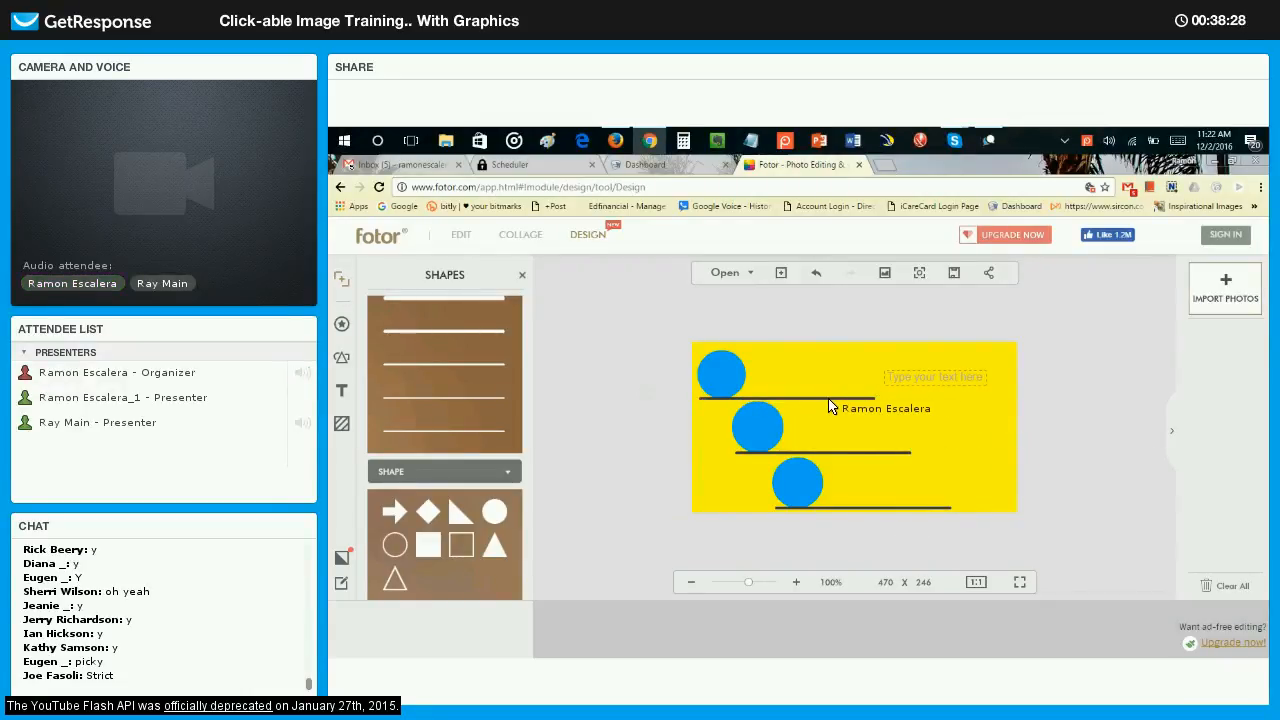
click(833, 399)
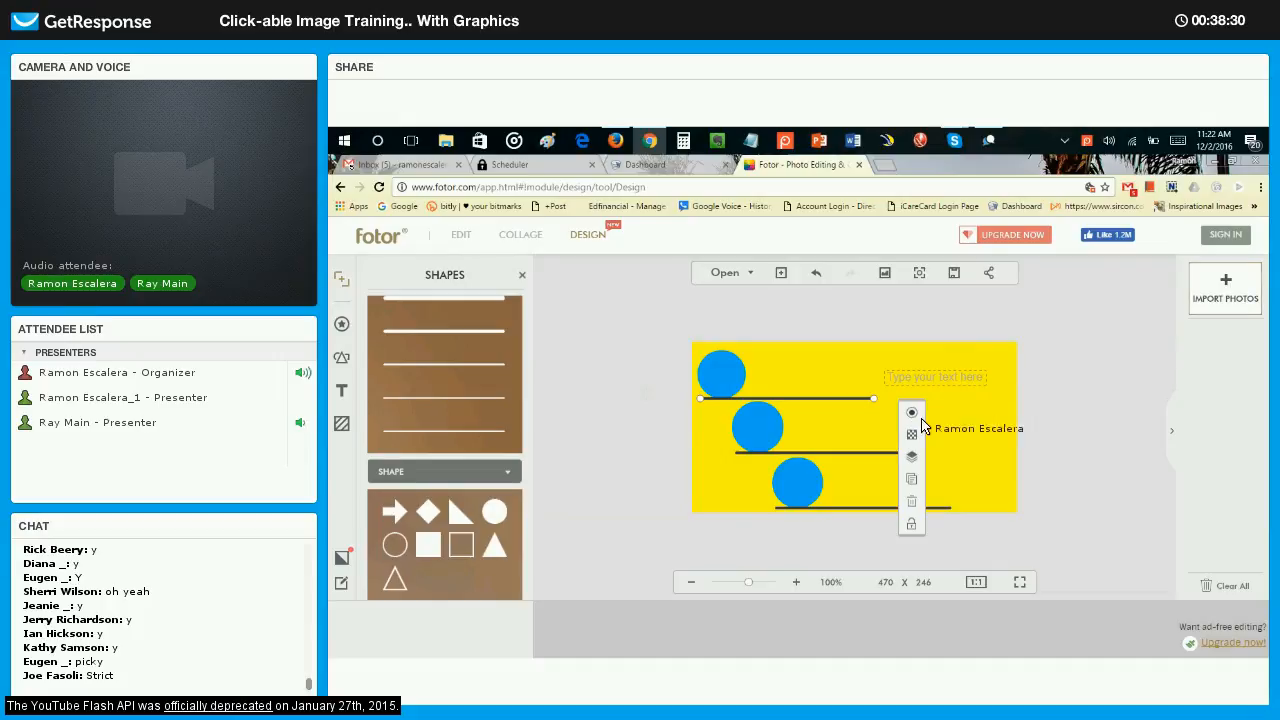
click(912, 413)
click(1026, 507)
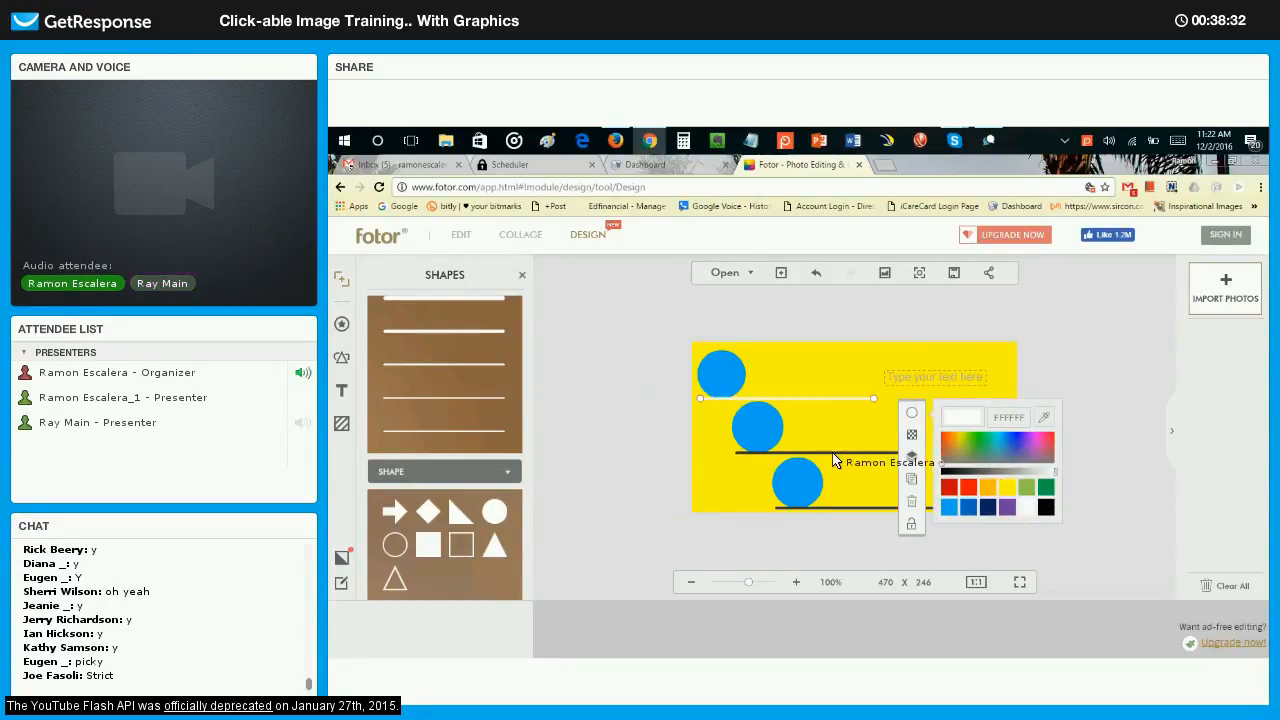
Recolour the lines under the middle and lower circles white to match the first line.
click(868, 452)
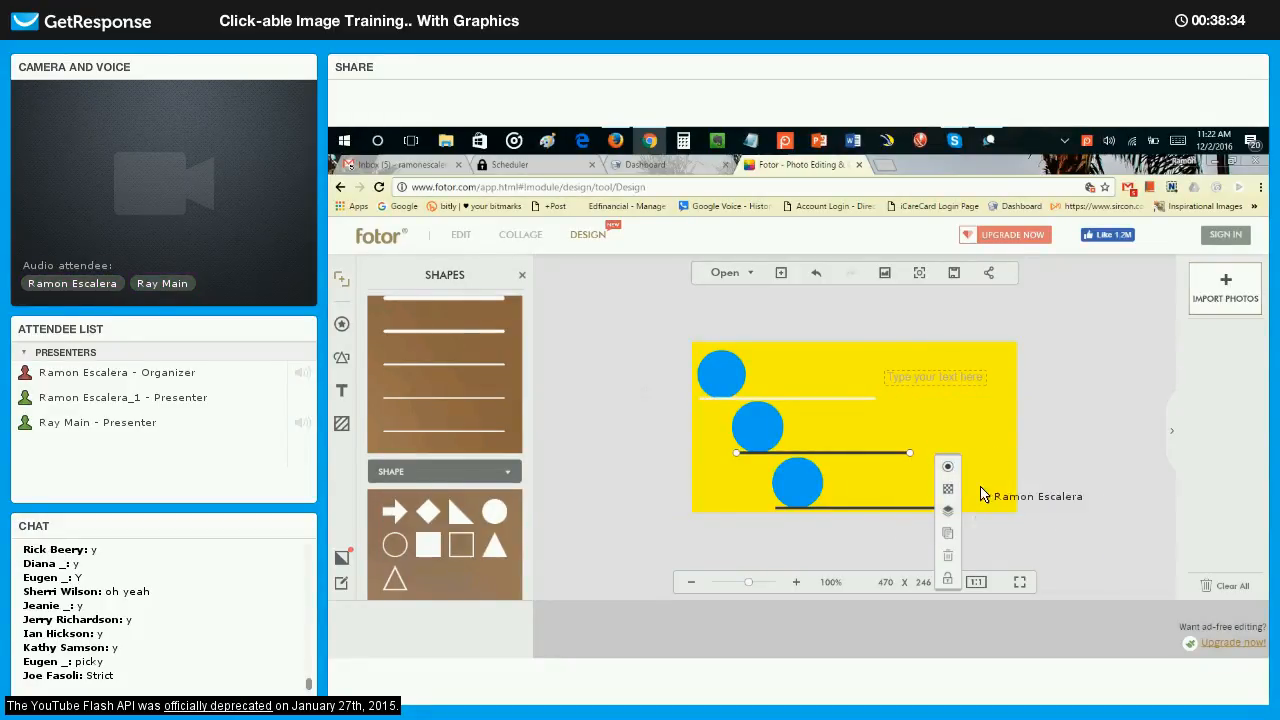
click(948, 466)
click(1062, 561)
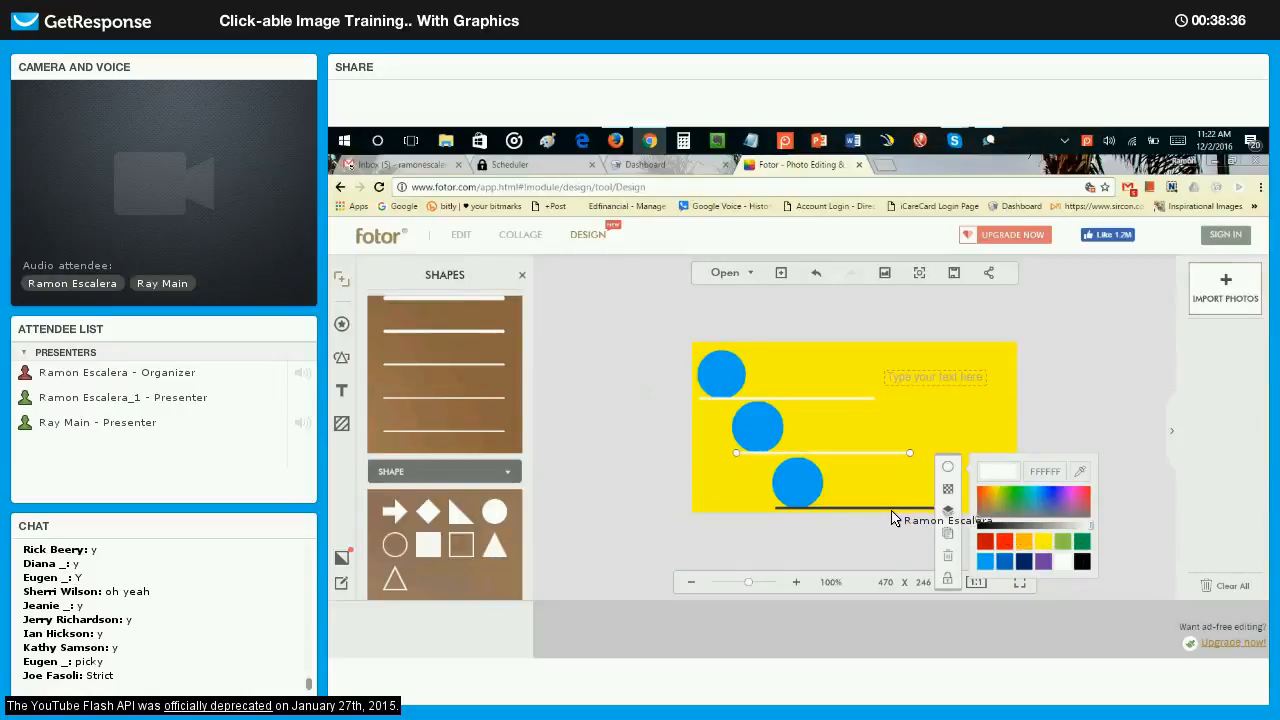
click(893, 510)
click(988, 384)
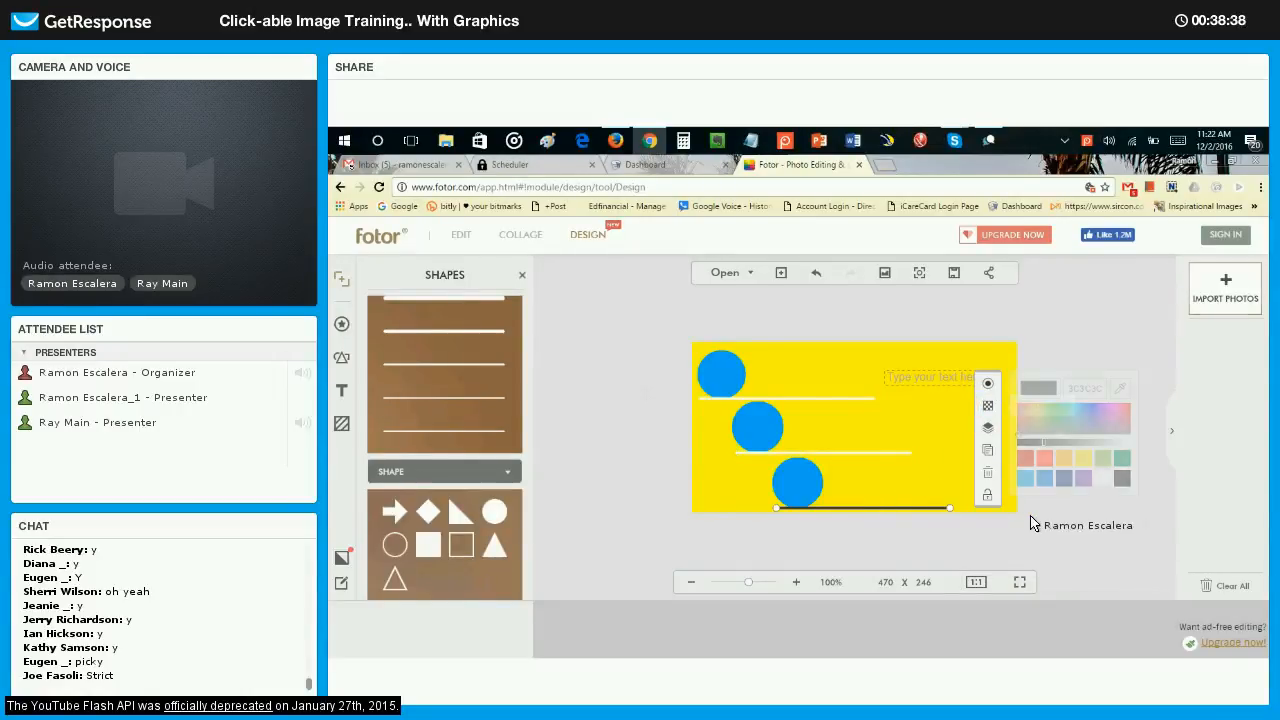
click(1102, 478)
click(1008, 368)
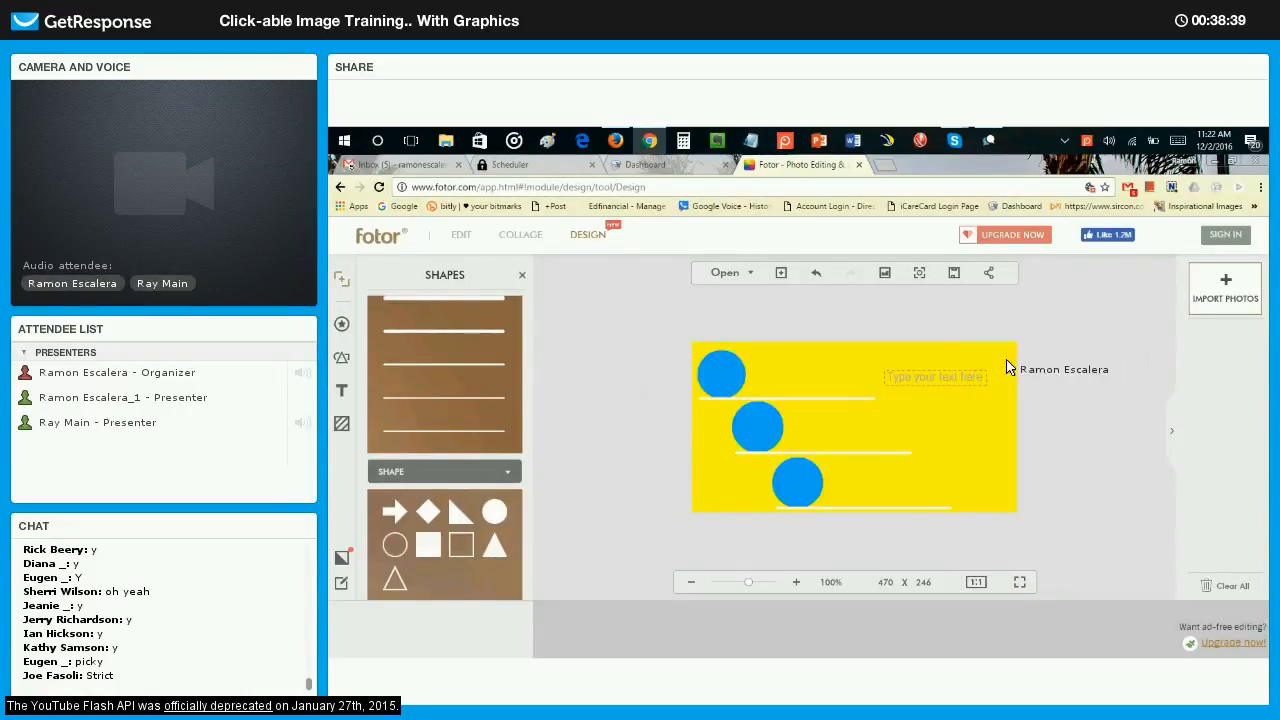
Enter CRAZY in the text box, move it over the upper circle, and bring it in front of that circle.
click(937, 376)
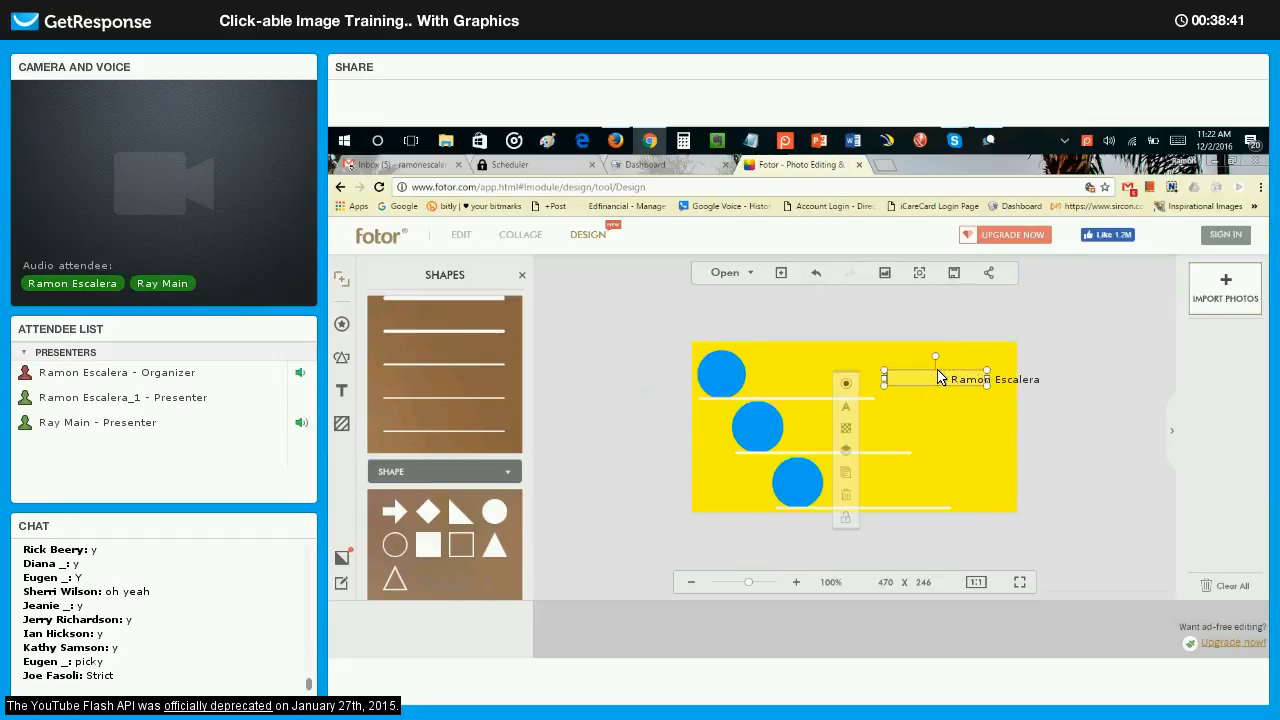
click(930, 374)
drag(928, 380, 762, 381)
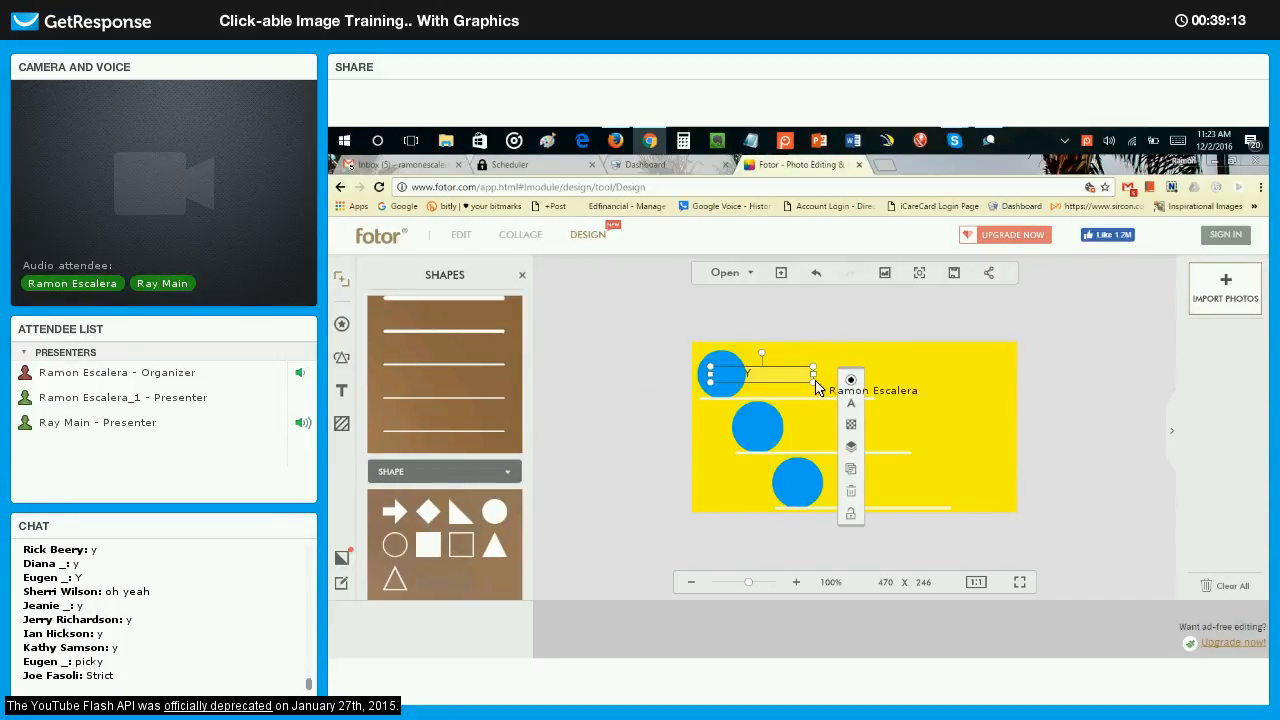
click(852, 450)
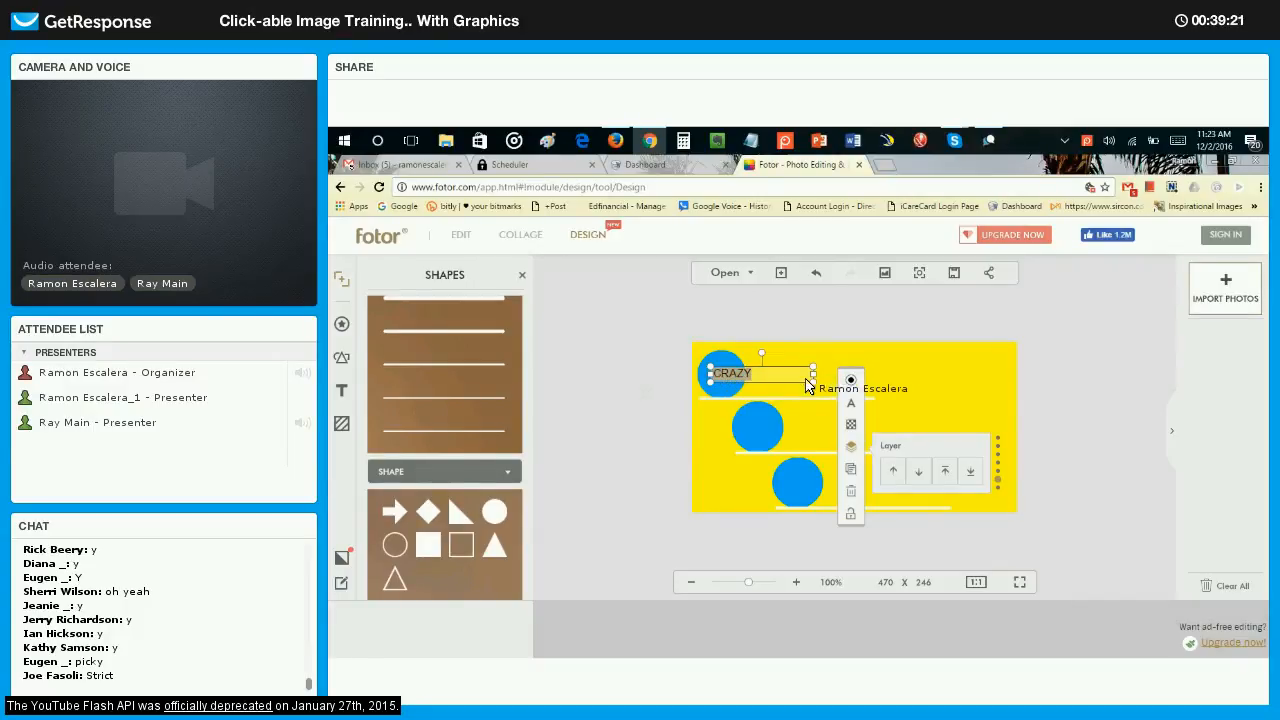
Change the font of the CRAZY text to Appo Paint.
click(851, 406)
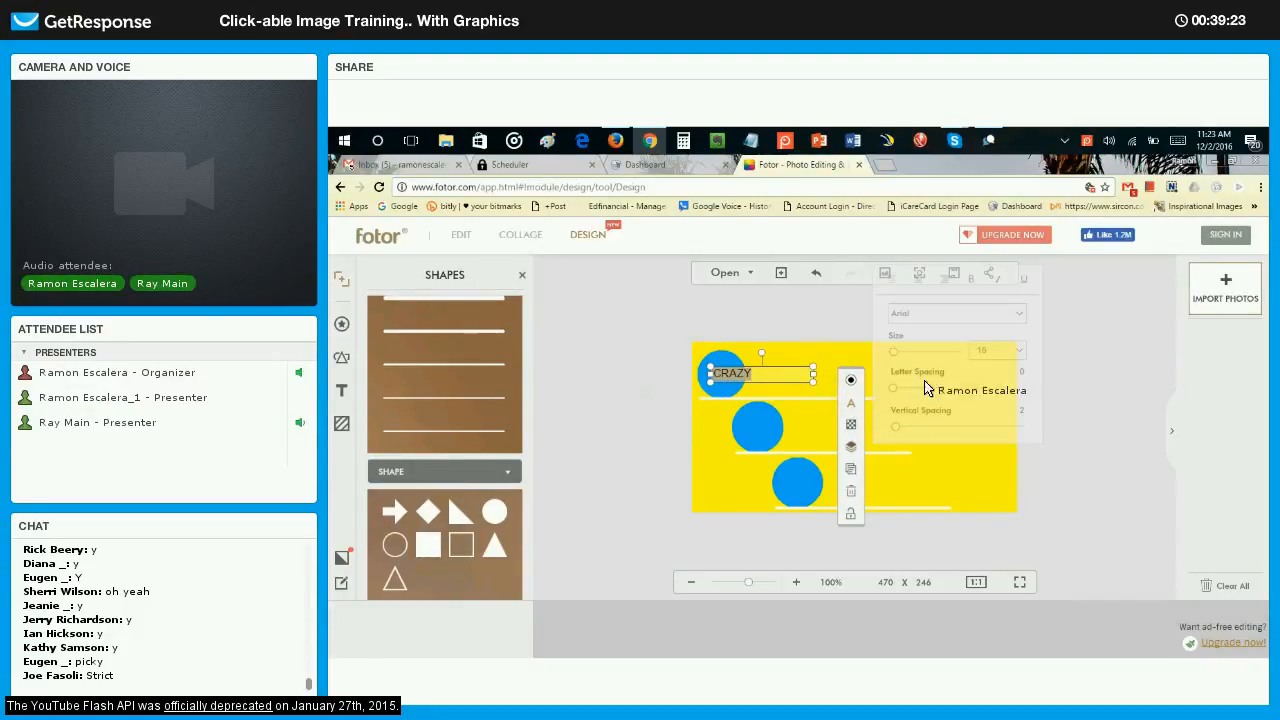
click(1000, 315)
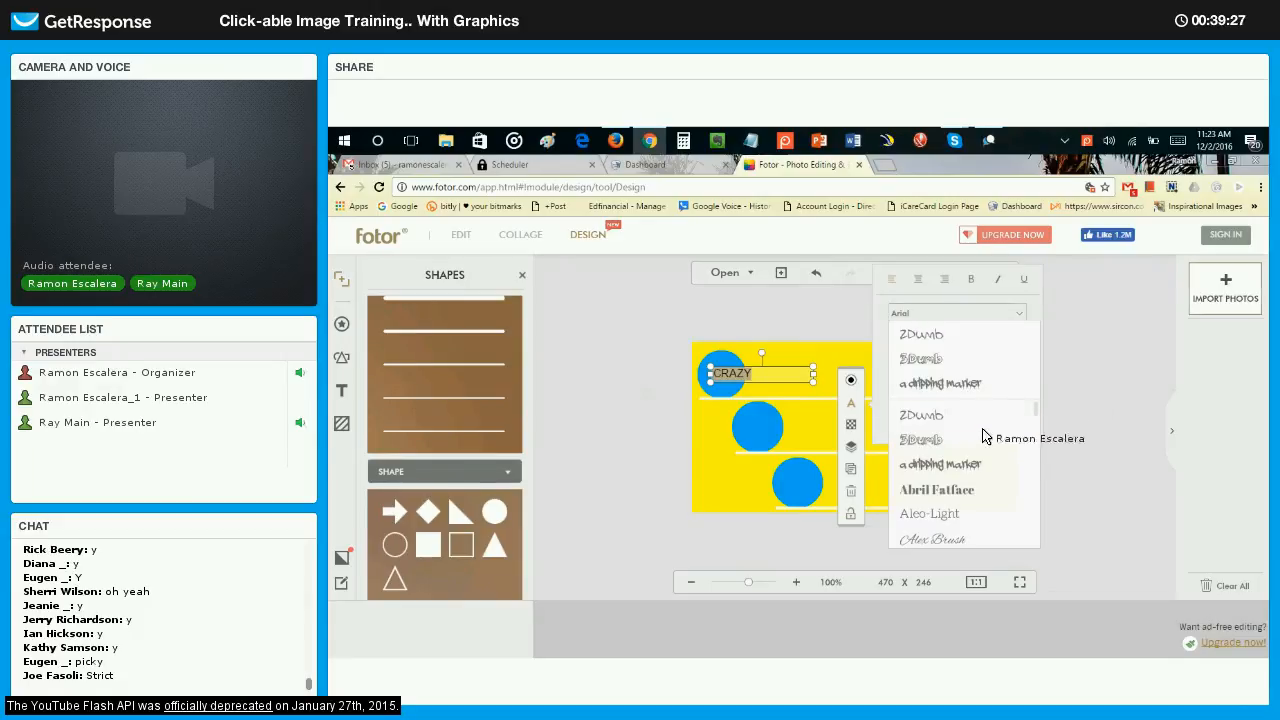
scroll(970, 450, down, 3)
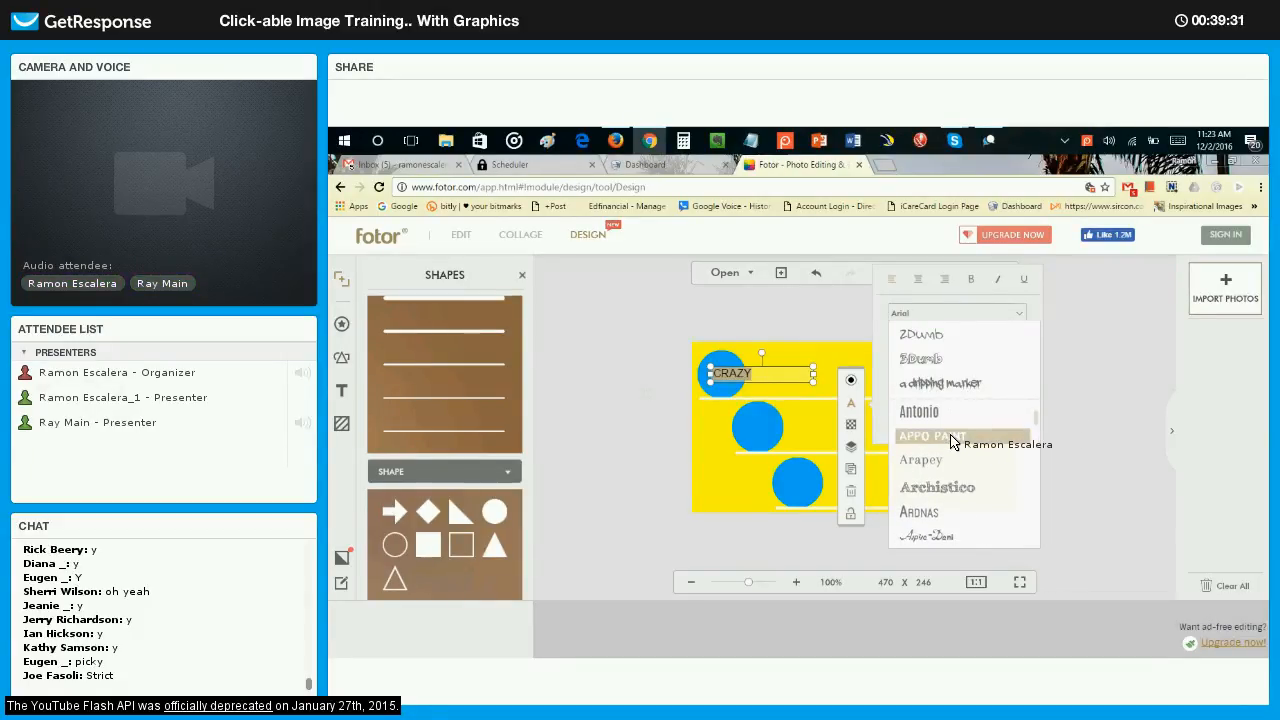
click(952, 440)
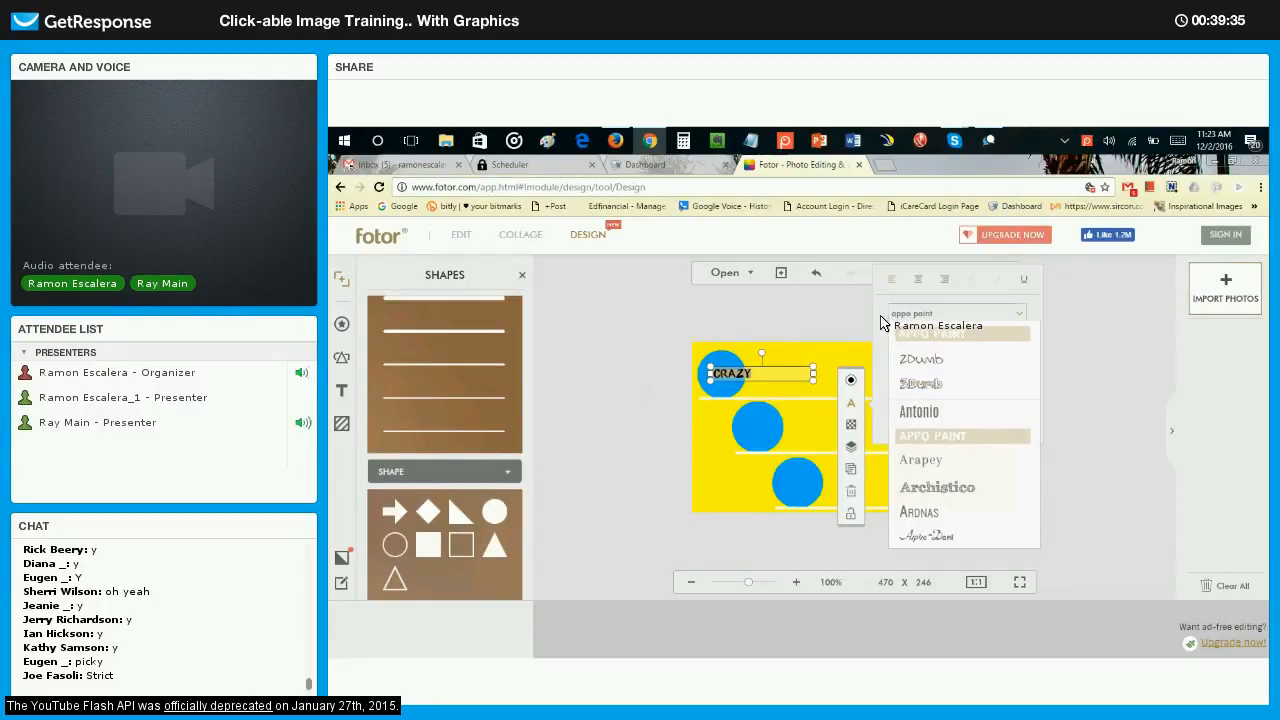
click(922, 337)
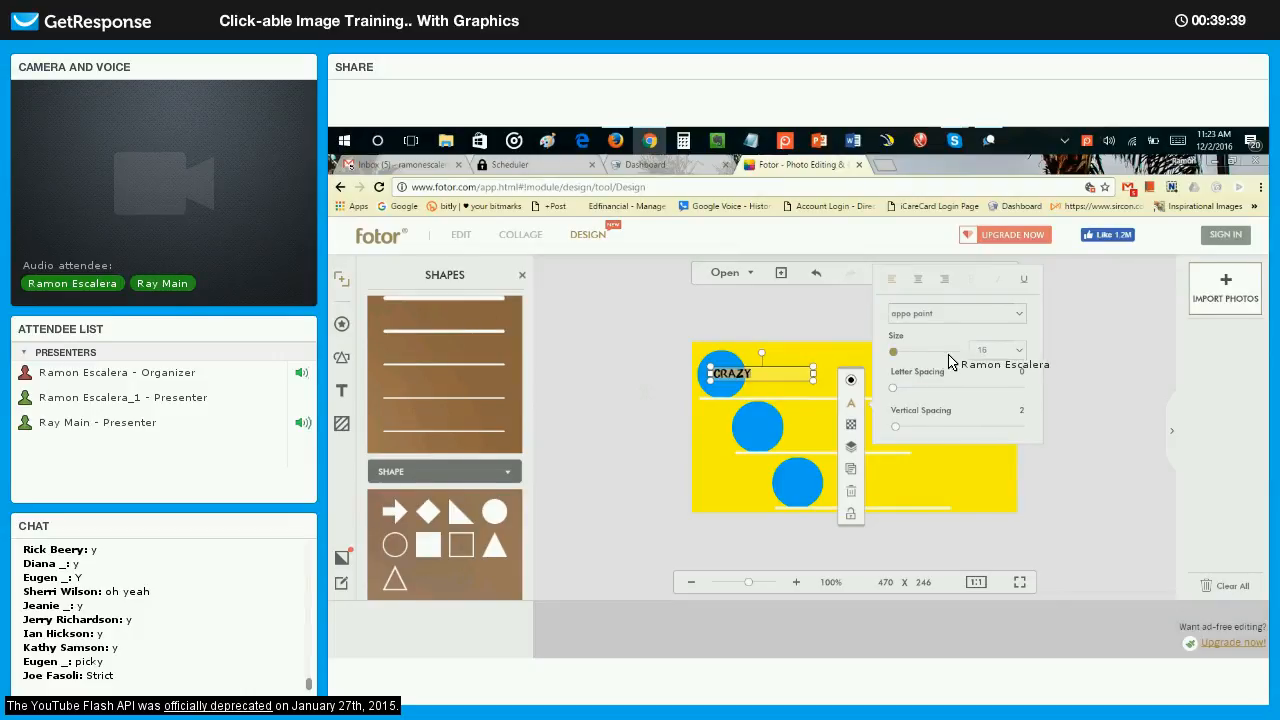
Set the CRAZY text size to 48 and widen its box so the word fits on one line.
drag(949, 356, 897, 360)
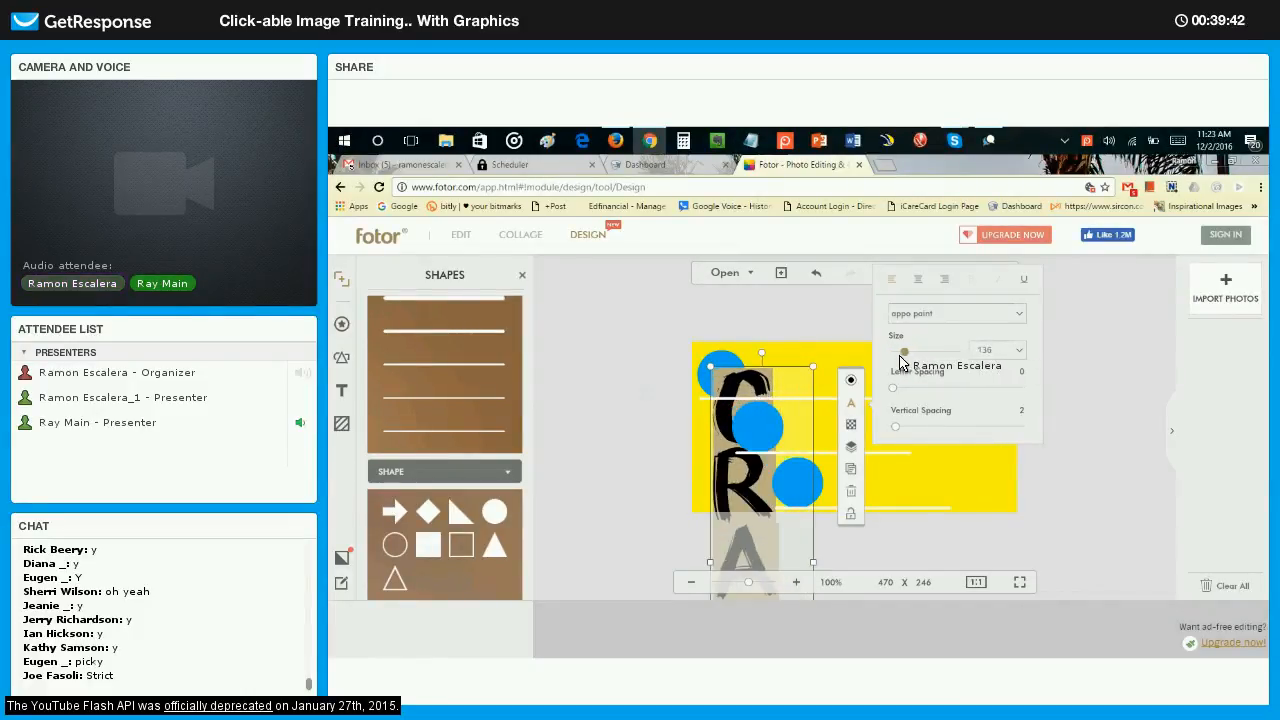
click(1010, 352)
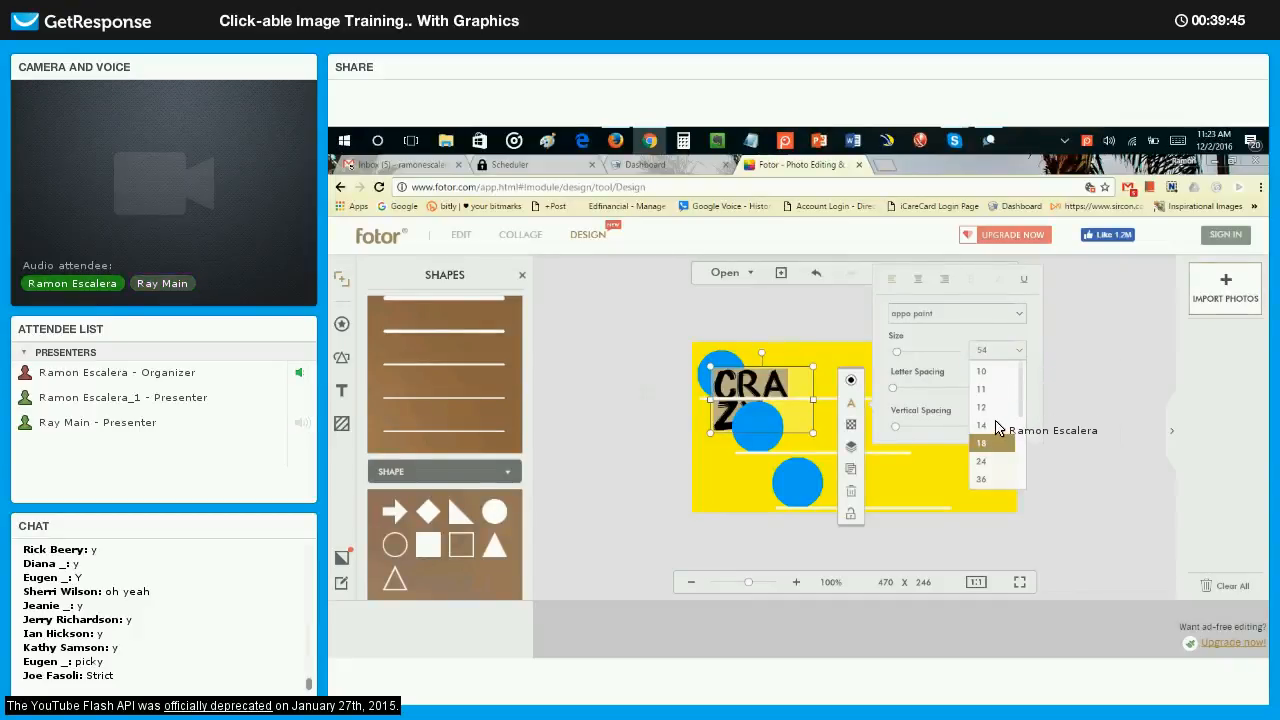
scroll(996, 428, down, 3)
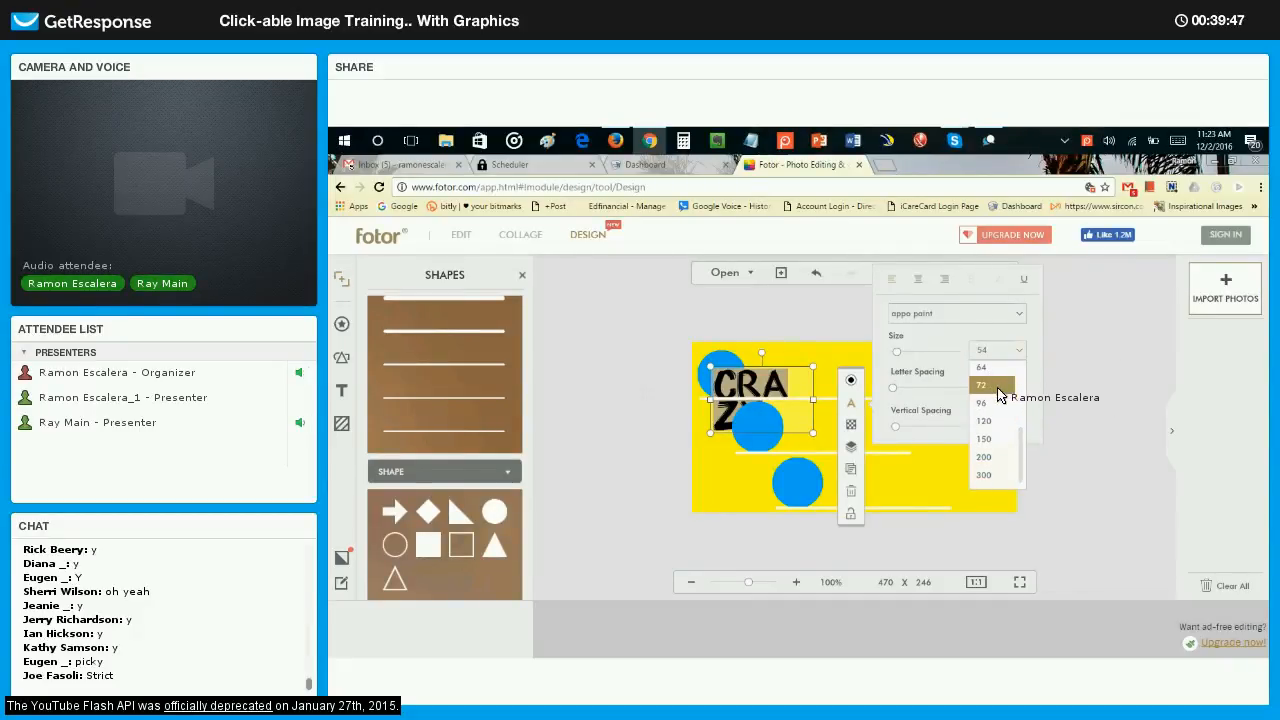
click(984, 386)
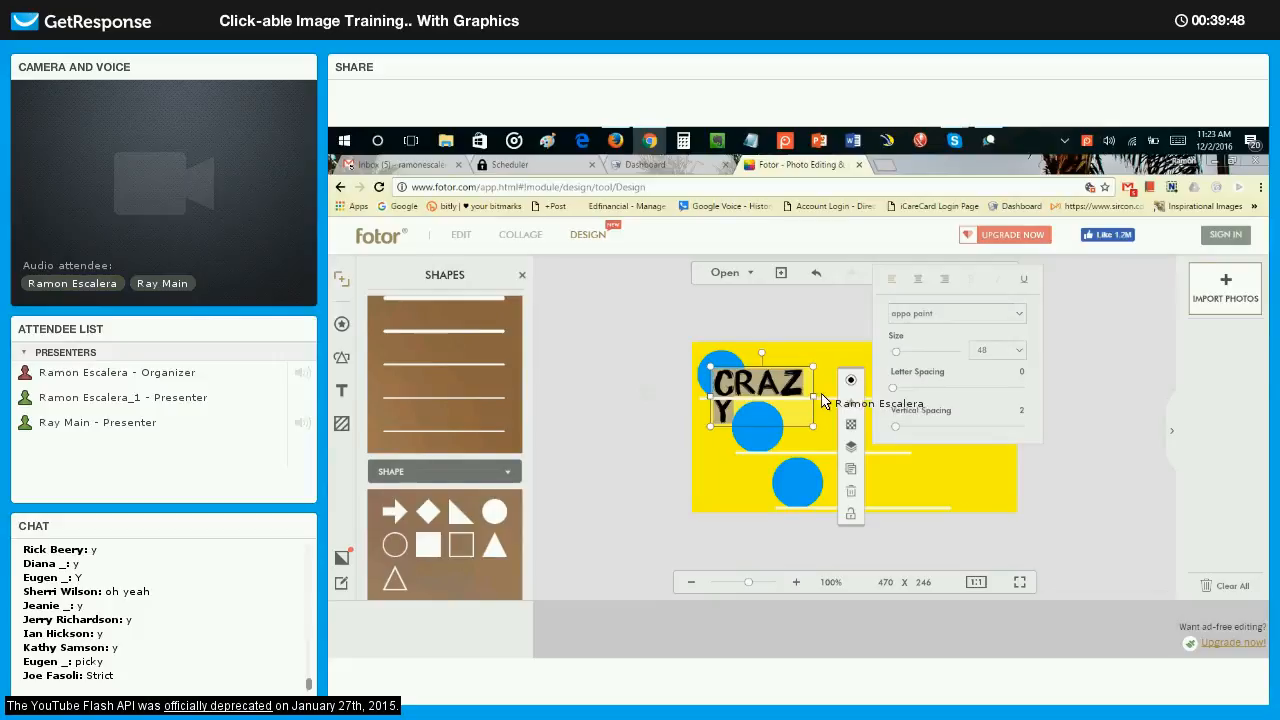
drag(813, 398, 857, 398)
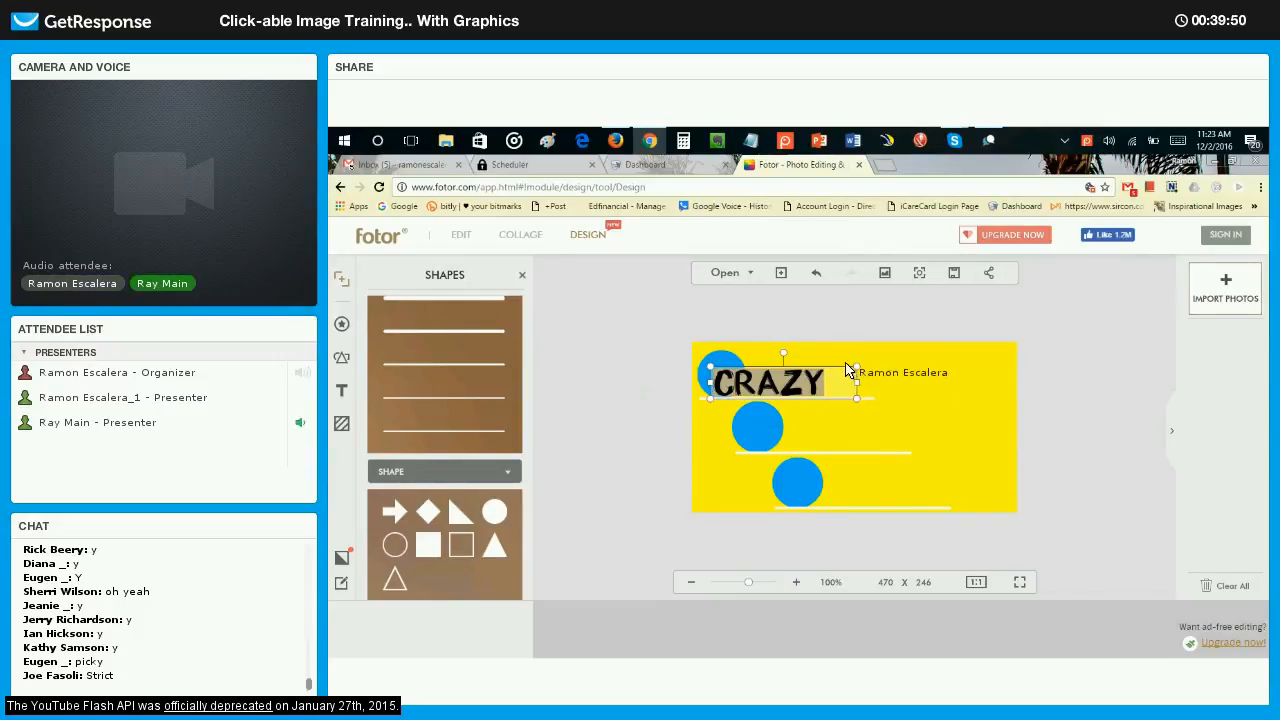
Centre the text vertically on the upper circle, replace CRAZY with the letter C, and narrow its box to fit inside the circle.
click(767, 374)
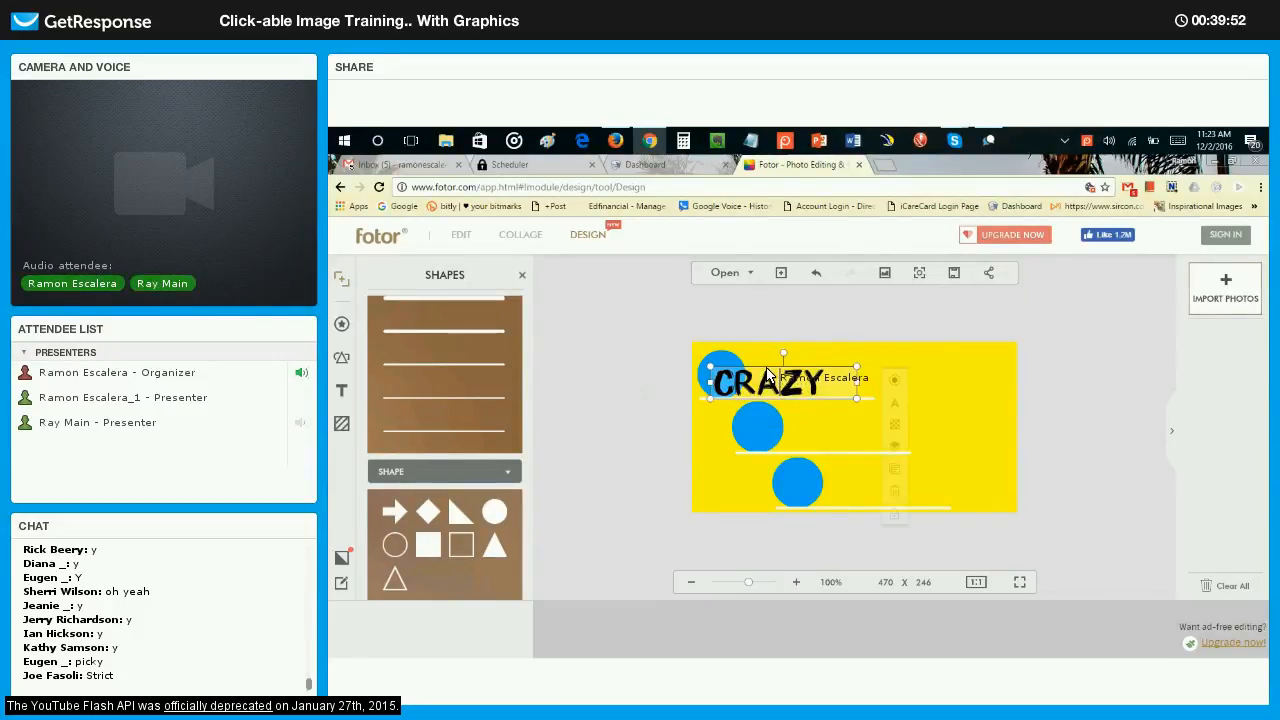
drag(767, 374, 767, 368)
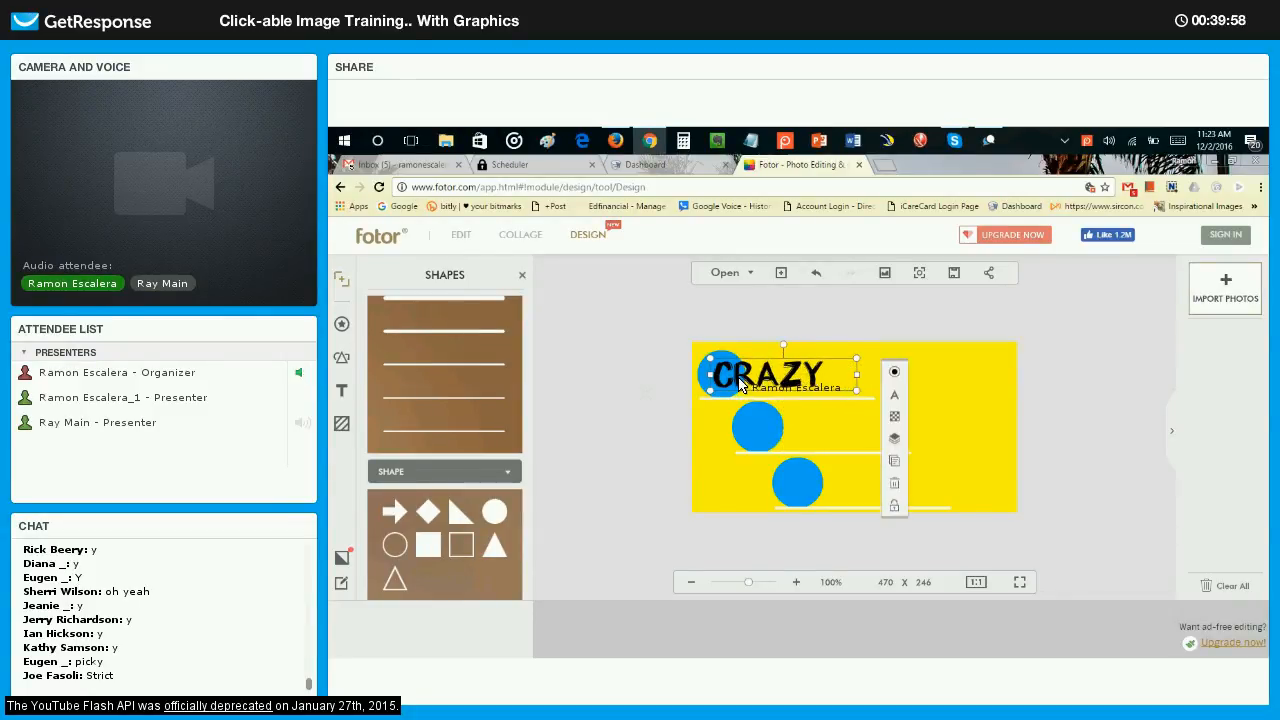
drag(740, 383, 820, 384)
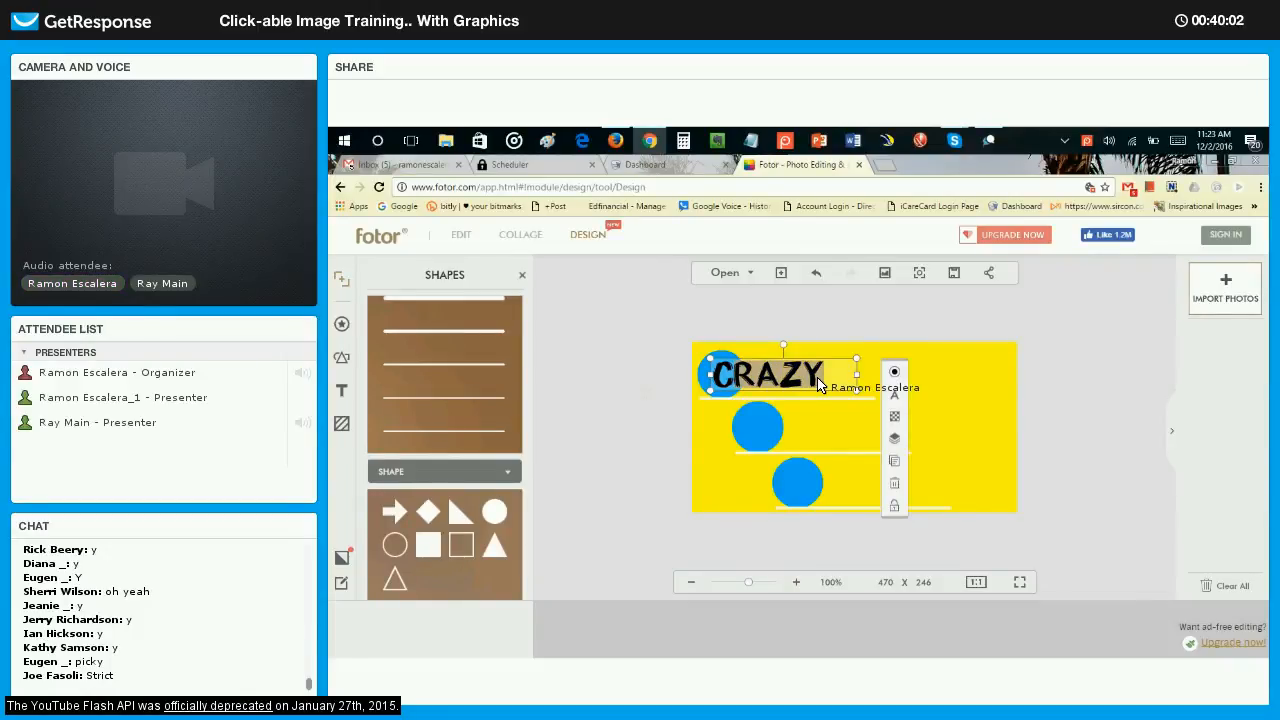
text(C)
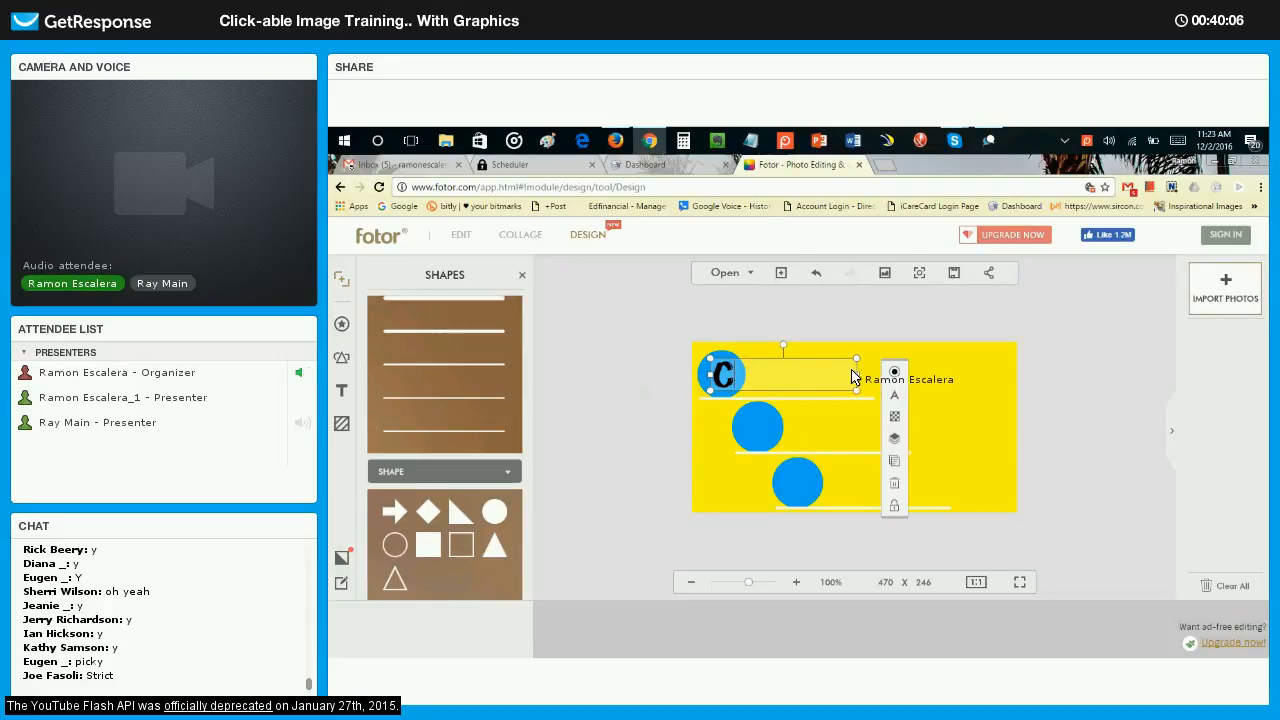
drag(783, 381, 729, 374)
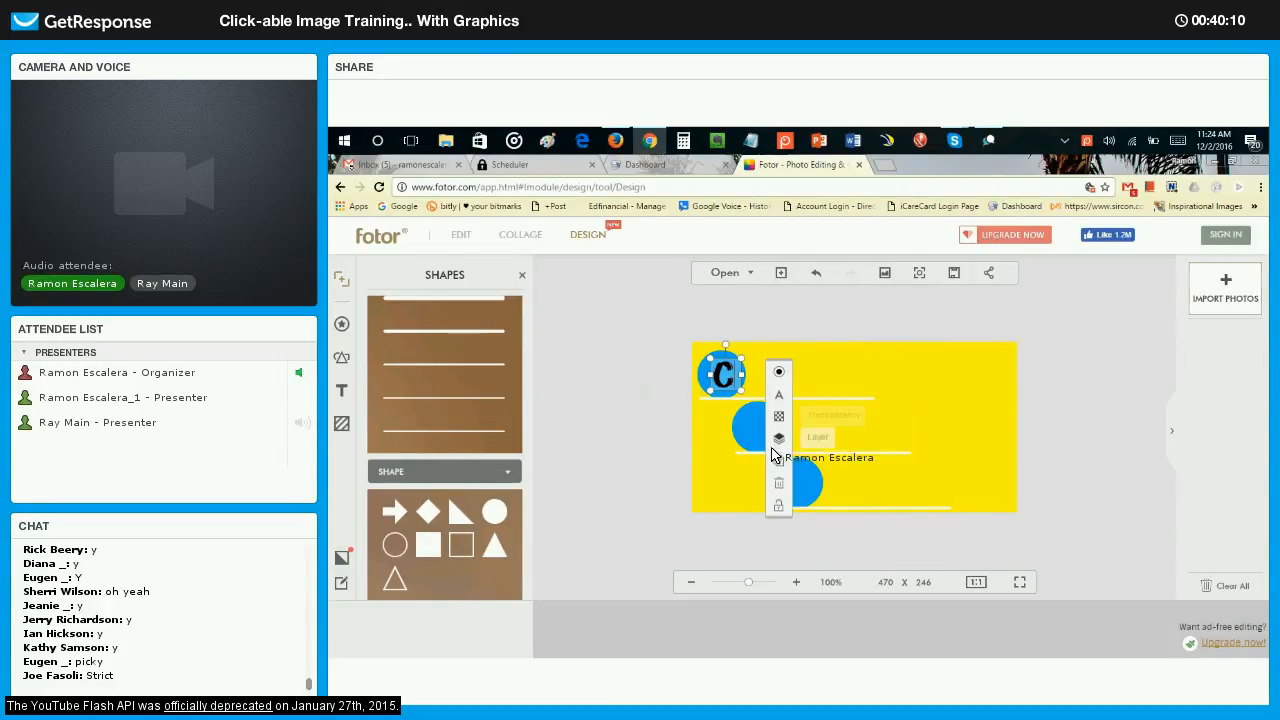
Duplicate the C twice and place the copies on the middle and lower circles.
click(778, 461)
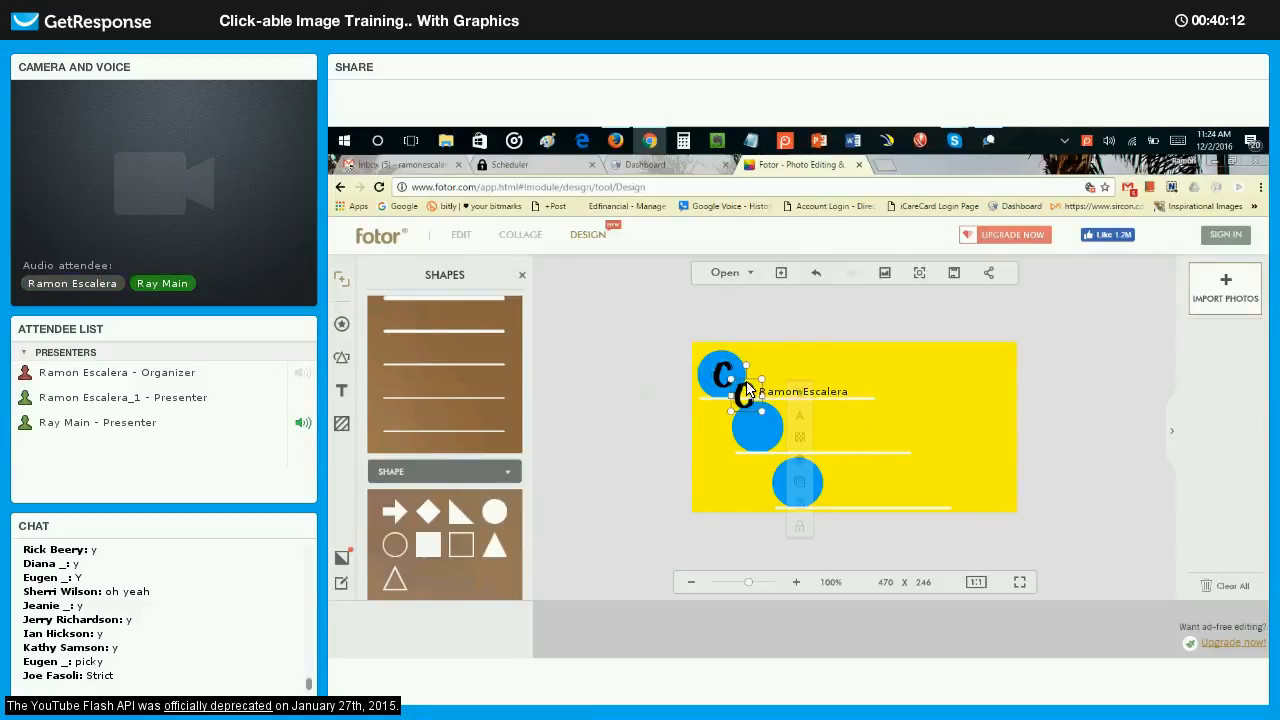
drag(750, 395, 764, 419)
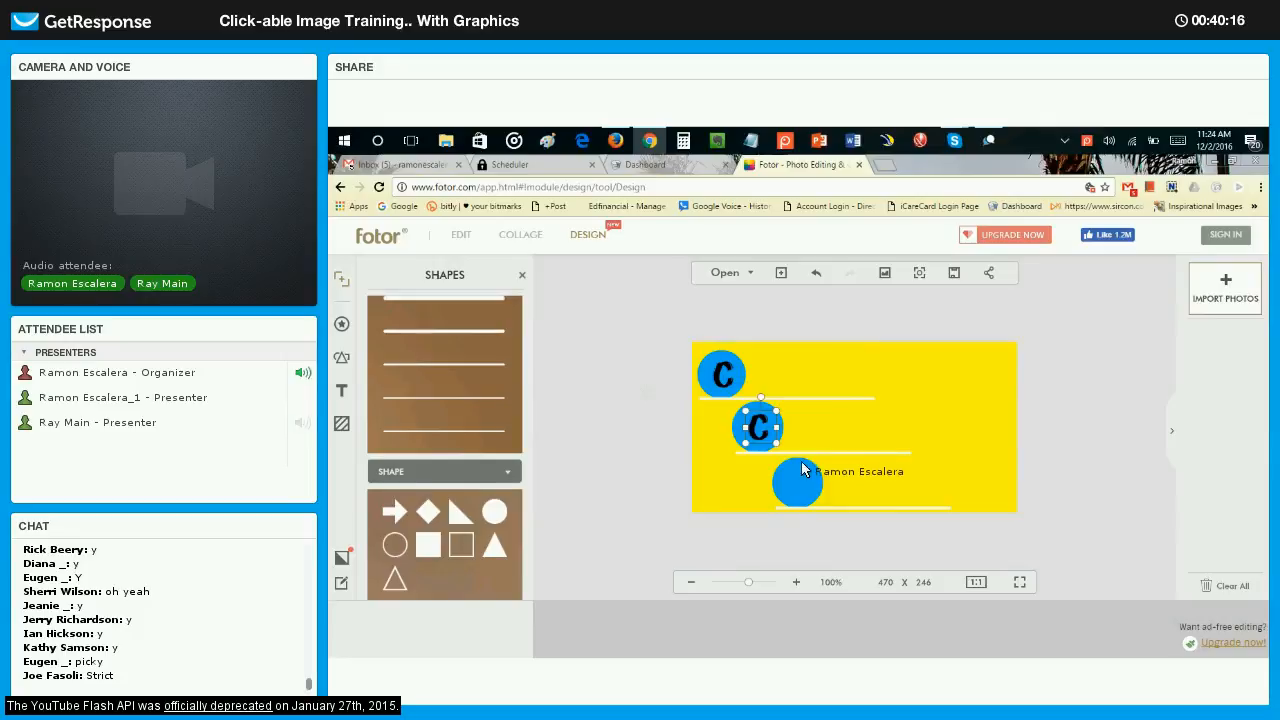
click(814, 513)
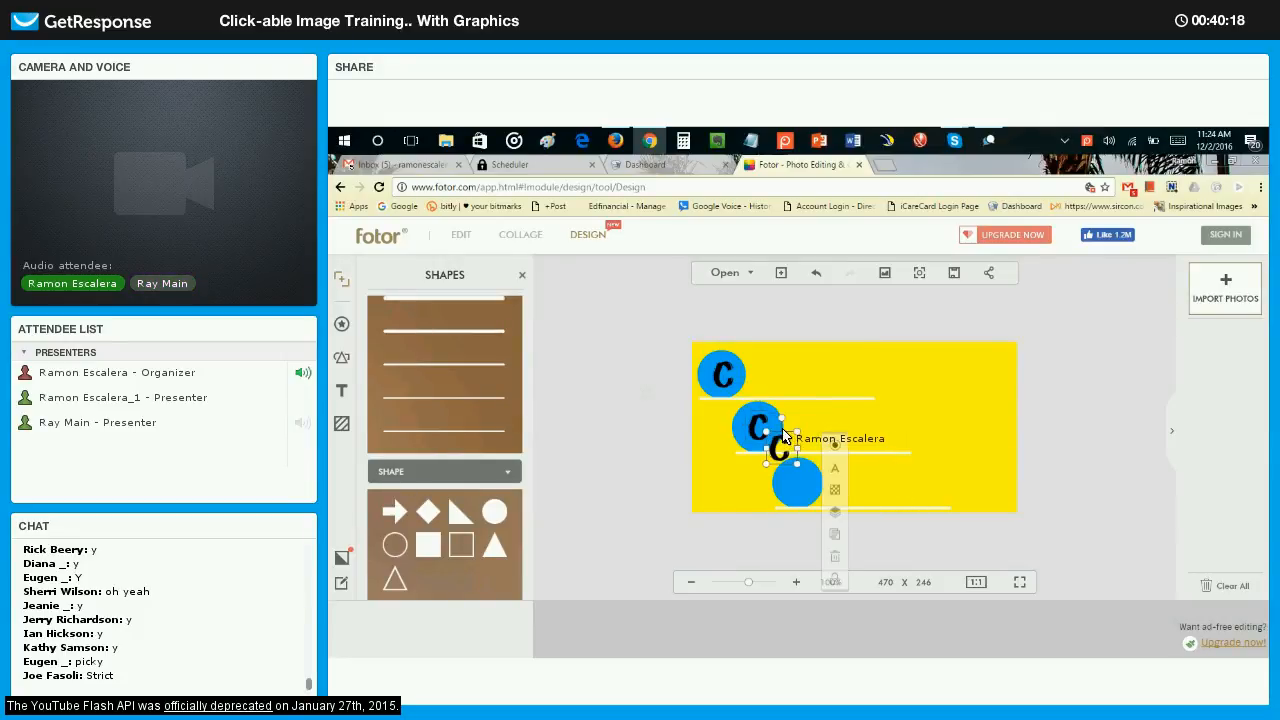
drag(779, 446, 798, 483)
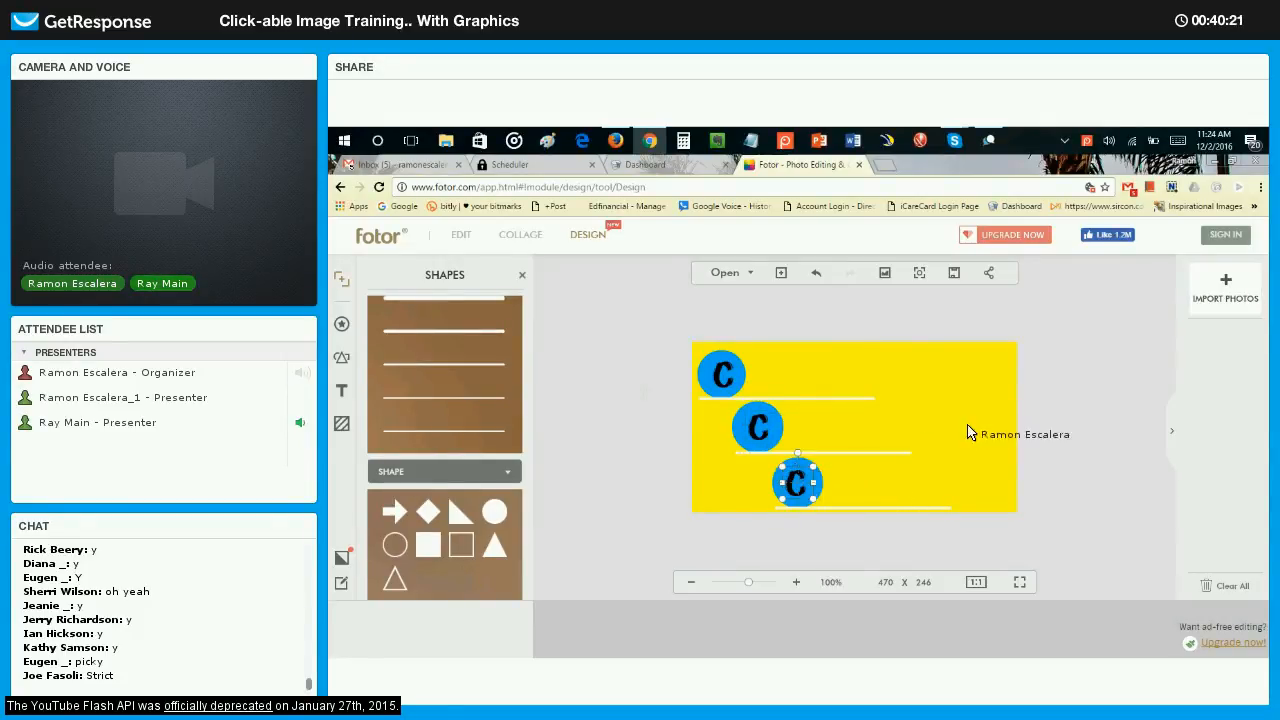
click(1066, 406)
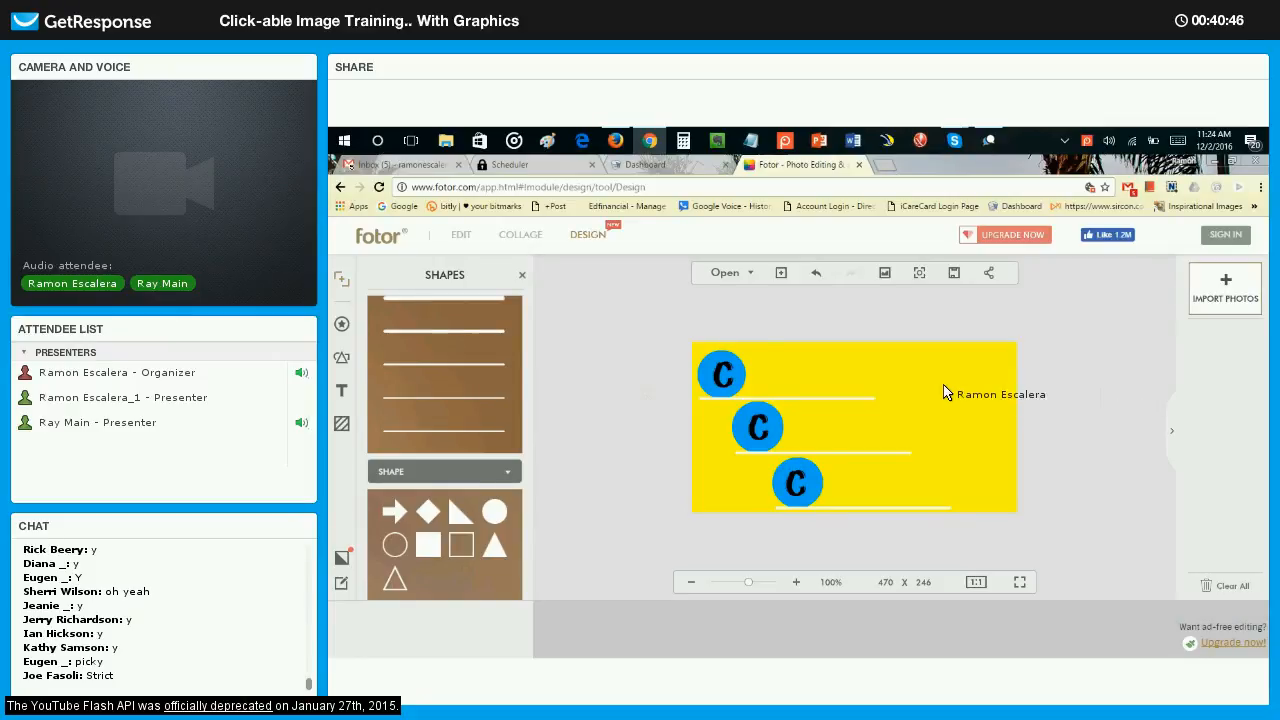
Enlarge the C on the upper circle slightly and centre it within the circle.
click(715, 370)
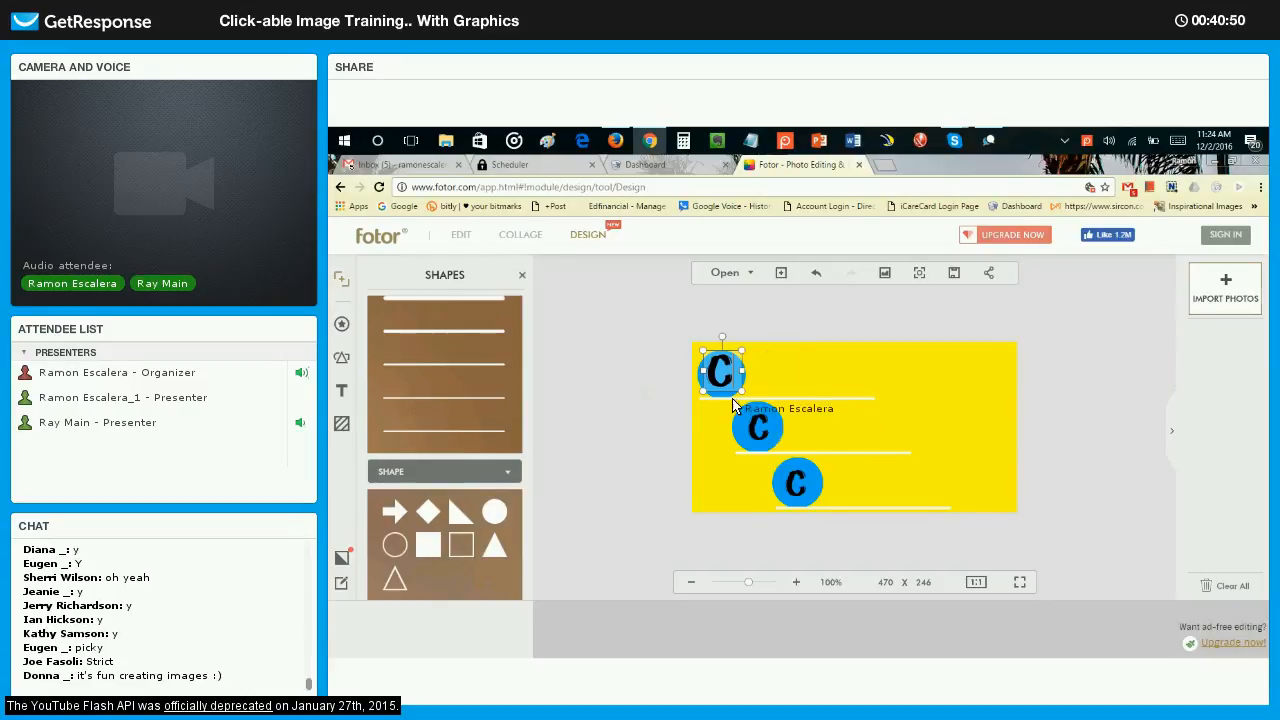
click(720, 360)
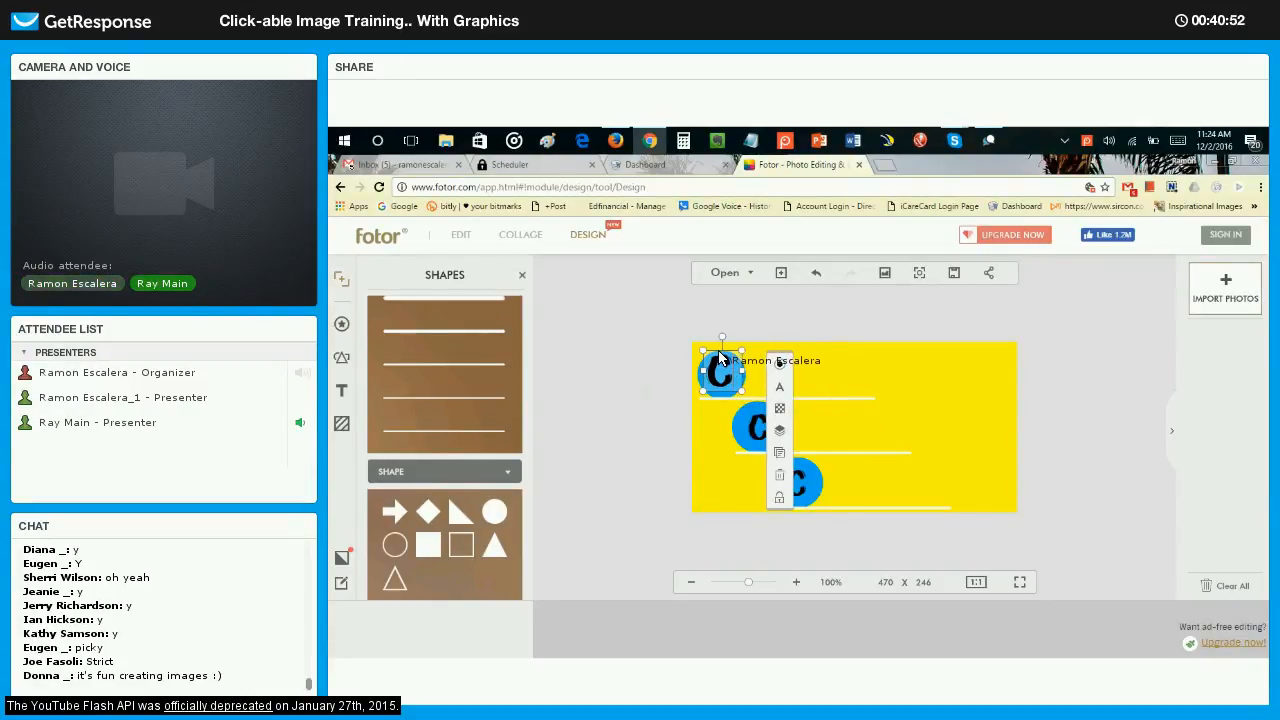
drag(721, 360, 739, 396)
Enlarge the C on the middle circle so it matches the one on the upper circle.
click(755, 424)
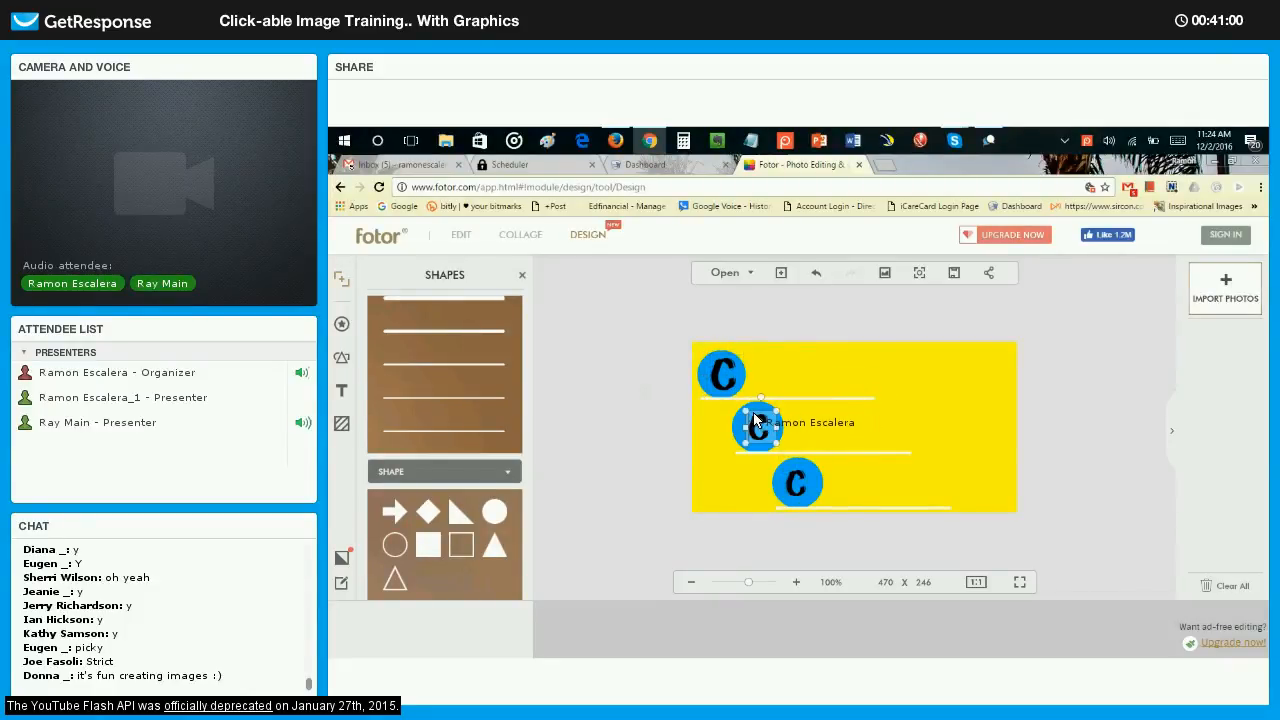
click(756, 400)
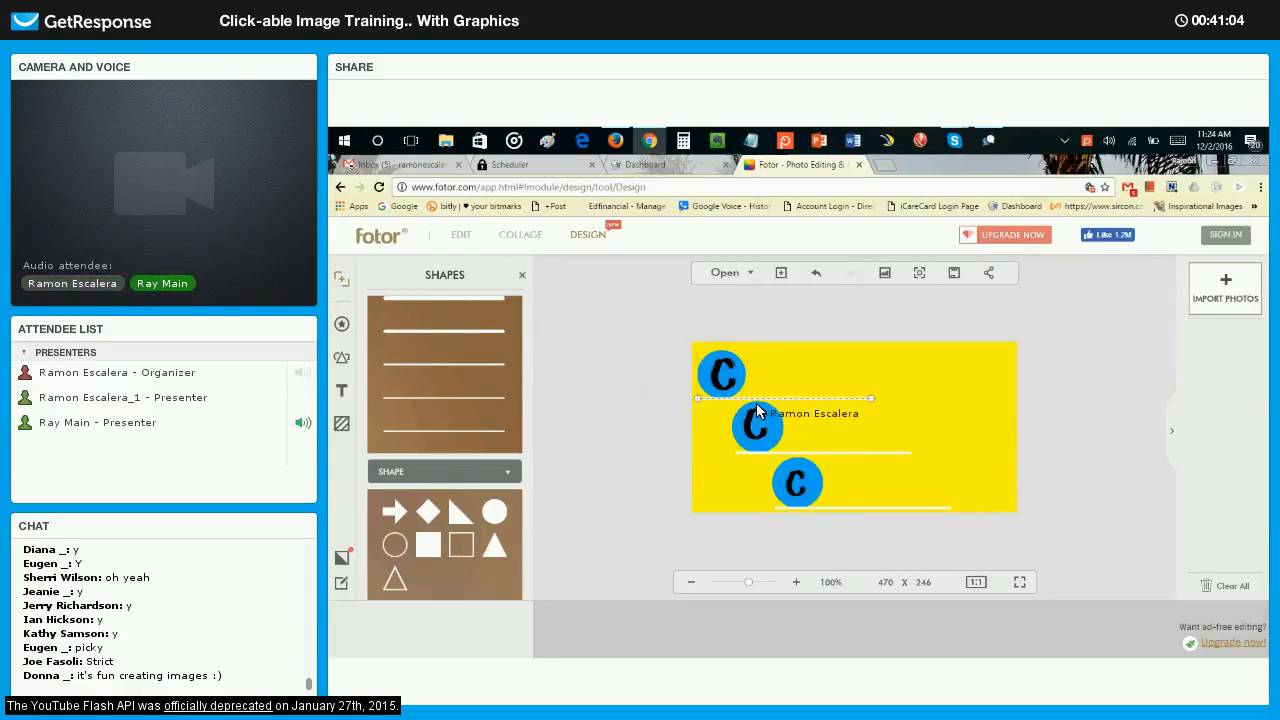
click(756, 410)
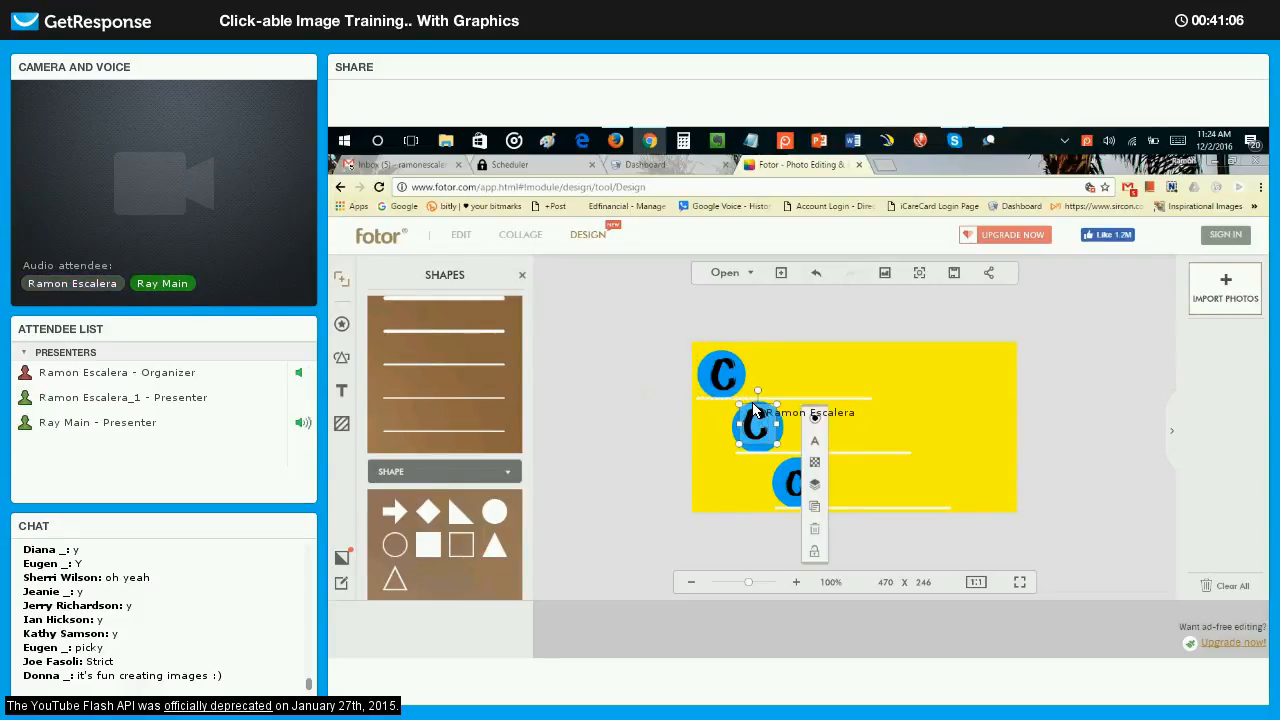
drag(756, 413, 780, 451)
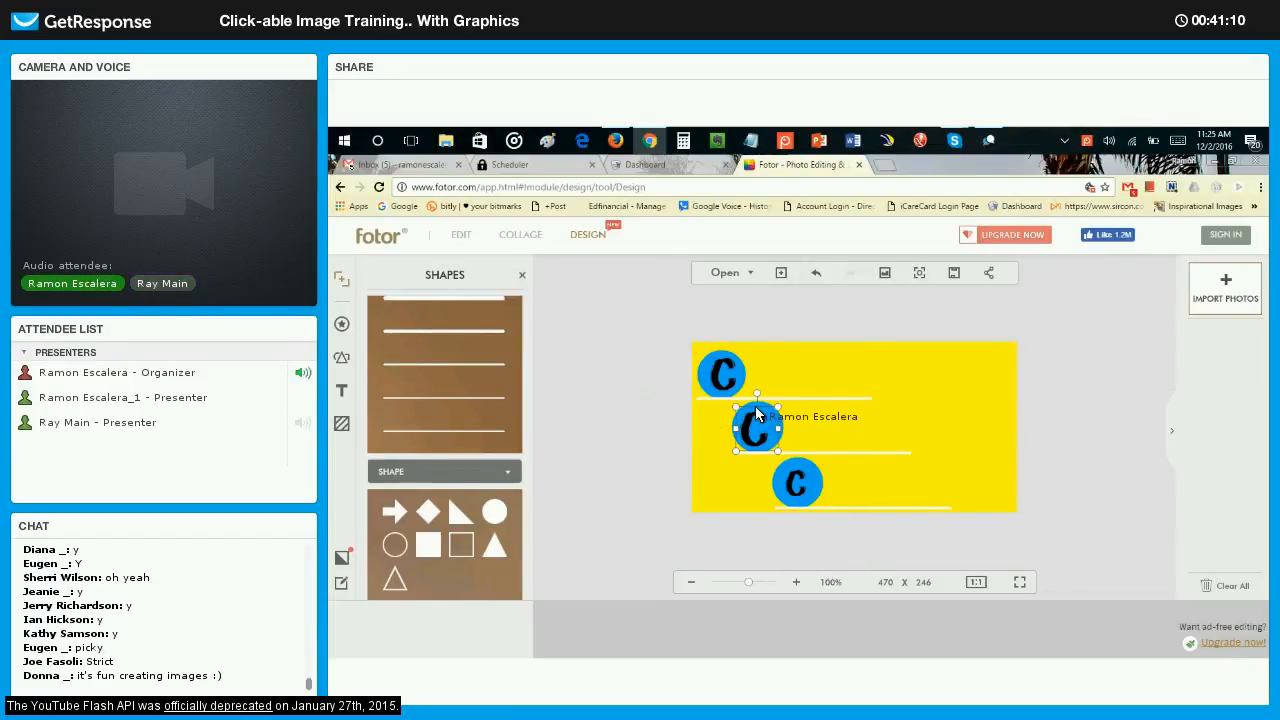
click(753, 421)
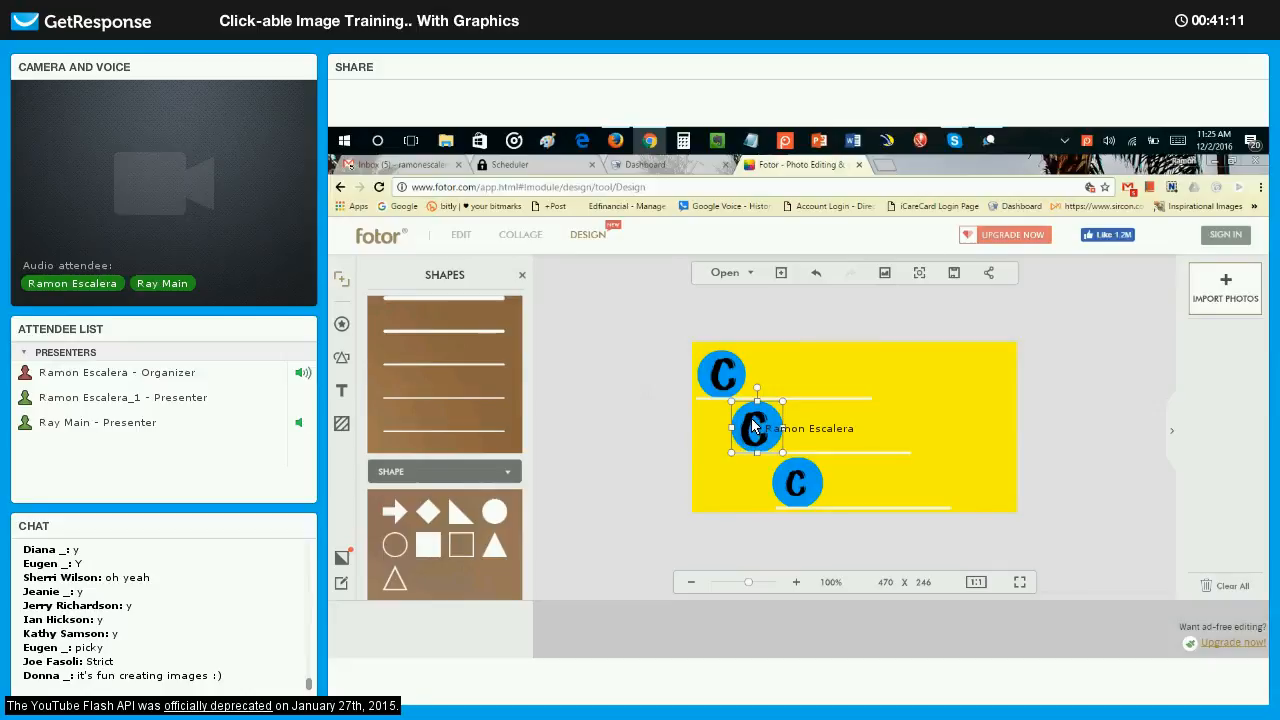
click(754, 426)
click(757, 411)
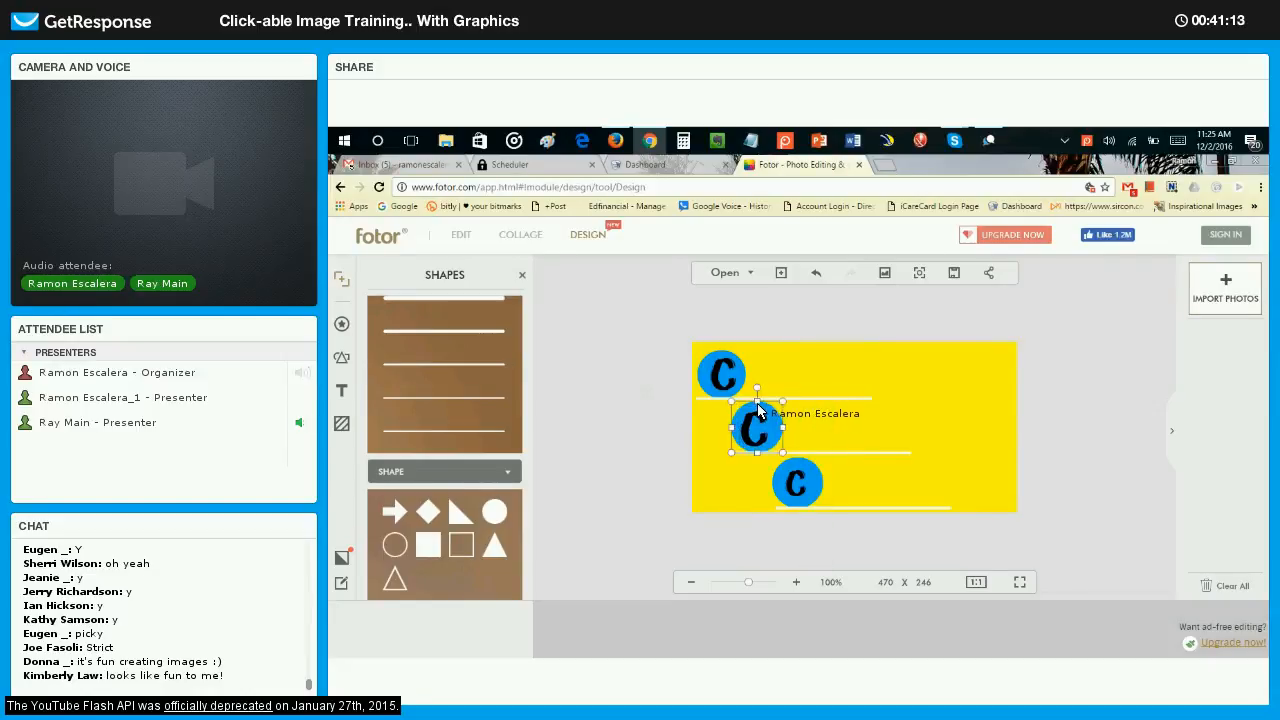
Nudge the middle circle slightly upward and recentre its C within it.
drag(757, 411, 752, 424)
click(743, 424)
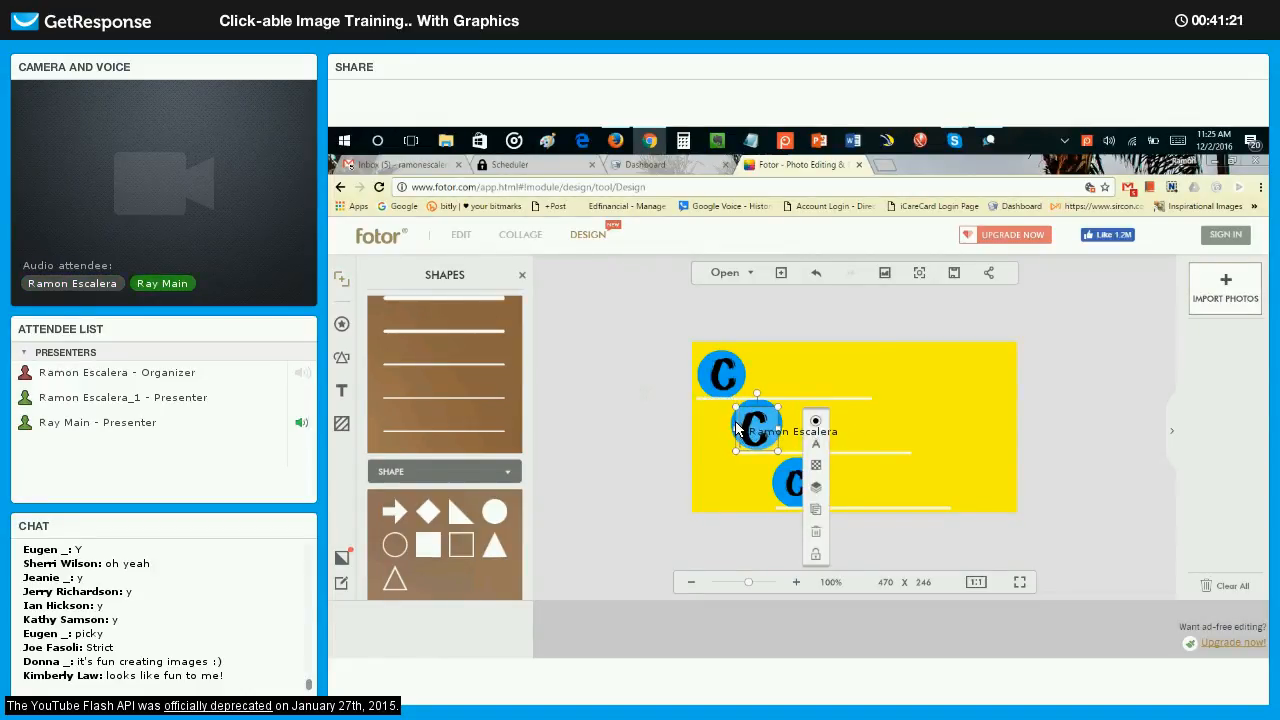
click(736, 428)
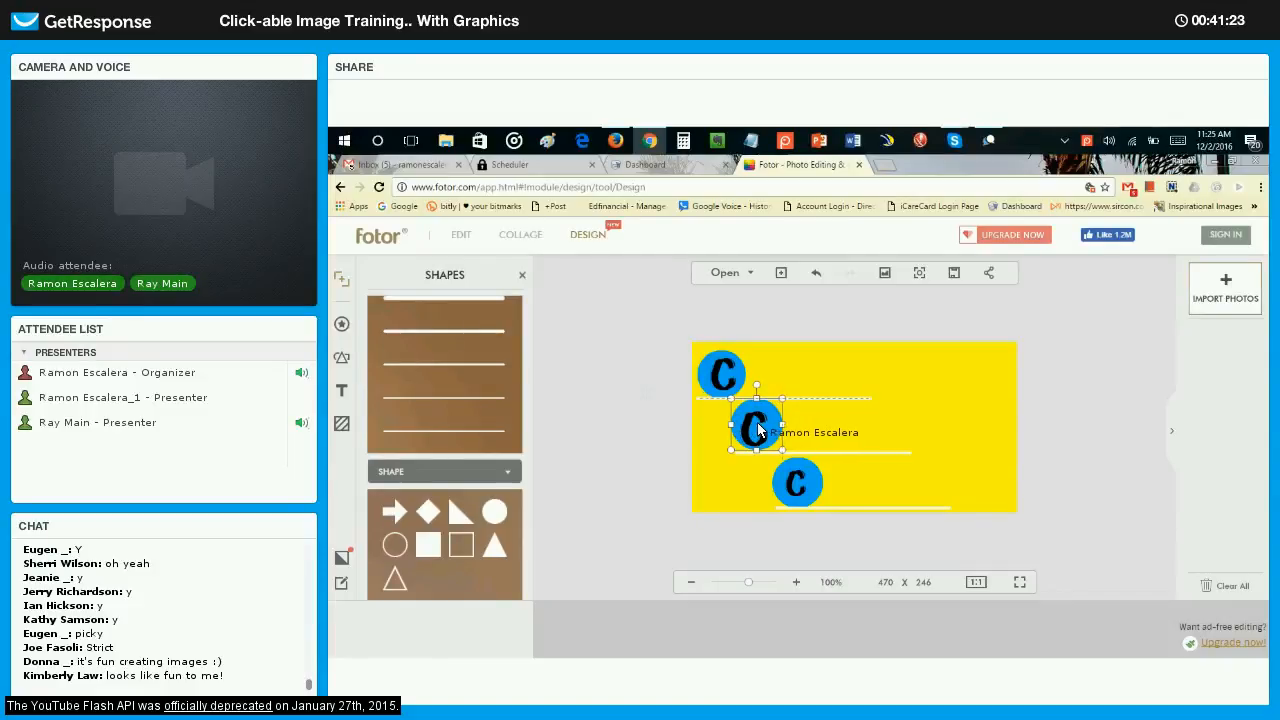
click(764, 429)
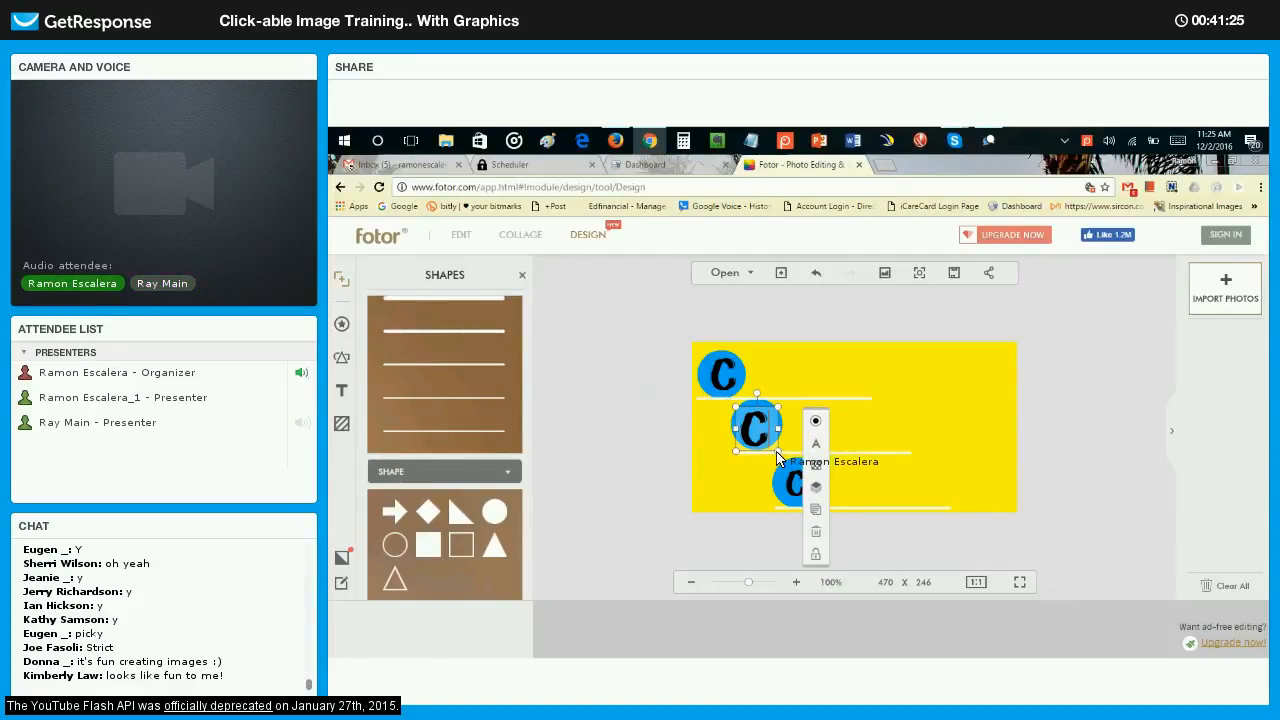
mouse_move(778, 452)
mouse_down()
mouse_move(766, 411)
mouse_move(781, 448)
mouse_up()
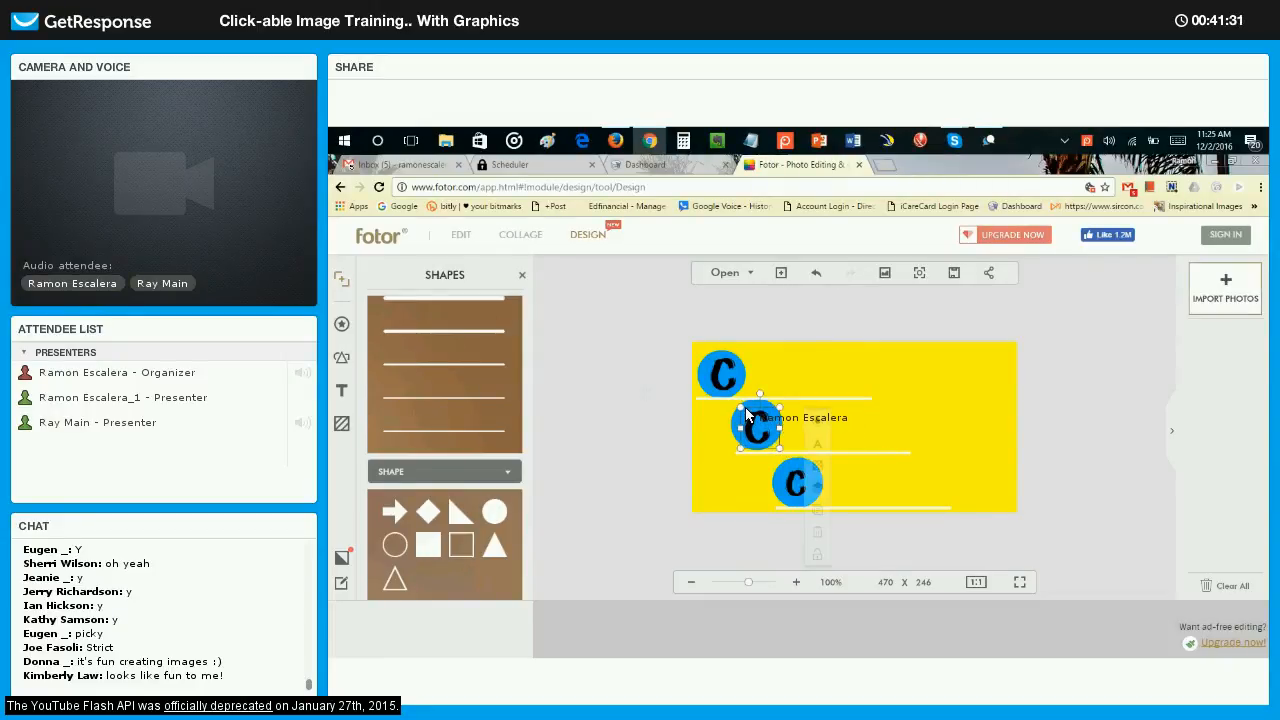
drag(740, 408, 735, 402)
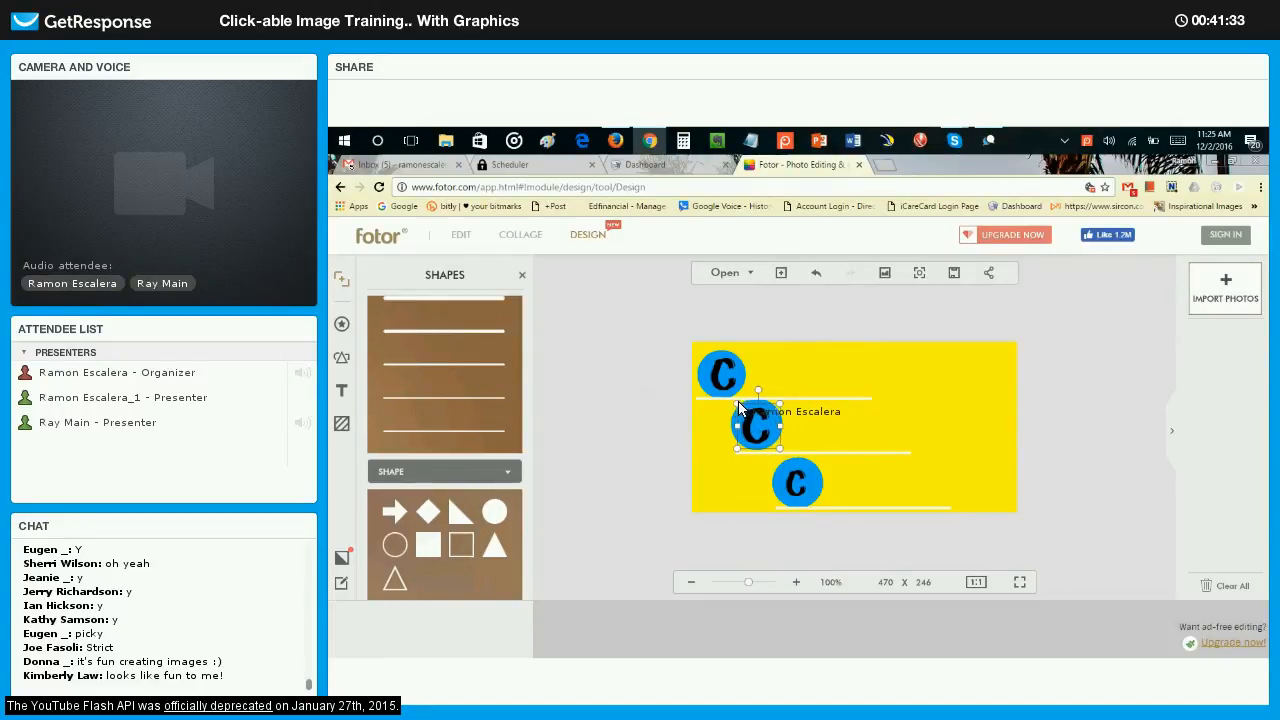
click(922, 414)
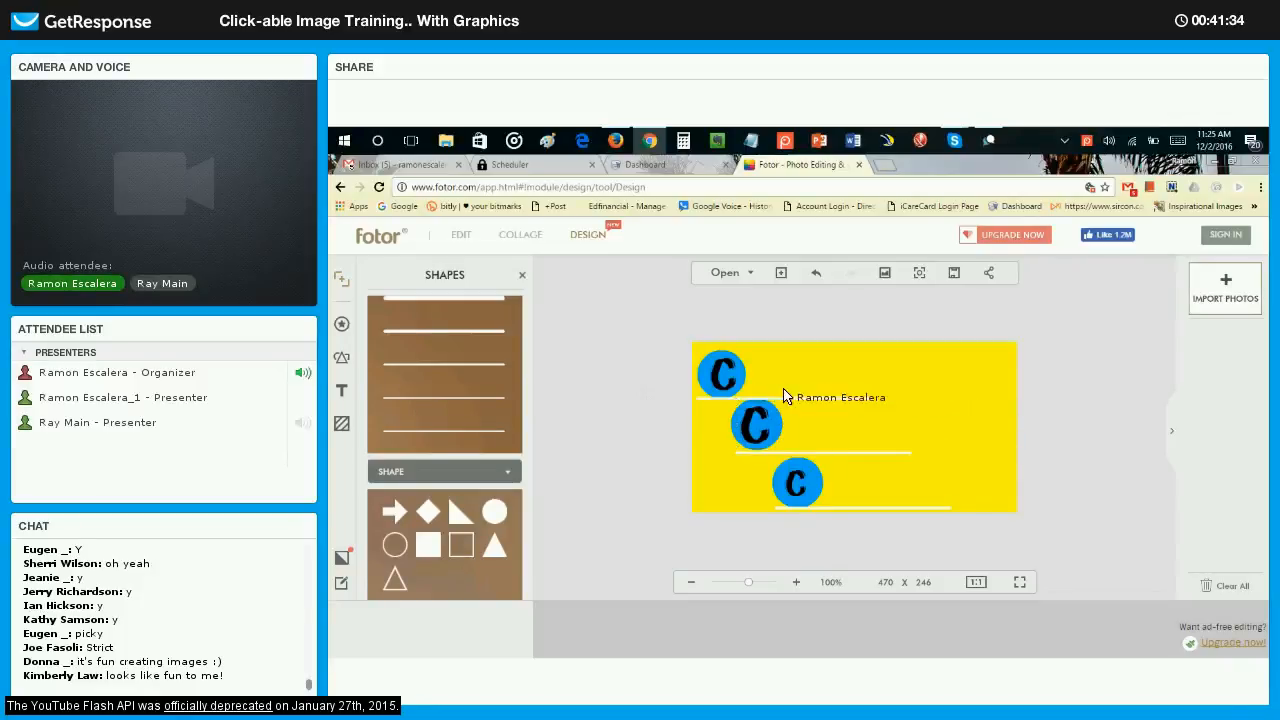
Enlarge the upper circle slightly to match the others and keep its C centred.
drag(712, 373, 751, 346)
click(706, 373)
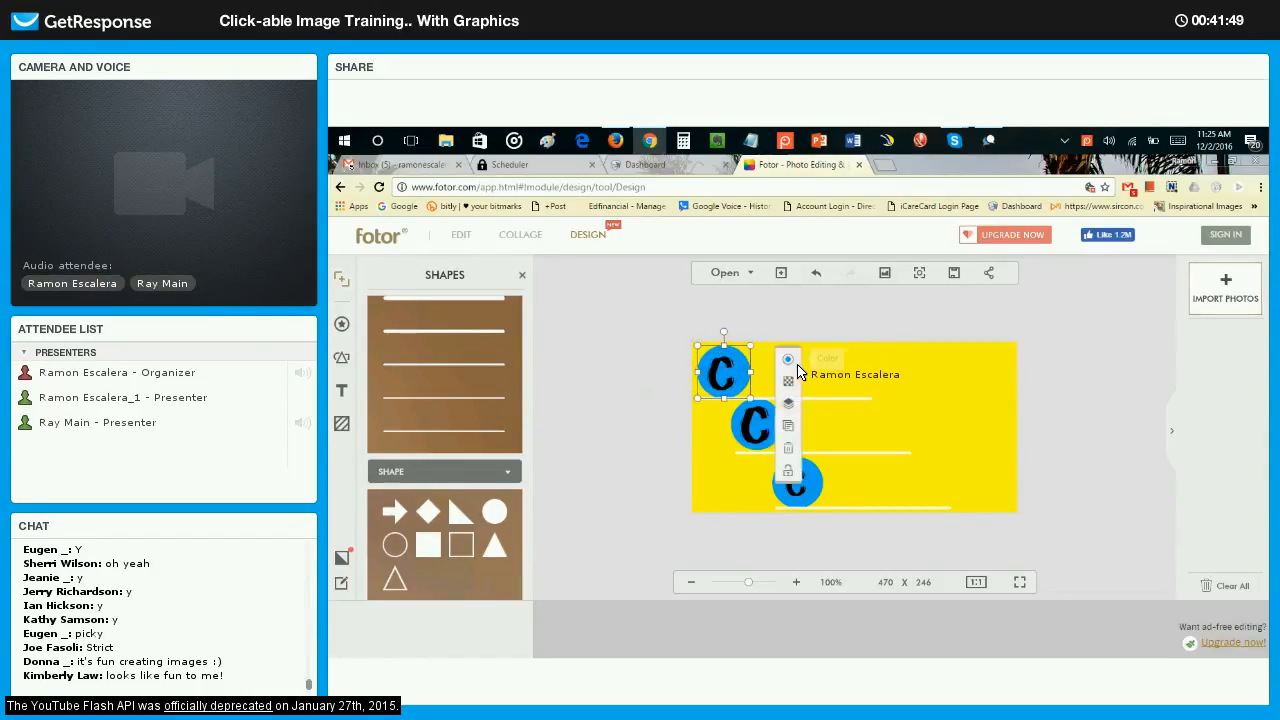
click(789, 361)
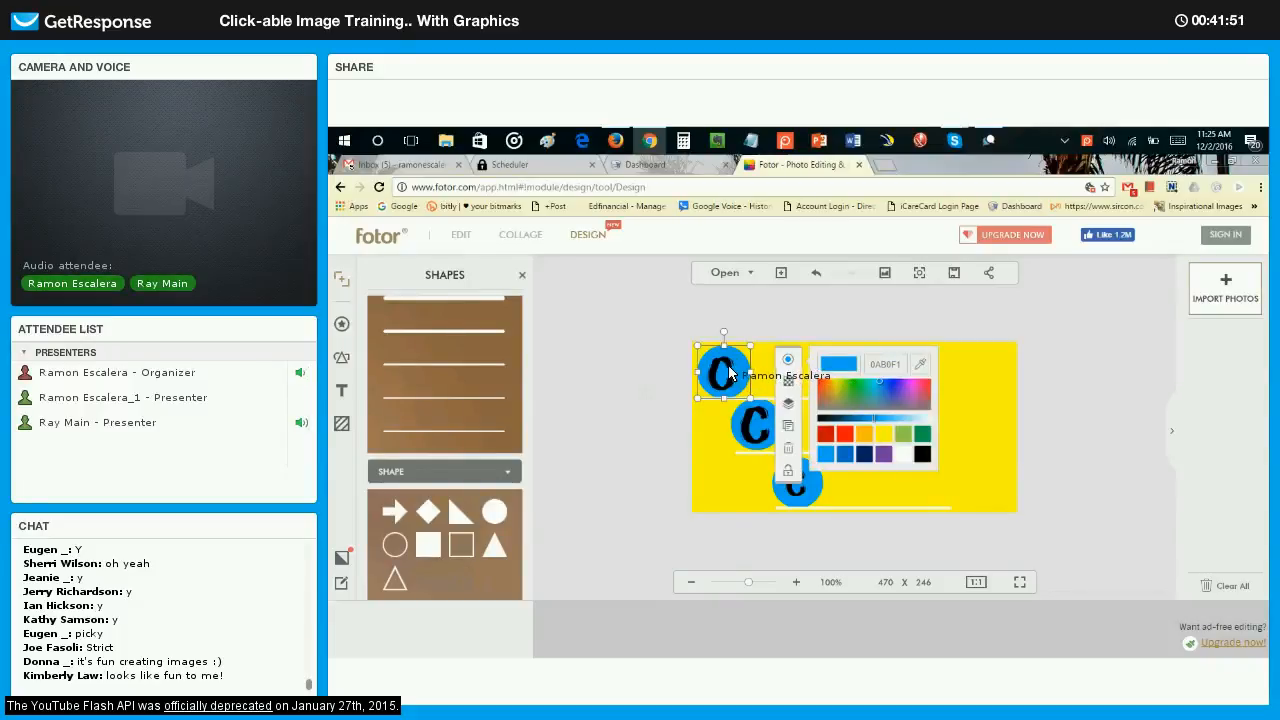
click(730, 373)
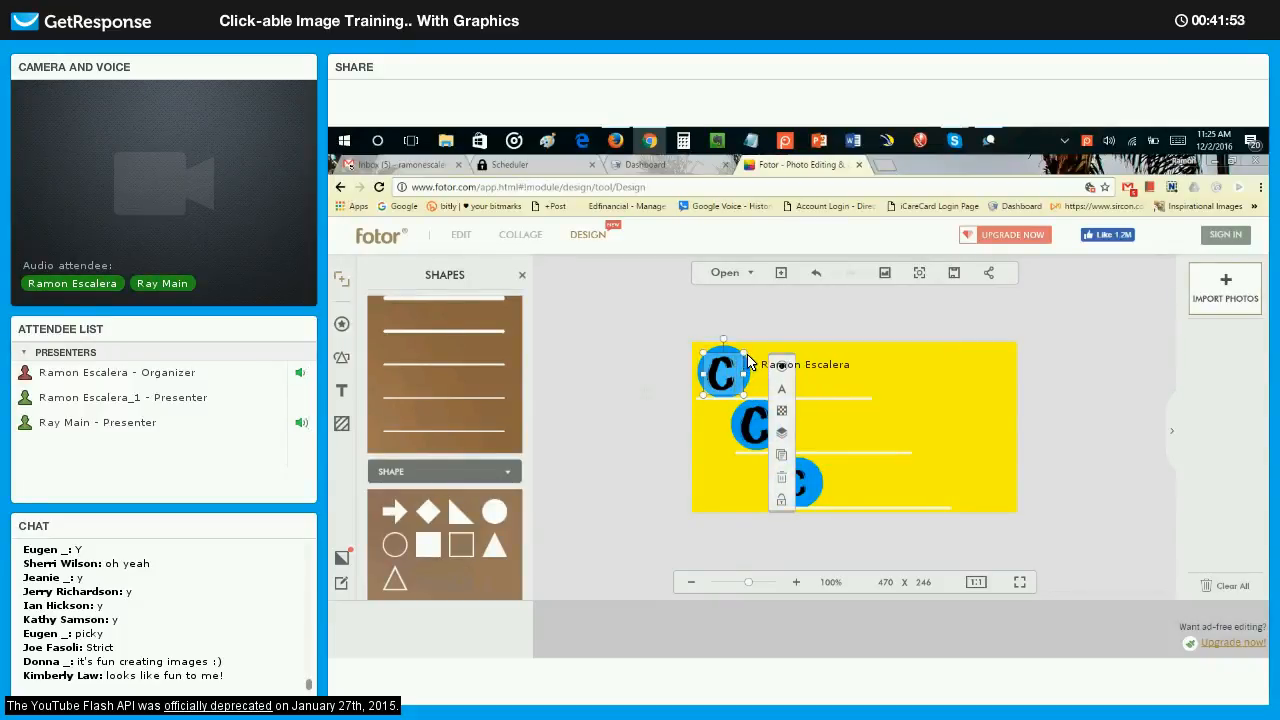
click(874, 417)
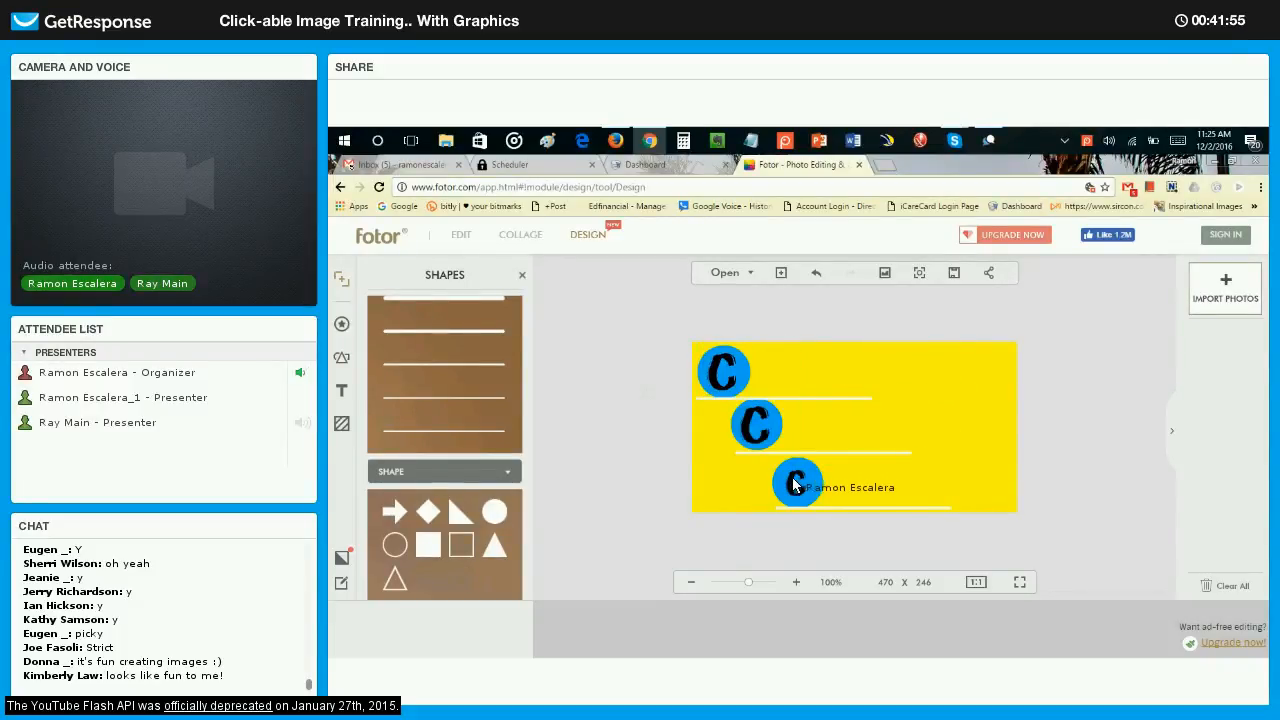
Enlarge the C on the lower circle to match the other two letters.
drag(792, 485, 822, 504)
click(997, 444)
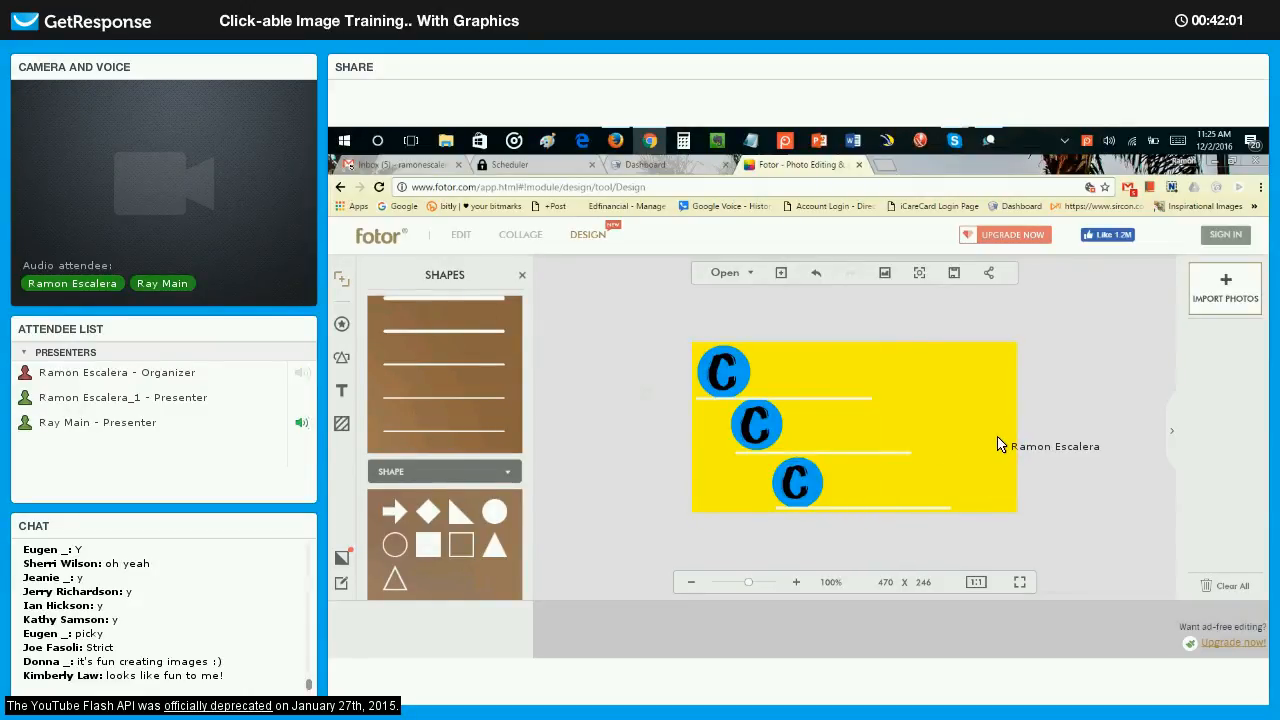
Add a text box reading ASH and place it beside the upper circle, just above the first white line.
click(341, 391)
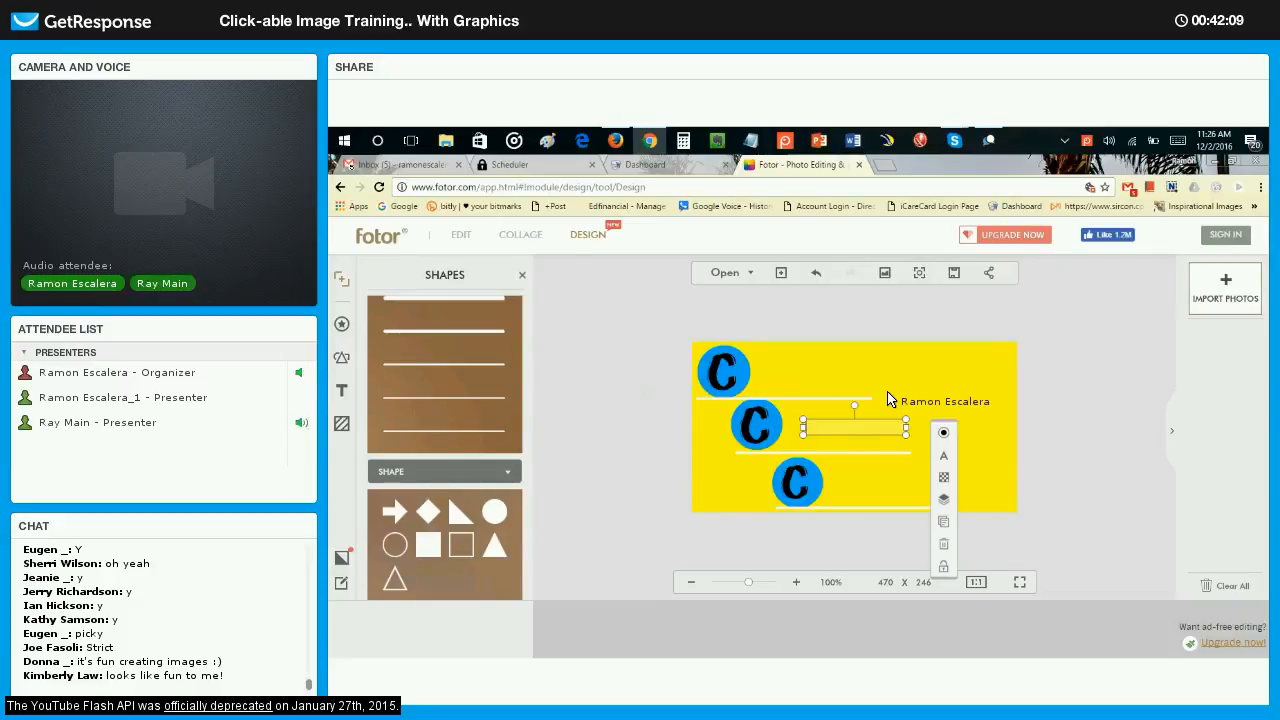
text(ASH)
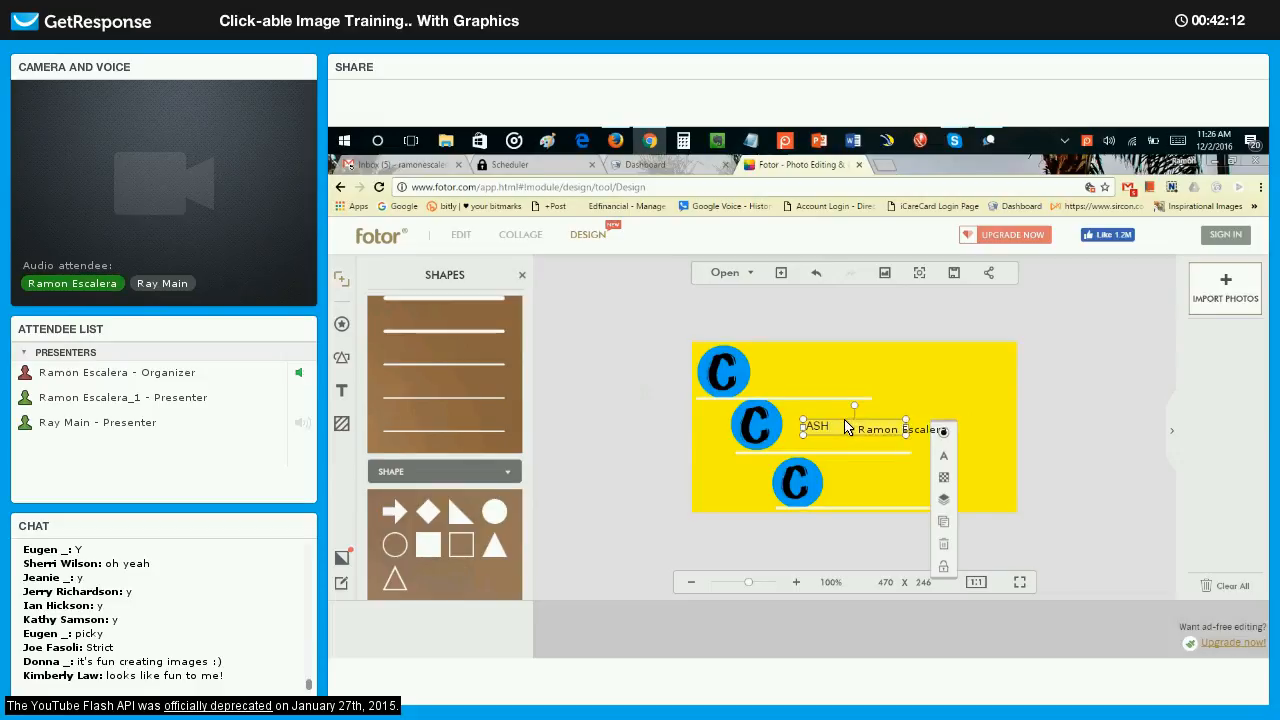
drag(845, 428, 796, 392)
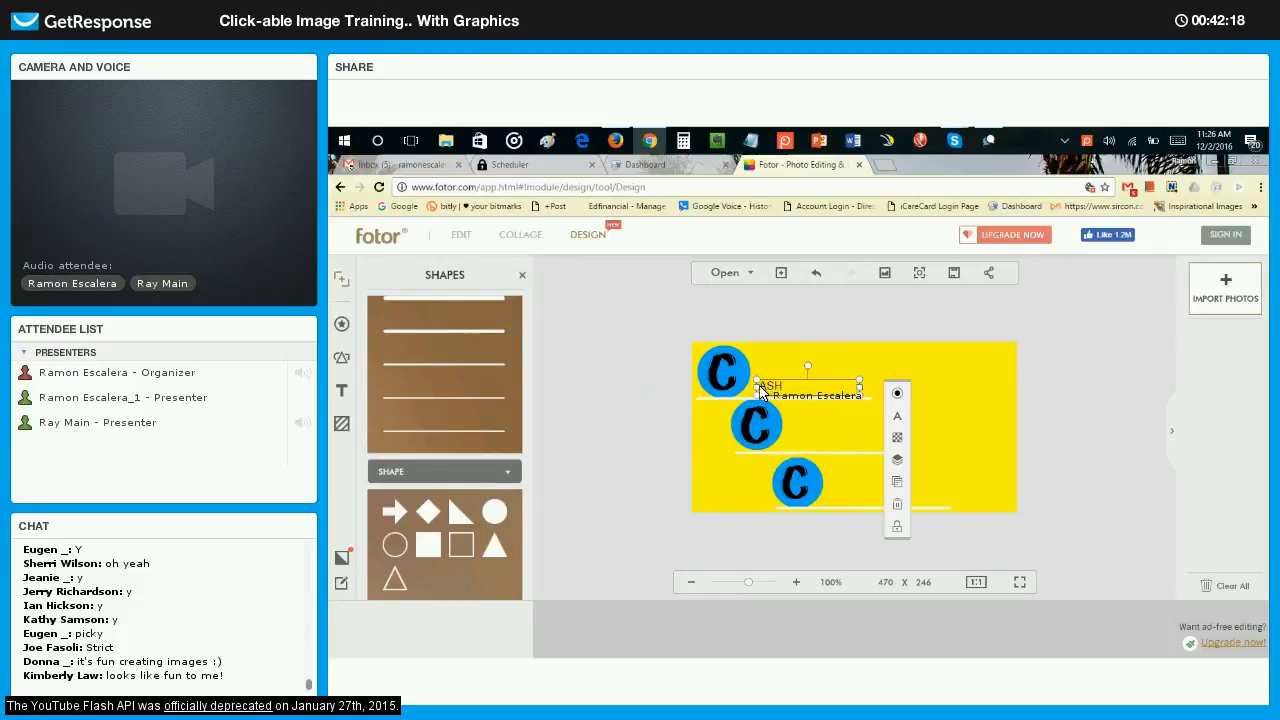
Change the font of the ASH text beside the upper circle to Archistico.
click(898, 394)
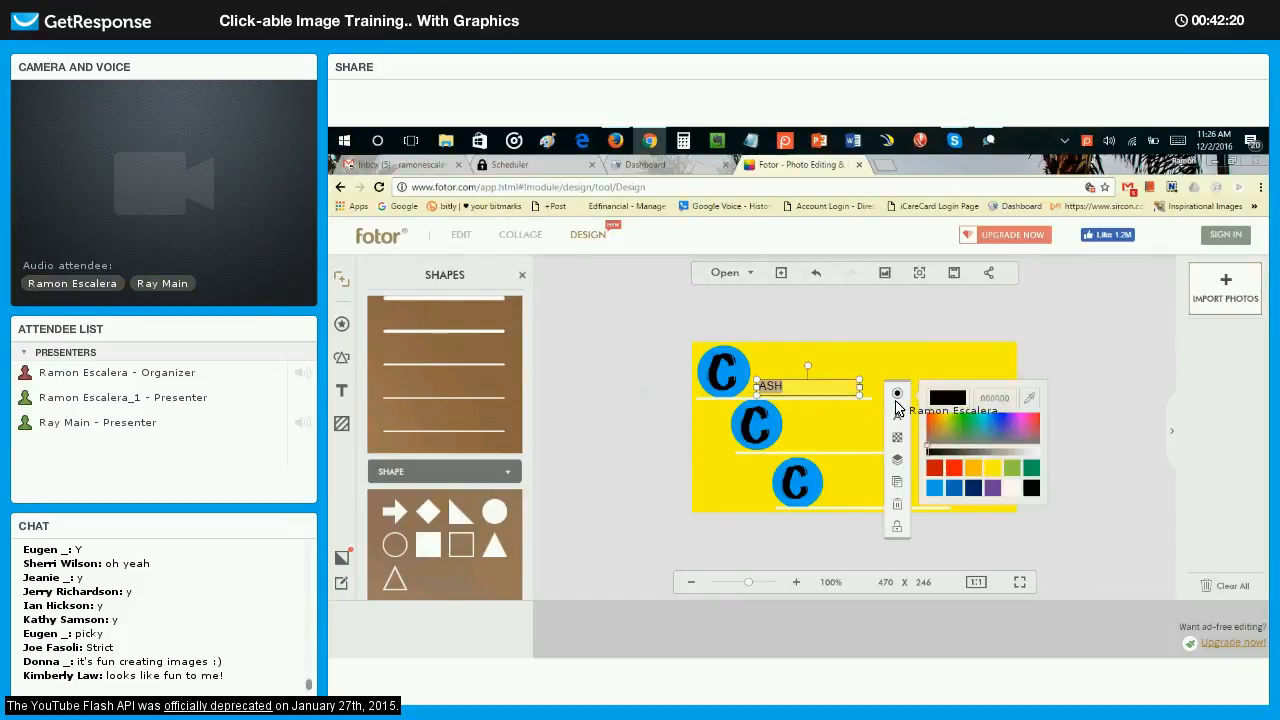
click(898, 417)
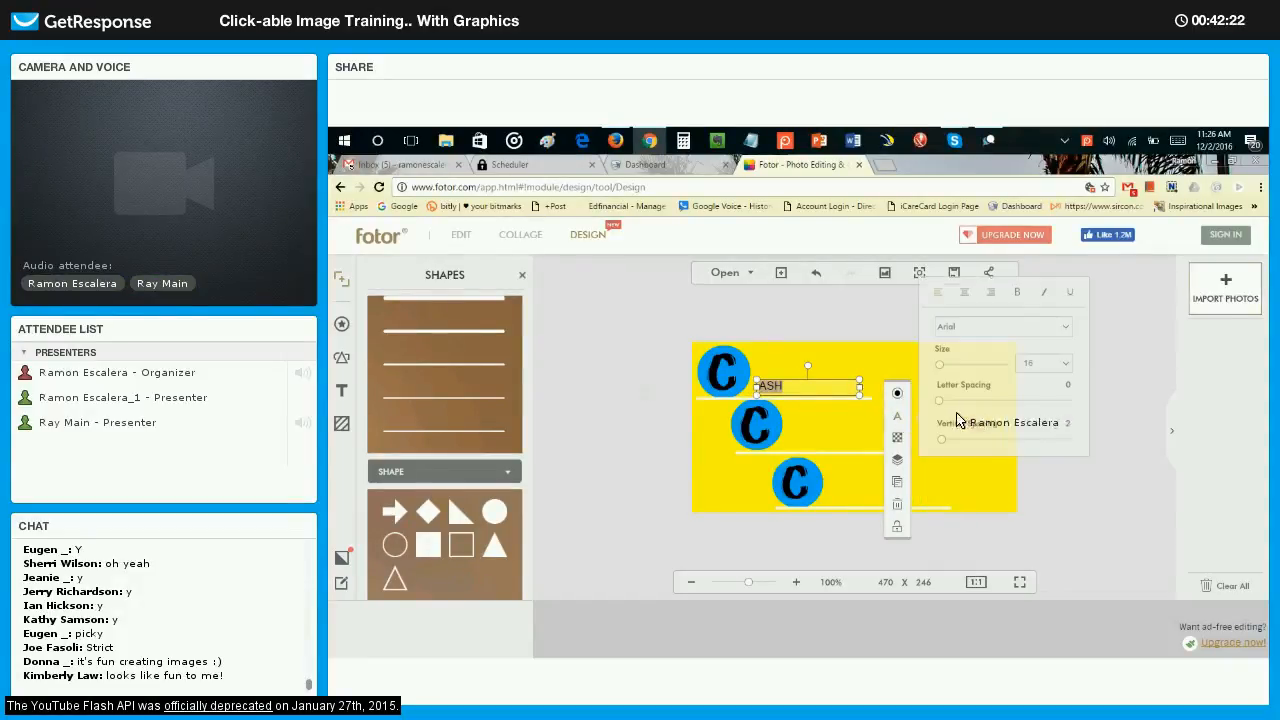
click(1008, 328)
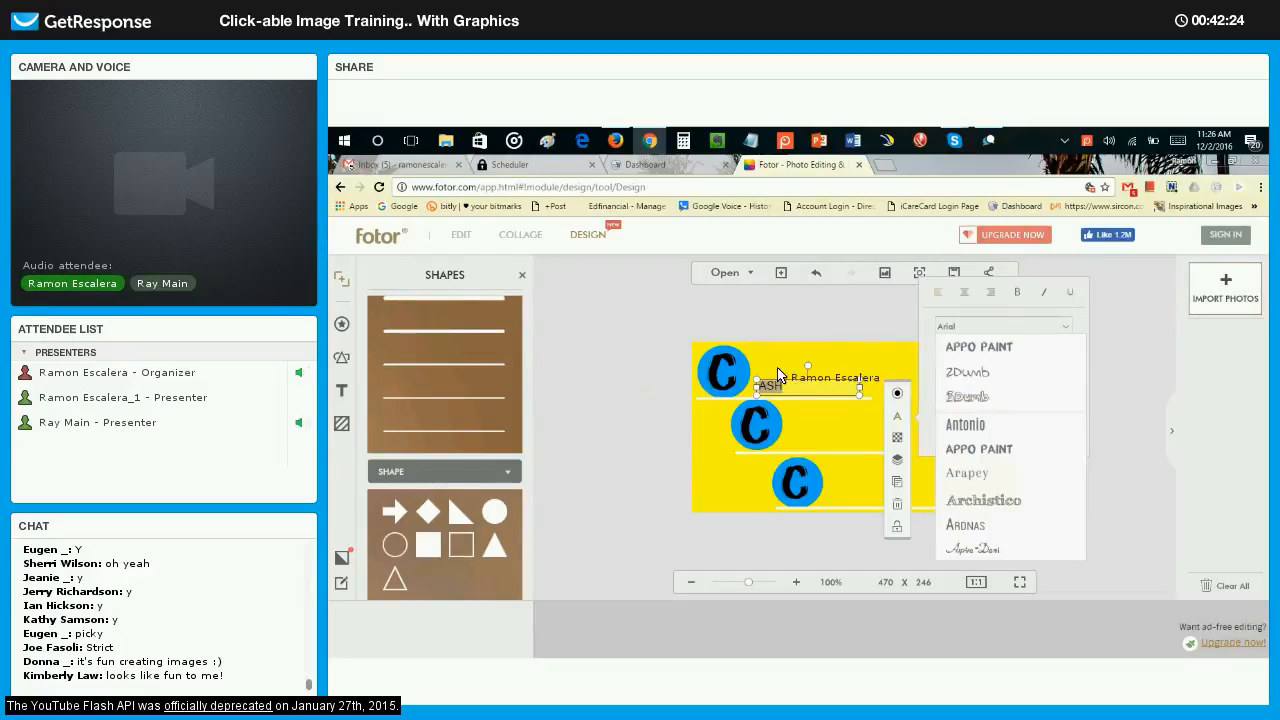
click(1015, 476)
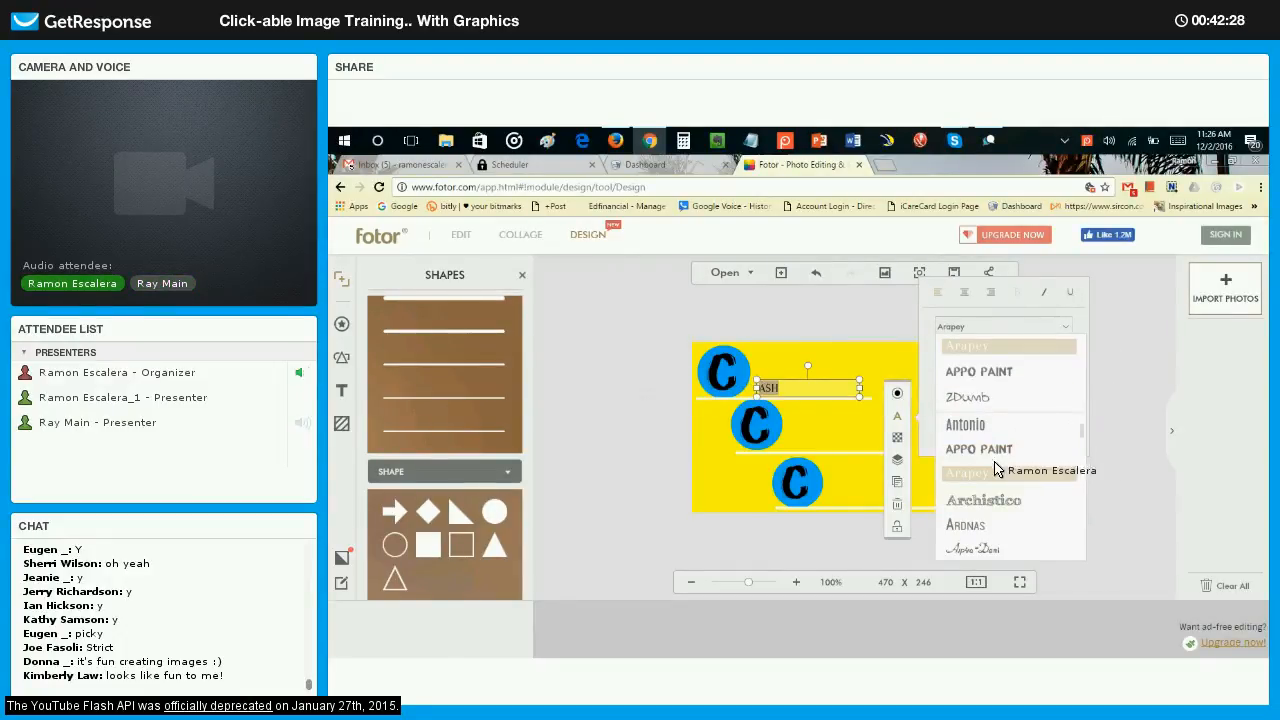
click(1010, 500)
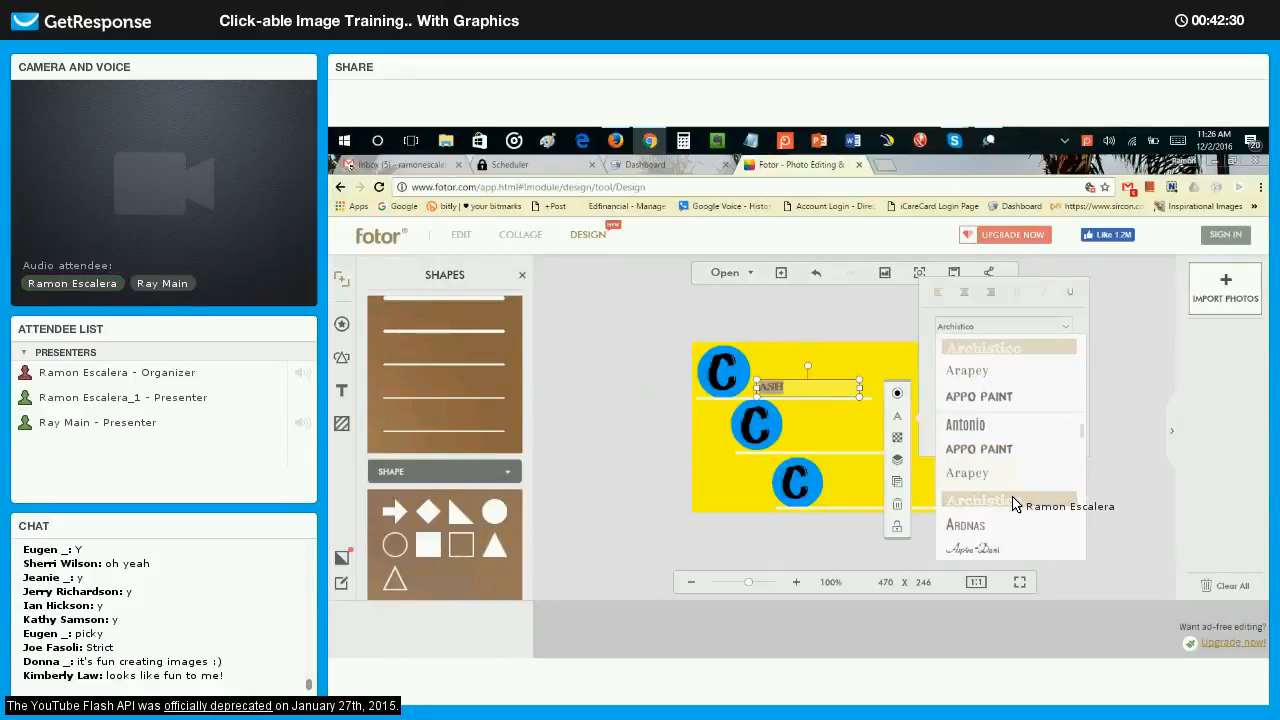
drag(864, 384, 986, 346)
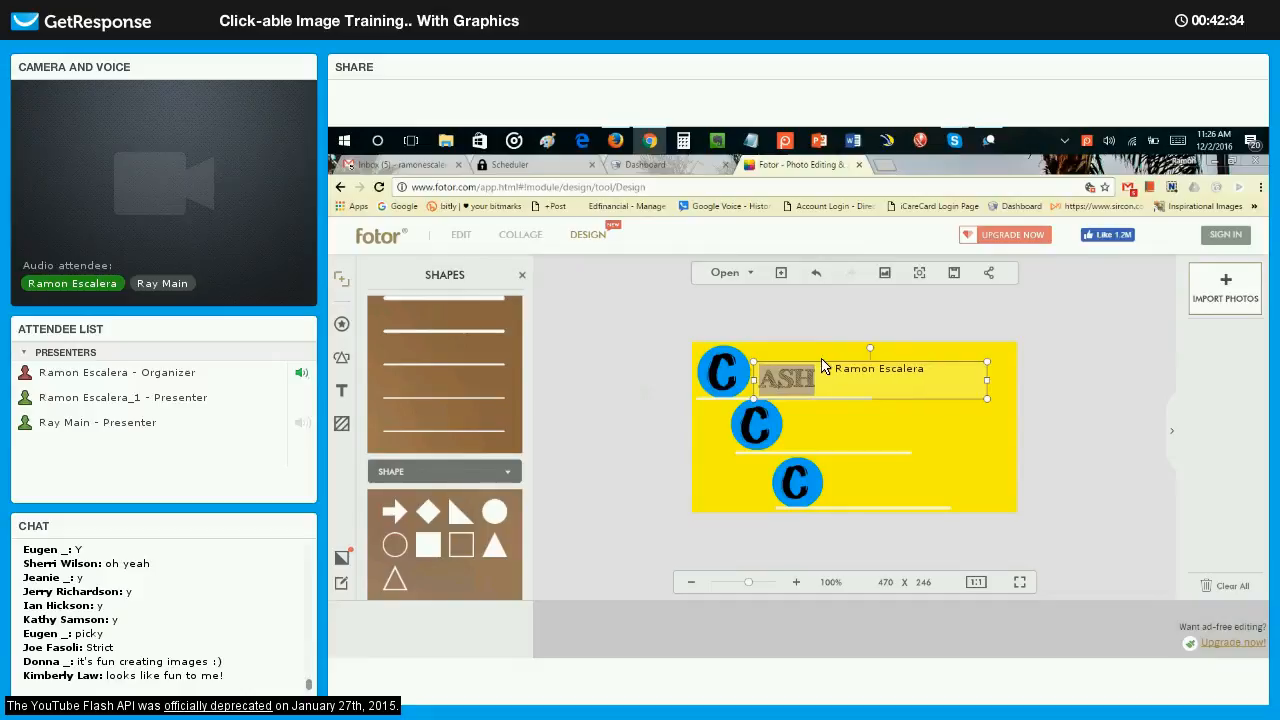
drag(822, 369, 817, 366)
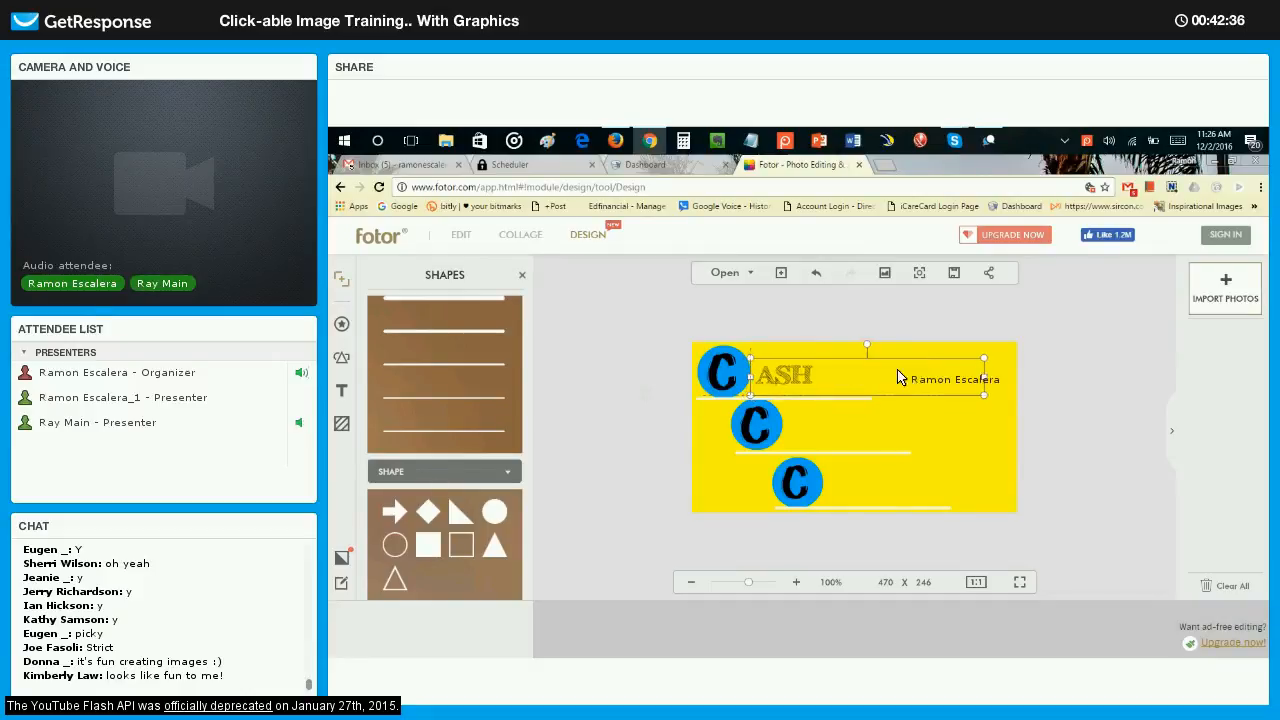
drag(974, 391, 790, 384)
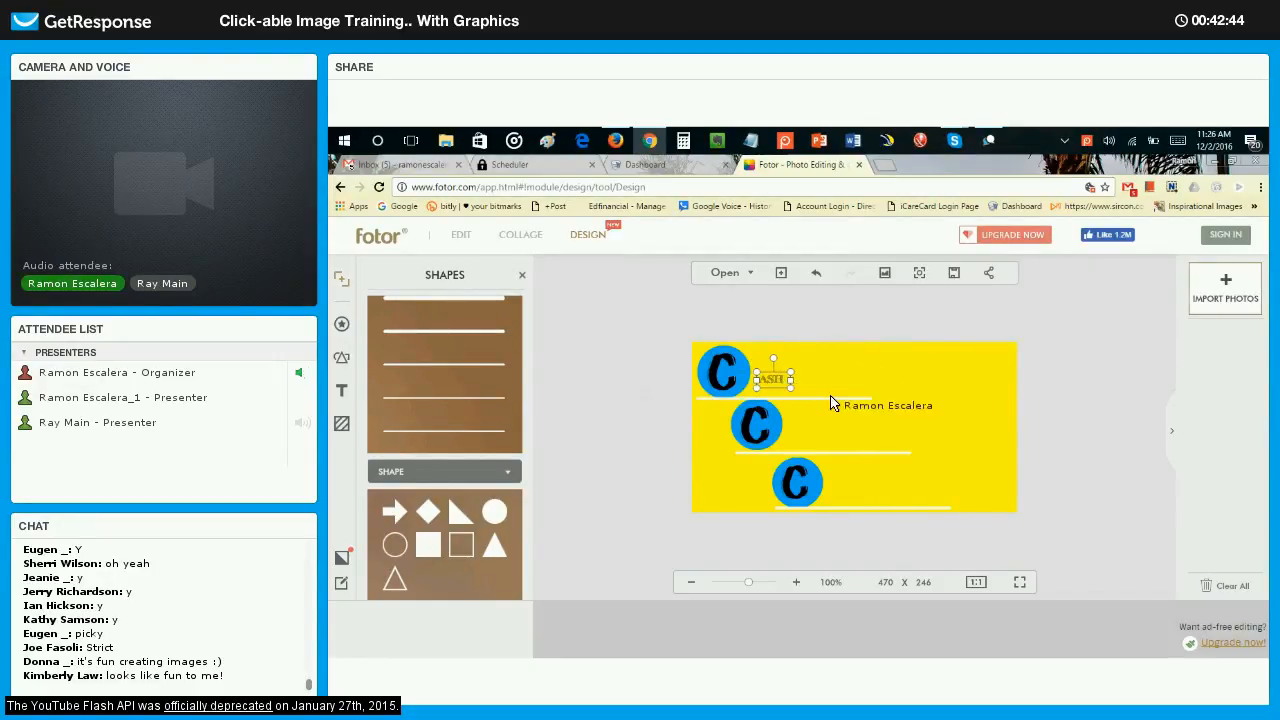
Set the ASH text to size 48 in a wider box and place it beside the upper circle above the first line.
click(829, 410)
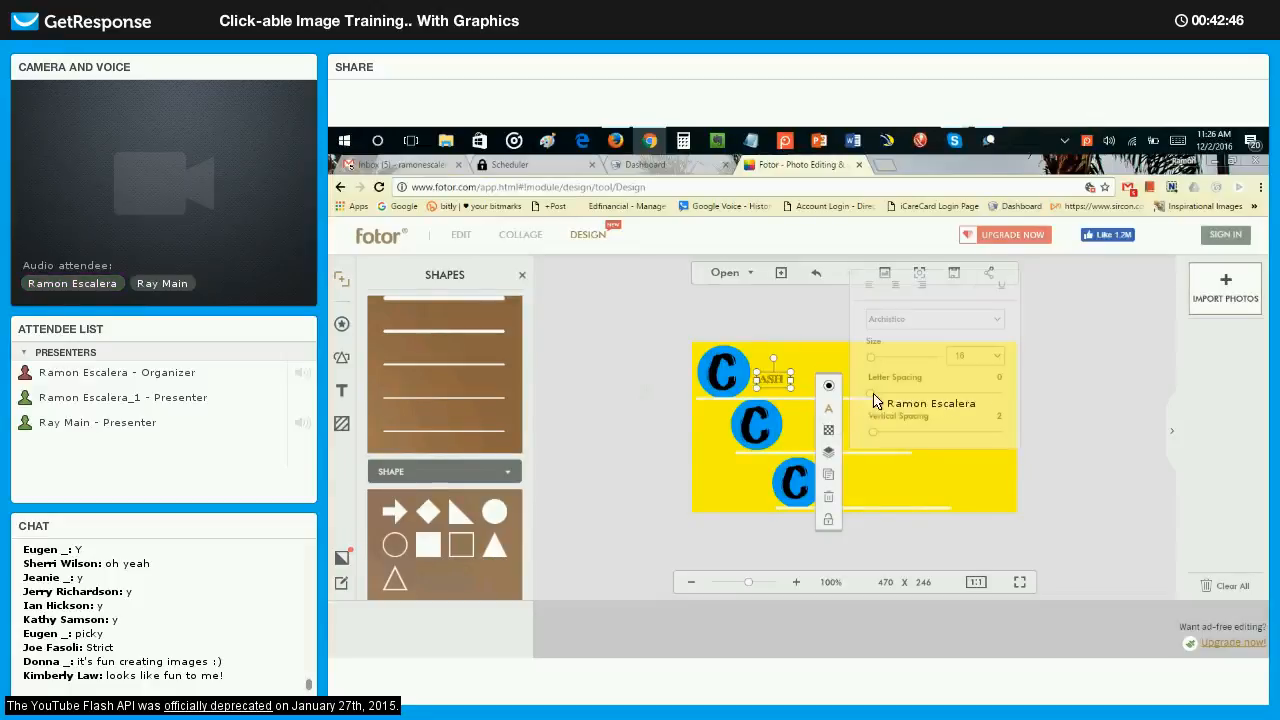
click(975, 355)
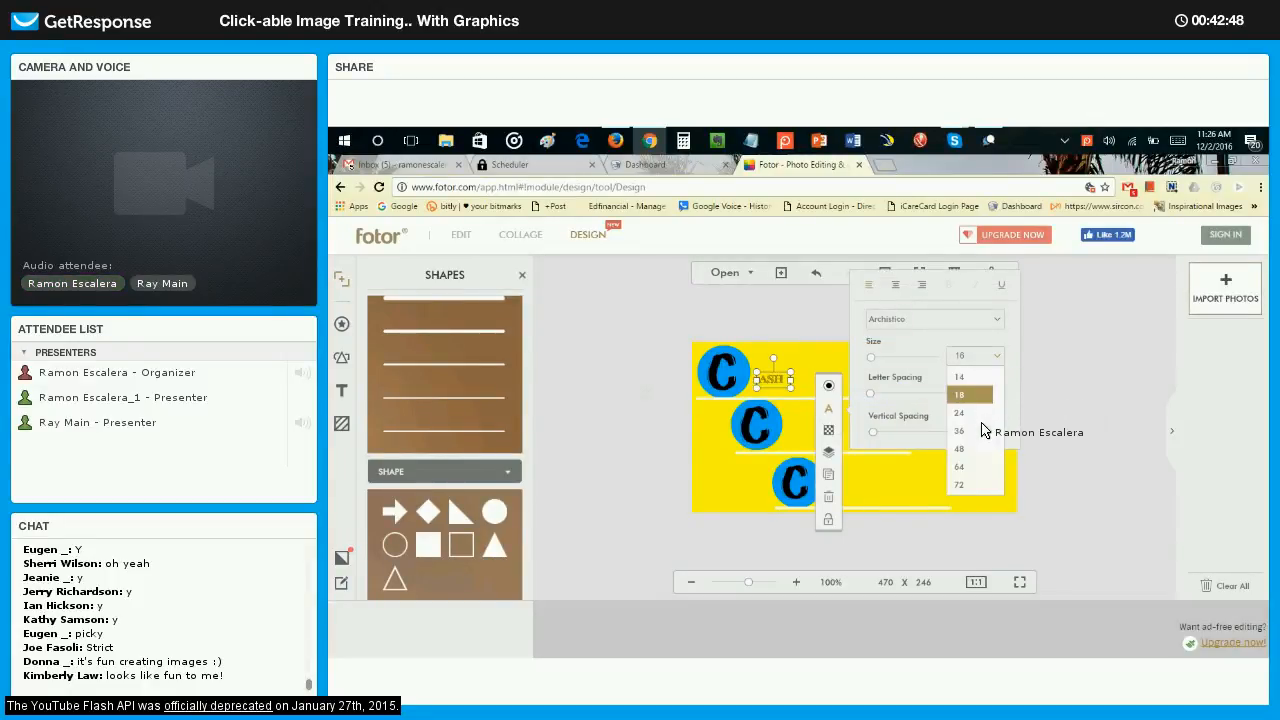
click(960, 440)
drag(791, 413, 853, 414)
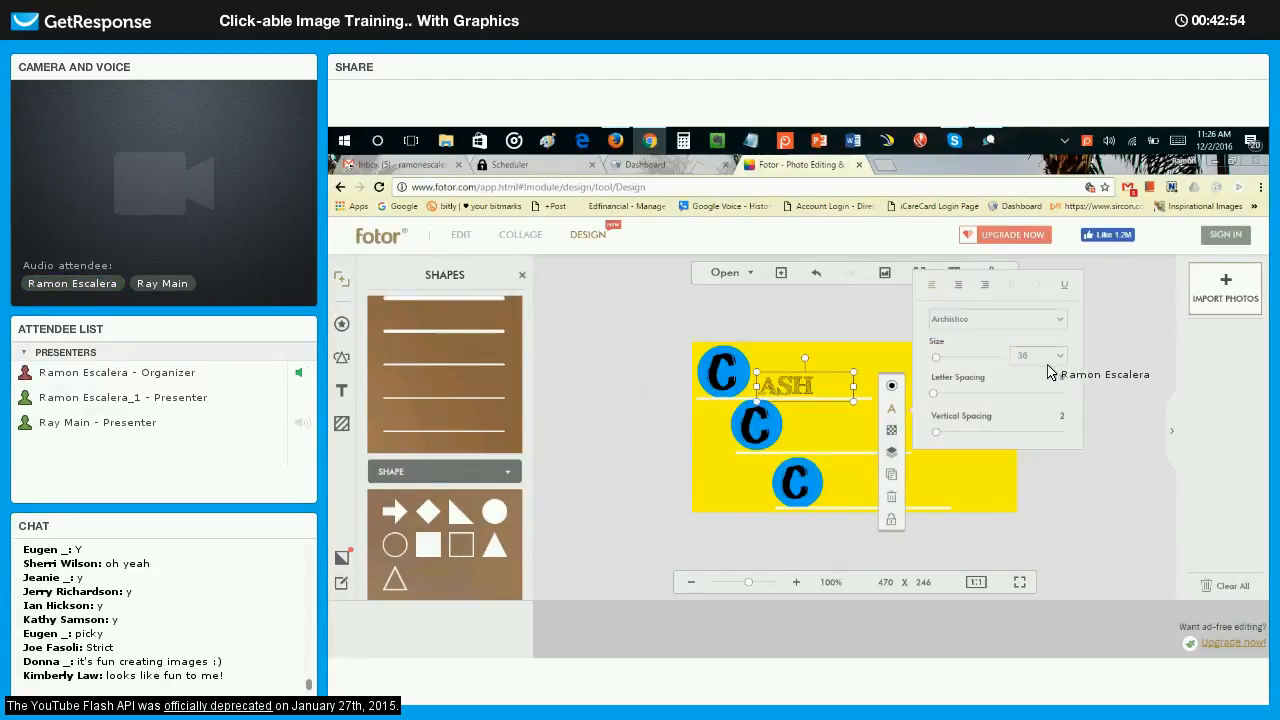
click(1052, 358)
click(1022, 394)
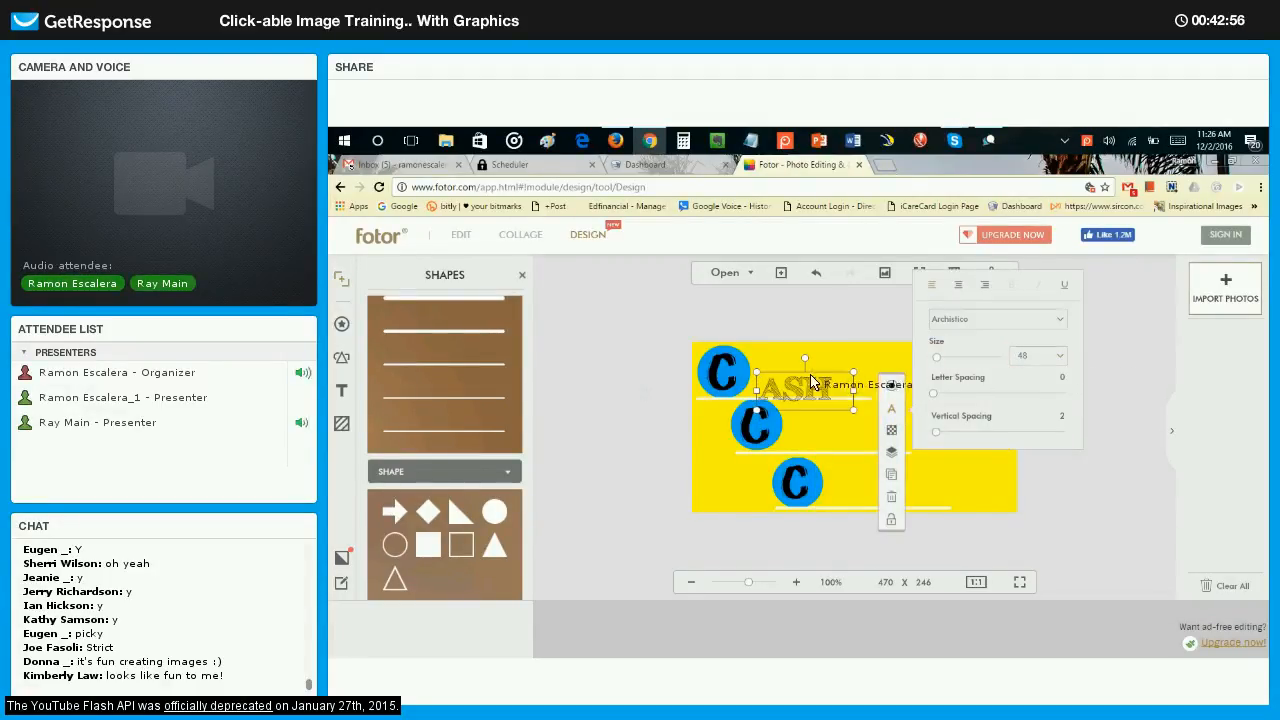
drag(796, 373, 784, 361)
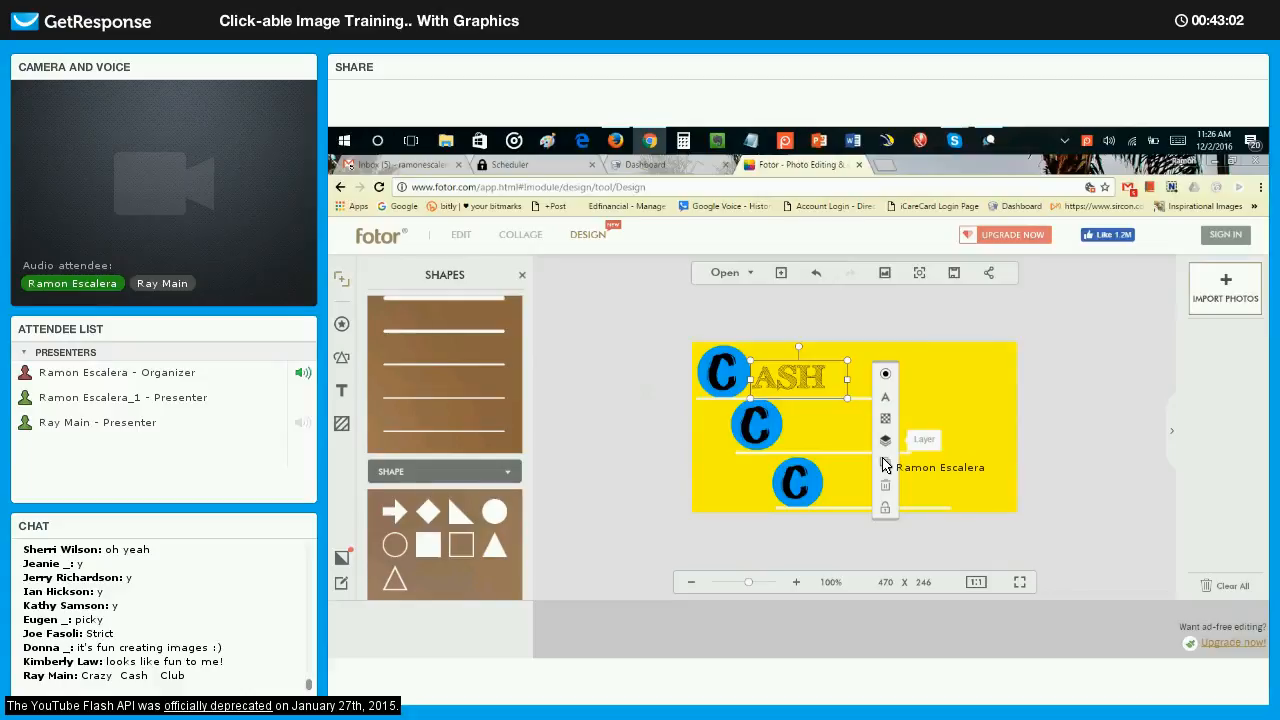
Clone the ASH text, place the copy beside the middle circle and change its wording to lub.
click(885, 460)
drag(812, 390, 827, 424)
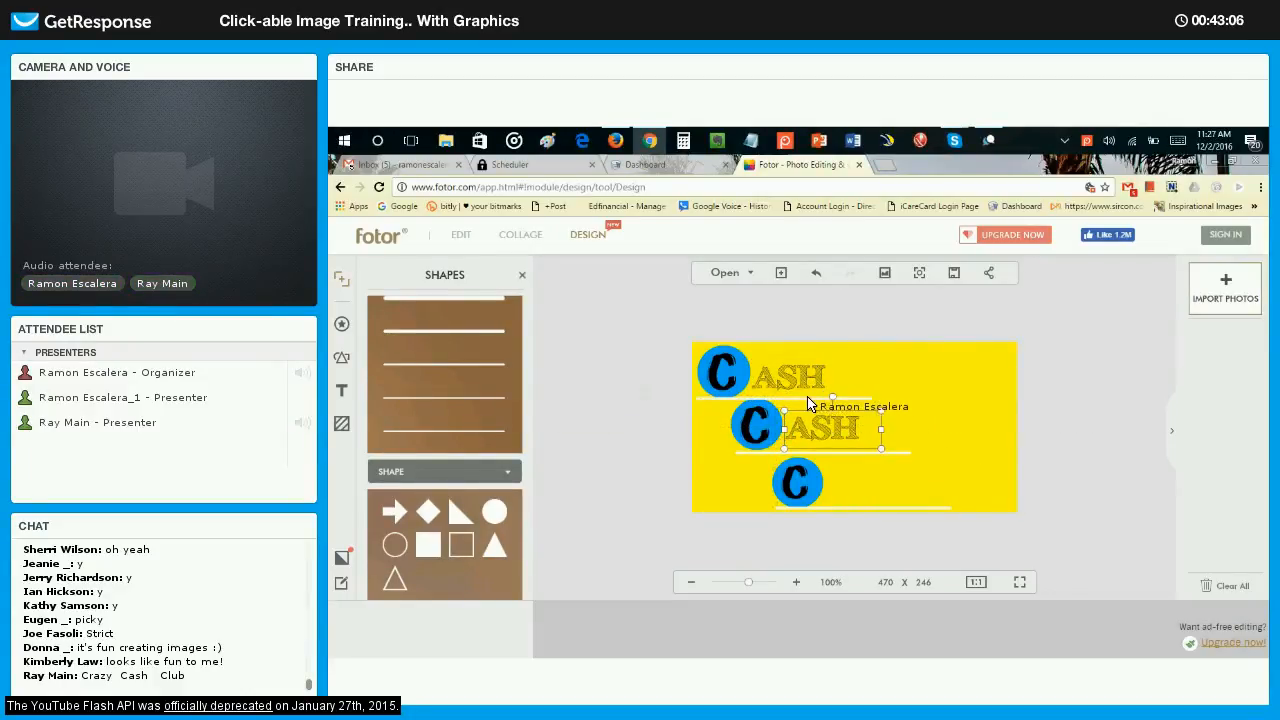
double_click(830, 426)
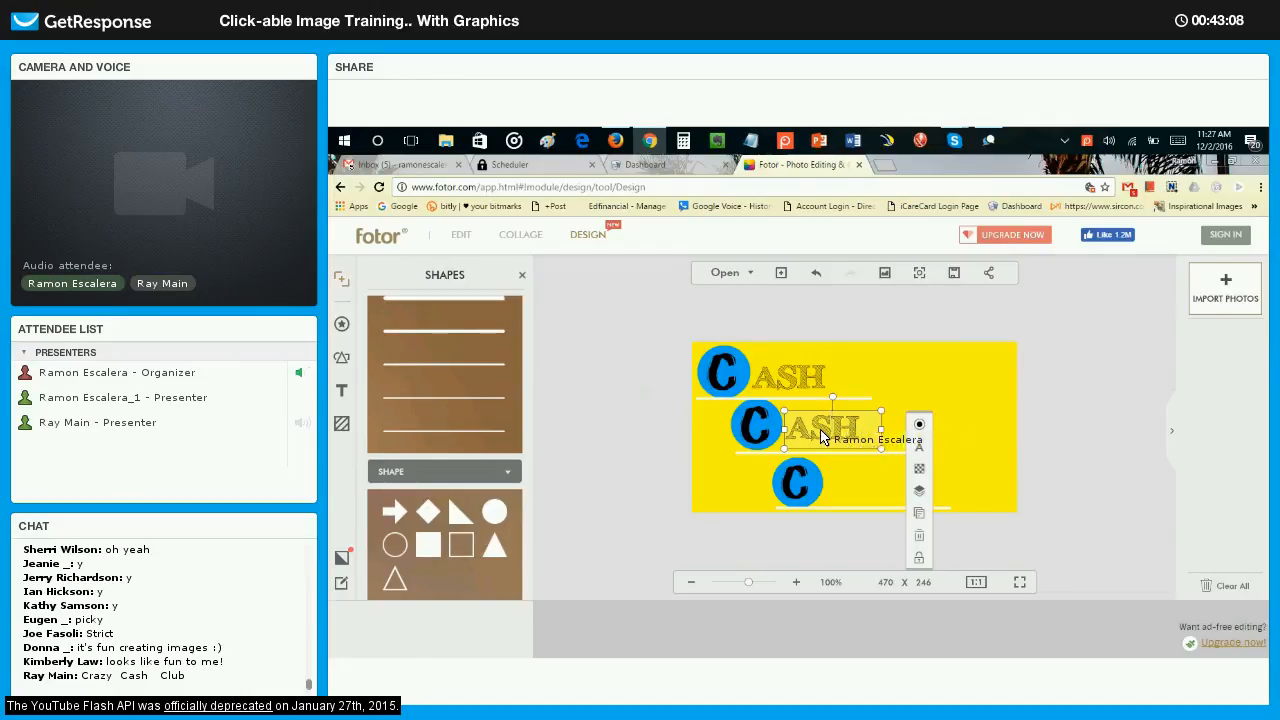
drag(820, 430, 797, 430)
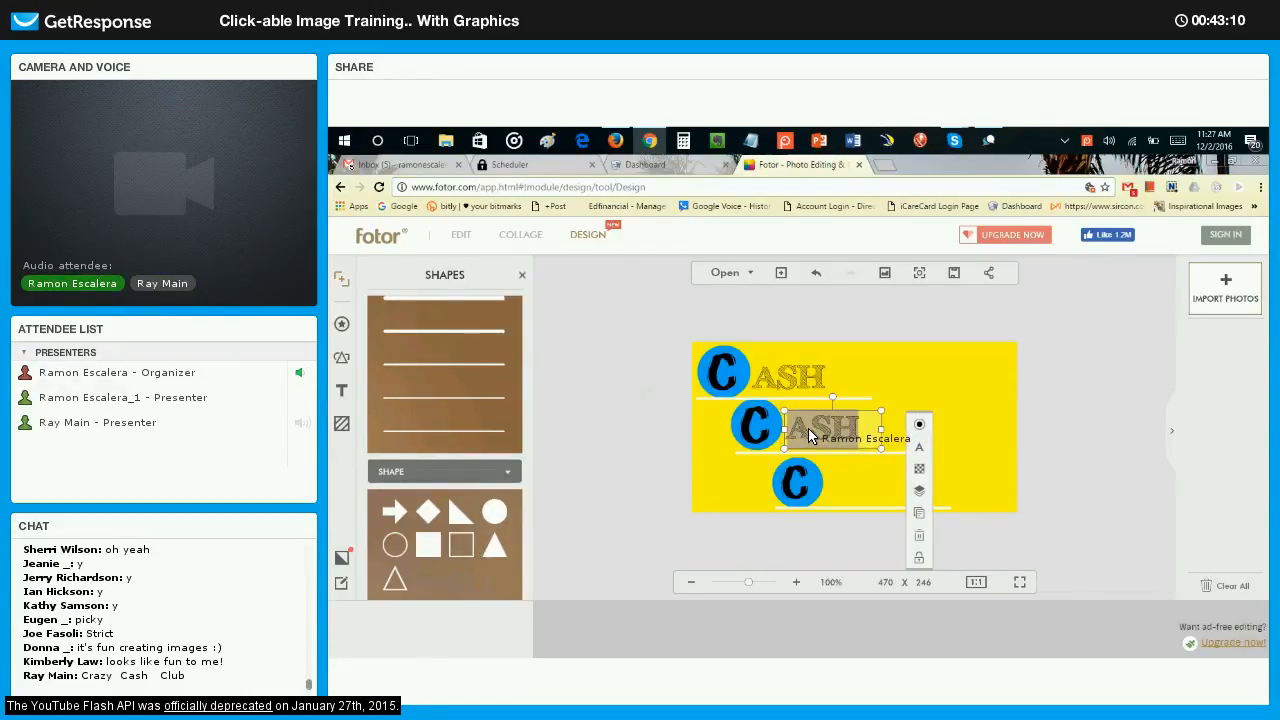
text(lub)
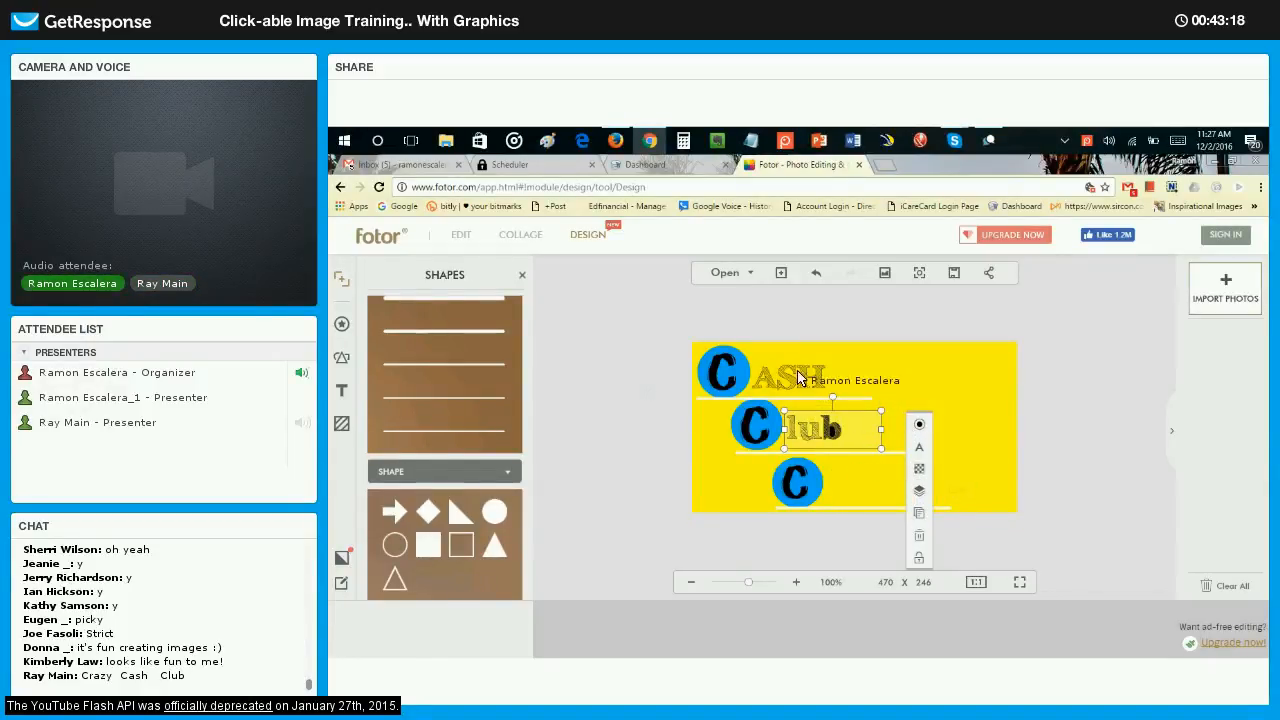
Clone the lub text, place the copy beside the lower circle and change its wording to razy.
click(920, 516)
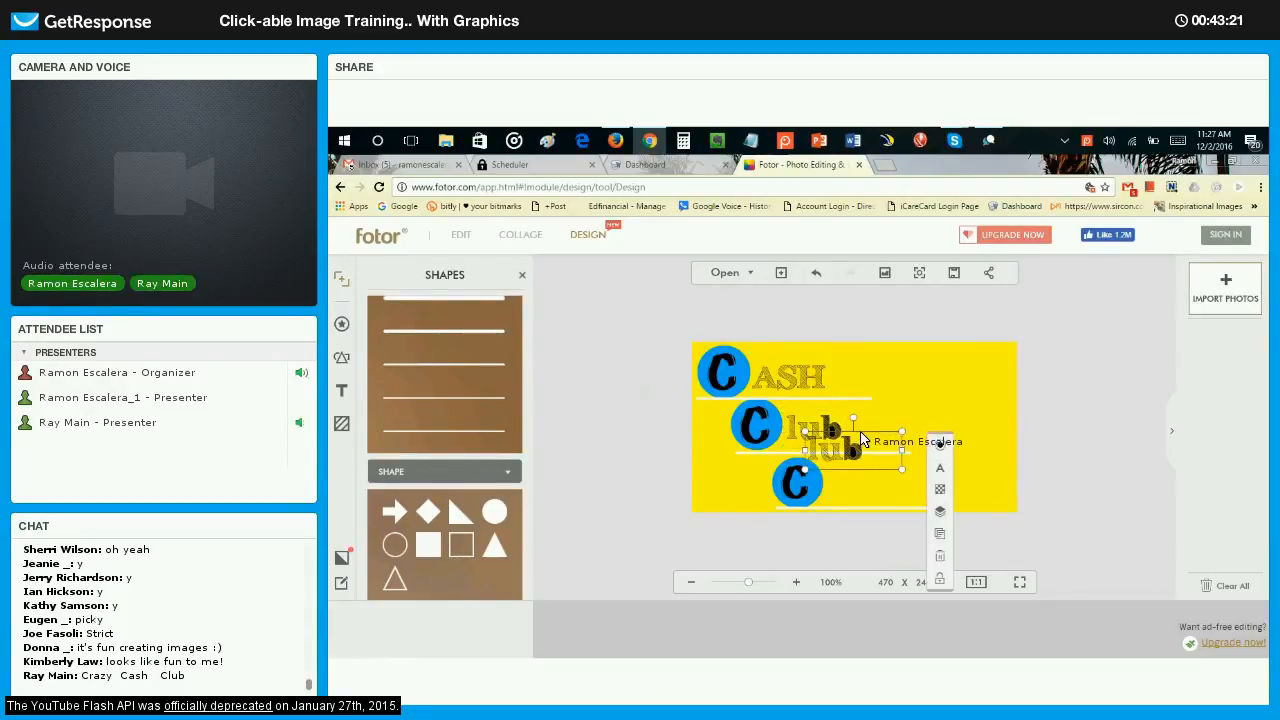
drag(868, 459, 841, 490)
double_click(841, 490)
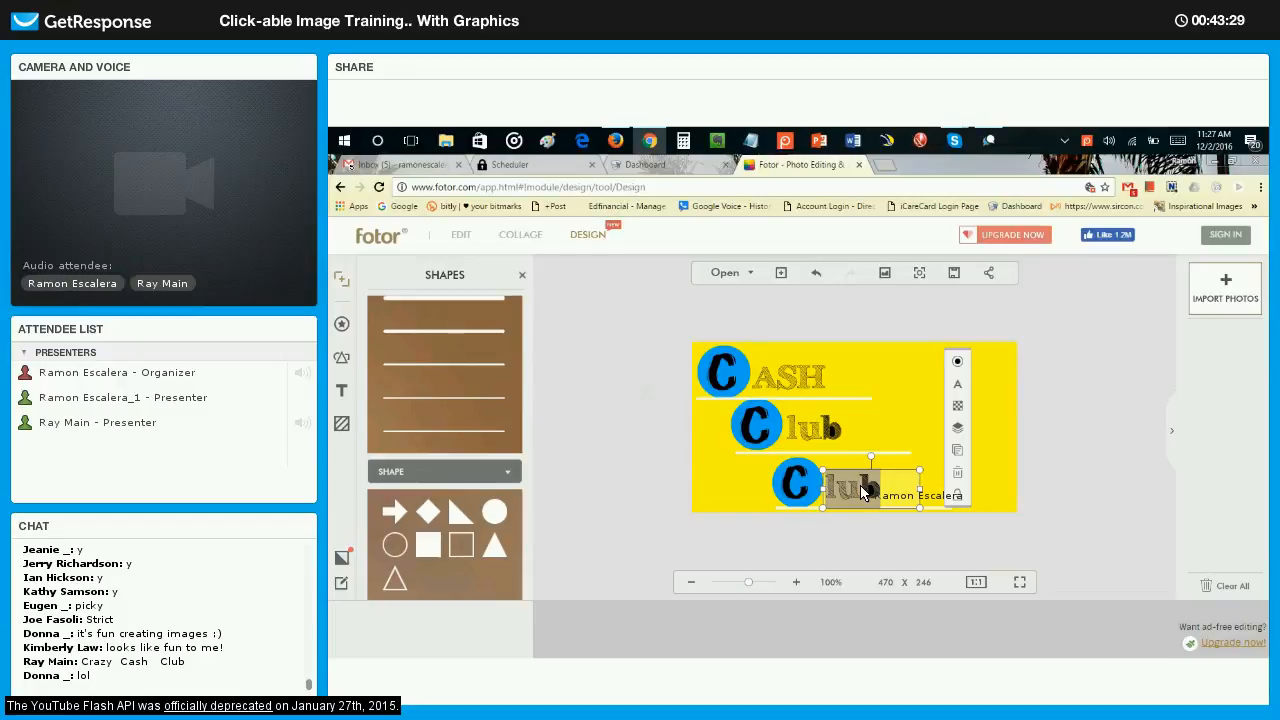
text(razy)
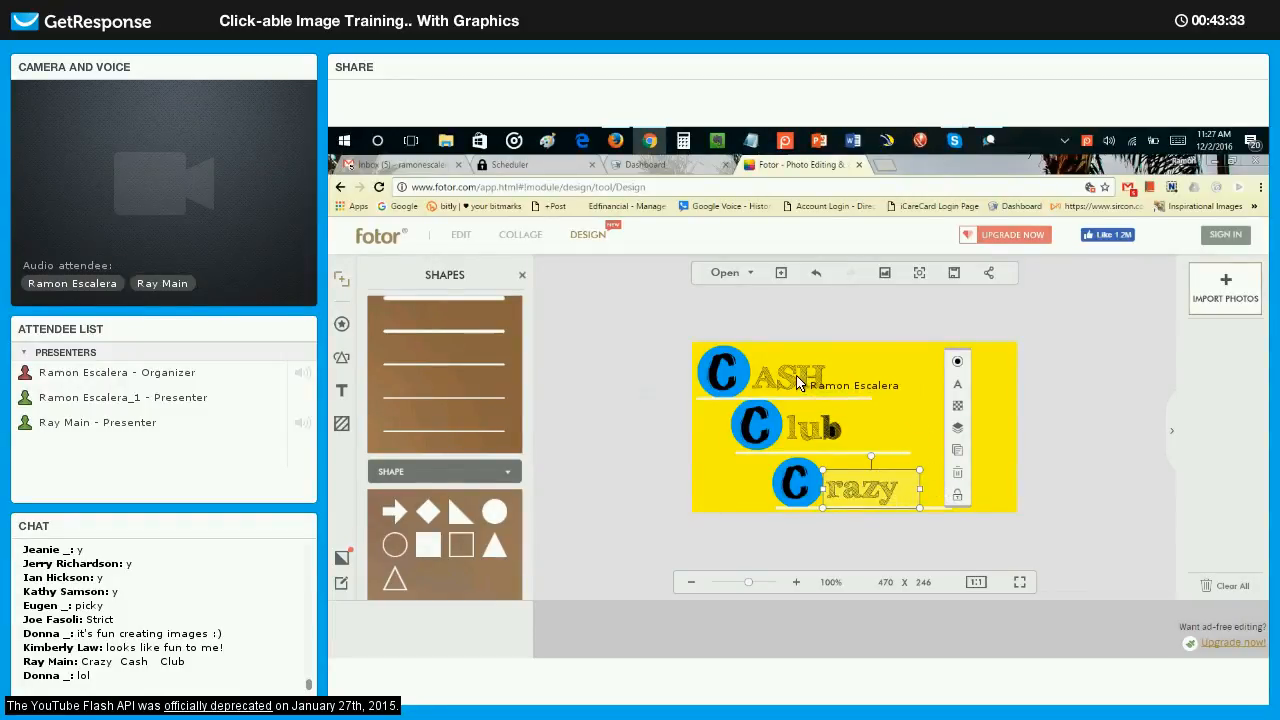
Rearrange the words so razy sits beside the upper circle, ASH beside the middle one and lub beside the lower one.
click(787, 372)
drag(785, 368, 945, 371)
click(855, 478)
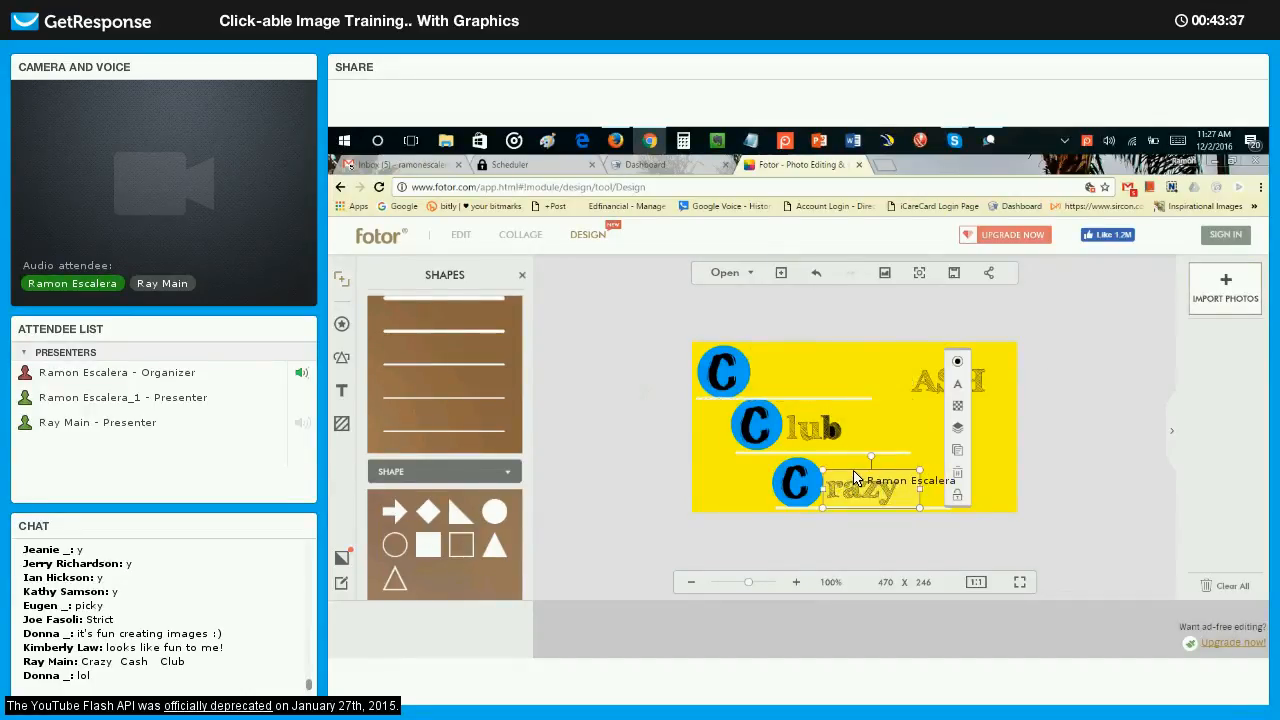
drag(855, 478, 781, 368)
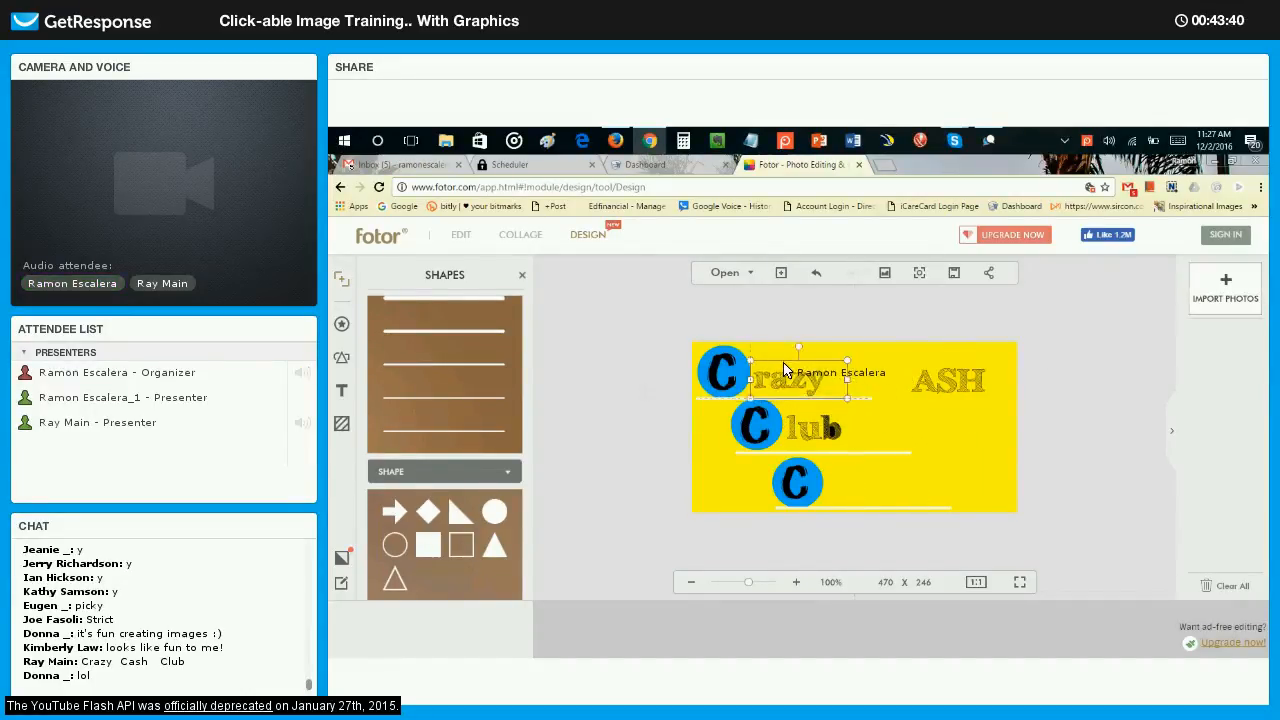
click(810, 421)
drag(810, 421, 850, 473)
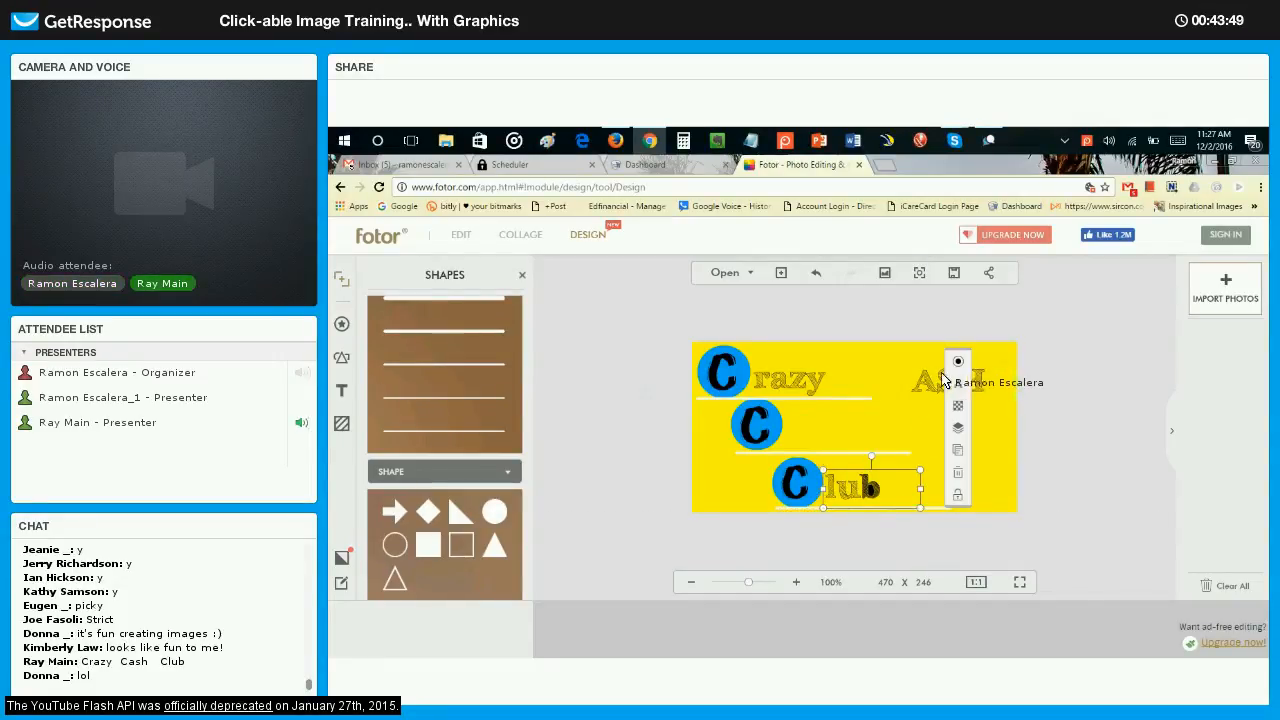
click(928, 384)
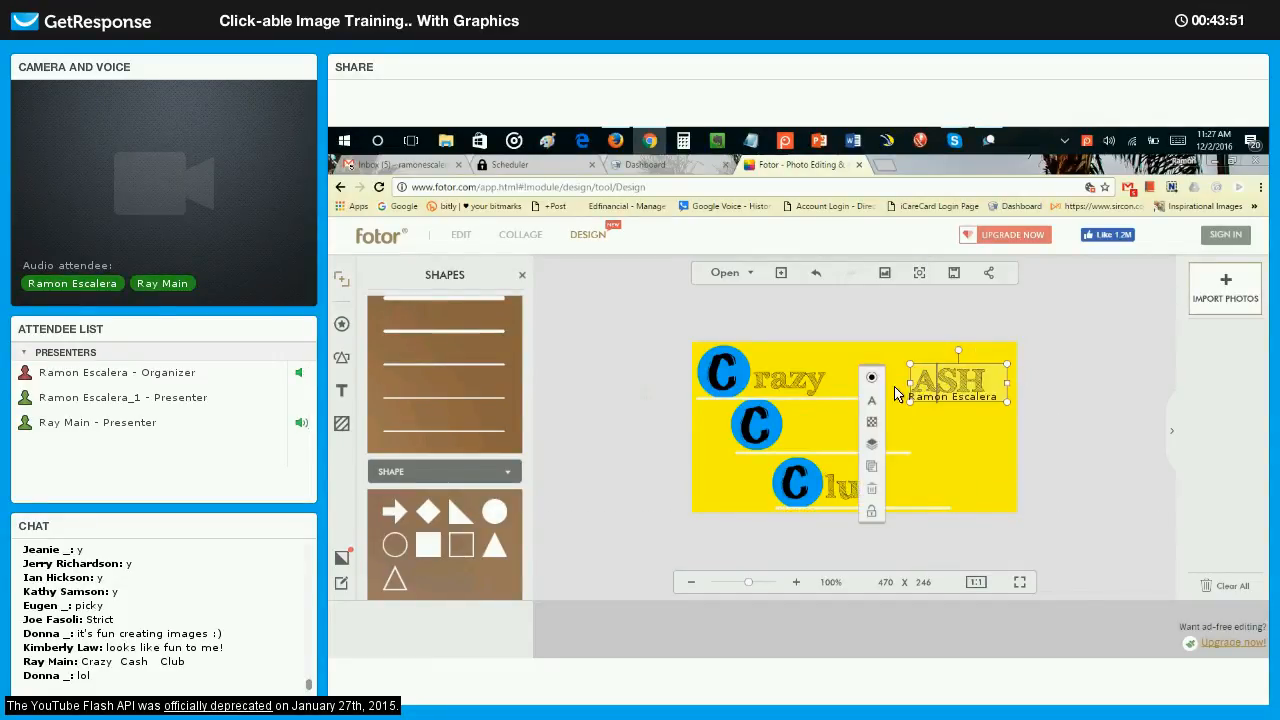
drag(928, 384, 829, 423)
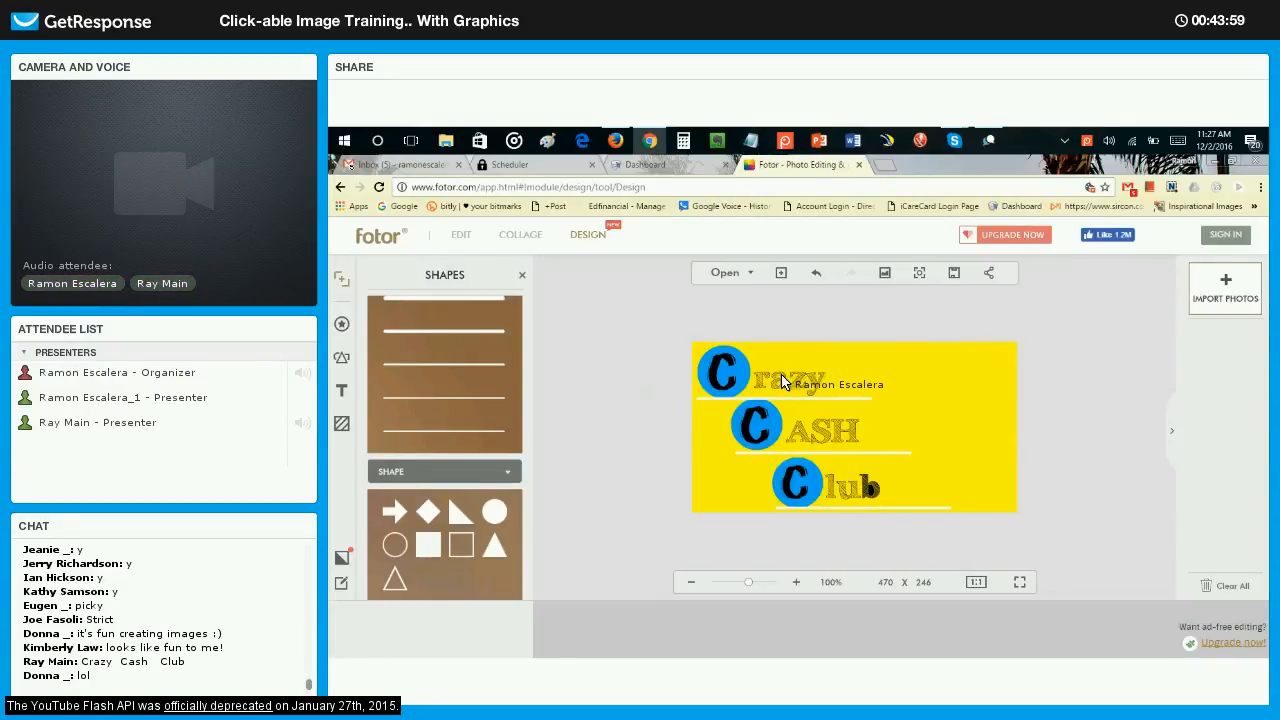
Enlarge the razy, ASH and lub texts slightly so each fills more of its white line.
click(818, 377)
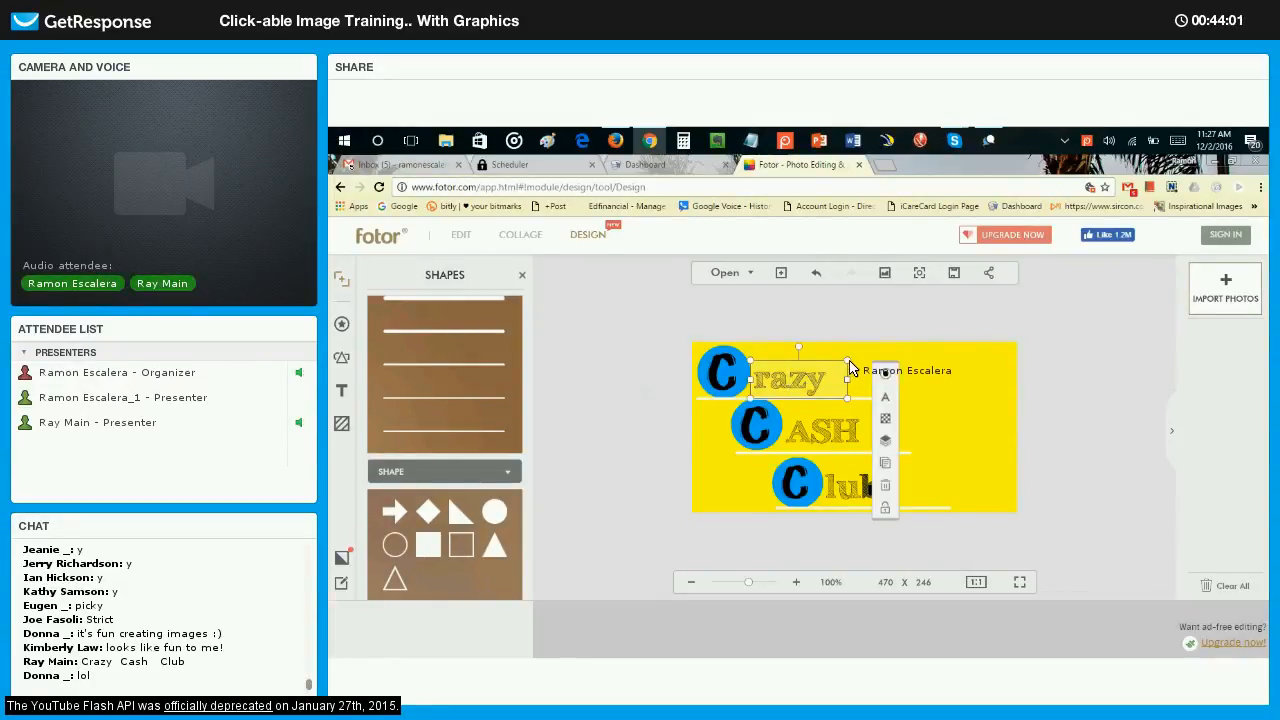
drag(850, 364, 892, 366)
click(872, 425)
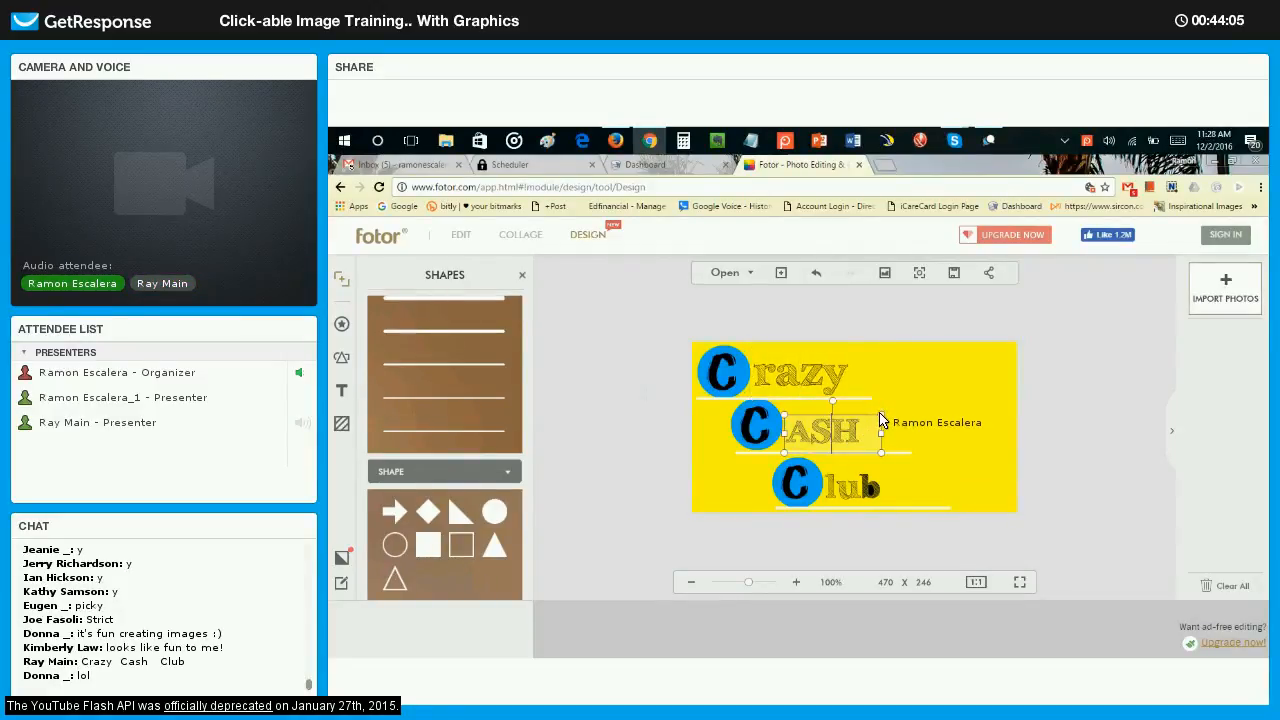
drag(881, 414, 904, 405)
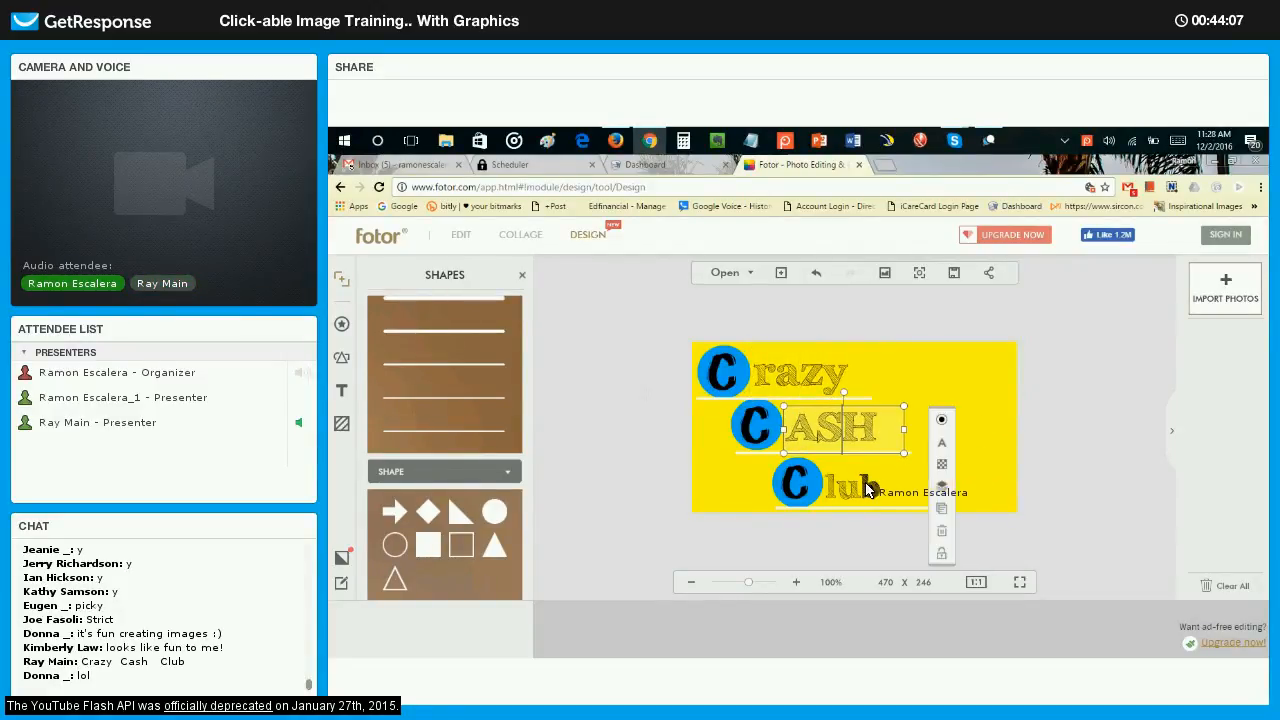
click(868, 490)
drag(937, 466, 946, 470)
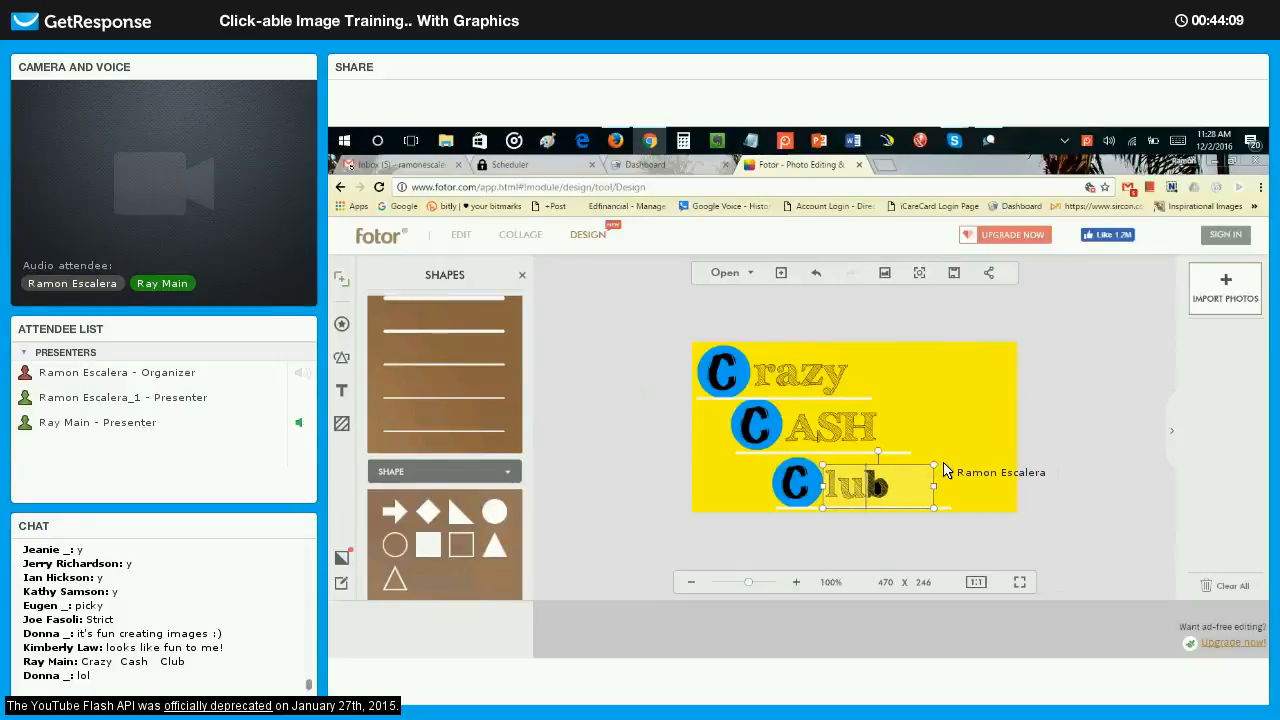
click(984, 505)
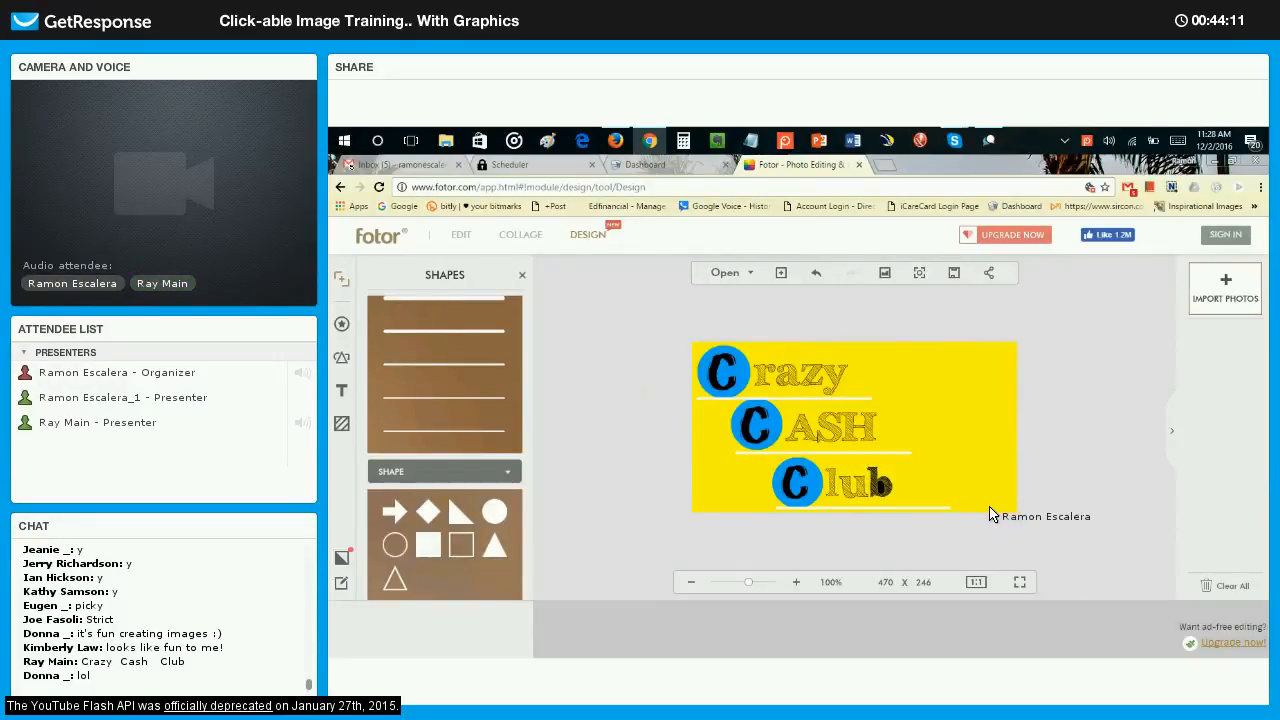
Add a slightly enlarged right triangle in the lower-left corner of the yellow canvas and colour it the same blue as the circles.
click(458, 514)
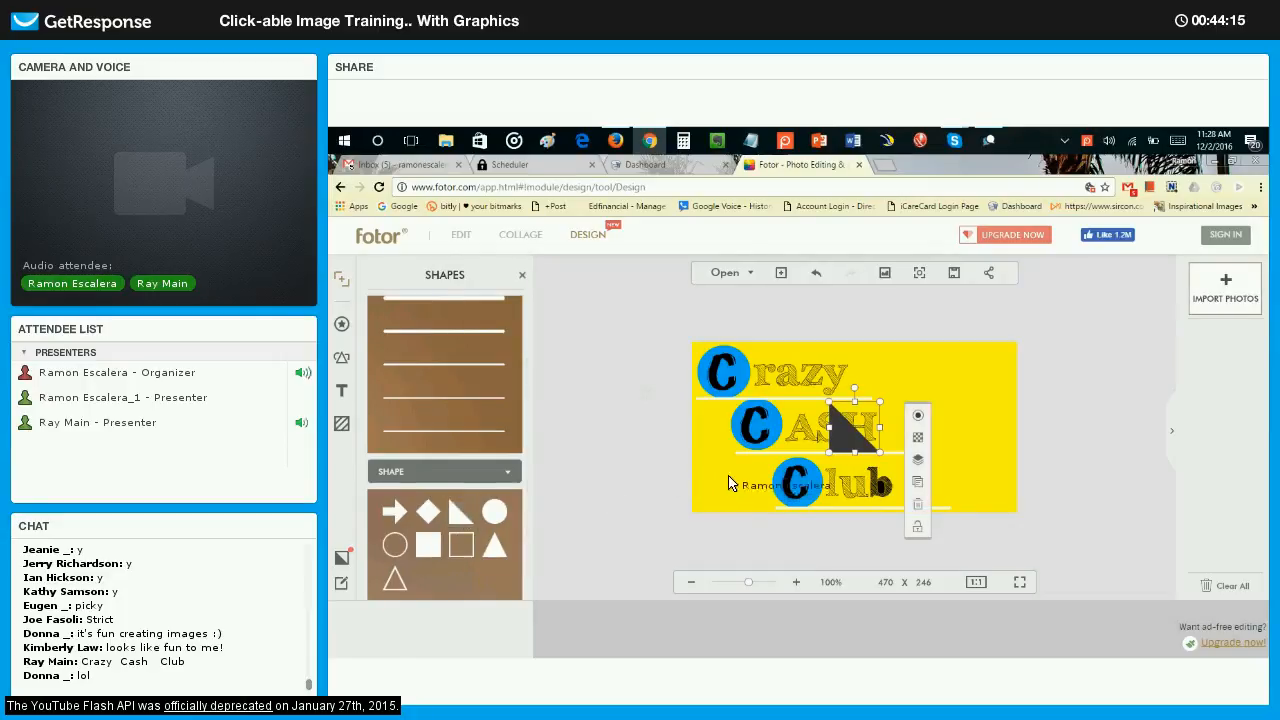
drag(843, 439, 761, 453)
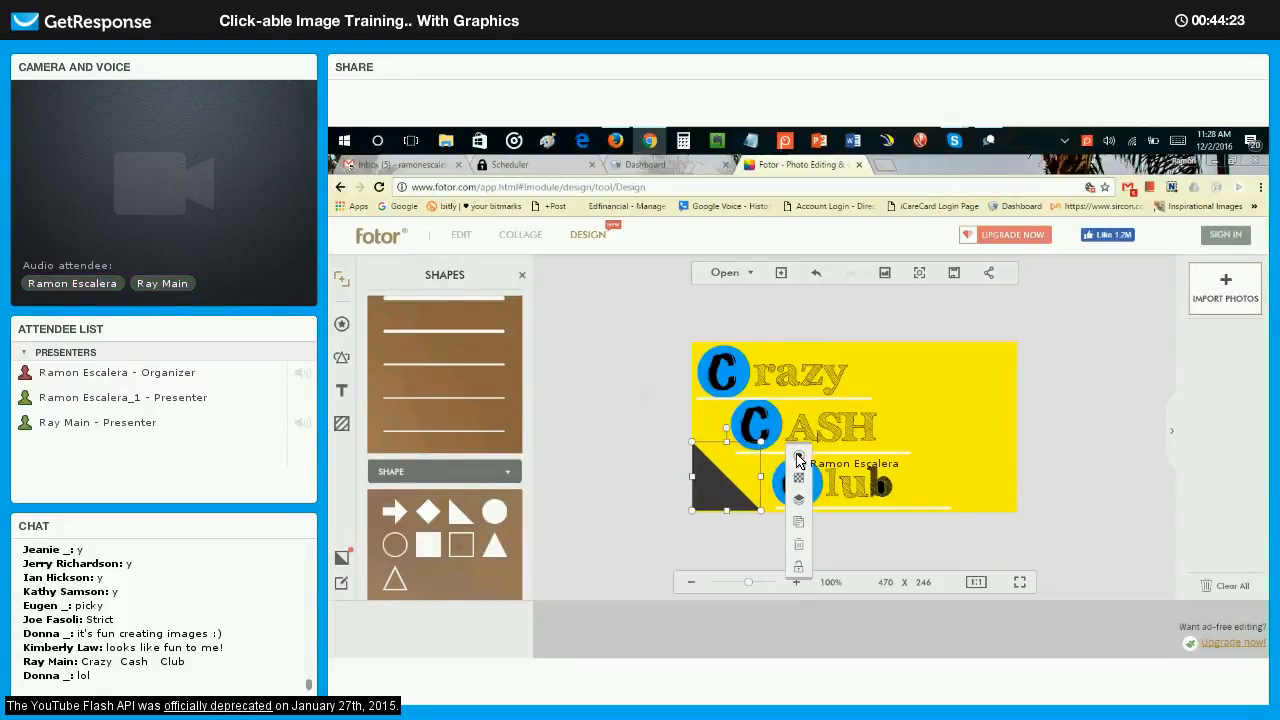
click(799, 457)
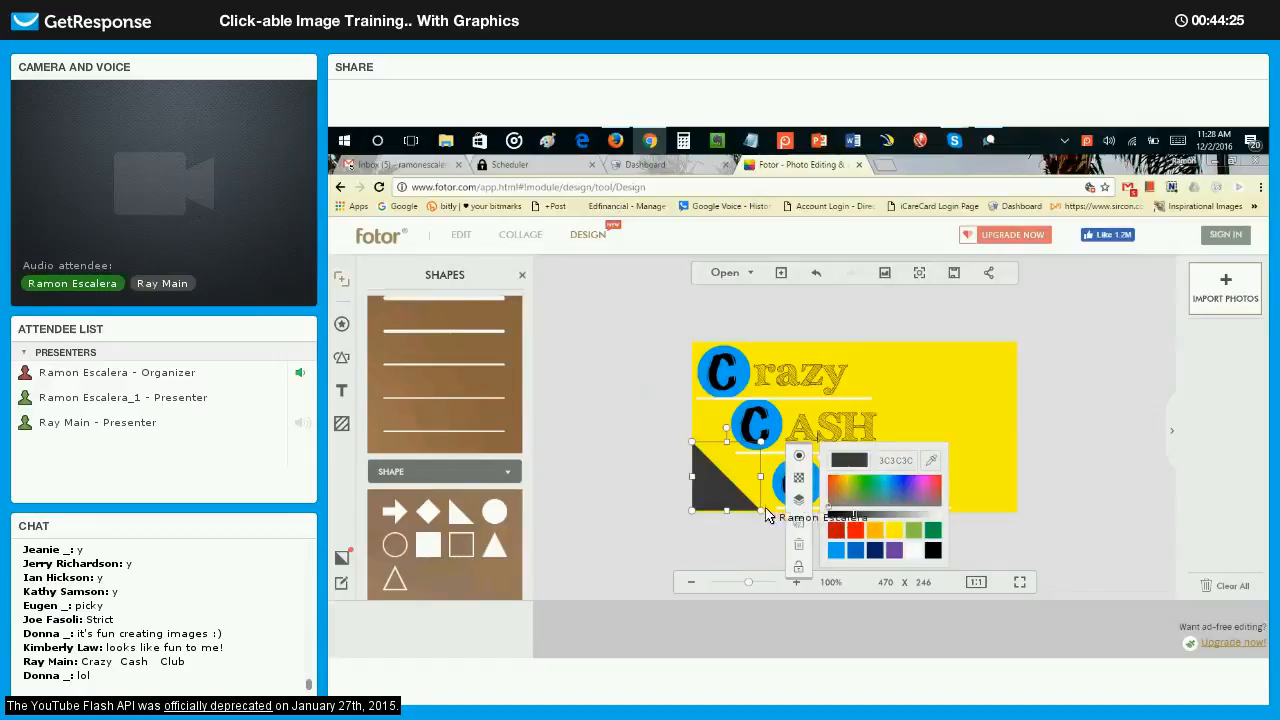
click(838, 549)
drag(716, 493, 718, 495)
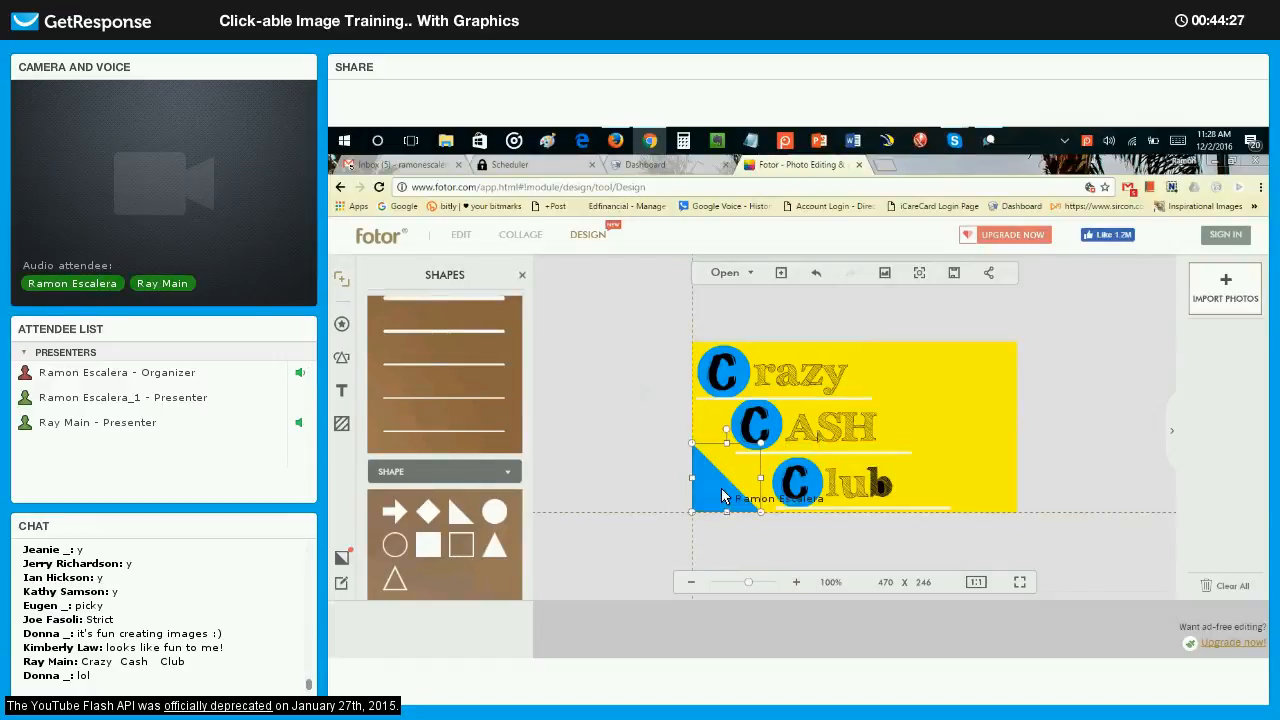
click(1093, 463)
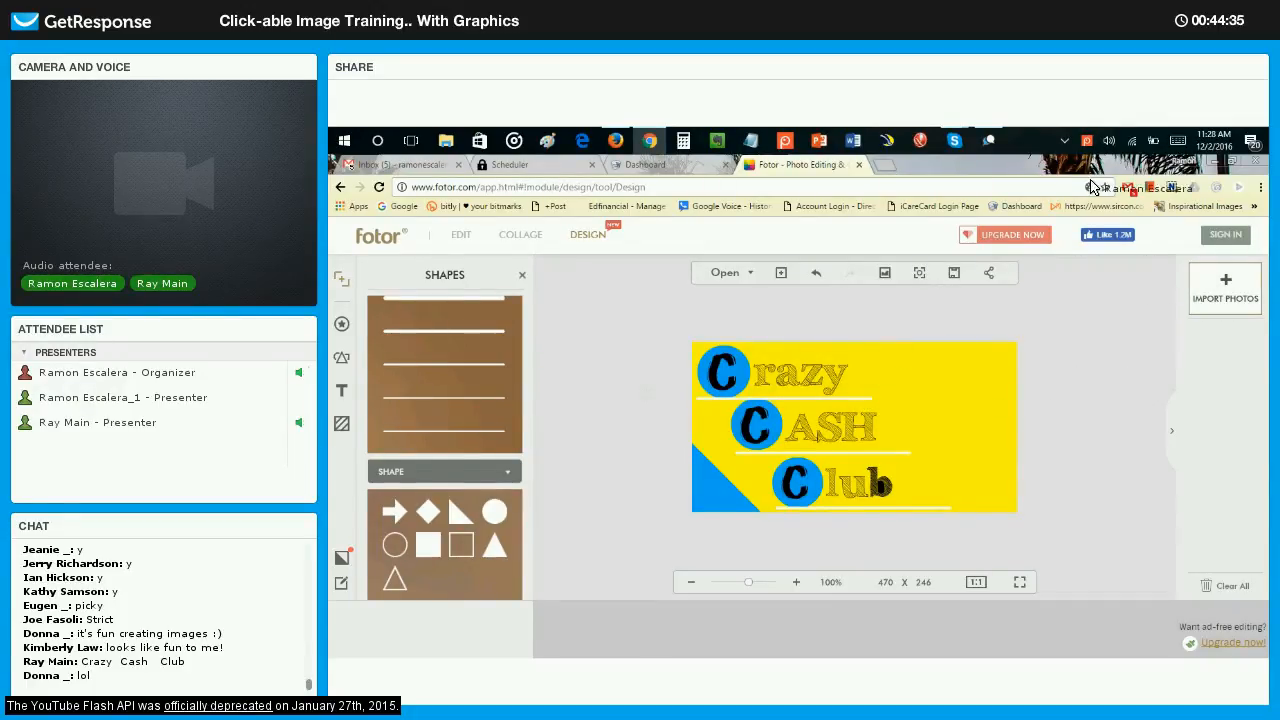
click(988, 142)
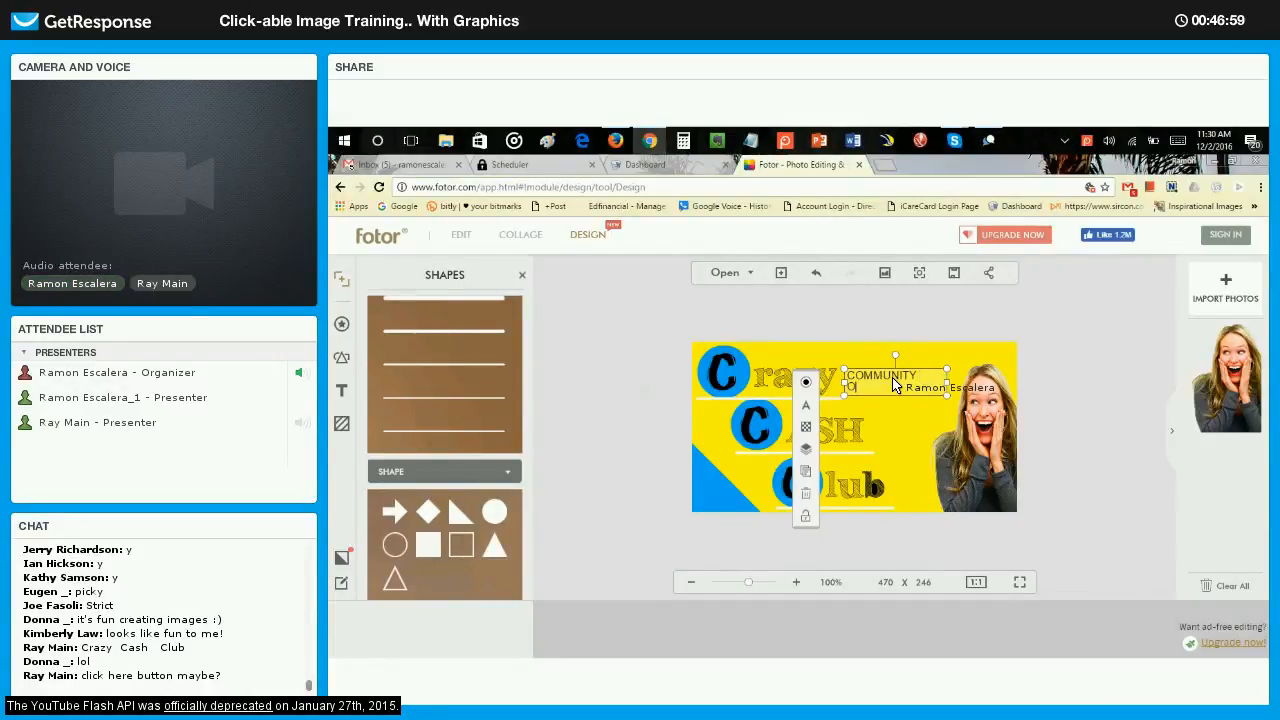
Complete the small text between razy and the woman's photo as COMMUNITY OF WEALTH BUILDERS on four lines and centre it.
text(F)
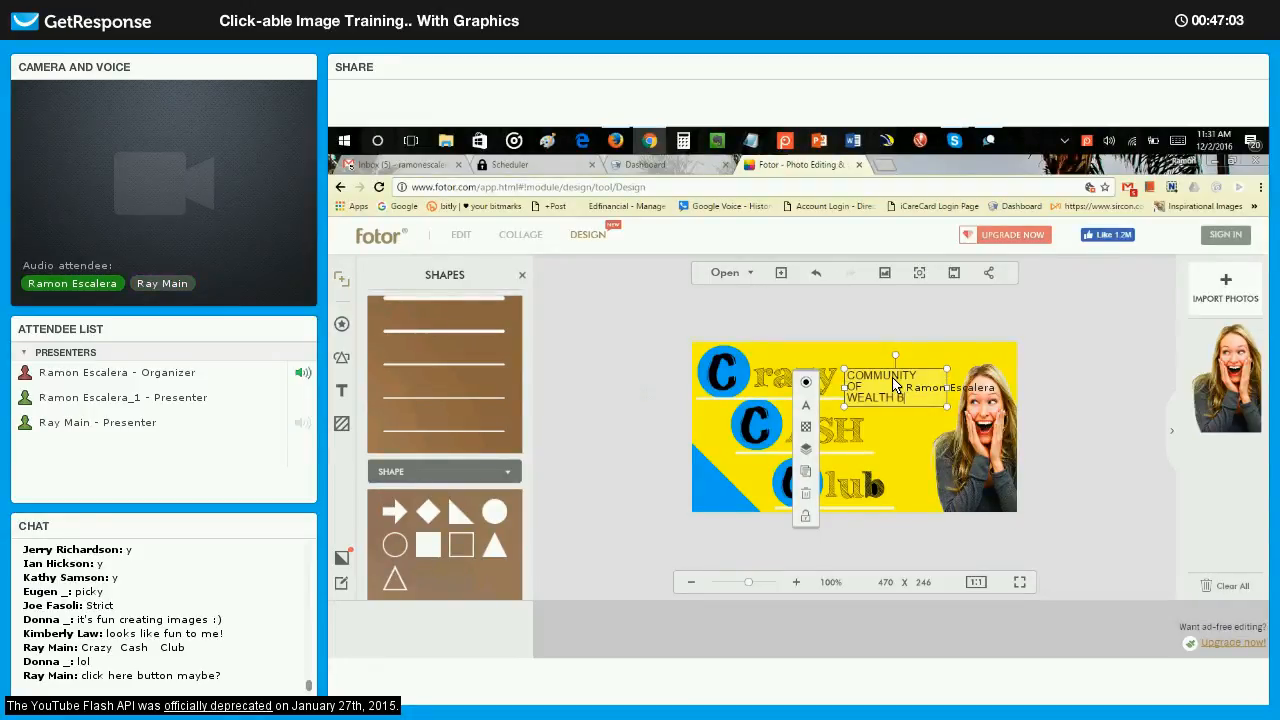
text(S)
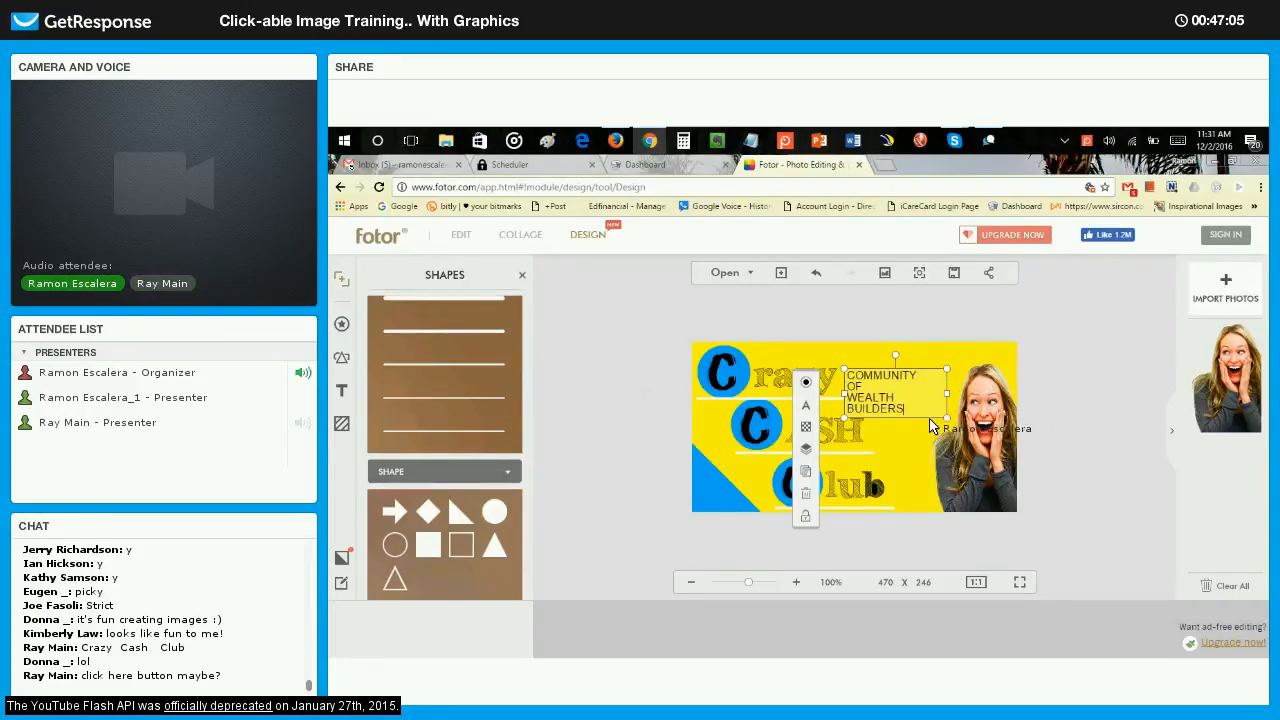
drag(850, 383, 834, 380)
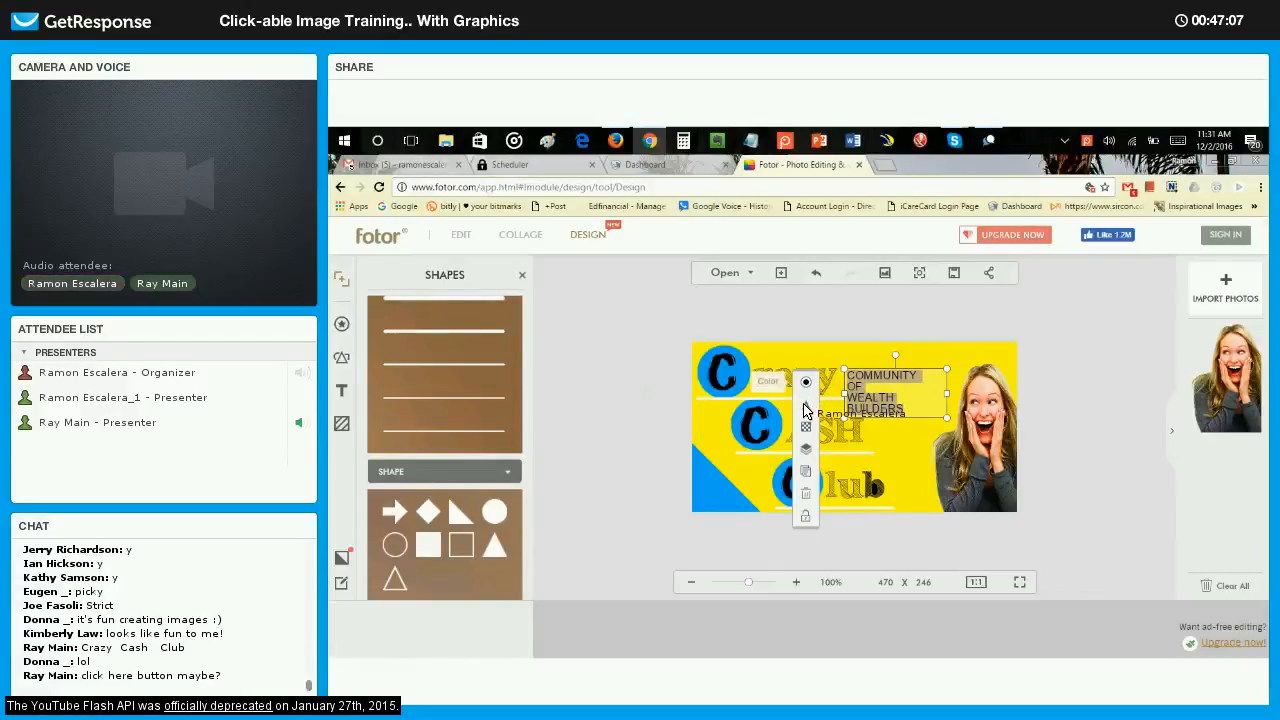
click(807, 407)
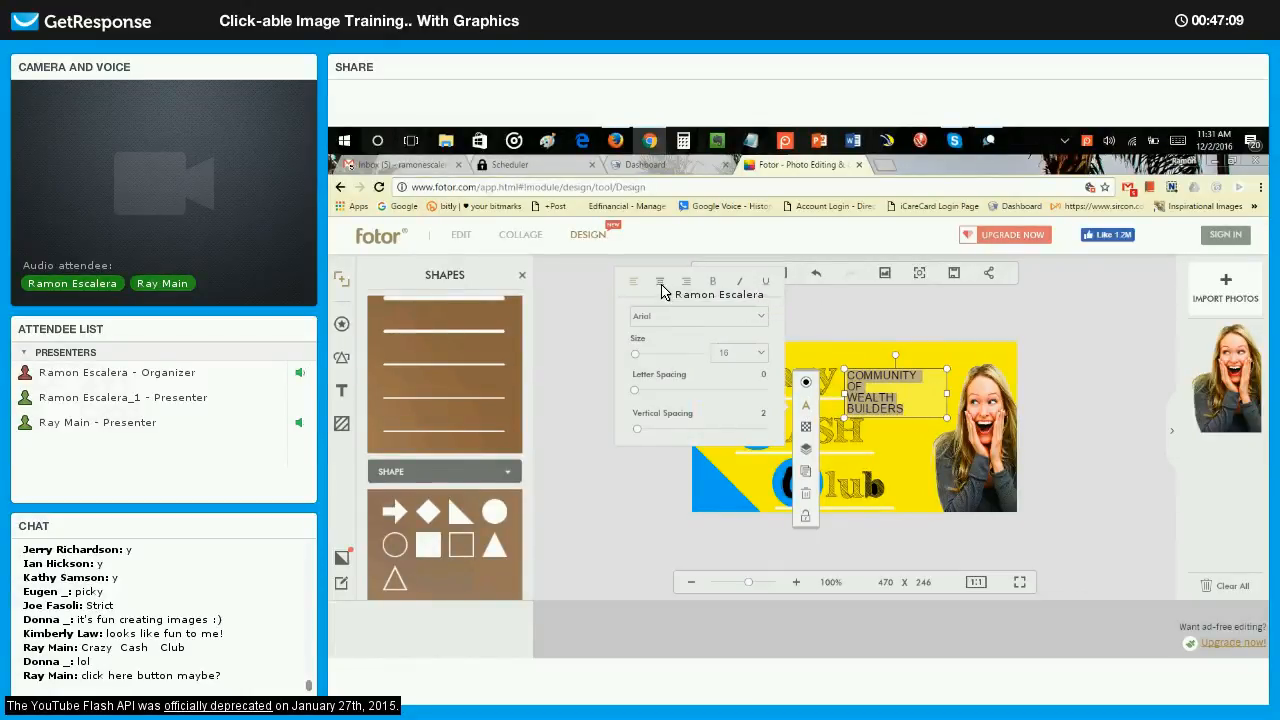
click(659, 282)
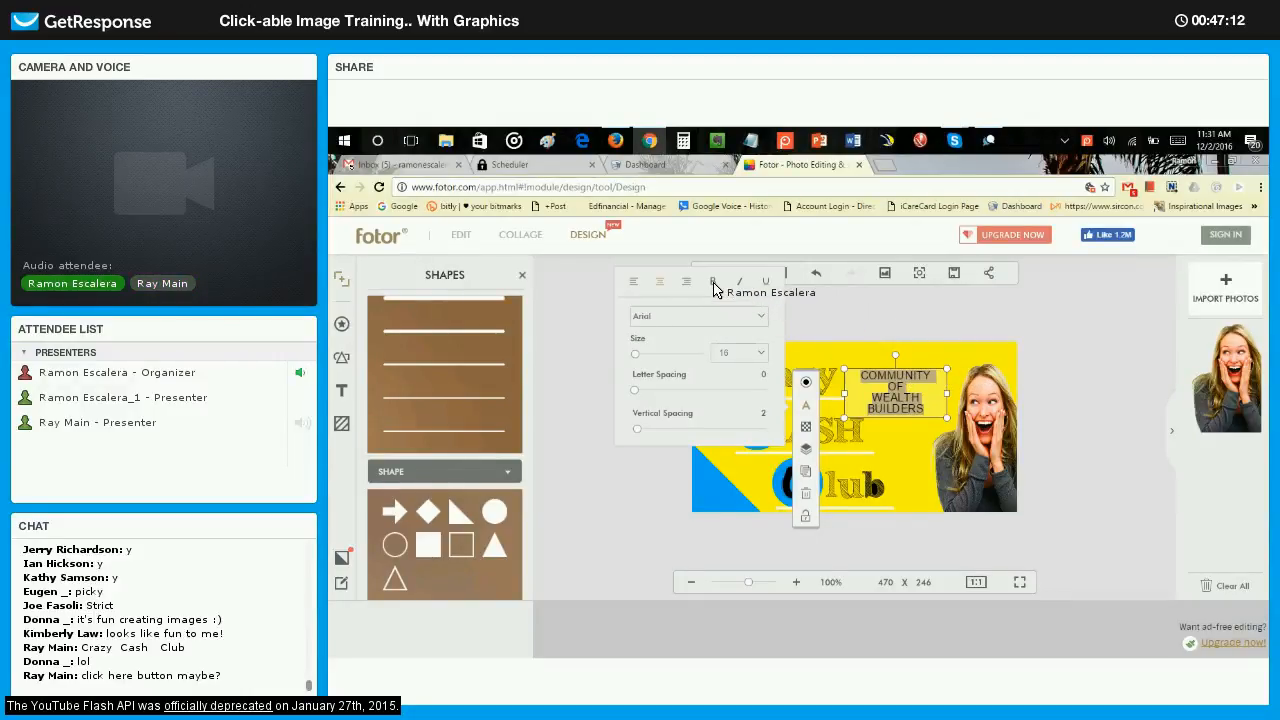
Change the font of the COMMUNITY OF WEALTH BUILDERS text to Antonio.
click(700, 318)
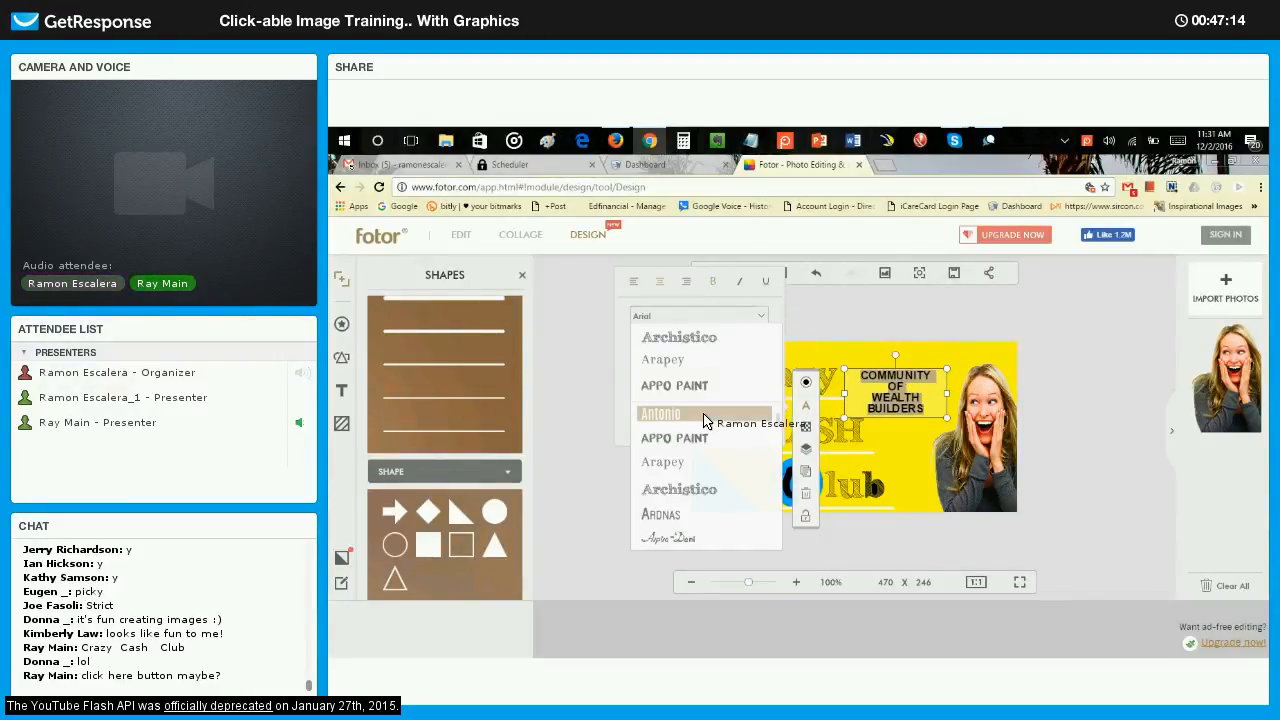
click(703, 416)
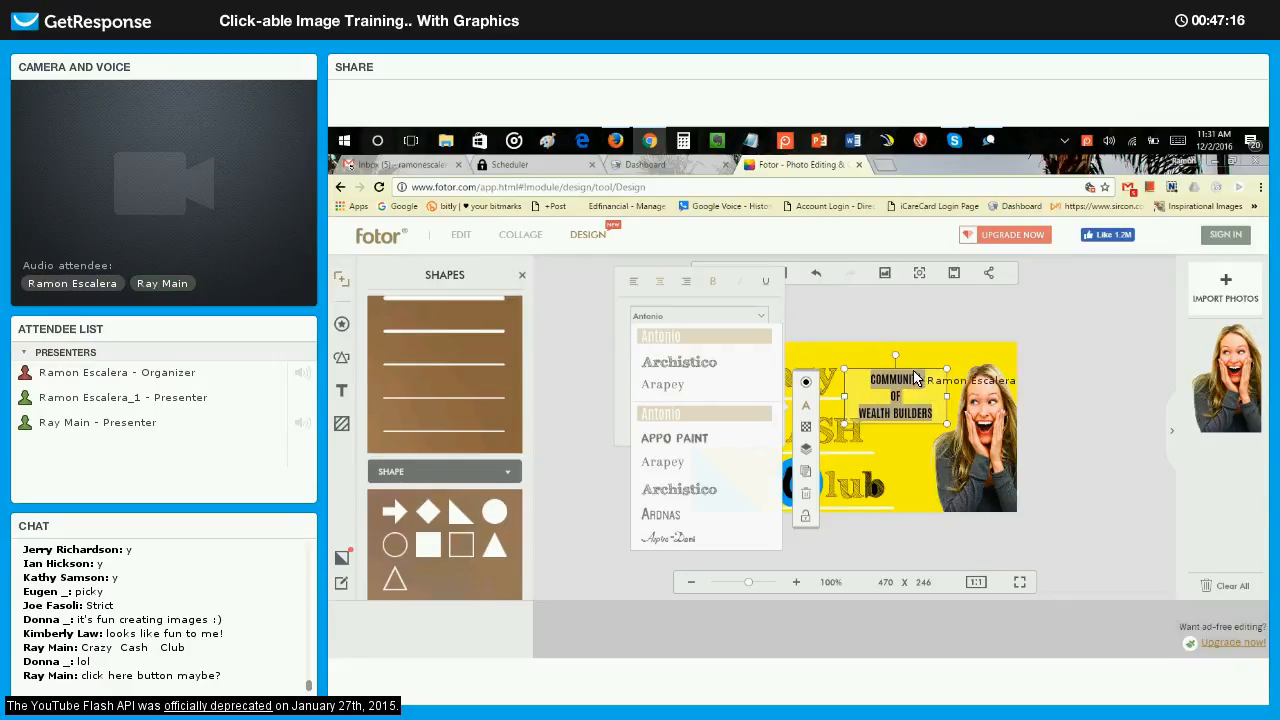
click(1052, 370)
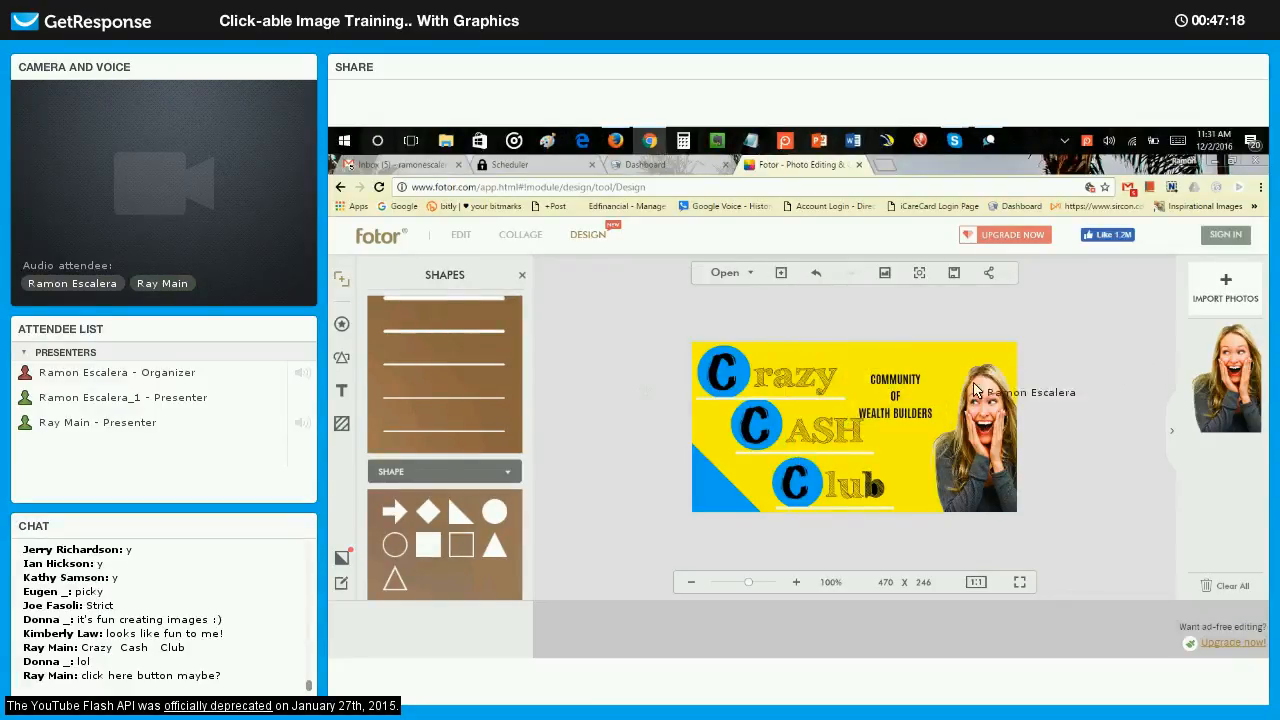
Tilt the COMMUNITY OF WEALTH BUILDERS text slightly counter-clockwise and enlarge it a little beside the woman's photo.
click(910, 393)
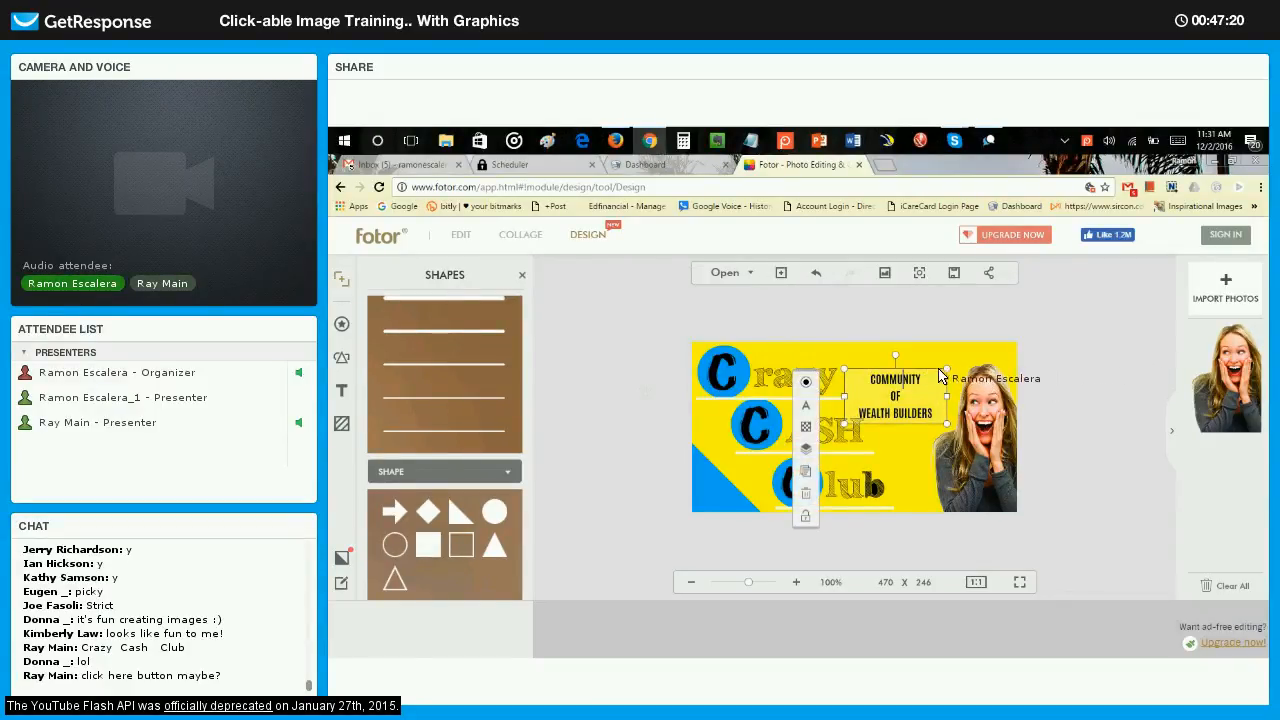
mouse_move(896, 362)
mouse_down()
mouse_move(879, 374)
mouse_move(895, 385)
mouse_up()
click(1072, 374)
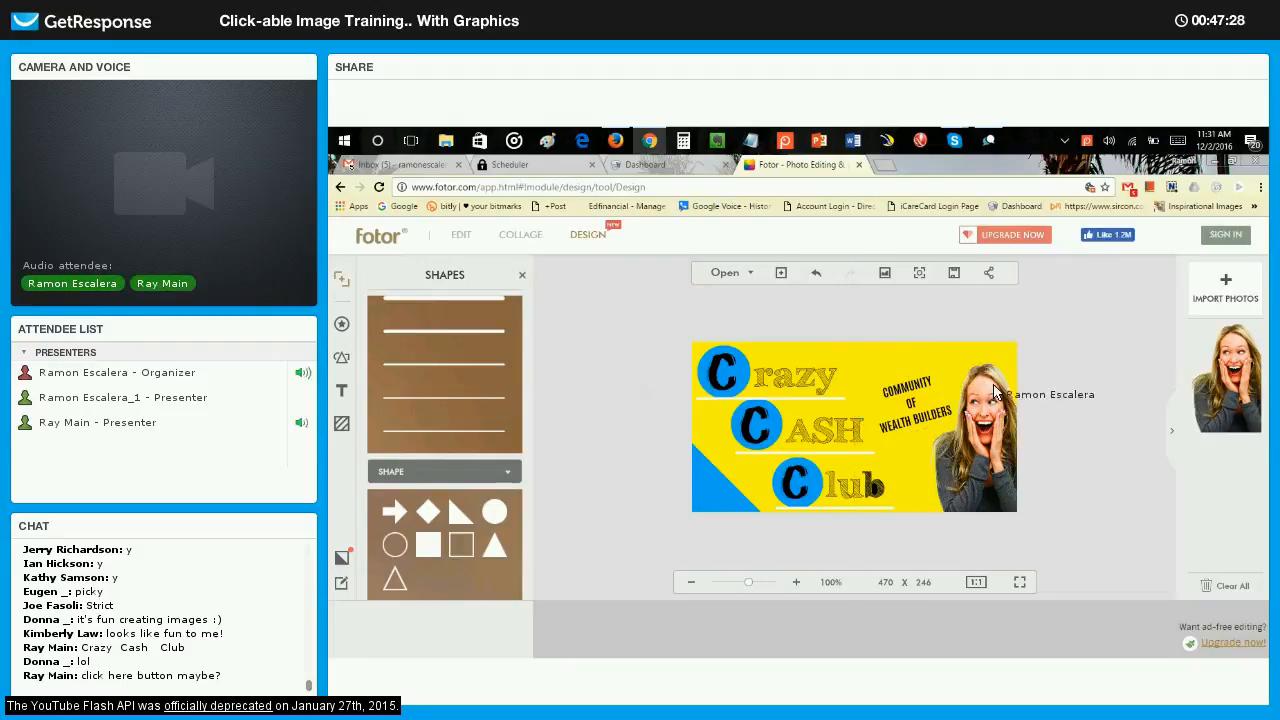
click(911, 403)
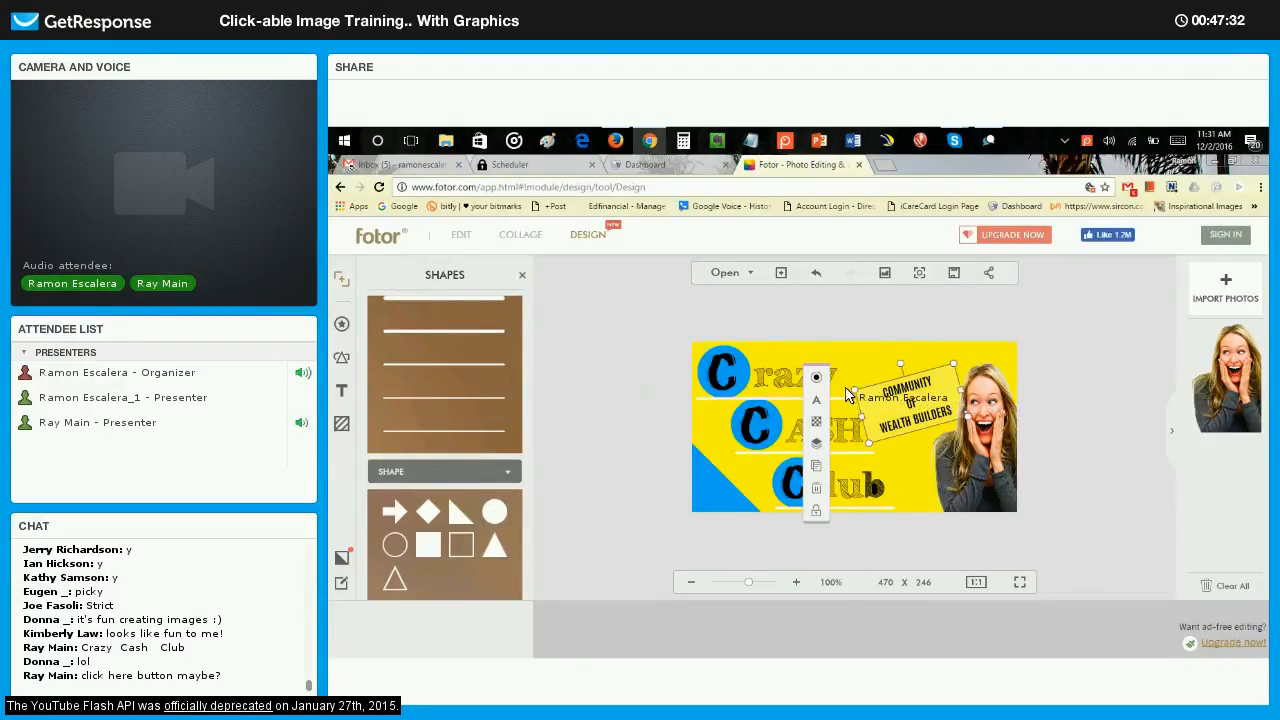
drag(838, 386, 885, 383)
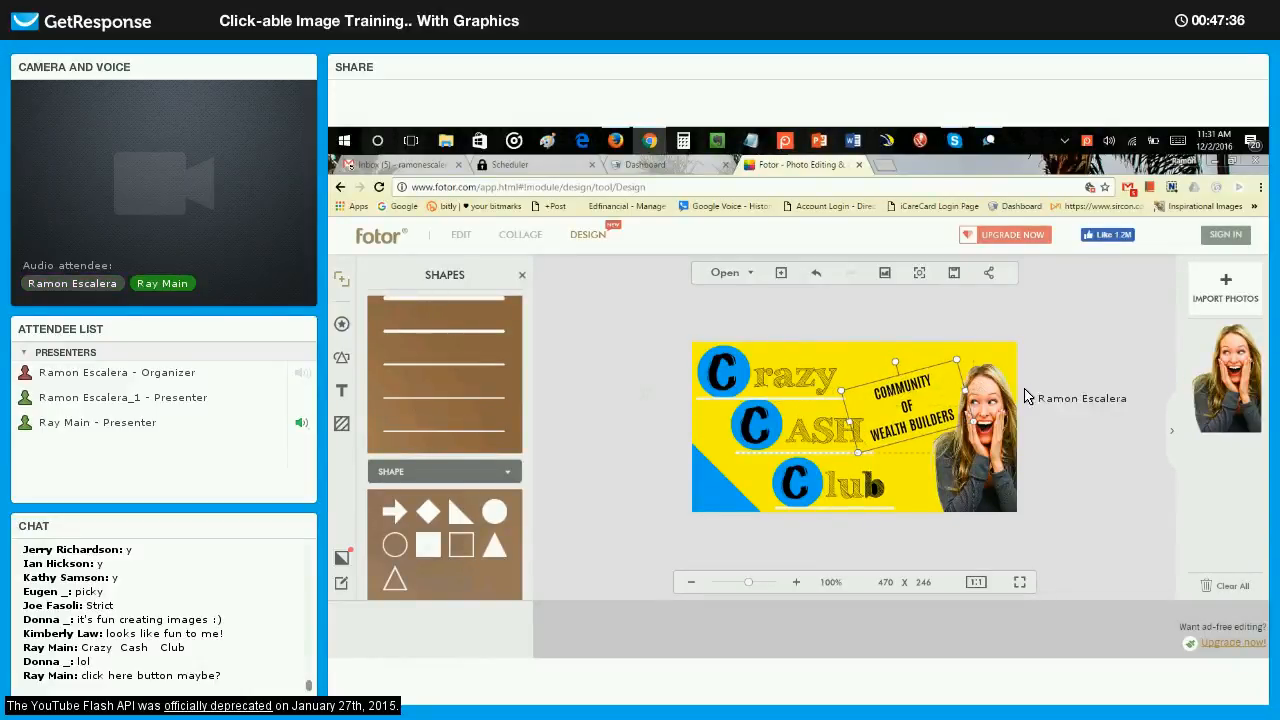
click(1117, 409)
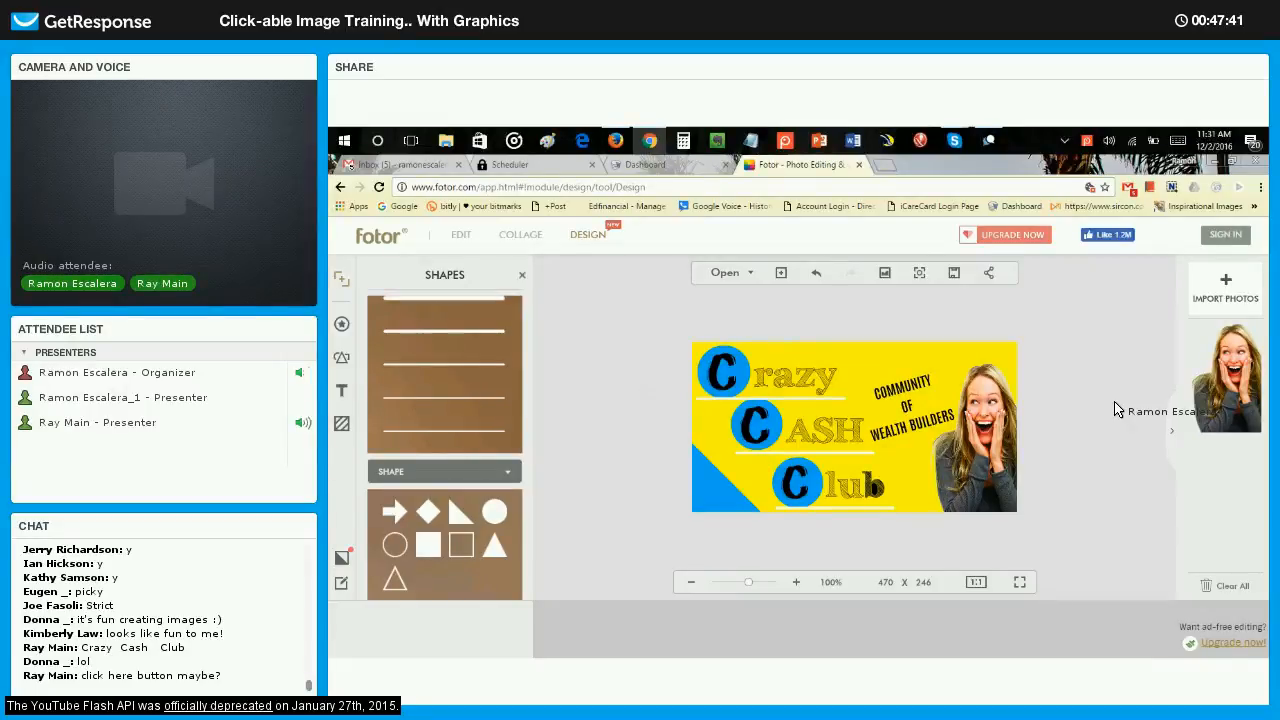
Enlarge the blue triangle in the lower-left corner of the yellow canvas slightly.
click(716, 491)
mouse_move(761, 444)
mouse_down()
mouse_move(785, 443)
mouse_move(774, 432)
mouse_up()
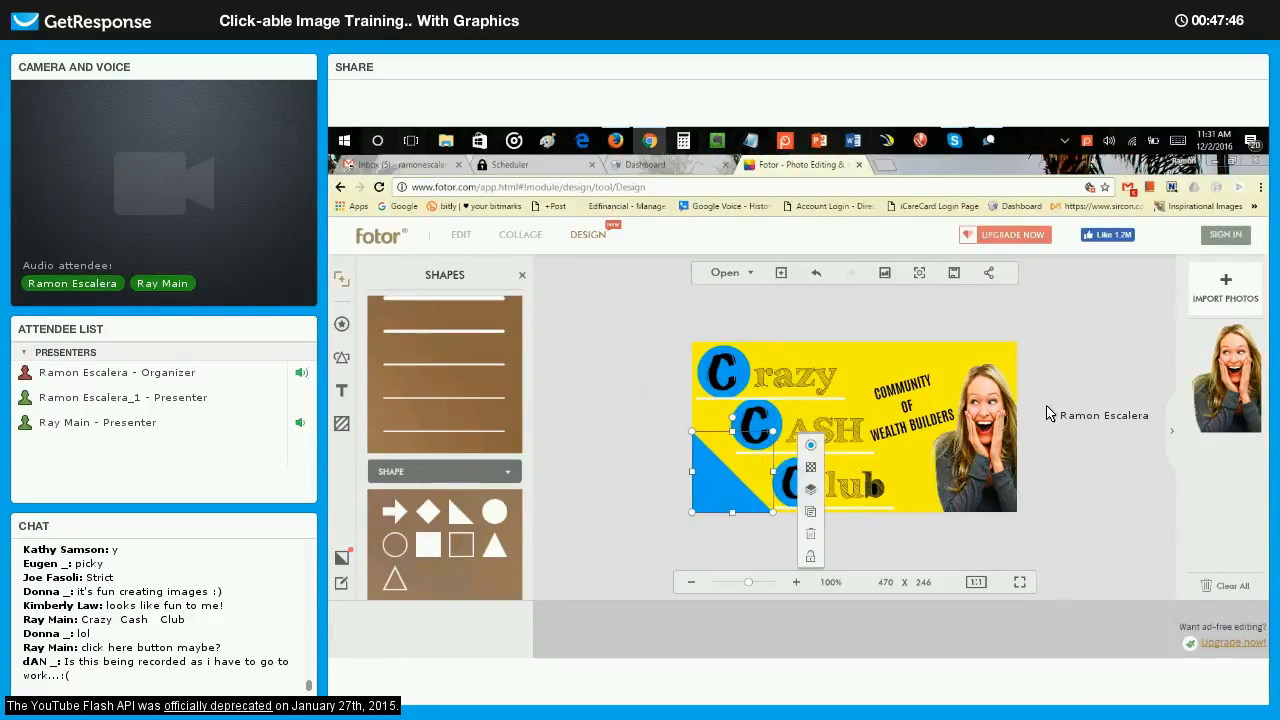
click(1048, 425)
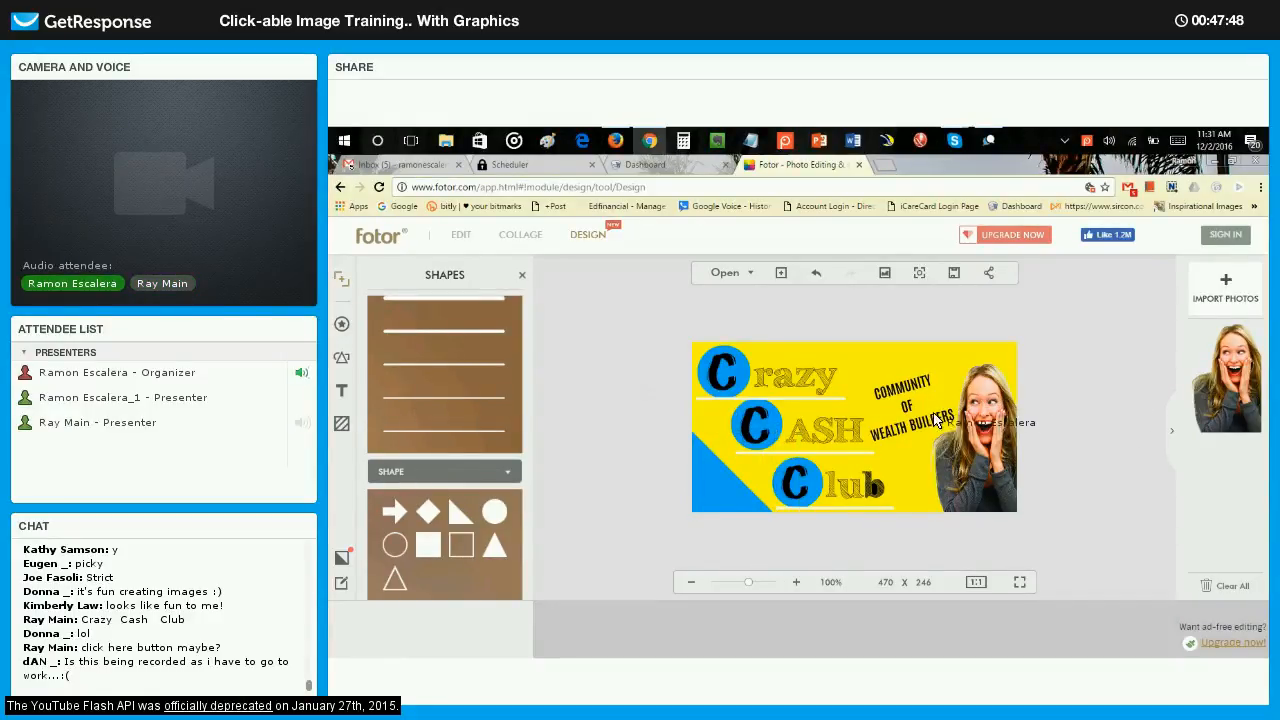
Set the font of the whole tilted COMMUNITY OF WEALTH BUILDERS text to Arapey.
click(918, 395)
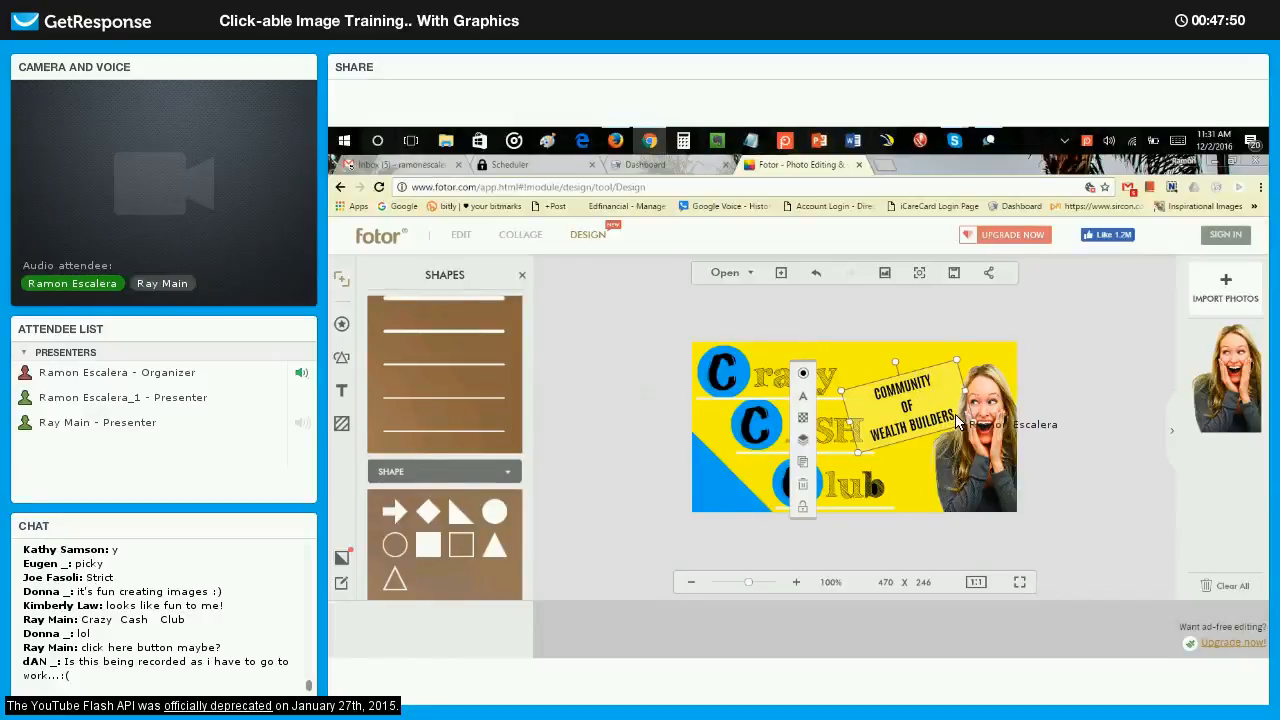
click(803, 397)
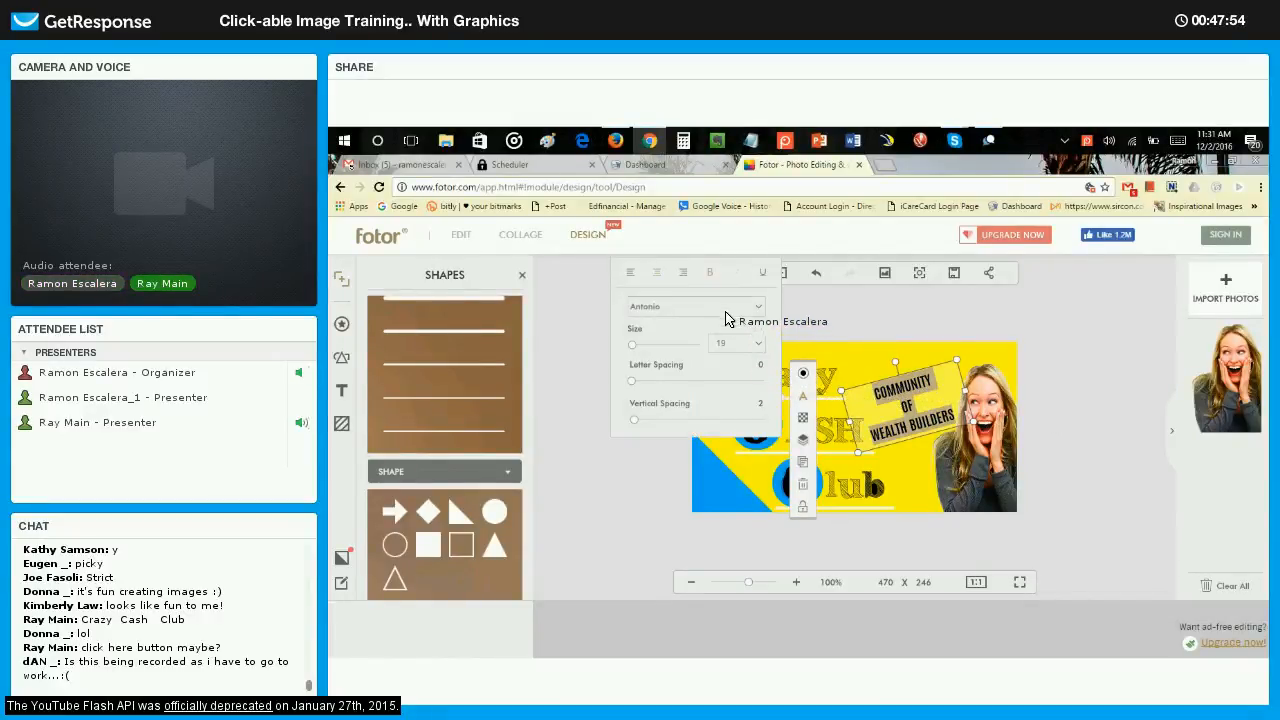
click(712, 308)
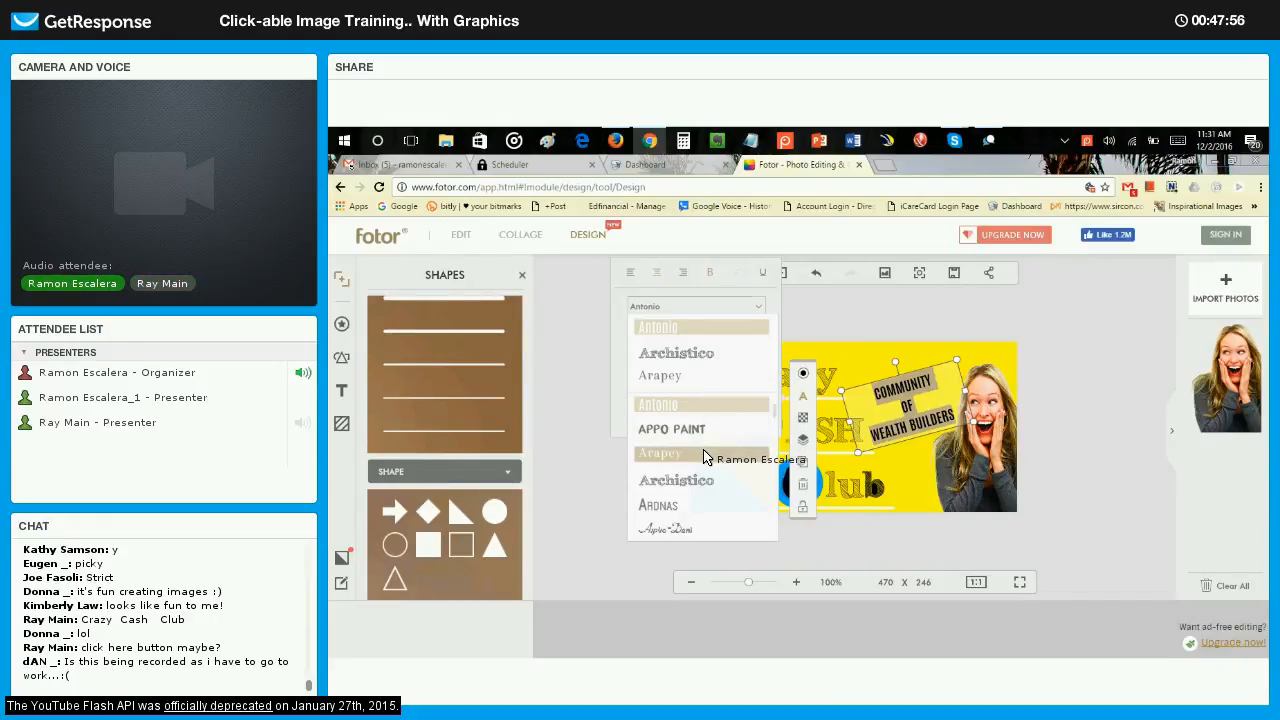
click(708, 455)
click(1058, 368)
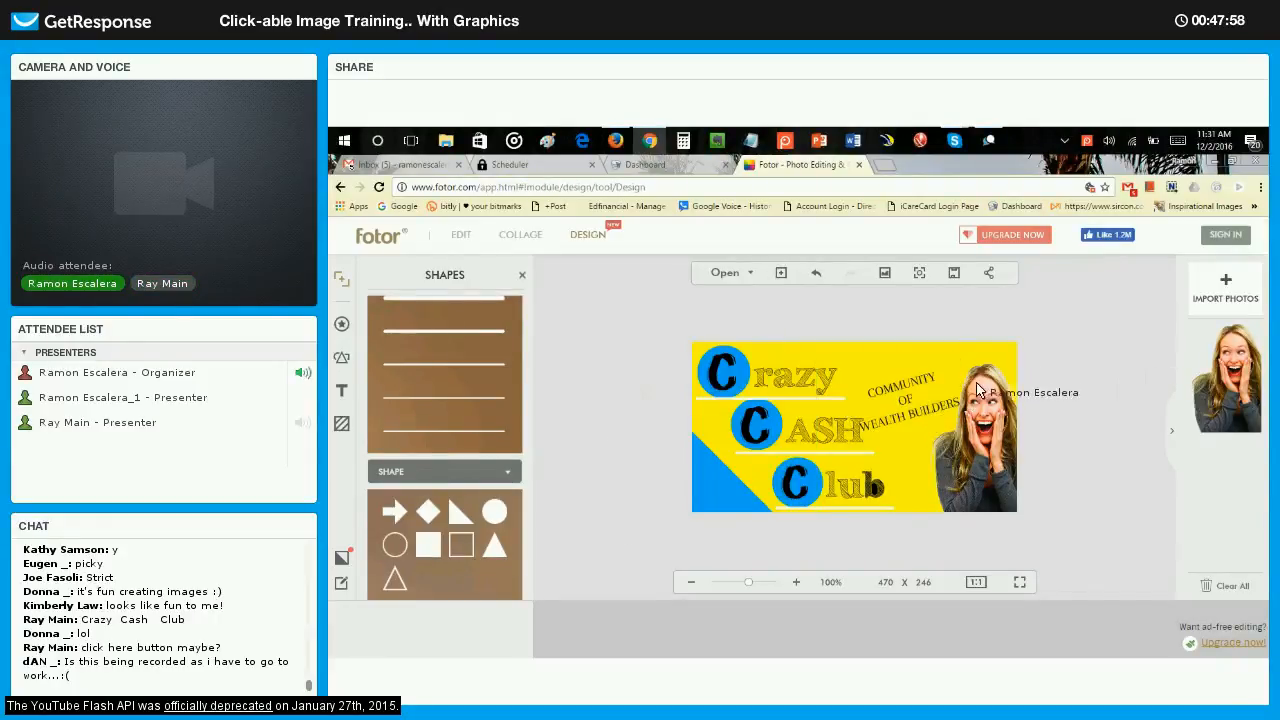
Move the tilted COMMUNITY OF WEALTH BUILDERS text up towards the upper edge of the canvas.
click(921, 394)
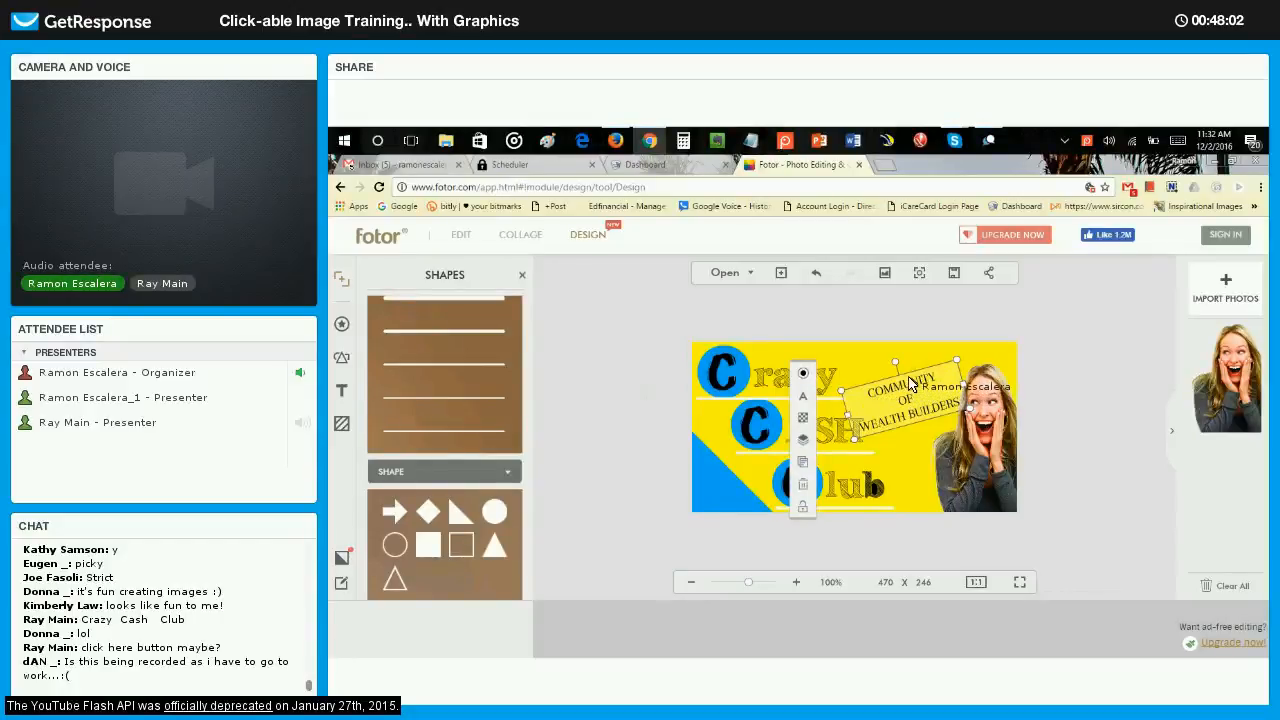
drag(903, 379, 910, 362)
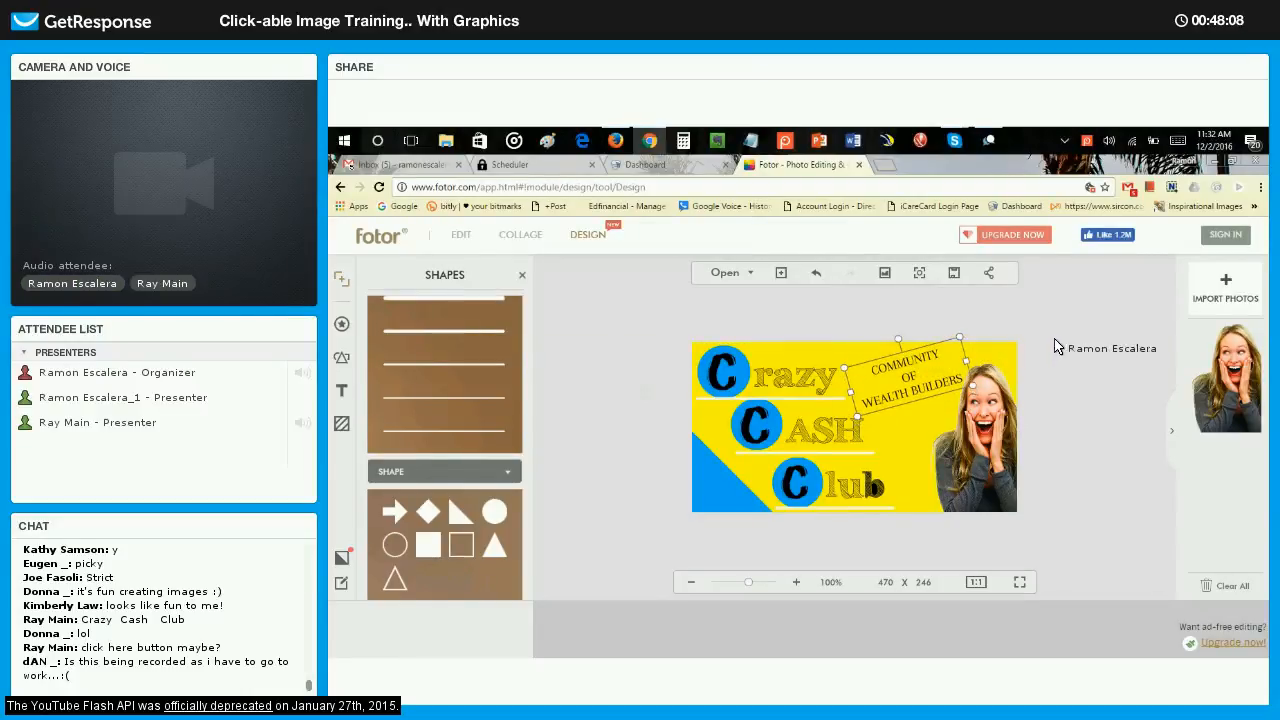
click(1072, 369)
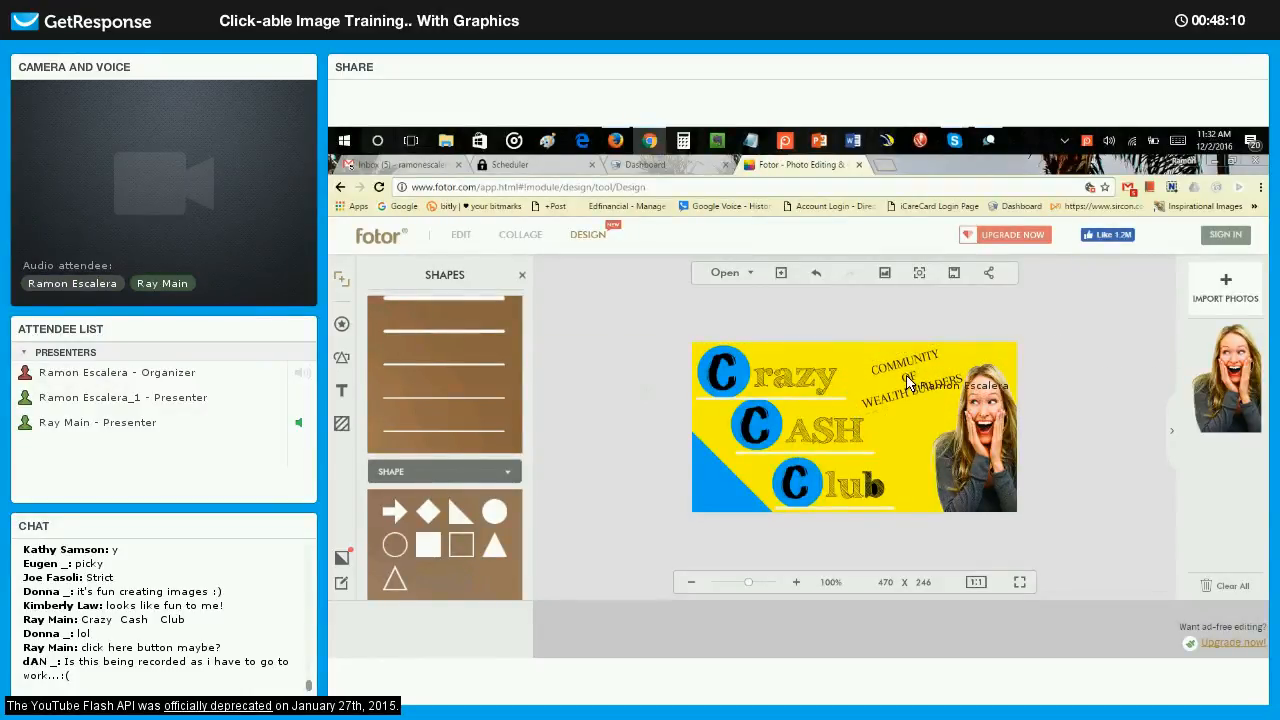
Add the lines "click the image", "to for brief" and "presentation" below WEALTH BUILDERS in the tilted text.
click(908, 382)
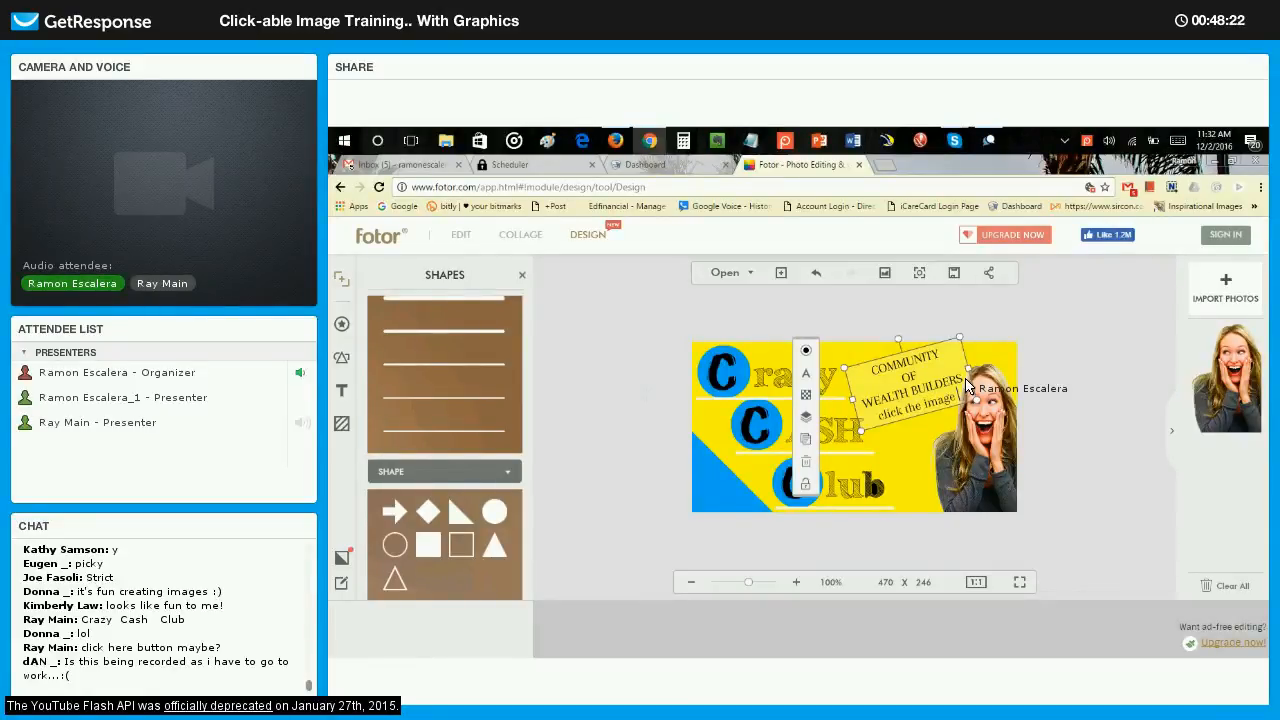
key(Return)
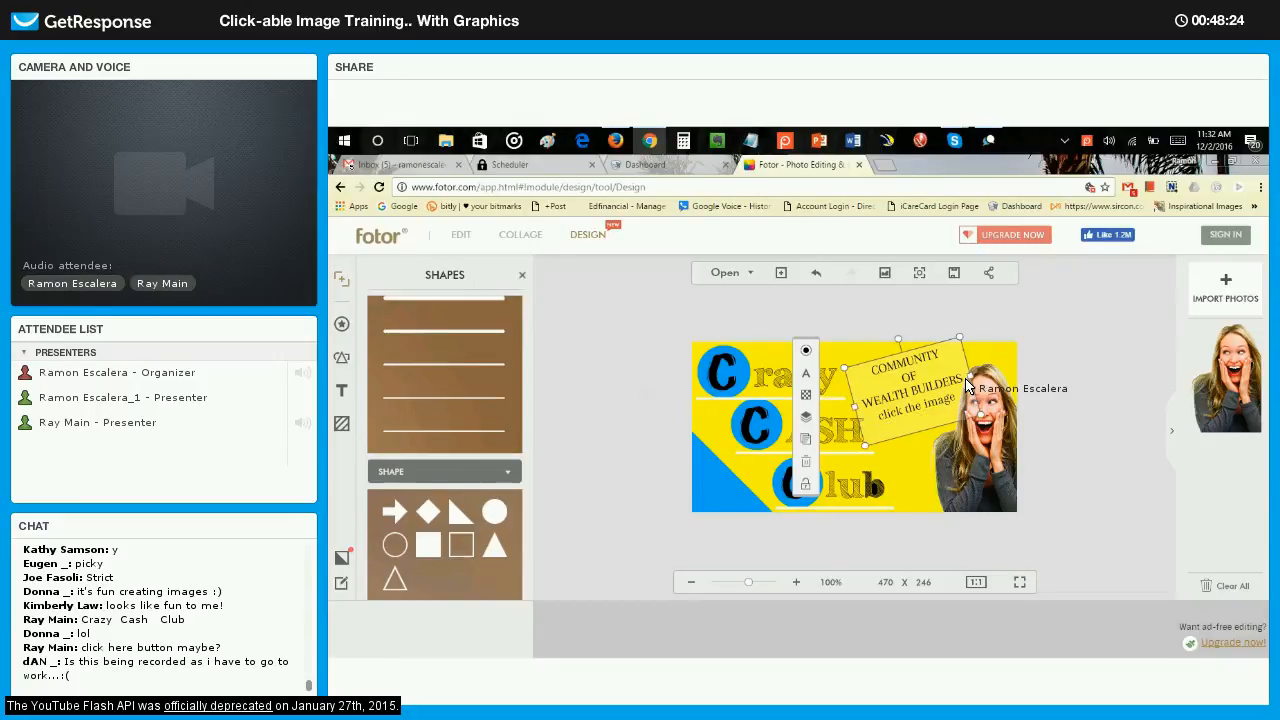
text(to find)
key(BackSpace)
key(BackSpace)
key(BackSpace)
key(BackSpace)
key(Return)
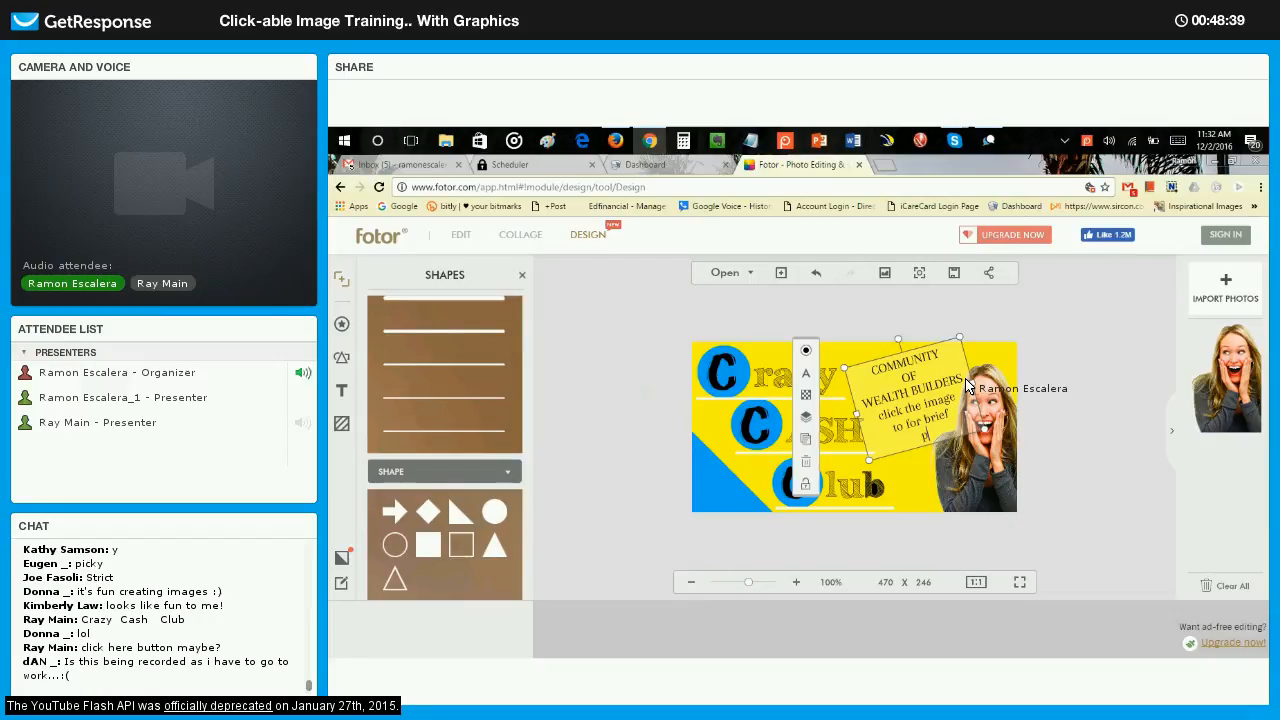
text(presentation)
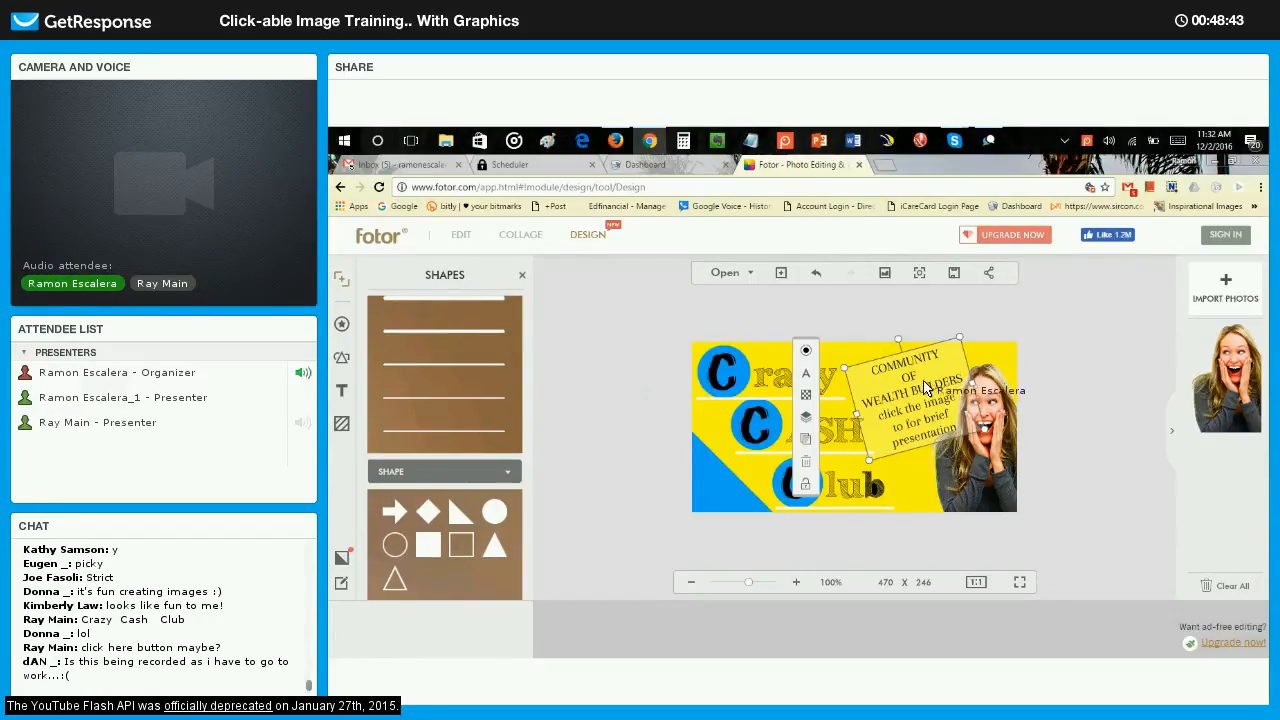
click(960, 405)
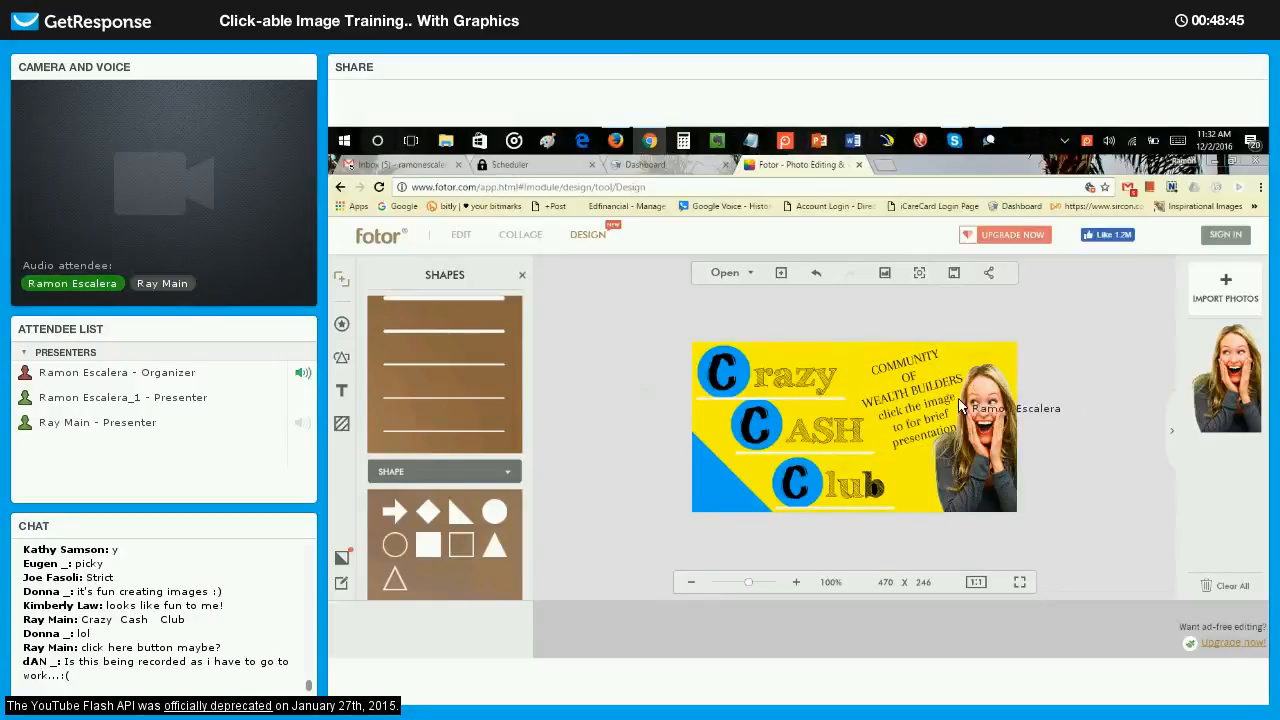
Shrink the woman's photo slightly towards the lower-right corner of the canvas to make room for the tilted text.
click(982, 410)
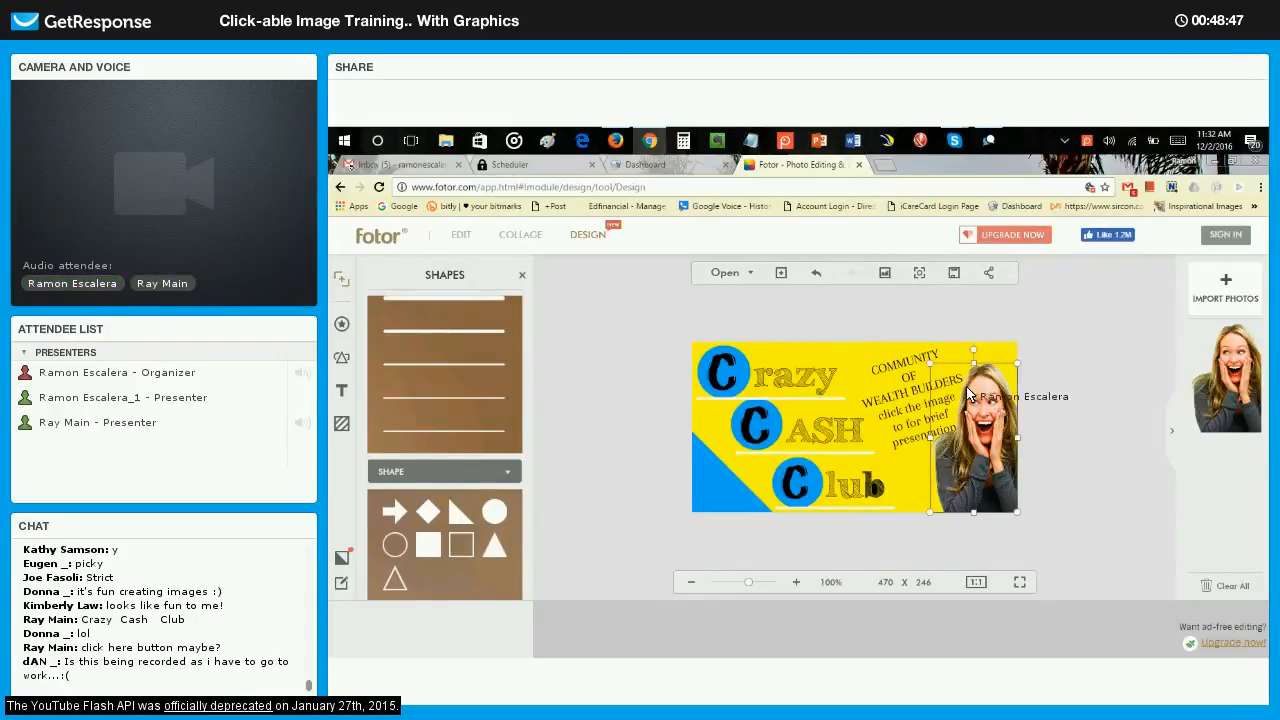
drag(930, 363, 962, 375)
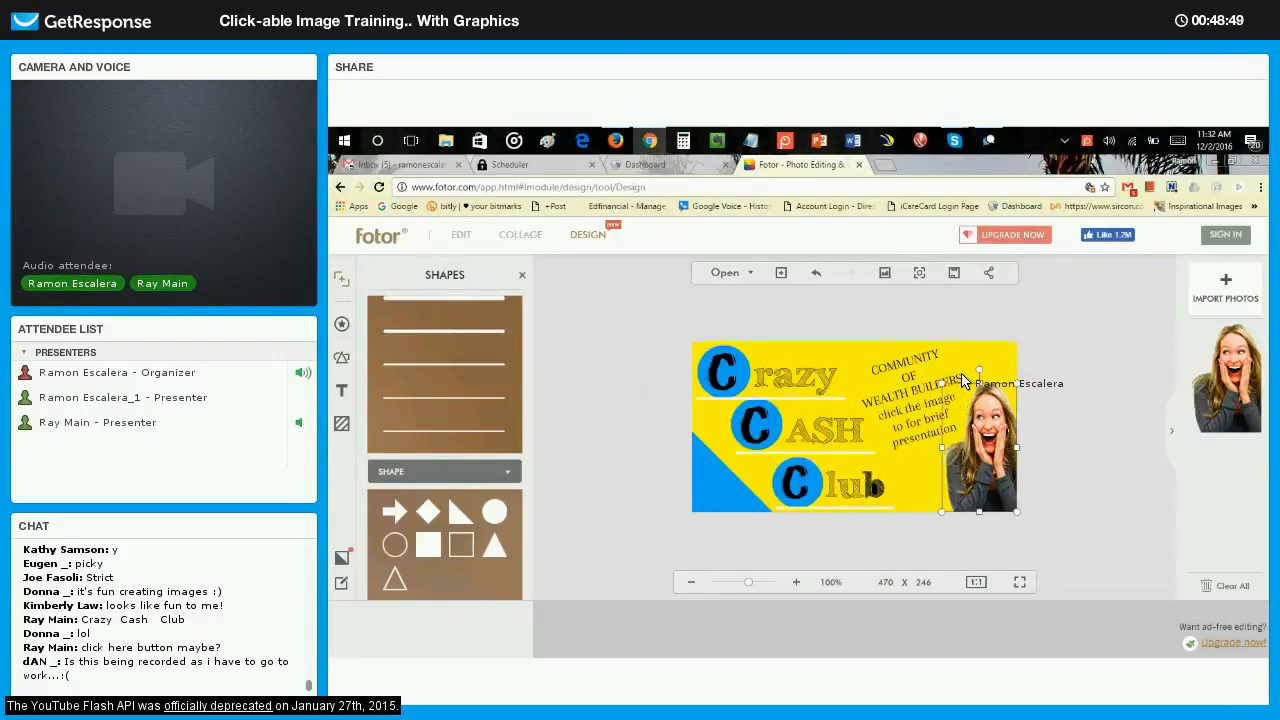
click(1024, 377)
Move the tilted text down slightly so its box aligns with the upper edge of the canvas.
click(921, 367)
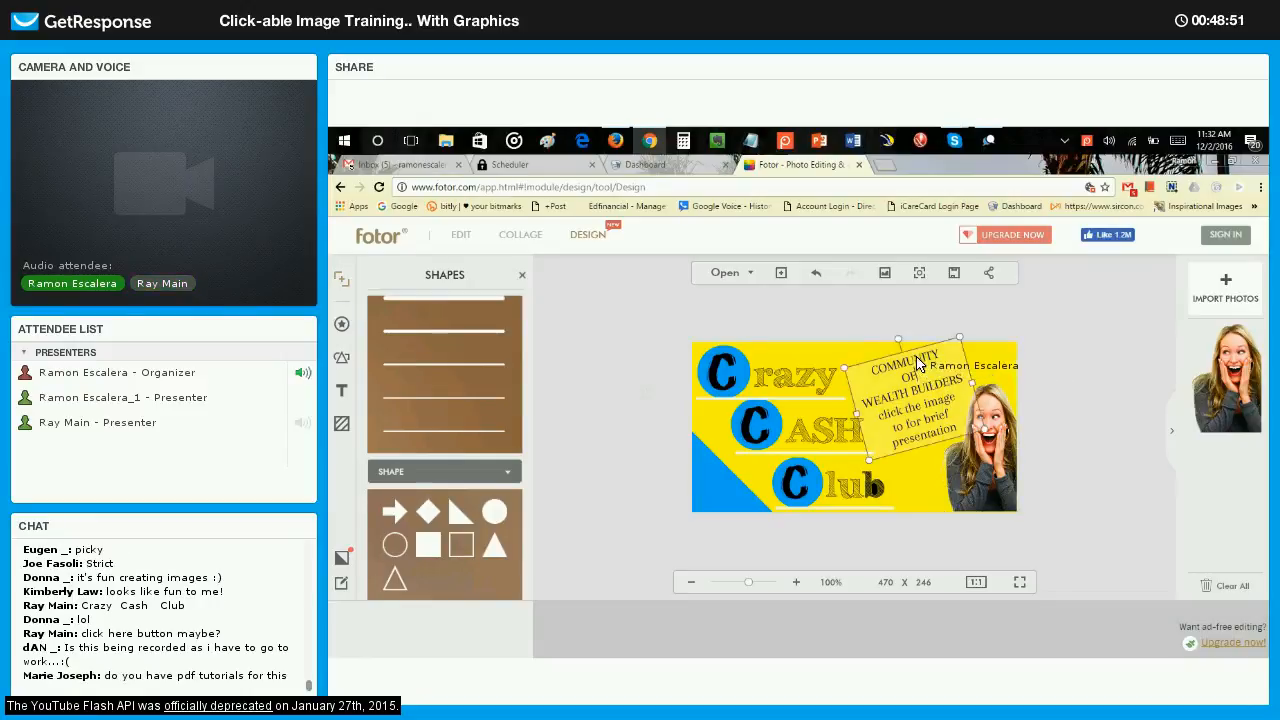
drag(913, 352, 914, 362)
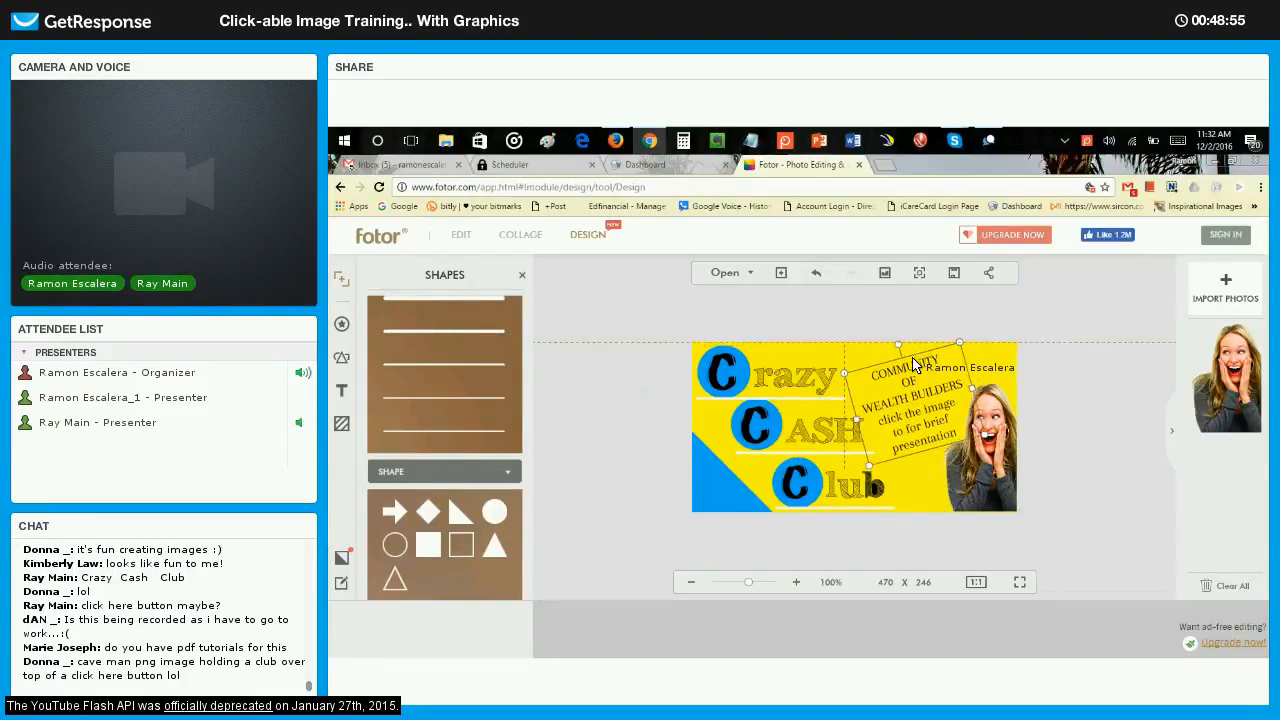
click(1033, 448)
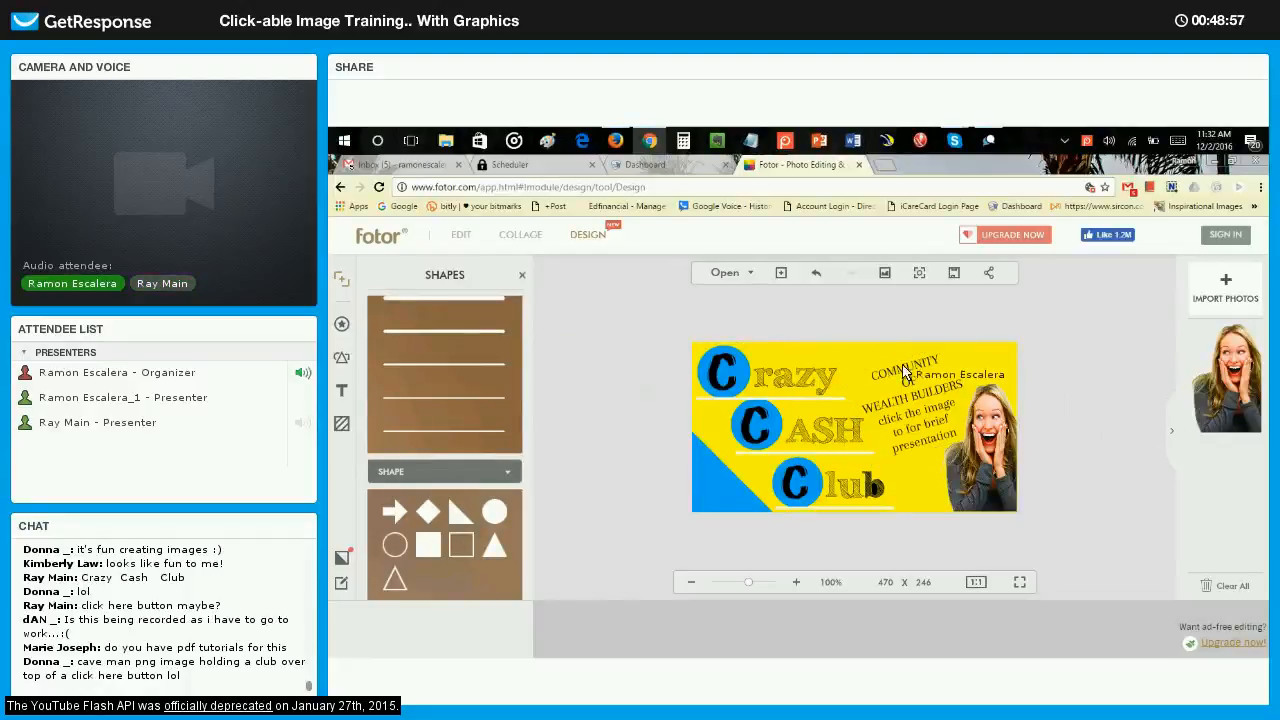
Delete the lines "click the image", "to for brief" and "presentation" from the tilted text, keeping COMMUNITY OF WEALTH BUILDERS.
click(900, 426)
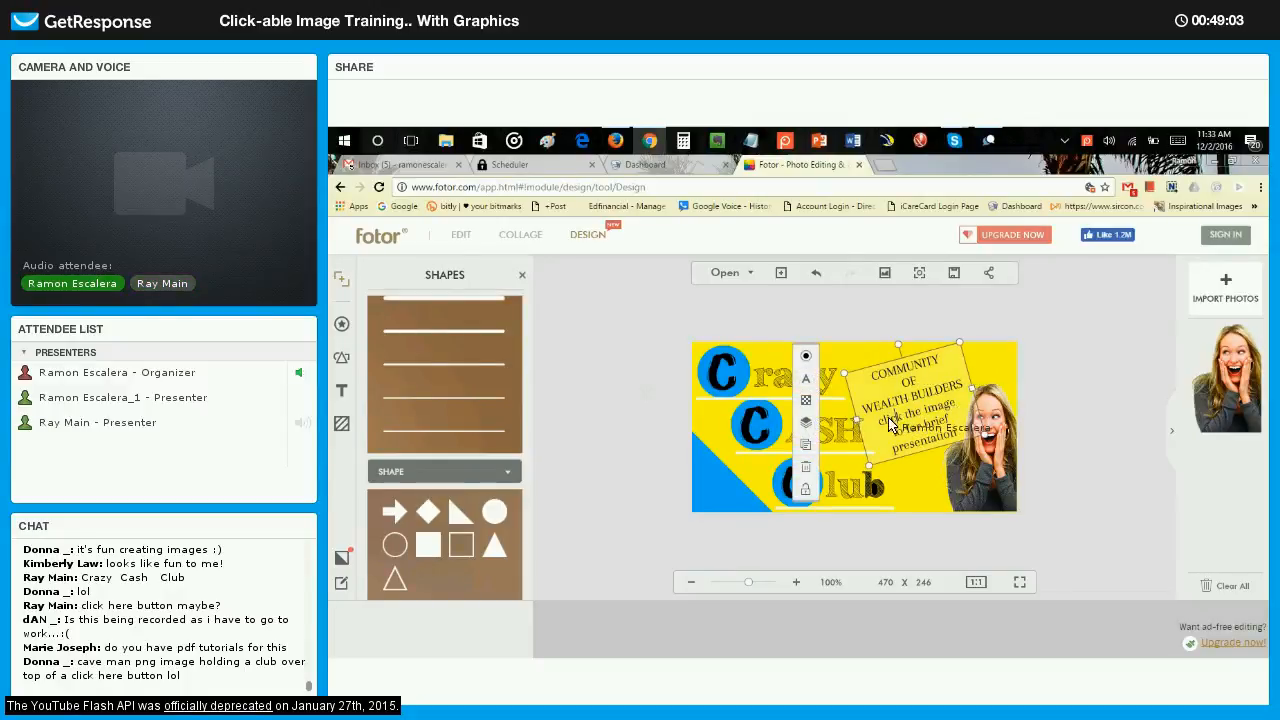
drag(881, 420, 951, 434)
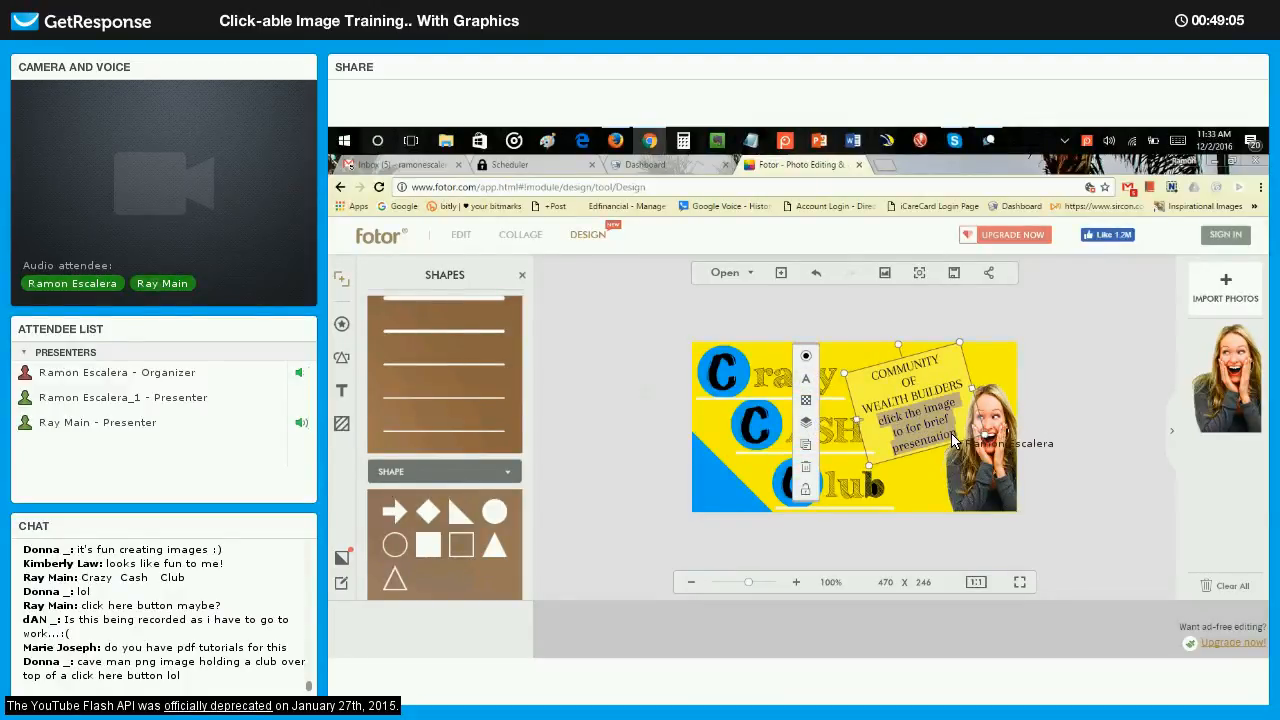
key(Delete)
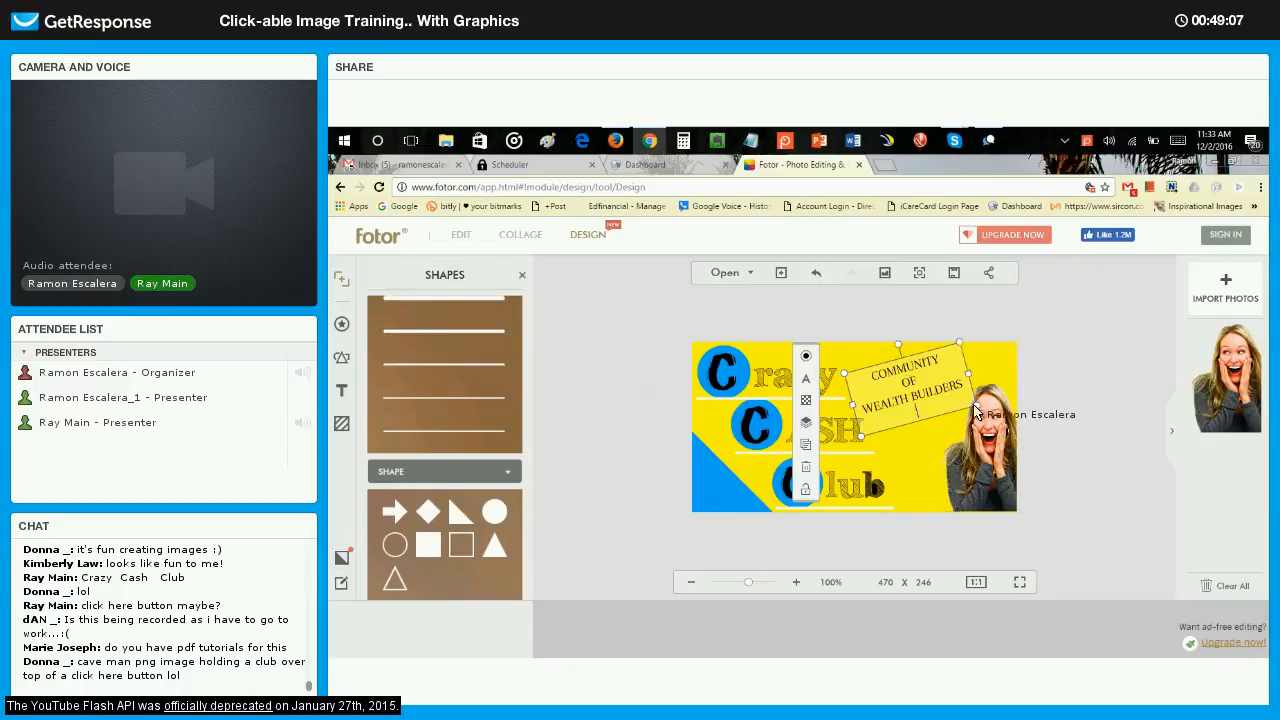
Enlarge the woman's photo slightly up and to the left, keeping it in the lower-right corner of the canvas.
click(985, 412)
drag(940, 388, 898, 395)
click(903, 391)
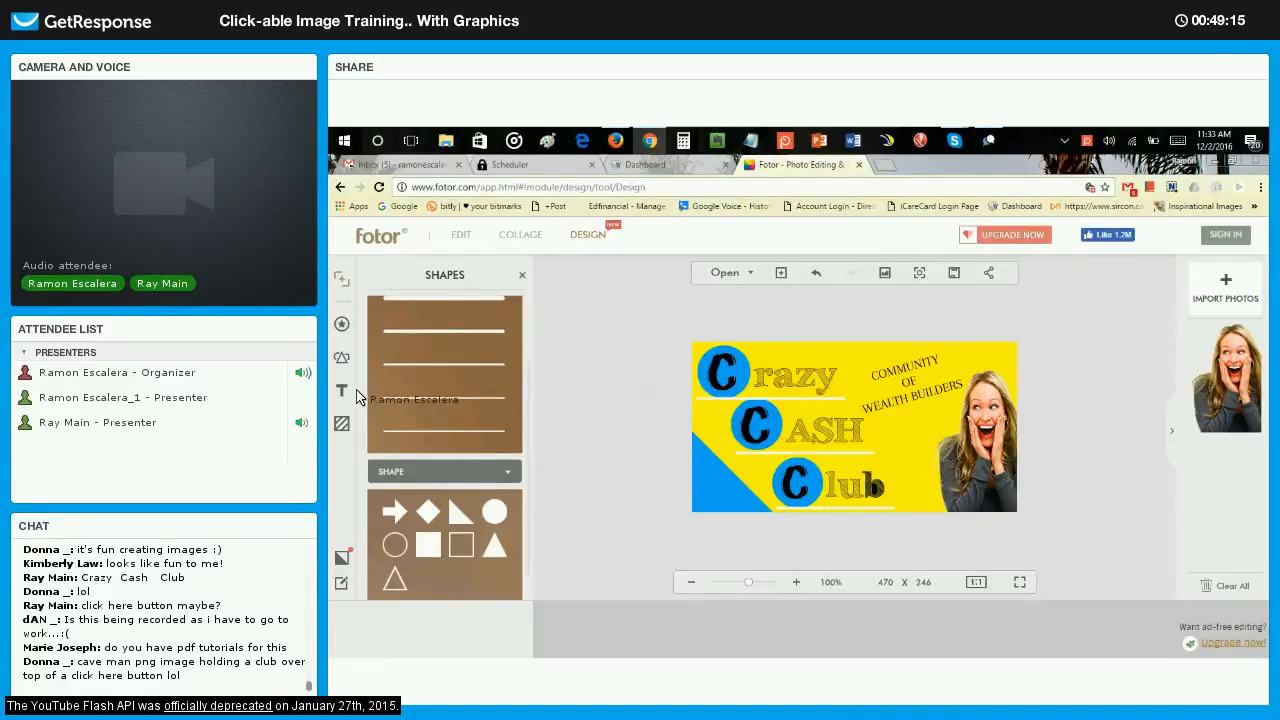
Add a text reading JOIN NOW, narrow its box to fit the words and color it white (FFFFFF).
click(862, 452)
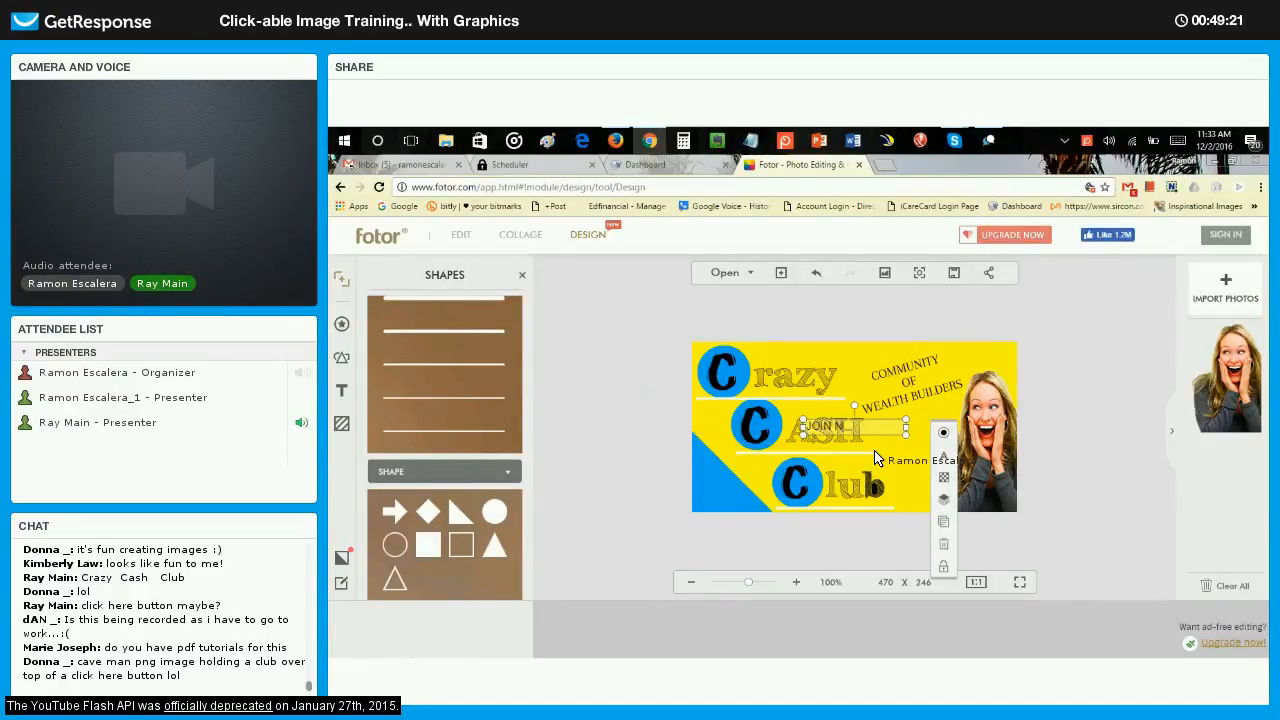
text(OW)
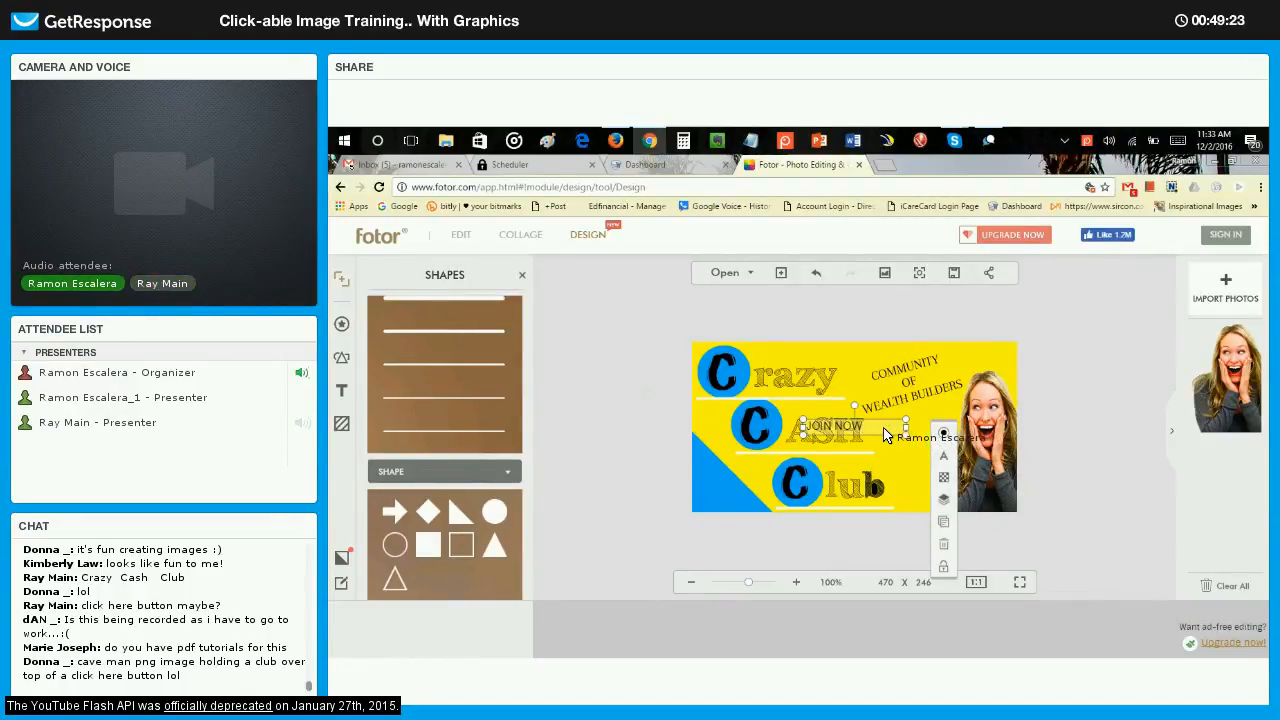
drag(884, 429, 850, 424)
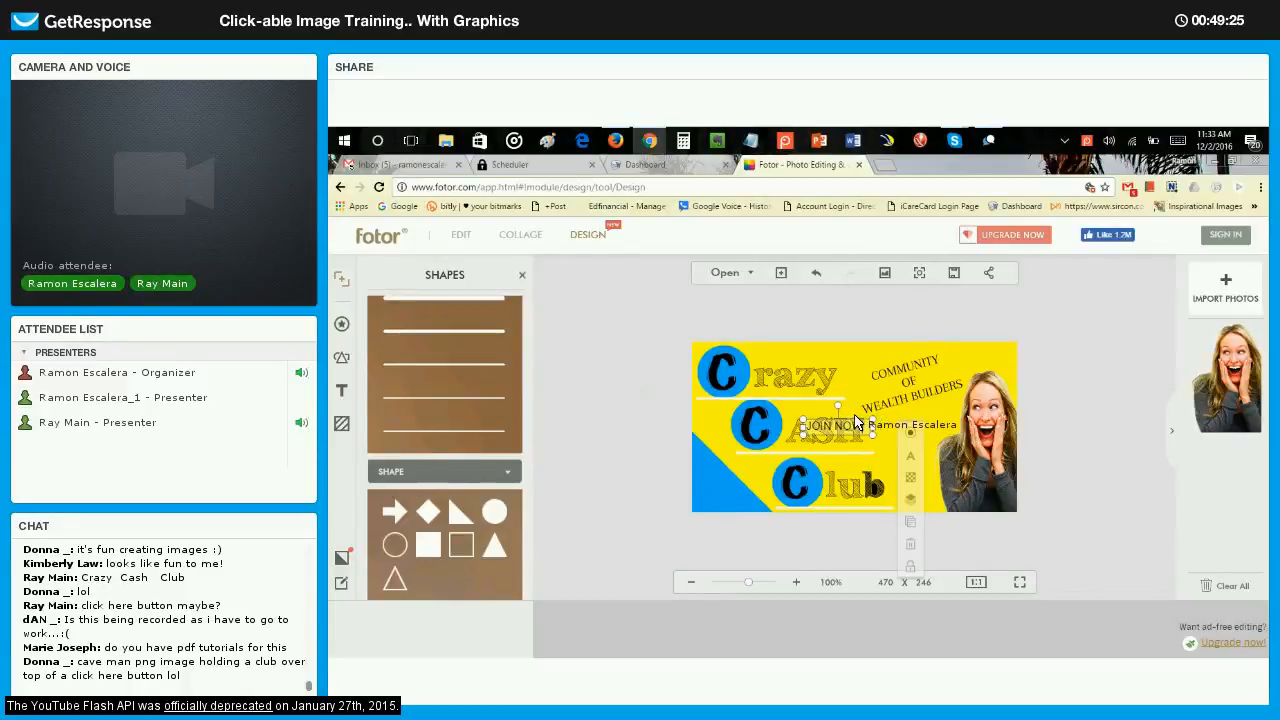
click(911, 434)
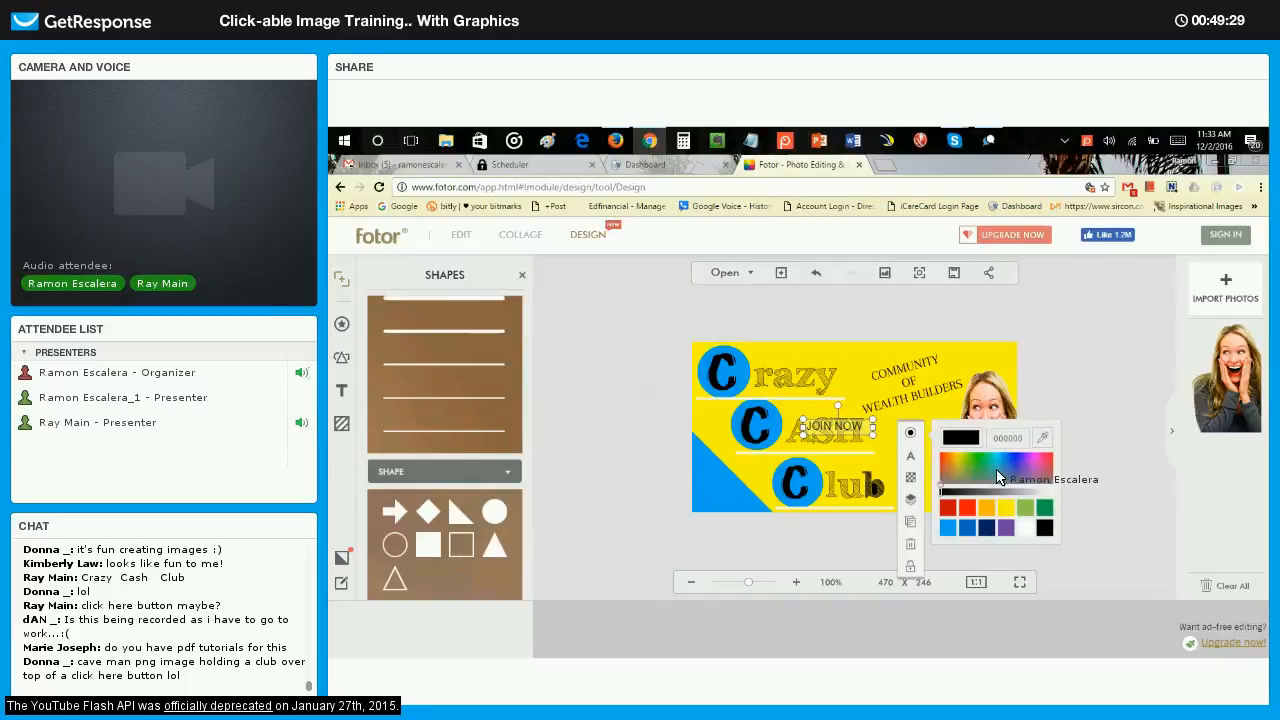
click(1025, 527)
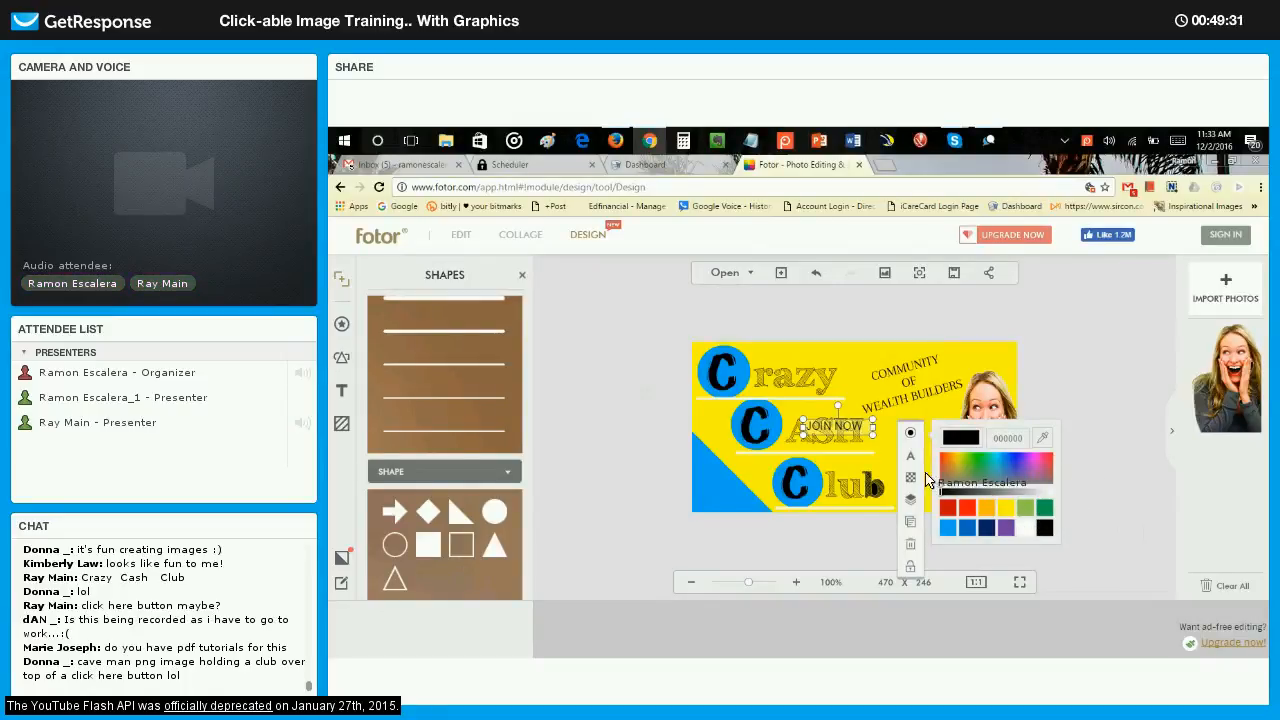
click(1044, 527)
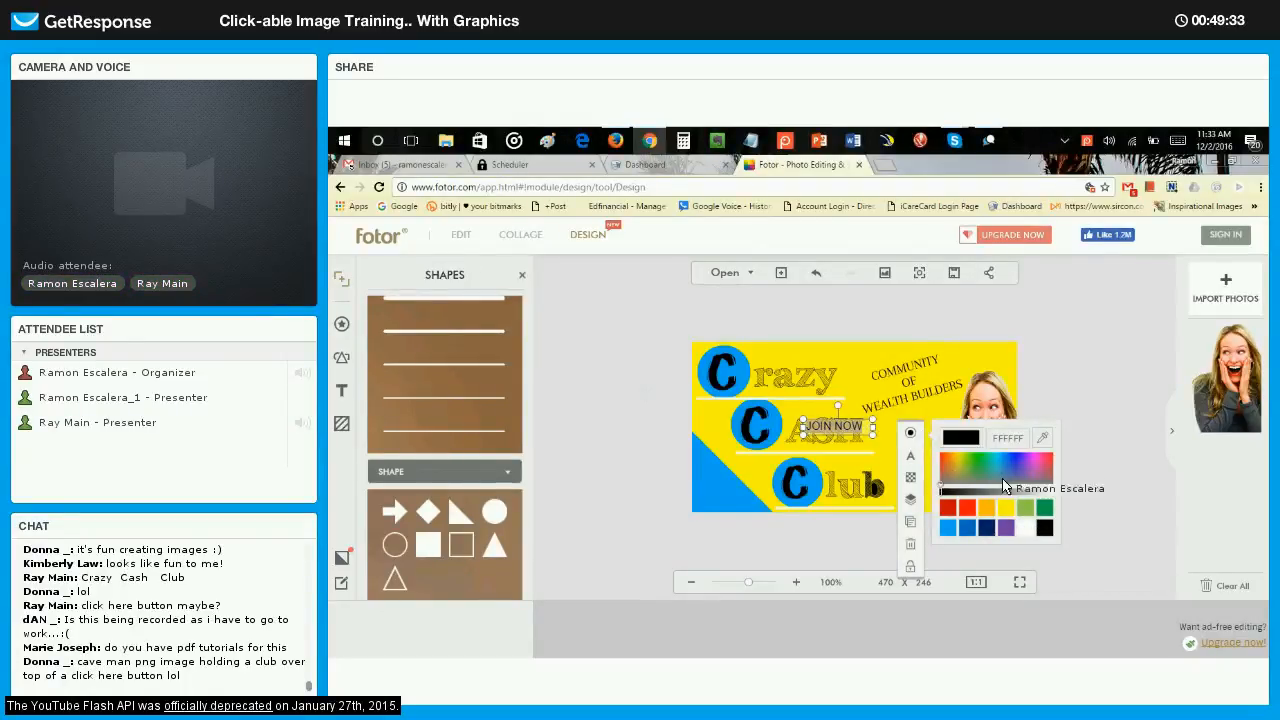
click(1025, 527)
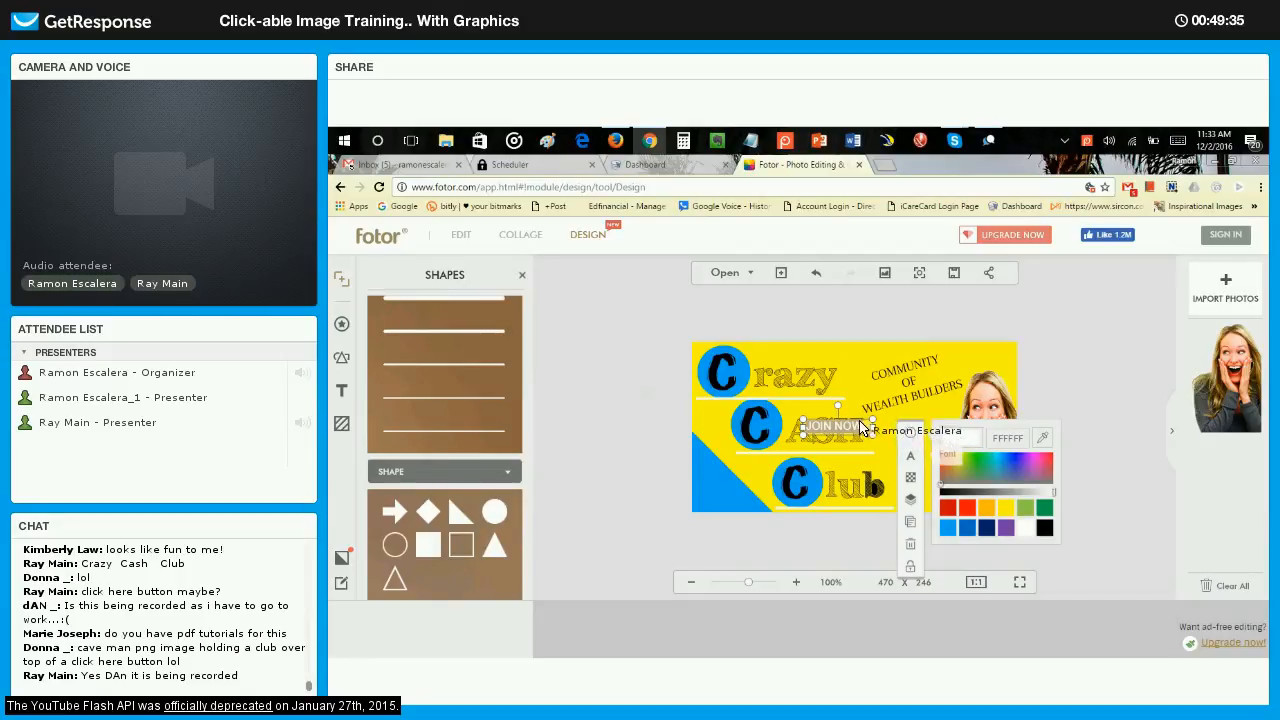
Rotate the JOIN NOW text to about 47° along the edge of the blue corner triangle and make it bold.
drag(839, 408, 736, 472)
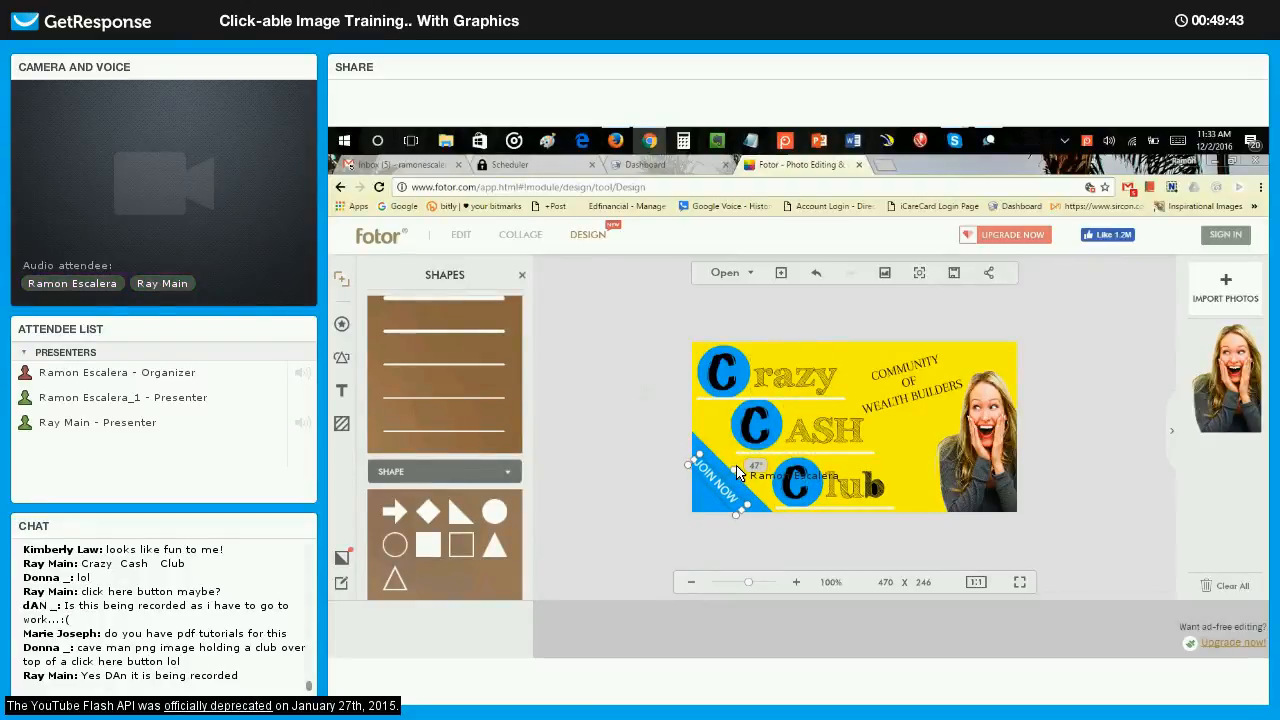
drag(721, 480, 766, 504)
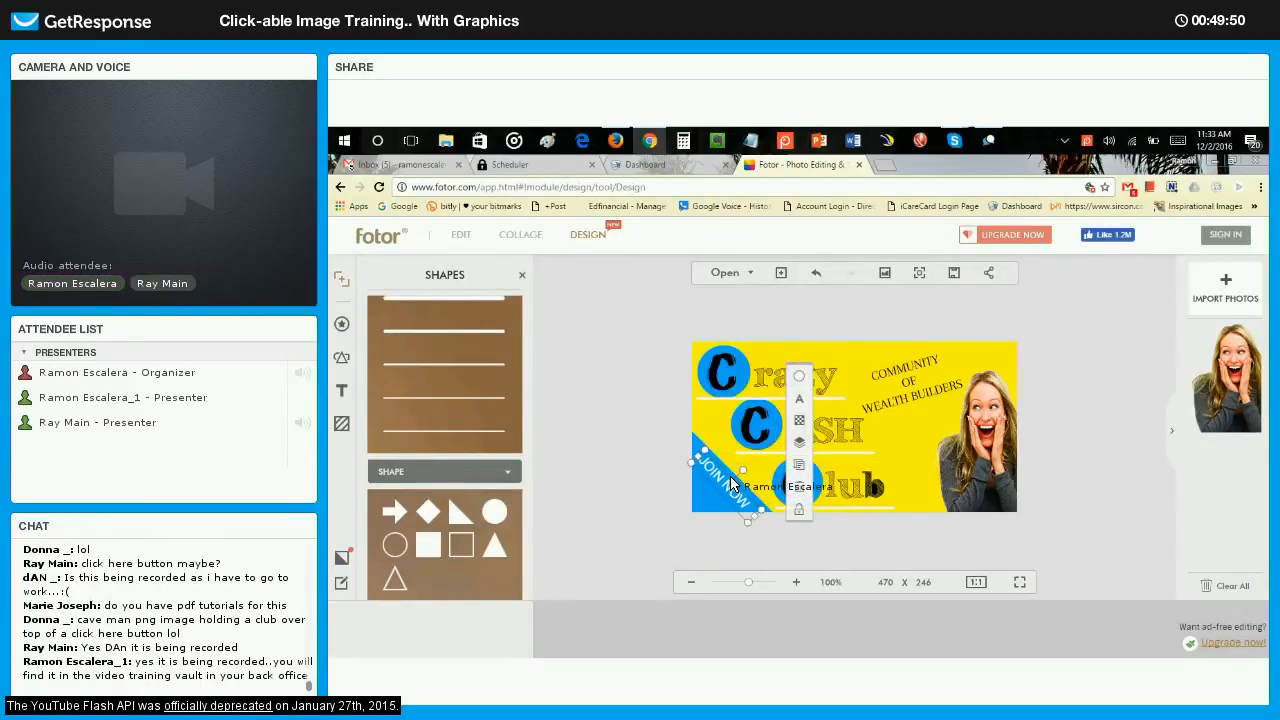
drag(730, 485, 729, 486)
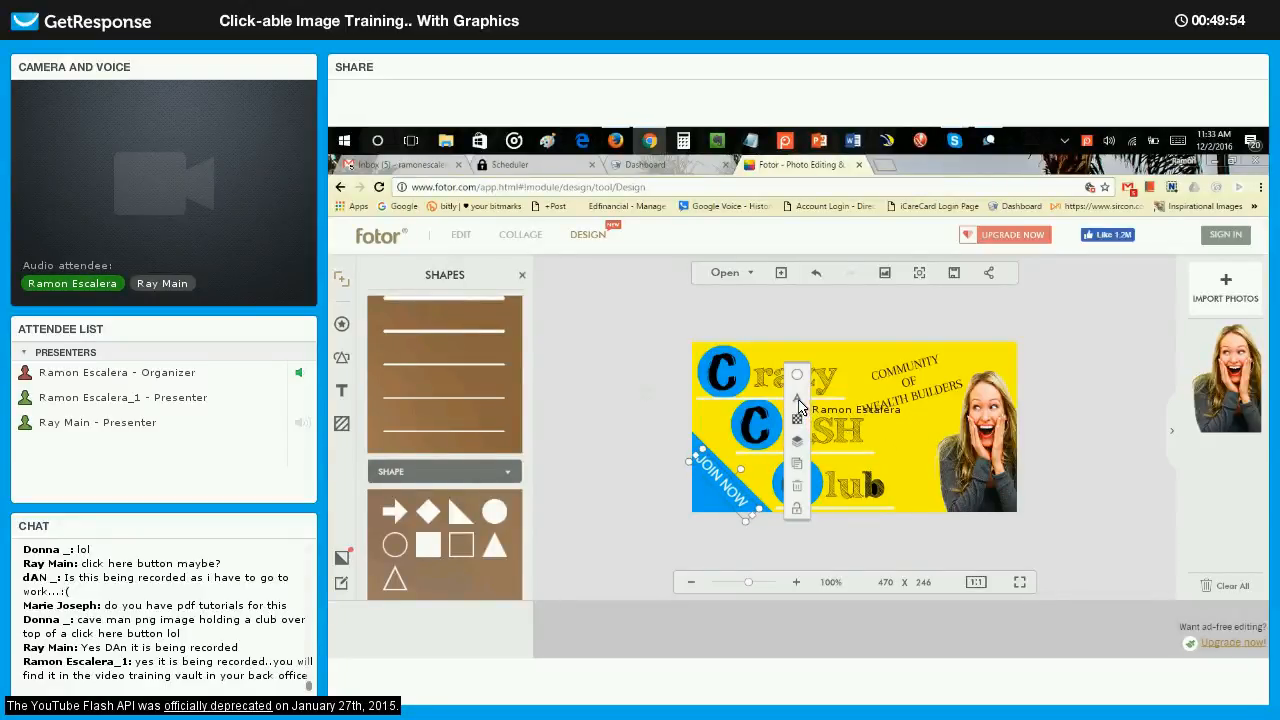
click(798, 399)
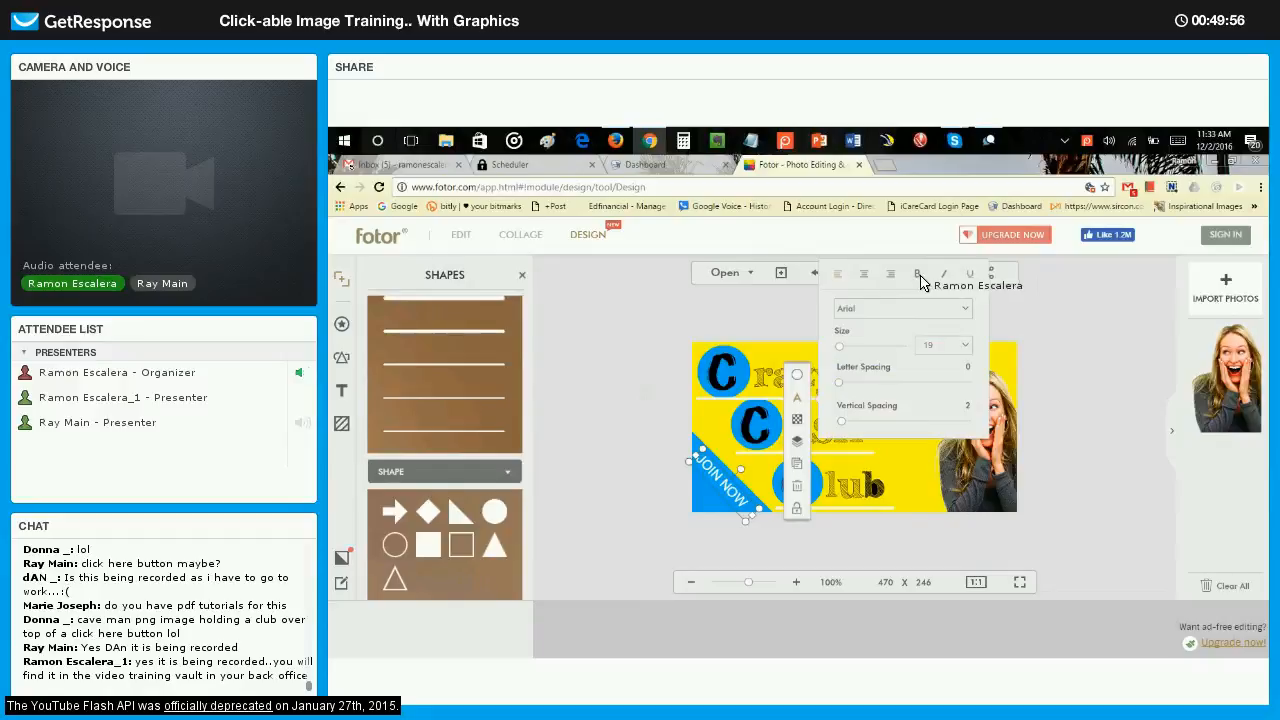
click(656, 373)
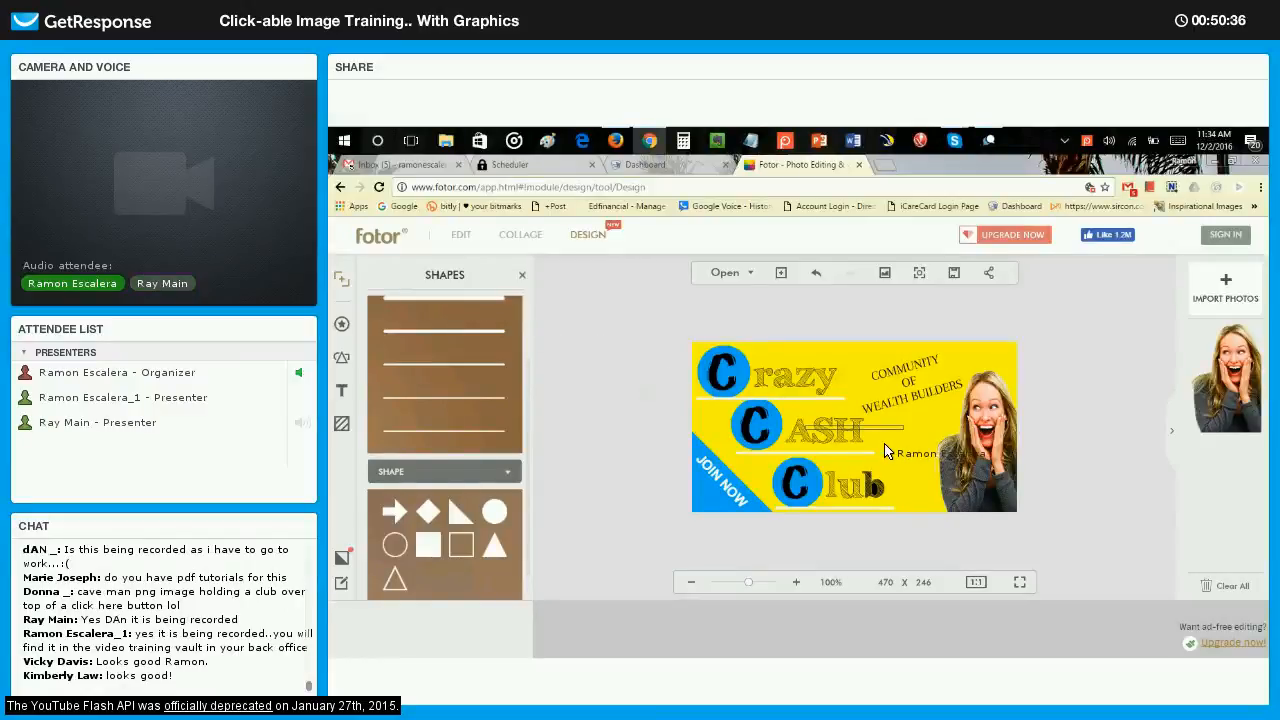
Color the new thick line white (FFFFFF), then shorten it and place it diagonally beneath JOIN NOW in the blue triangle.
click(942, 441)
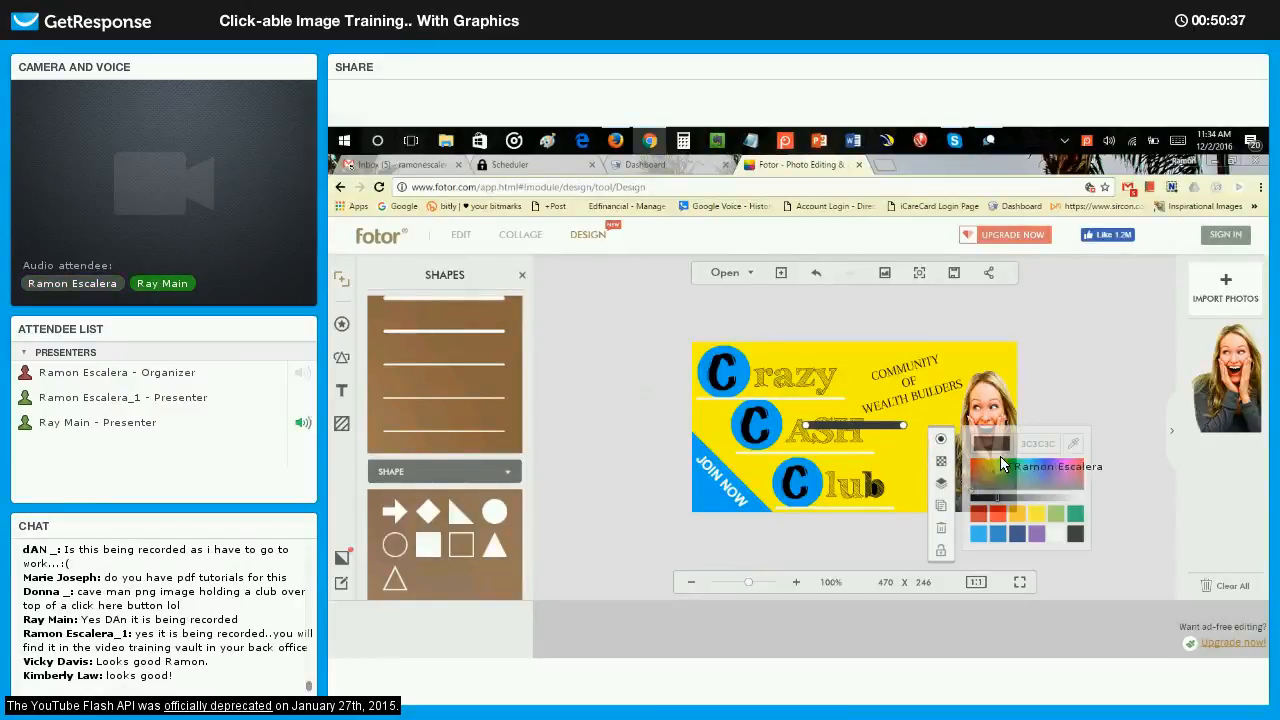
click(1056, 533)
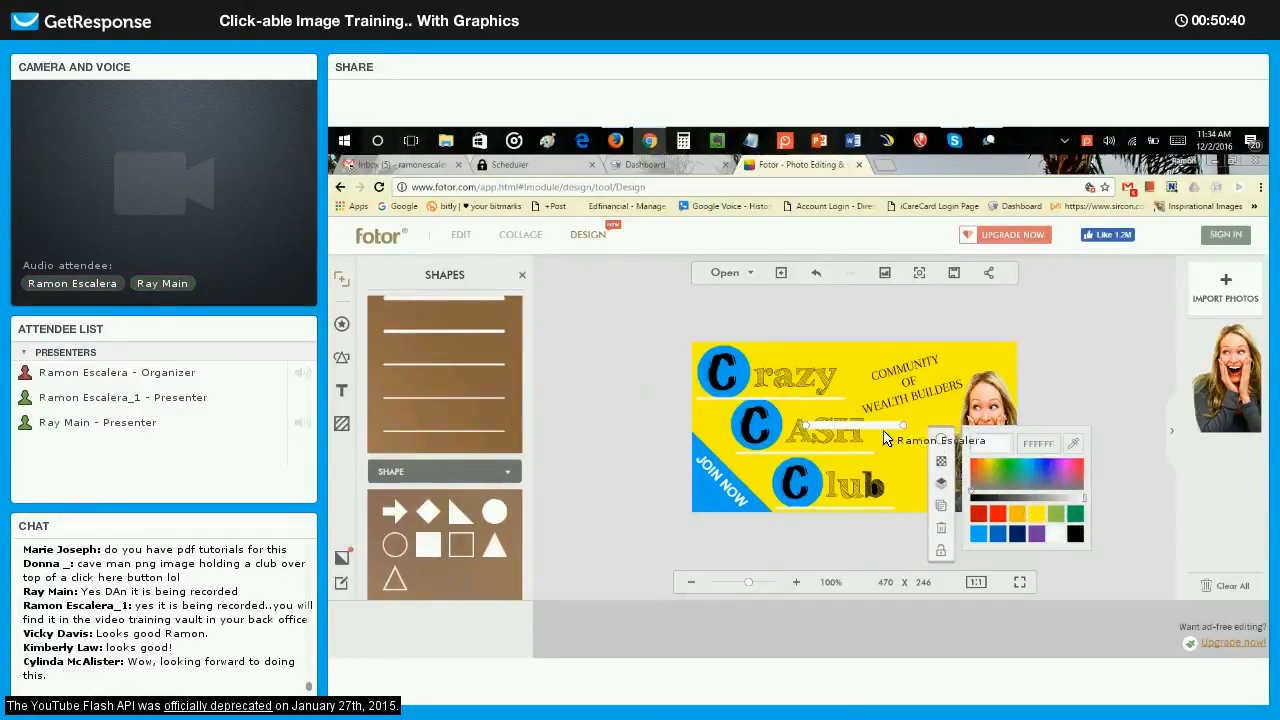
drag(906, 427, 729, 503)
drag(780, 437, 703, 478)
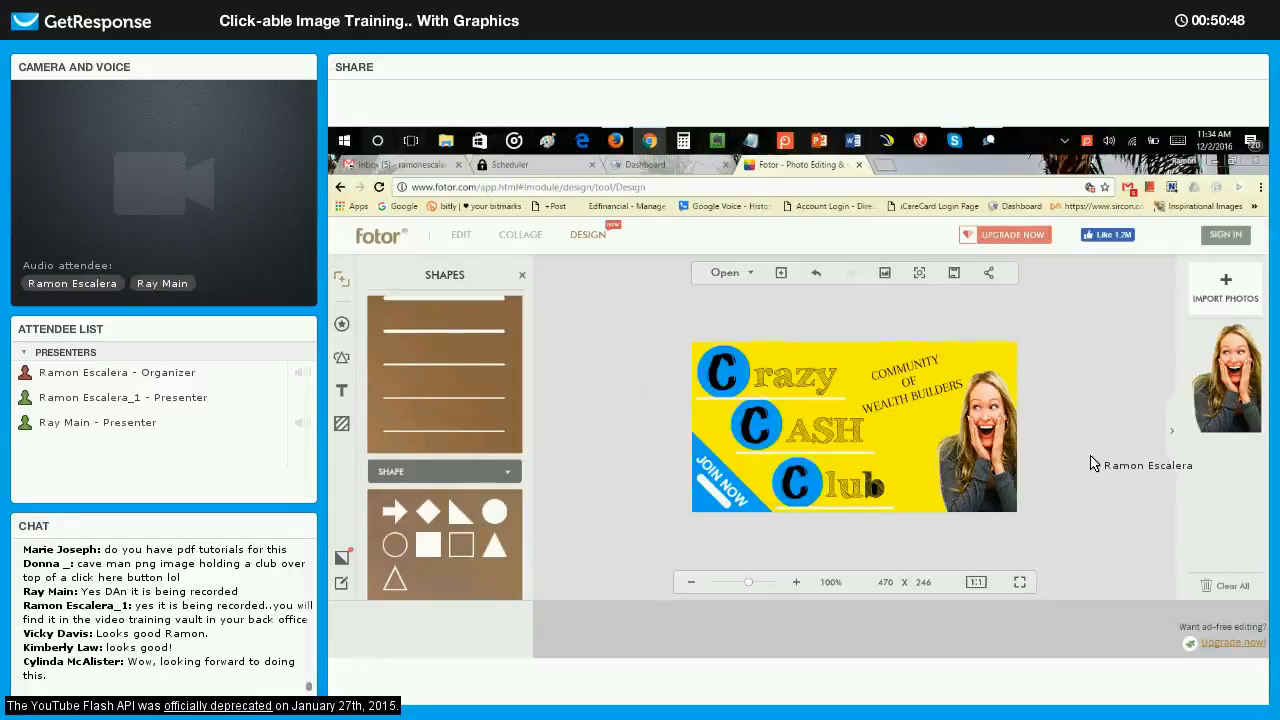
click(985, 402)
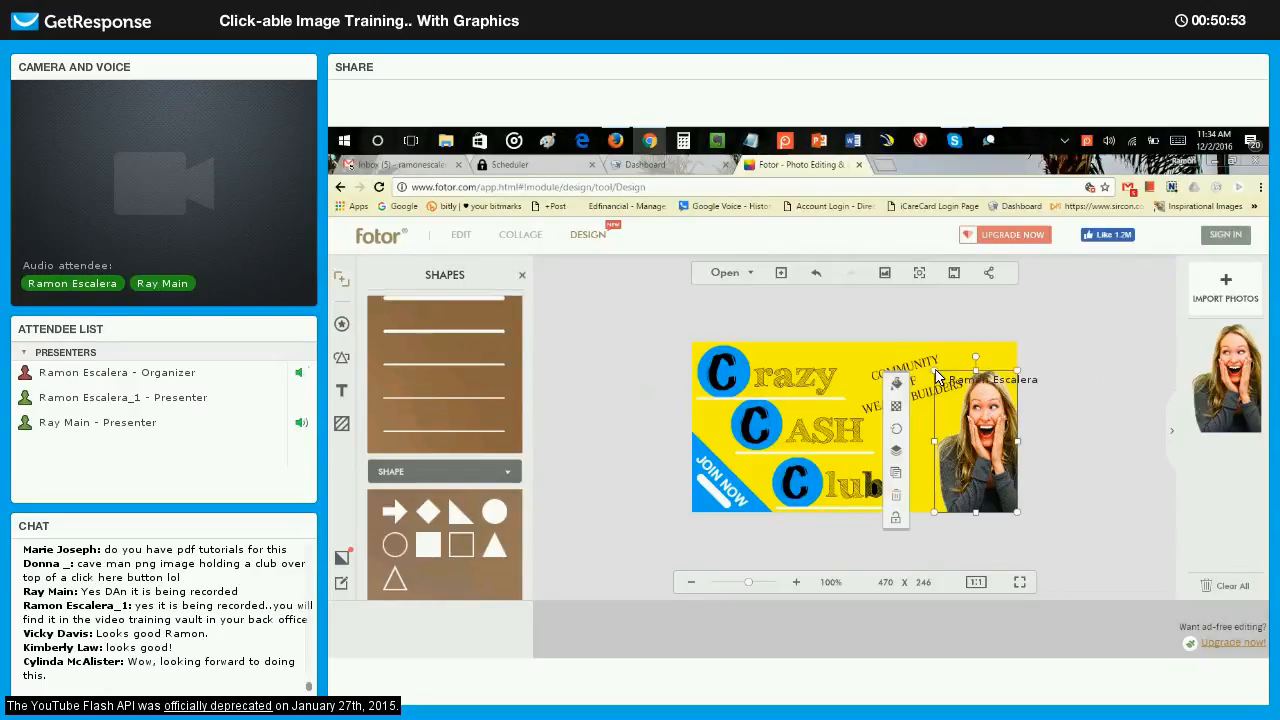
click(1080, 427)
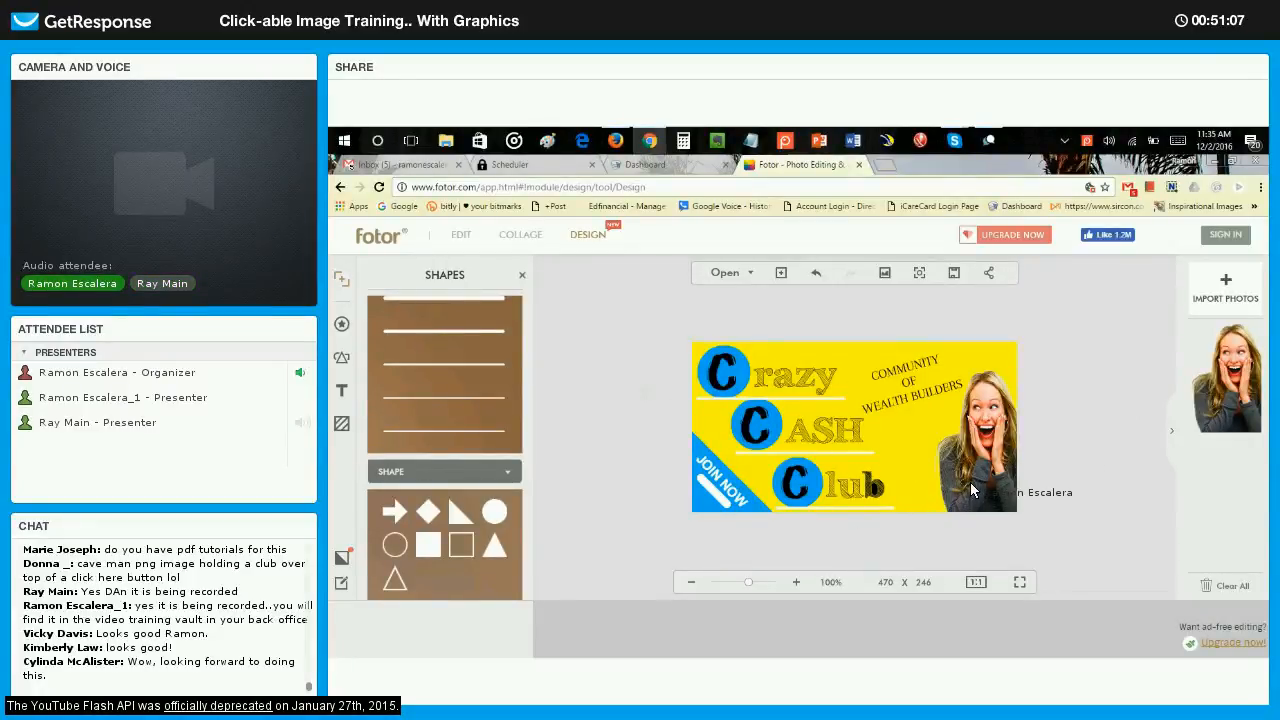
Replace the line under Club with an arrow line running horizontally from below the word to the blue JOIN NOW triangle.
click(820, 509)
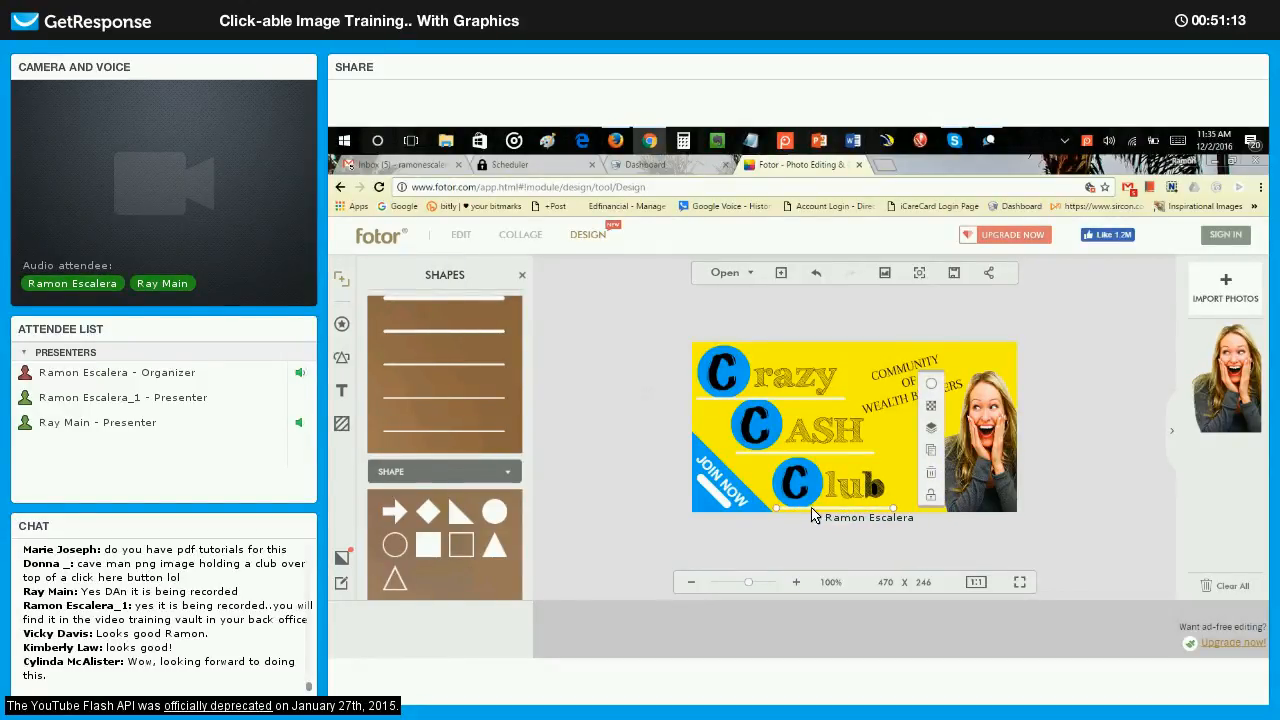
click(816, 514)
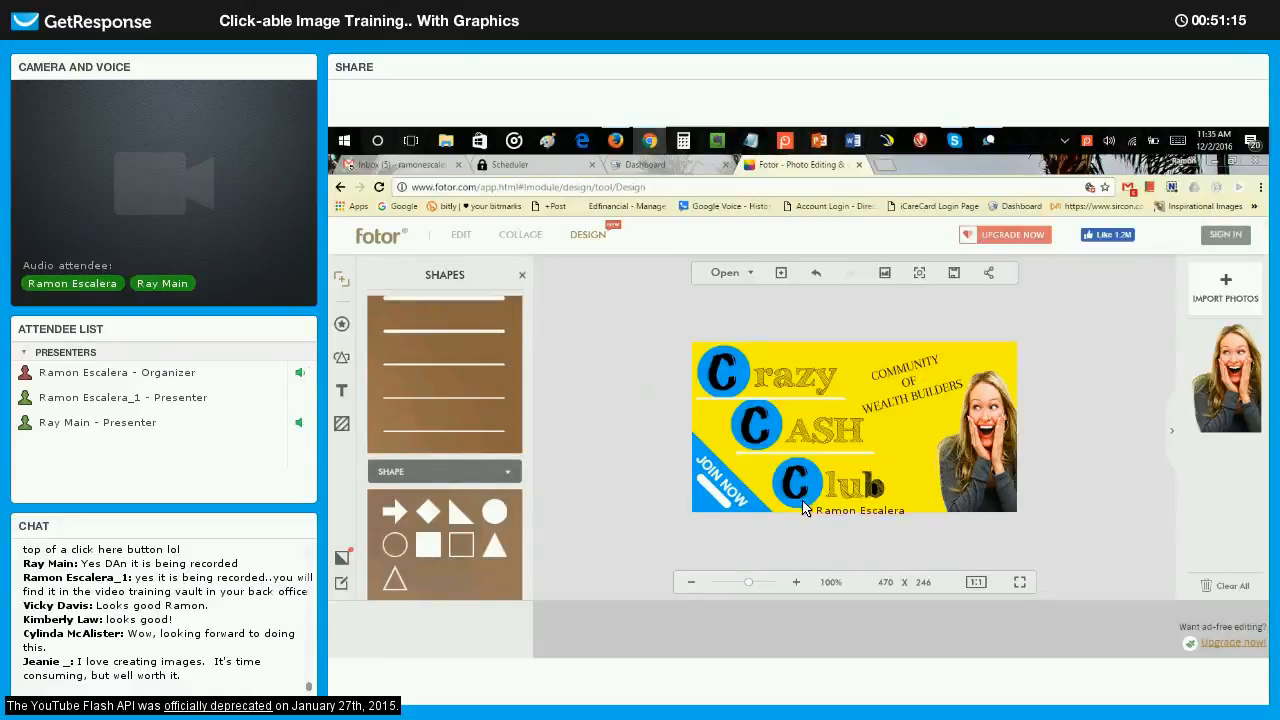
scroll(453, 354, up, 3)
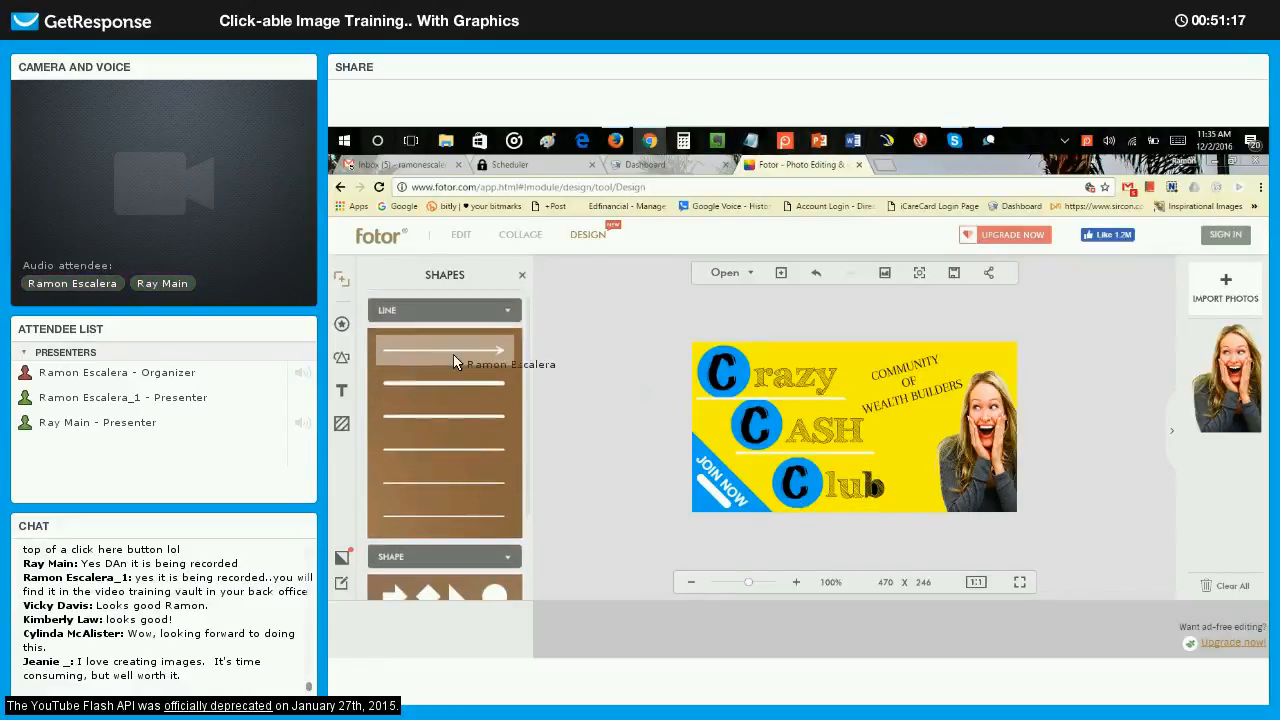
click(458, 352)
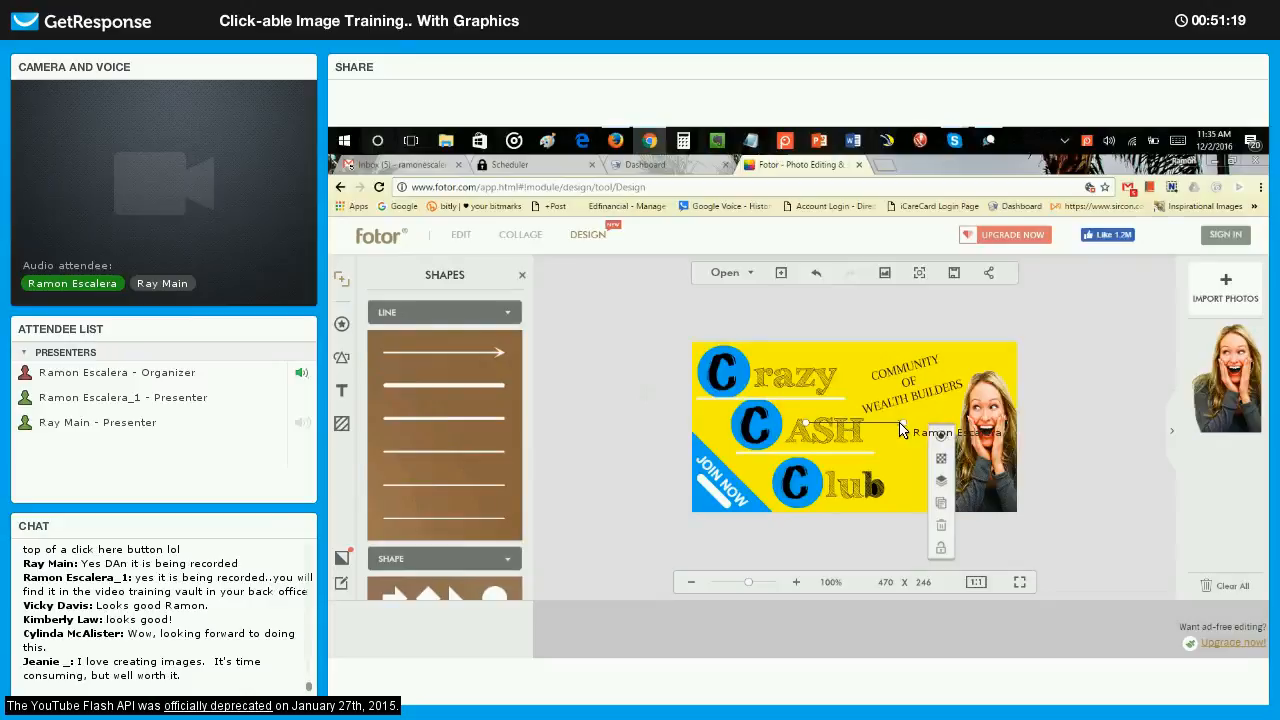
drag(752, 475, 723, 449)
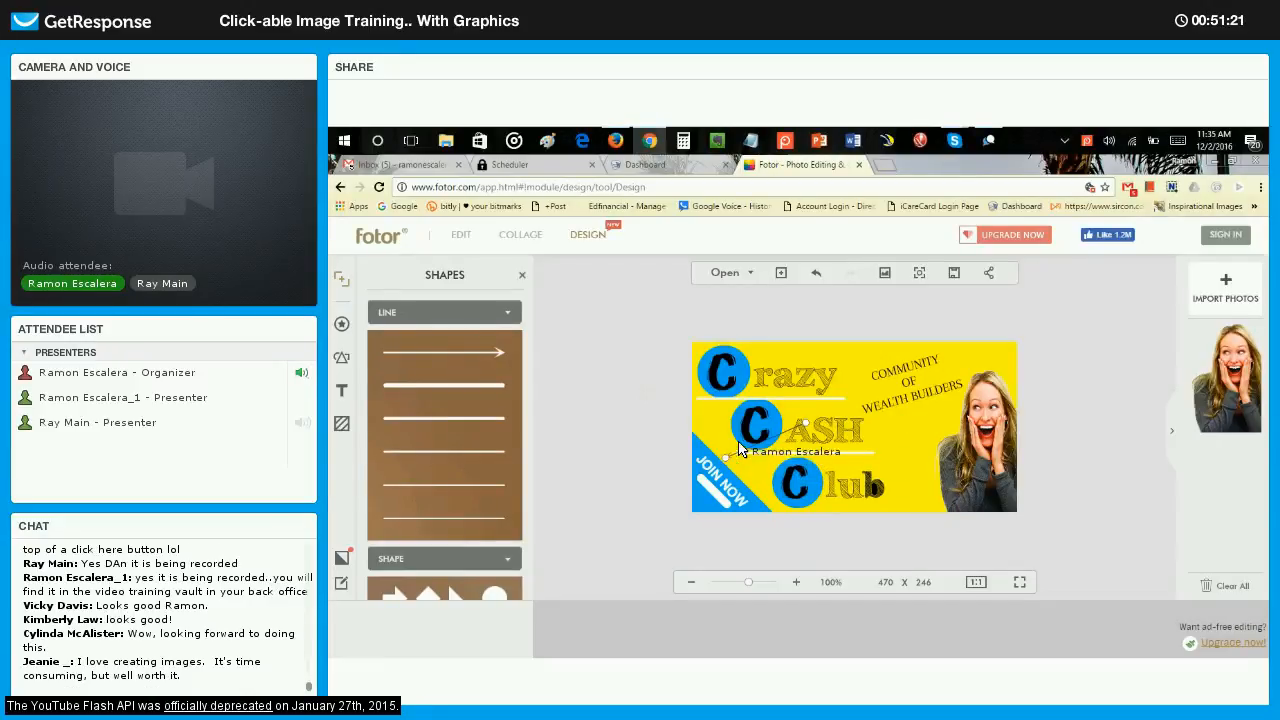
drag(805, 423, 900, 513)
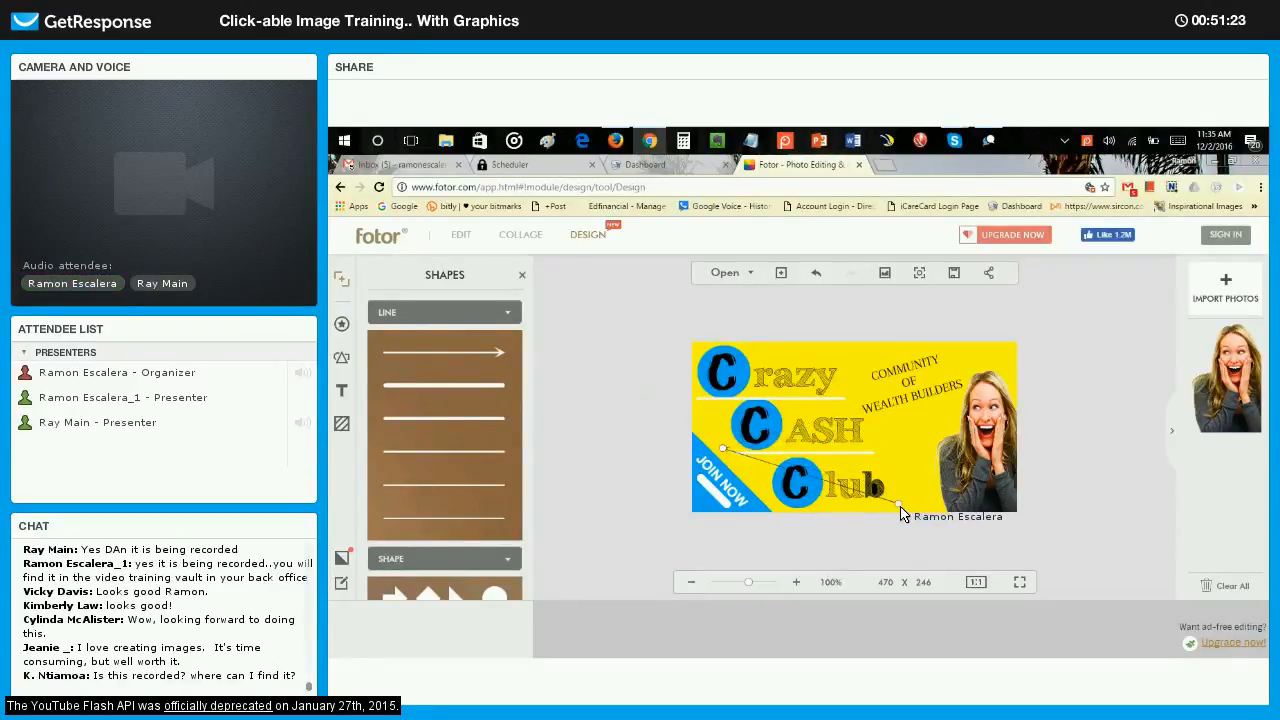
drag(725, 453, 773, 503)
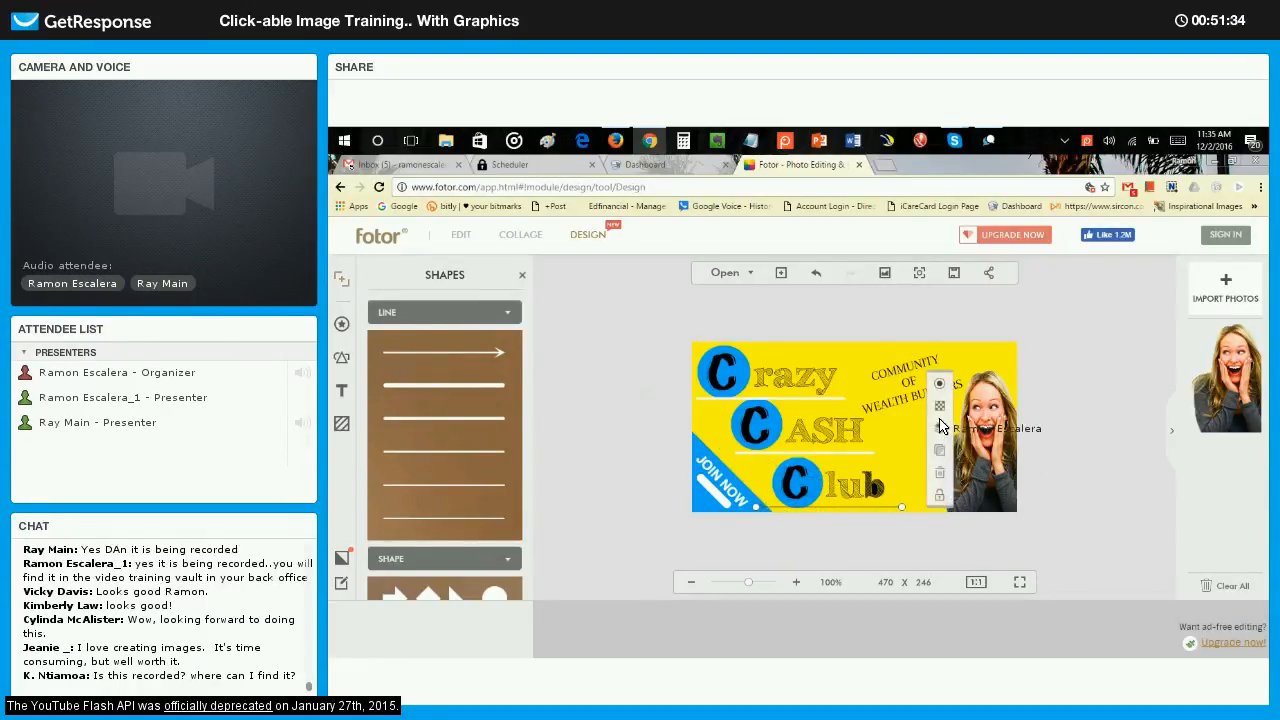
Color the arrow line under Club white.
click(939, 384)
click(1052, 480)
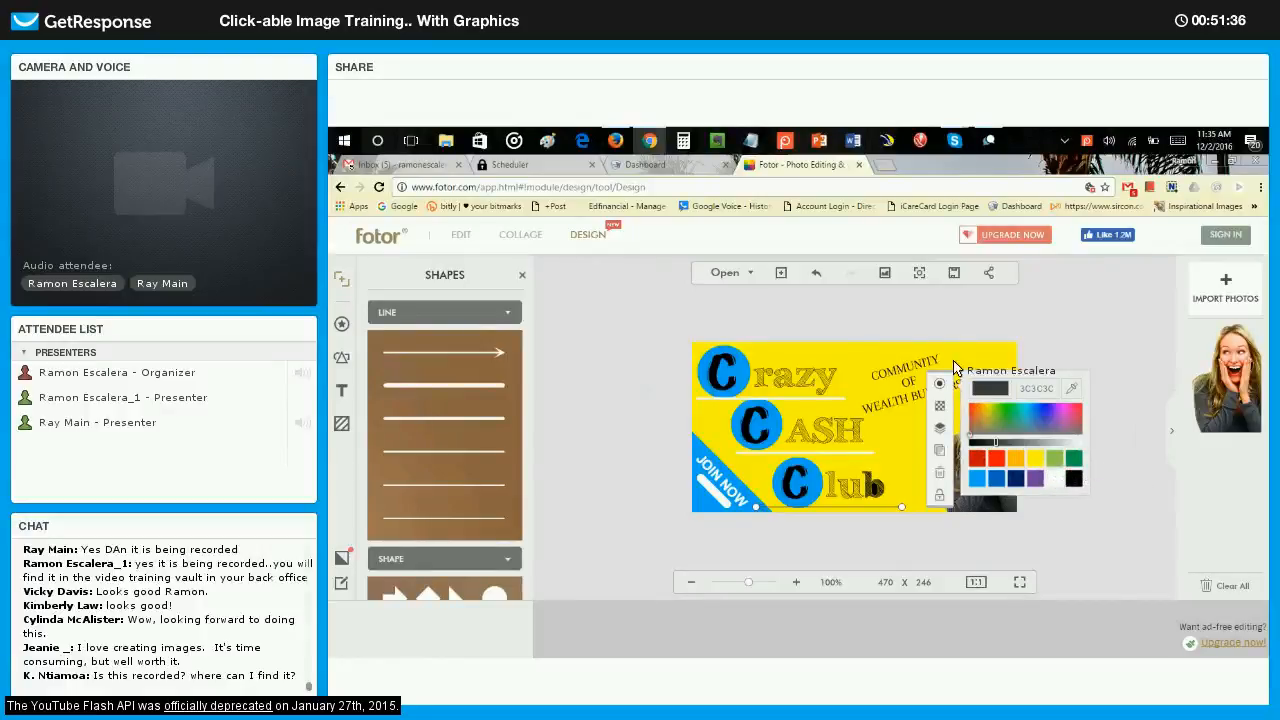
click(899, 317)
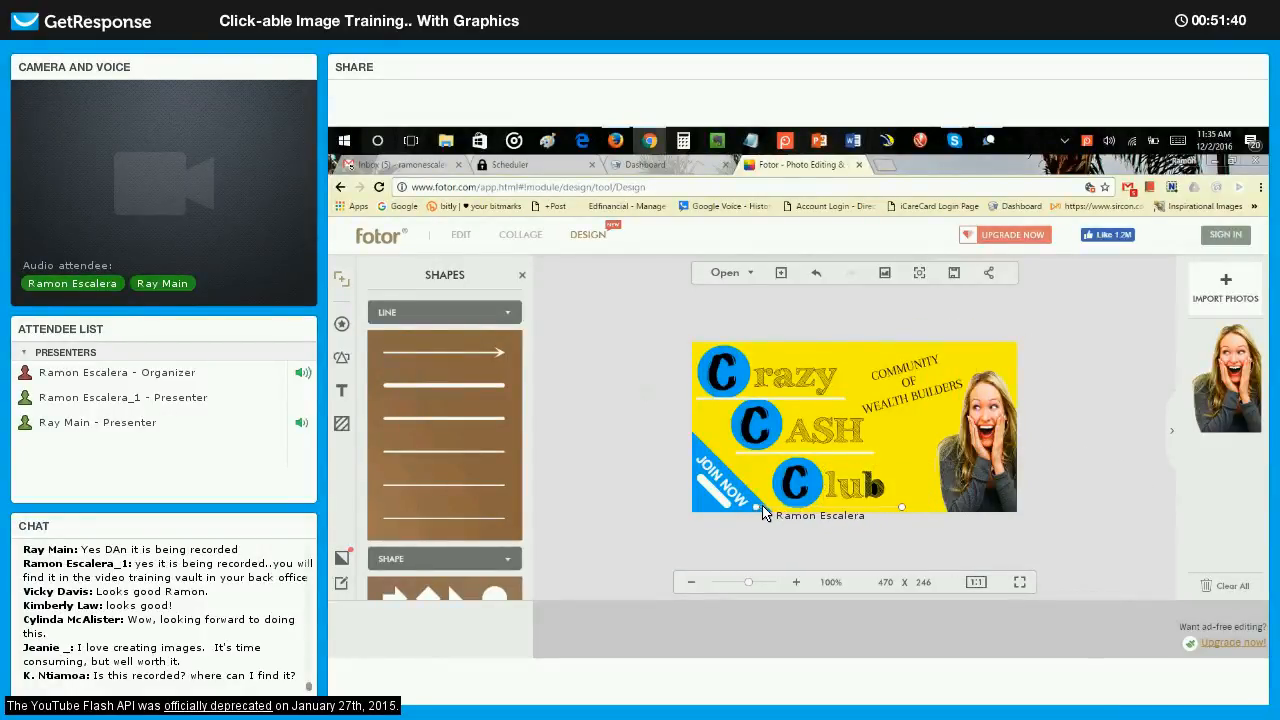
click(813, 509)
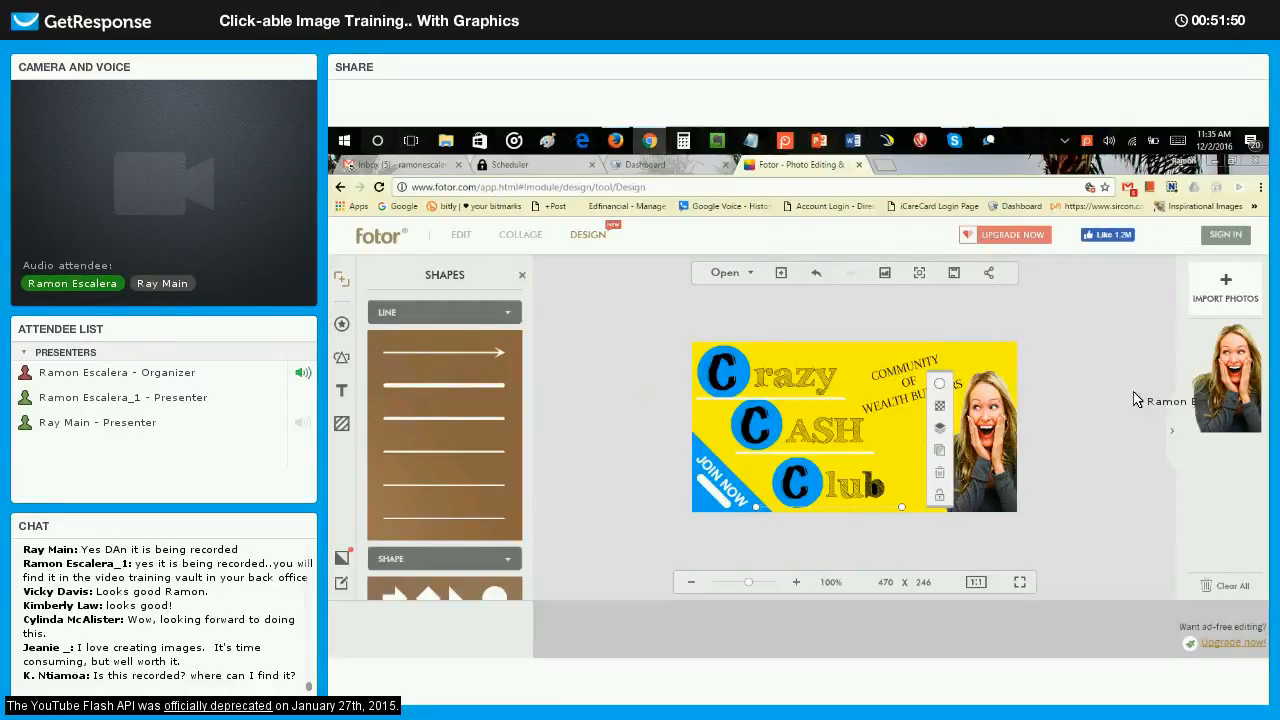
Import Arrow_comic_right_gray.png and try it on the graphic, then delete it from the canvas.
click(1225, 288)
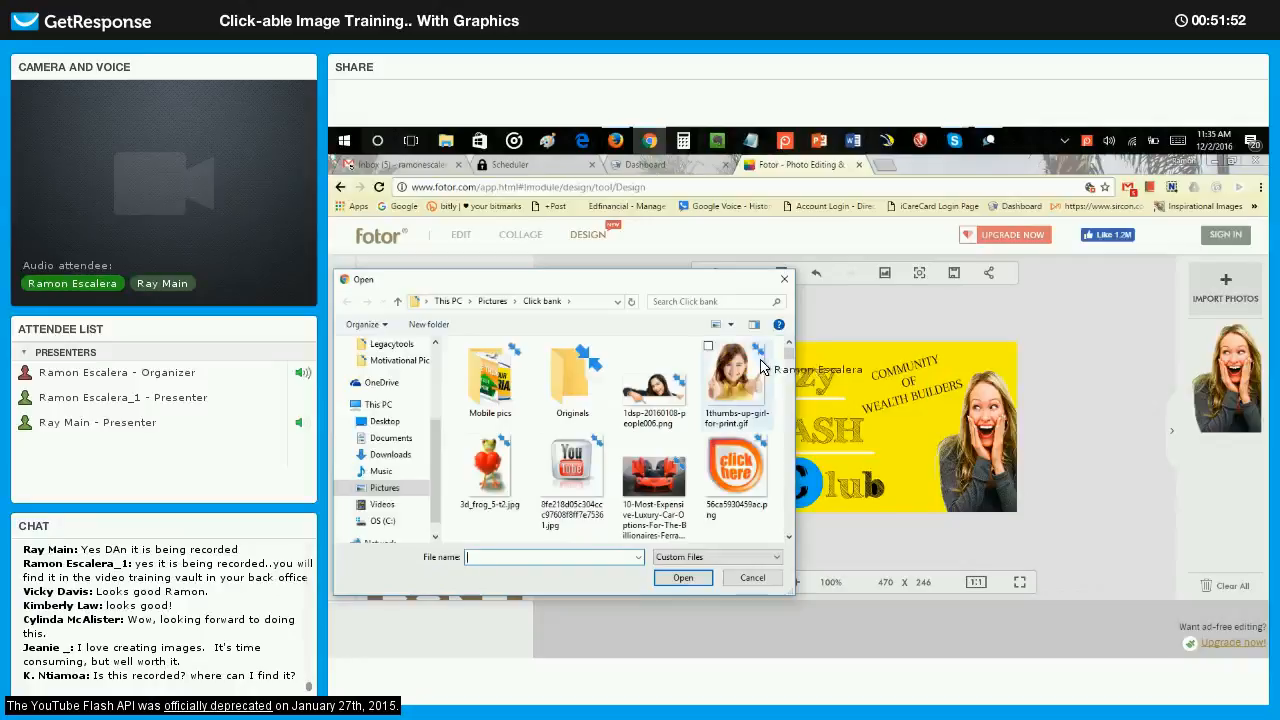
scroll(760, 368, down, 10)
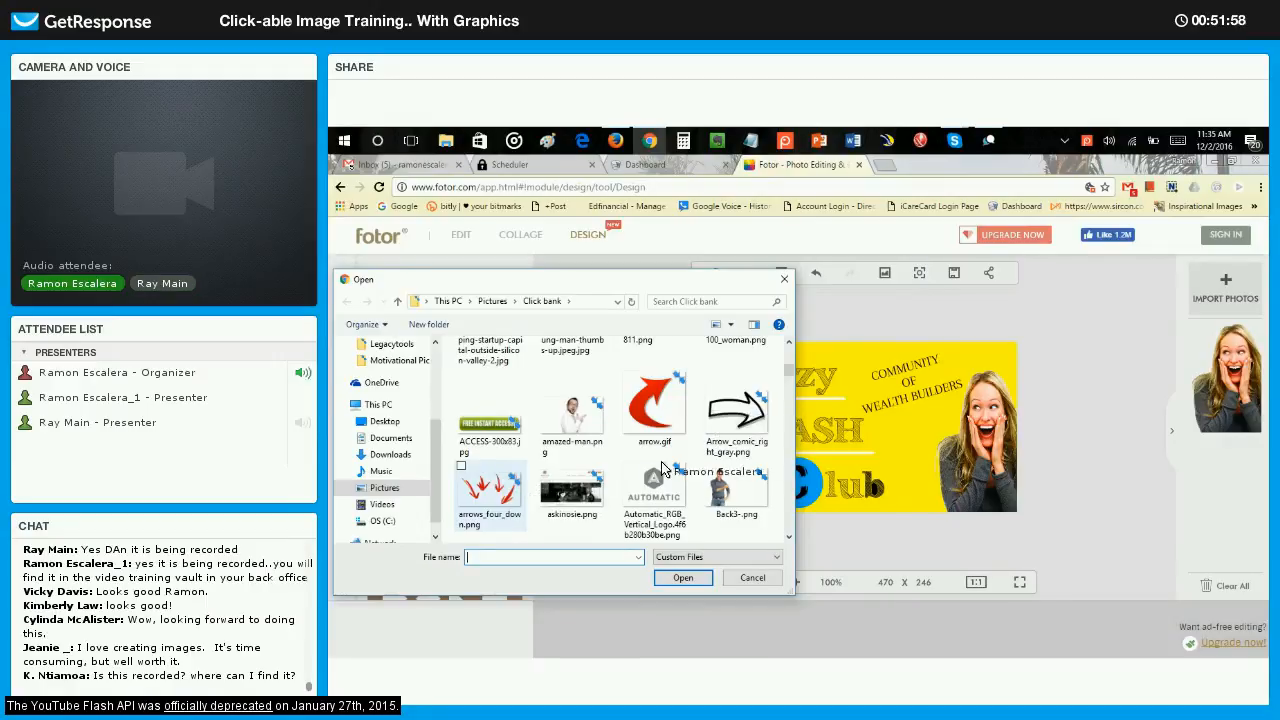
scroll(668, 458, down, 5)
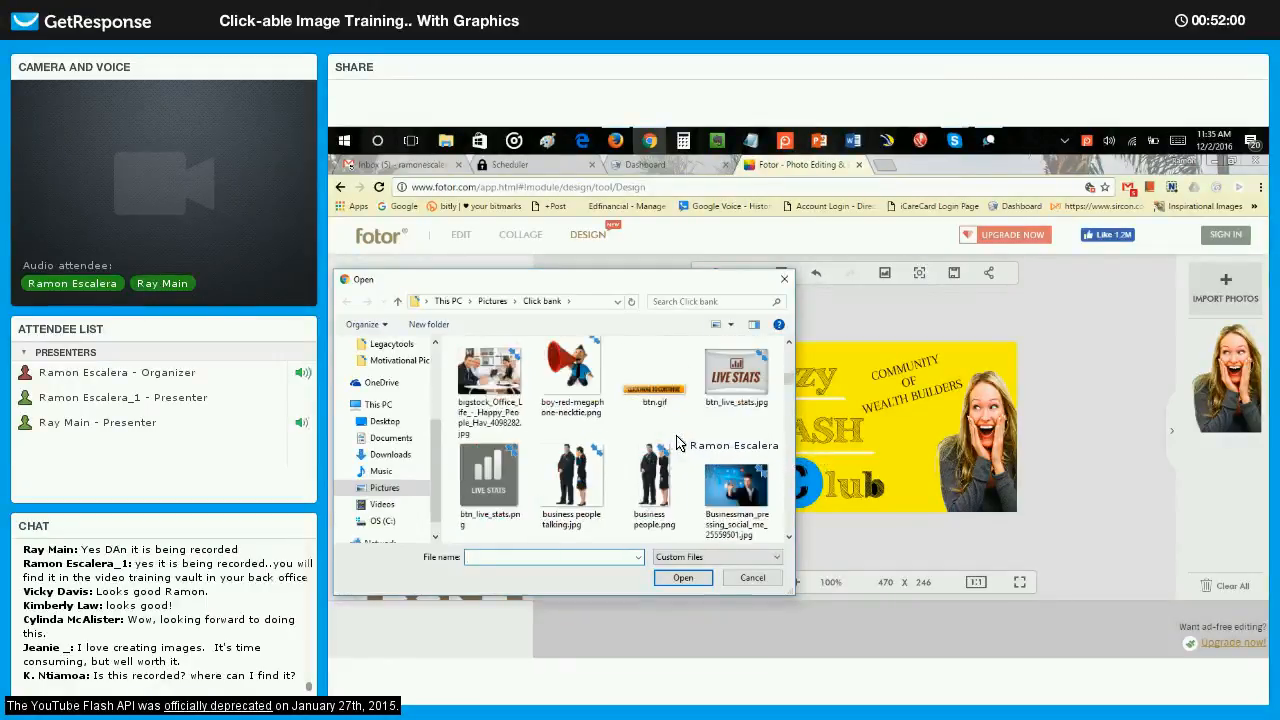
scroll(678, 442, down, 2)
scroll(676, 440, up, 7)
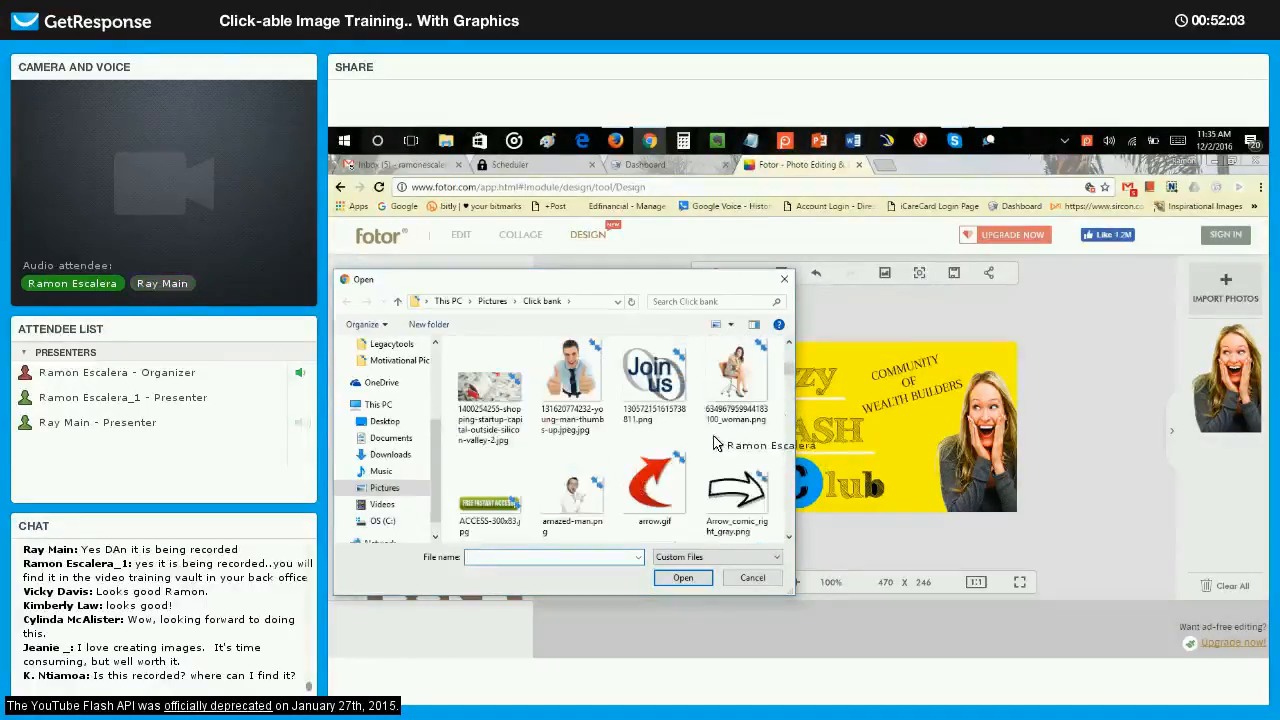
double_click(737, 490)
drag(1225, 347, 853, 390)
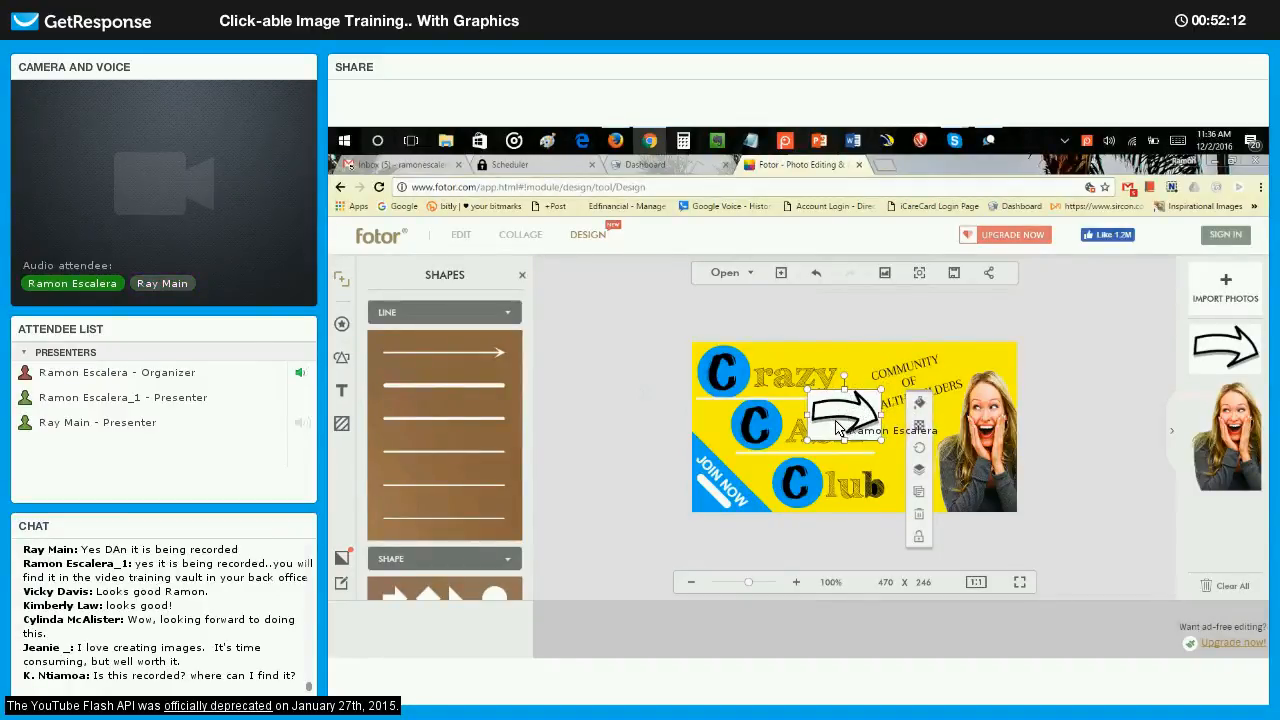
key(Delete)
Import arrow.gif and place it small and rotated above the blue corner triangle, pointing down at JOIN NOW.
click(1225, 290)
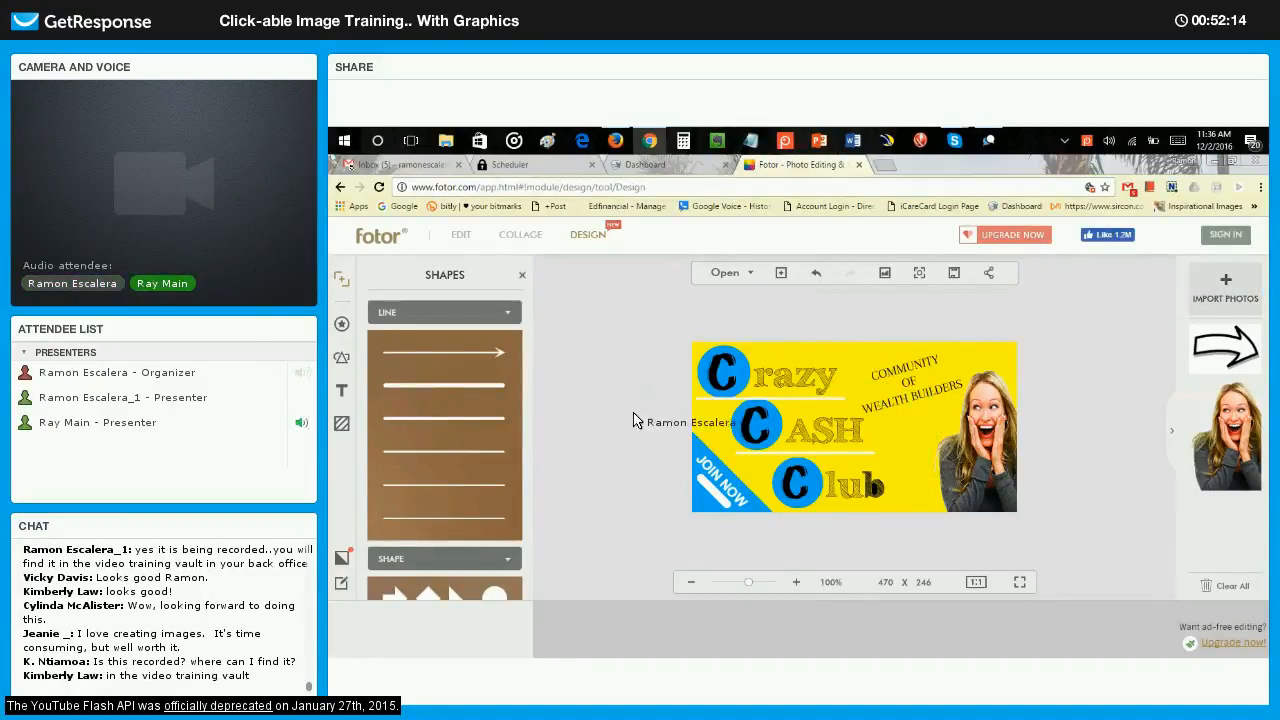
scroll(637, 428, down, 3)
scroll(640, 426, down, 5)
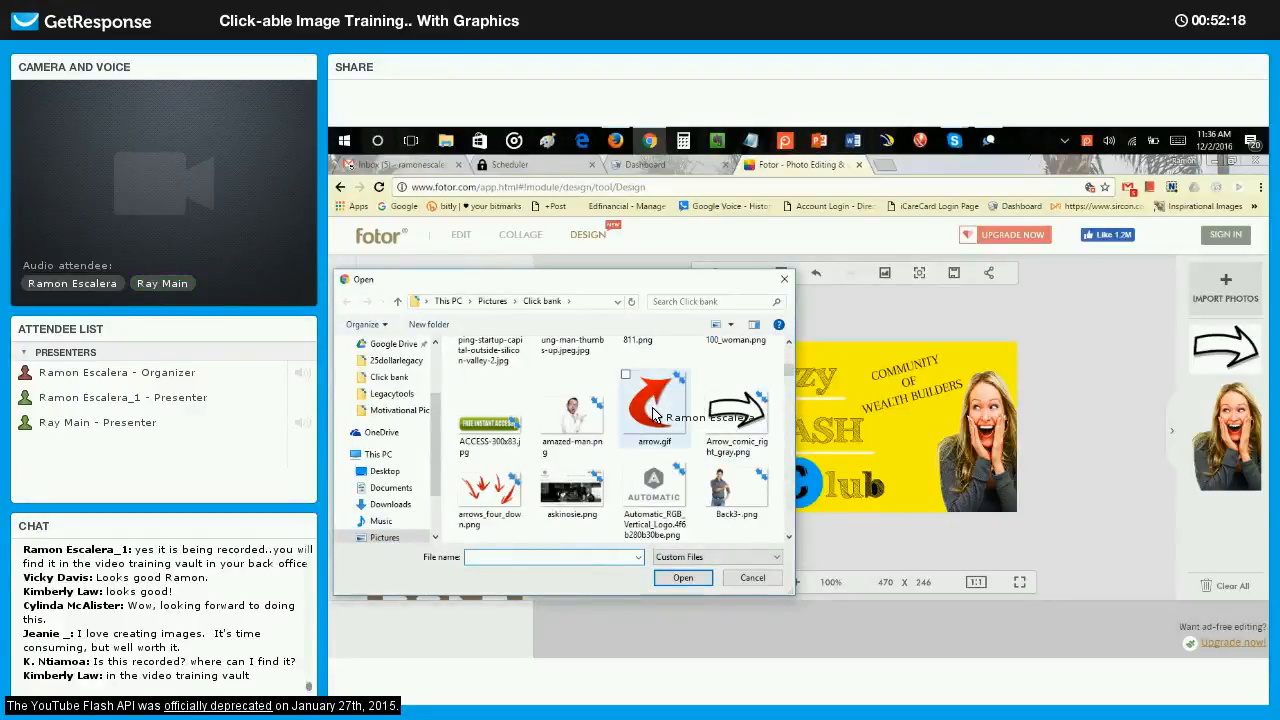
double_click(653, 408)
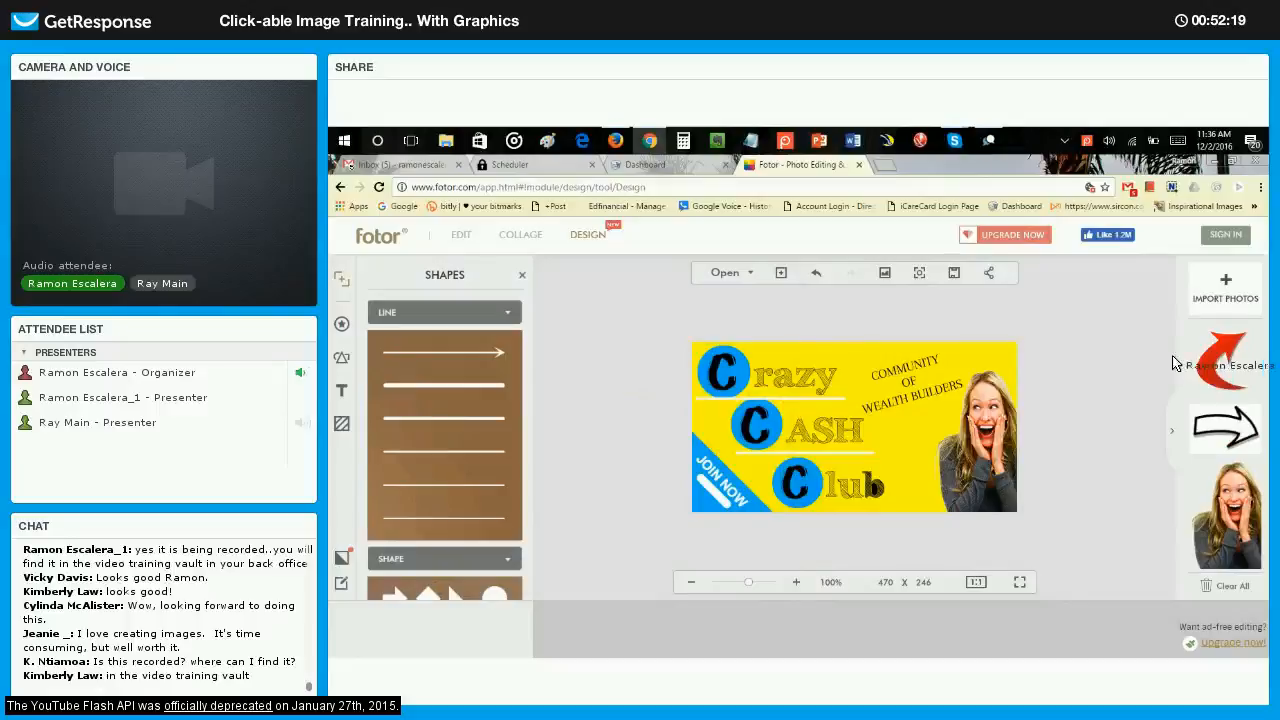
drag(1198, 362, 718, 449)
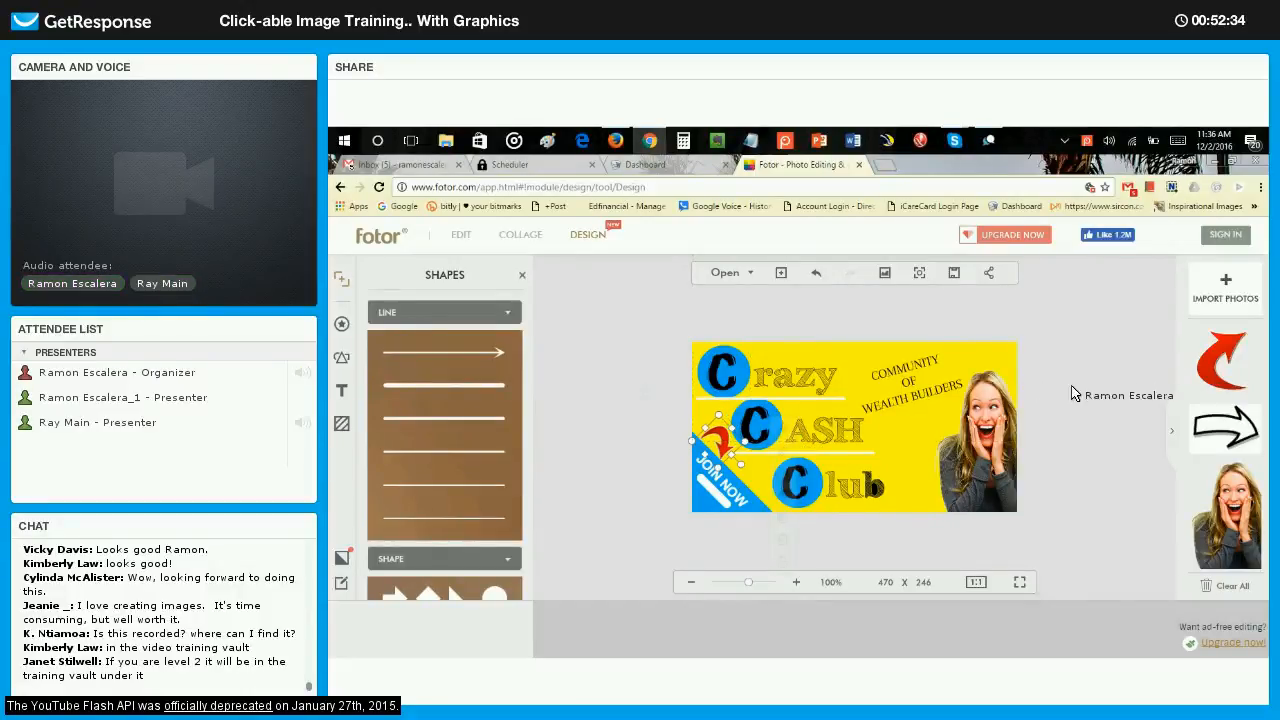
click(1050, 443)
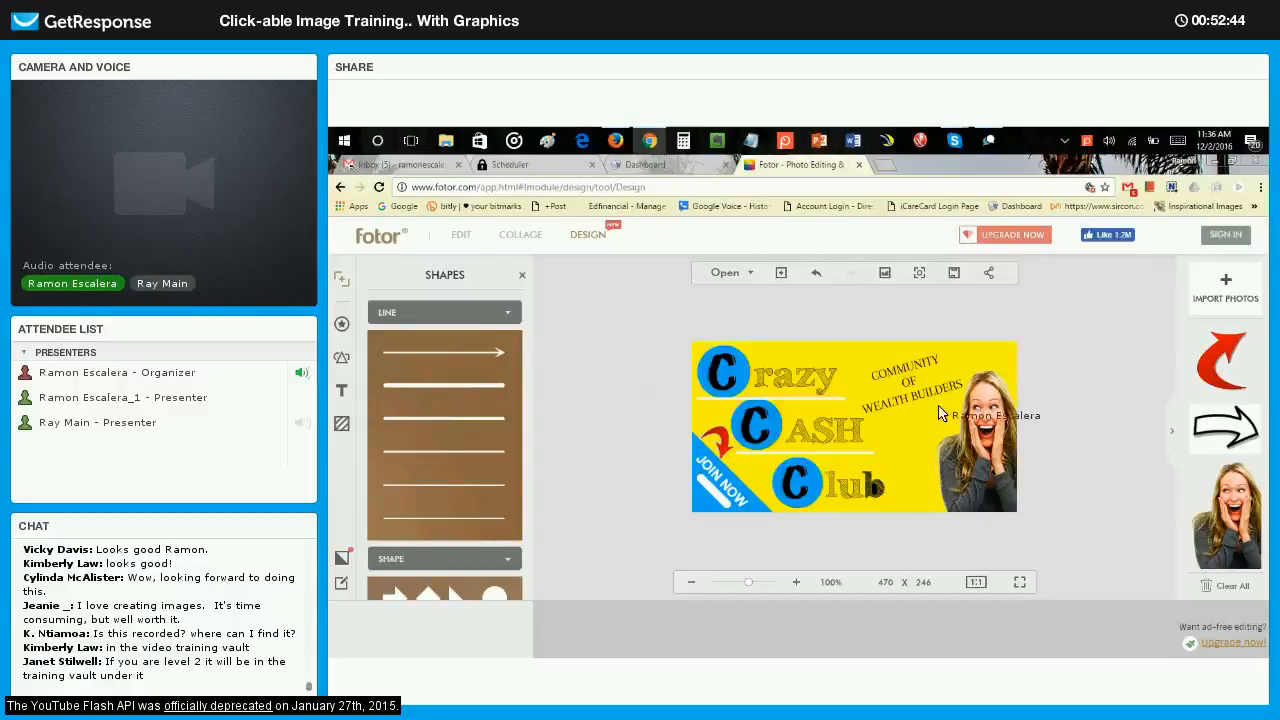
Change the font of the whole COMMUNITY OF WEALTH BUILDERS tagline to Archistico.
click(870, 410)
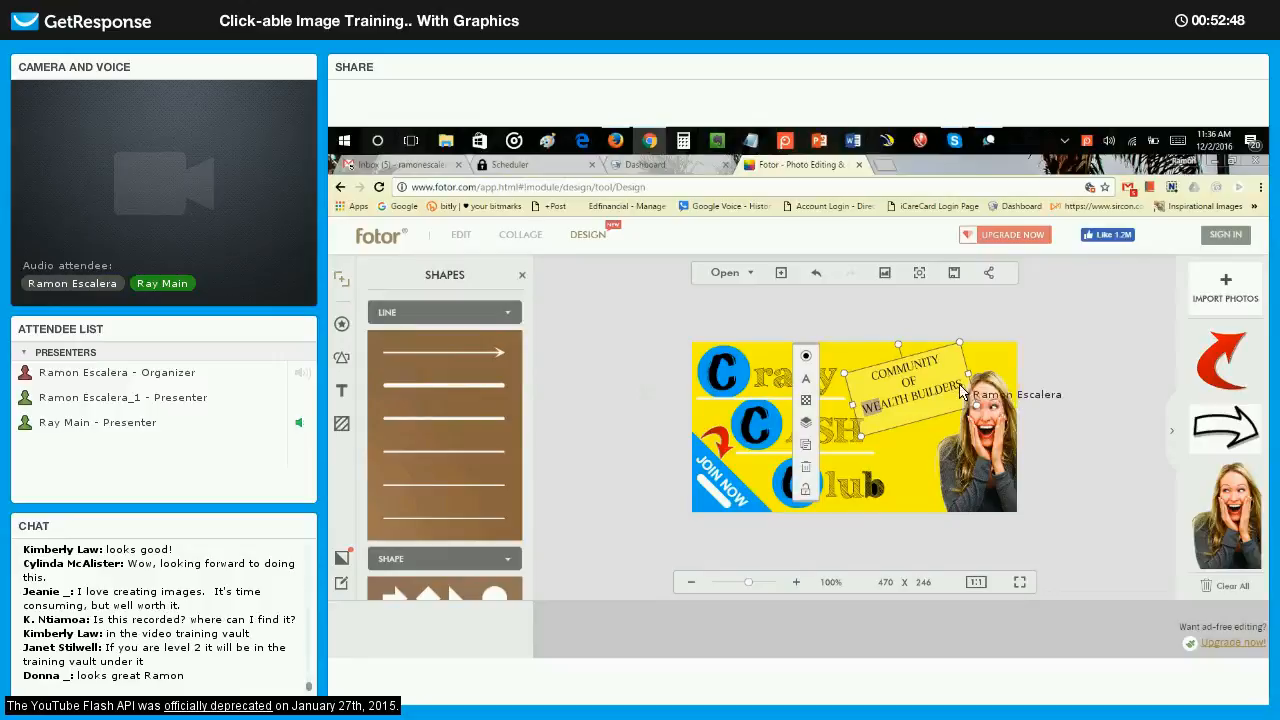
drag(956, 397, 857, 378)
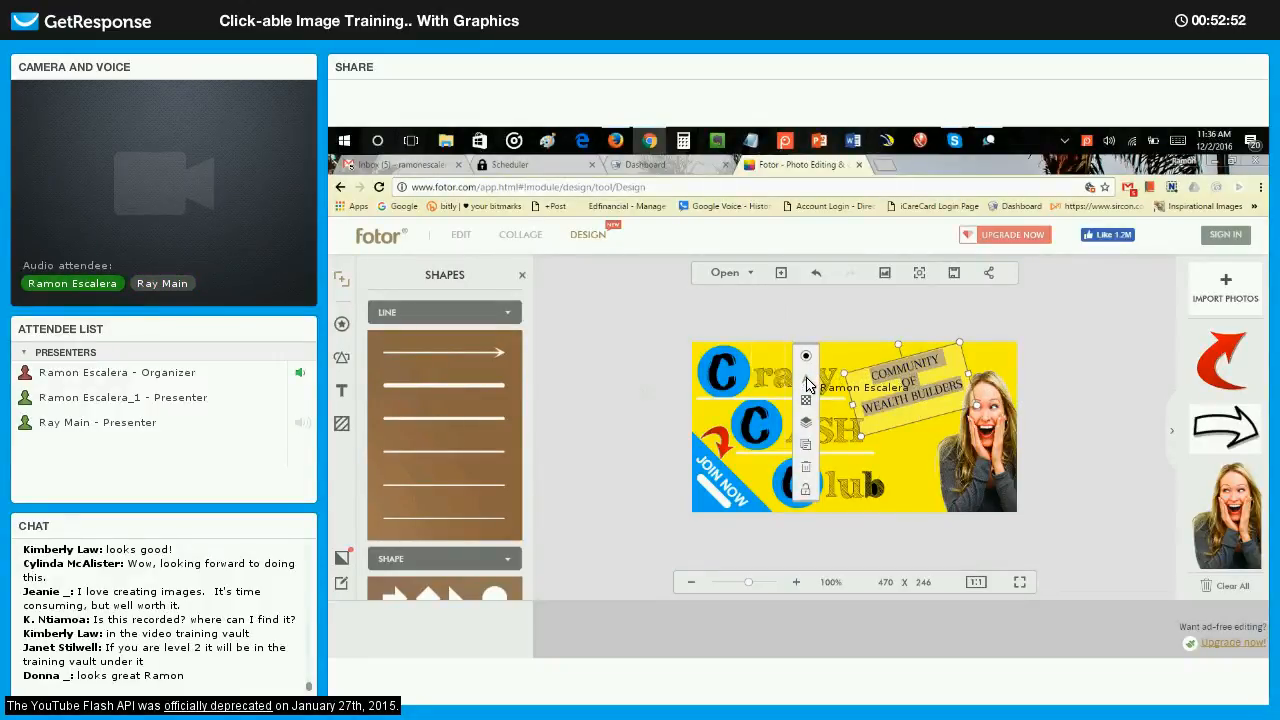
click(806, 380)
click(688, 340)
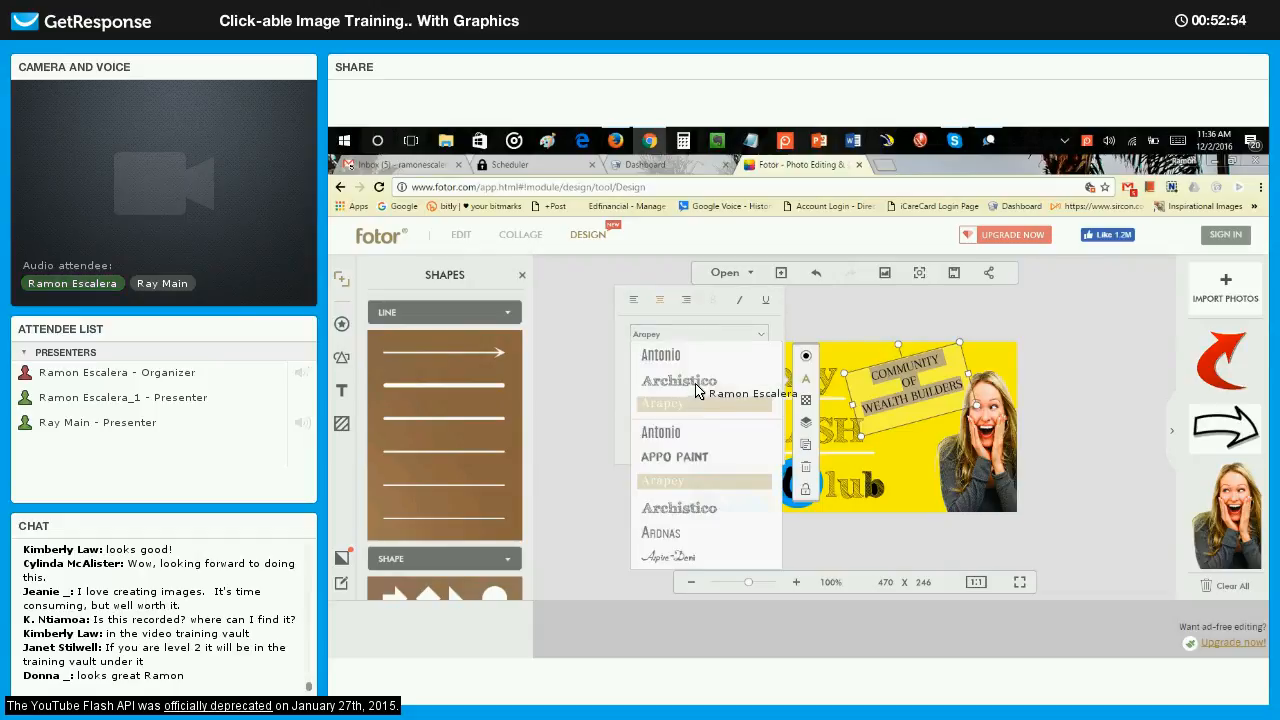
click(697, 384)
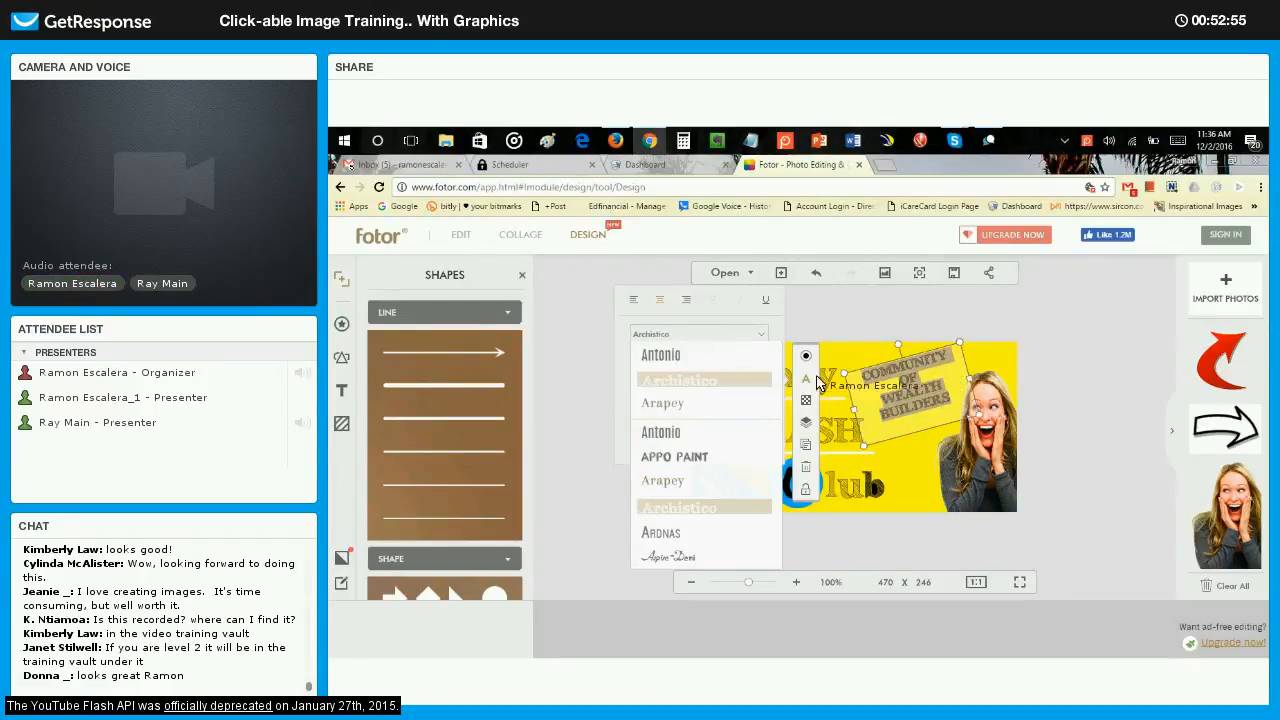
click(1030, 356)
Change the COMMUNITY OF WEALTH BUILDERS tagline's font to Ardnas.
click(912, 375)
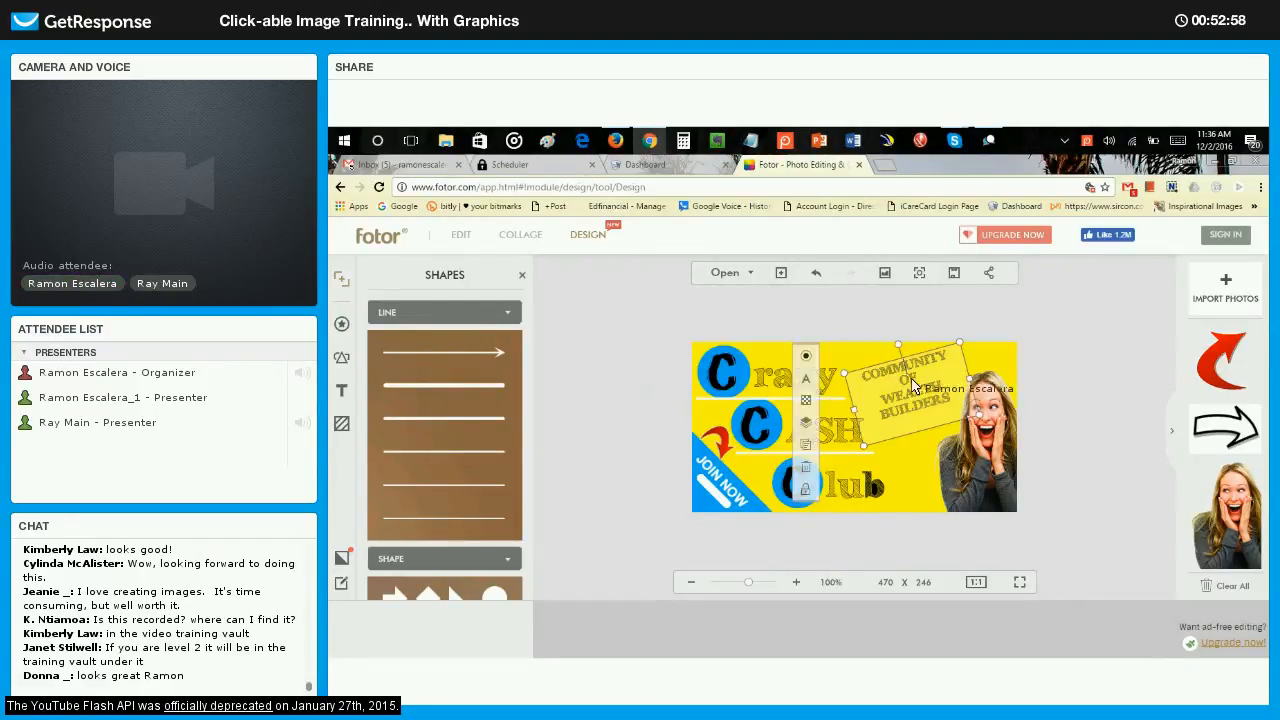
click(806, 380)
click(806, 380)
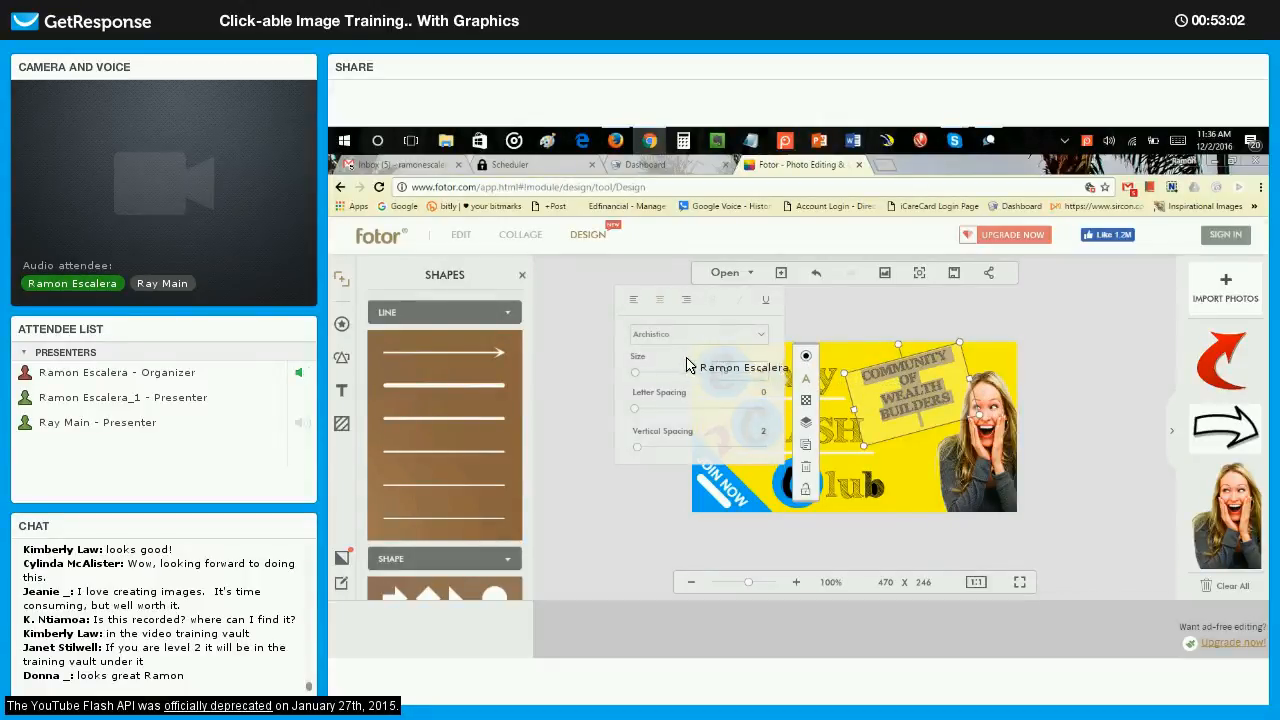
click(698, 334)
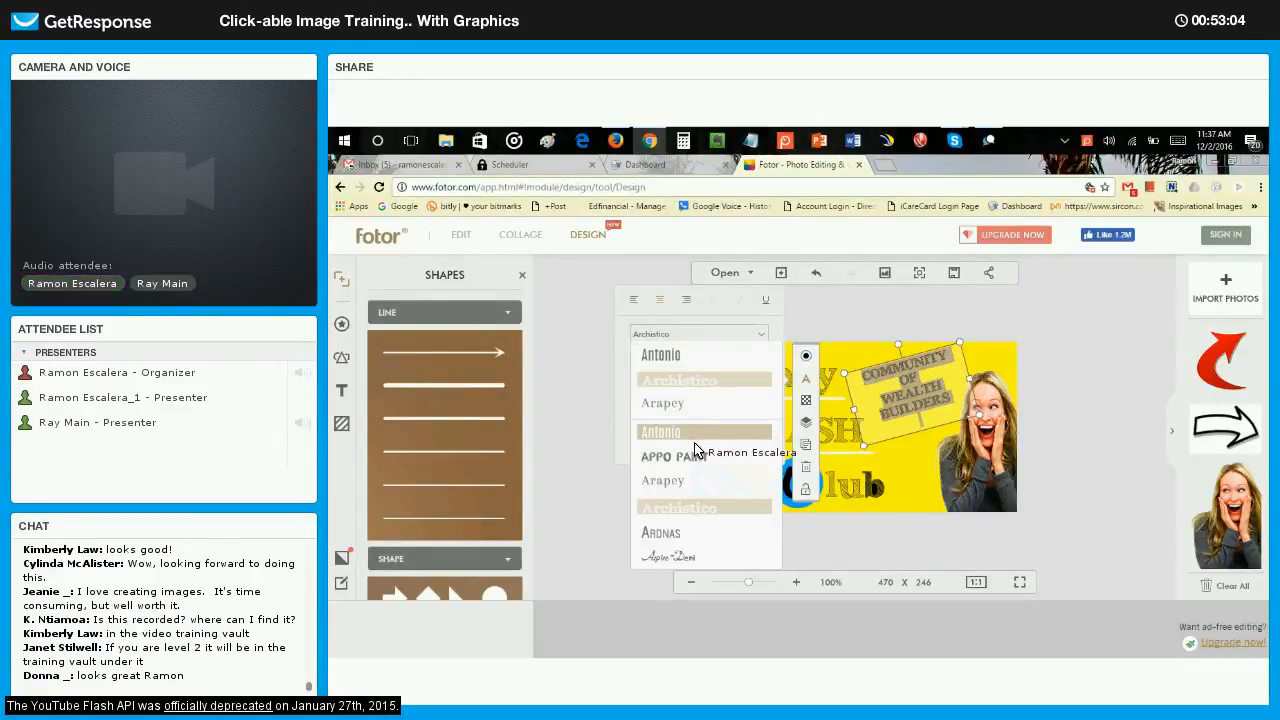
click(698, 533)
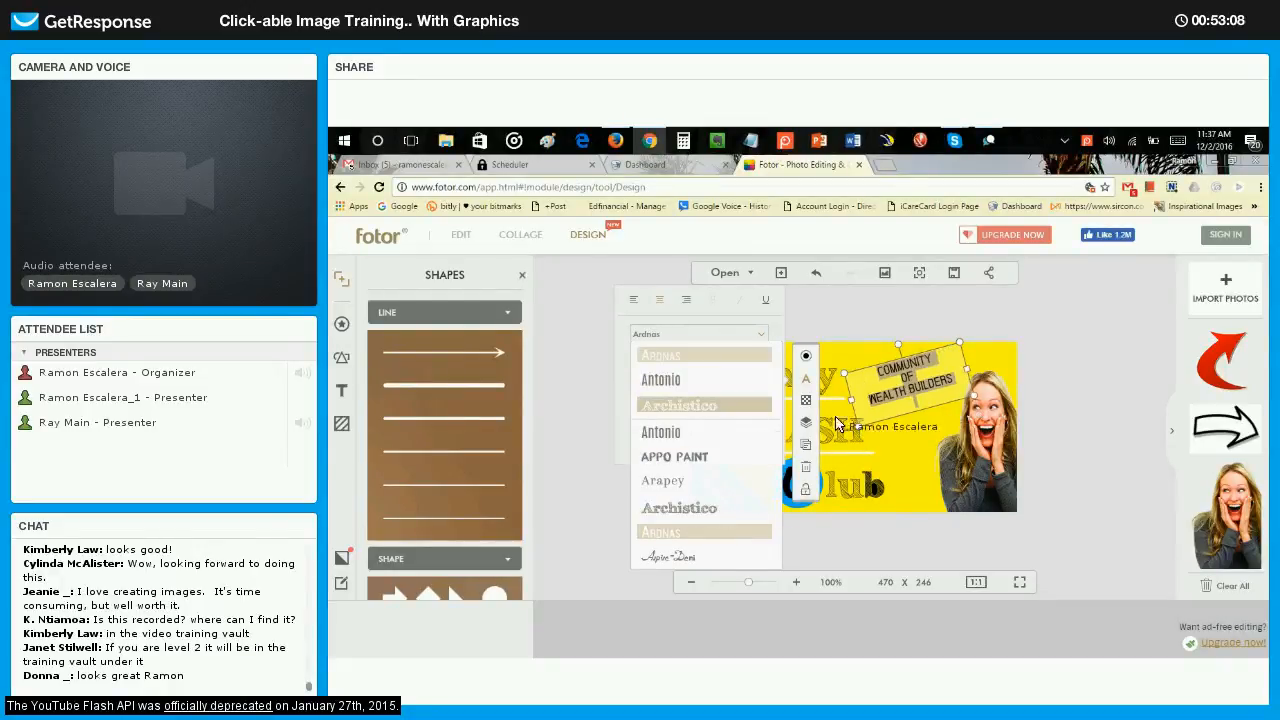
Enlarge the tilted COMMUNITY OF WEALTH BUILDERS text box beside the woman's photo.
drag(977, 399, 994, 402)
drag(845, 375, 821, 370)
click(1083, 344)
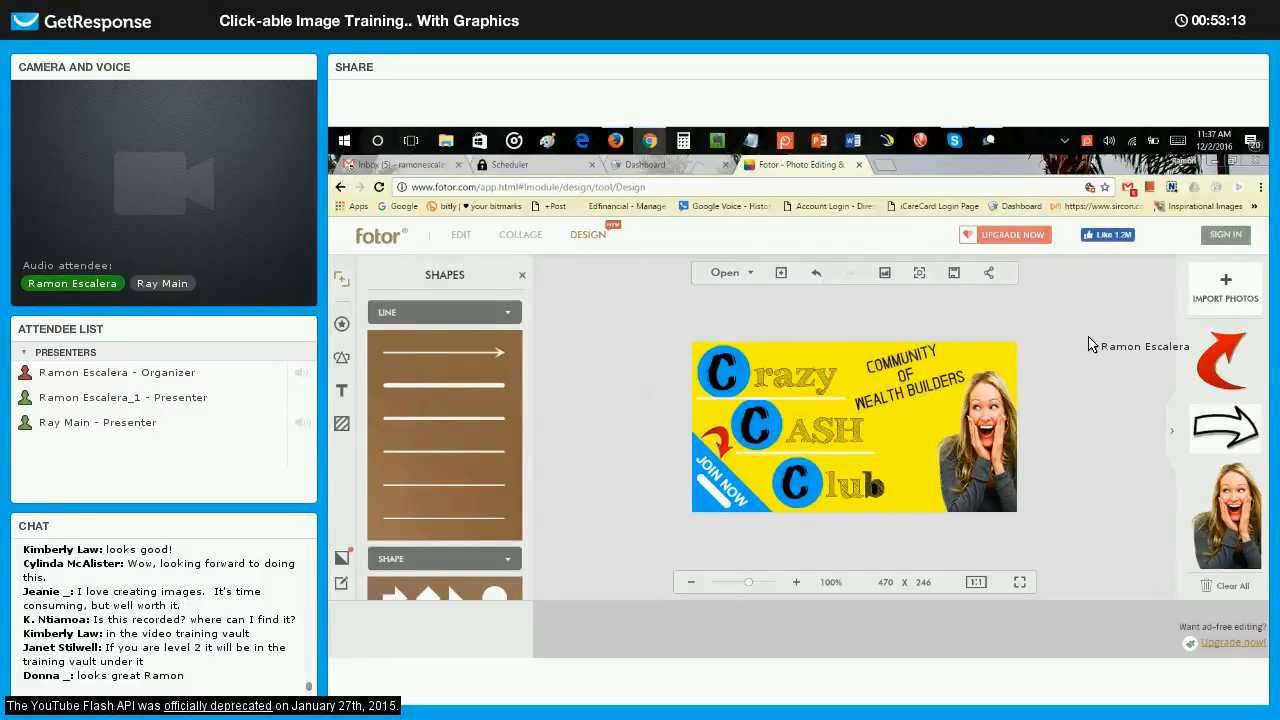
Change the font of the whole COMMUNITY OF WEALTH BUILDERS tagline to Bienetresocial.
click(915, 378)
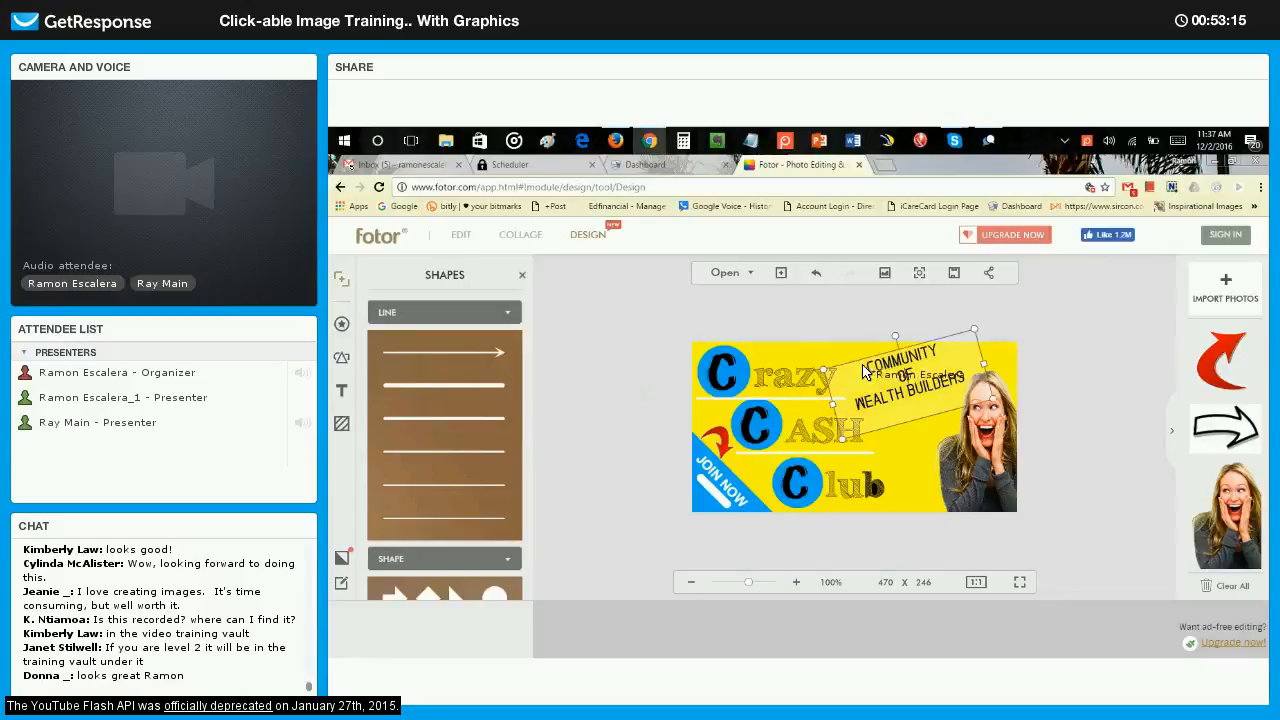
double_click(945, 383)
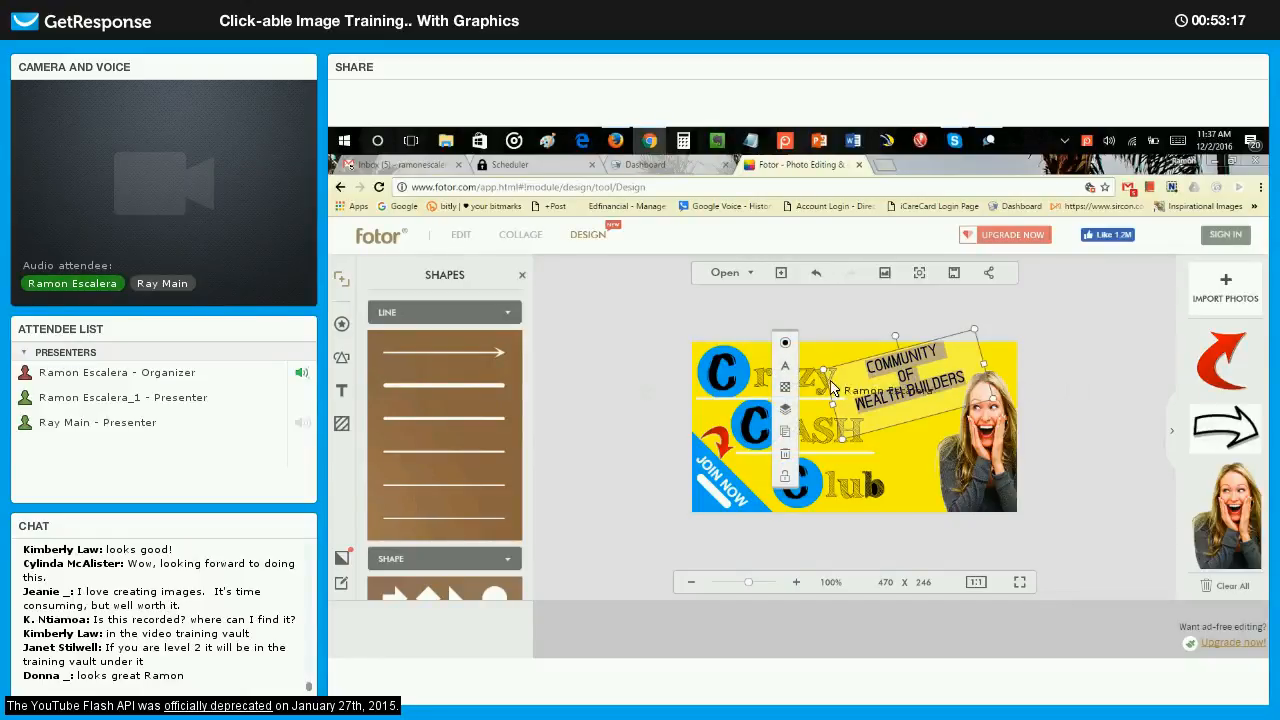
click(784, 366)
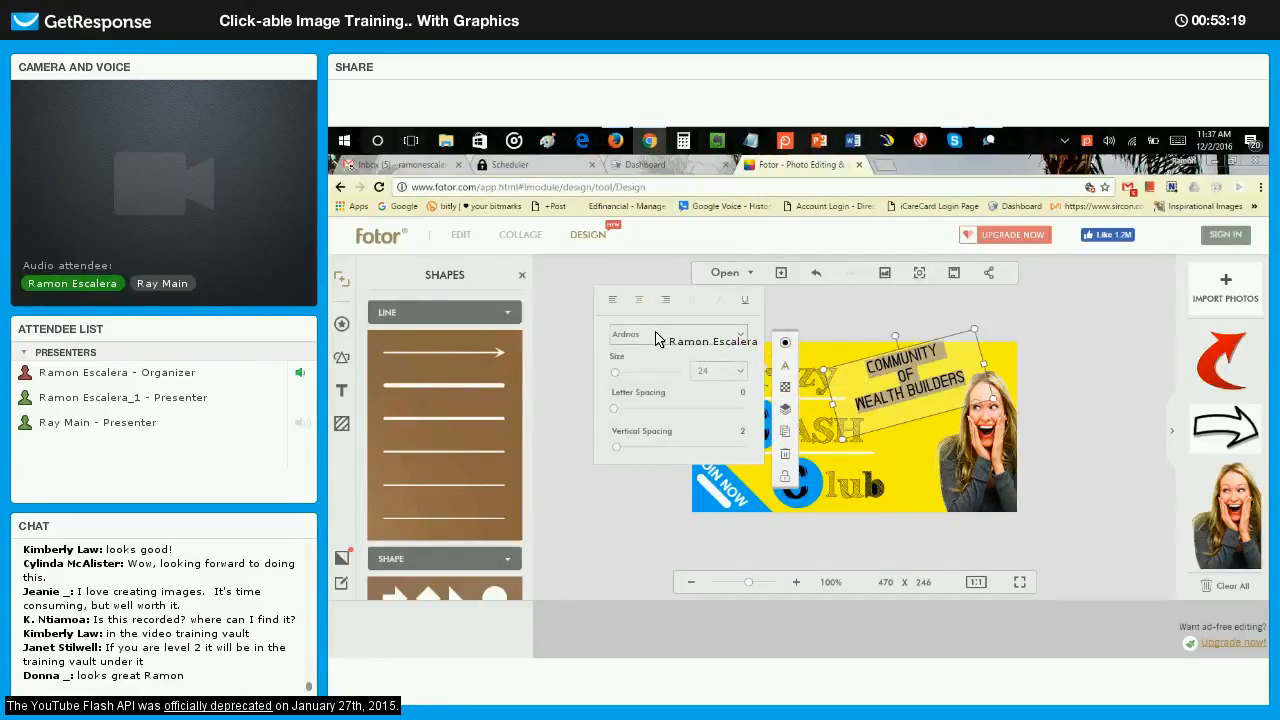
click(652, 336)
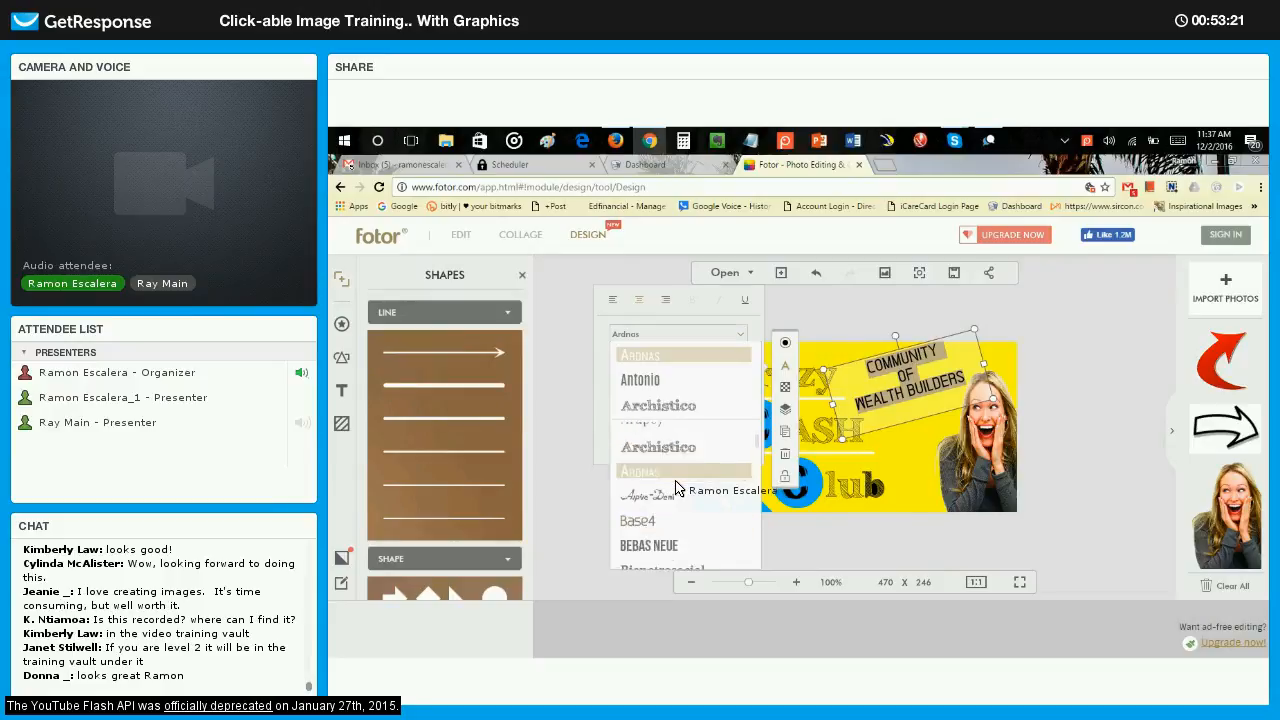
click(683, 487)
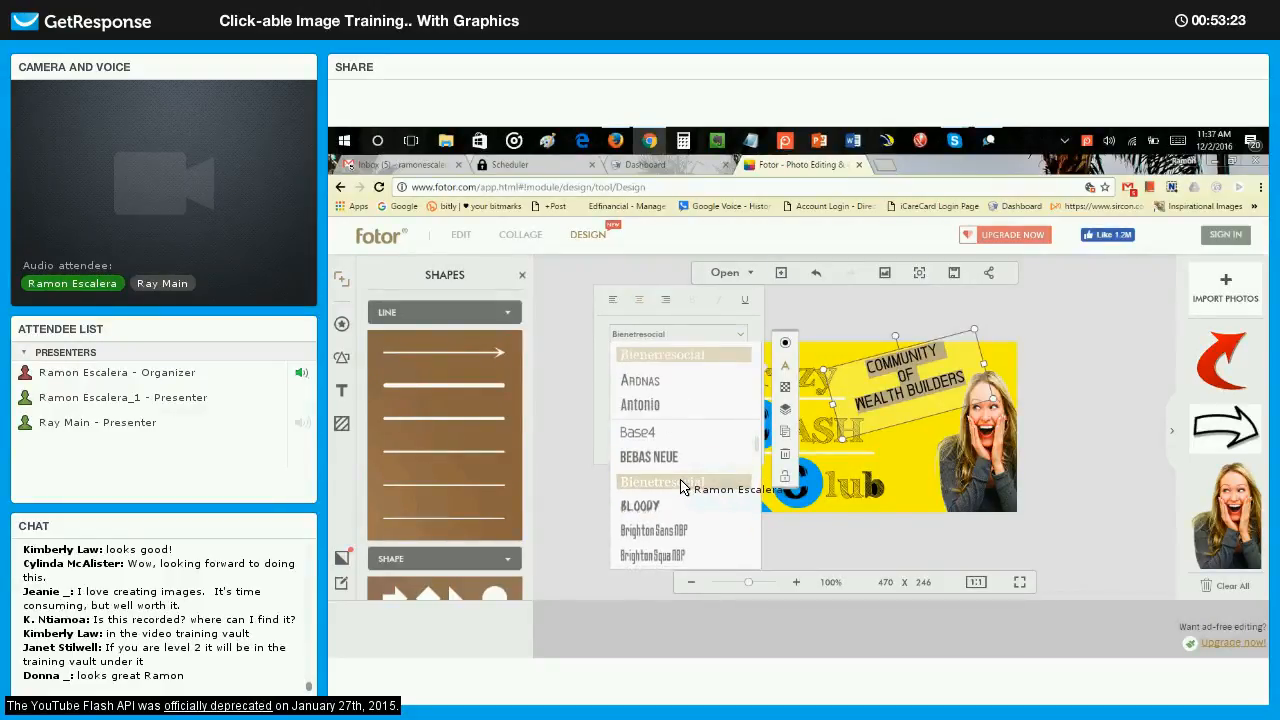
click(1147, 386)
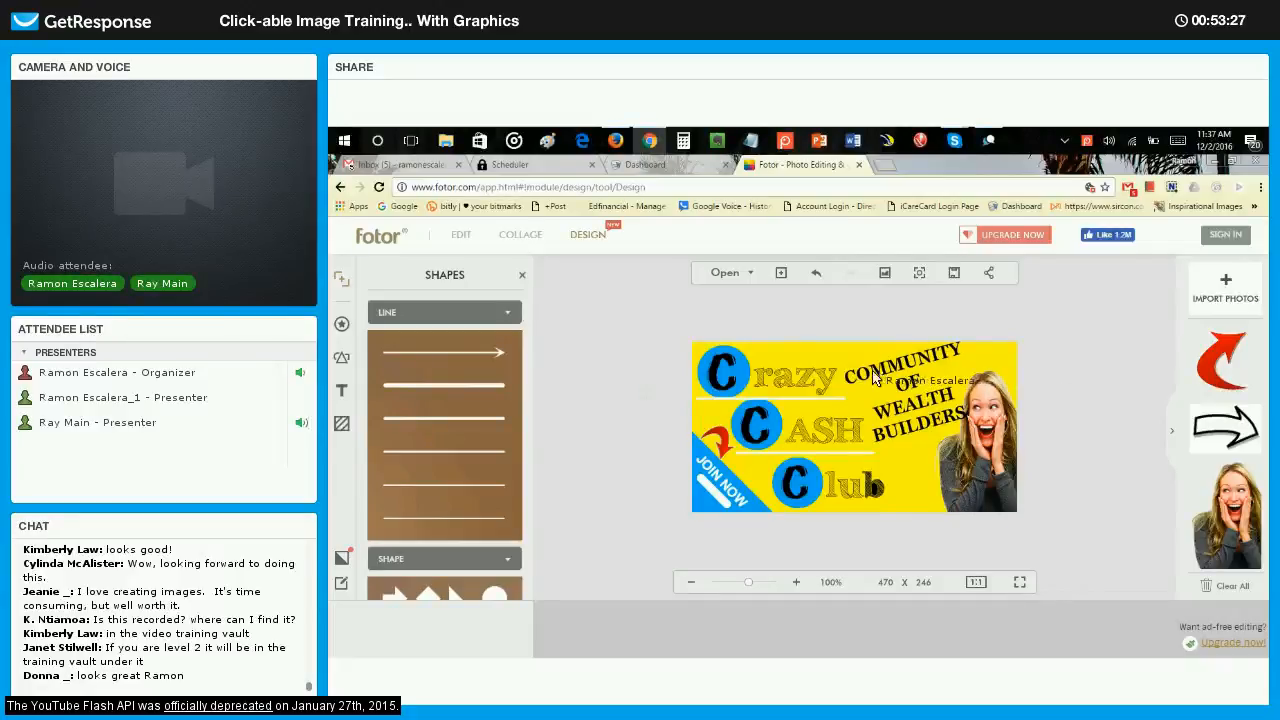
Shrink the tagline slightly and shift it away from the woman's photo so the text clears her hair.
click(873, 377)
drag(824, 371, 837, 375)
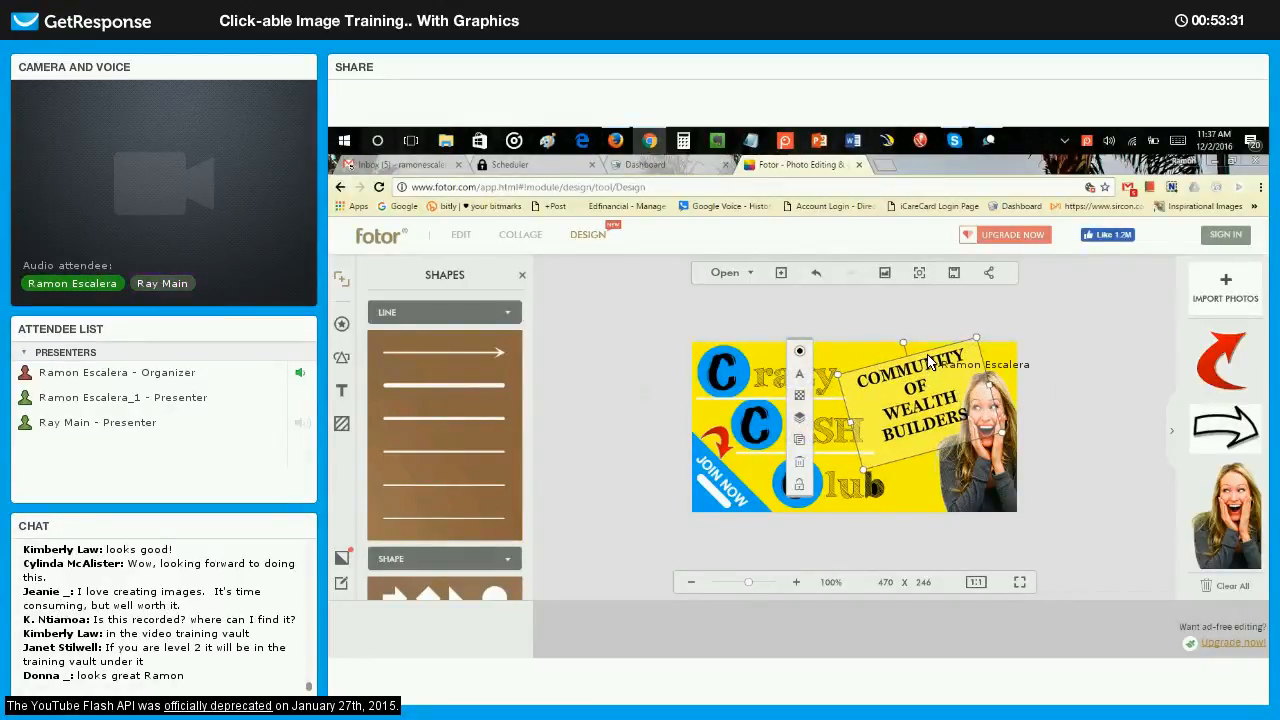
drag(926, 358, 919, 357)
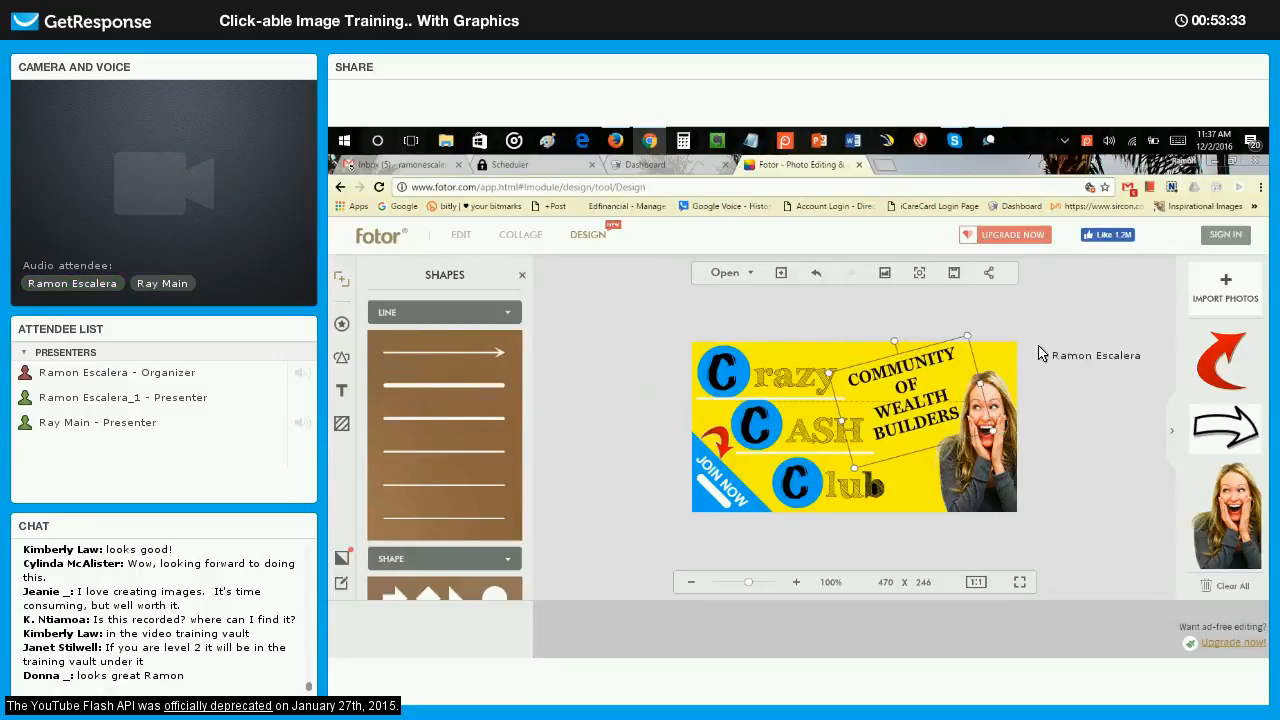
click(1102, 380)
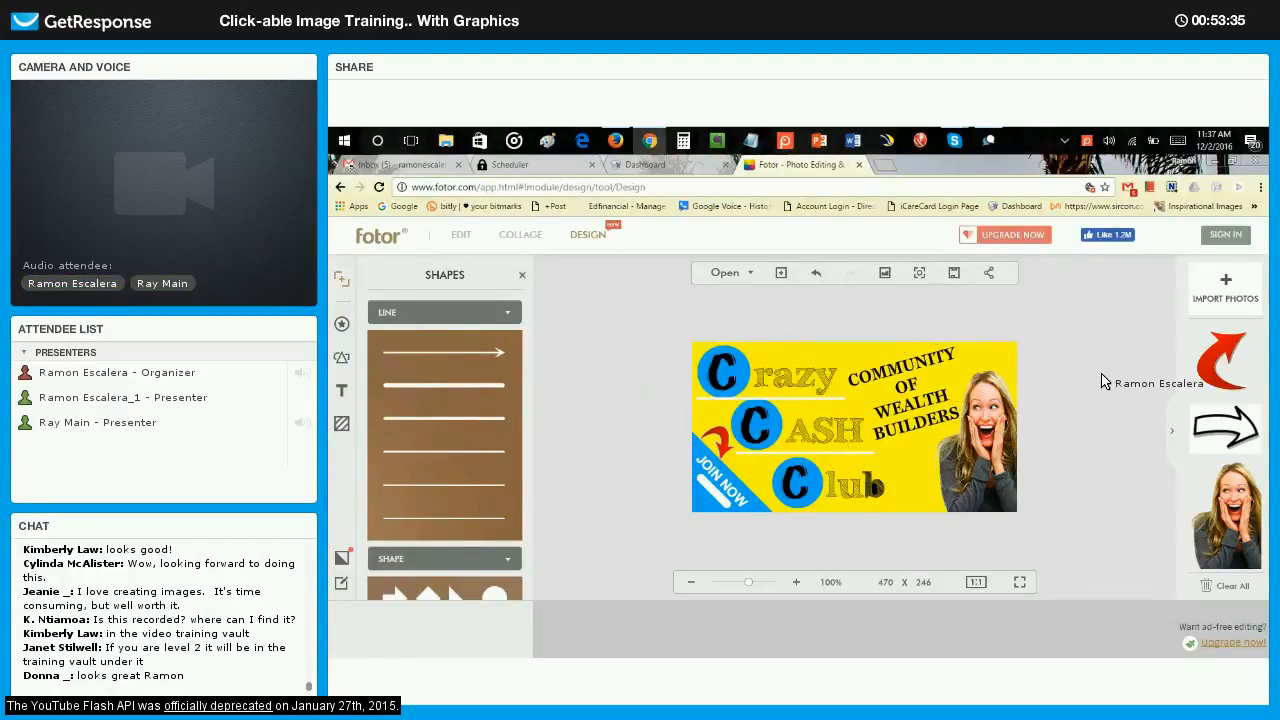
Fine-tune the tilt of the COMMUNITY OF WEALTH BUILDERS tagline to -14°.
click(917, 376)
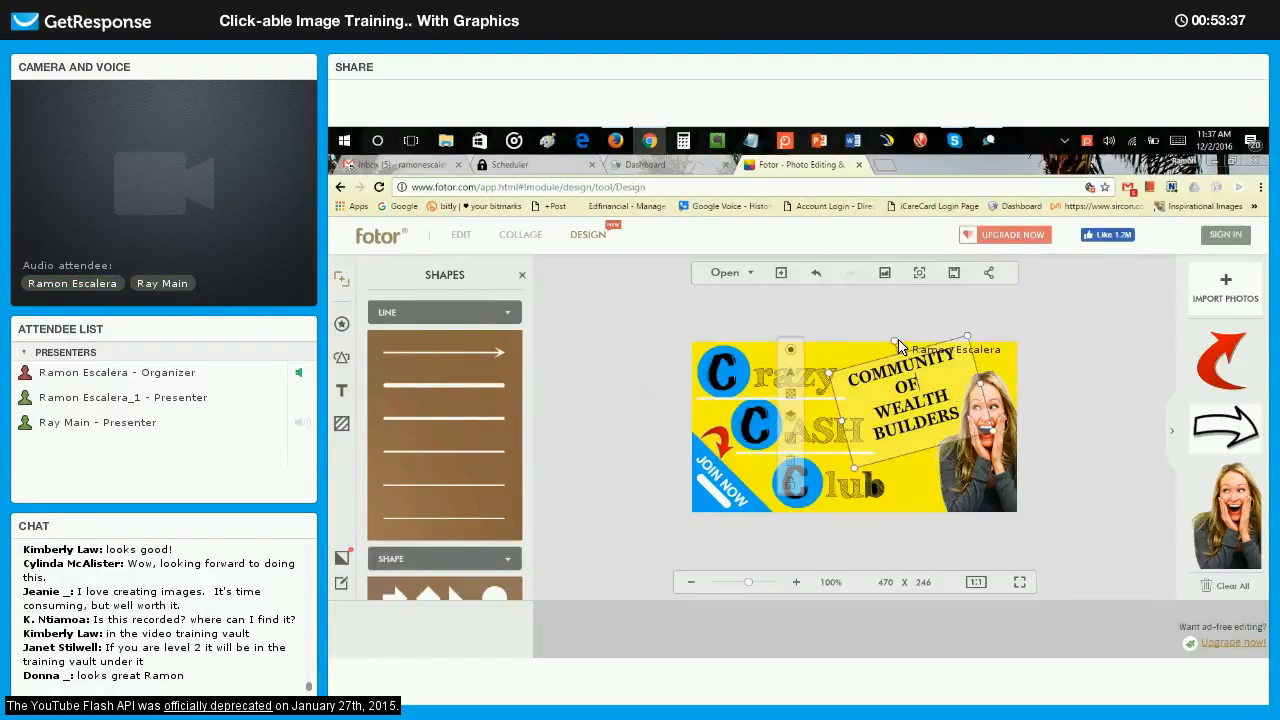
mouse_move(899, 344)
mouse_down()
mouse_move(950, 352)
mouse_move(897, 344)
mouse_up()
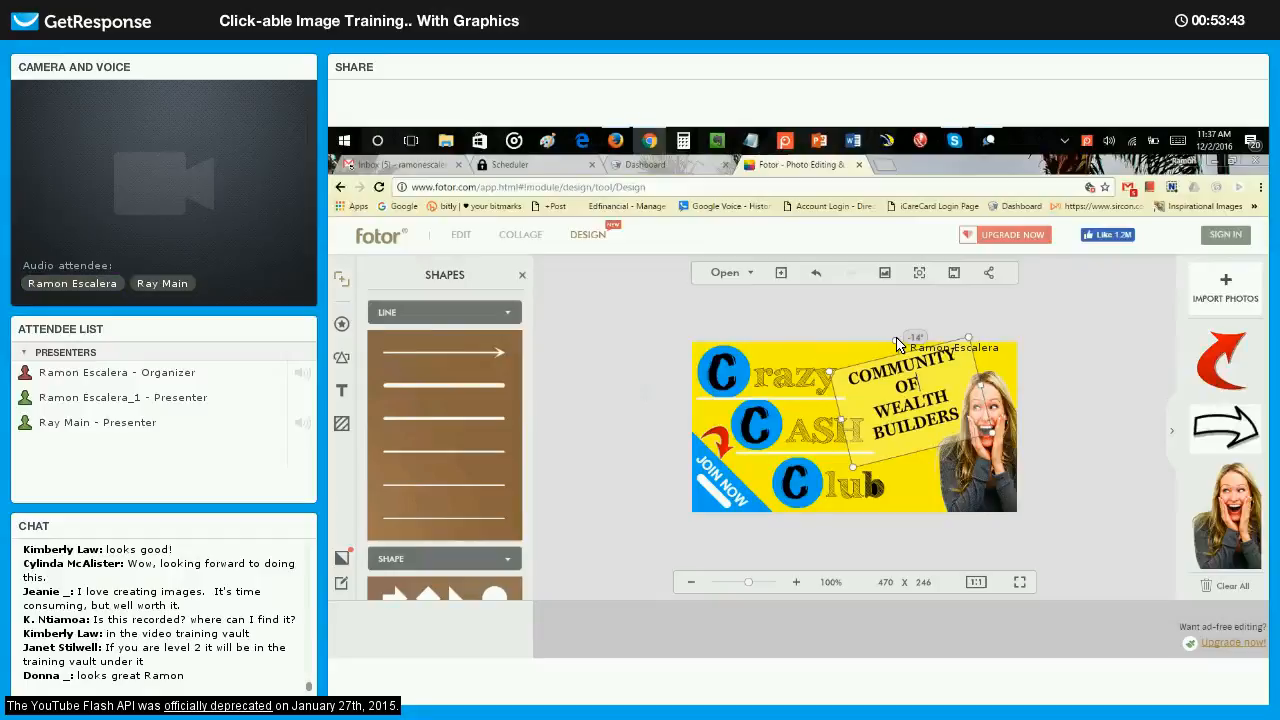
click(1107, 372)
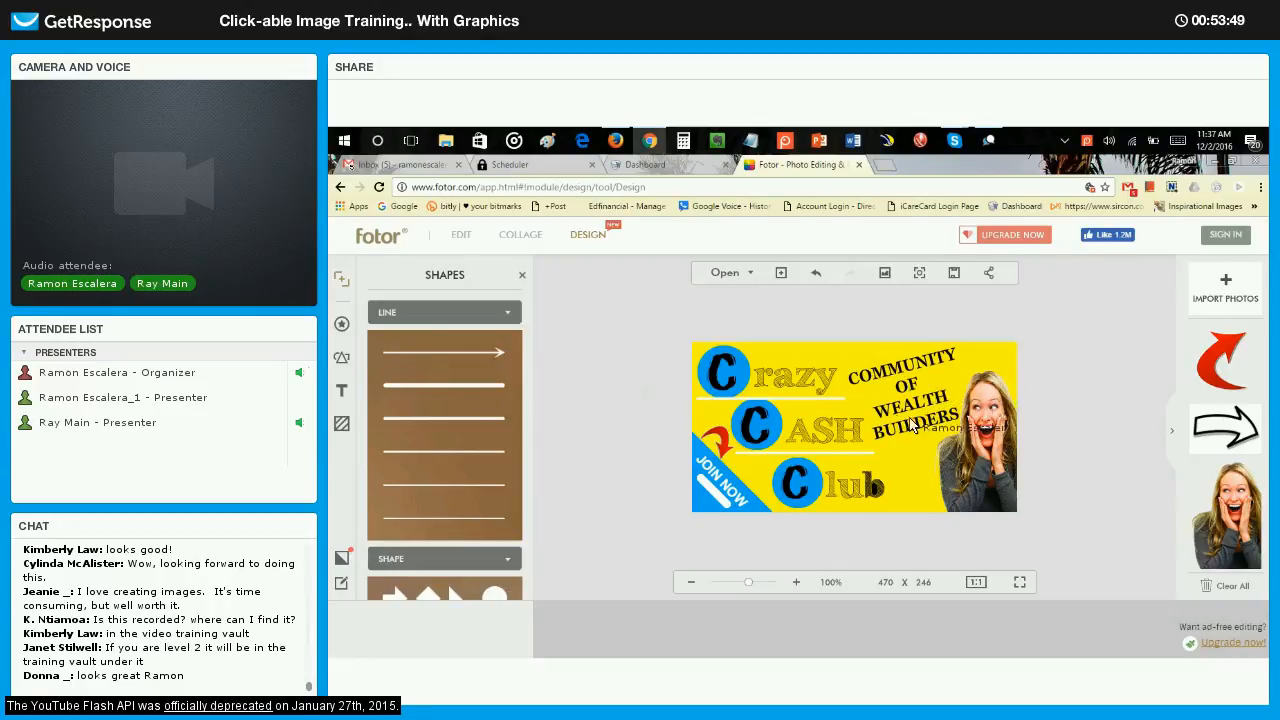
Clone the white line under CASH and place the copy beneath the word Club.
click(826, 452)
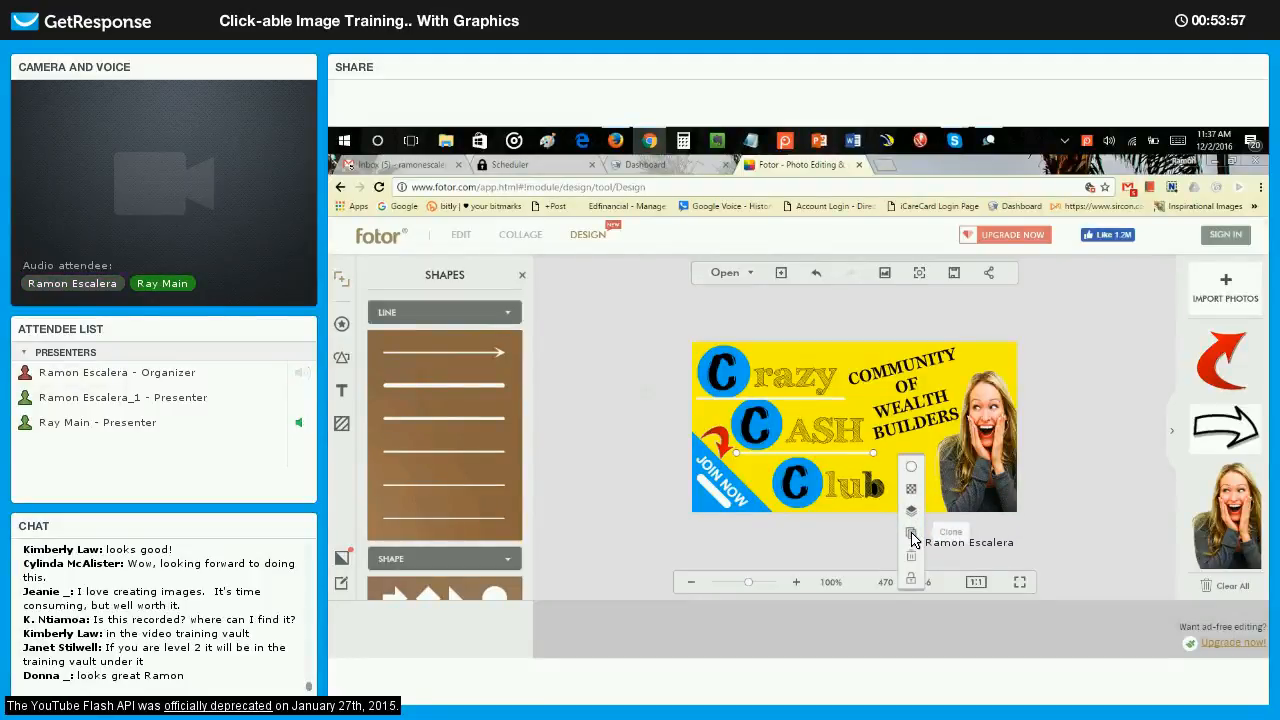
click(911, 535)
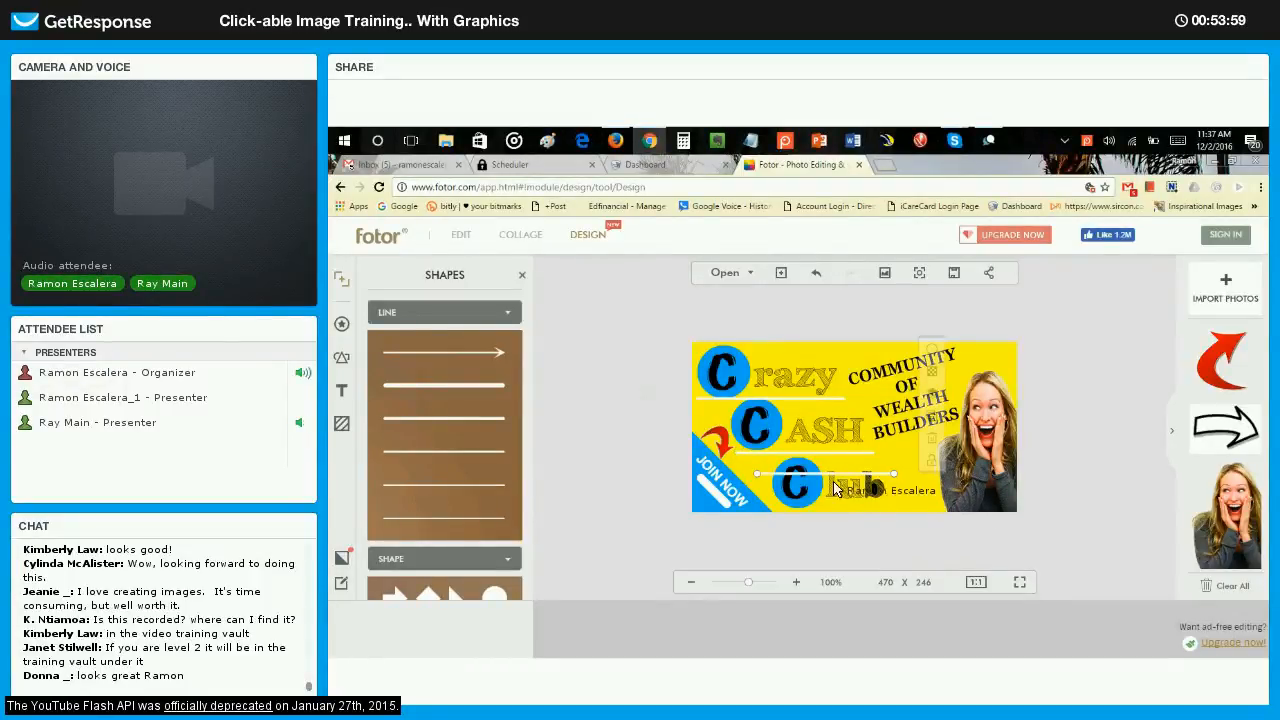
mouse_move(818, 500)
mouse_down()
mouse_move(829, 518)
mouse_move(893, 517)
mouse_up()
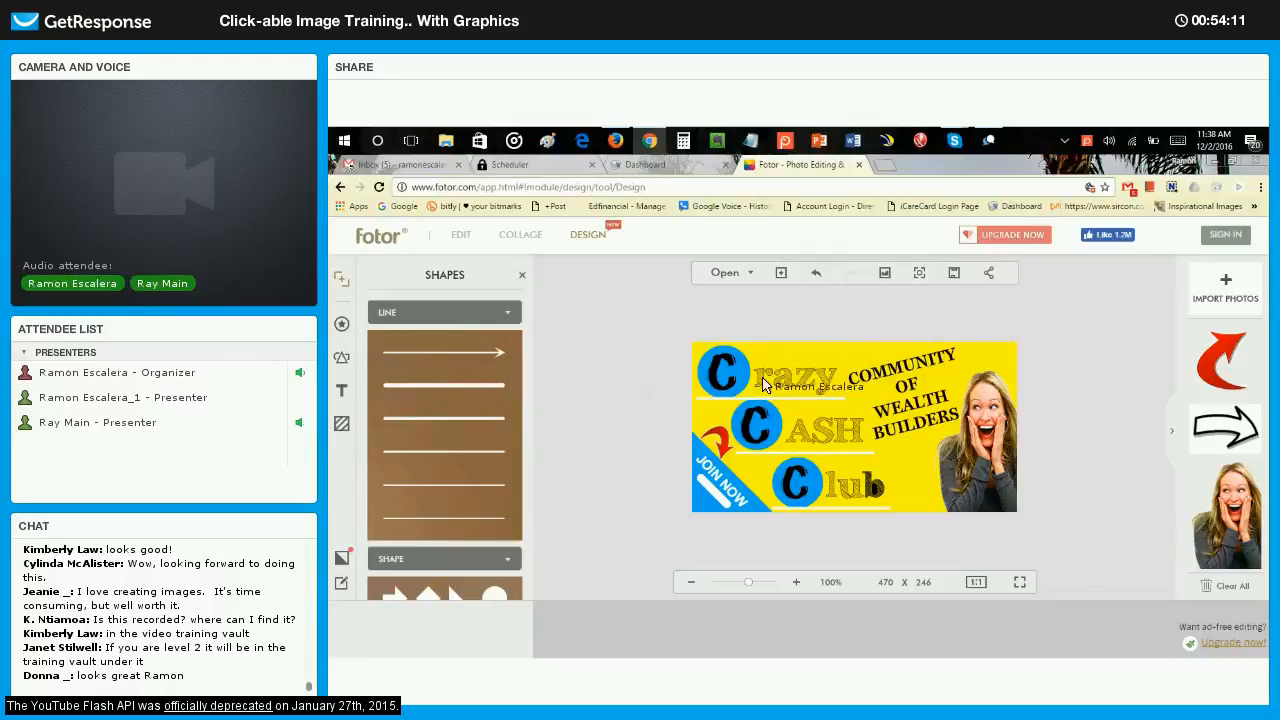
Enlarge the red arrow slightly and adjust its position above the JOIN NOW triangle.
click(728, 442)
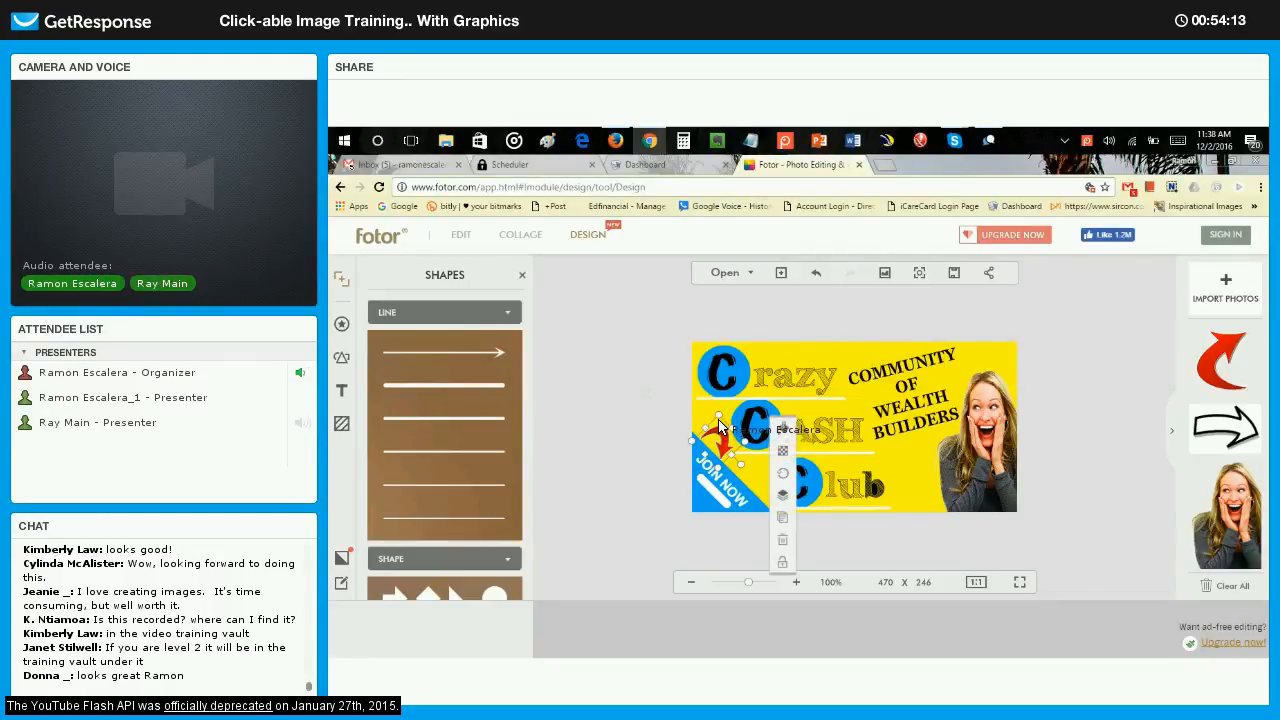
drag(716, 417, 714, 411)
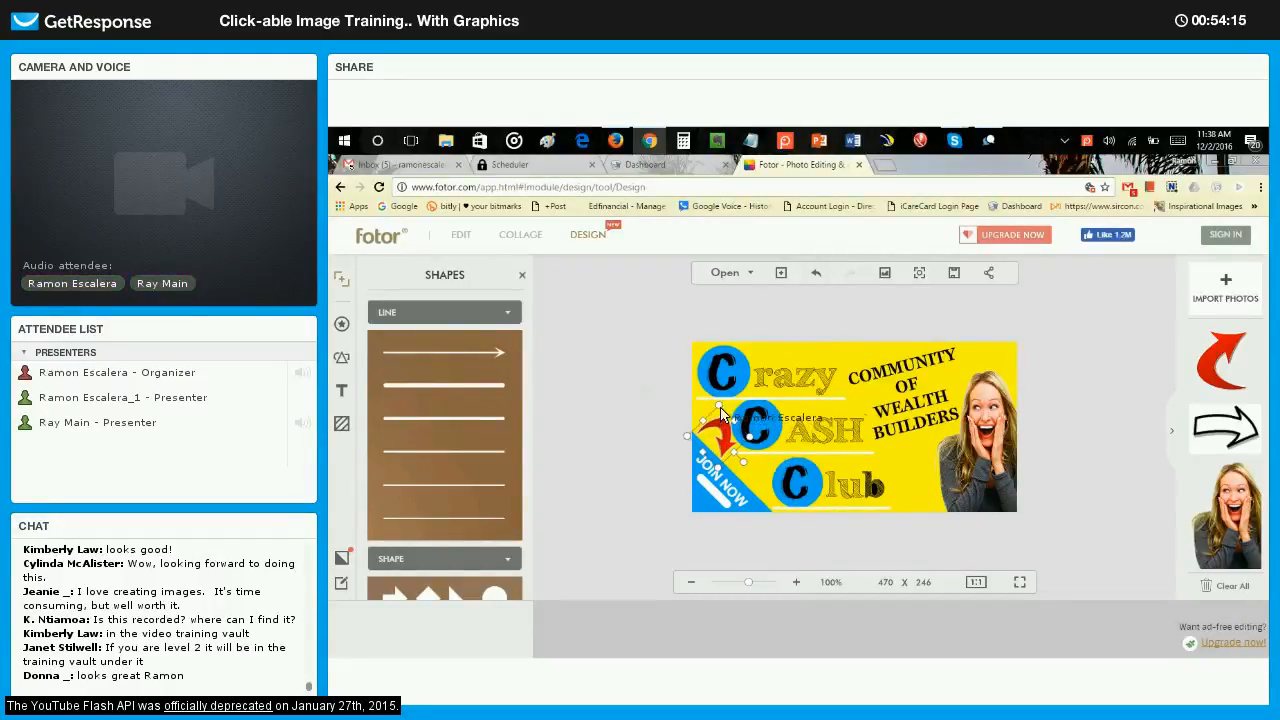
click(1115, 430)
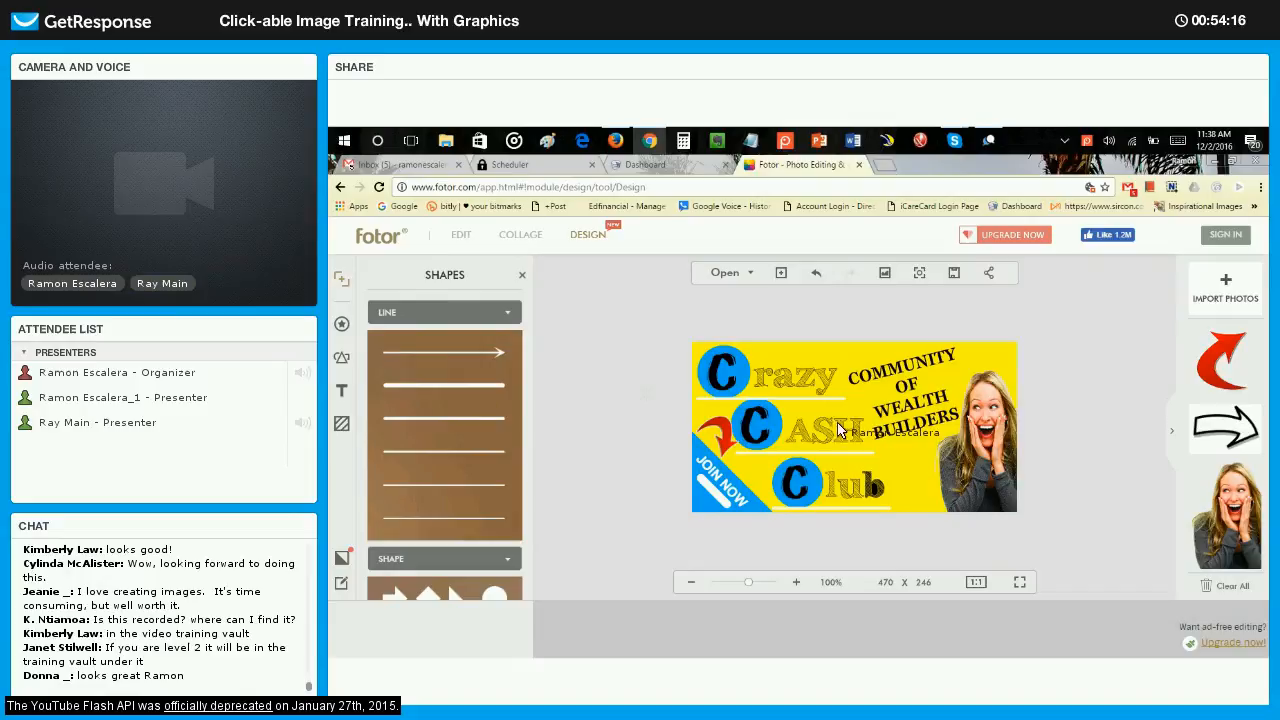
click(727, 434)
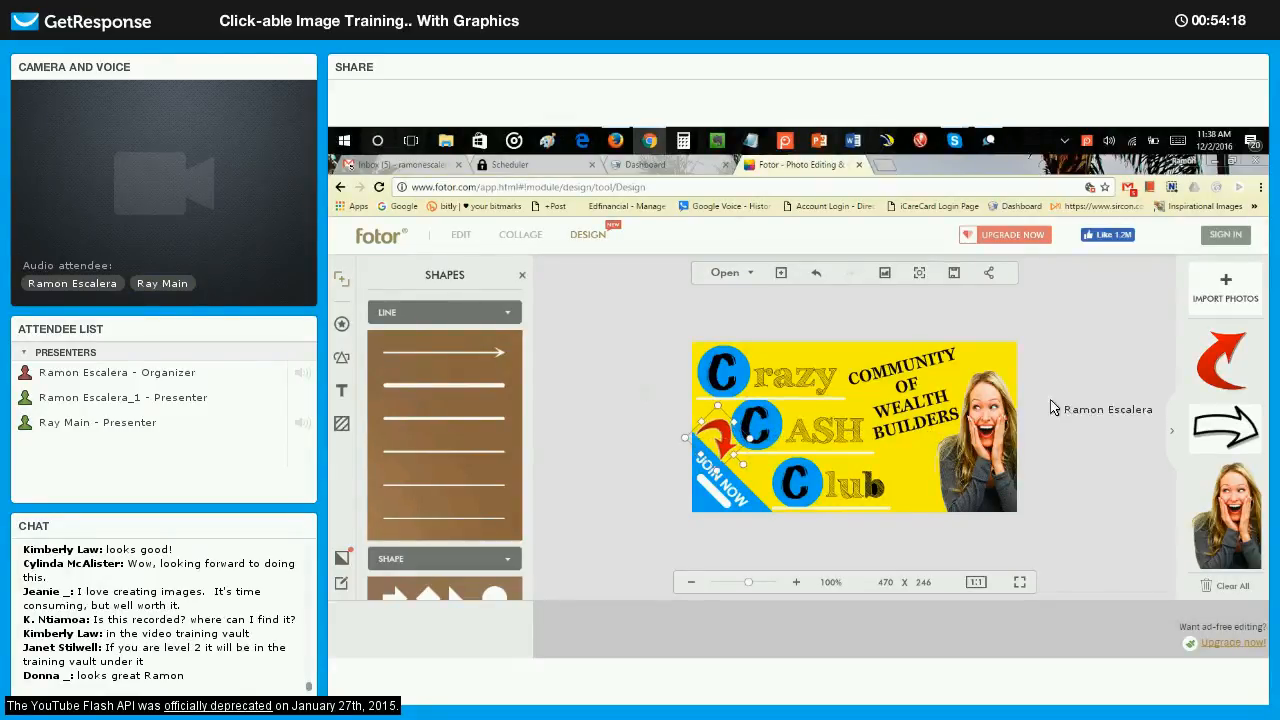
click(1152, 398)
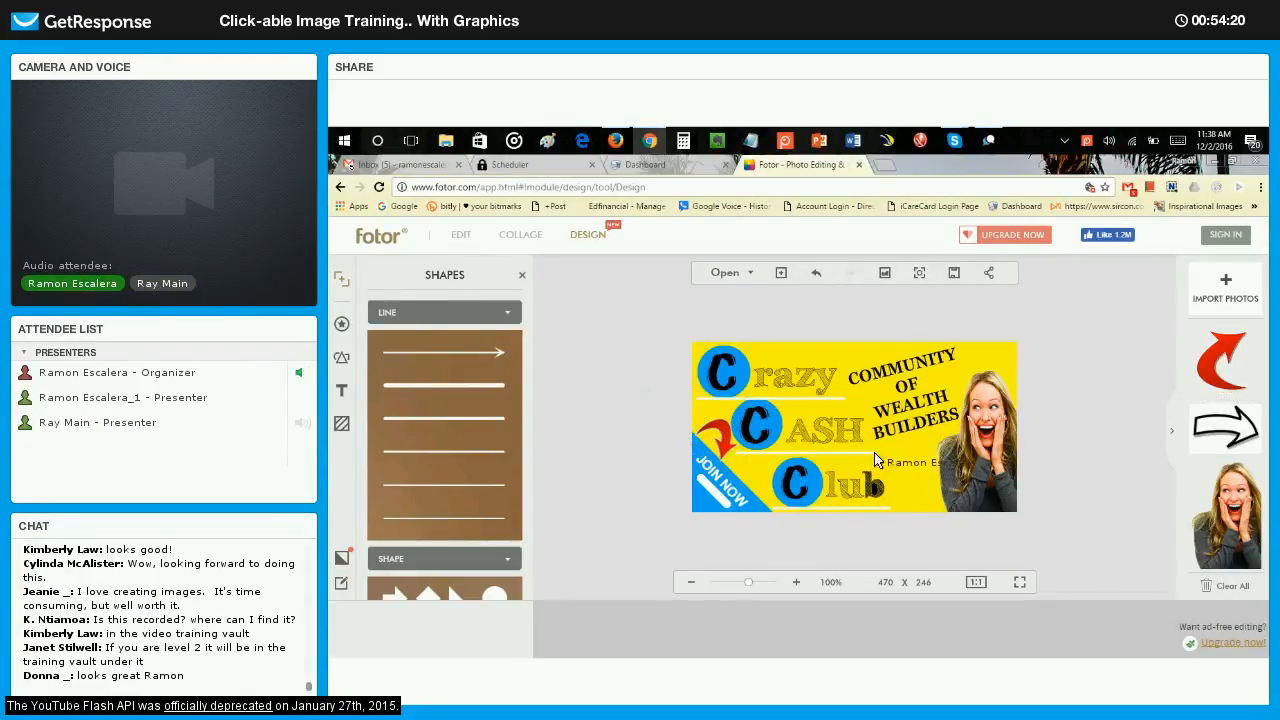
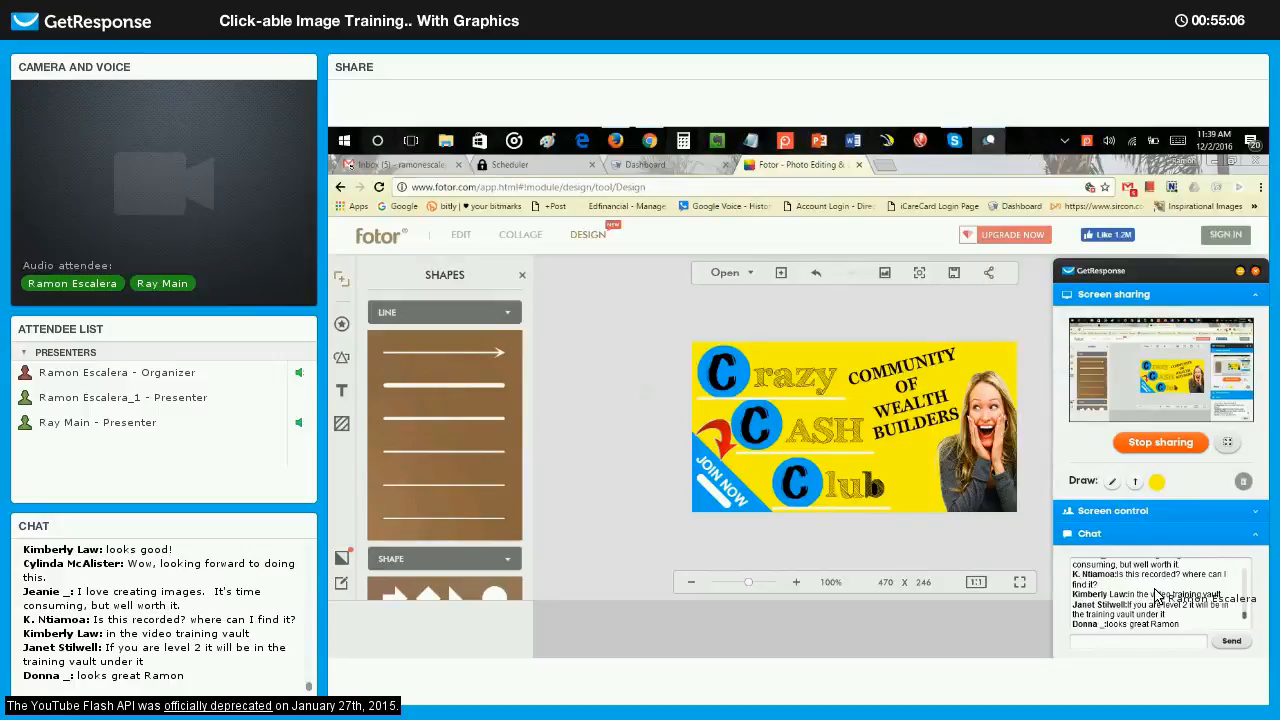
Switch to the Gmail inbox and look through the list of Google notifications.
click(400, 164)
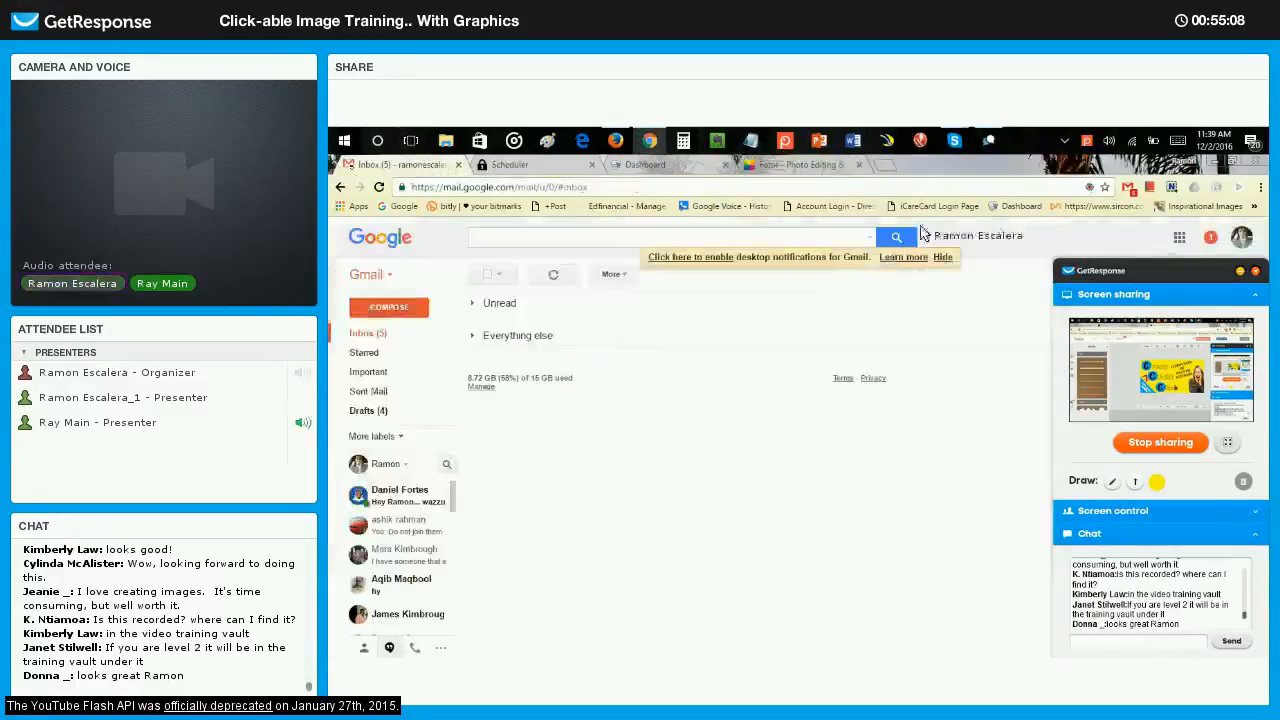
click(1239, 271)
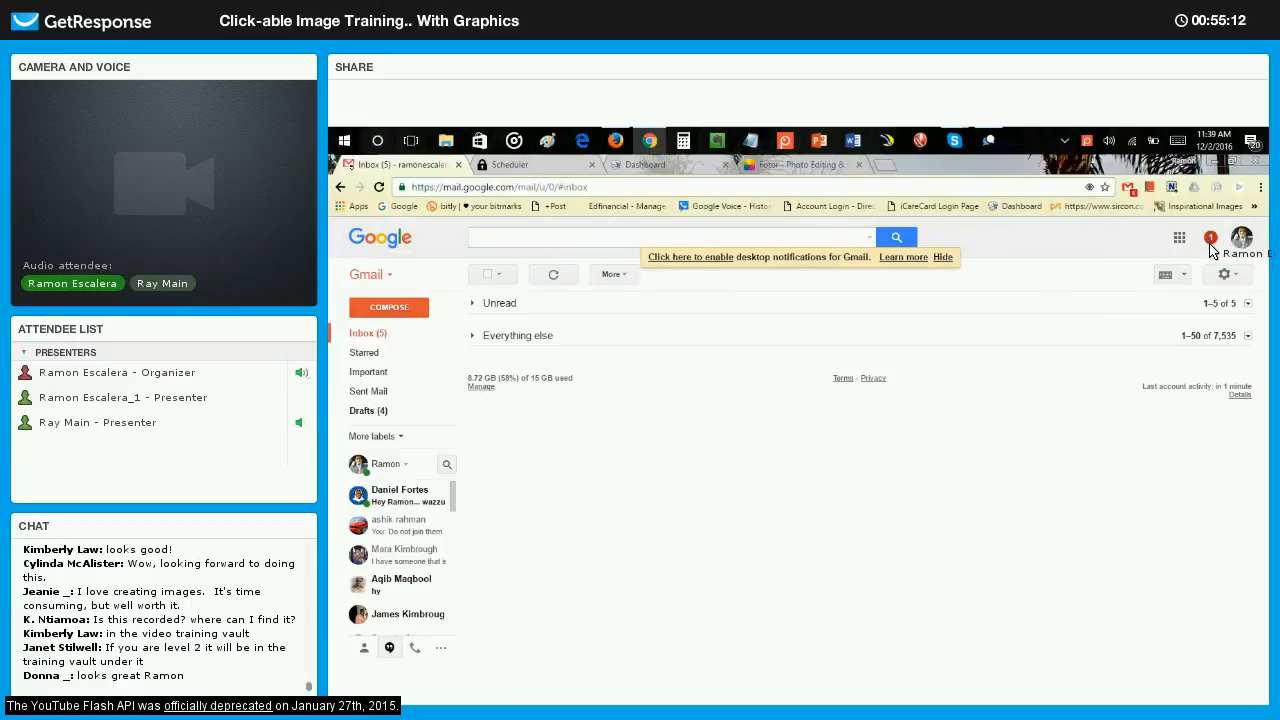
click(1210, 240)
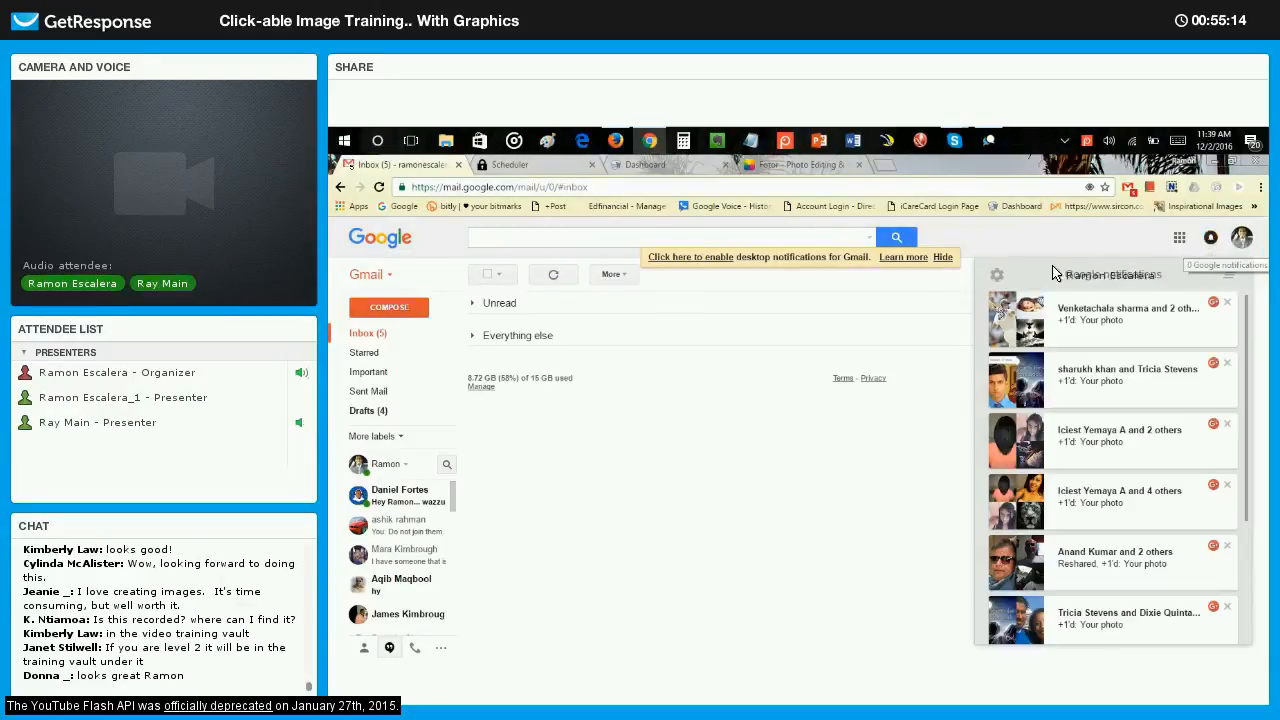
scroll(1105, 360, down, 2)
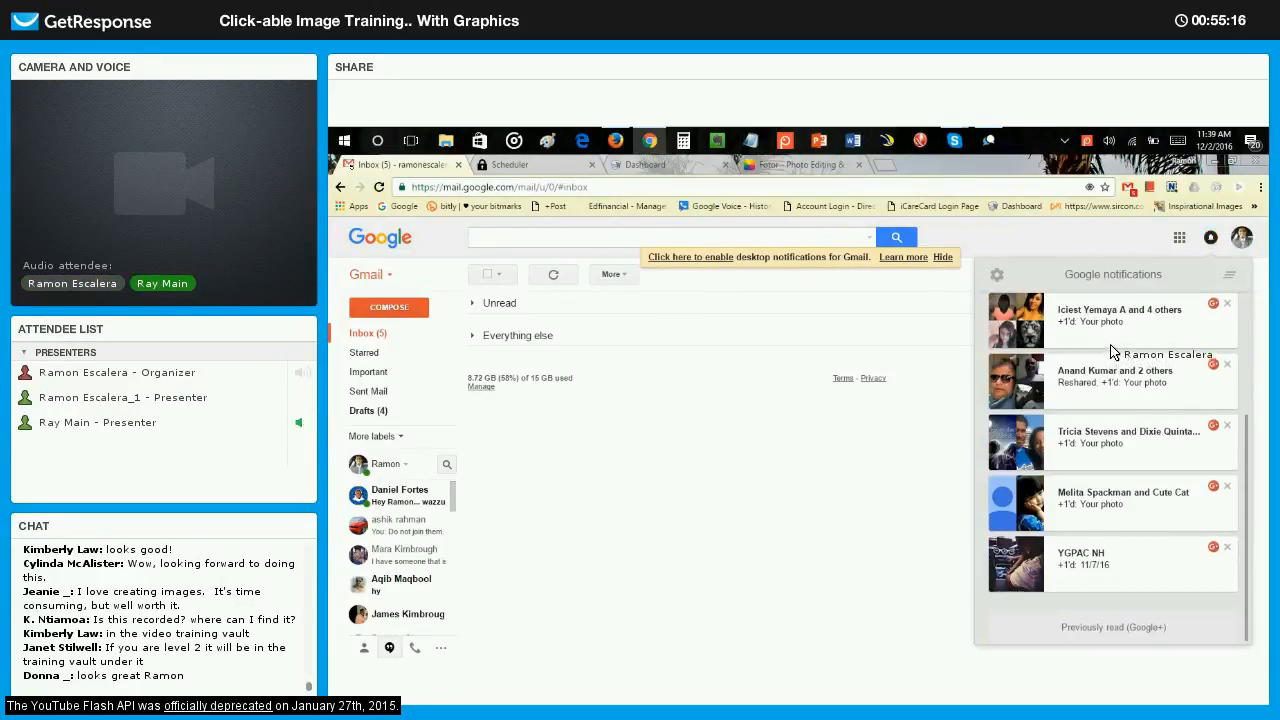
scroll(1117, 404, up, 3)
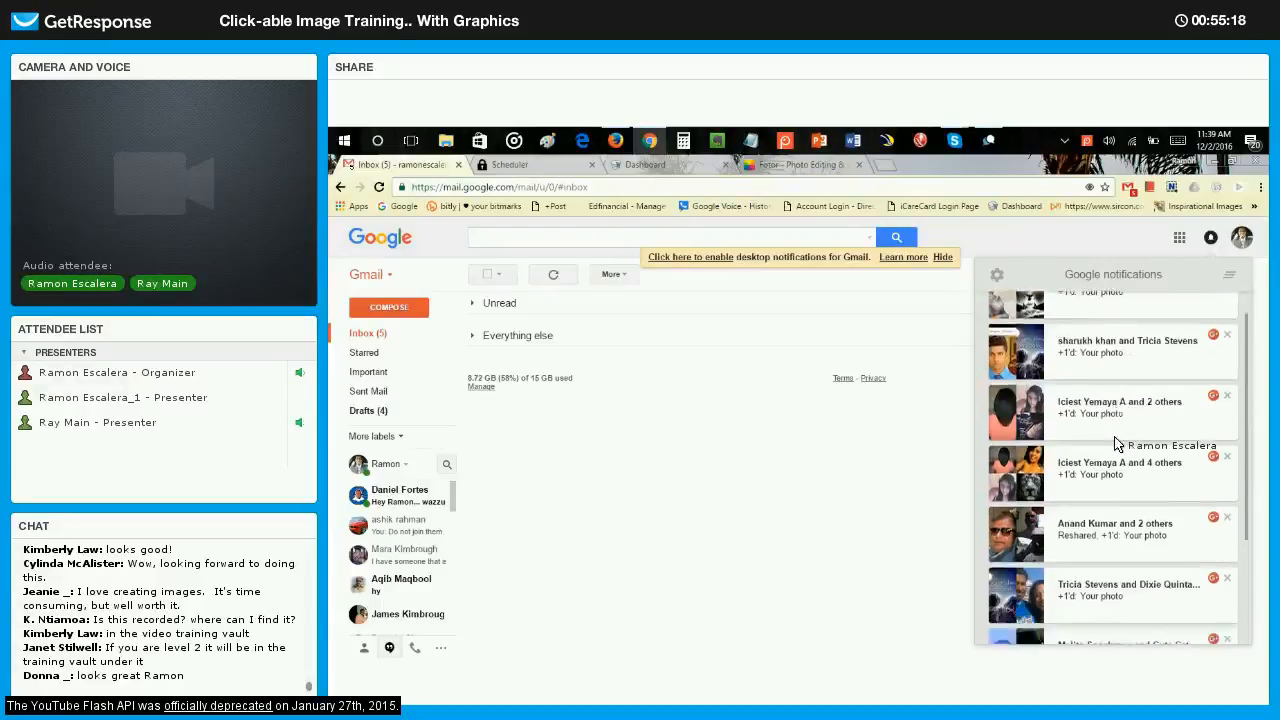
scroll(1146, 419, down, 3)
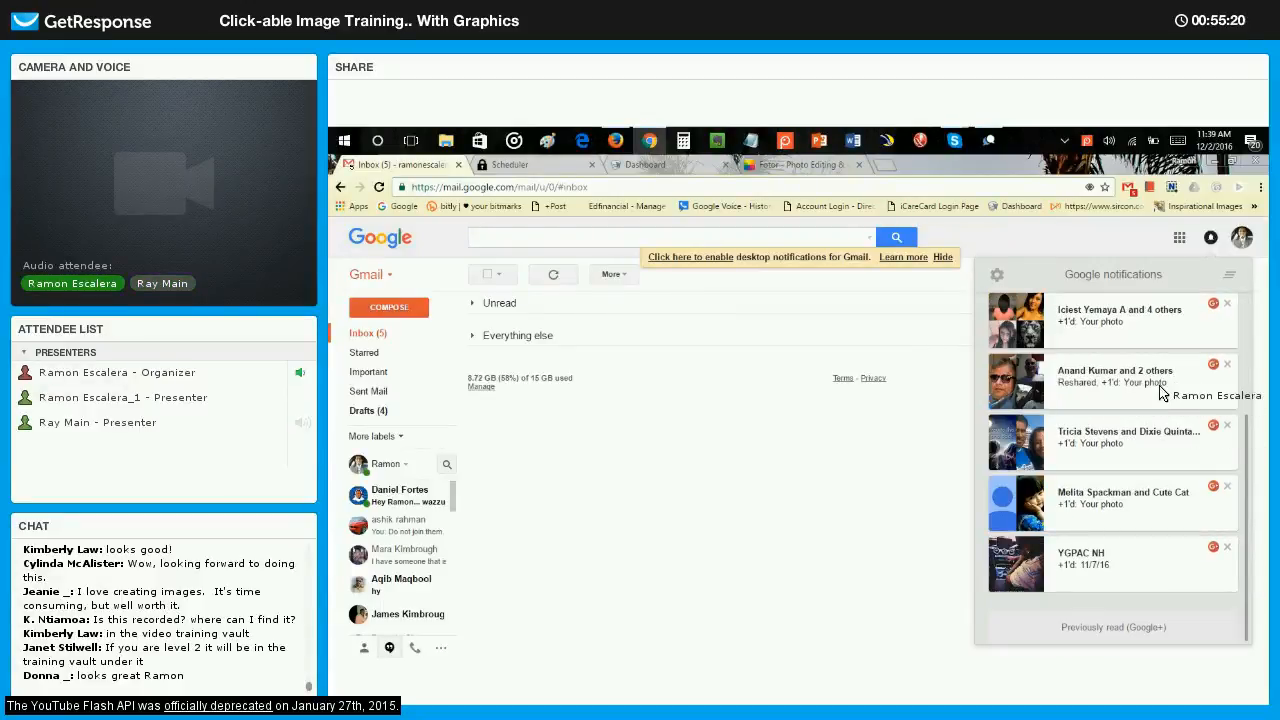
scroll(1148, 395, up, 2)
scroll(1151, 455, down, 3)
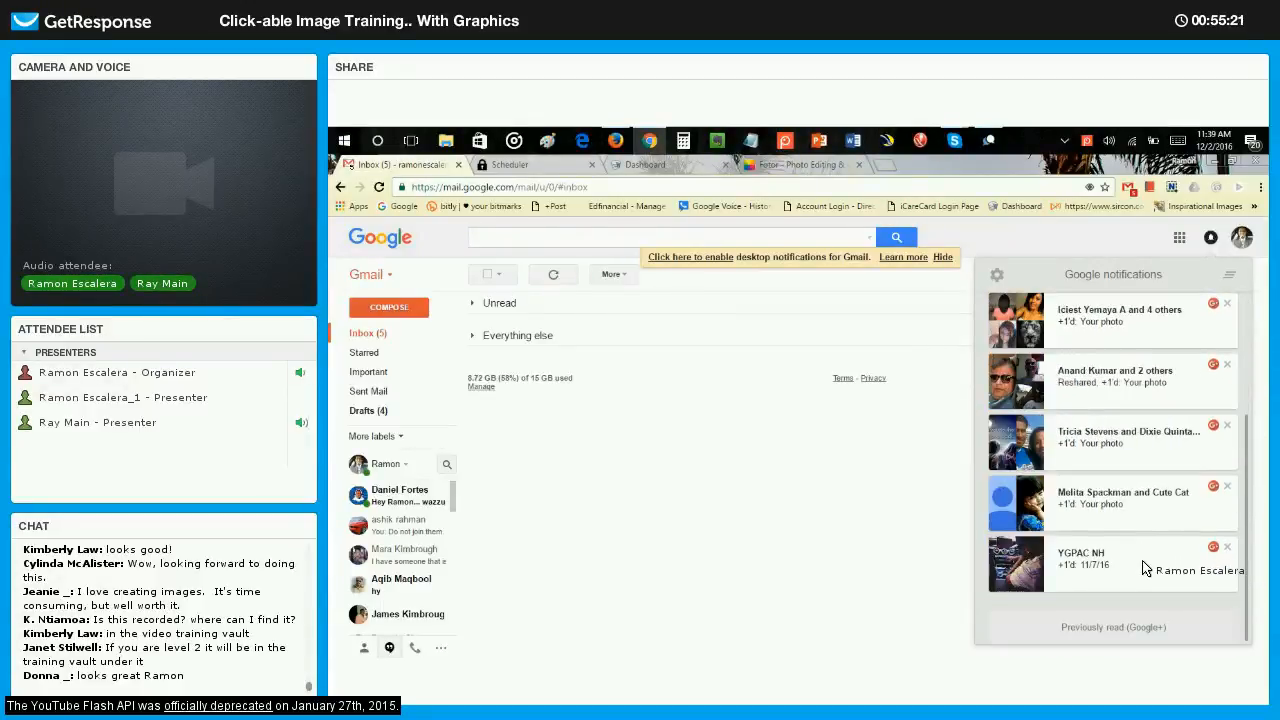
View the 11/7/16 album notification and the Inspiration & Motivation car-quote post among the Google notifications.
click(1140, 567)
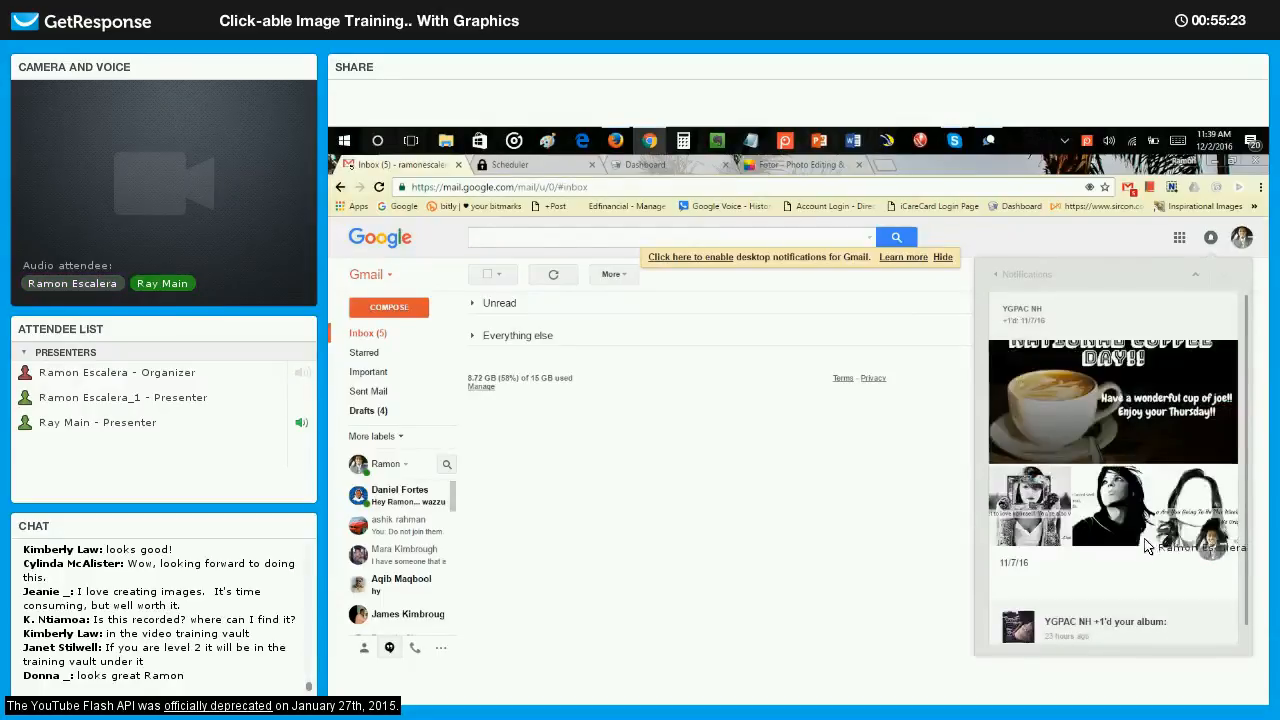
click(996, 274)
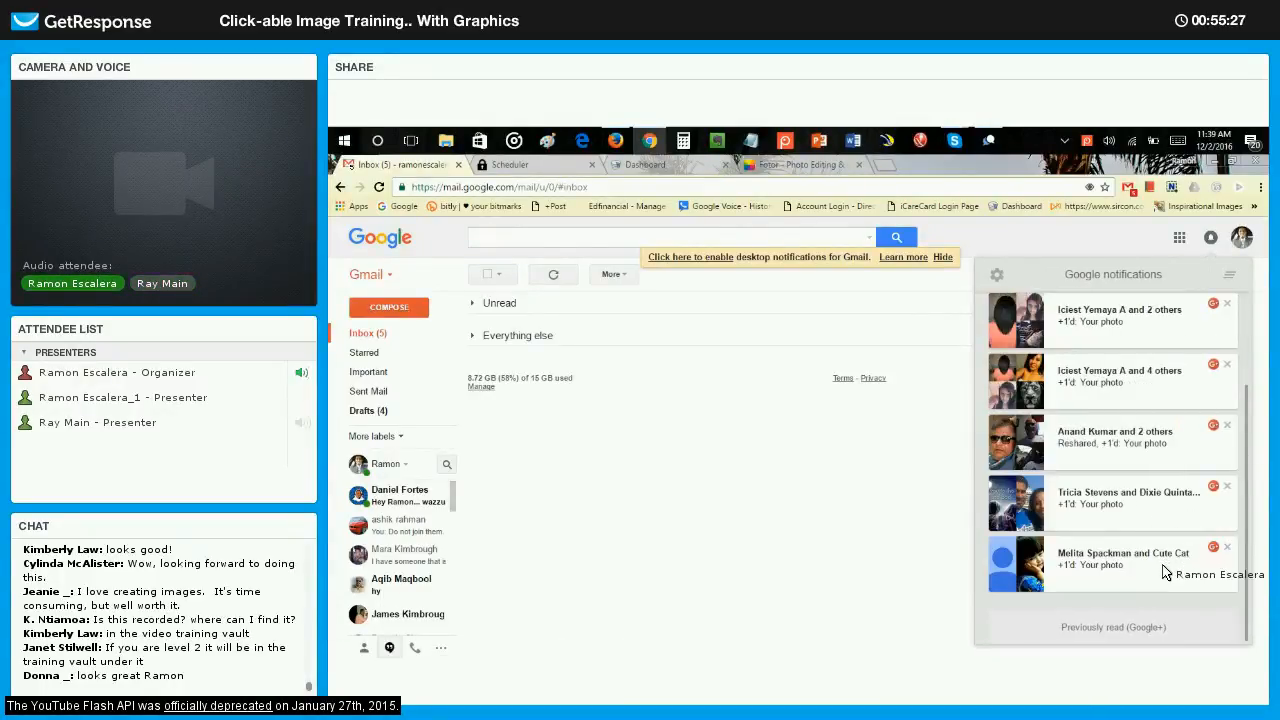
click(1157, 533)
scroll(1167, 520, down, 1)
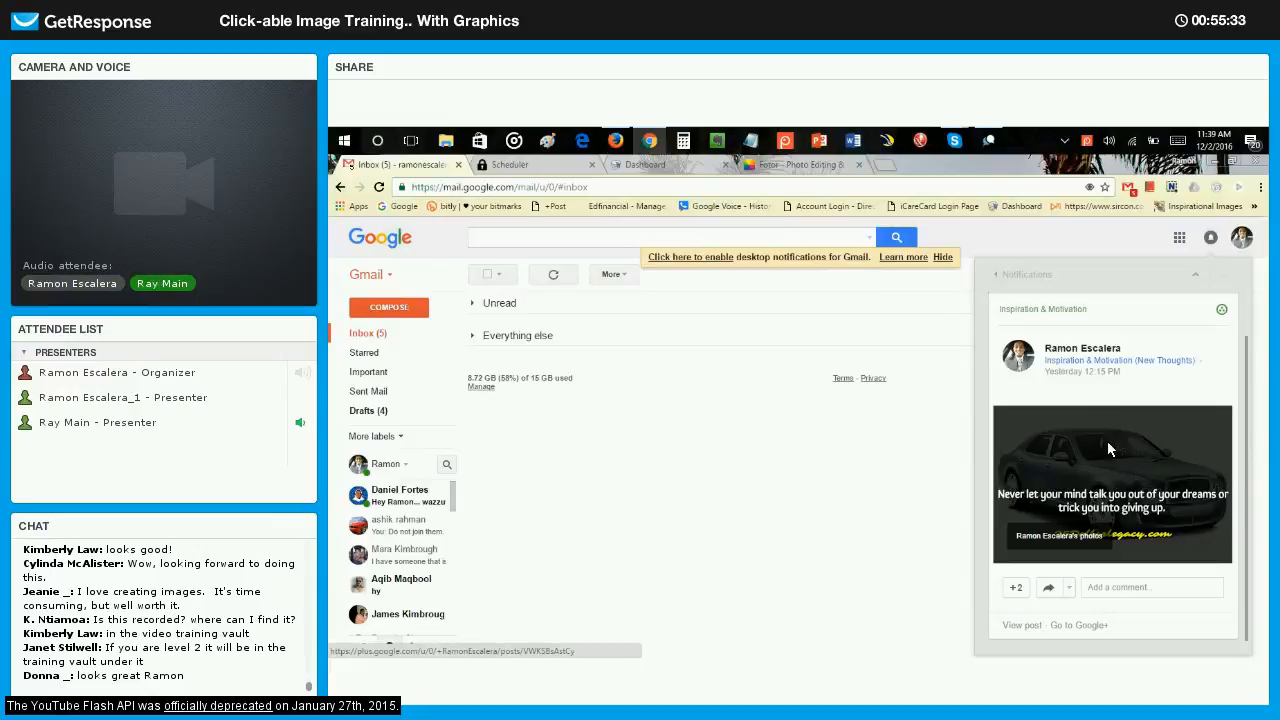
click(1018, 277)
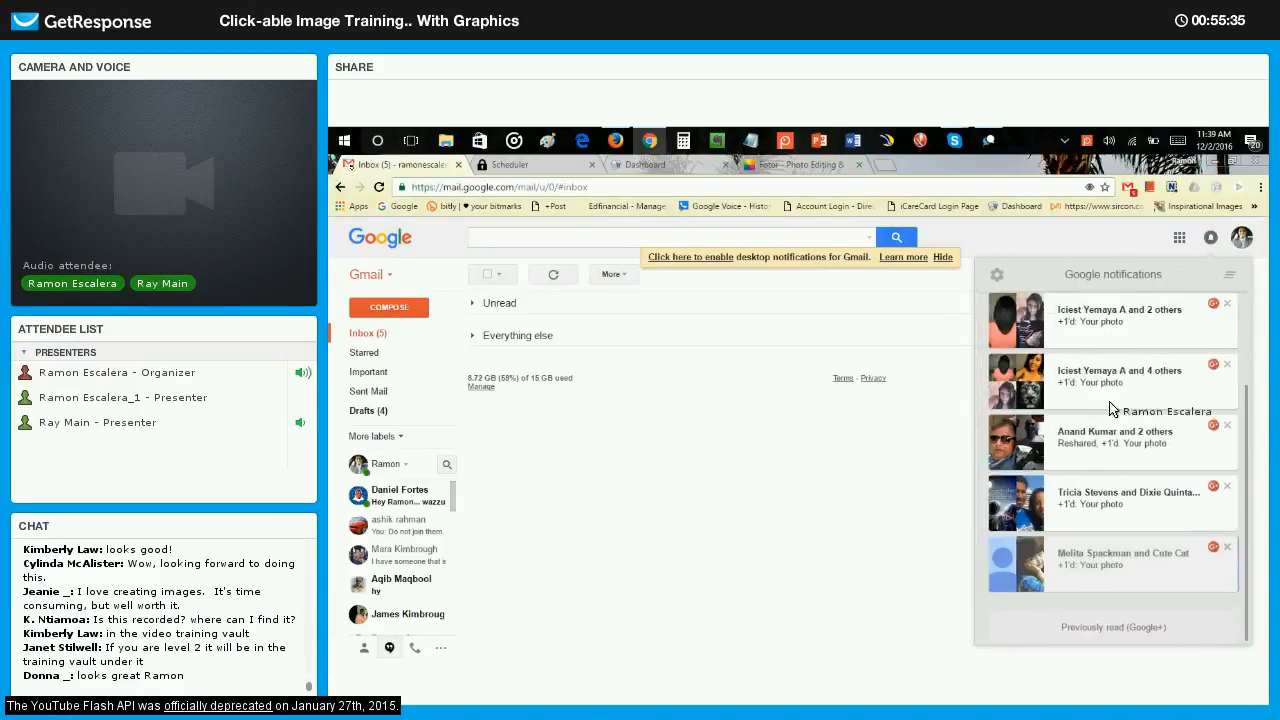
Review the reactions to the Motivation car-quote post and the Motivational and Inspirational Quotes Collection post.
click(1132, 496)
scroll(1191, 568, down, 1)
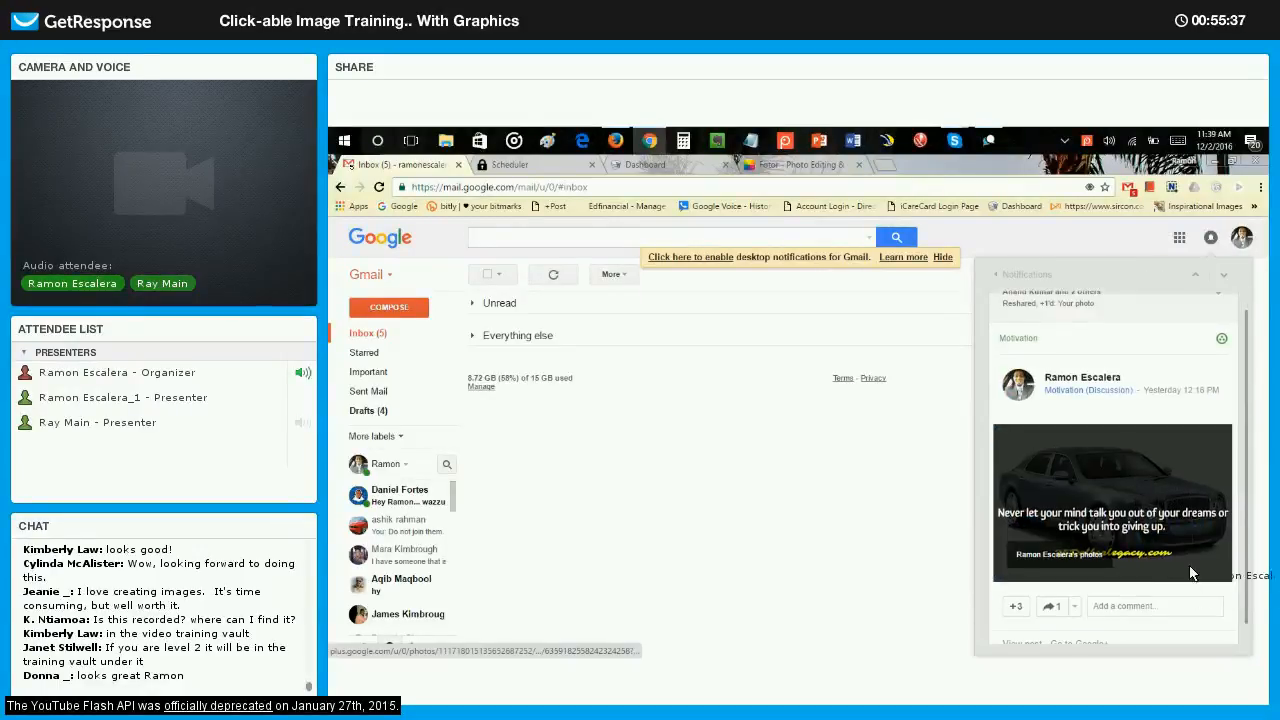
click(1000, 276)
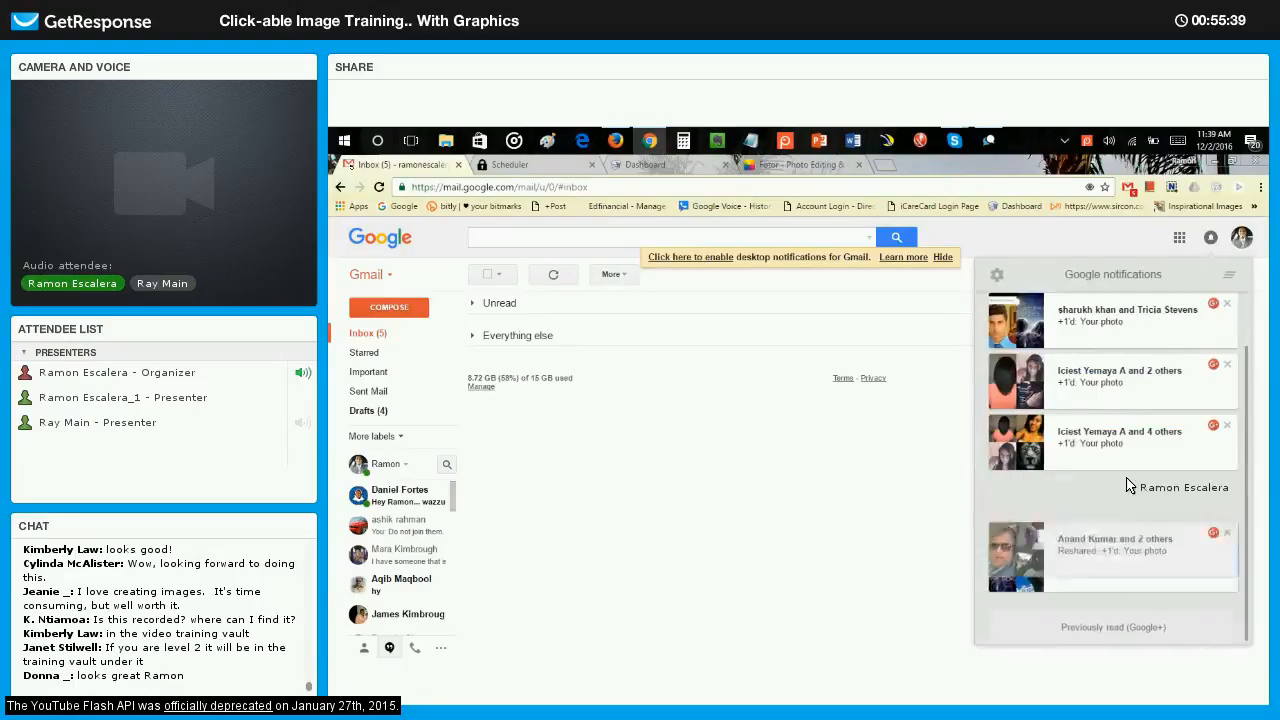
click(1147, 563)
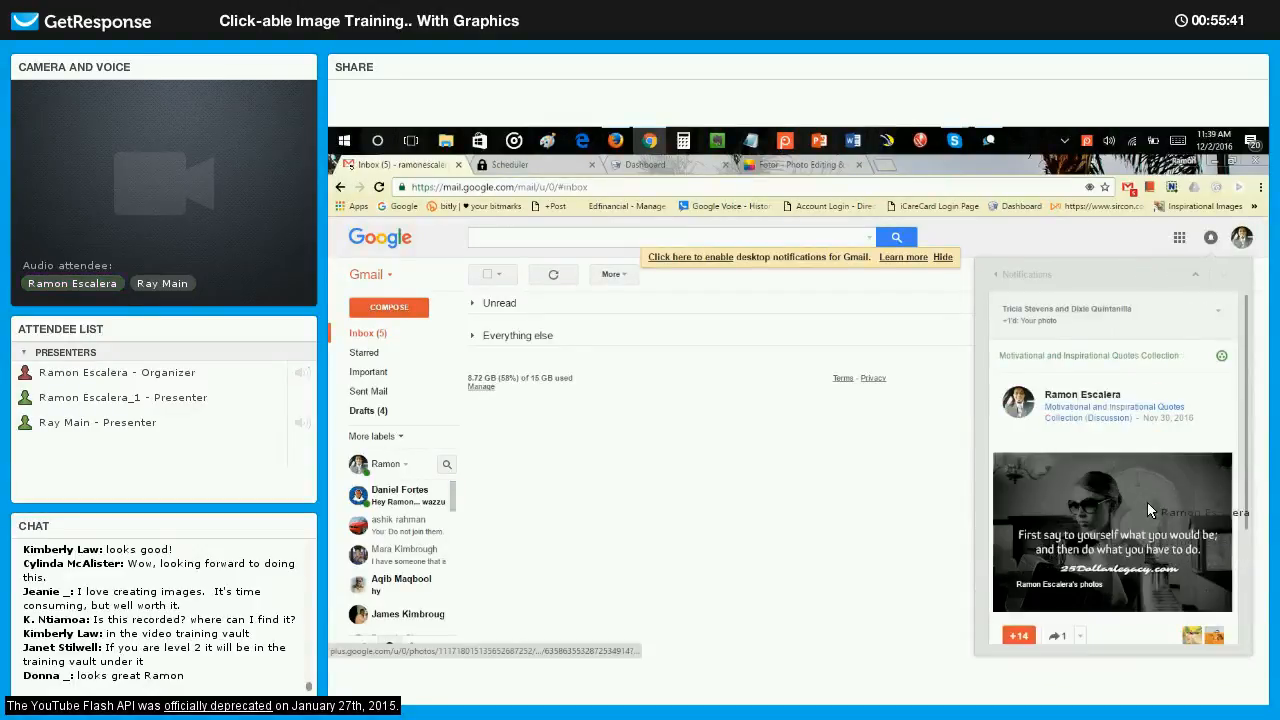
scroll(1147, 502, down, 3)
scroll(1117, 500, up, 3)
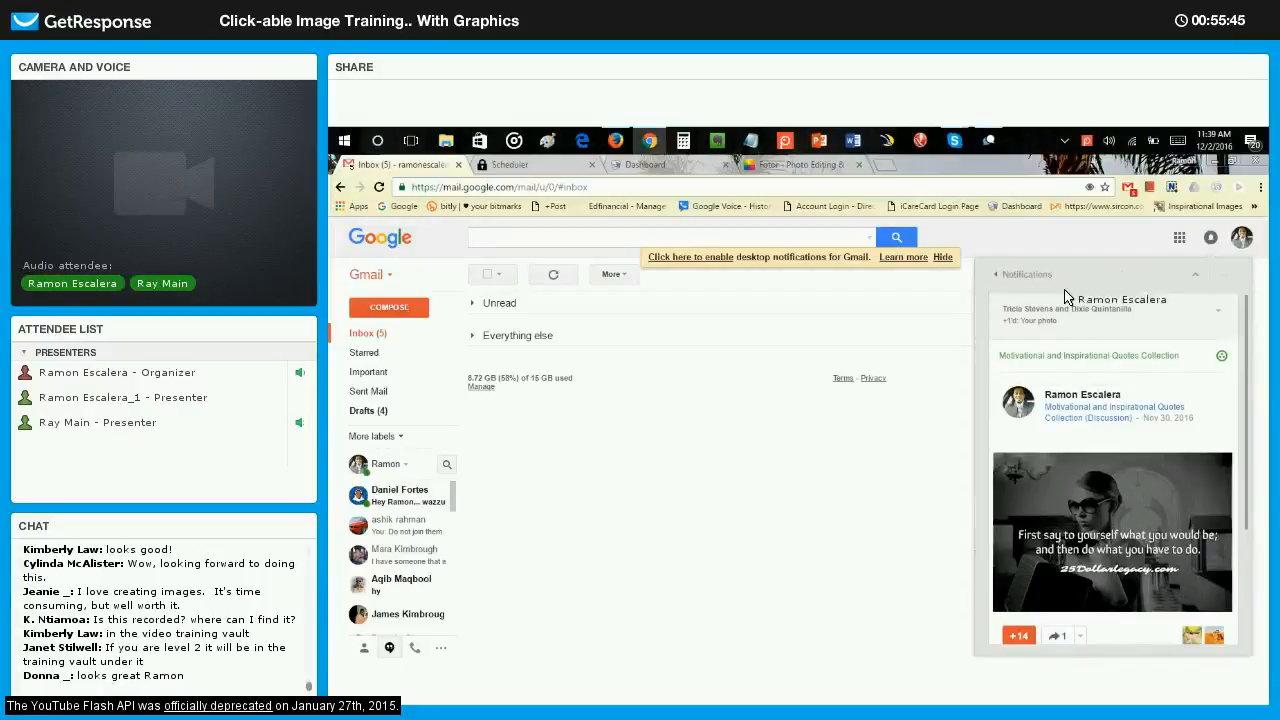
click(1000, 276)
View the notifications for the two Daily Motivation community posts and return to the list.
click(1154, 490)
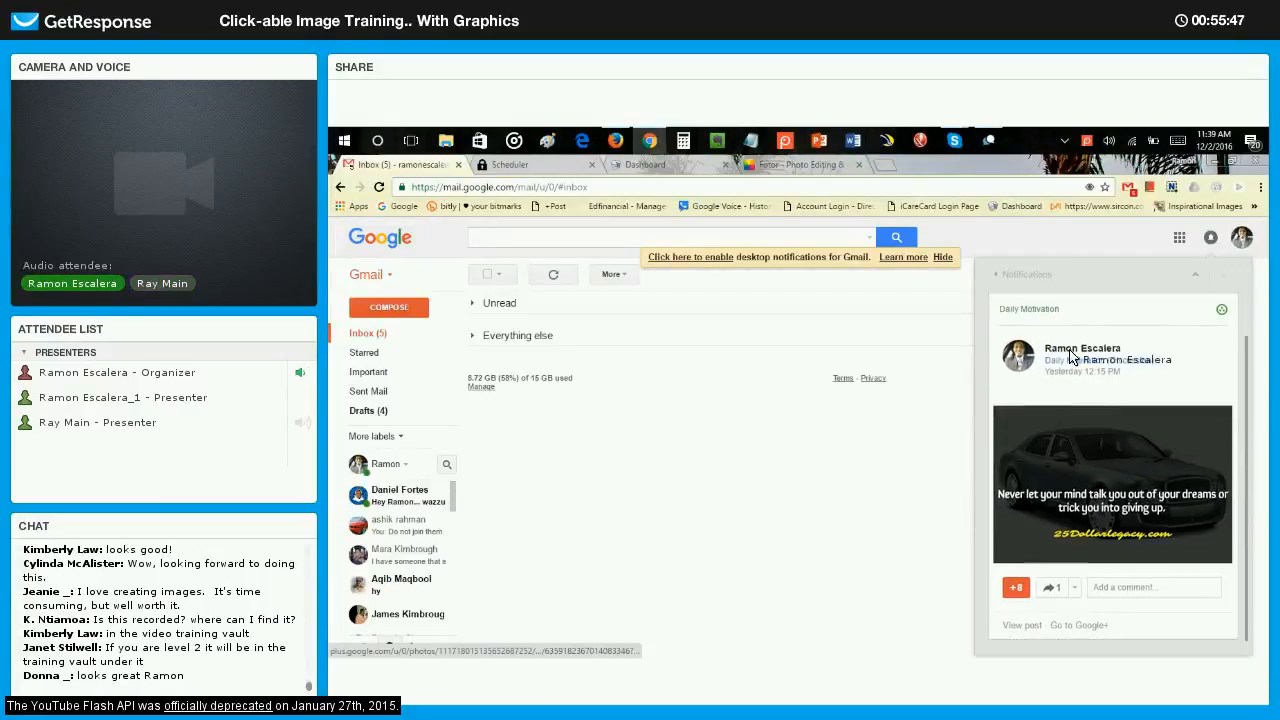
click(1142, 443)
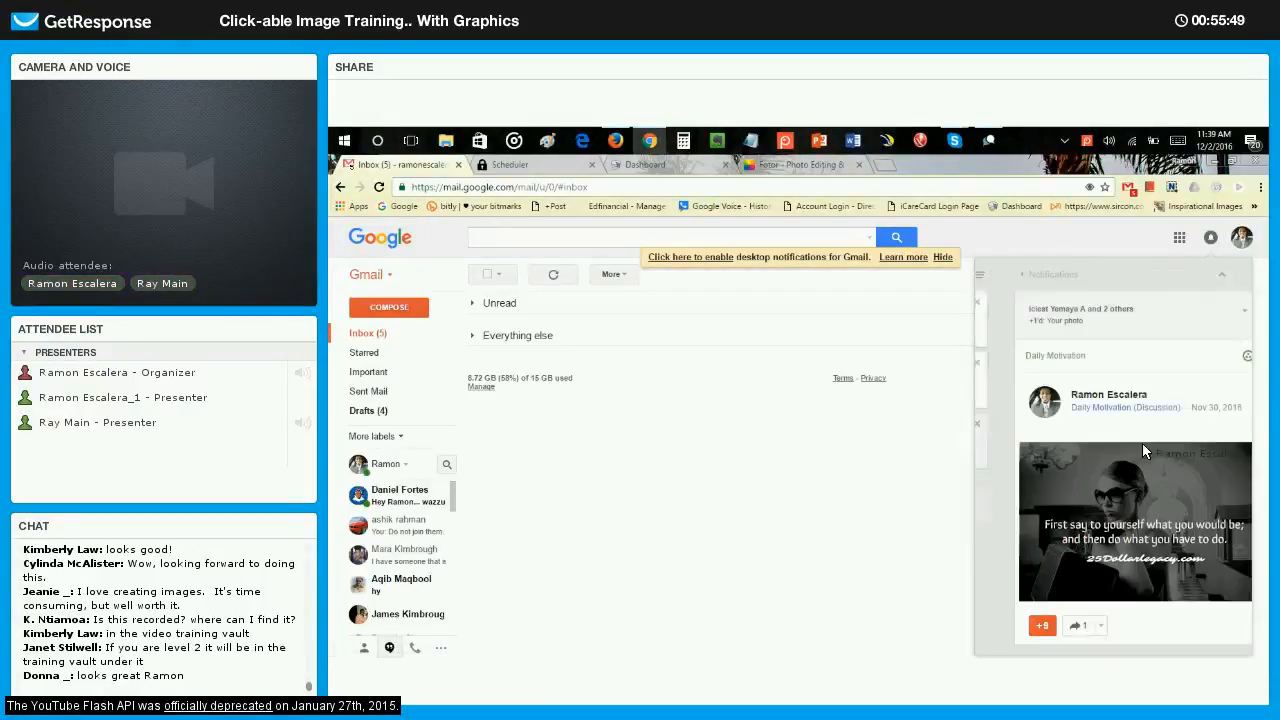
click(996, 275)
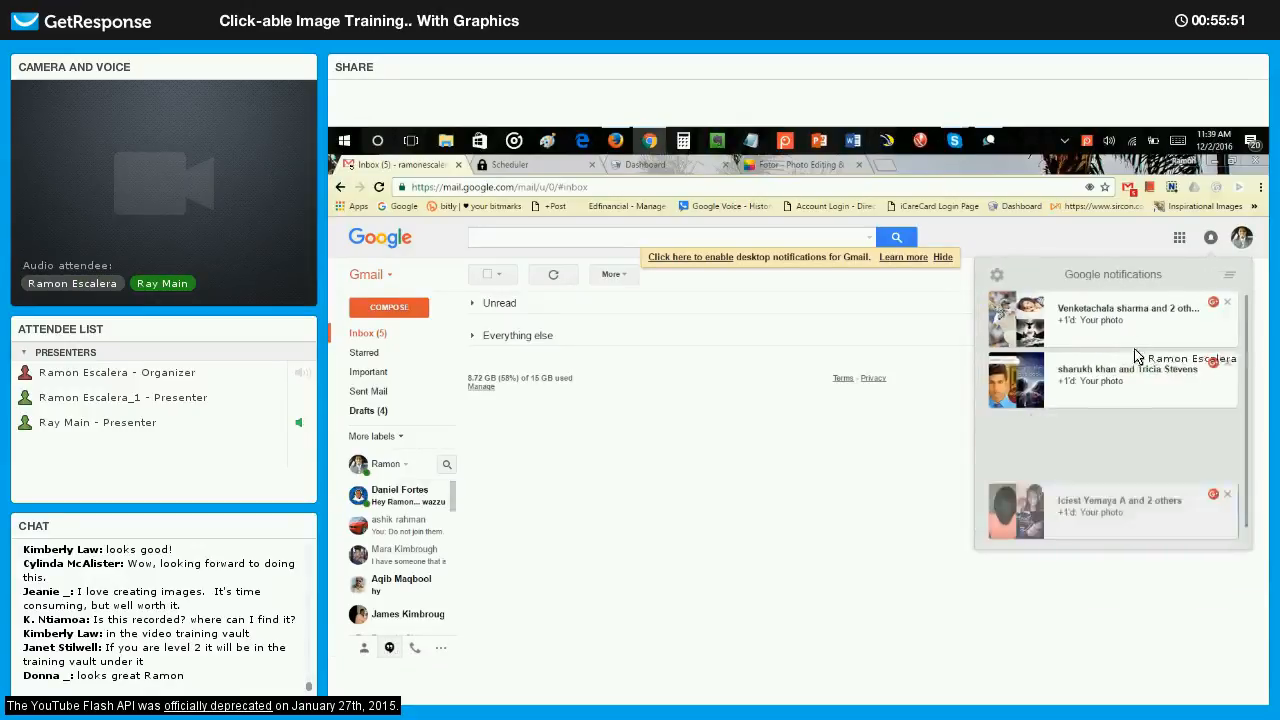
Check the remaining Motivation and Quotes Collection post notifications and close the notifications.
click(1138, 370)
scroll(1138, 410, down, 1)
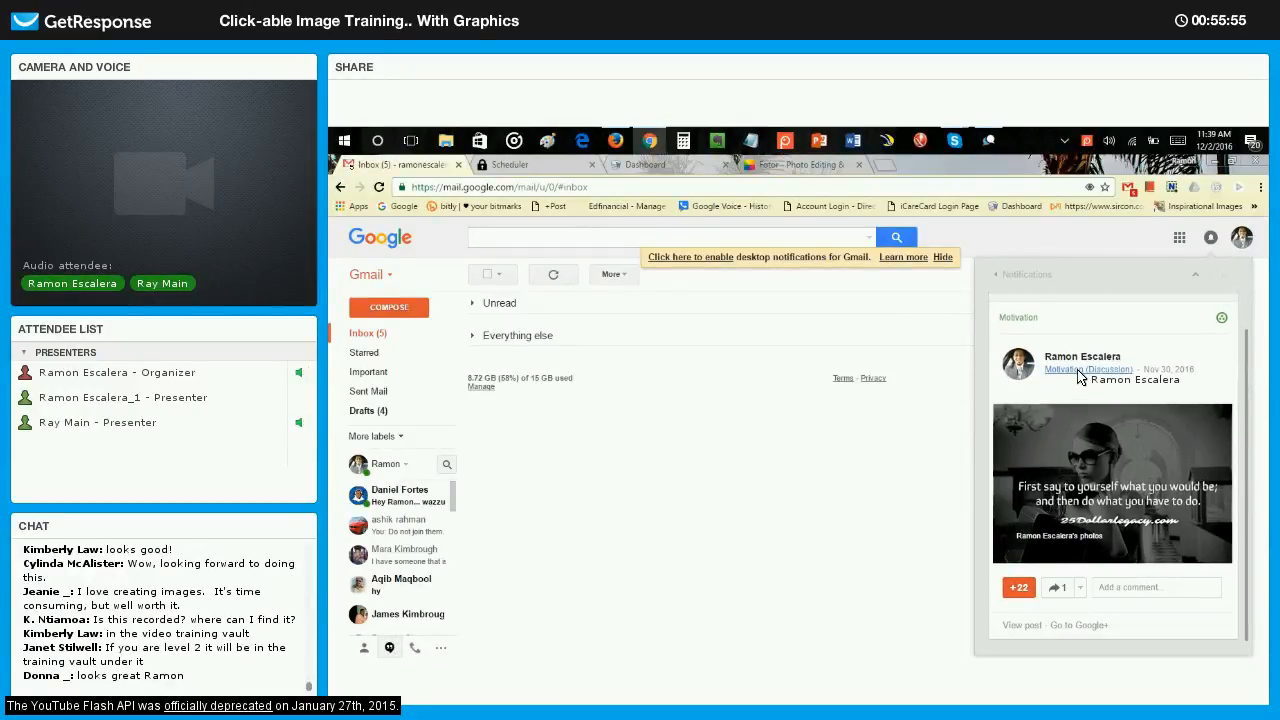
click(996, 275)
click(1130, 318)
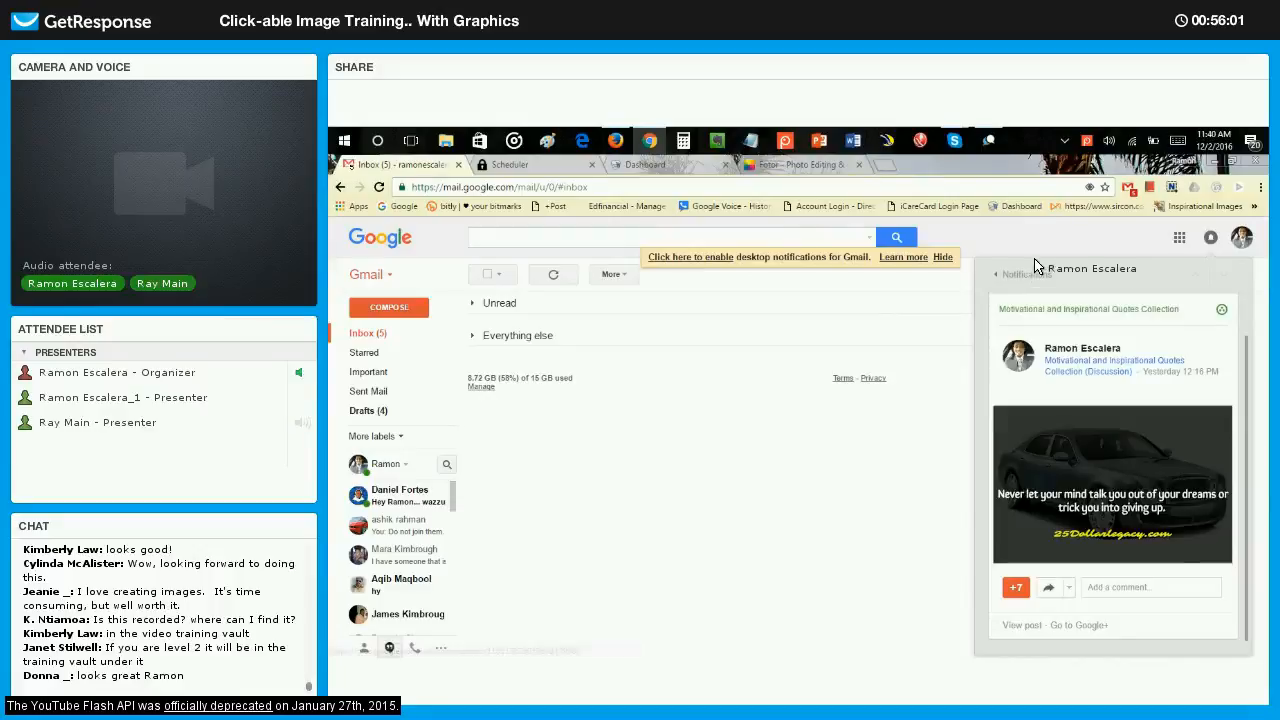
click(996, 275)
click(520, 320)
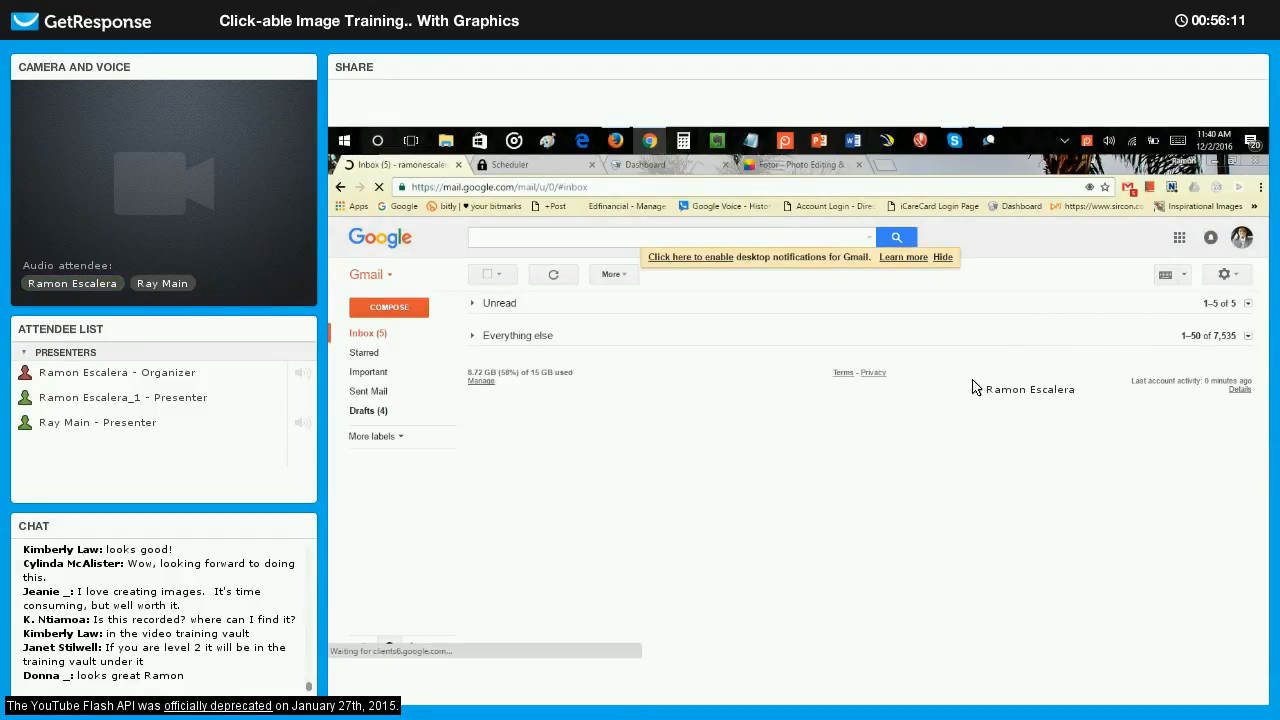
Reopen the notifications and view the Quotes Collection car-quote post among the previously read Google+ items.
click(1212, 240)
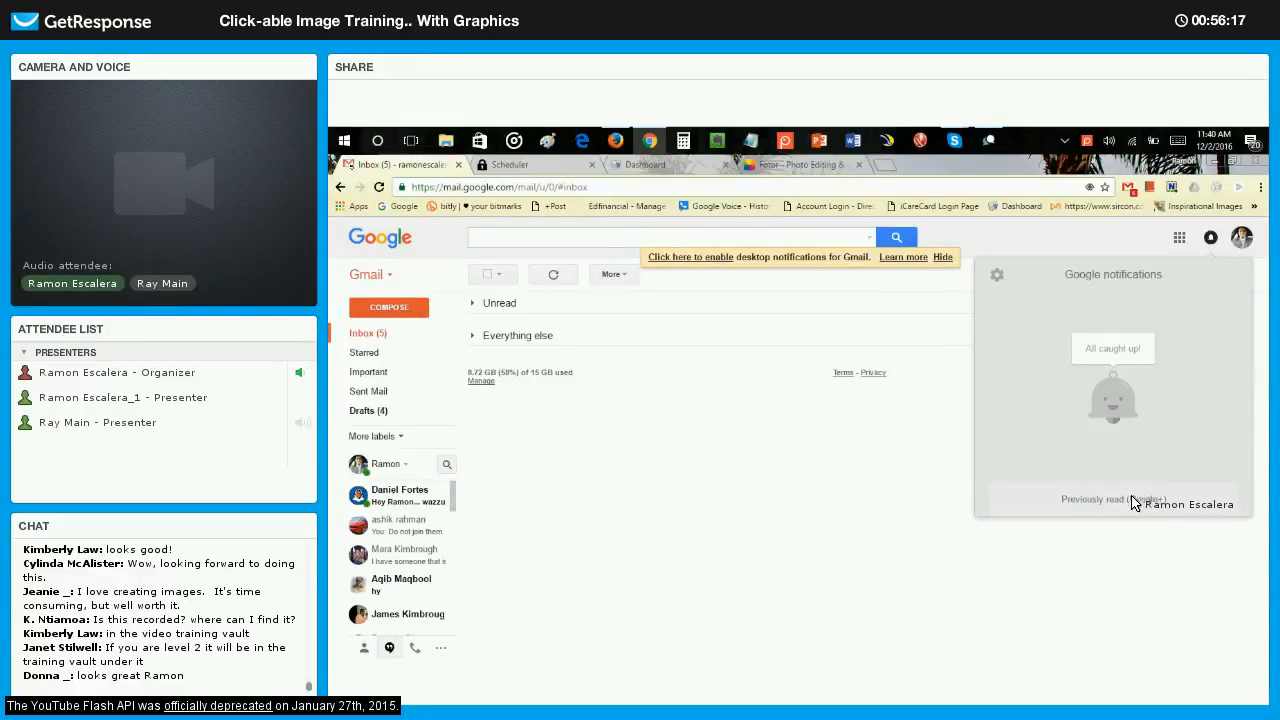
click(1080, 345)
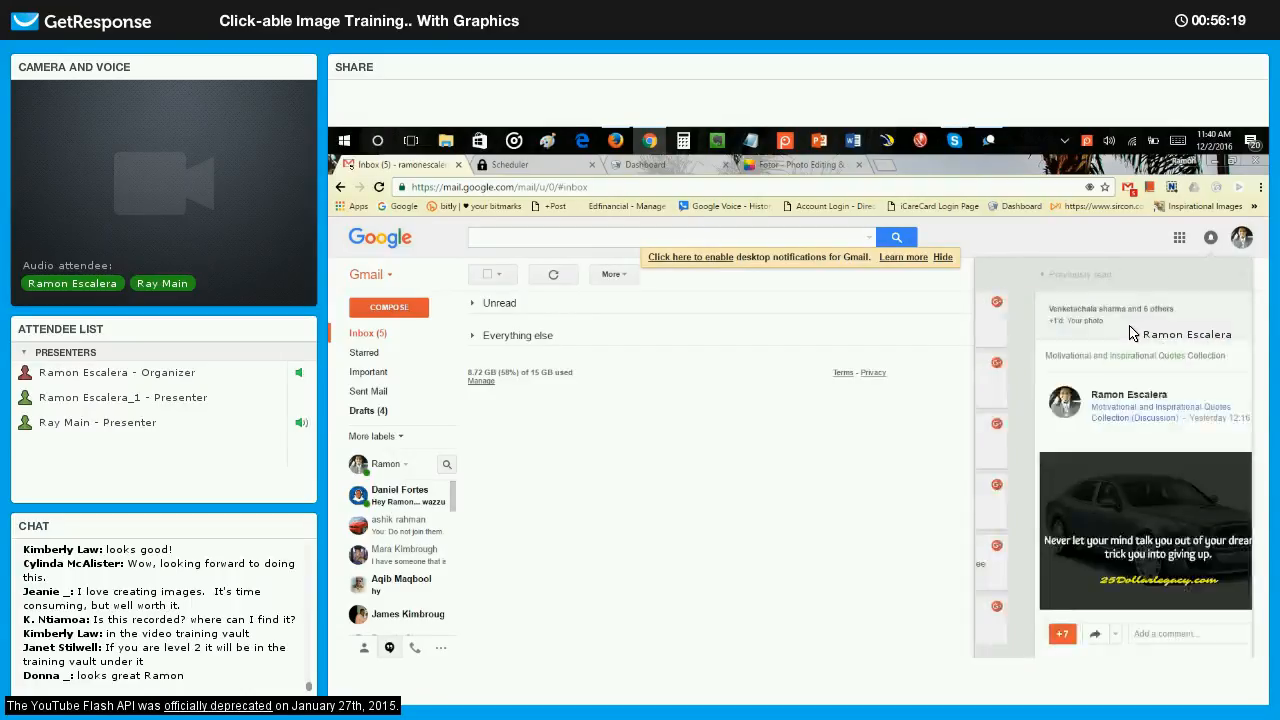
scroll(1124, 477, down, 1)
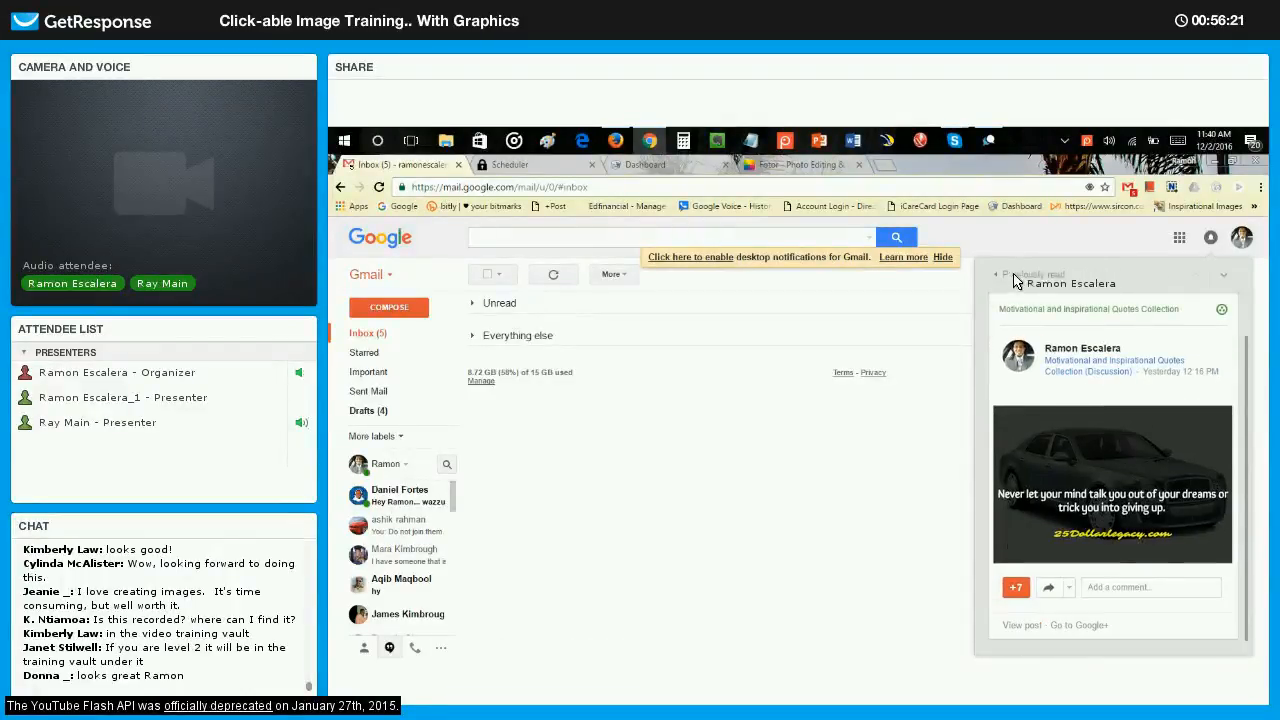
click(1014, 276)
Find the new Google+ followers notification among the previously read items and look through its list of followers.
scroll(1188, 472, down, 3)
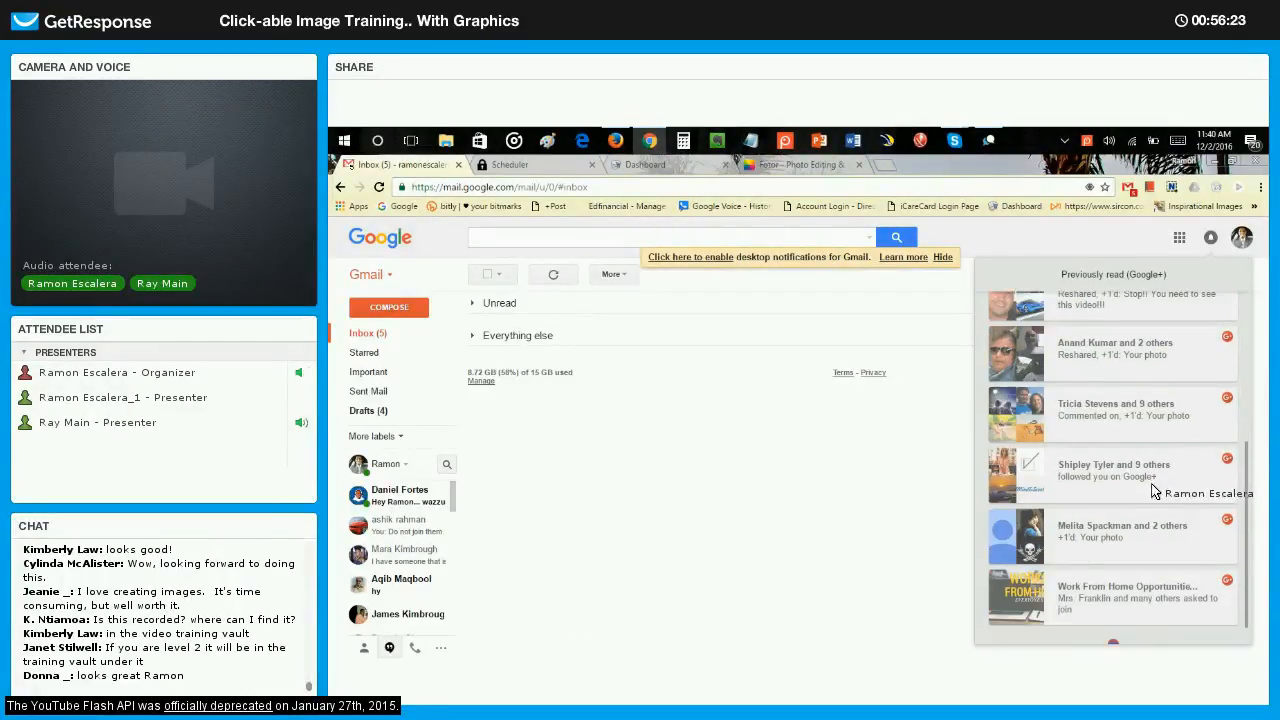
click(1163, 483)
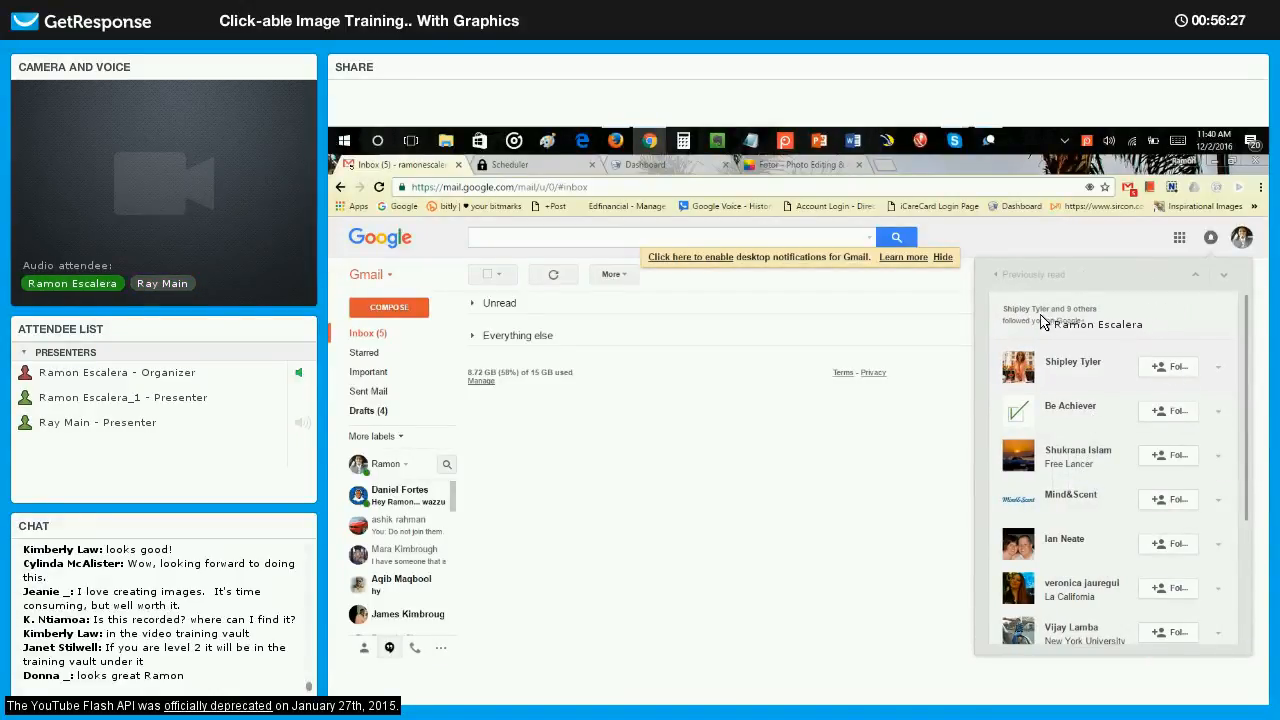
scroll(1098, 405, down, 3)
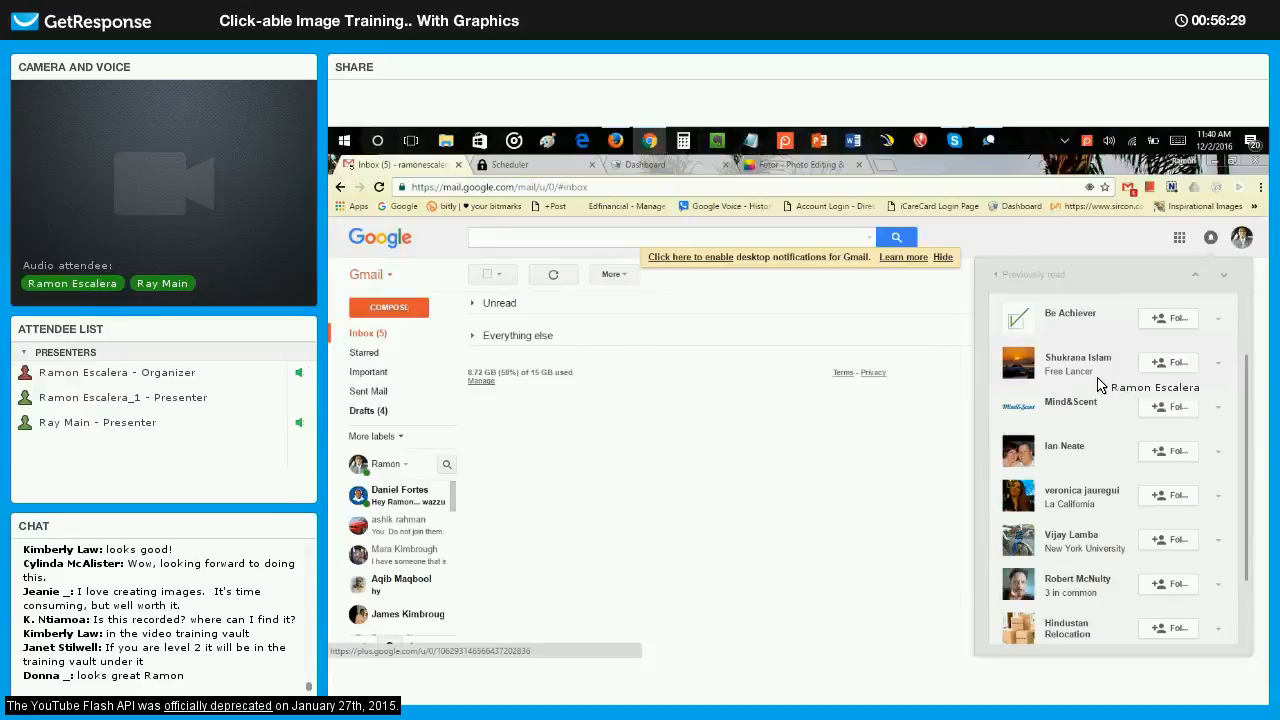
scroll(1090, 420, up, 3)
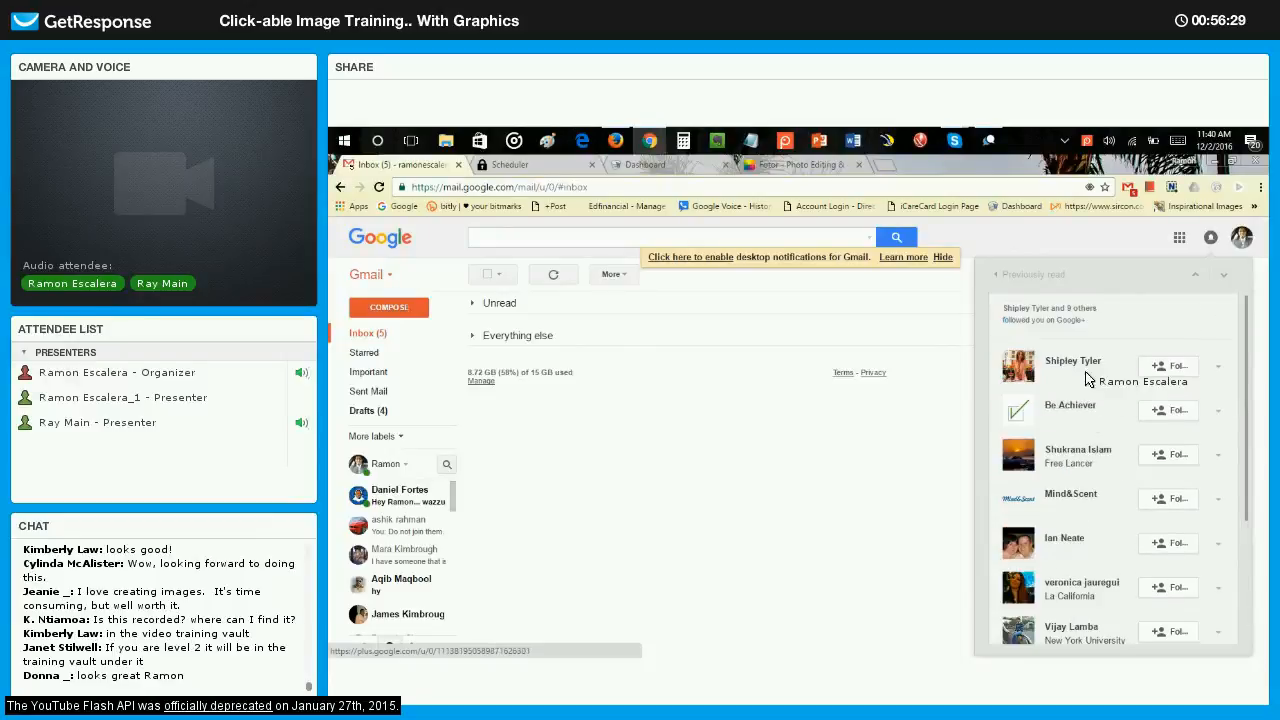
click(1035, 276)
View two previously read notifications for quote posts shared in the Inspiration & Motivation community.
scroll(1140, 400, down, 3)
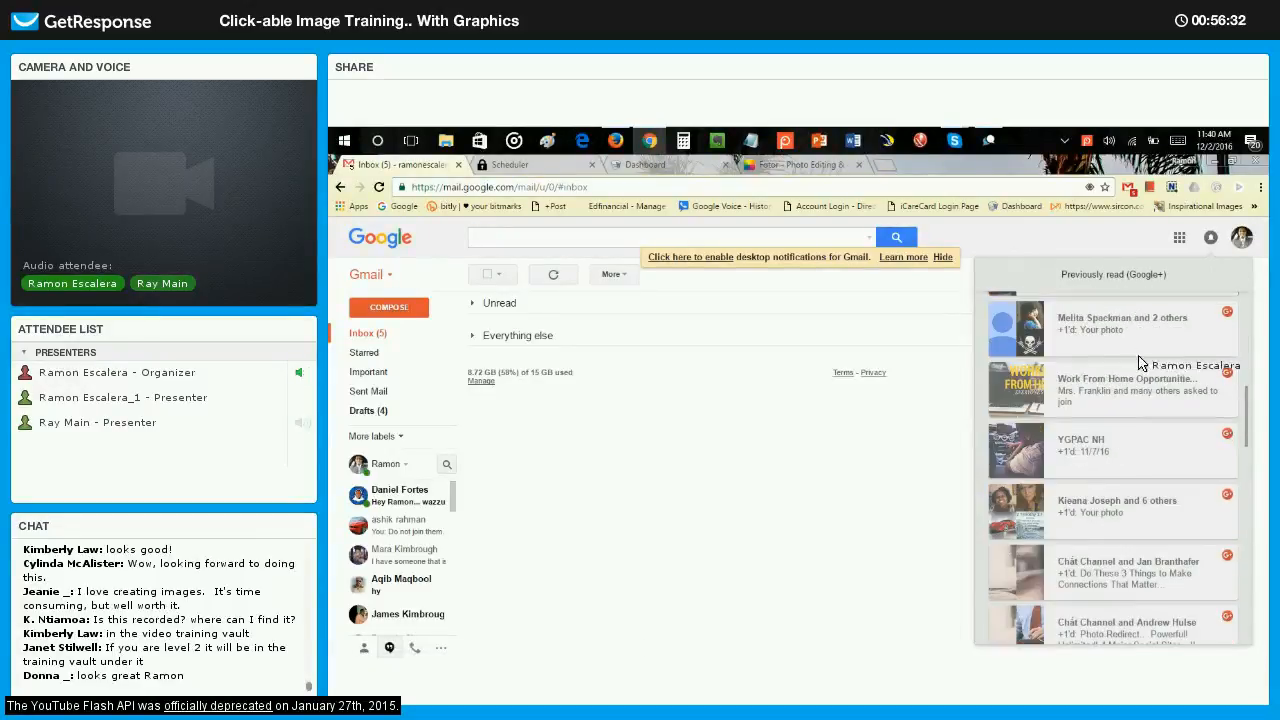
click(1131, 340)
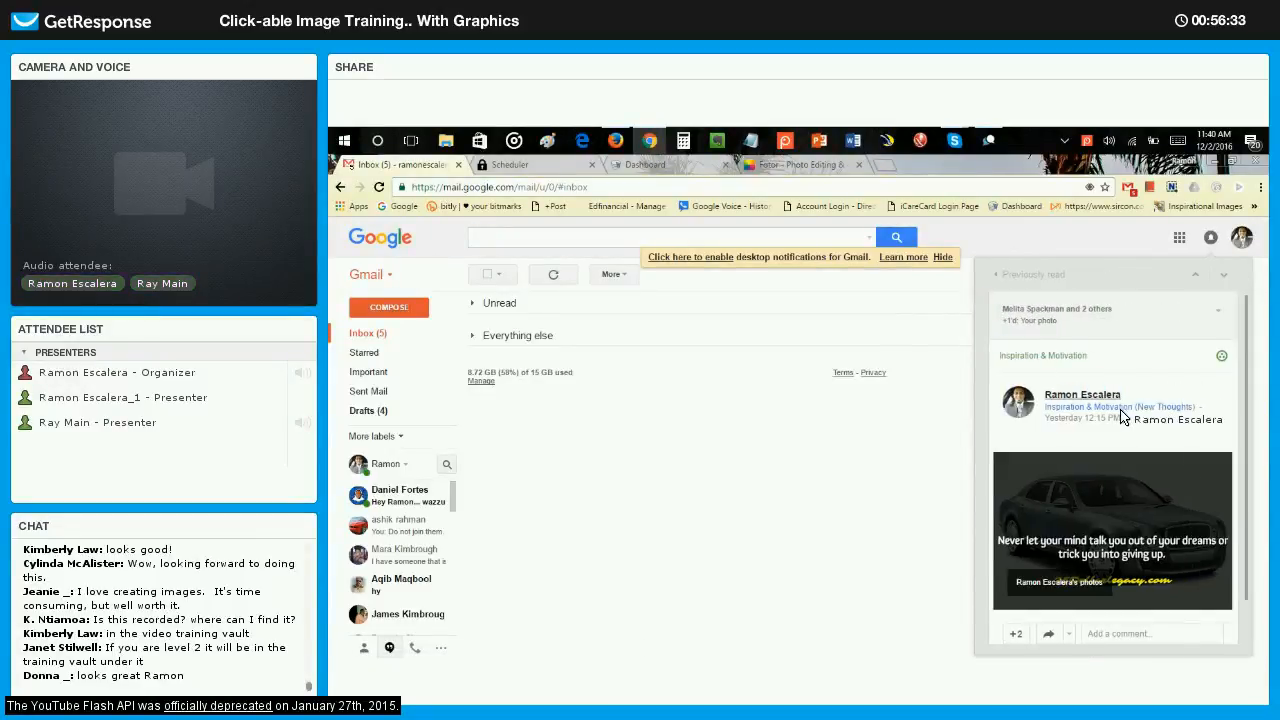
click(1036, 278)
click(1127, 517)
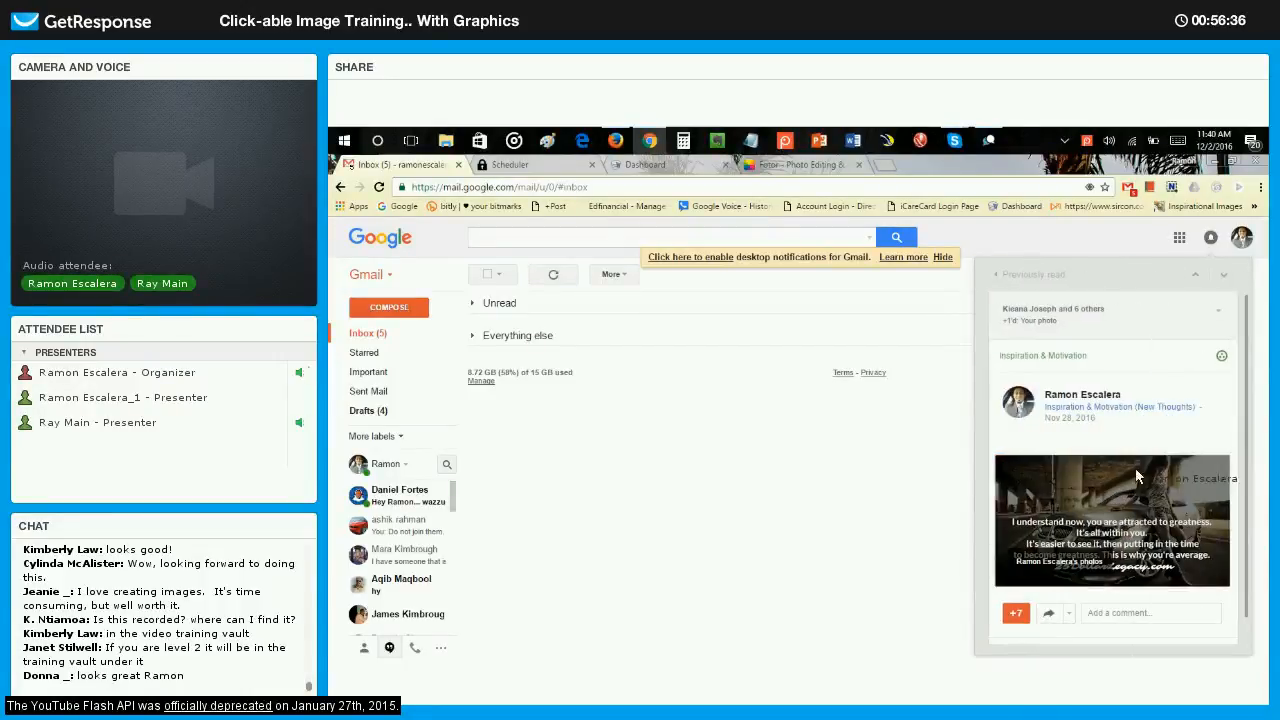
click(1040, 283)
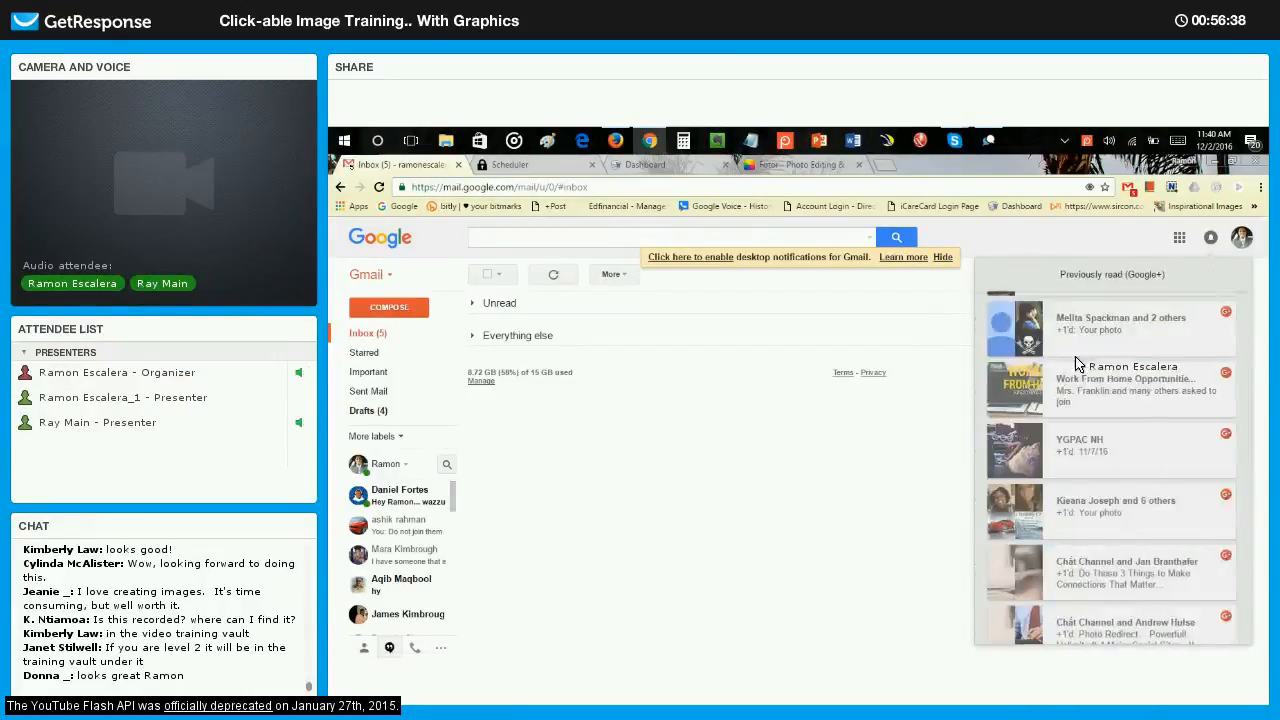
Open the previously read Photo Redirect notification and examine its clickable Join Now graphic and link description.
click(1127, 422)
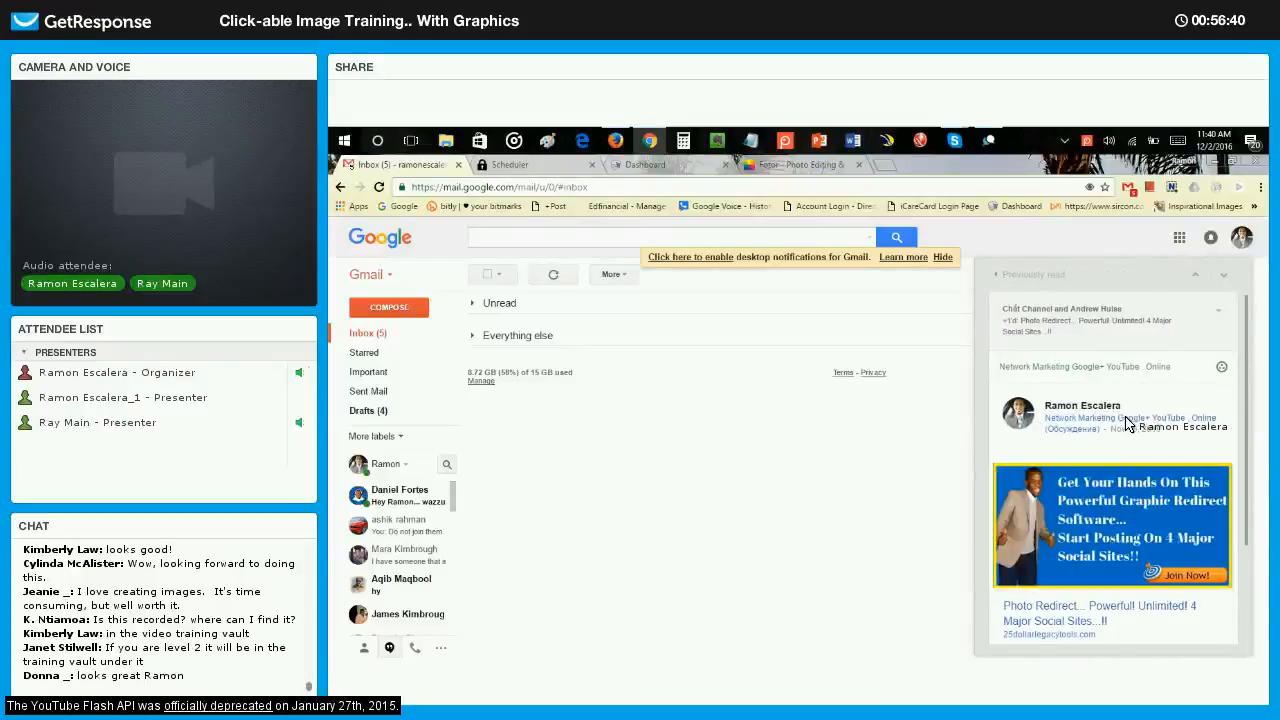
scroll(1082, 418, down, 2)
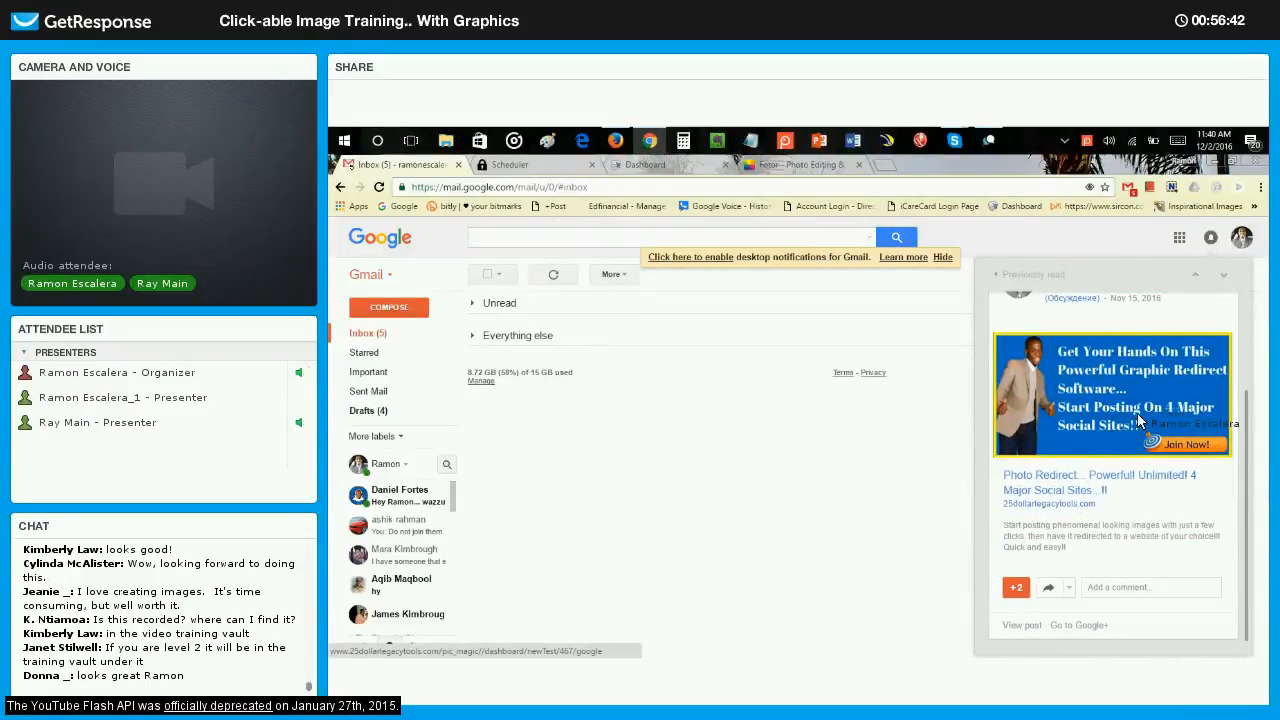
scroll(1093, 393, up, 1)
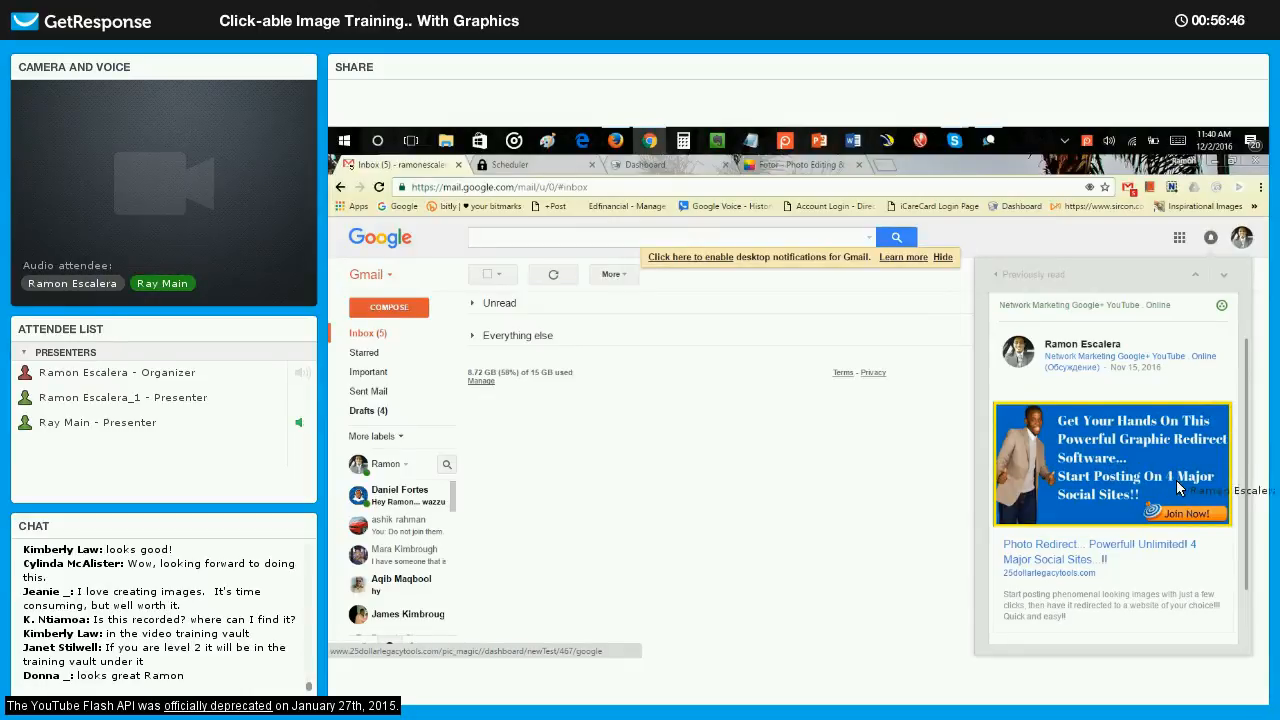
Follow the Photo Redirect post's link to its landing page, review the page down to the sign-up form, and close it.
scroll(1138, 456, down, 1)
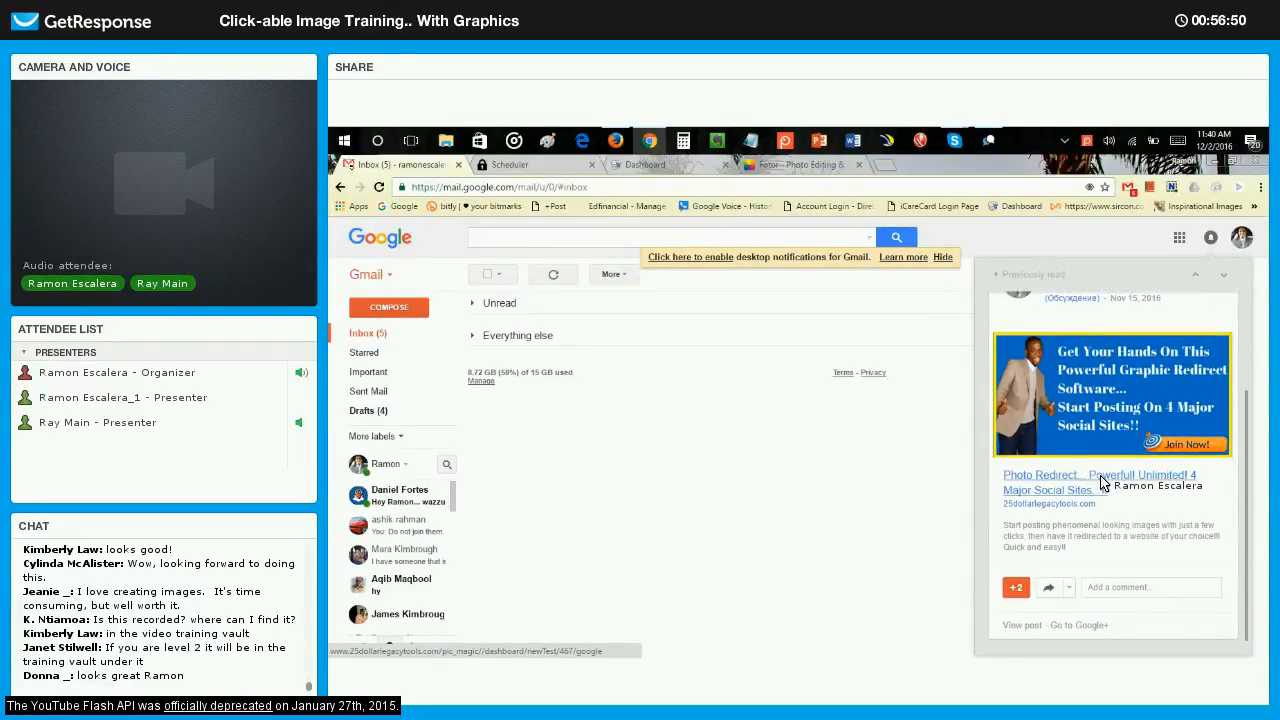
click(1101, 483)
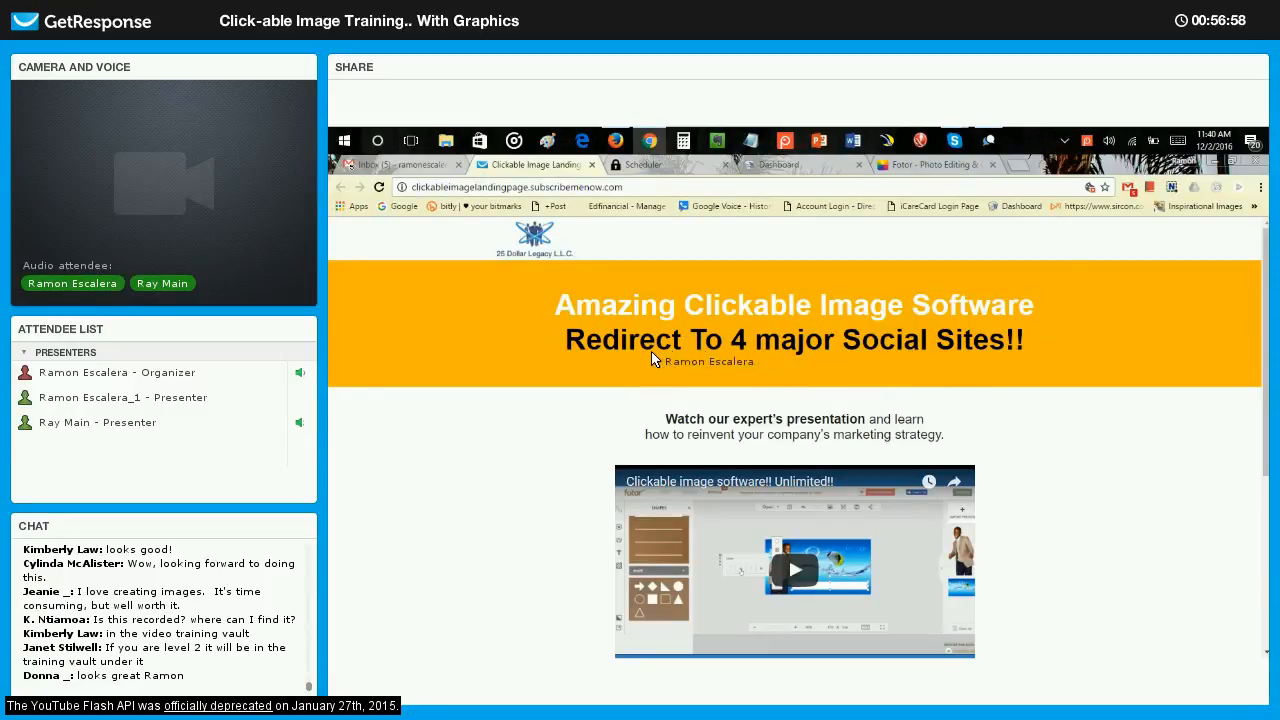
scroll(925, 415, down, 3)
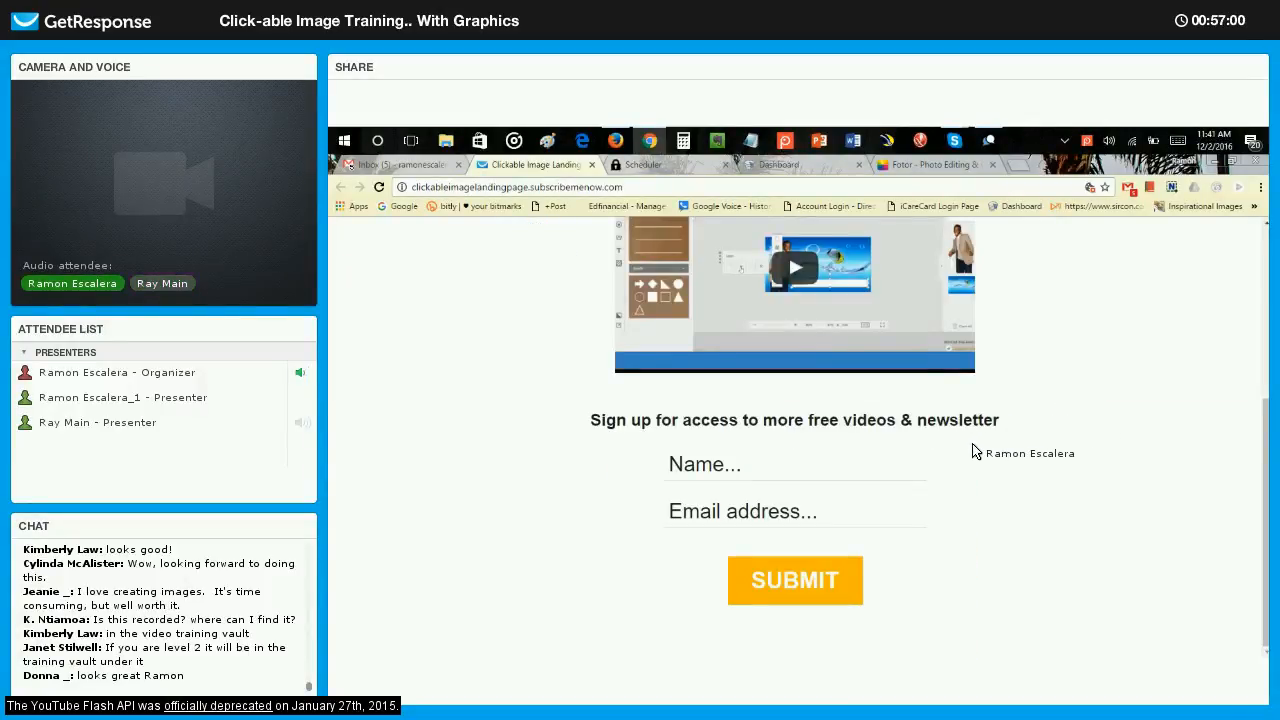
scroll(854, 349, up, 3)
scroll(960, 482, down, 3)
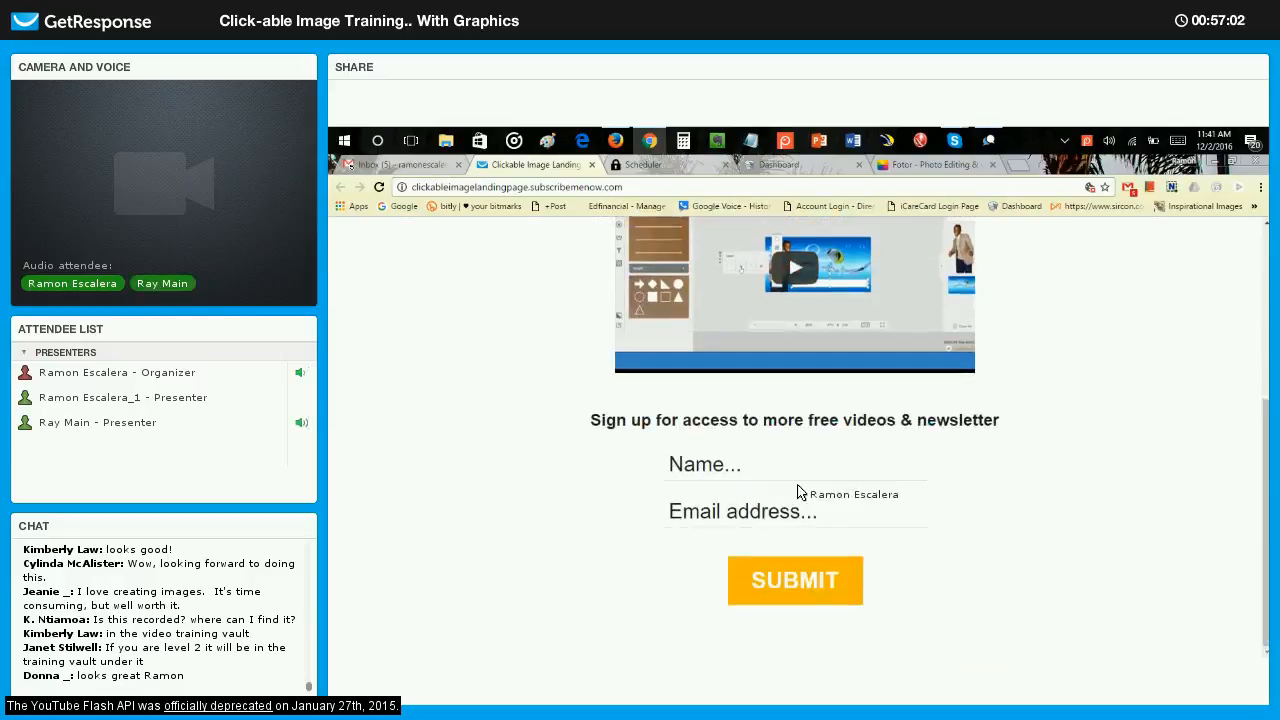
scroll(1096, 491, up, 3)
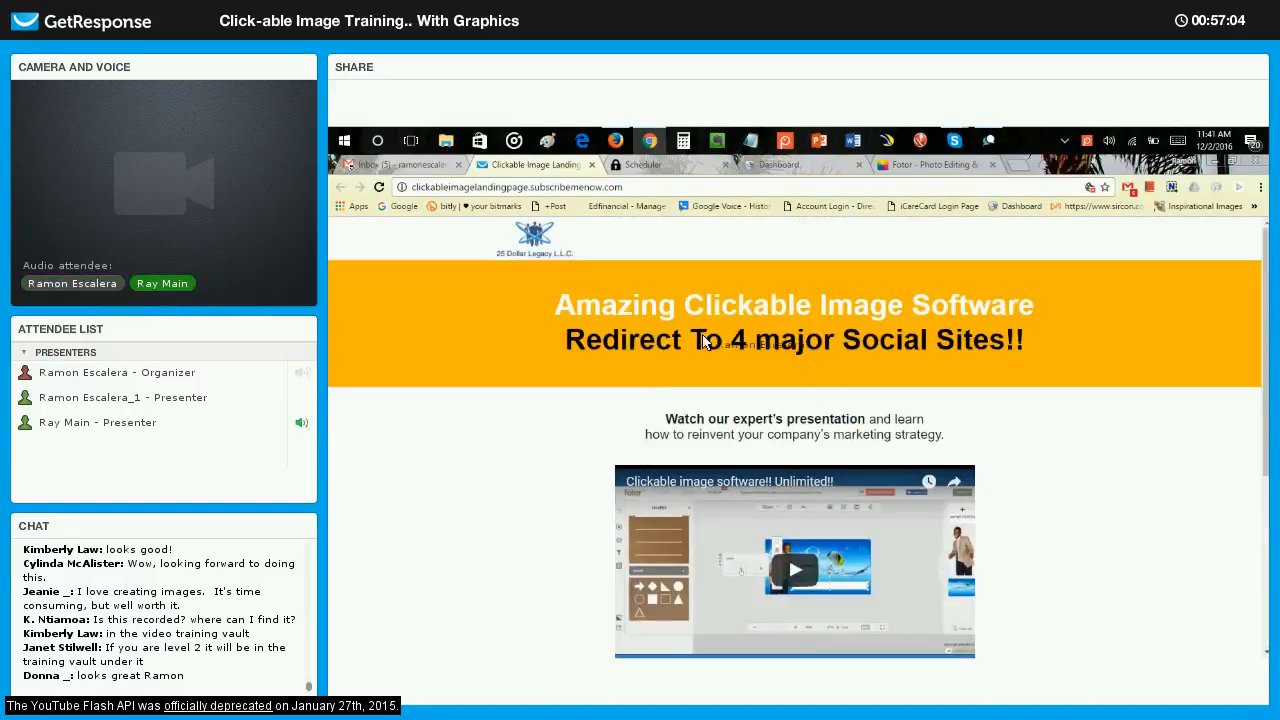
click(592, 164)
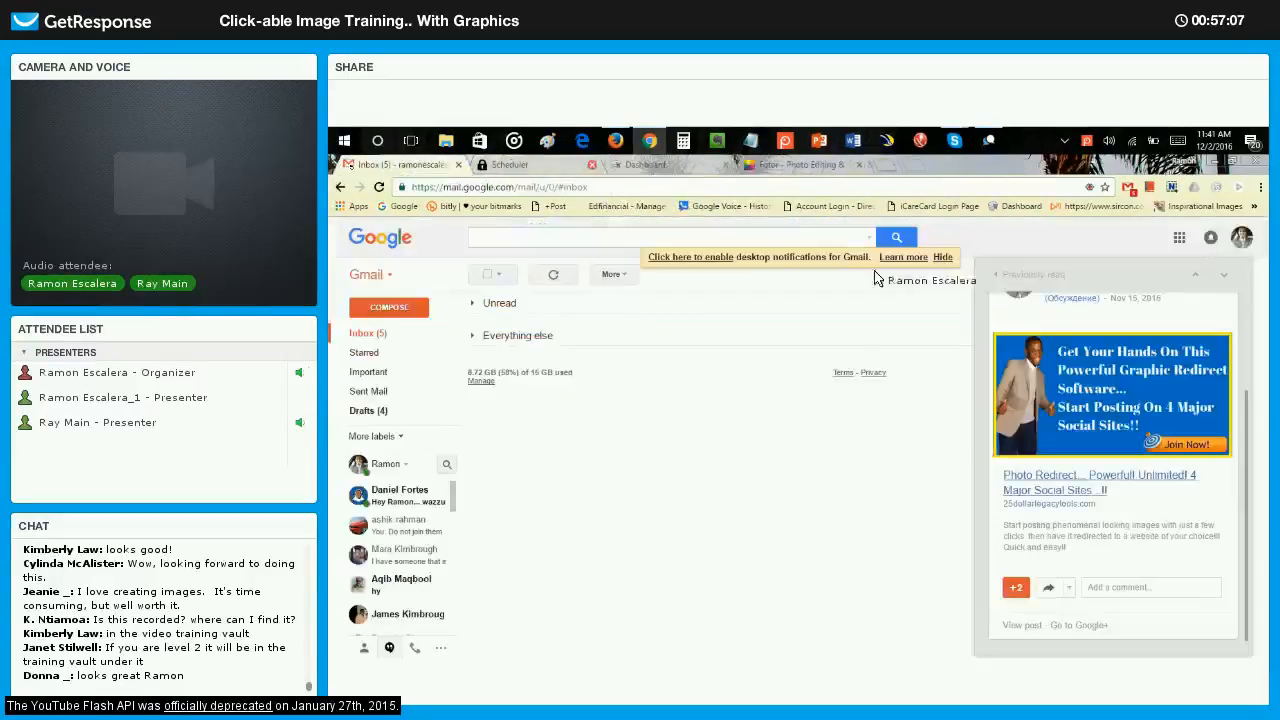
View the previously read "Create your own content here" and Work From Home Opportunities notifications.
click(994, 278)
scroll(1130, 405, down, 3)
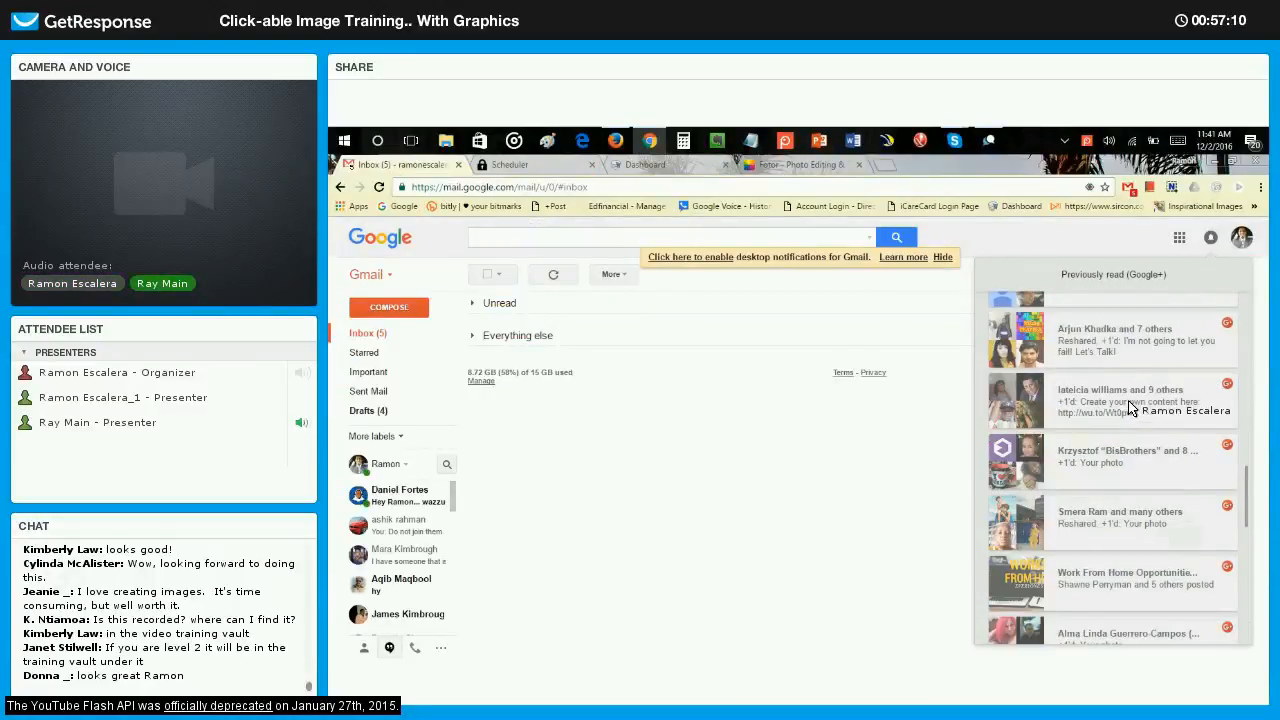
click(1130, 405)
click(994, 282)
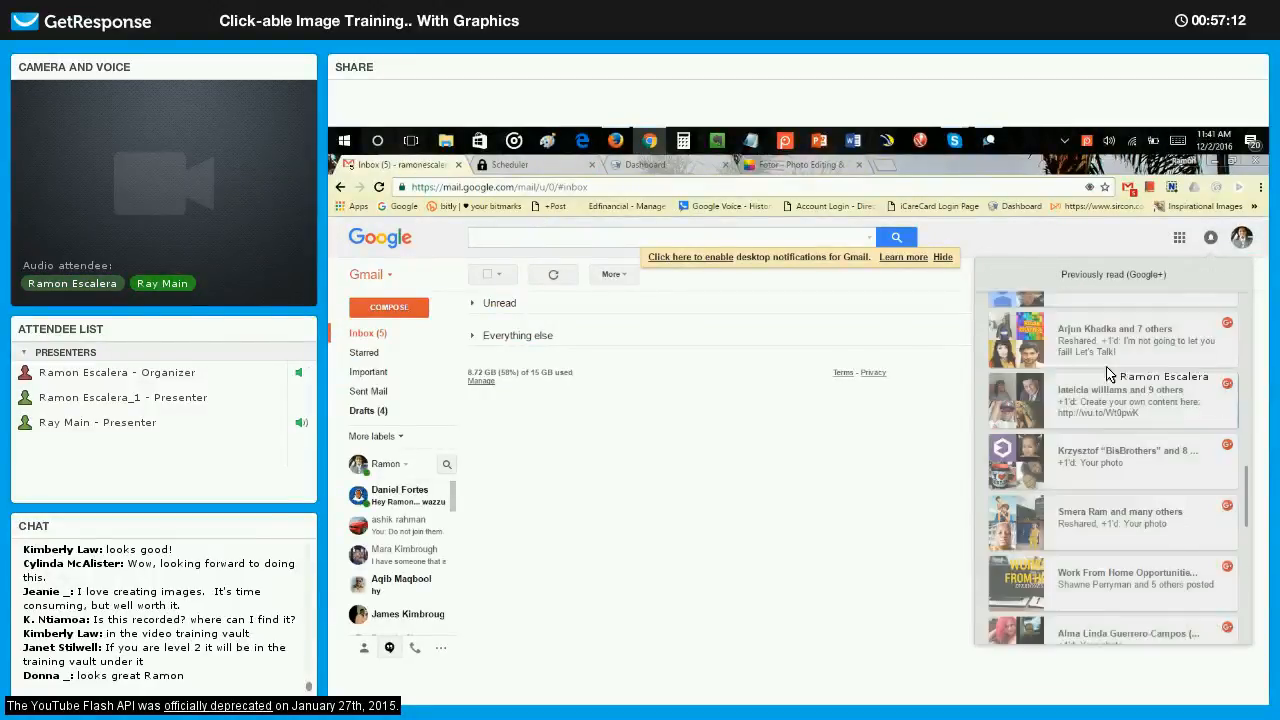
scroll(1110, 380, down, 2)
click(1114, 385)
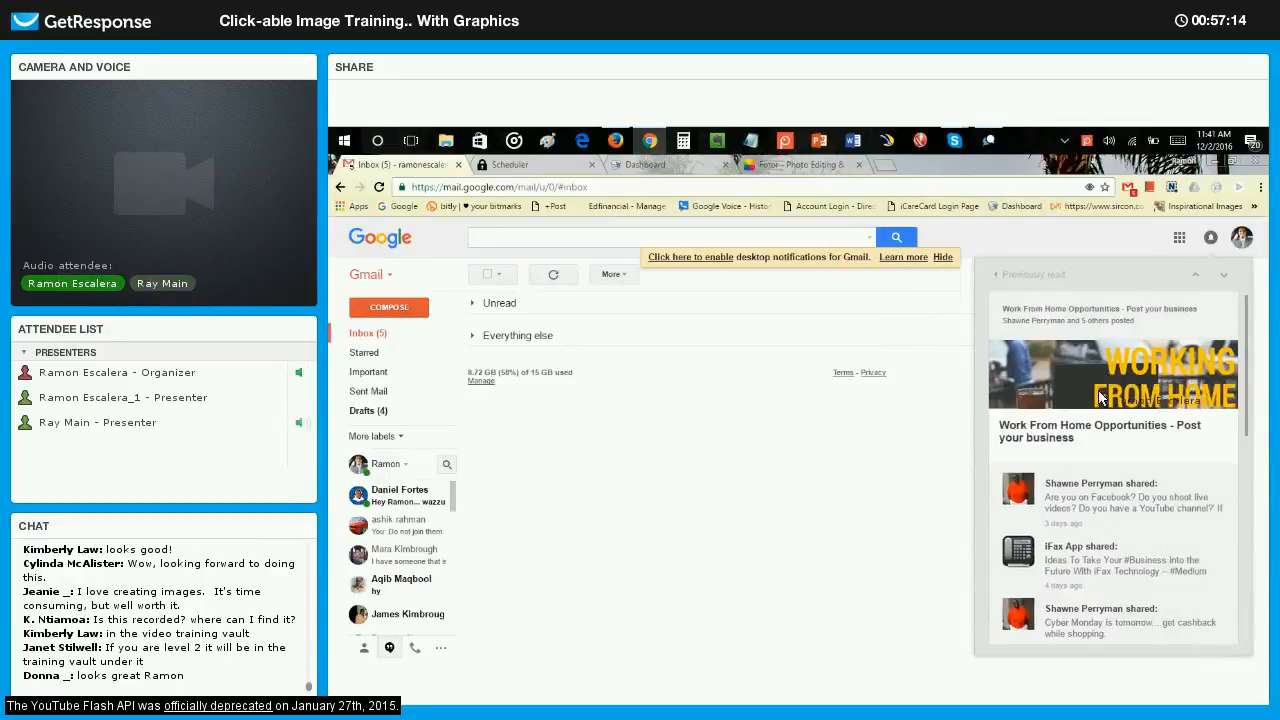
click(995, 274)
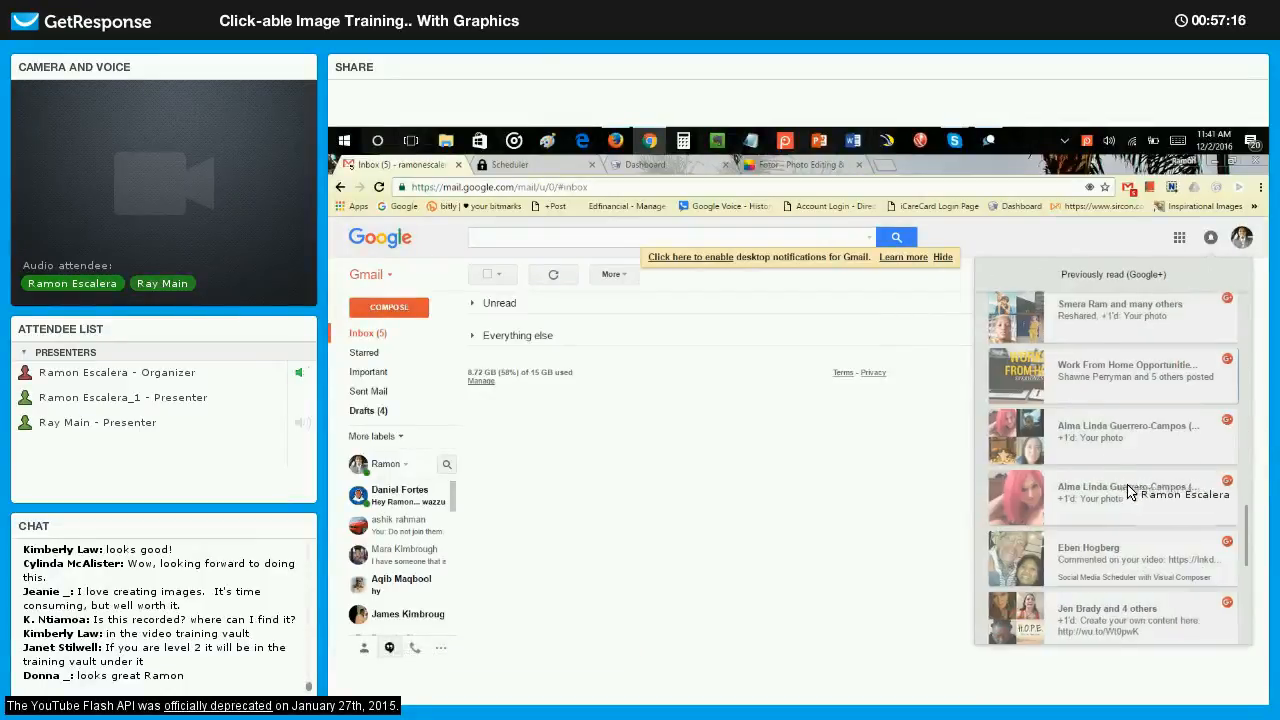
View the previously read Social Media Scheduler video comment and the "hero of your own story" car-quote post.
scroll(1128, 490, down, 3)
click(1110, 383)
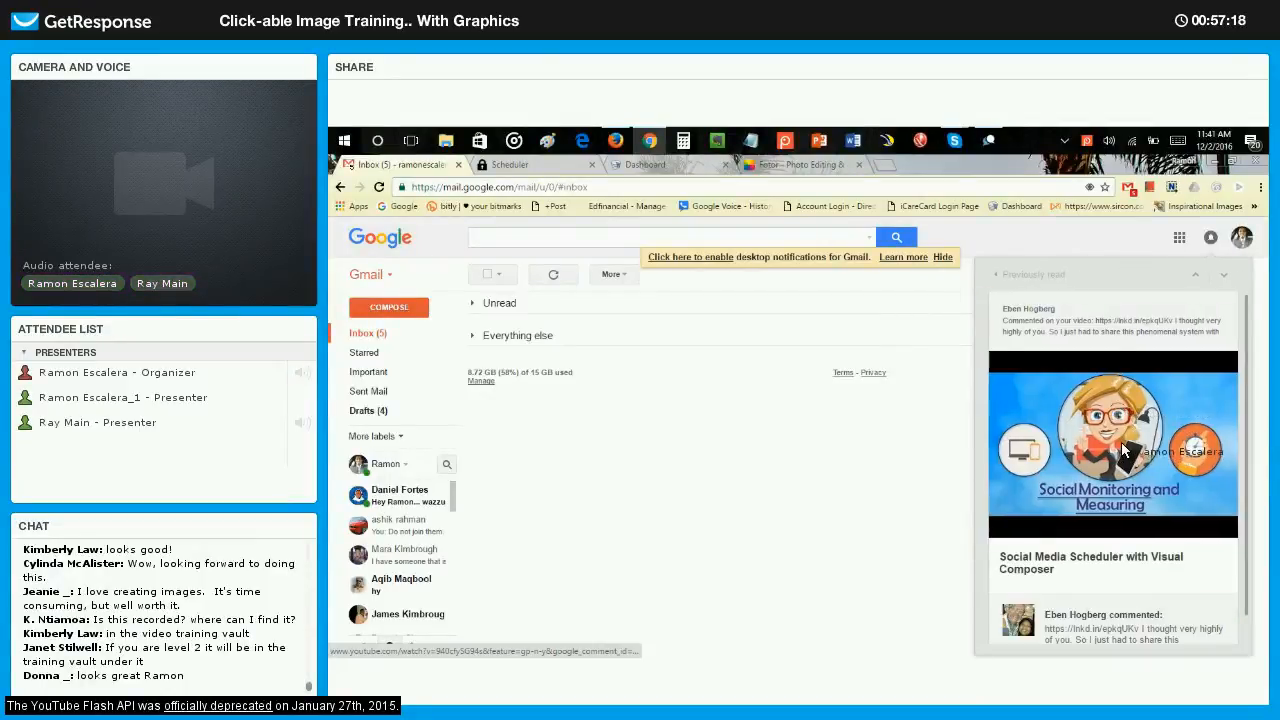
click(1025, 278)
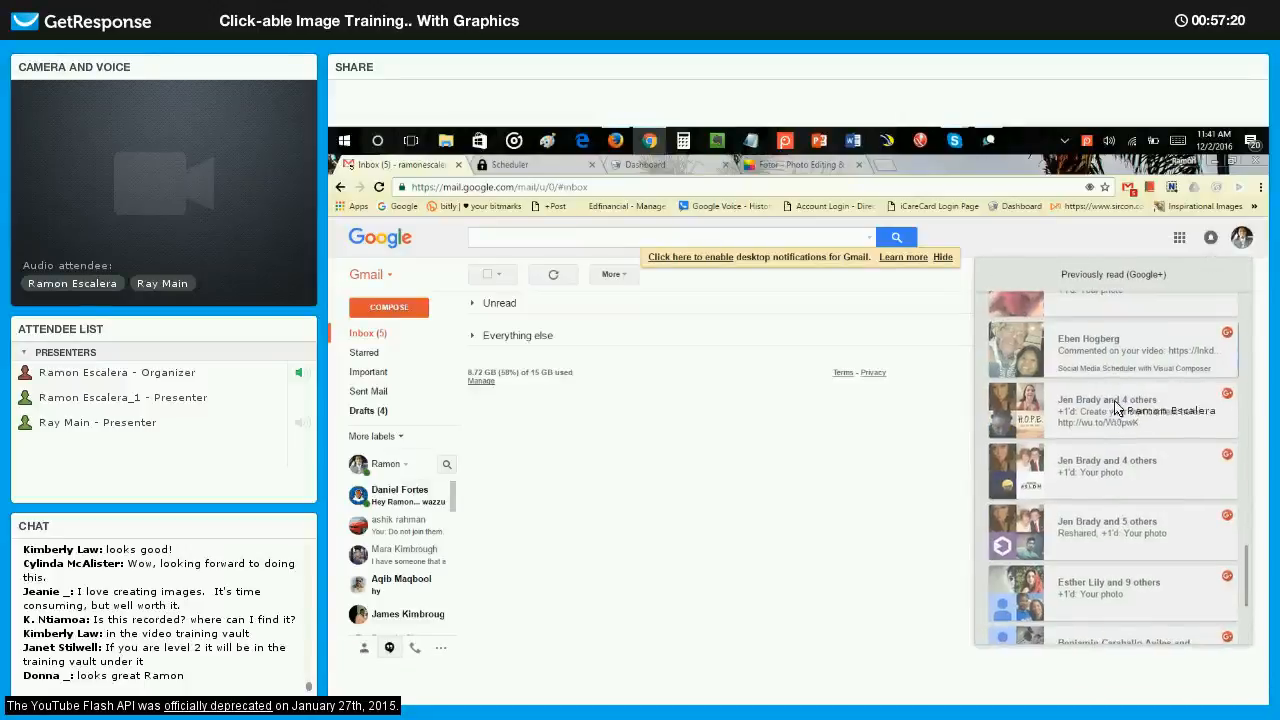
click(1116, 405)
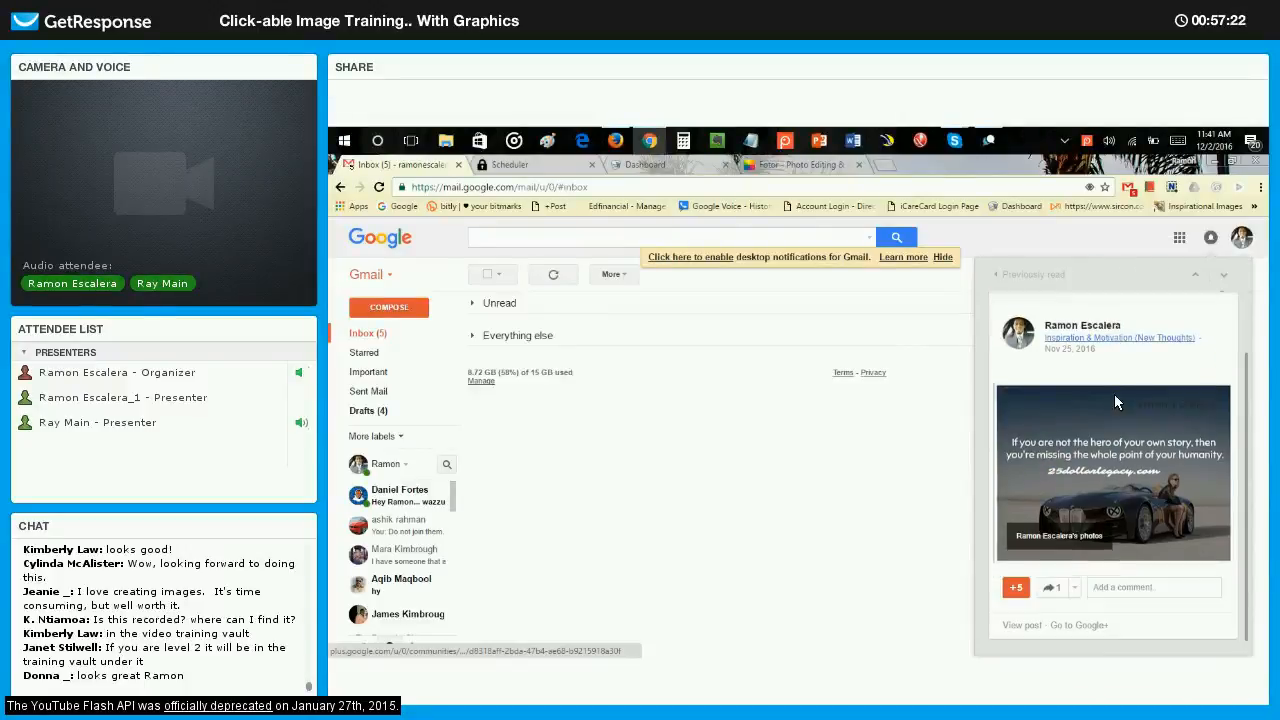
click(1027, 280)
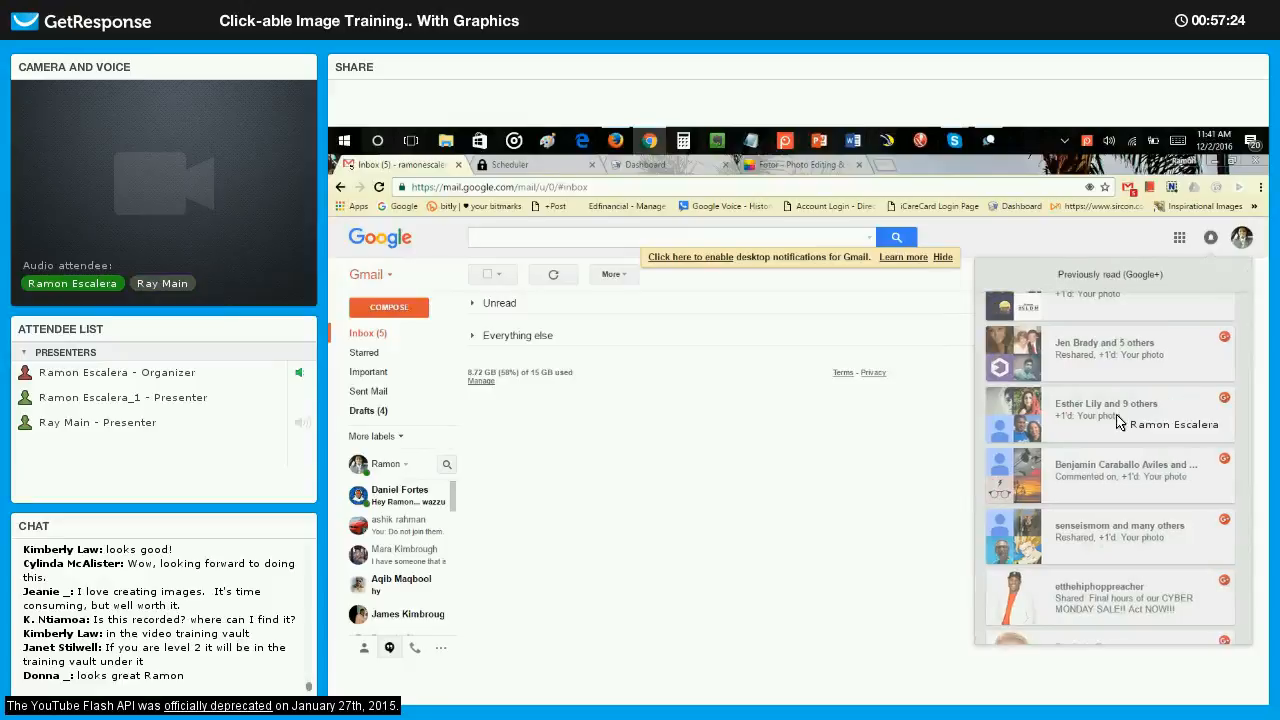
View the previously read Motivational and Inspirational Quotes Collection notification and the comment on the 25DL Update for CCC members video.
scroll(1118, 422, down, 5)
click(1122, 405)
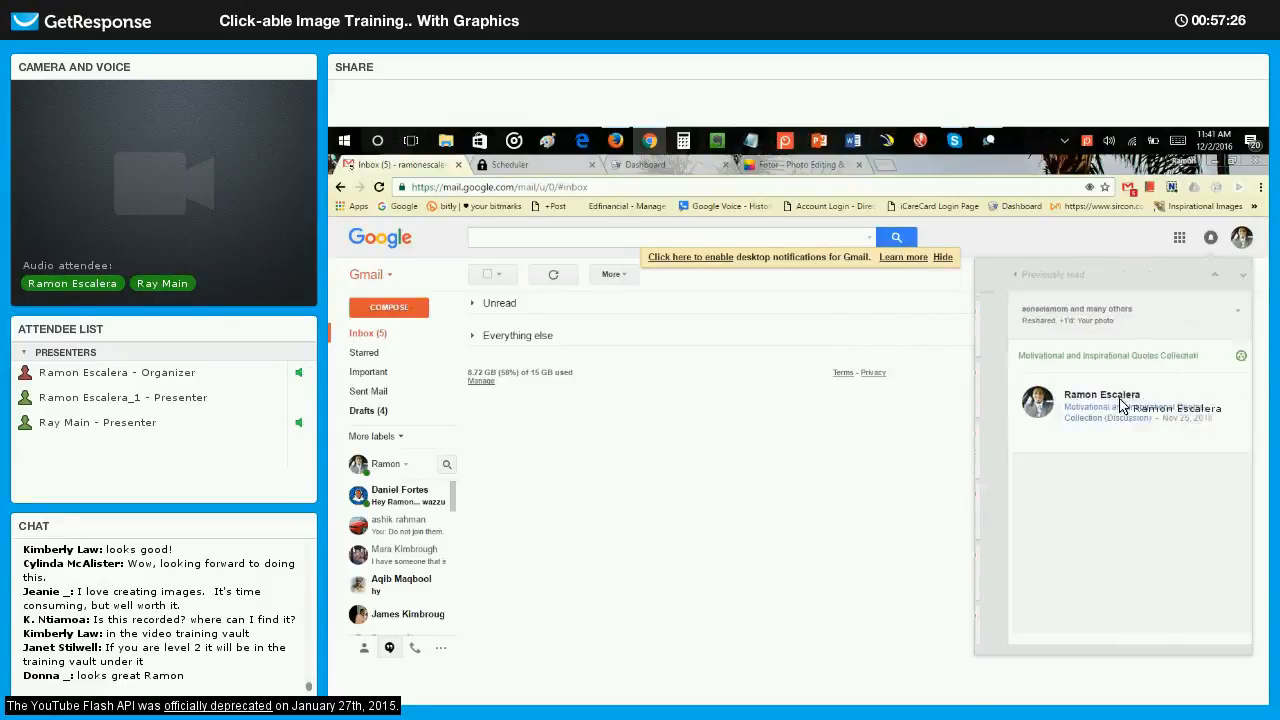
click(1045, 283)
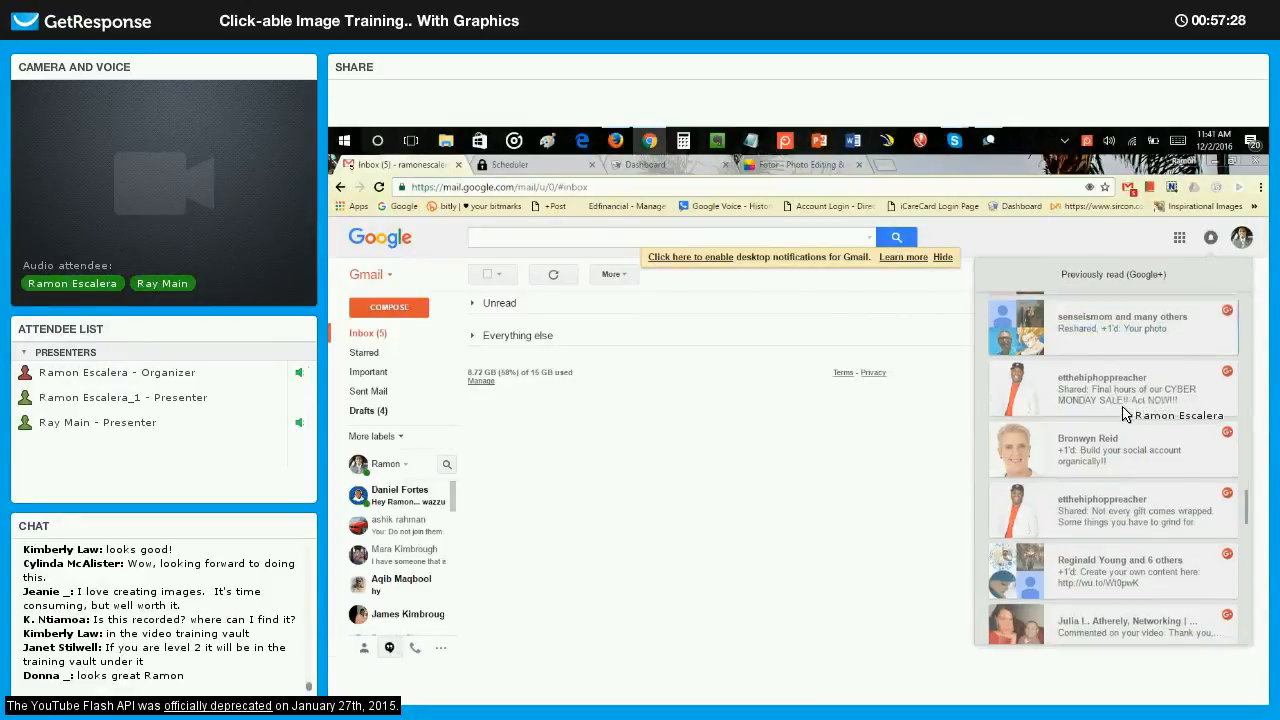
click(1092, 360)
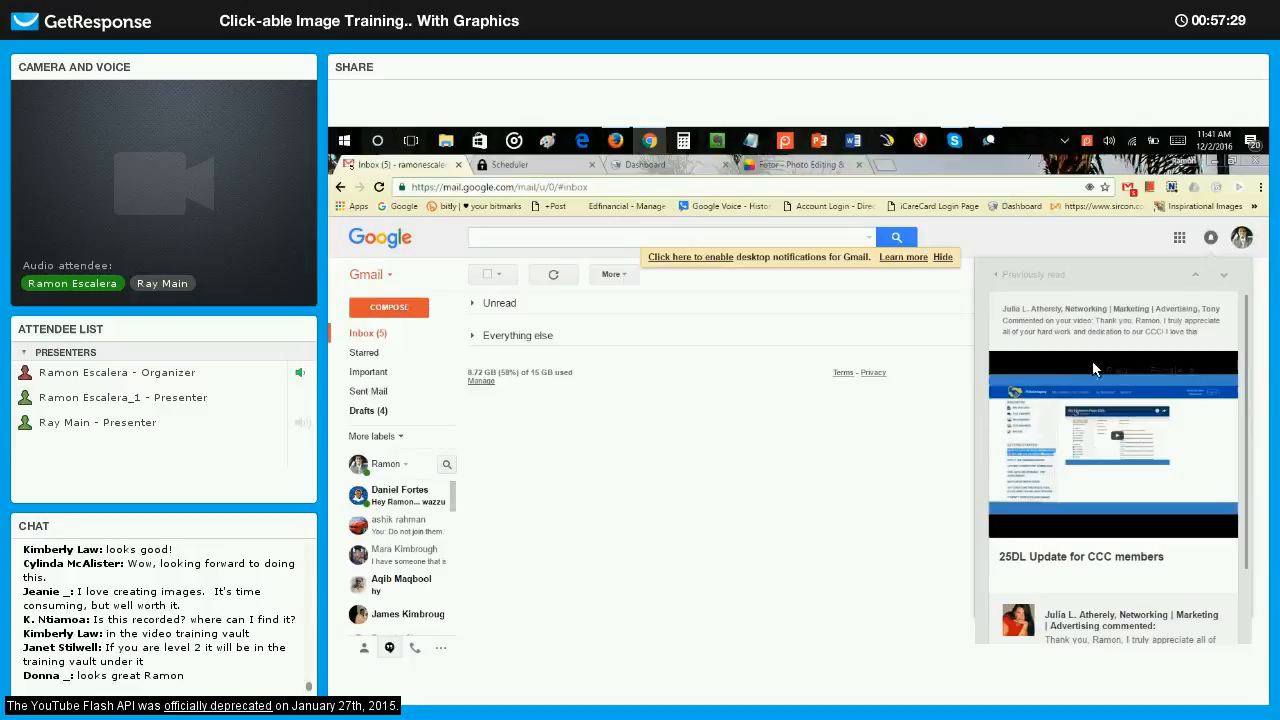
click(1013, 281)
Find another Photo Redirect notification further down the previously read items and view its clickable graphic.
scroll(1119, 383, down, 5)
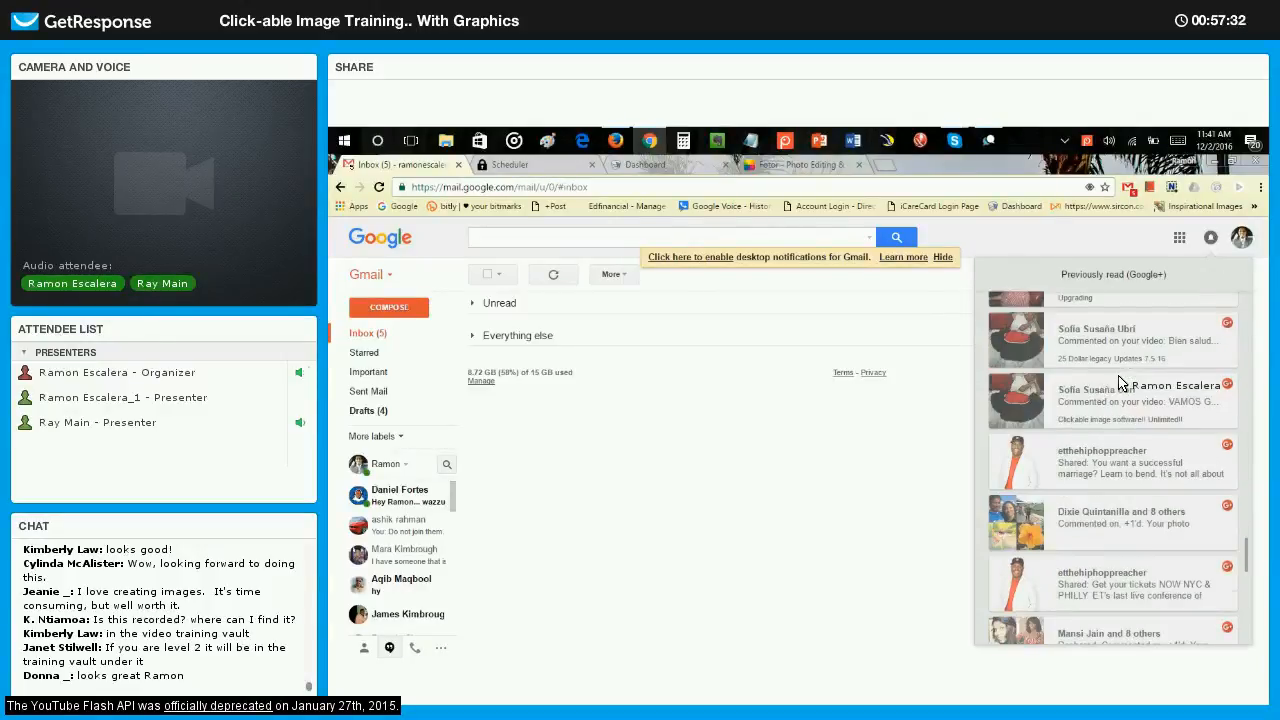
scroll(1119, 383, down, 5)
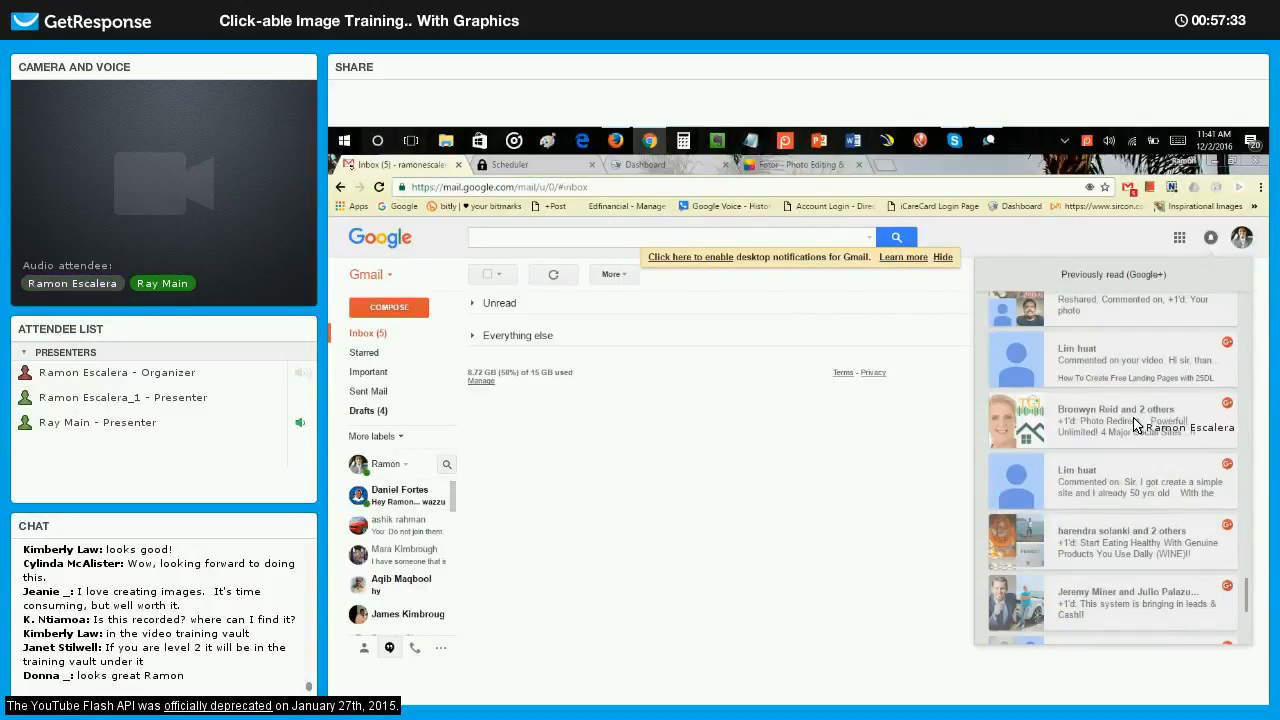
click(1134, 424)
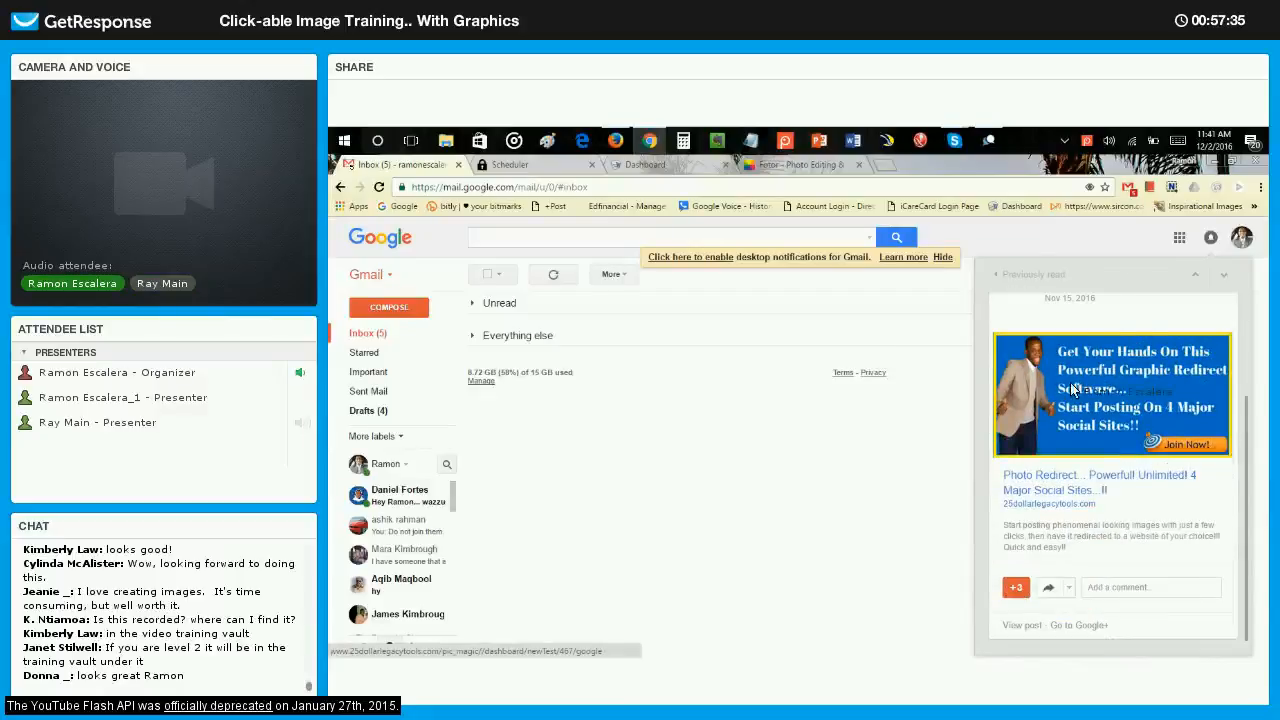
click(1015, 281)
Open the Start Eating Healthy notification, examine its clickable Vida Divina graphic and link description, and return to the previously read items.
scroll(1119, 400, down, 5)
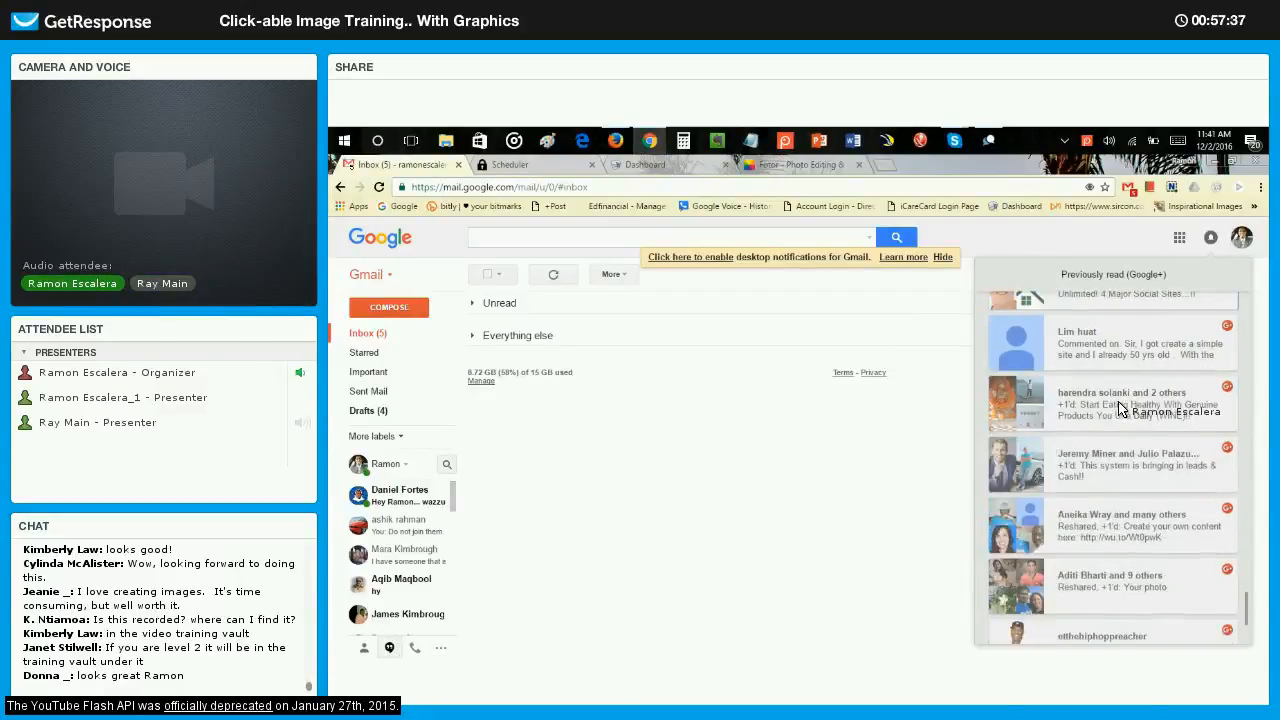
click(1119, 403)
scroll(1105, 330, down, 2)
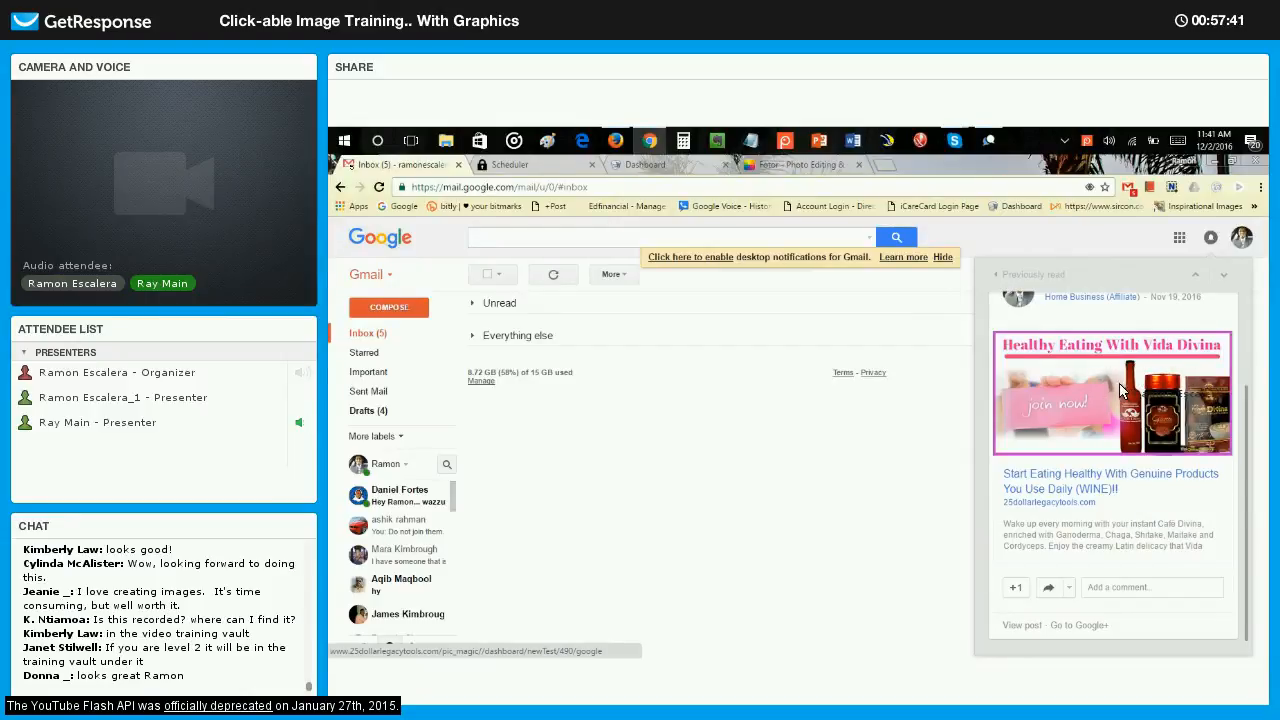
scroll(1117, 391, up, 1)
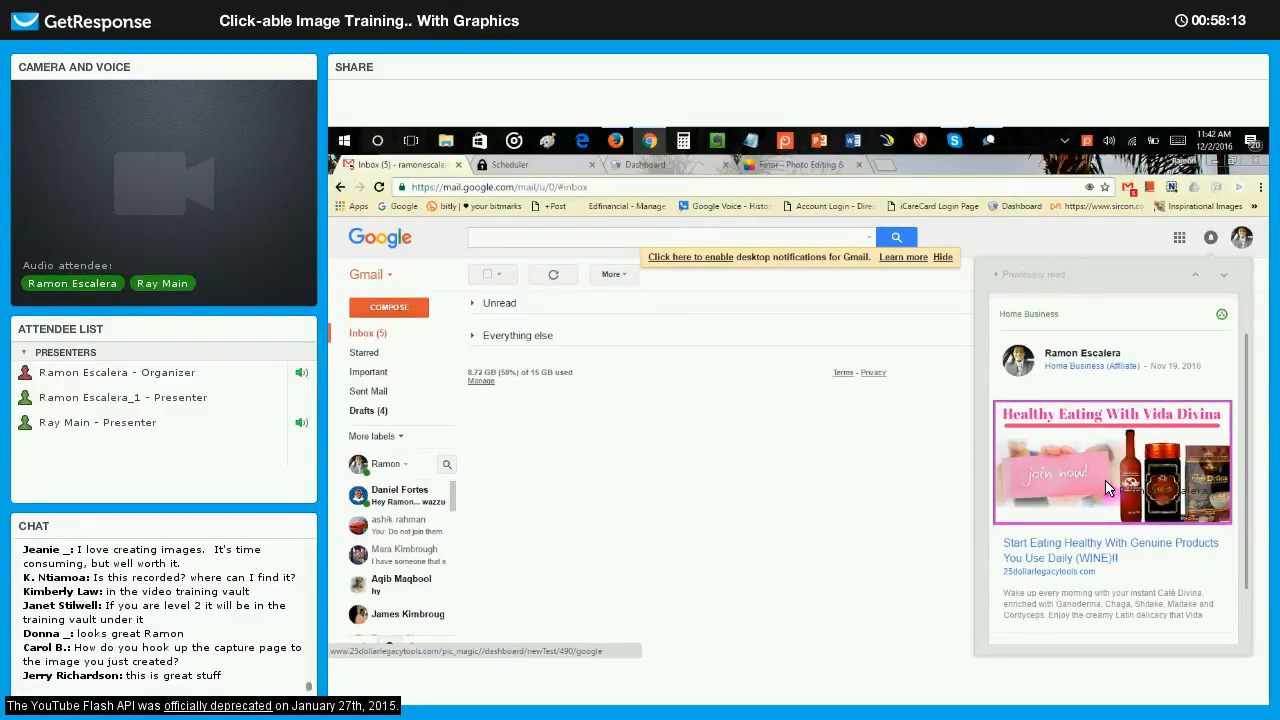
click(1030, 275)
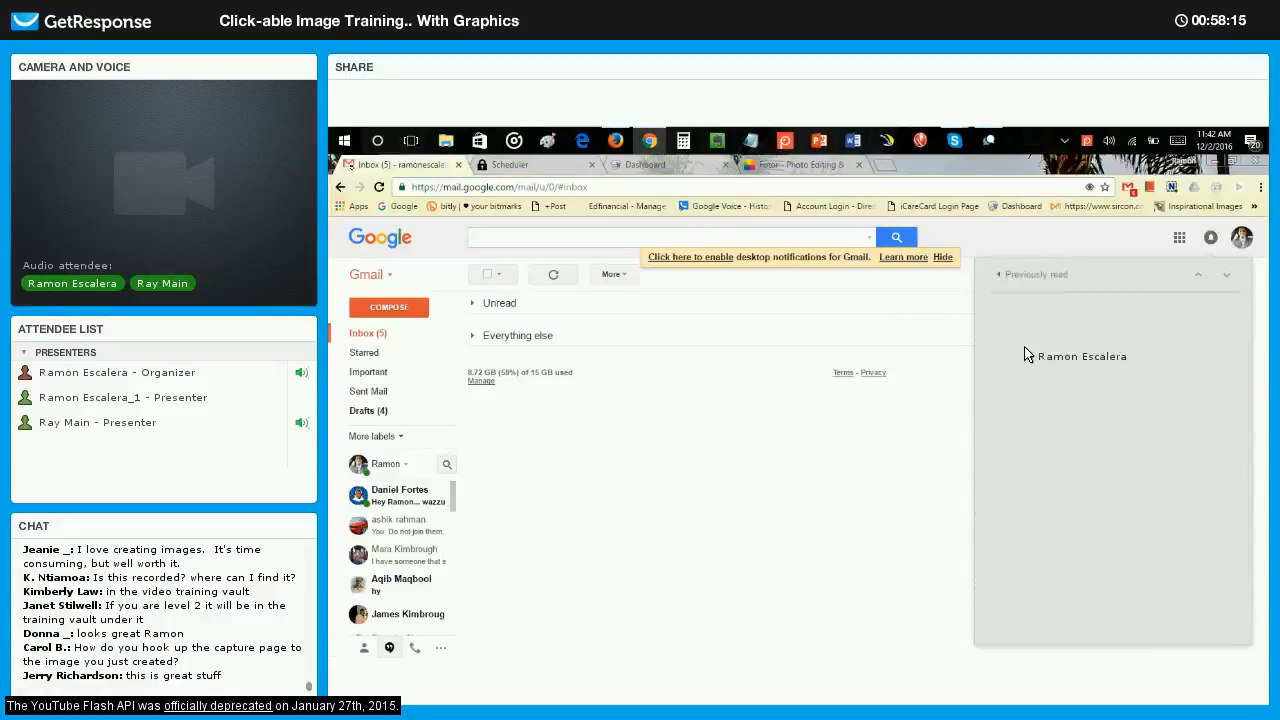
click(1128, 415)
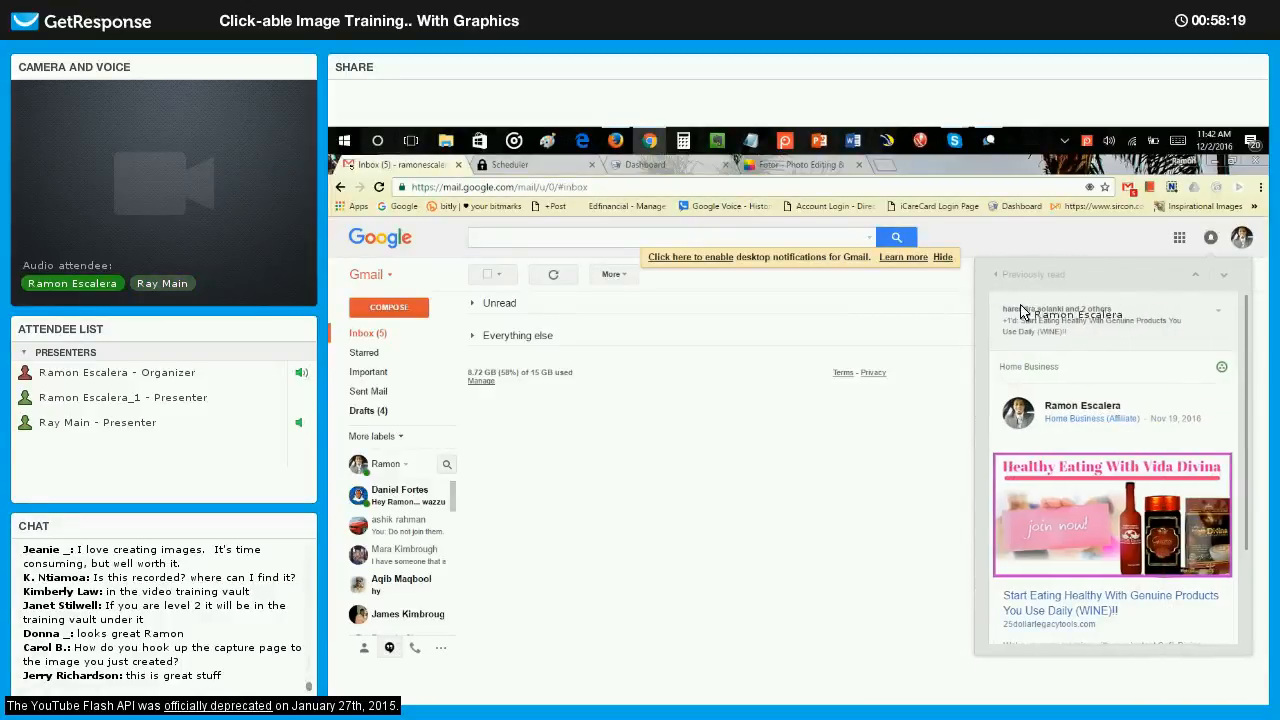
click(1030, 274)
View the two quote-image posts shared in the Motivation and the Motivational and Inspirational Quotes Collection communities.
click(1128, 520)
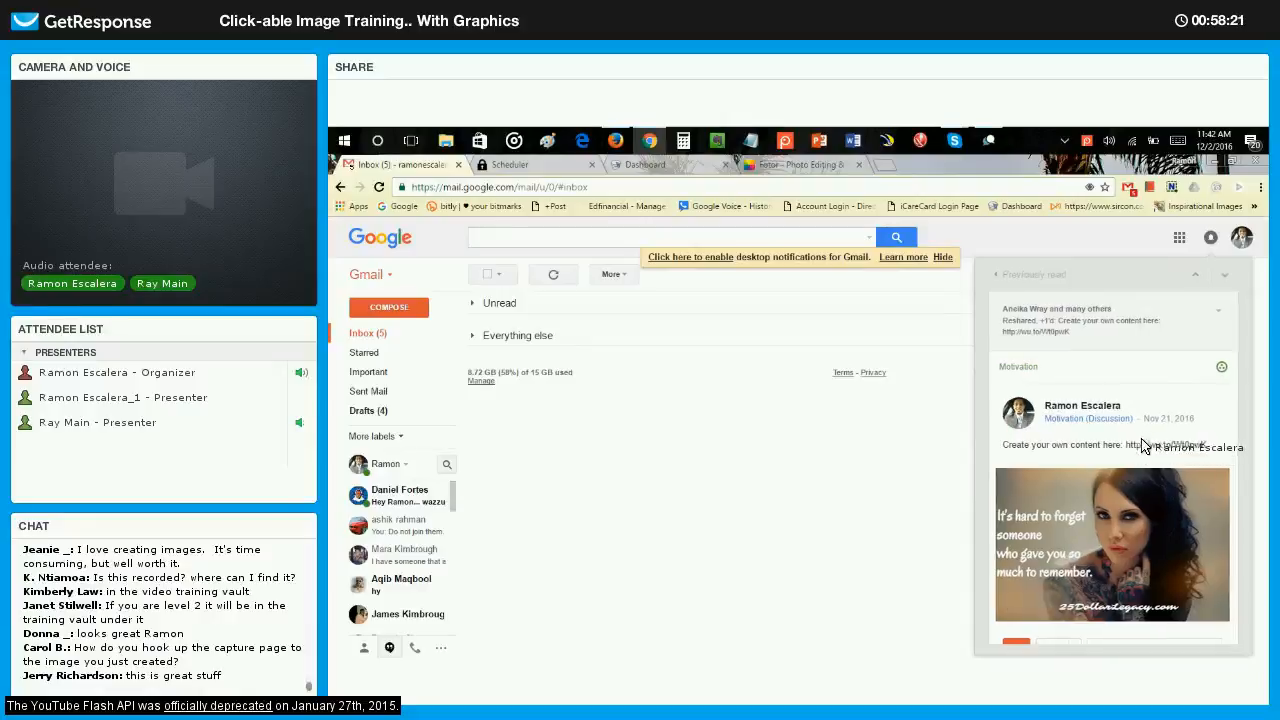
click(1035, 280)
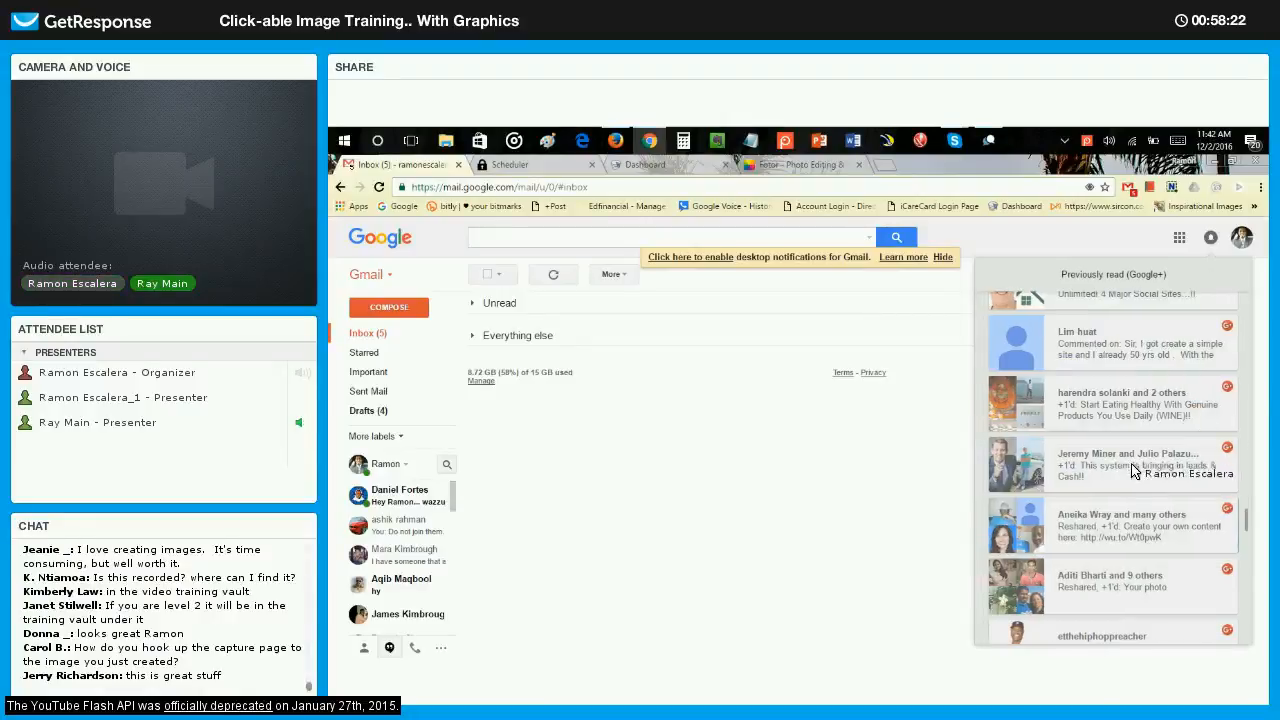
scroll(1128, 490, down, 1)
click(1128, 505)
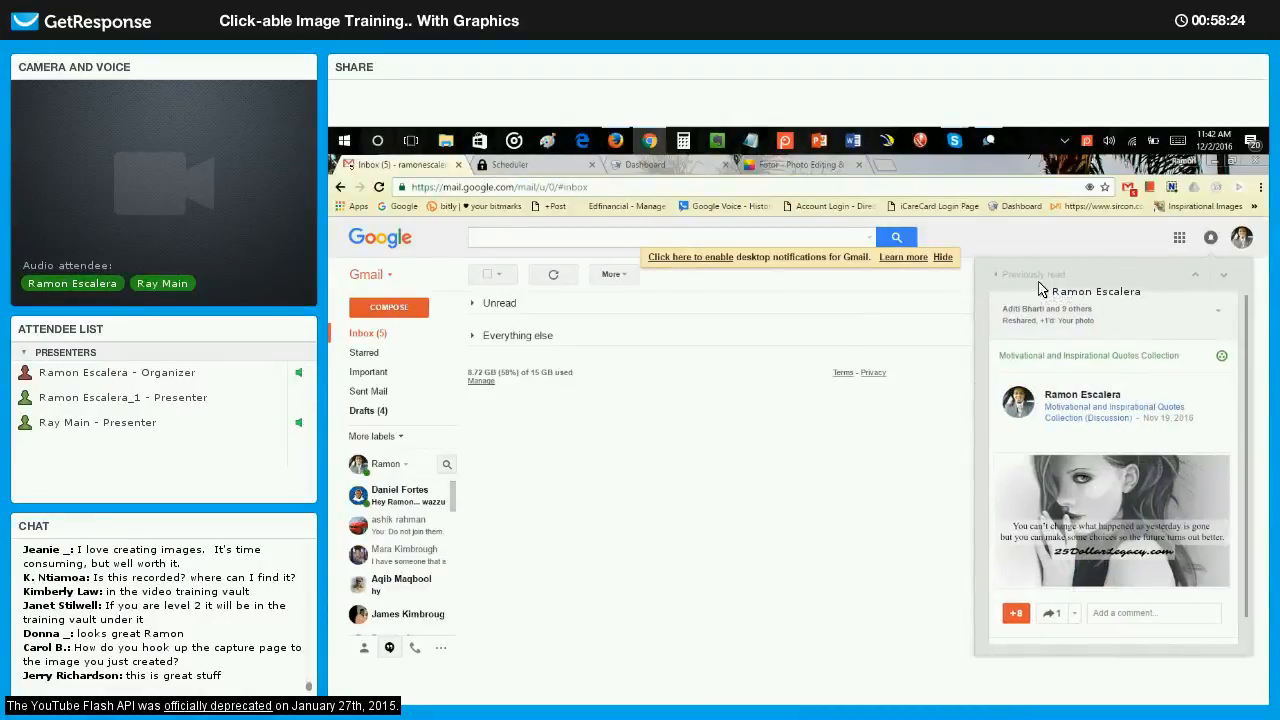
click(1032, 277)
View the "If You're Not on T.V. The Next Best Thing is Social Media" notification with its clickable graphic.
scroll(1125, 420, down, 2)
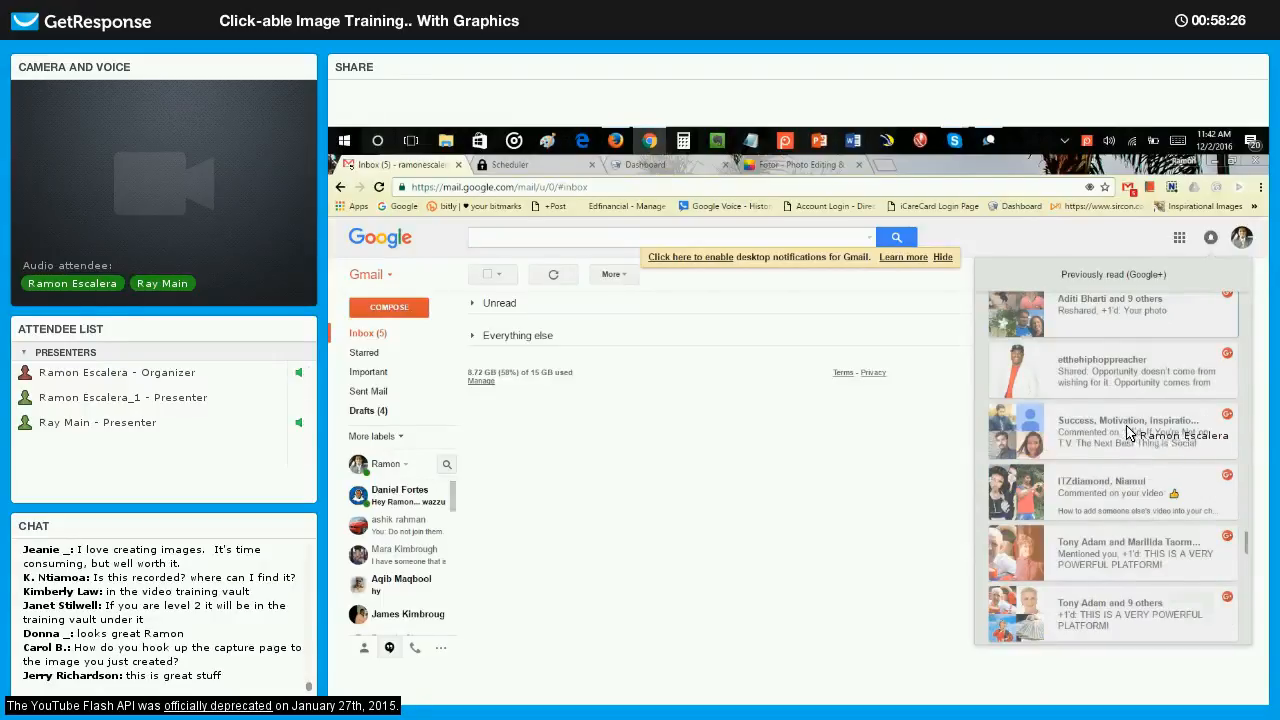
click(1131, 437)
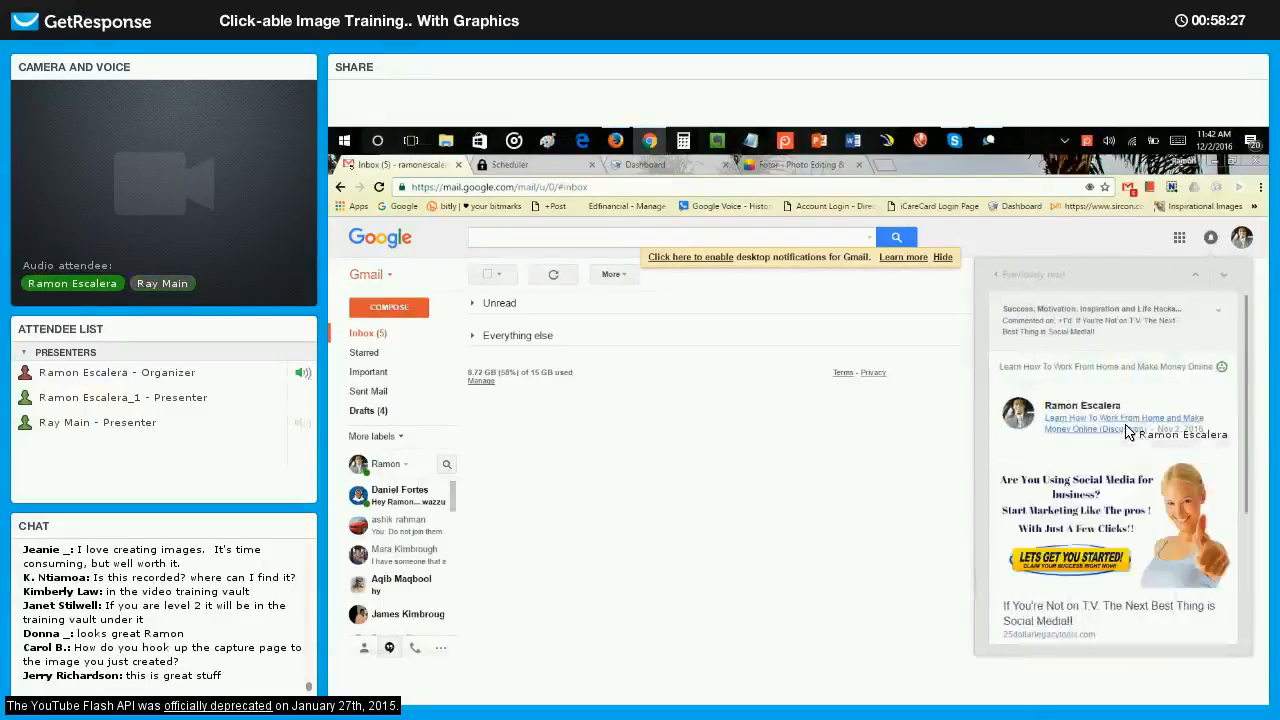
click(1010, 278)
Open the "THIS IS A VERY POWERFUL PLATFORM" notification and follow its link to review the 25DollarLegacy landing page.
click(1122, 358)
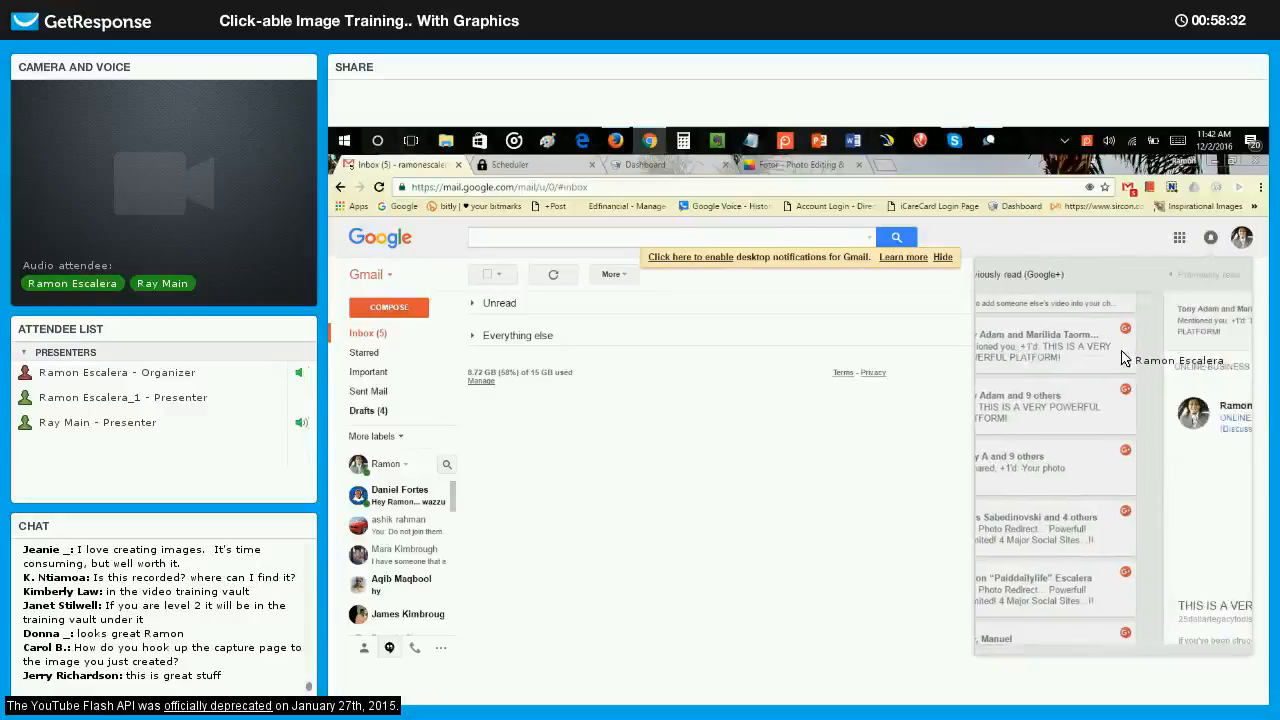
scroll(1125, 410, down, 2)
scroll(1160, 430, up, 2)
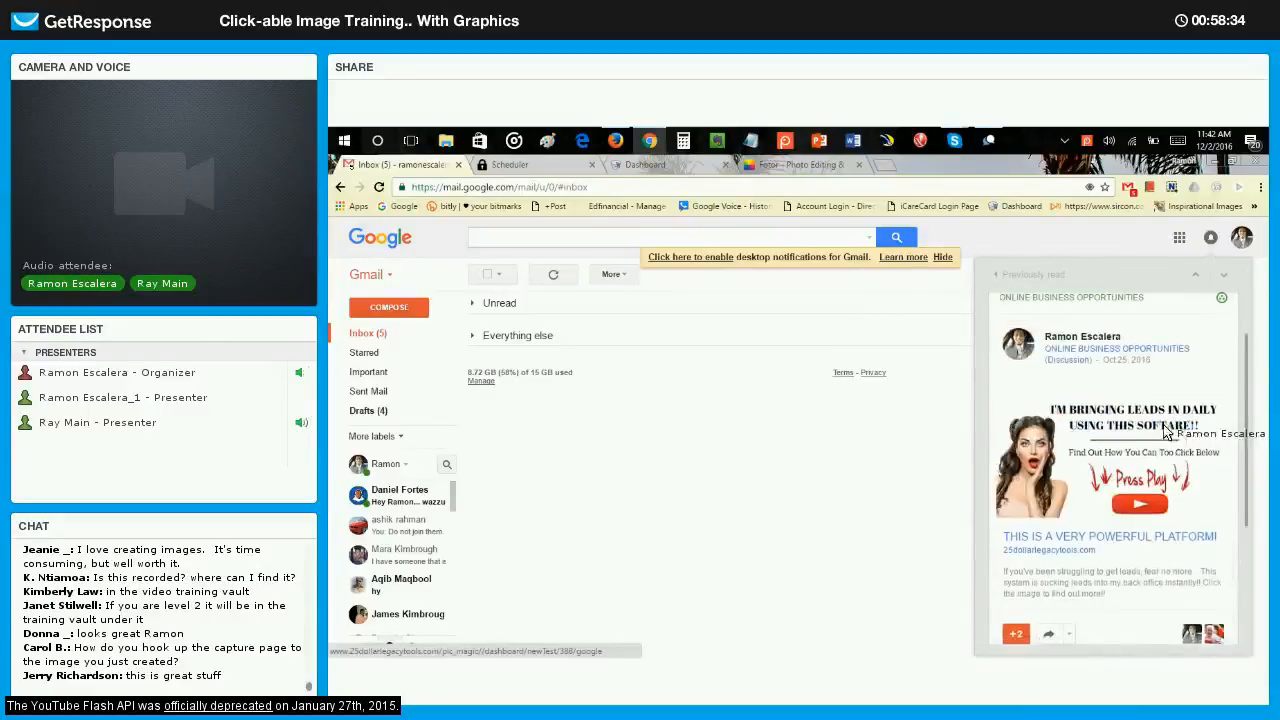
click(1105, 537)
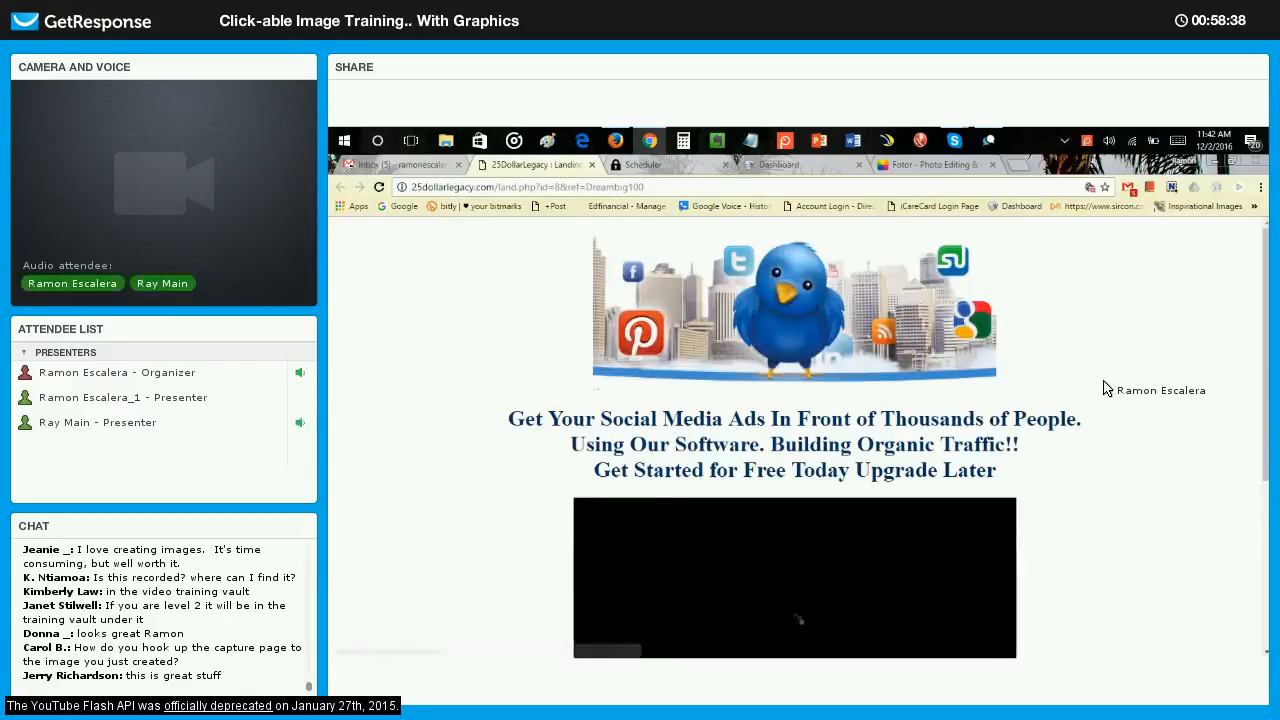
scroll(1053, 441, down, 3)
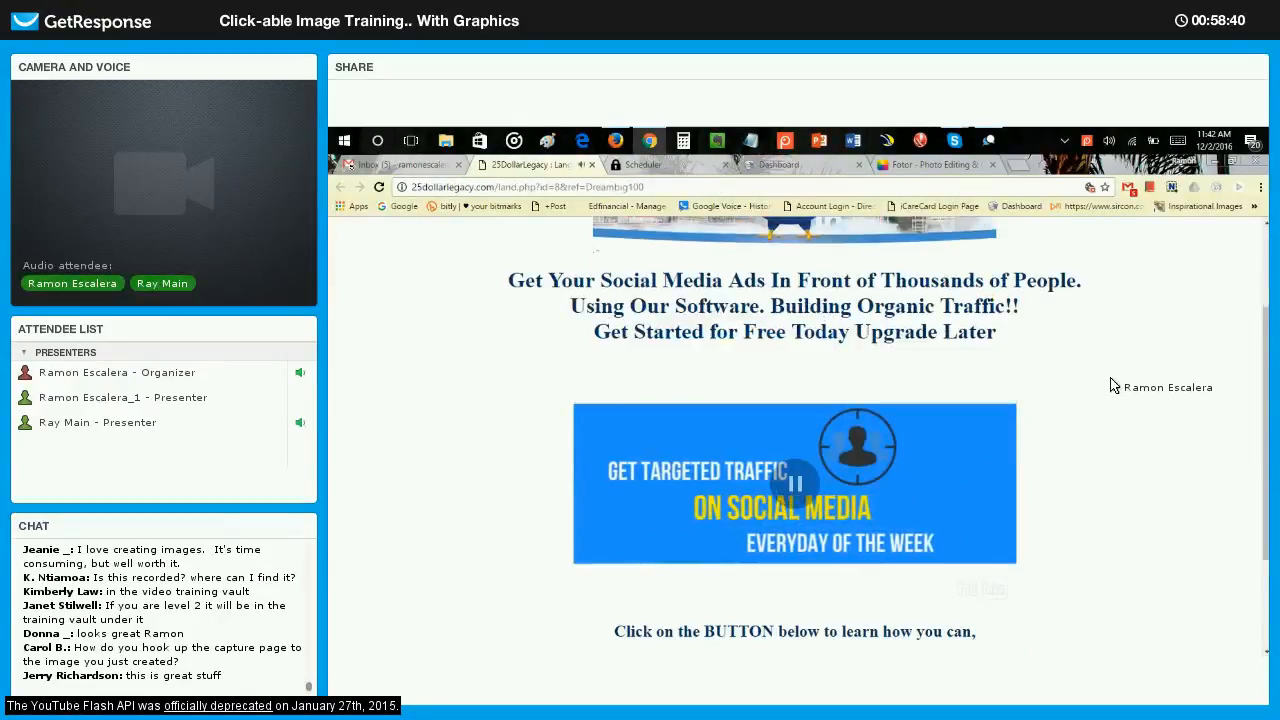
scroll(1026, 386, up, 3)
scroll(945, 466, down, 6)
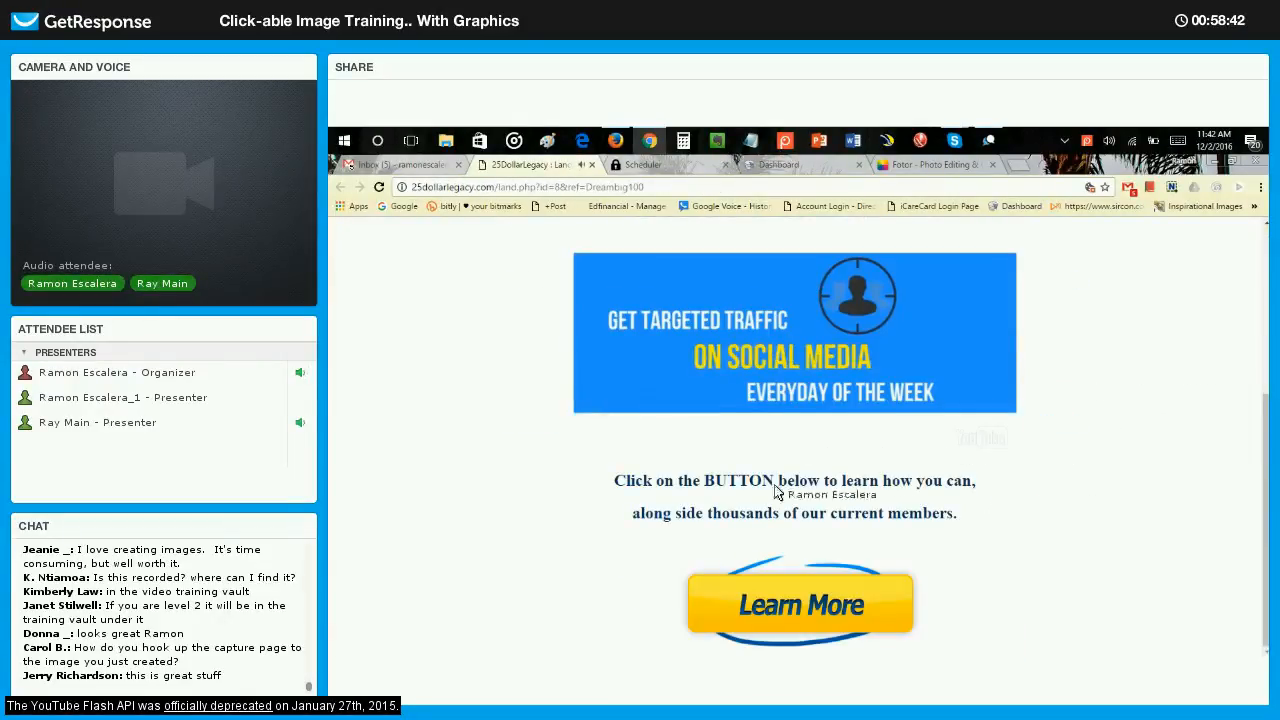
Review the upper part of the 25DollarLegacy landing page, close it and return to the previously read notifications.
scroll(822, 408, up, 6)
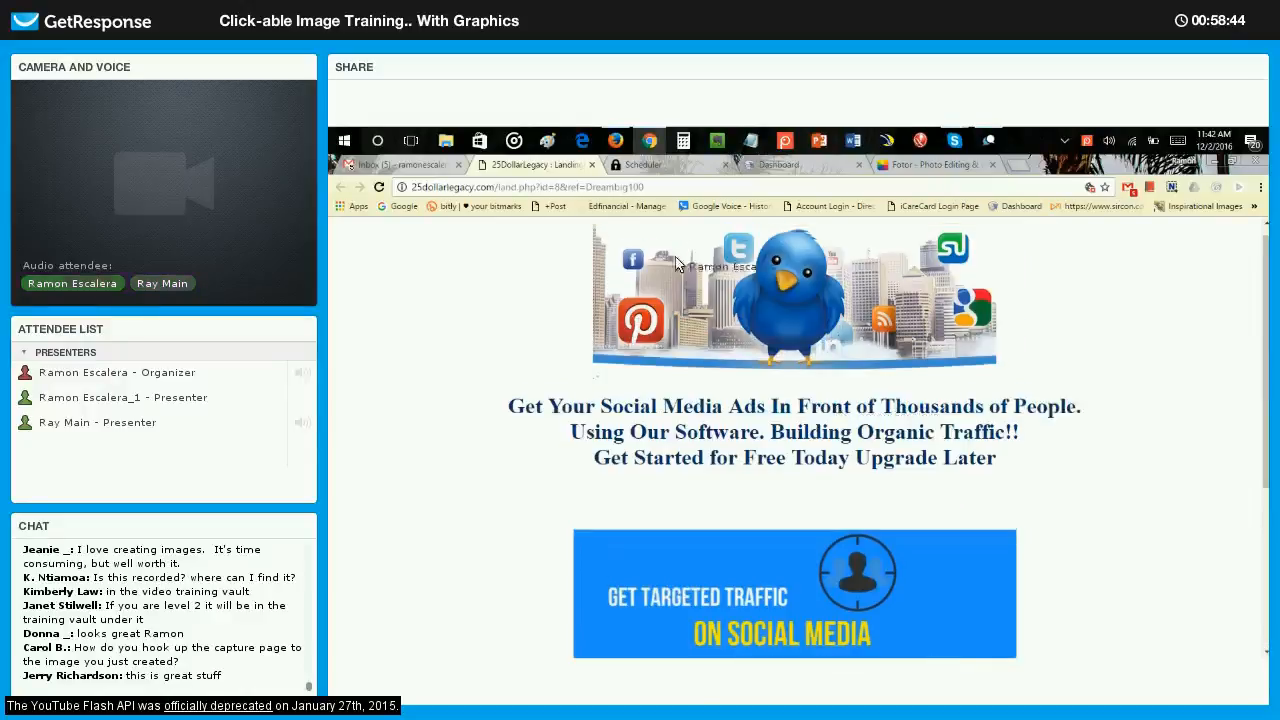
click(592, 165)
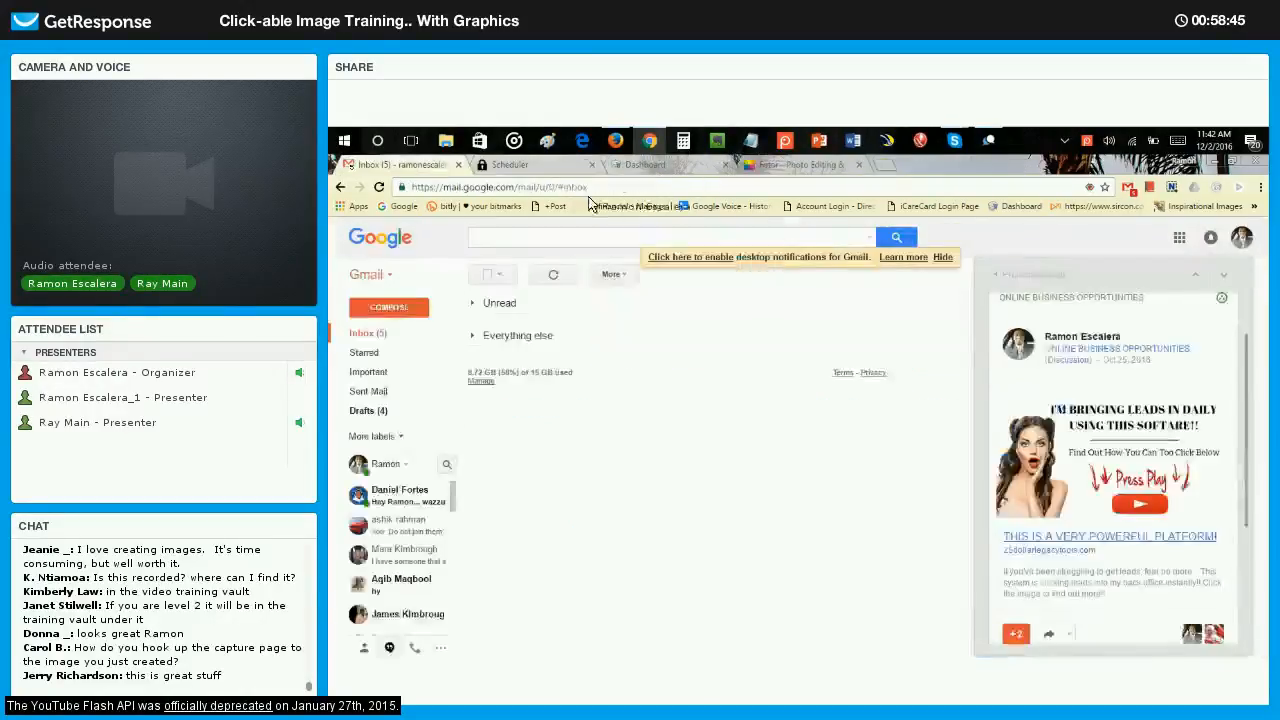
click(1014, 277)
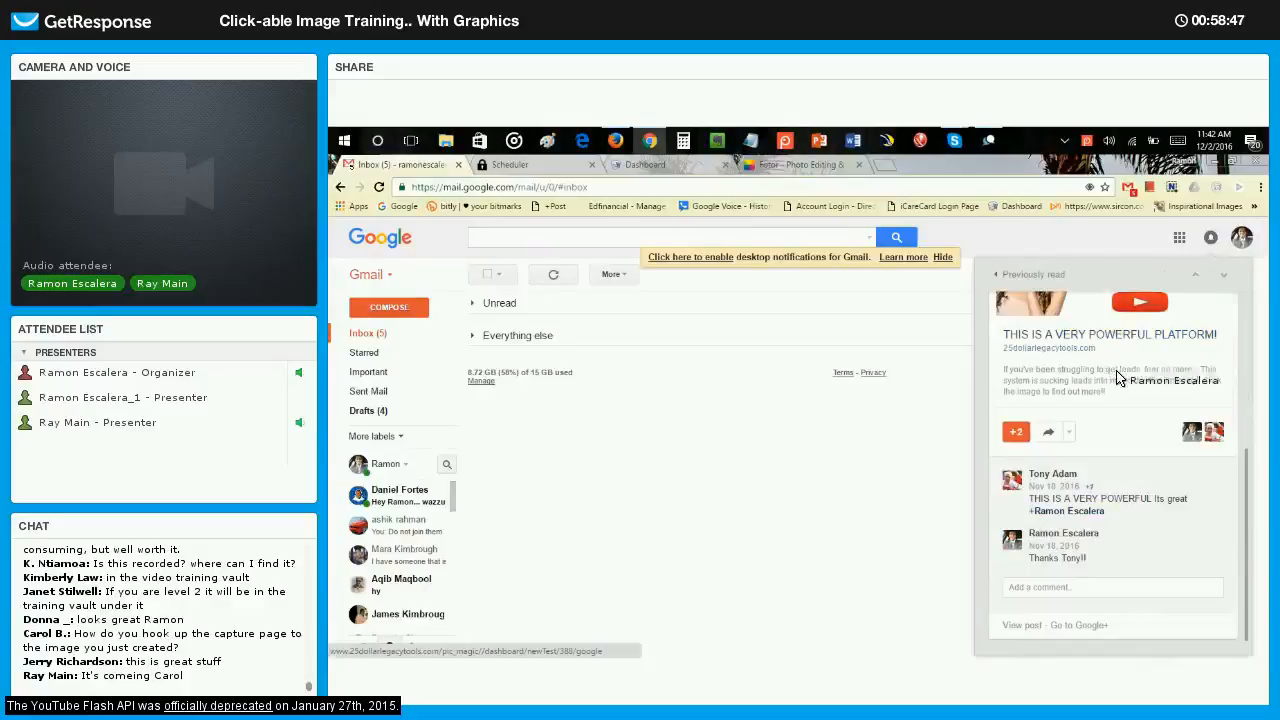
Open the "Photo Redirect" notification, follow its graphic to the clickable image landing page, and return to the previously read items.
scroll(1136, 401, down, 3)
click(1146, 399)
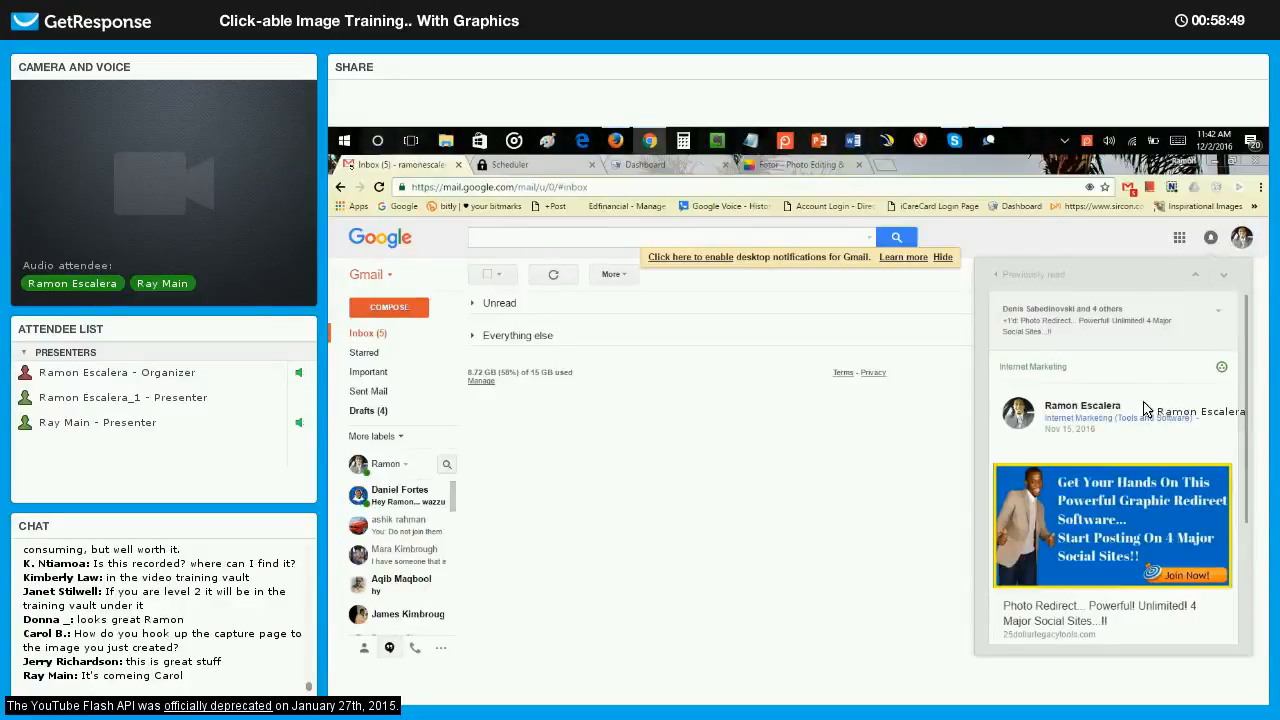
scroll(1120, 420, down, 3)
click(1093, 437)
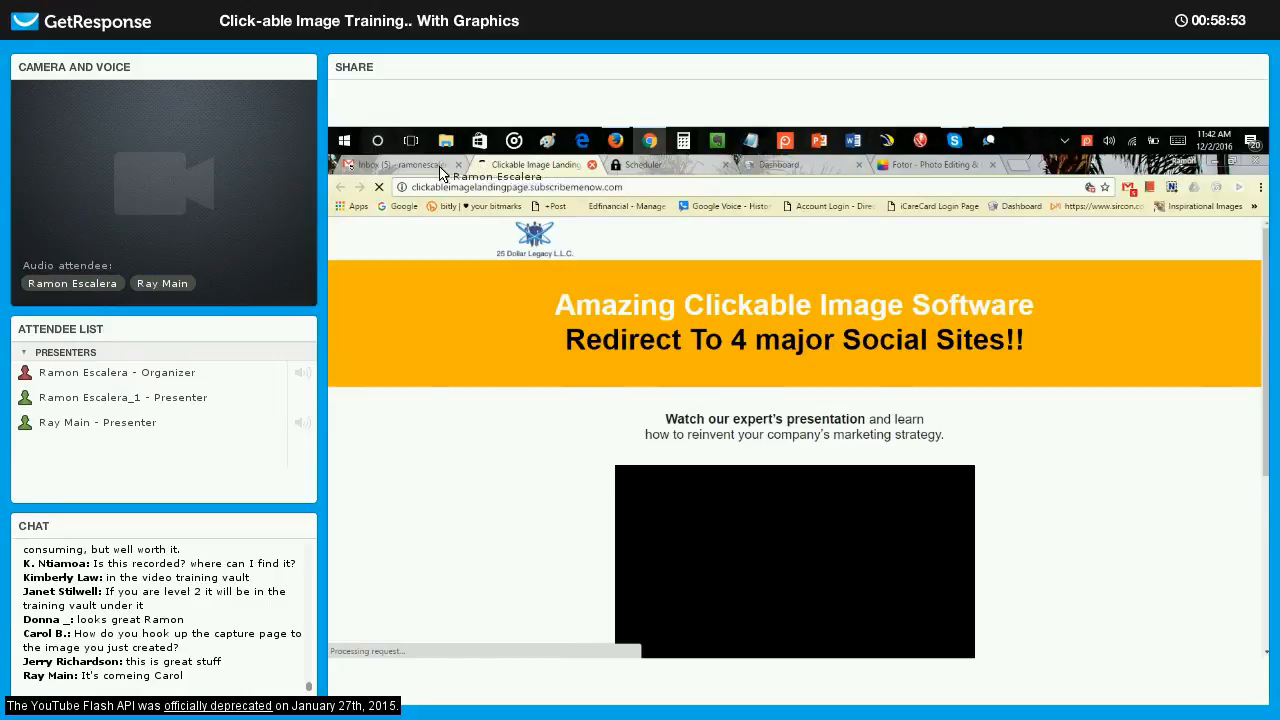
click(592, 165)
click(1000, 275)
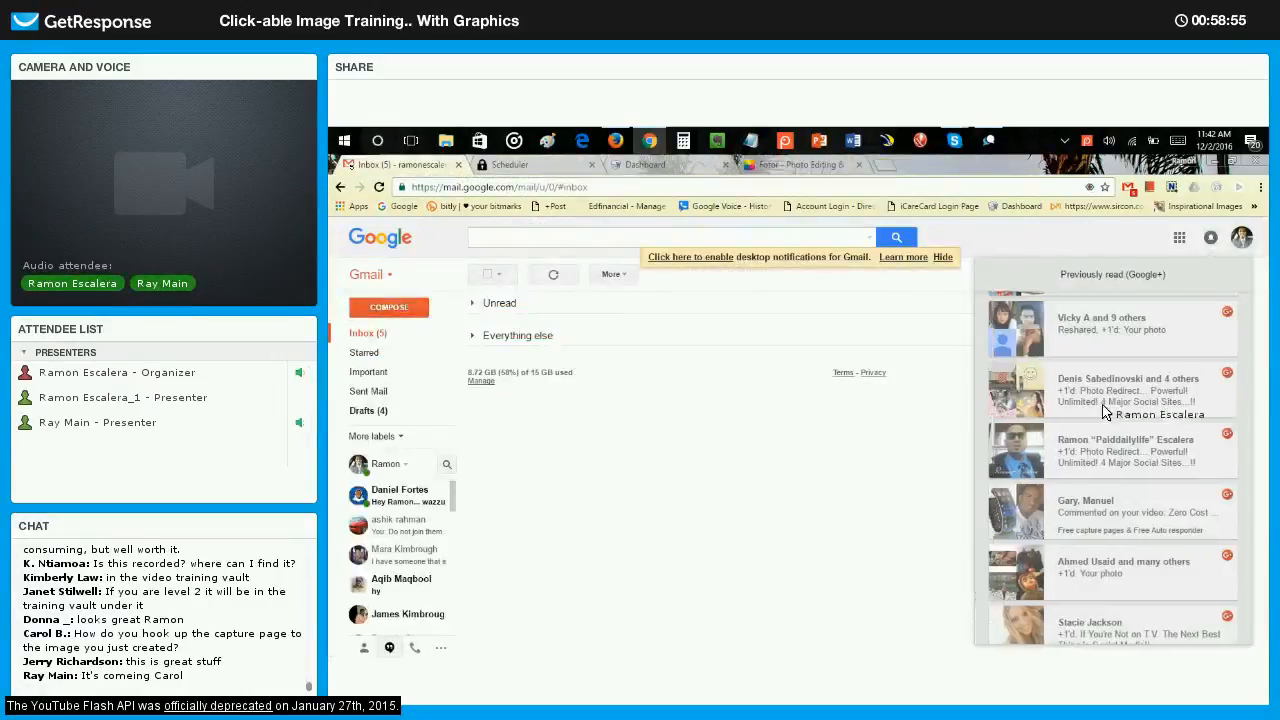
Find the older photo notification with the "Good Friday Morning Social Media!!" image, view the whole post and return to the list.
scroll(1107, 408, down, 10)
scroll(1107, 385, down, 1)
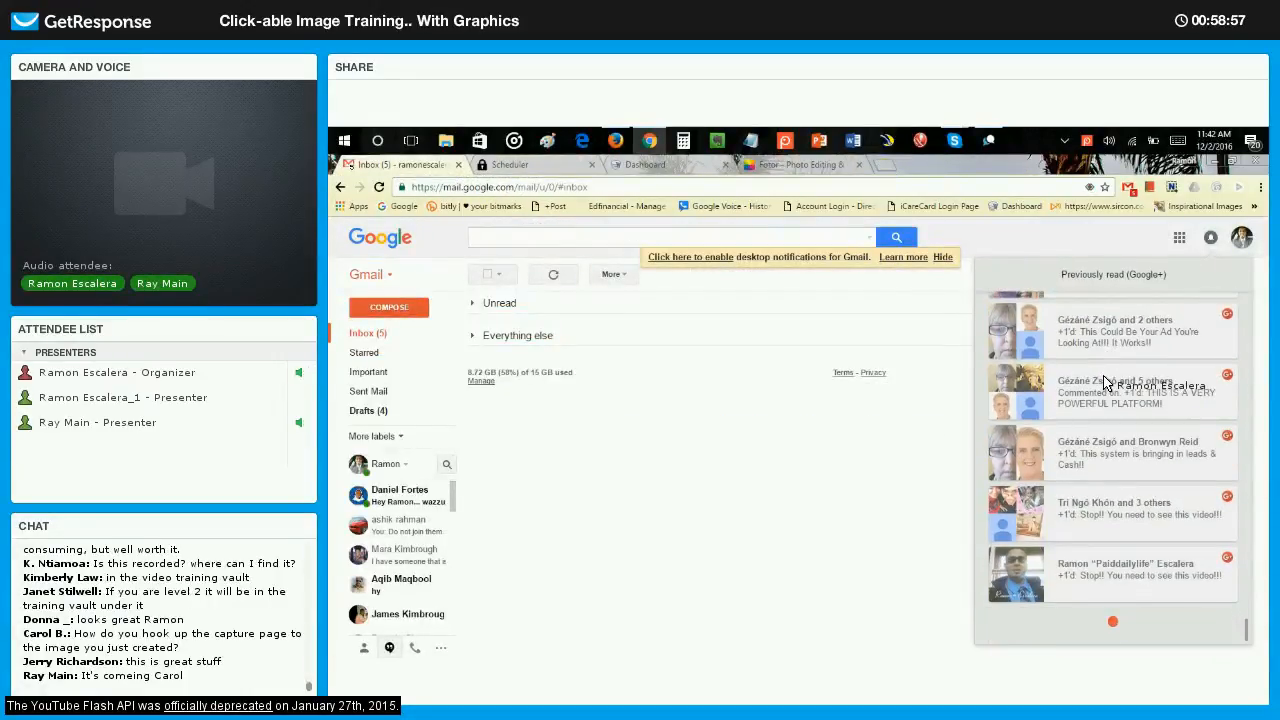
scroll(1110, 384, down, 5)
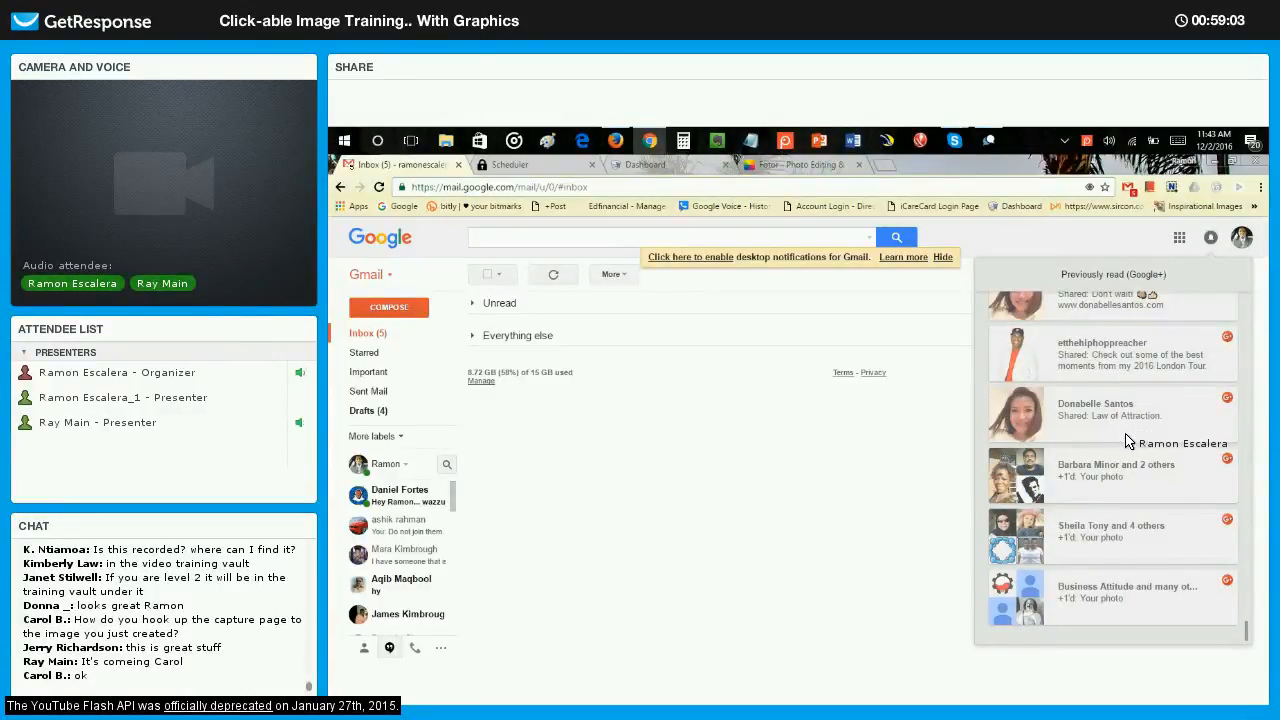
click(1140, 522)
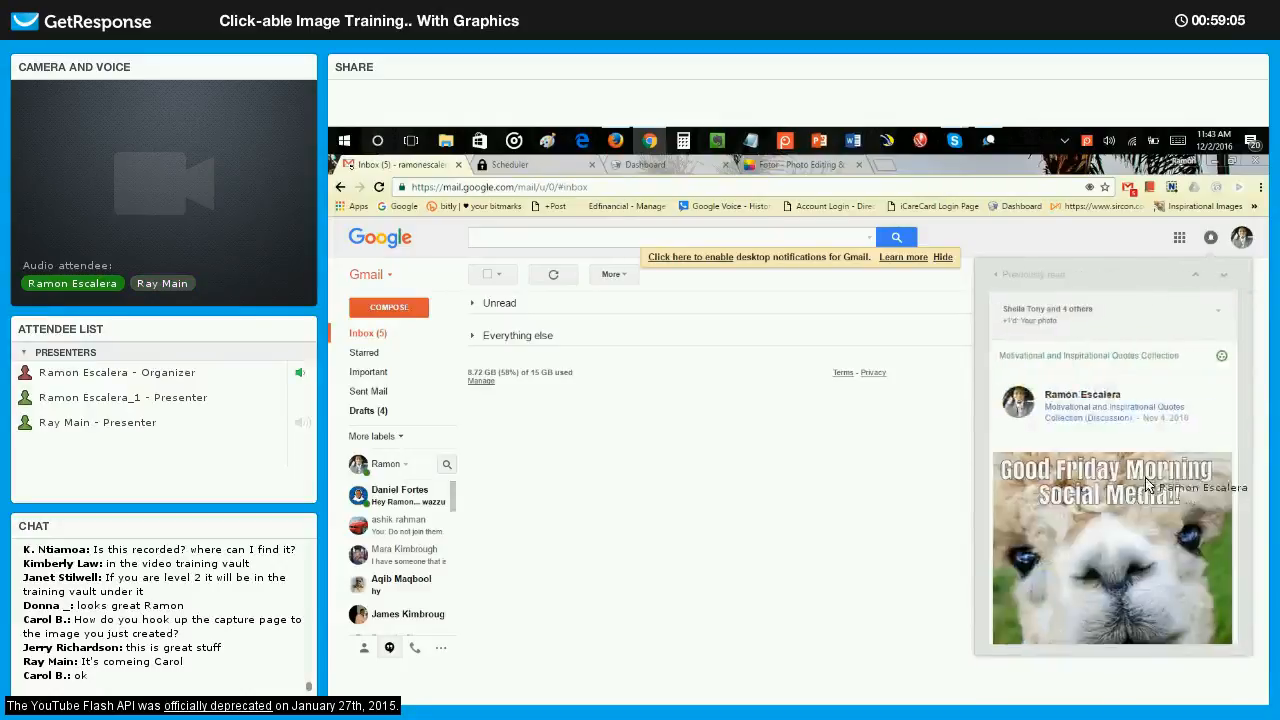
scroll(1155, 460, down, 3)
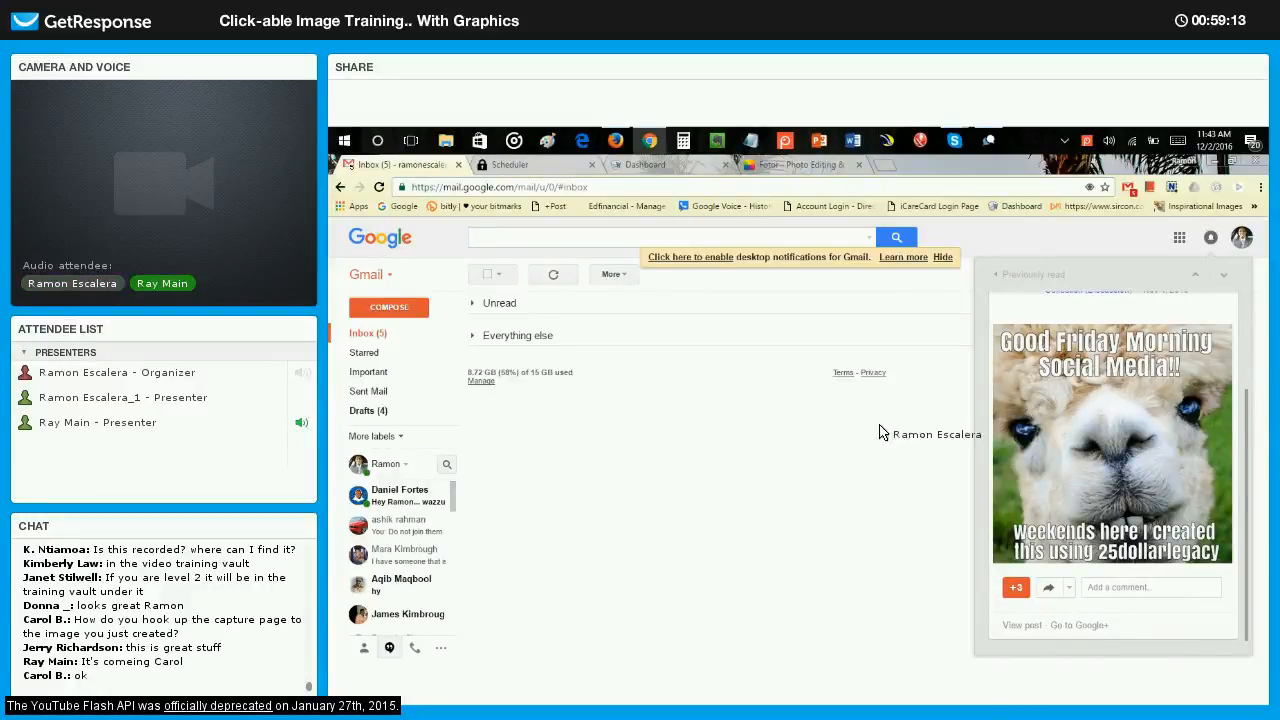
click(1005, 279)
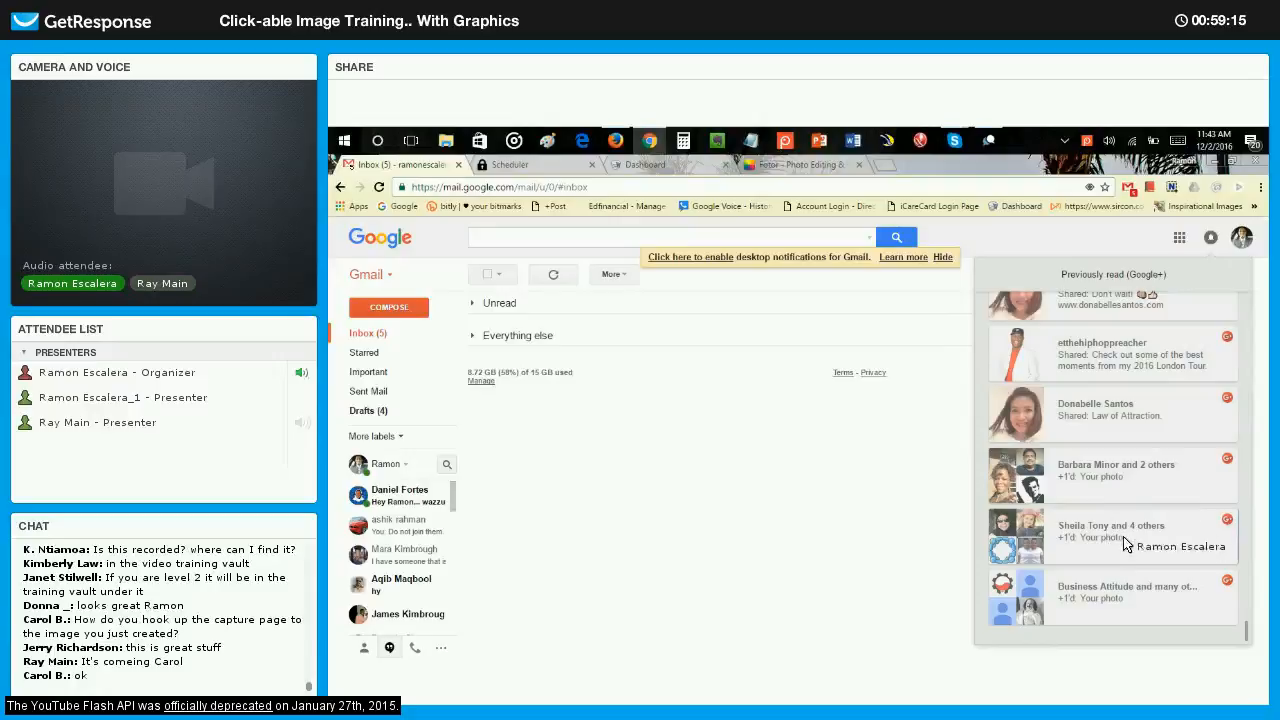
View the quote-image post shared in the Motivation community, return to the notification list and browse back through it.
click(1125, 545)
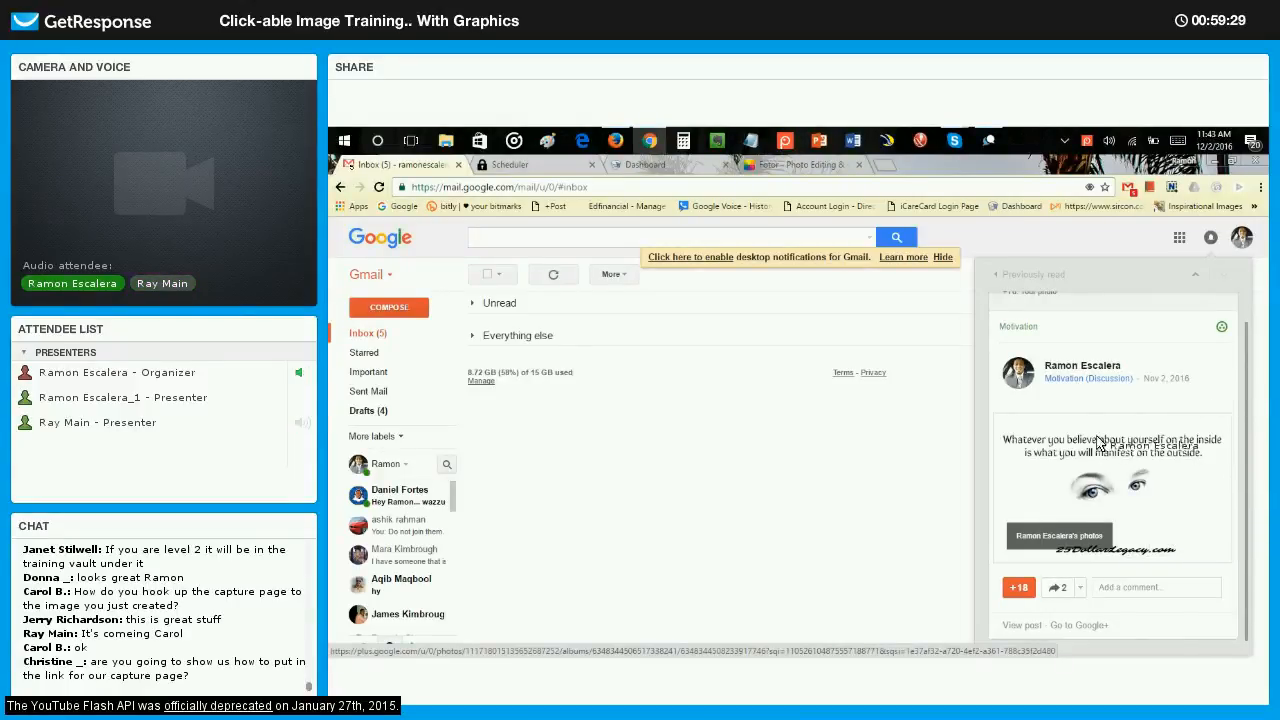
click(1028, 276)
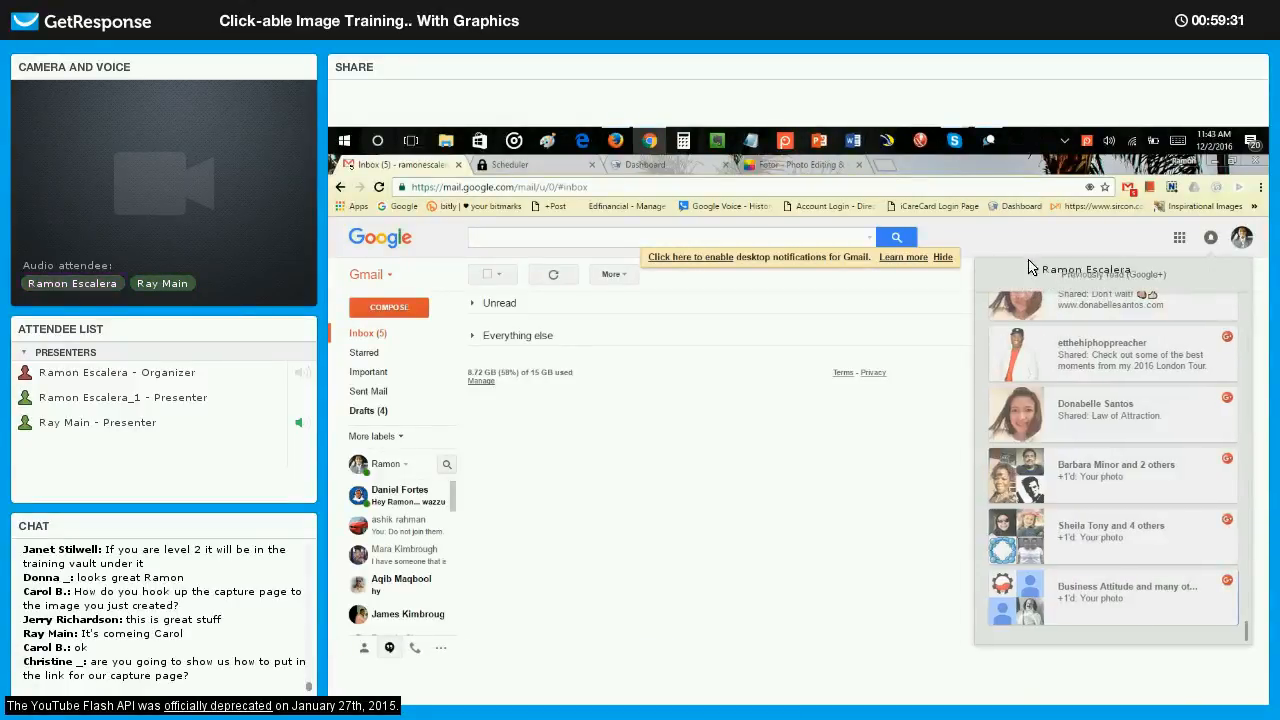
scroll(1100, 395, down, 5)
scroll(1180, 450, up, 3)
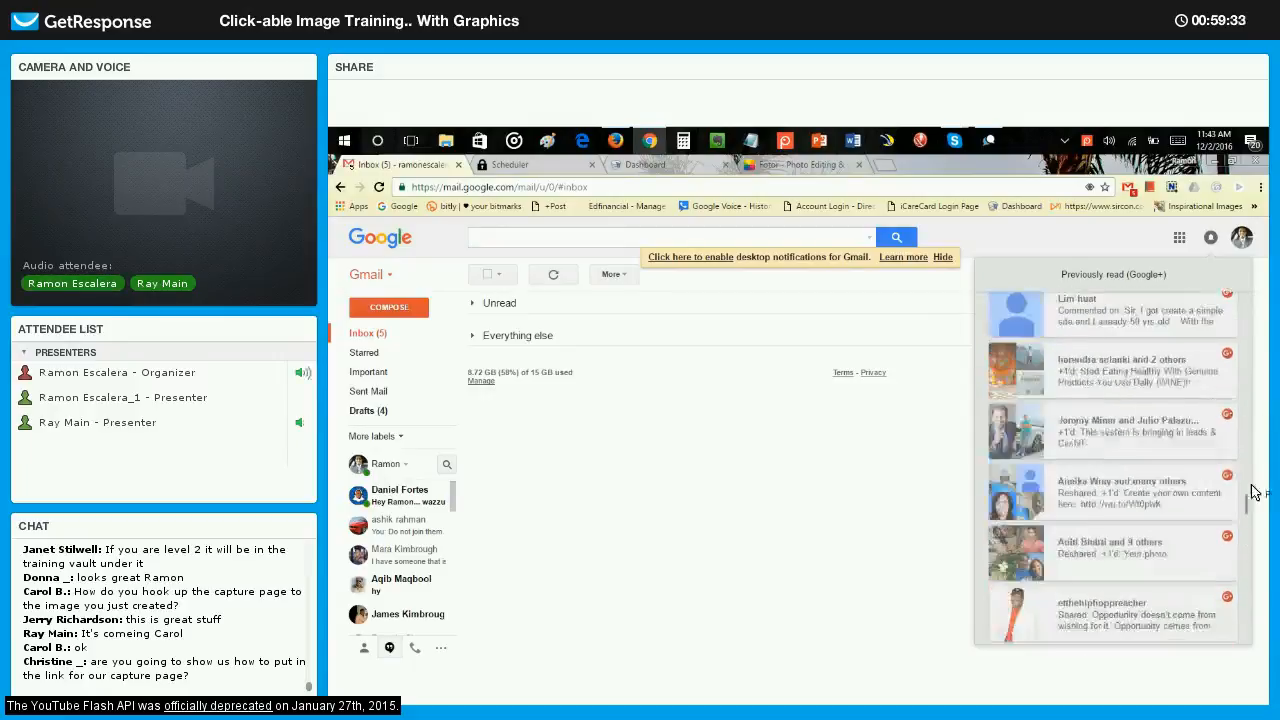
scroll(1250, 400, up, 5)
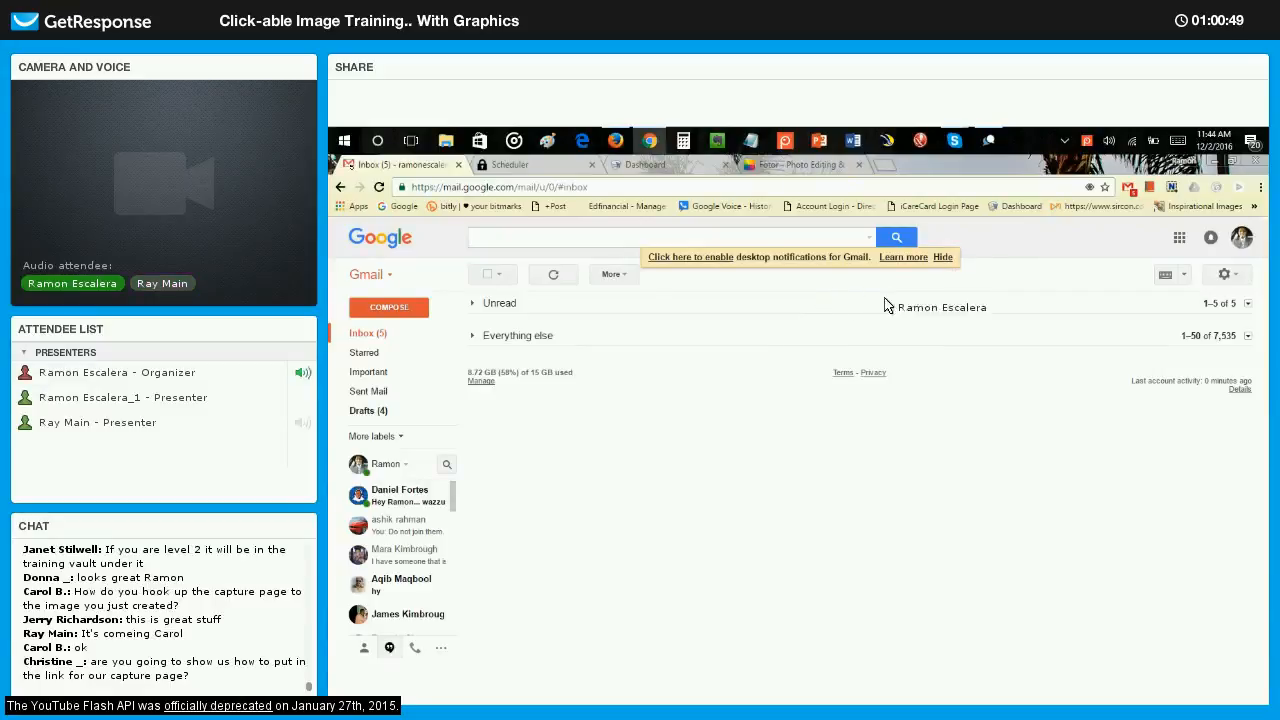
Switch to Fotor and save the Crazy CASH Club graphic as ccc AD.jpg in the Legacytools folder within 25dollarlegacy.
click(800, 165)
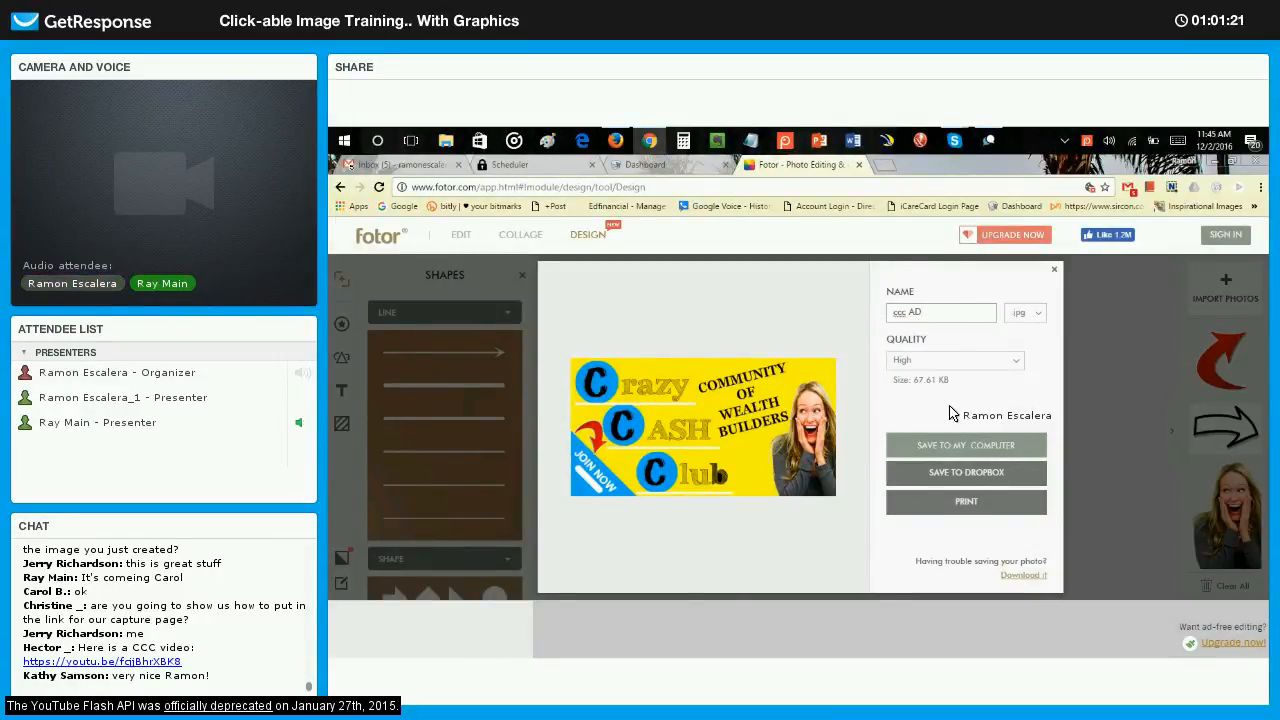
click(975, 440)
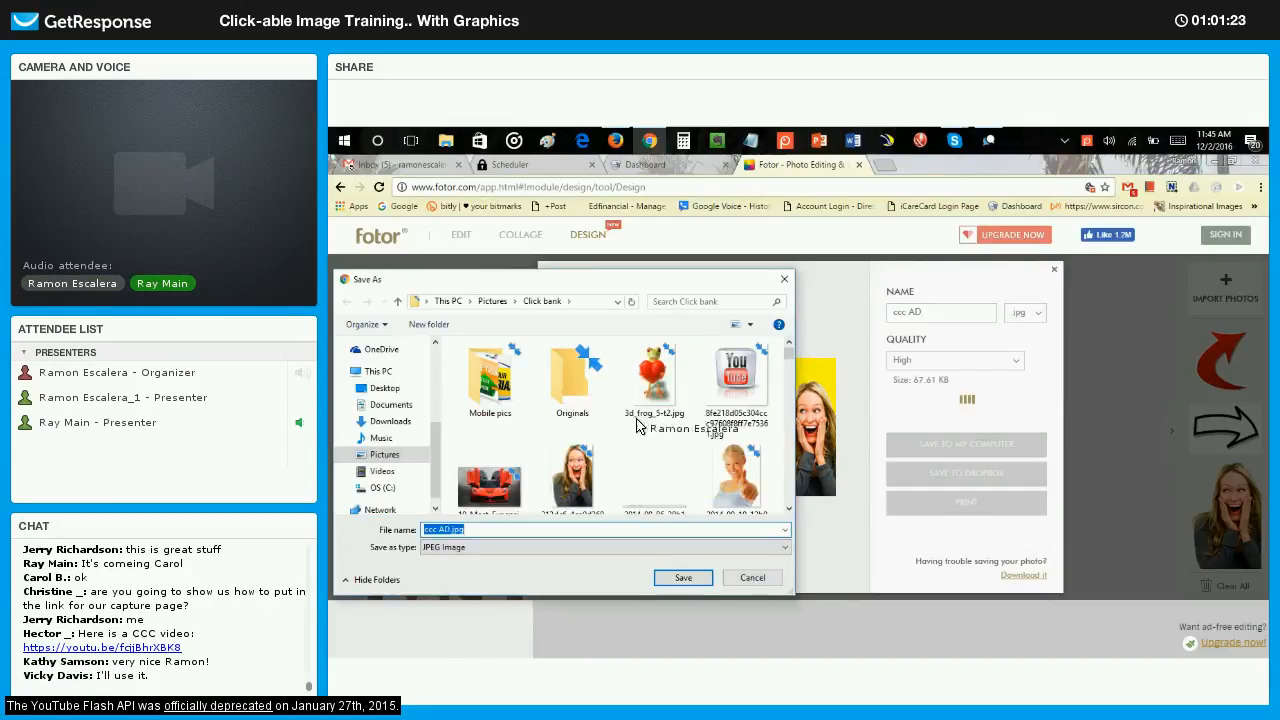
scroll(395, 430, up, 3)
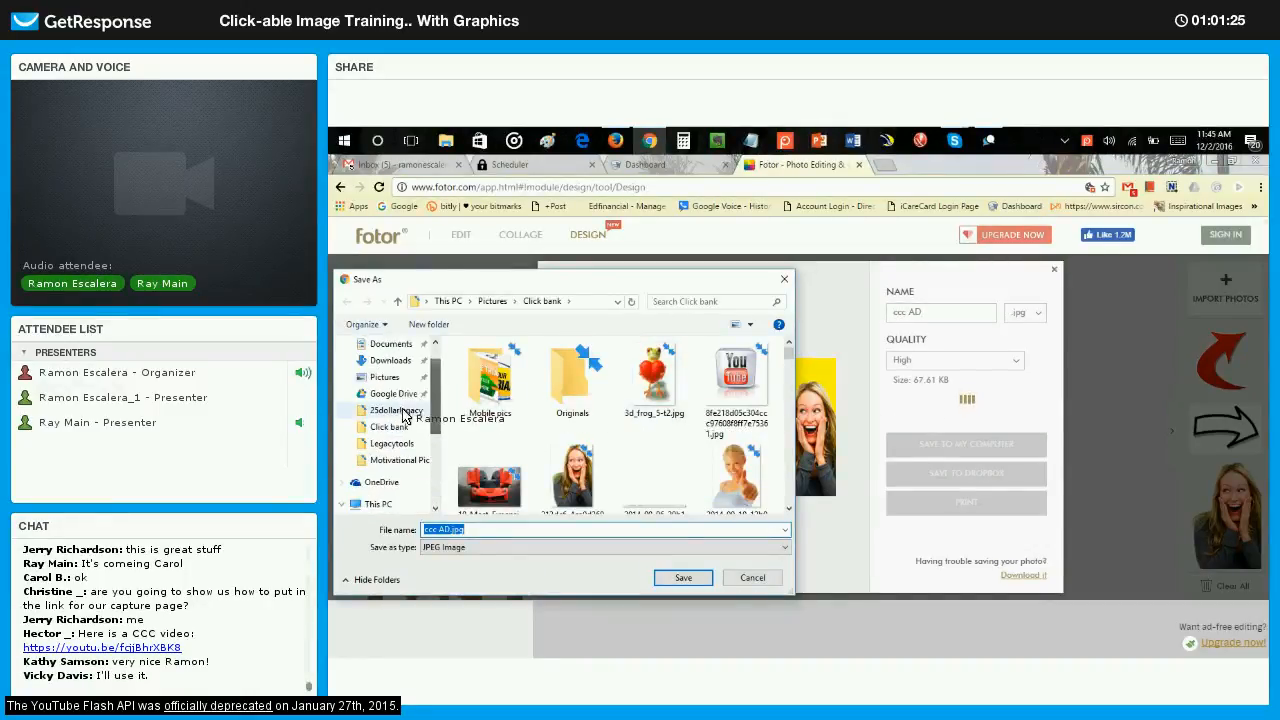
click(396, 410)
double_click(572, 378)
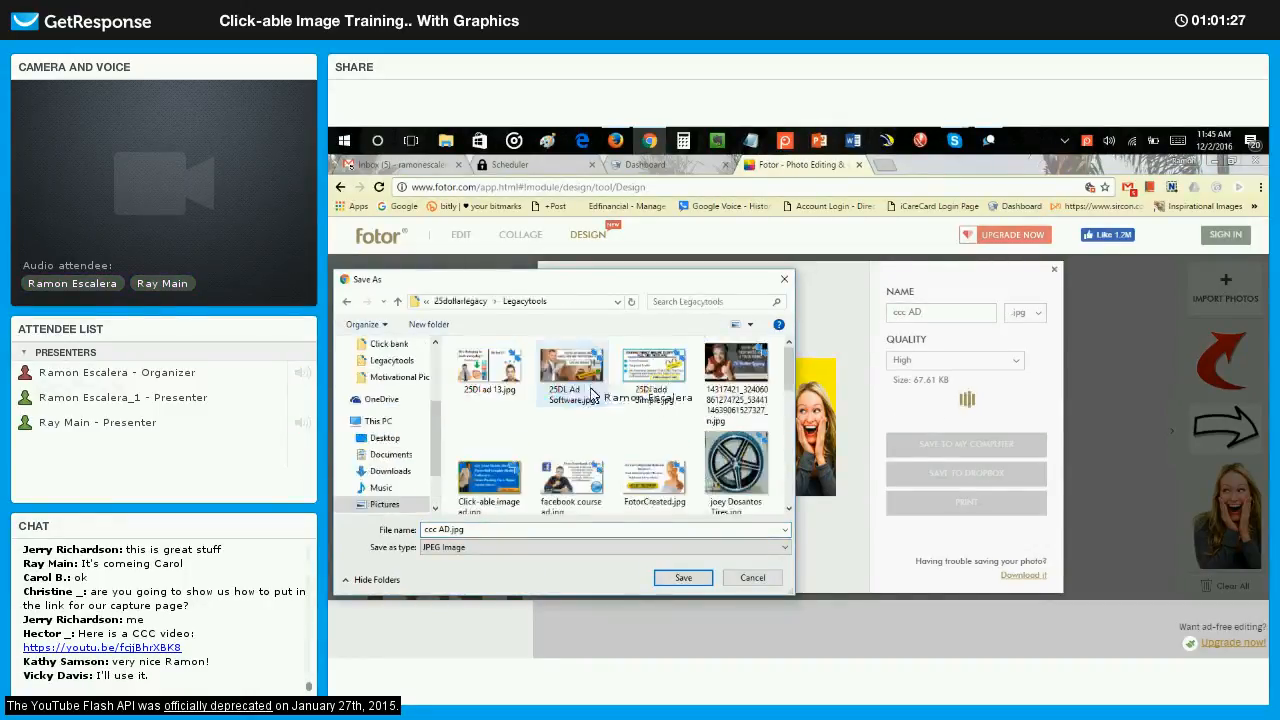
scroll(737, 405, down, 5)
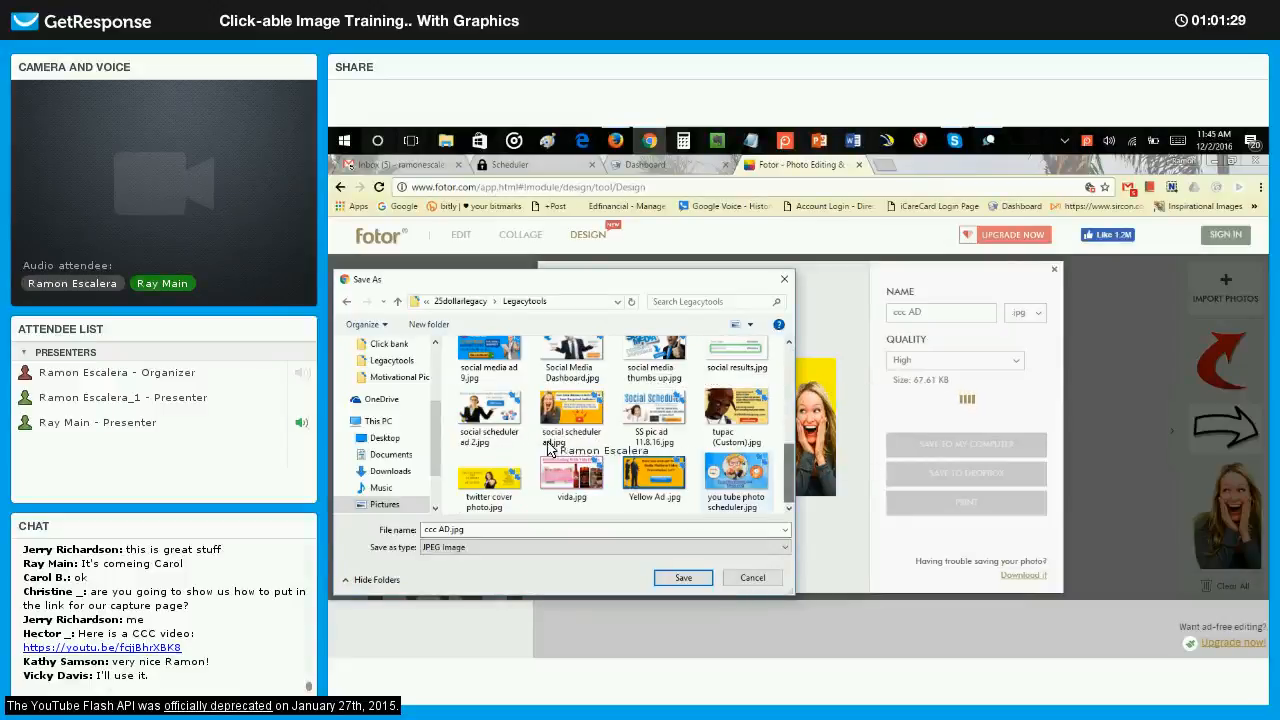
click(573, 531)
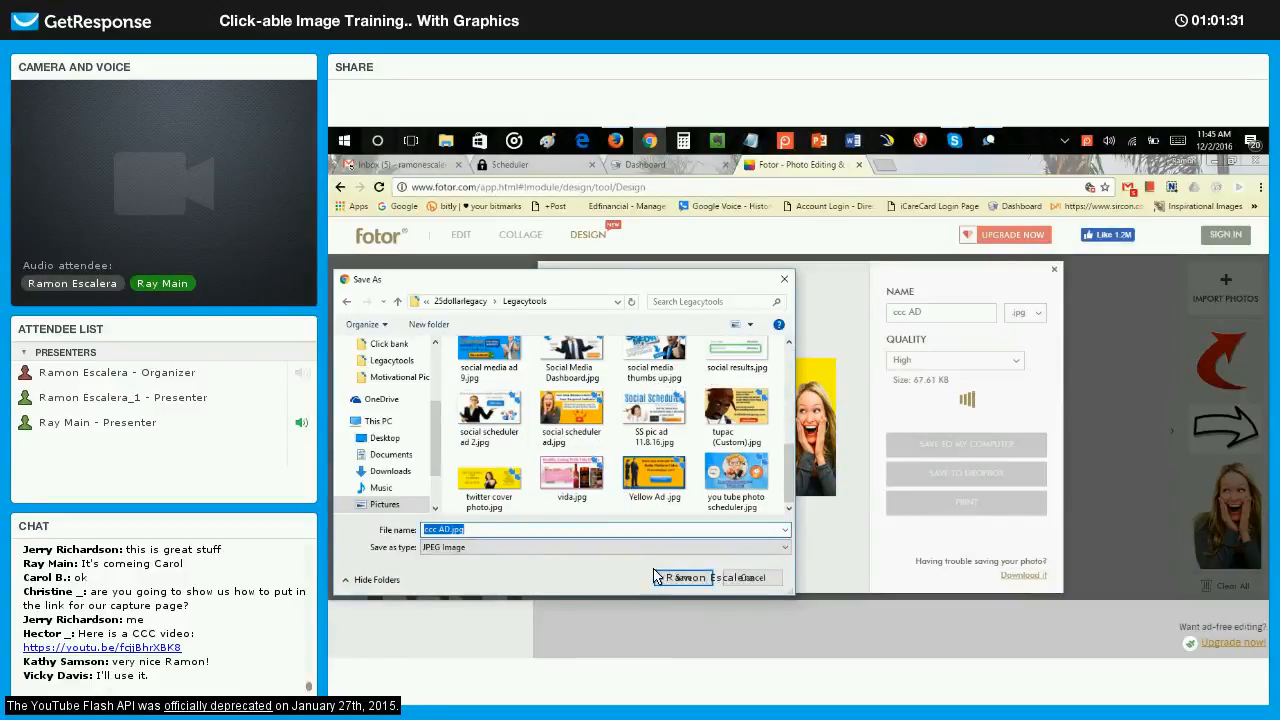
key(Return)
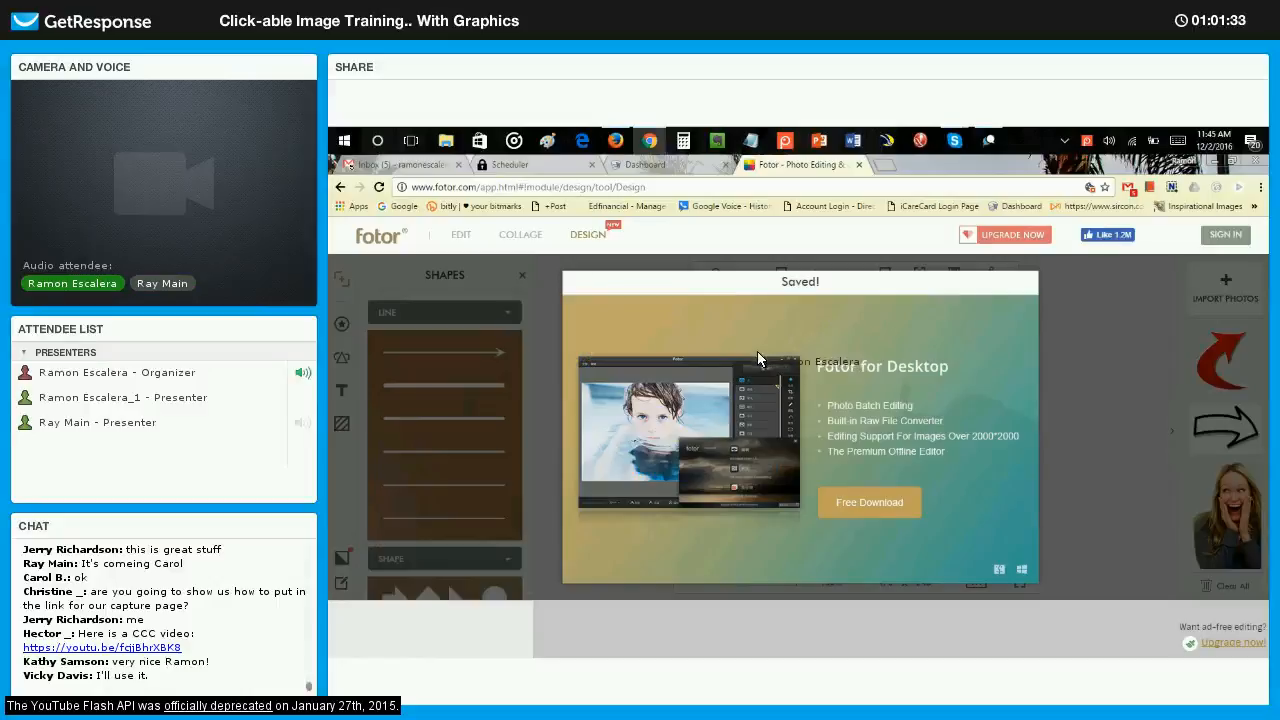
click(1023, 282)
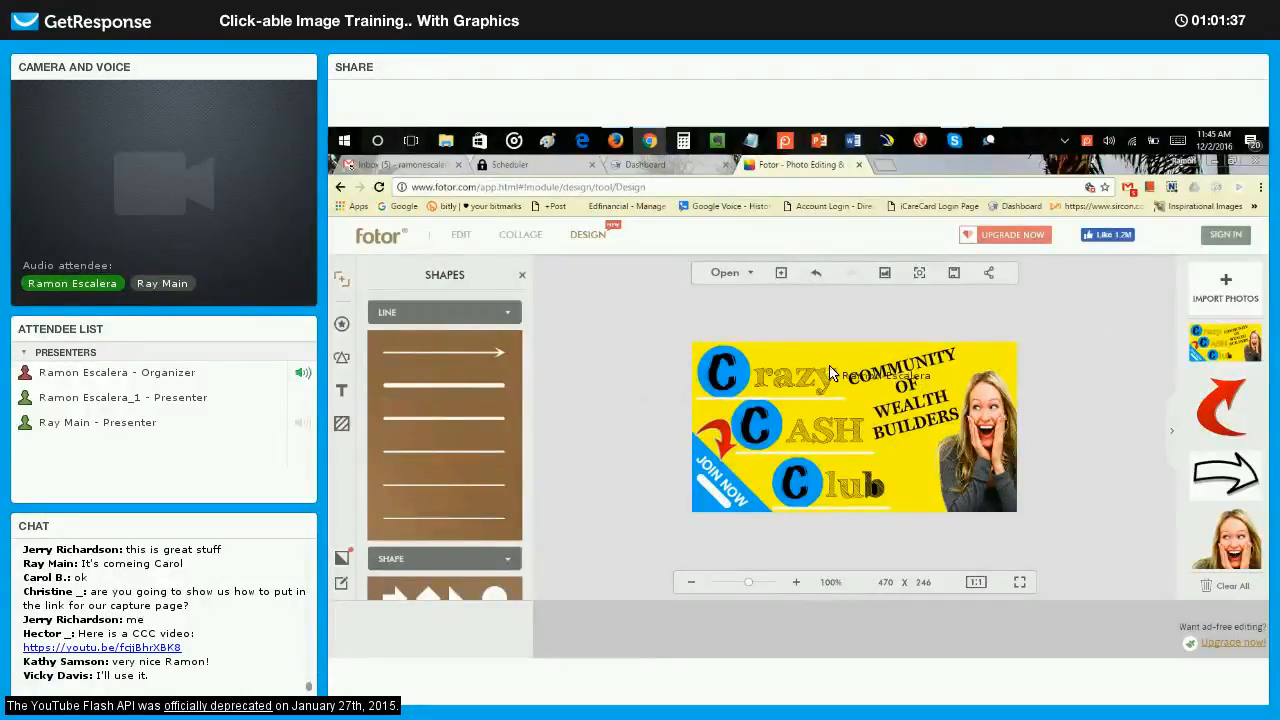
Switch to the 25 Dollar Legacy dashboard, start a new photo post in Photo Studio and upload ccc AD.jpg.
click(648, 165)
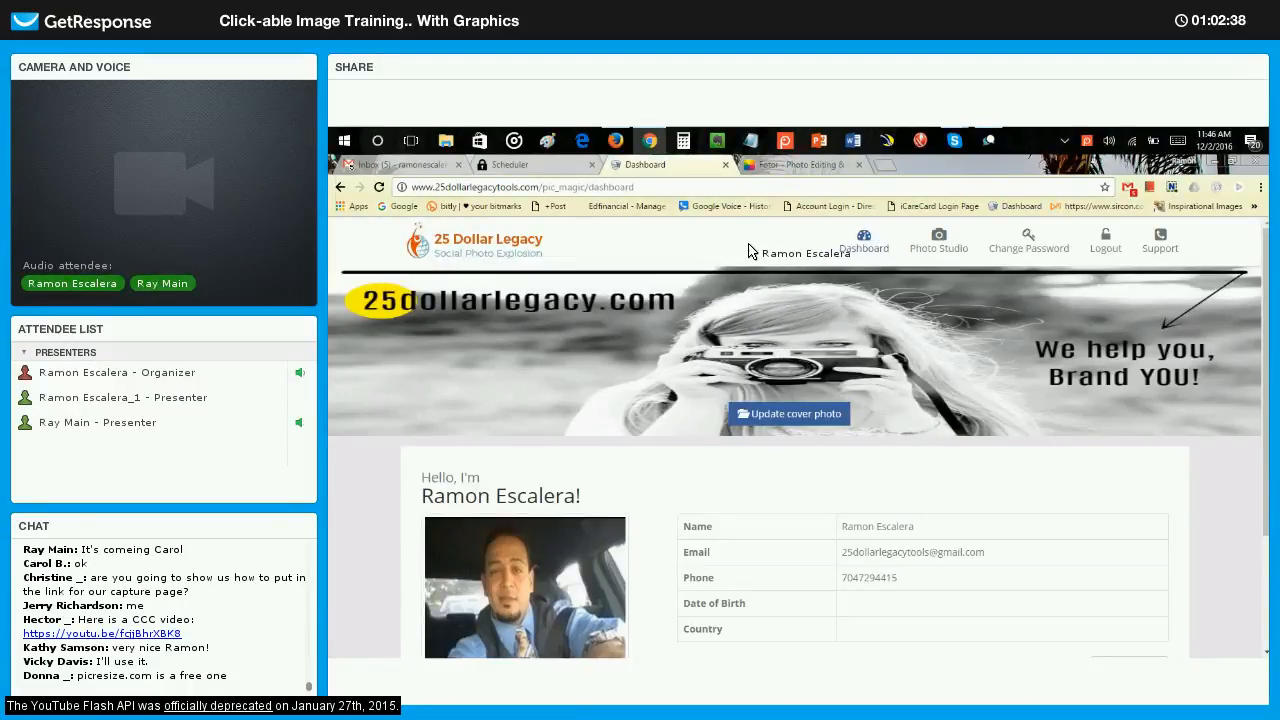
click(953, 257)
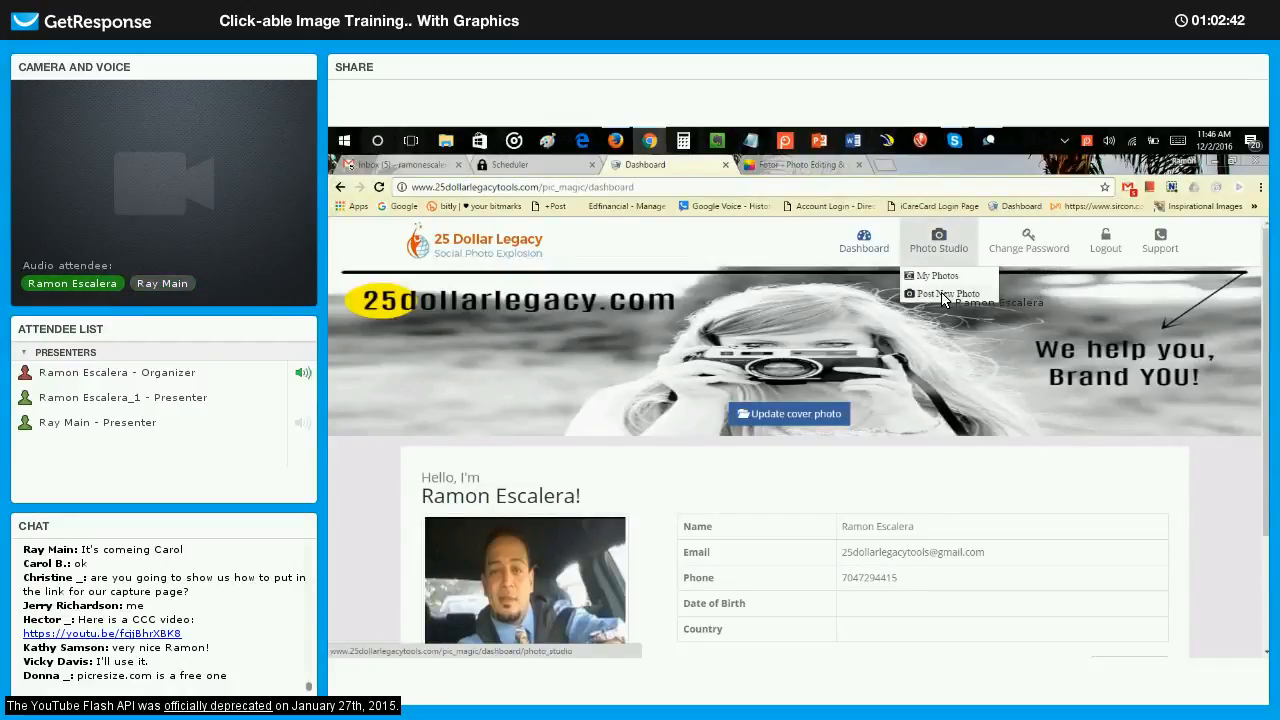
click(941, 293)
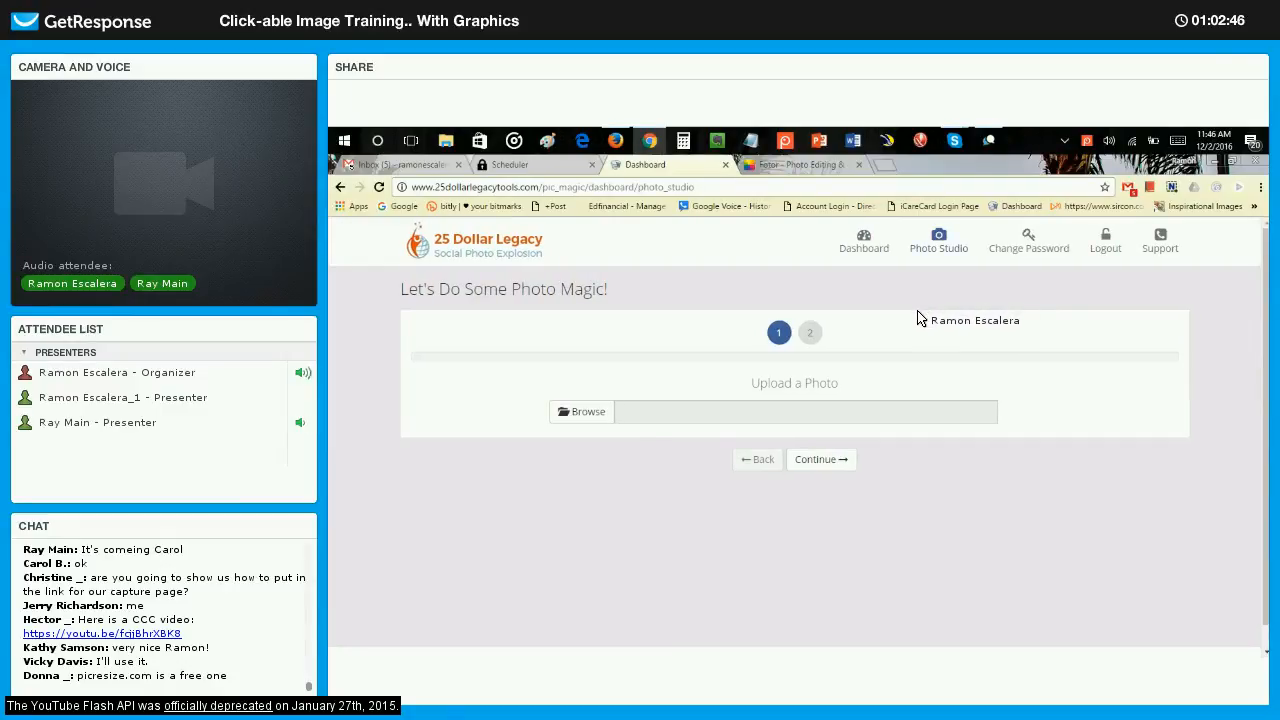
click(585, 414)
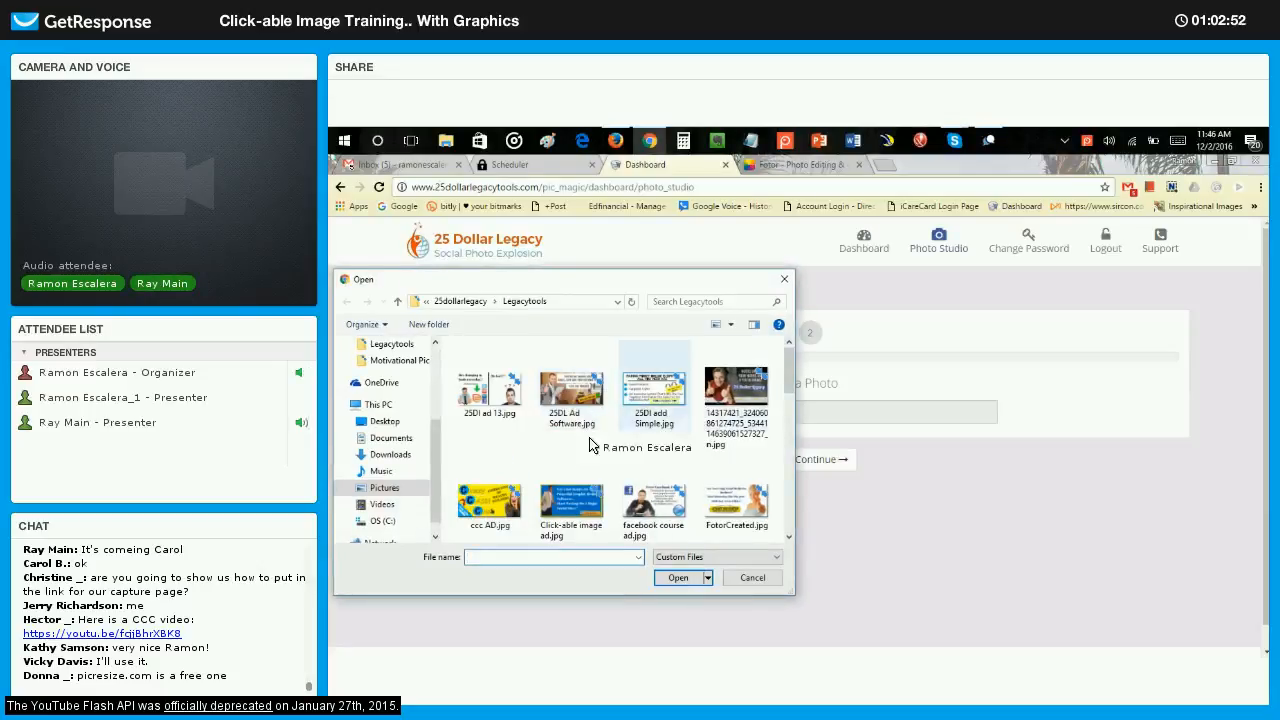
double_click(492, 500)
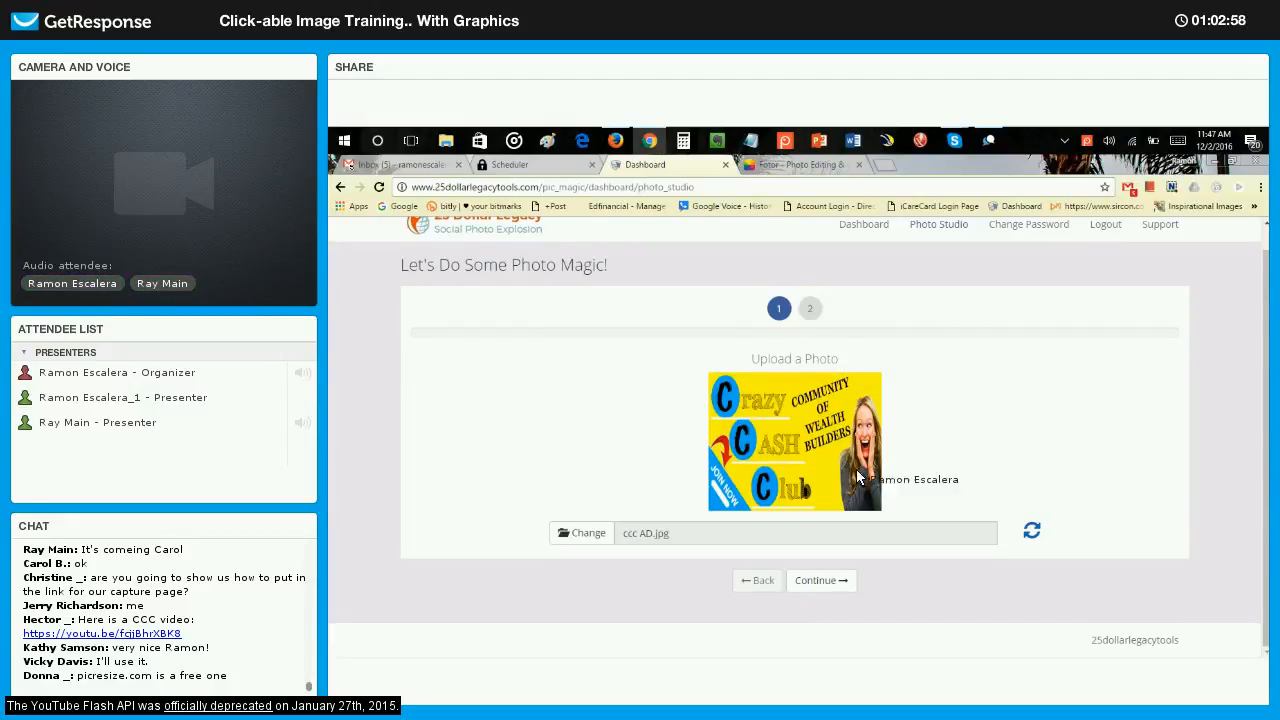
Continue to customizing the uploaded photo in the image editor and try out default effects, including Oddie.
click(812, 580)
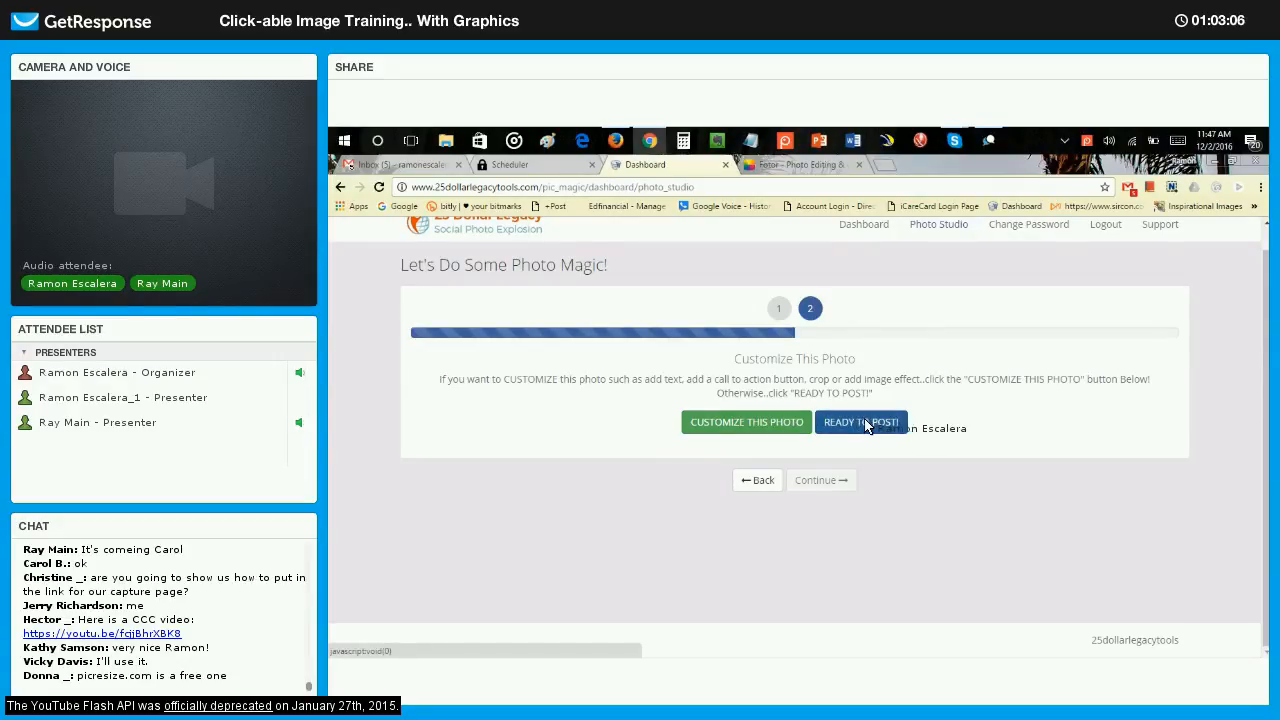
click(744, 424)
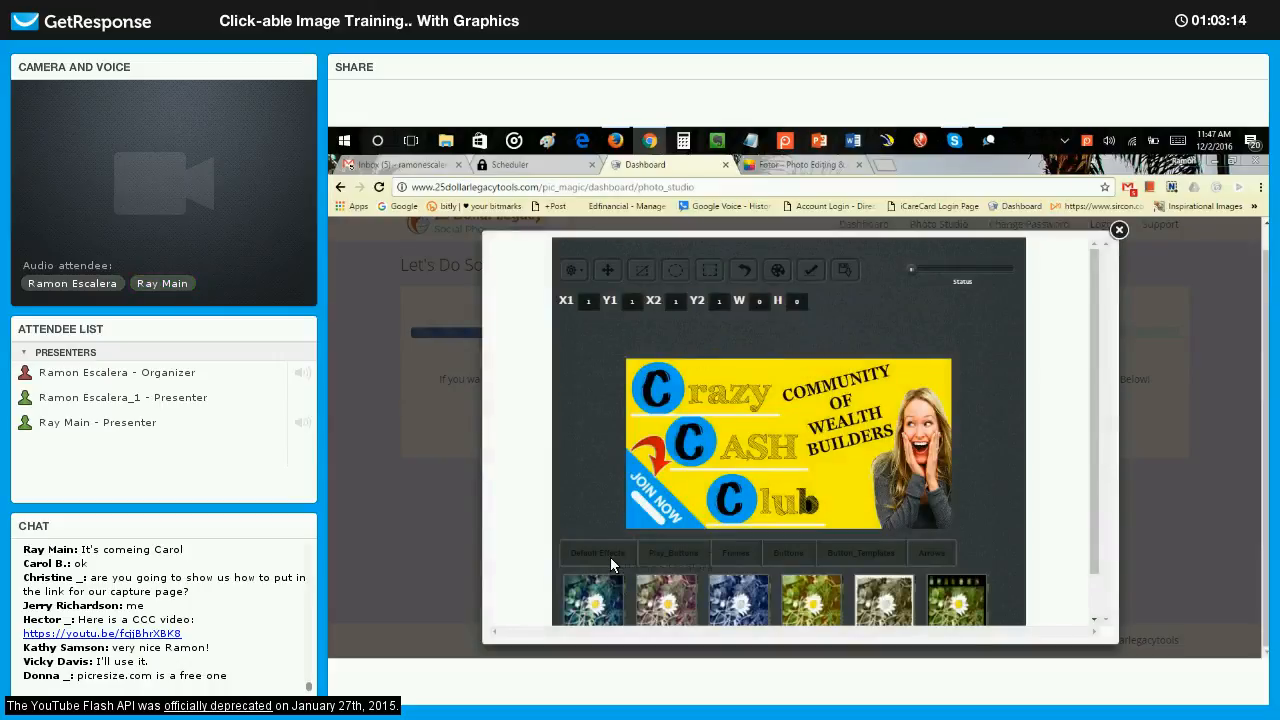
click(657, 608)
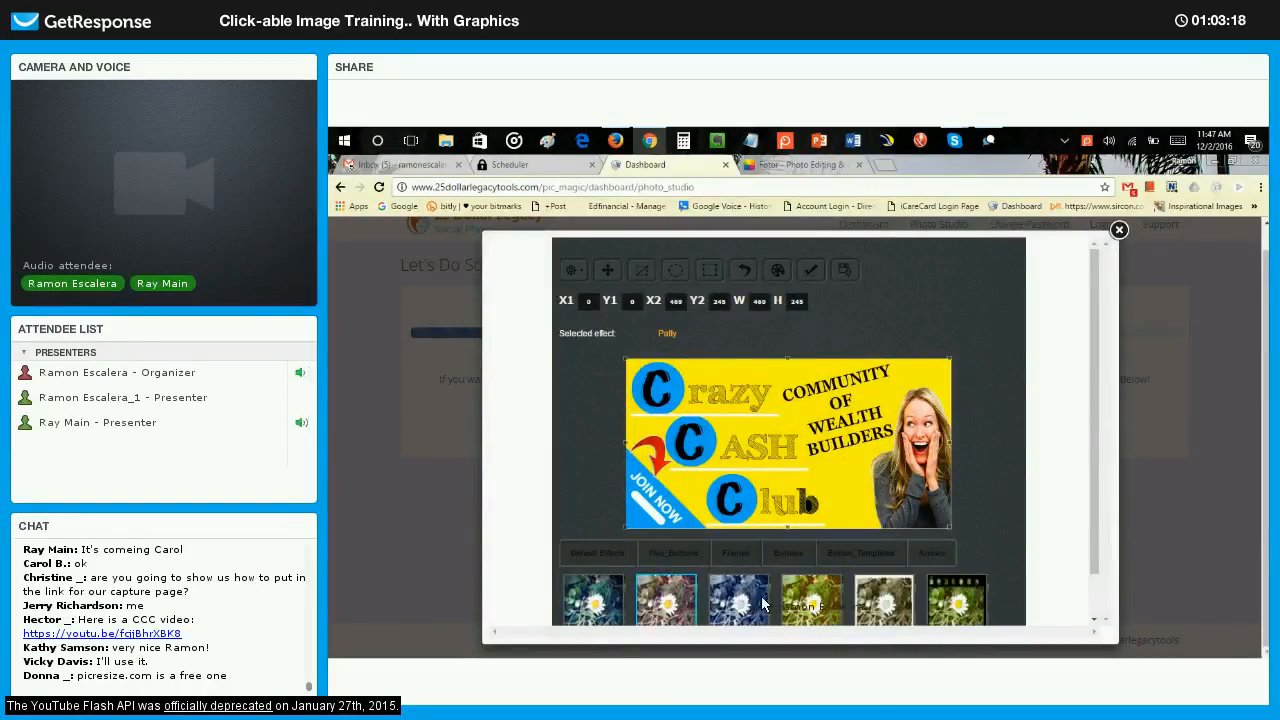
click(805, 604)
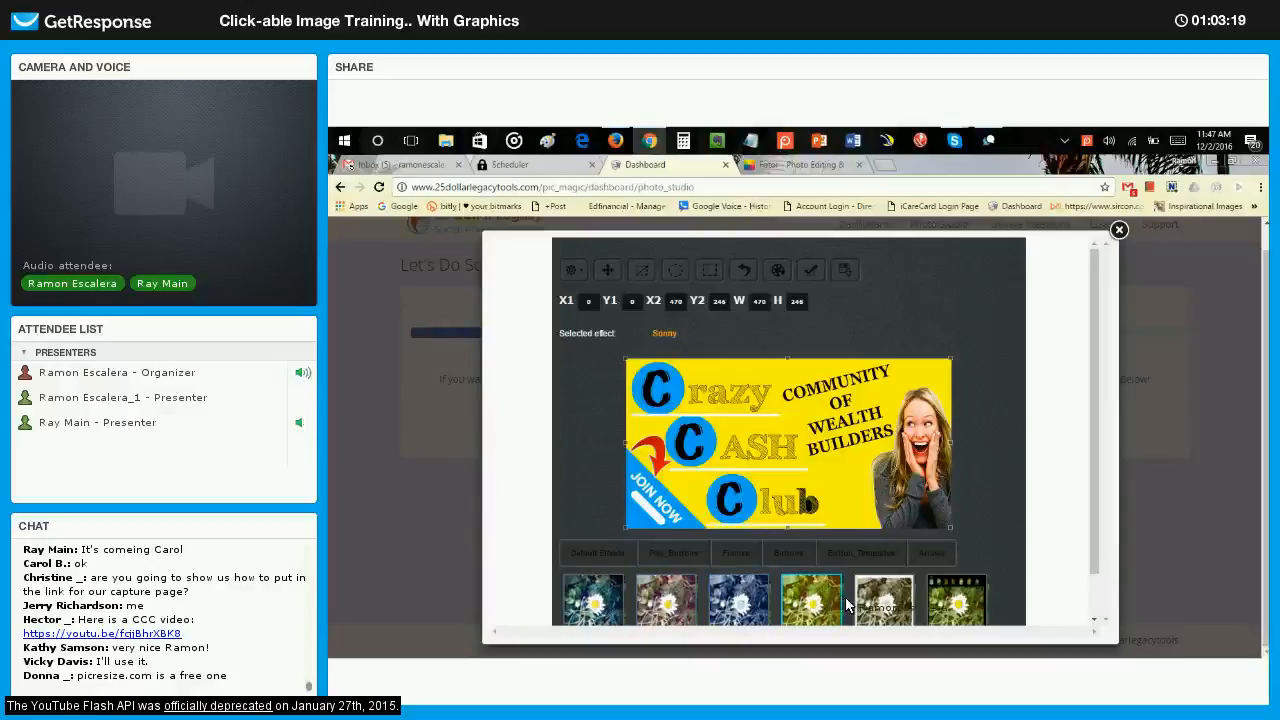
Show the play button overlays and select the red button4 for the graphic.
click(685, 555)
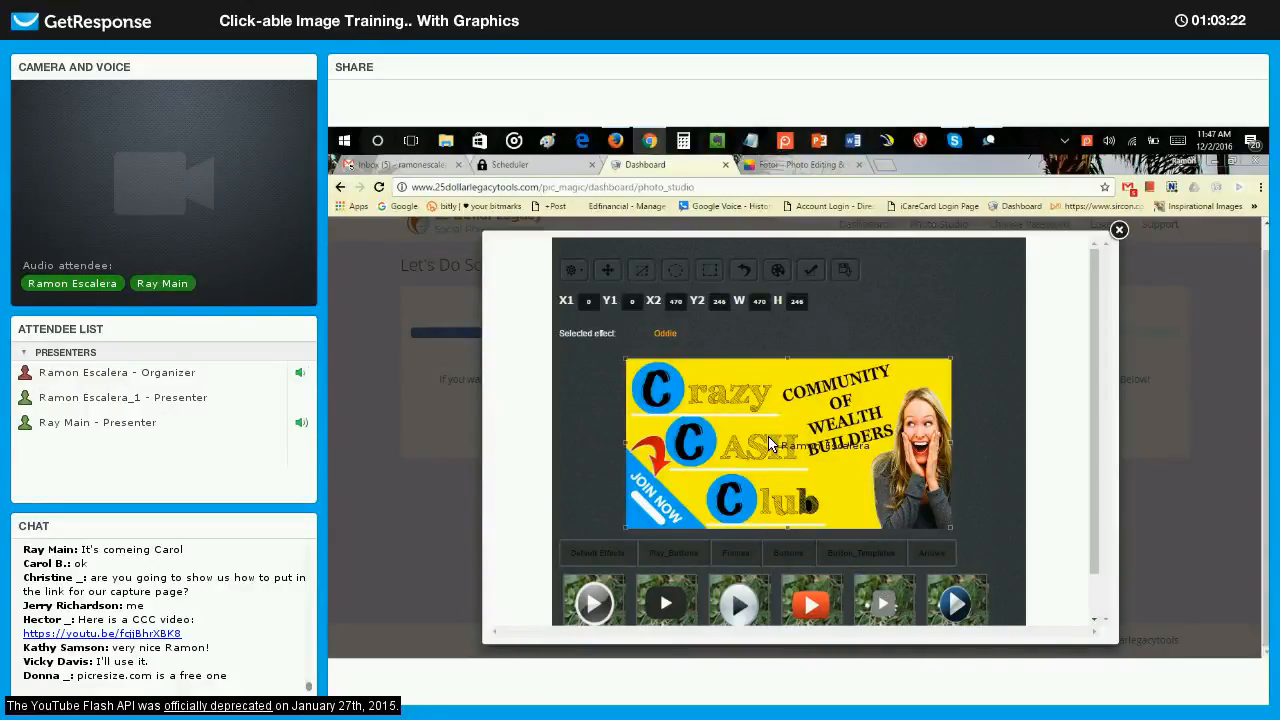
click(800, 554)
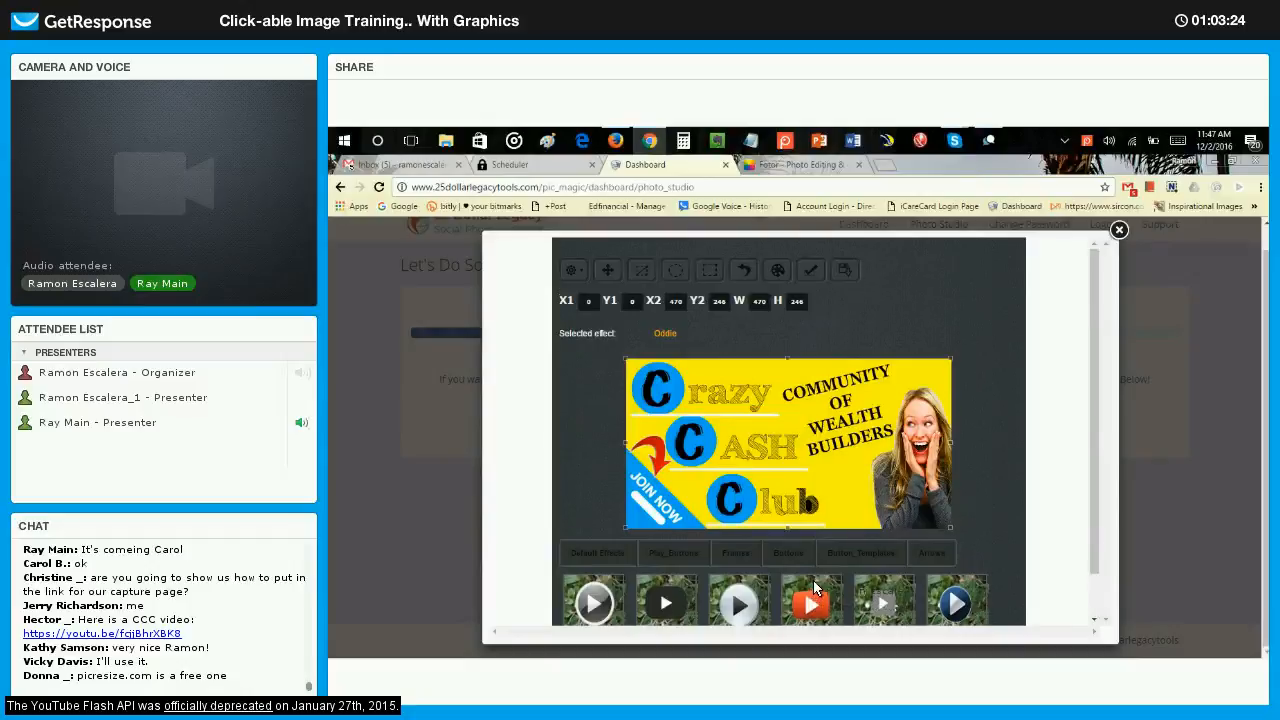
scroll(812, 566, down, 1)
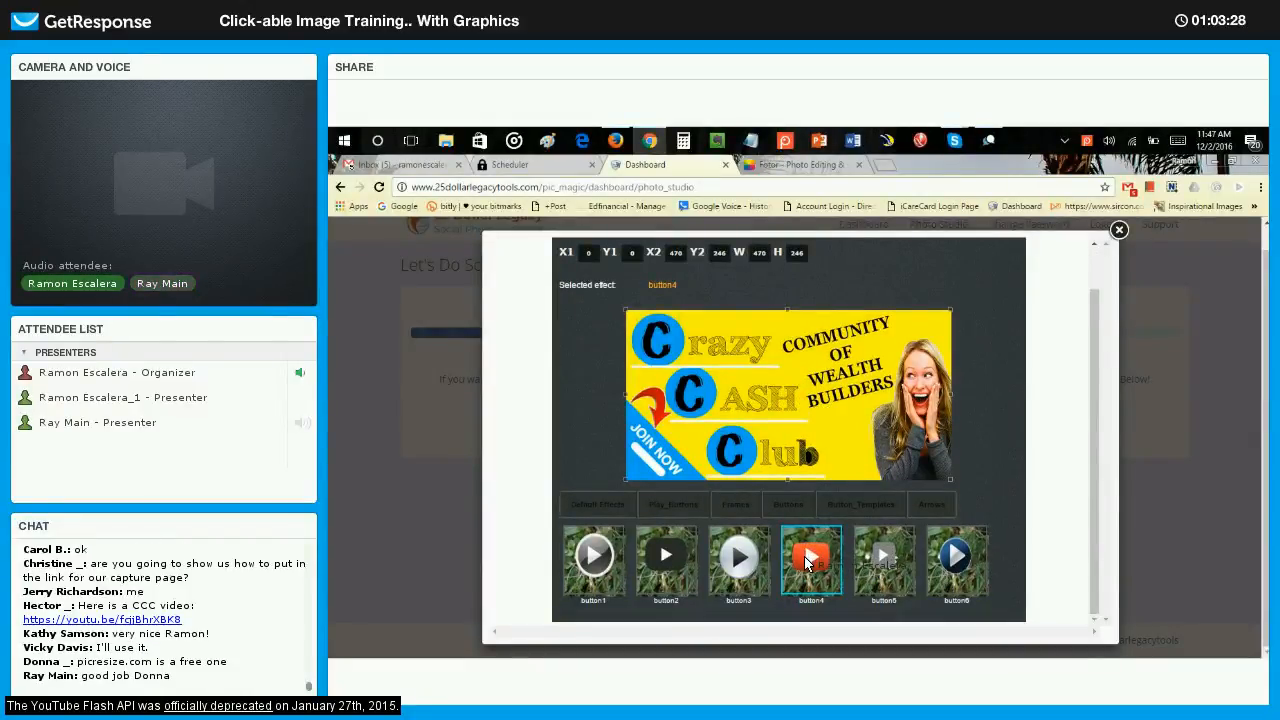
Overlay the red play button at nearly full opacity, about 105 by 100 in size, beneath the word BUILDERS and apply it to the graphic.
scroll(912, 320, up, 3)
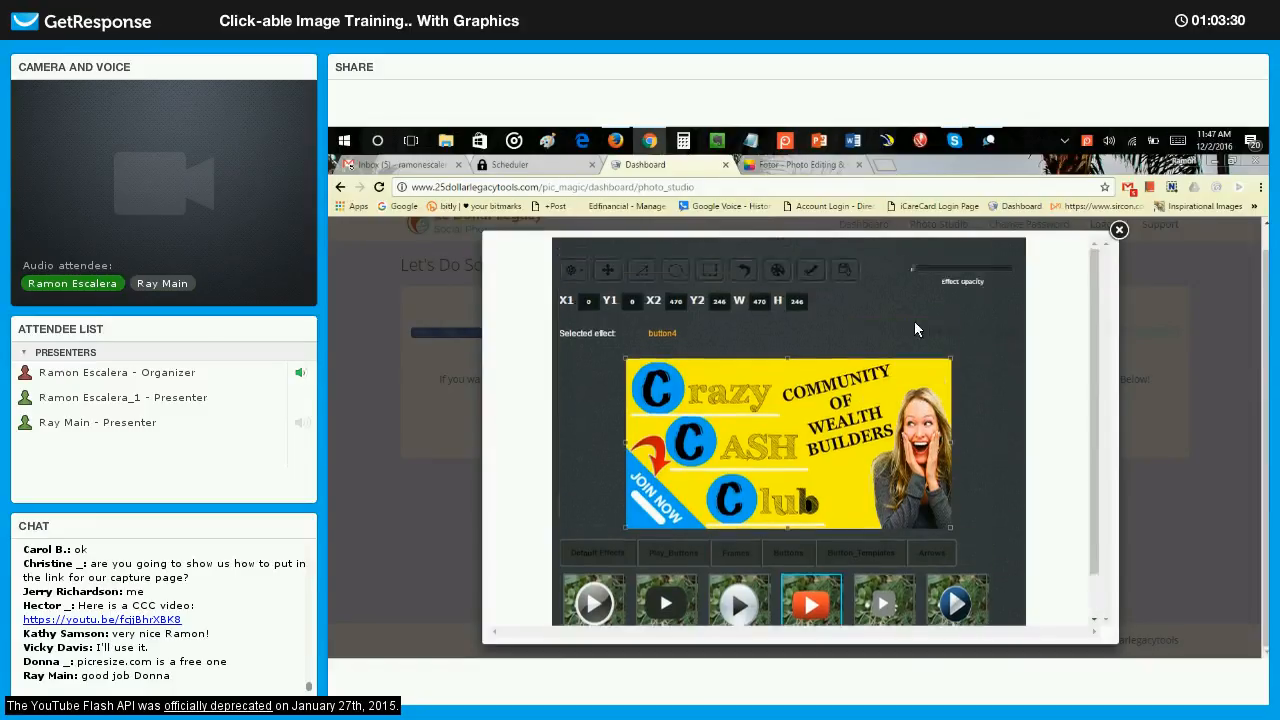
drag(912, 294, 1013, 297)
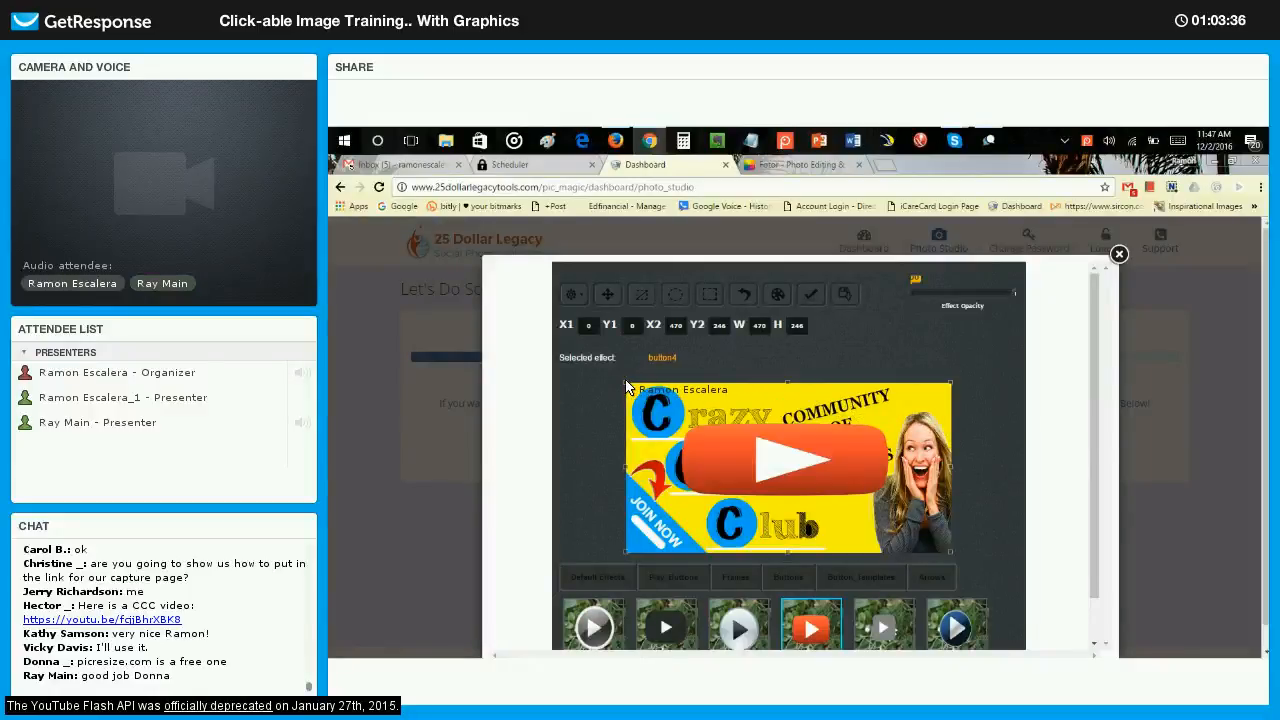
drag(626, 388, 742, 445)
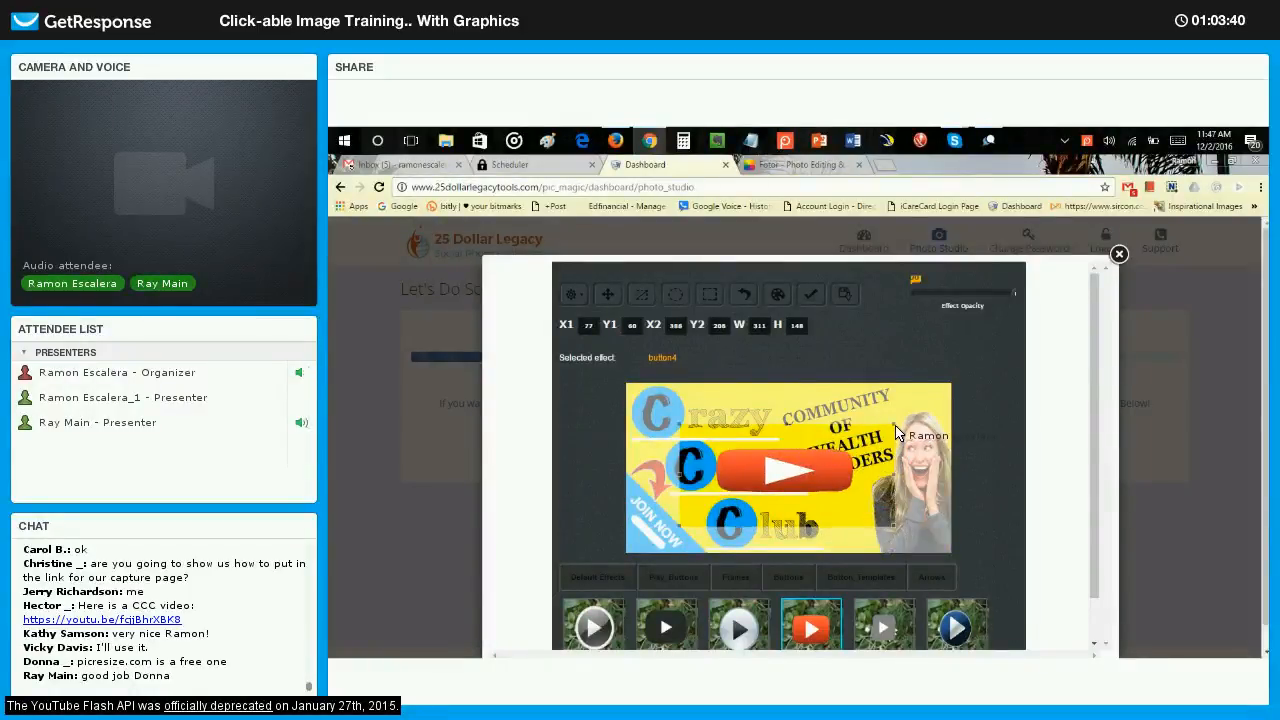
drag(836, 440, 697, 455)
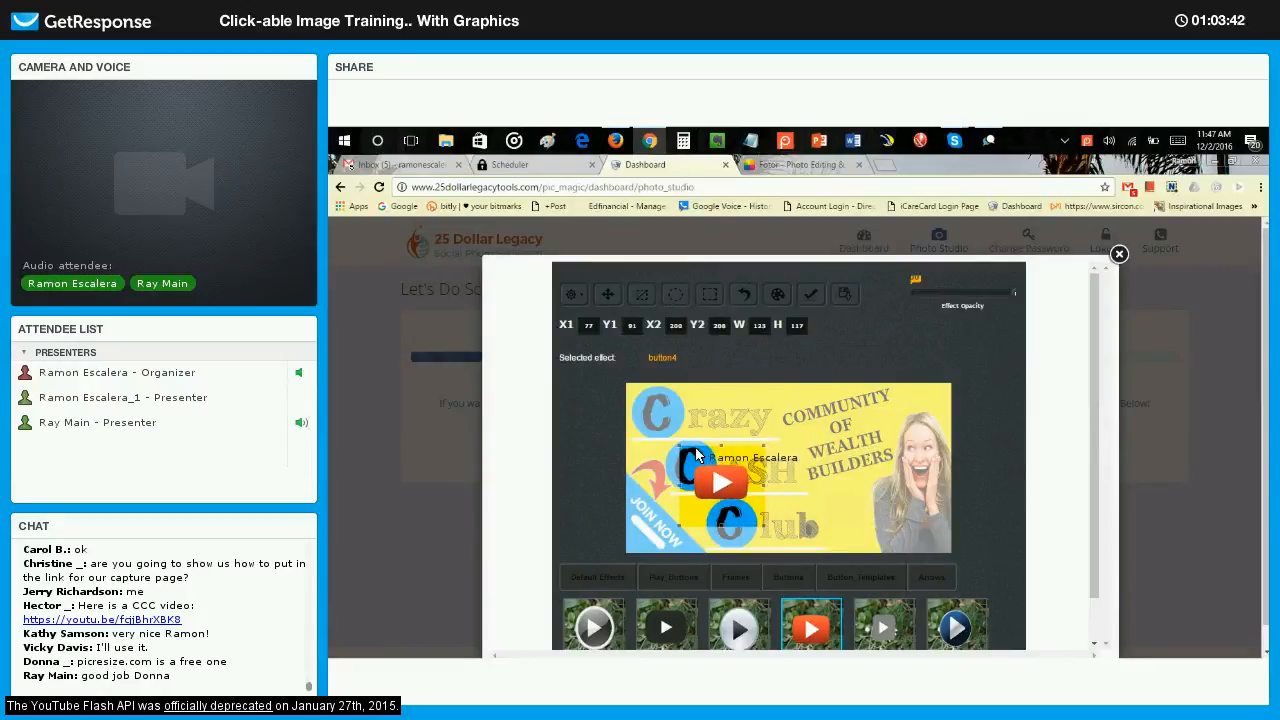
drag(825, 507, 866, 505)
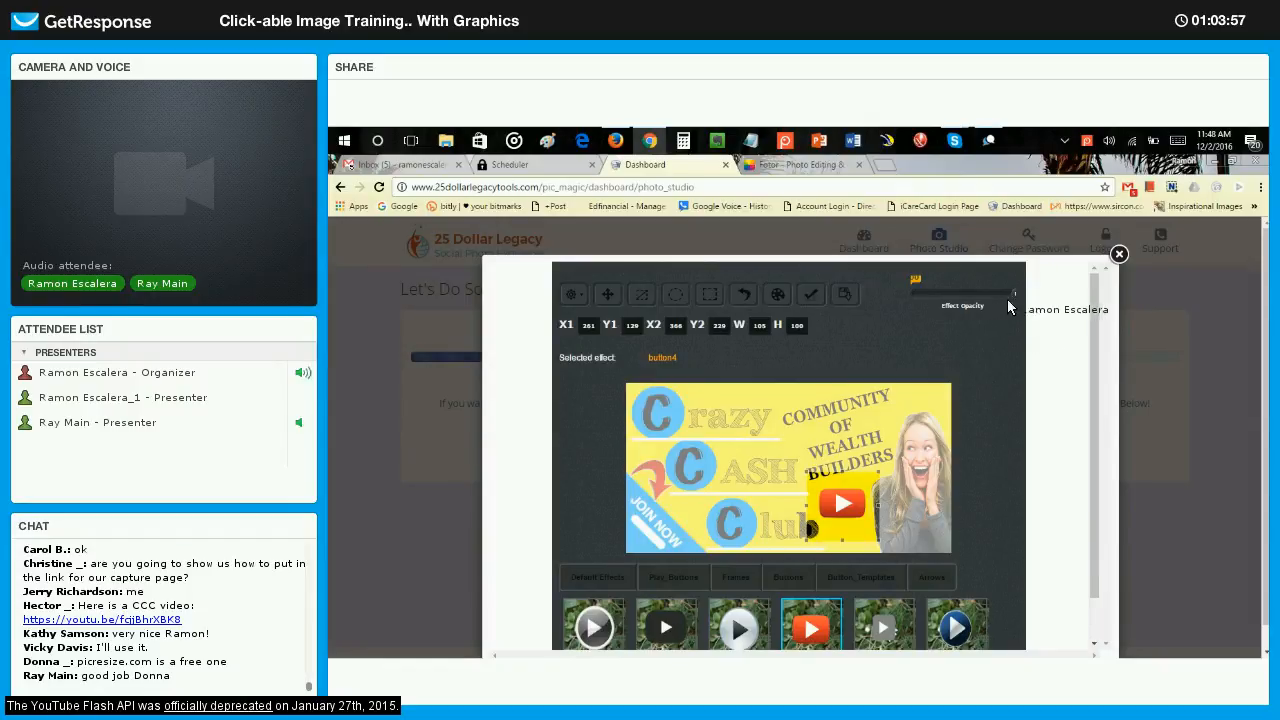
mouse_move(1014, 295)
mouse_down()
mouse_move(932, 297)
mouse_move(1019, 300)
mouse_up()
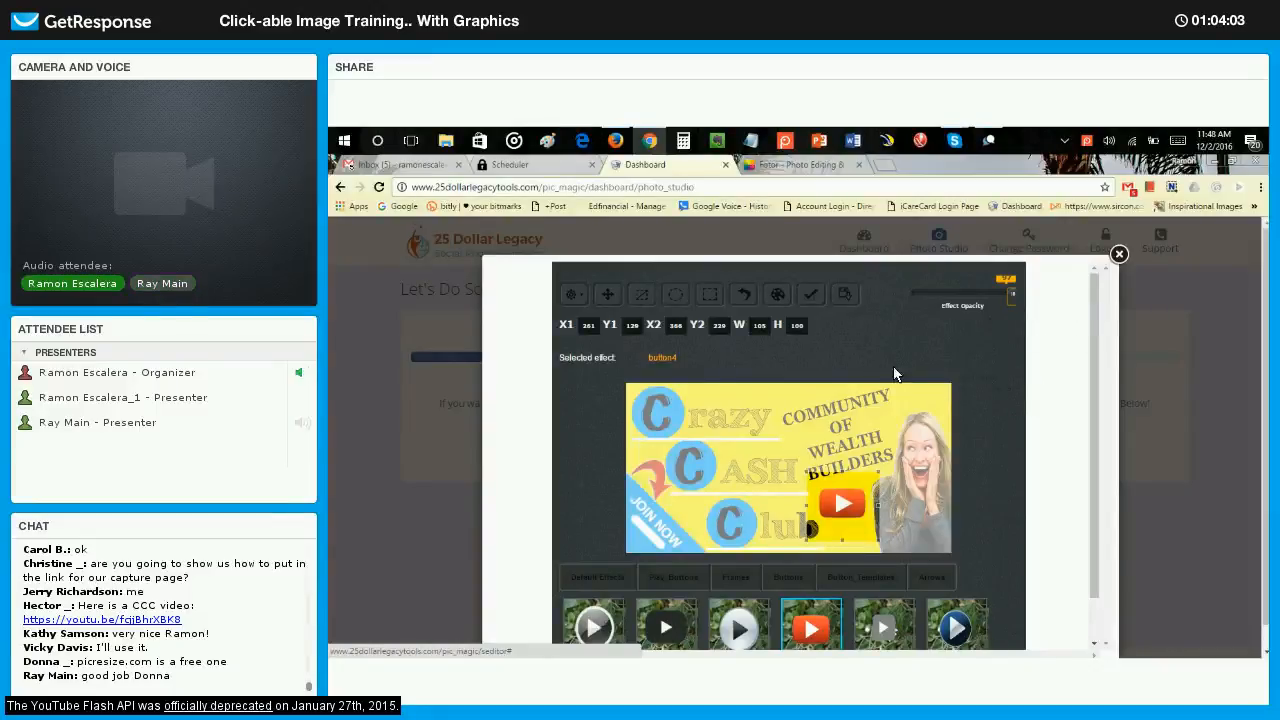
click(817, 296)
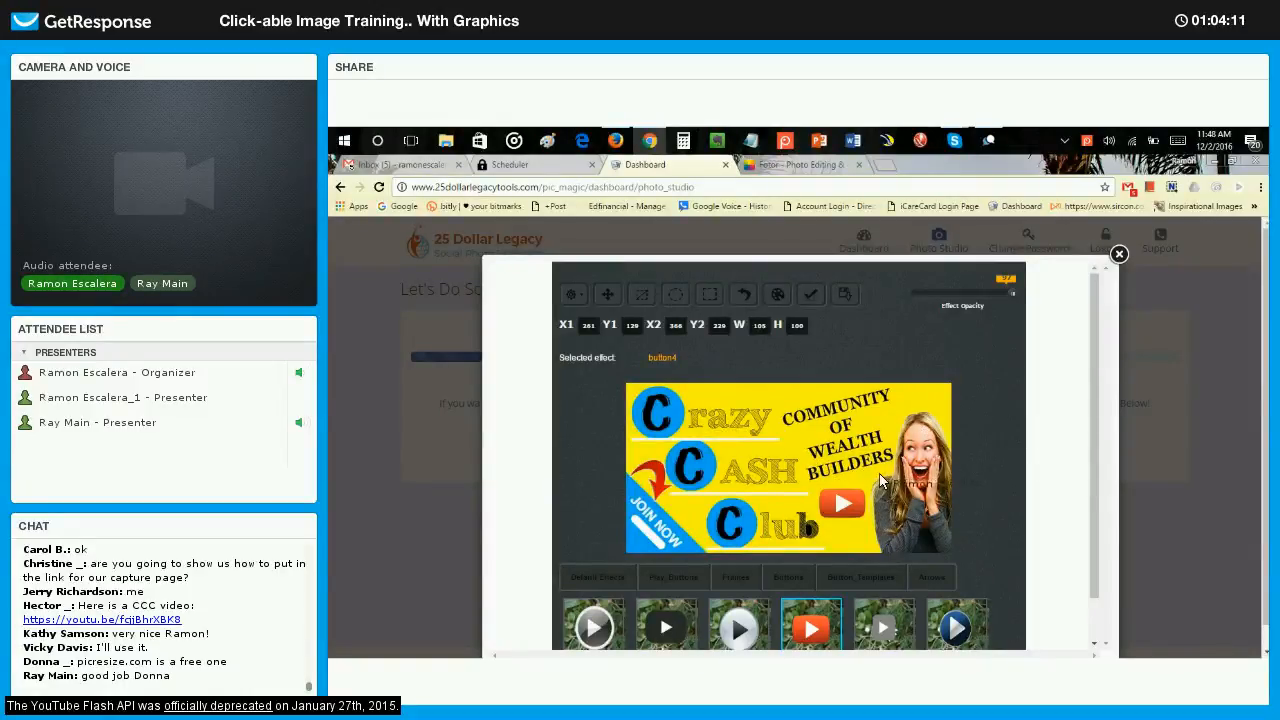
Look through the other overlay categories, including frames, buttons, button templates and arrows.
scroll(665, 530, down, 1)
click(735, 528)
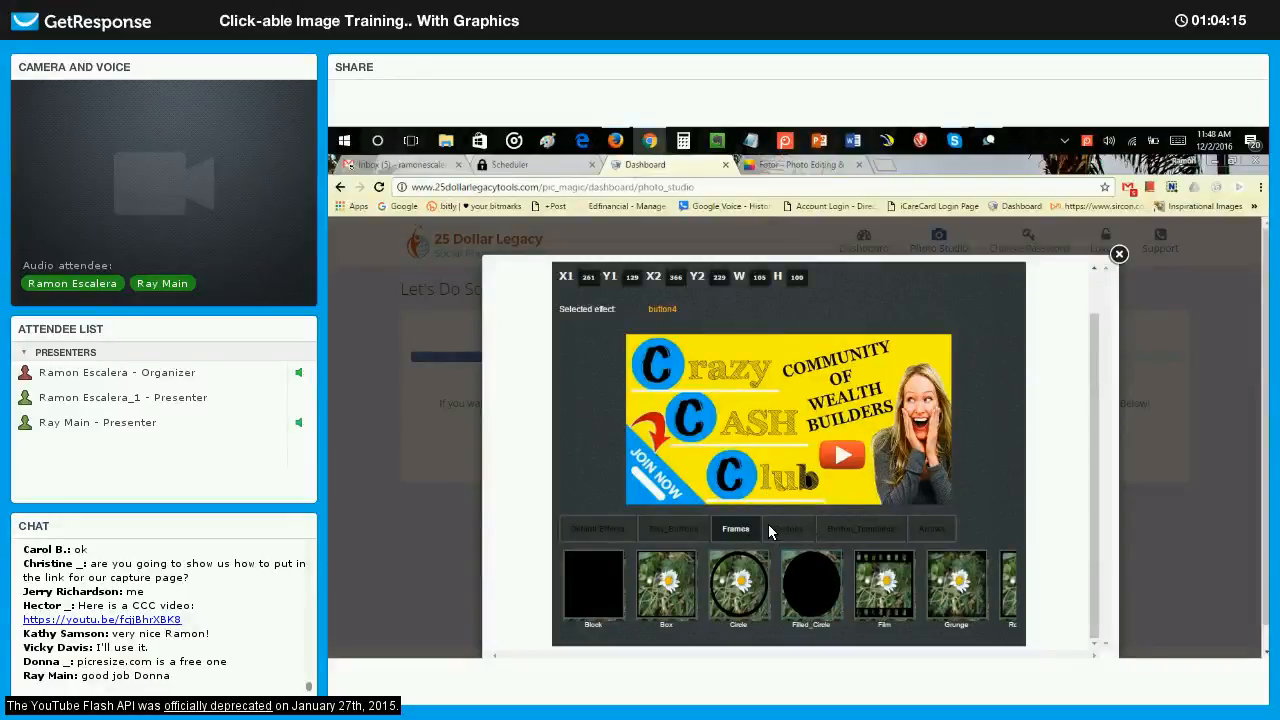
click(789, 527)
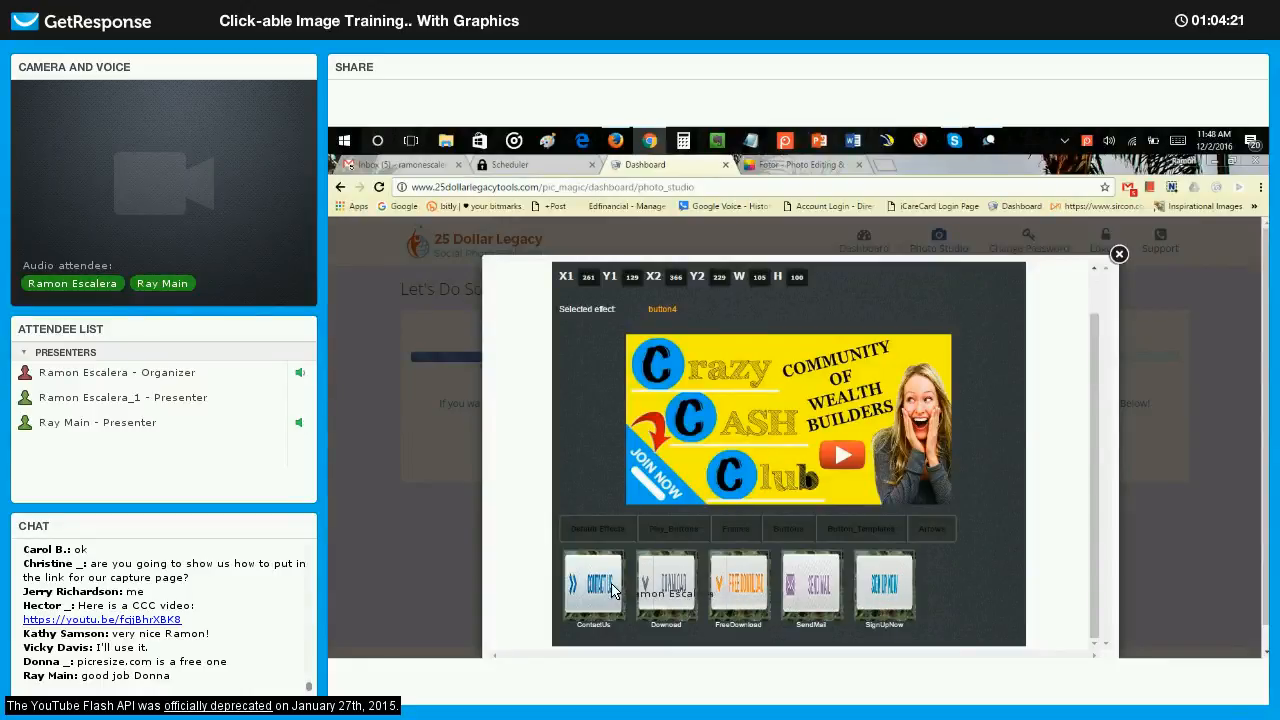
click(866, 530)
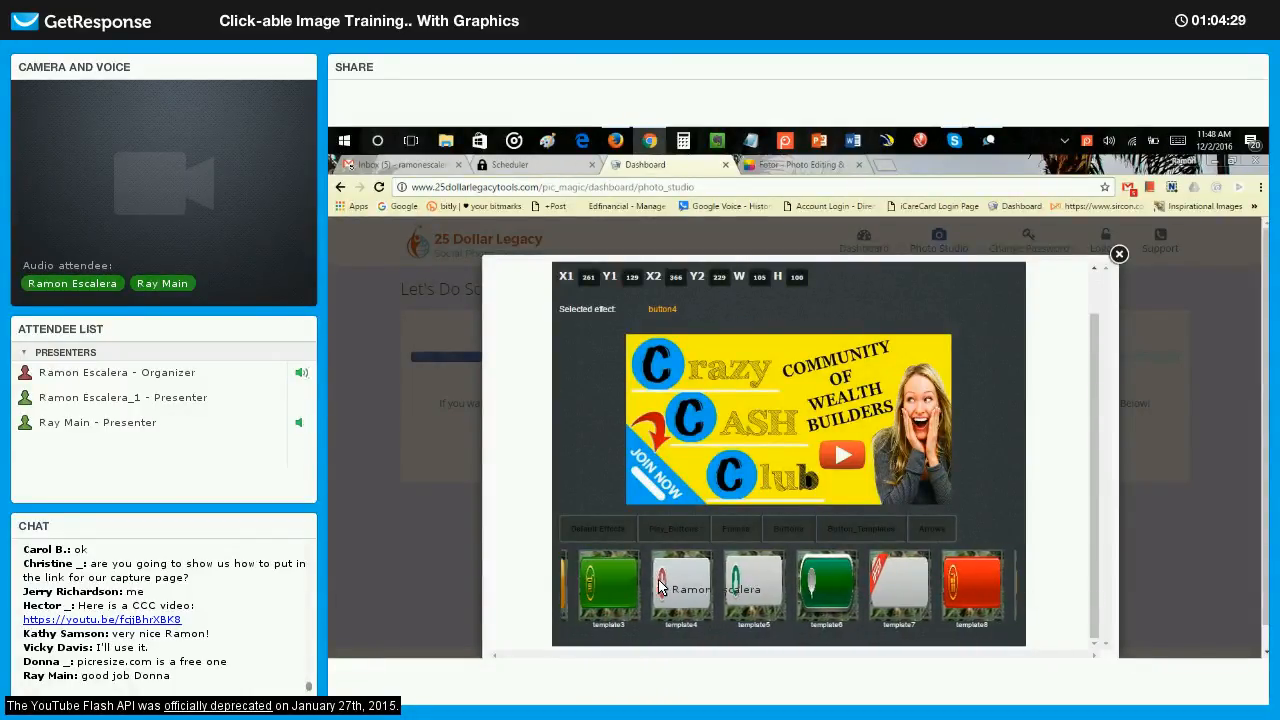
click(955, 532)
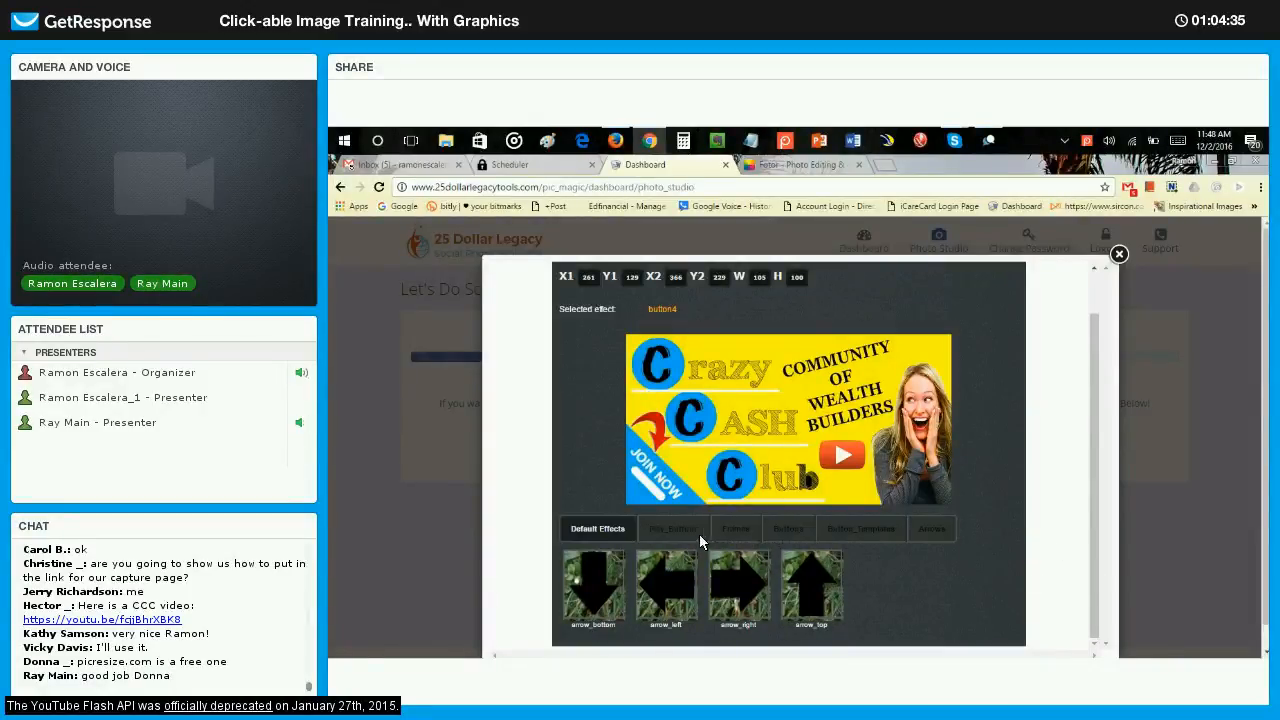
click(655, 533)
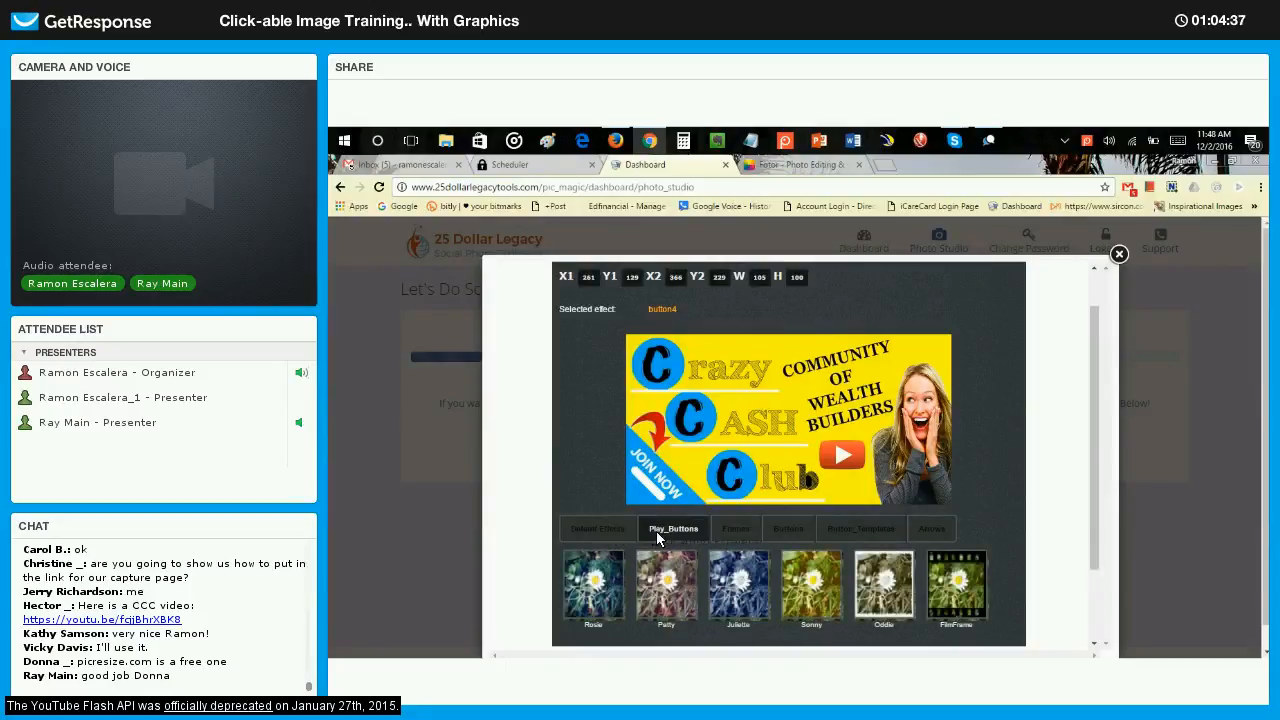
click(717, 536)
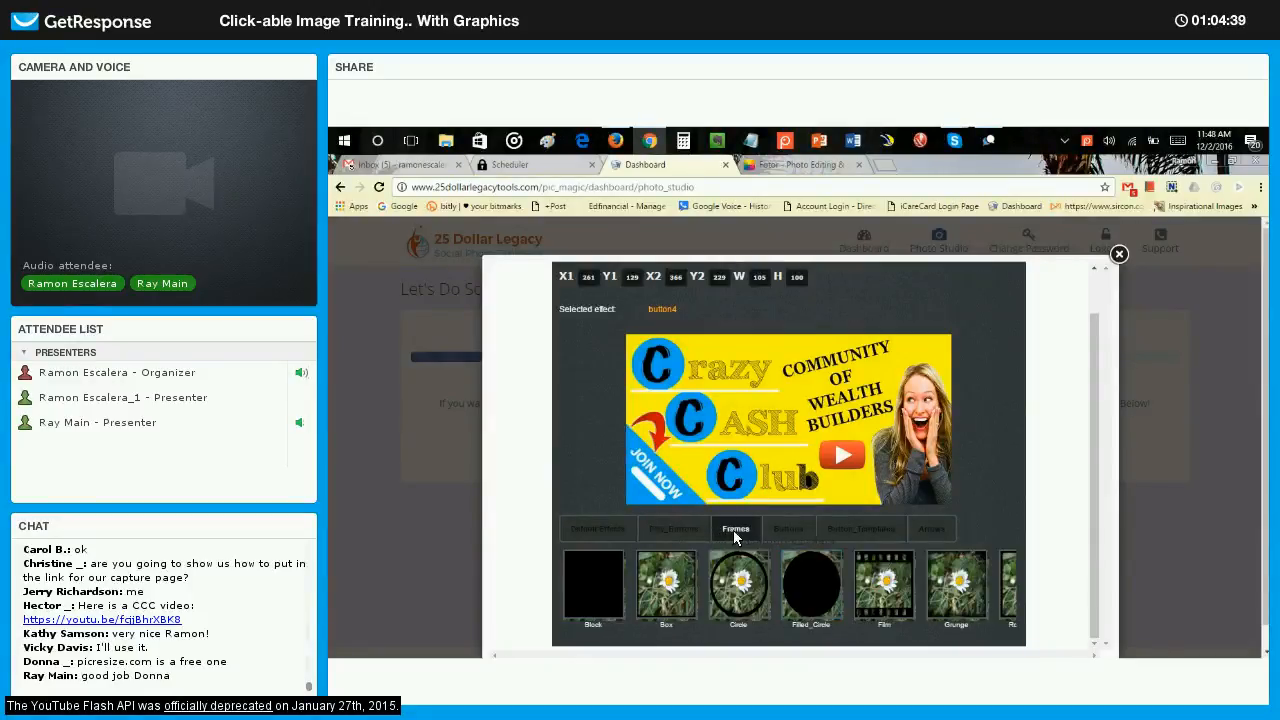
click(785, 530)
click(866, 532)
Save the edited graphic as Ready To Post and go to its website redirect settings.
scroll(695, 380, up, 1)
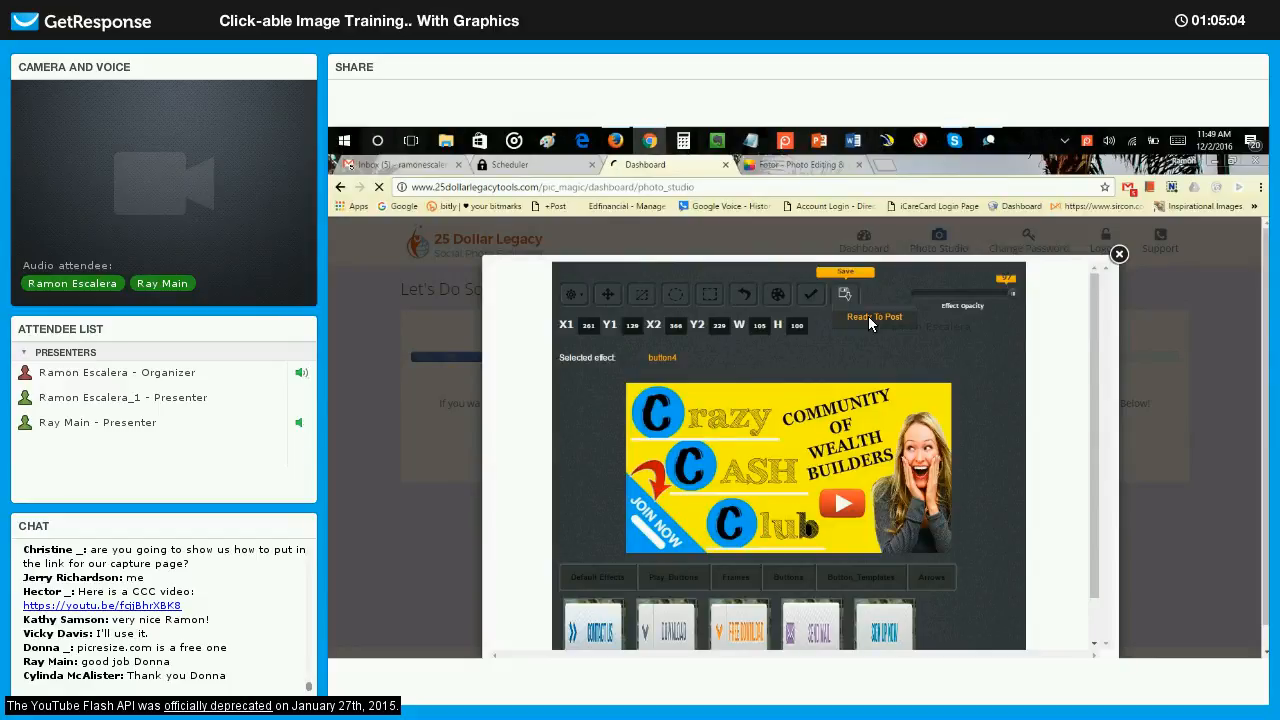
scroll(925, 525, down, 3)
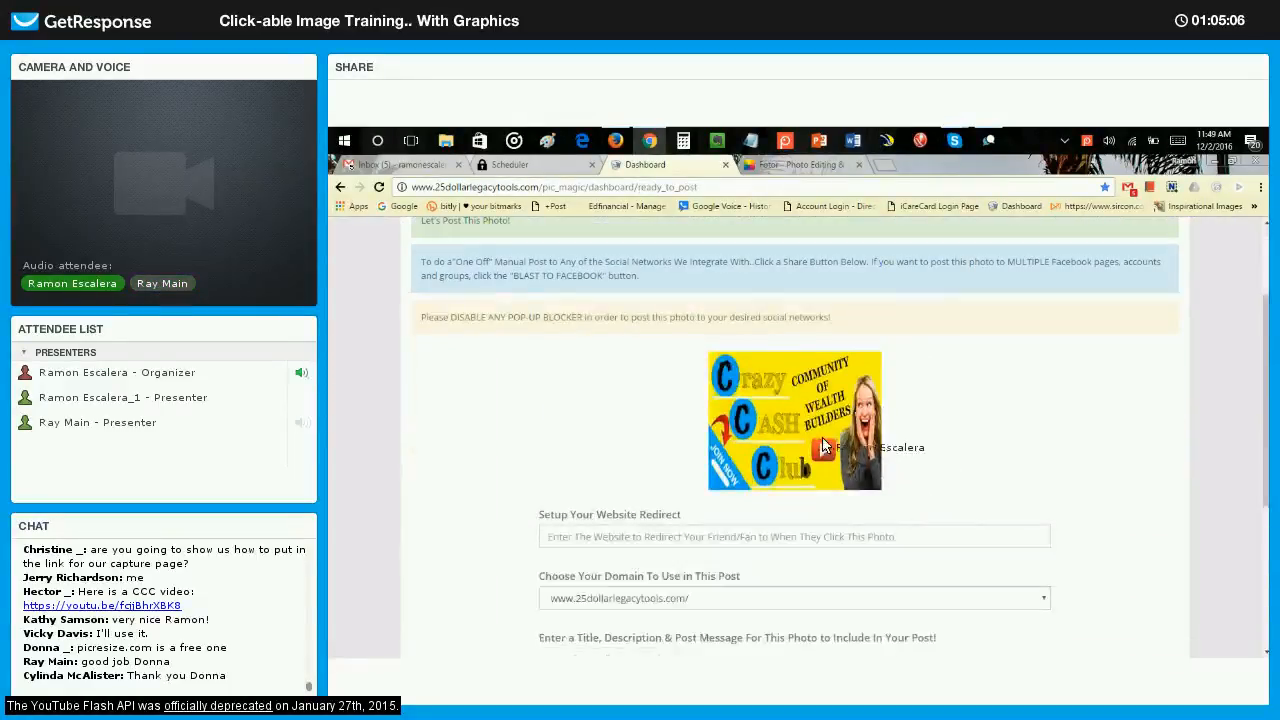
scroll(670, 353, down, 4)
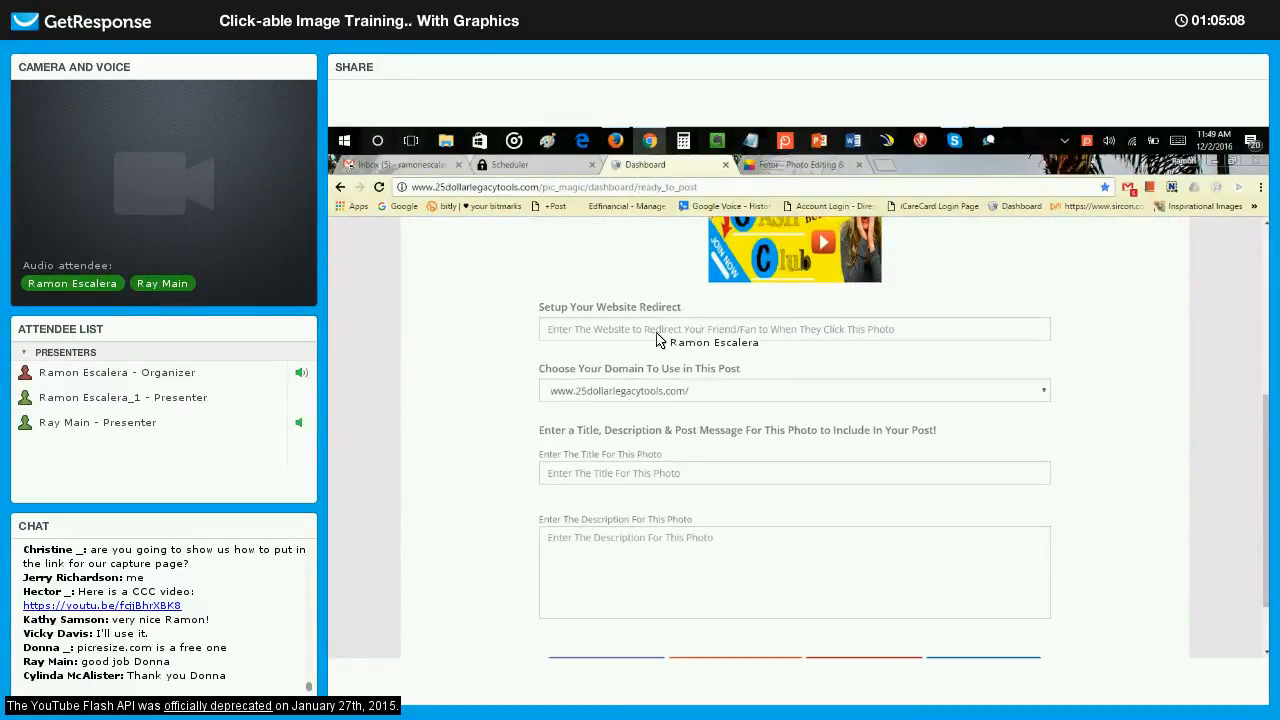
click(640, 333)
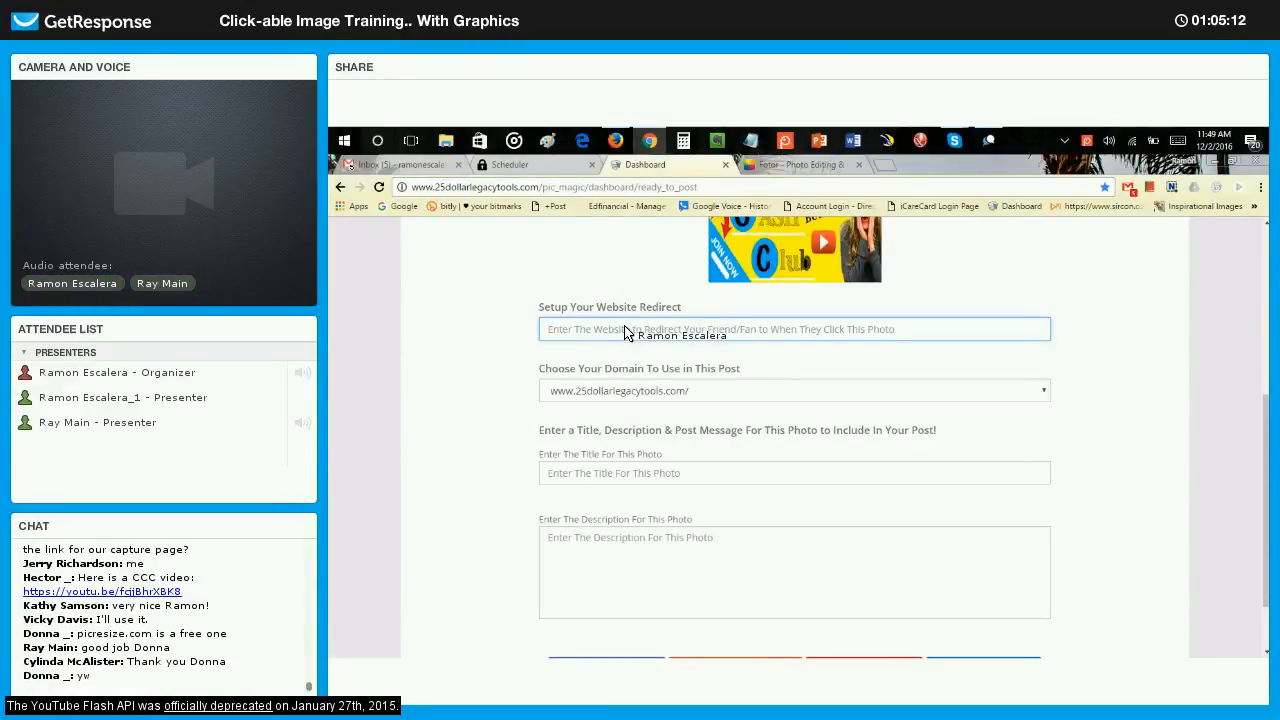
click(625, 332)
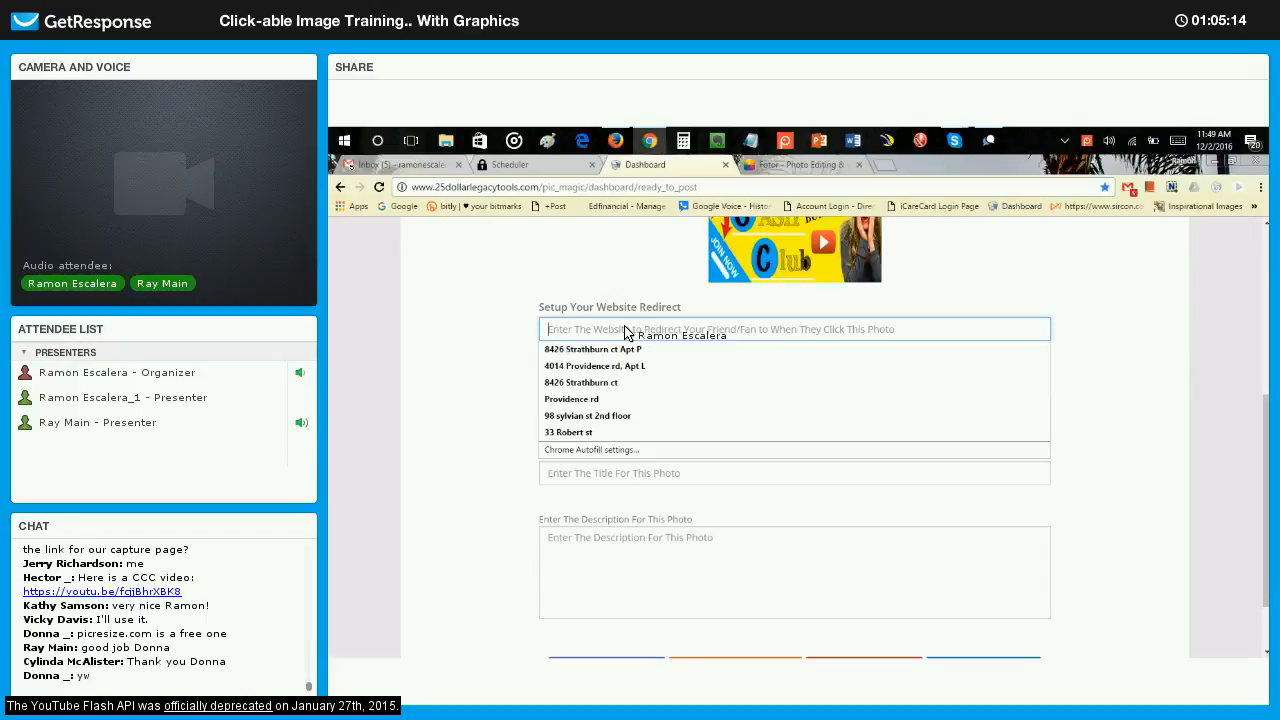
click(522, 352)
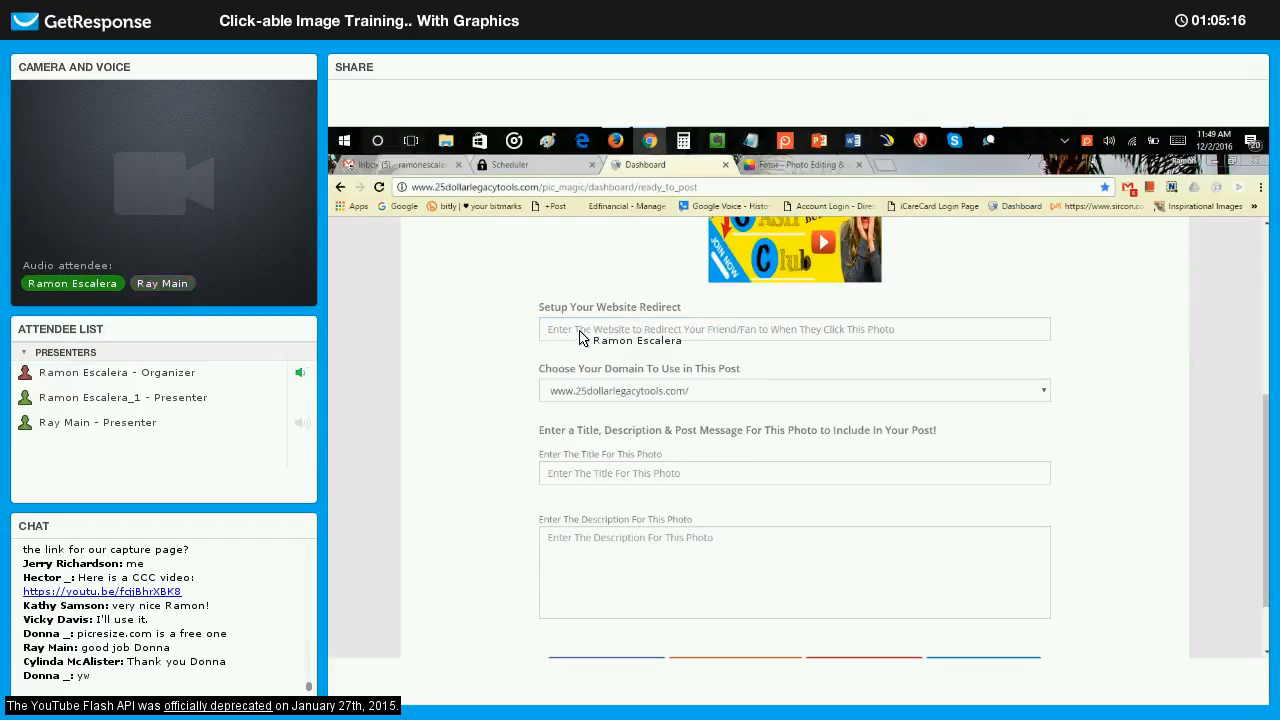
click(583, 333)
text(ww)
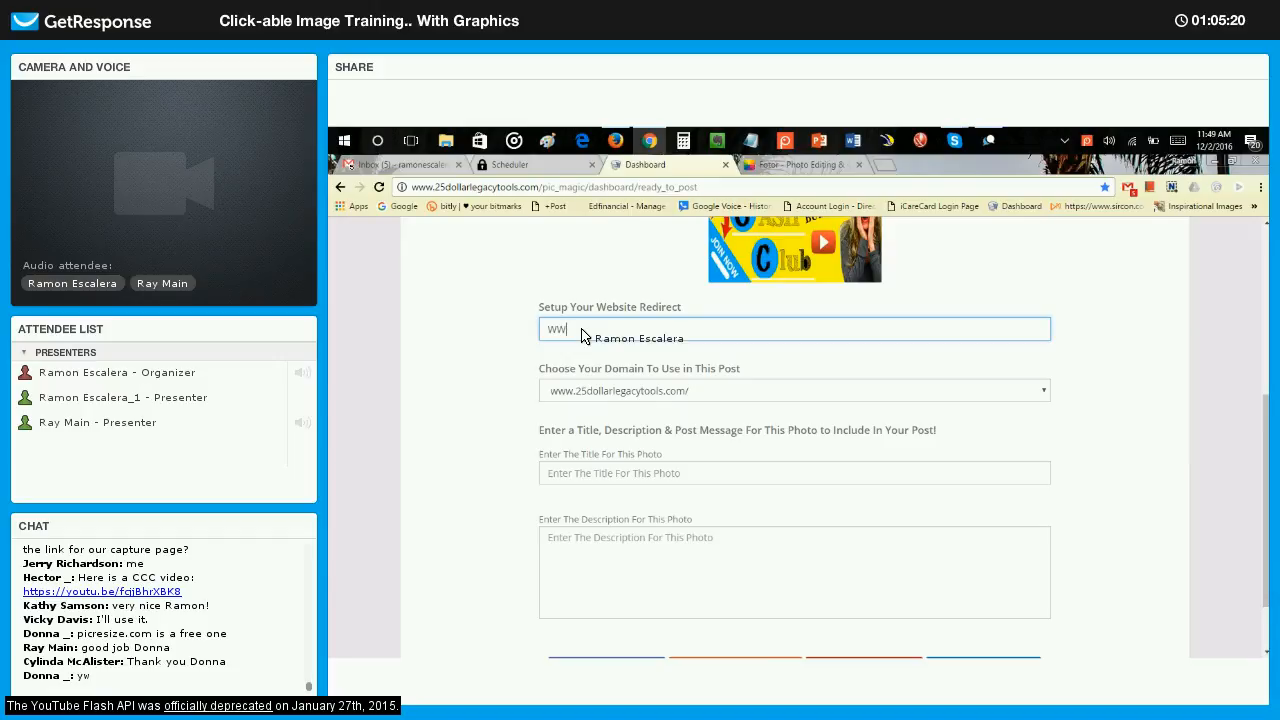
key(BackSpace)
key(BackSpace)
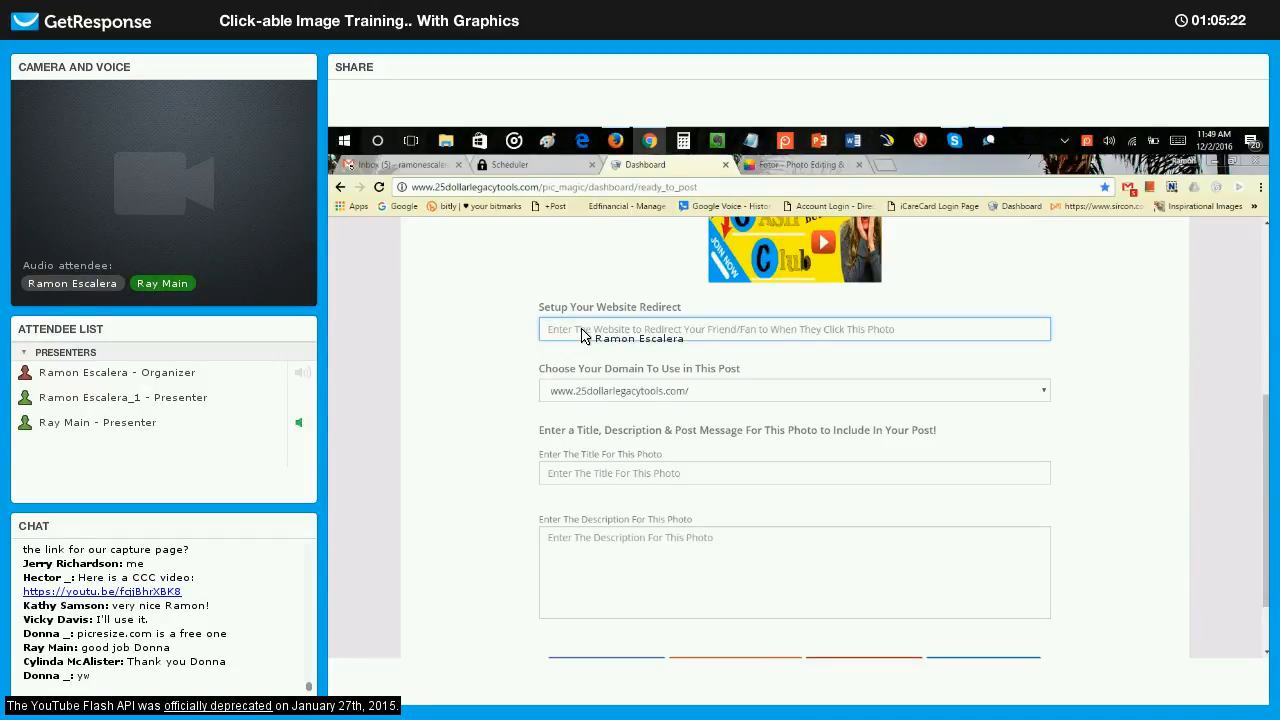
text(http://)
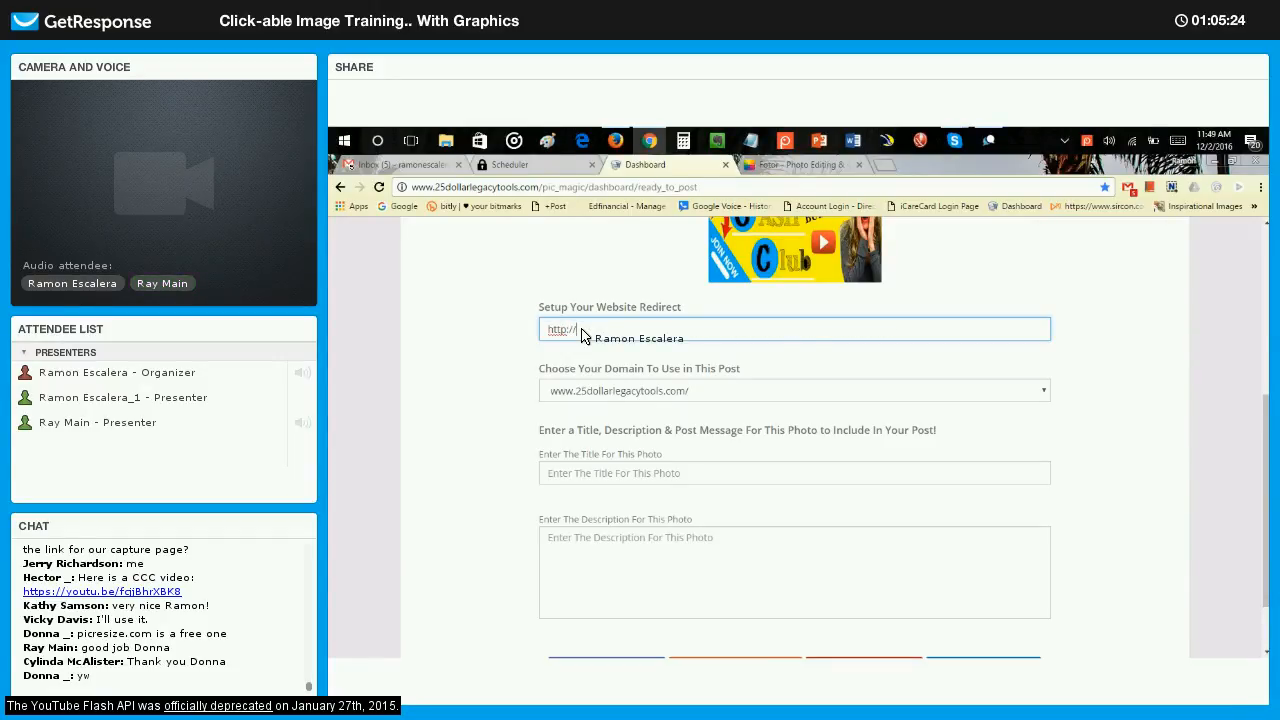
text(crazyca)
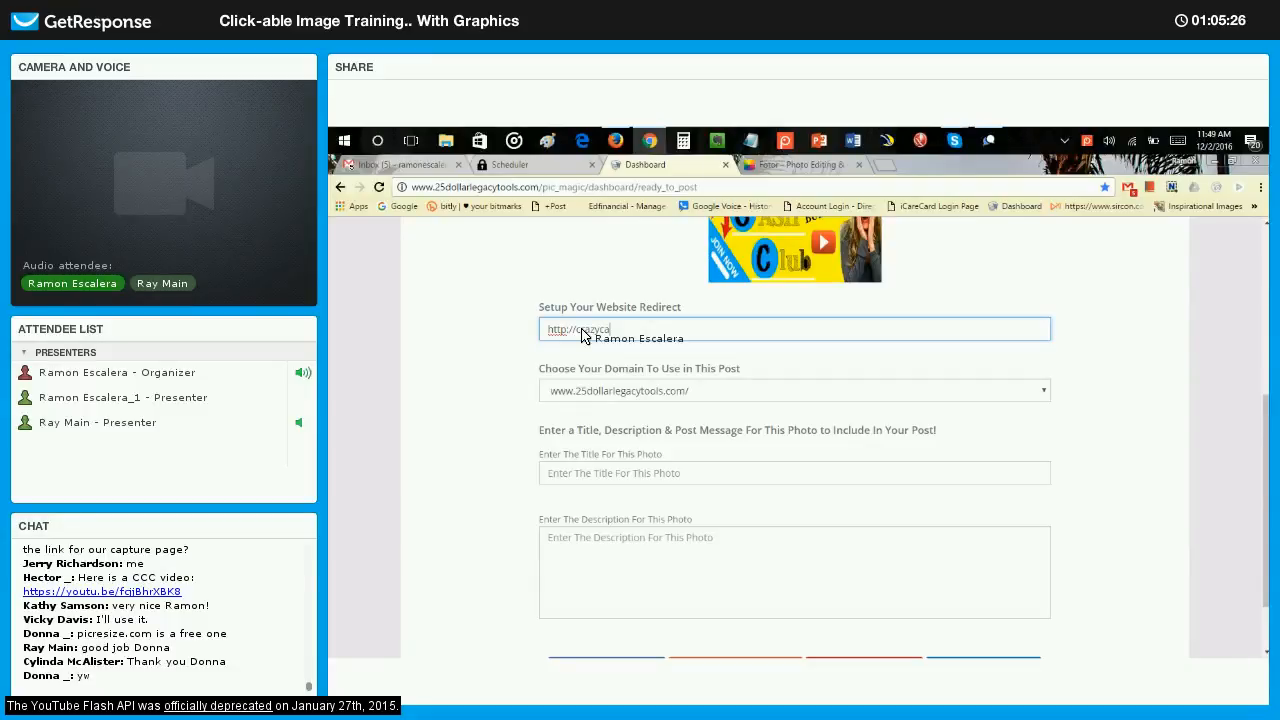
text(shclub.com)
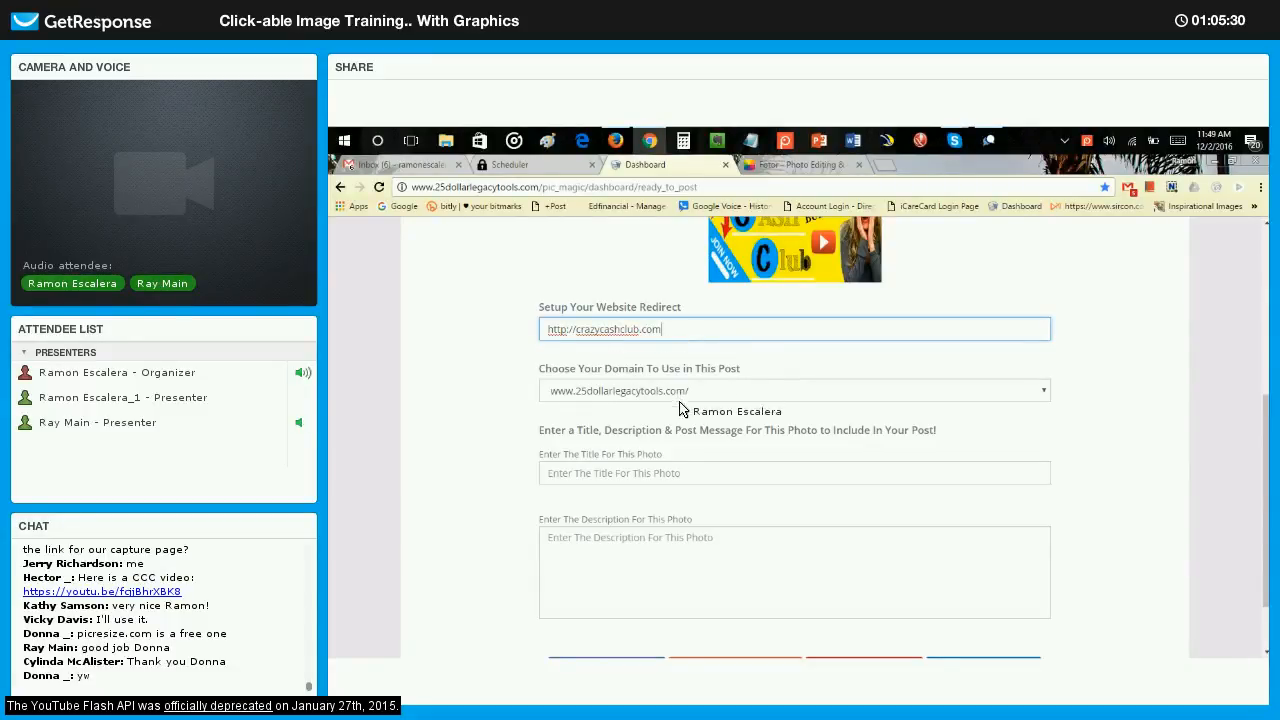
Clear the website redirect address.
click(672, 478)
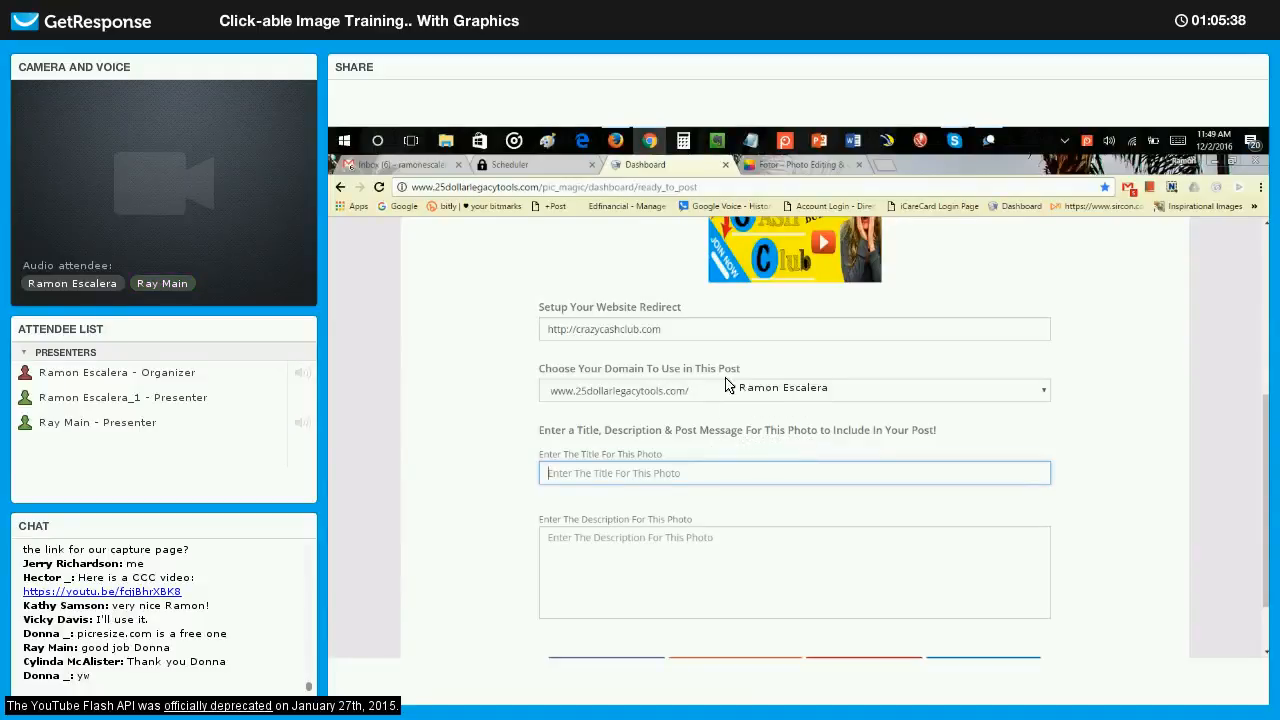
key(shift+Tab)
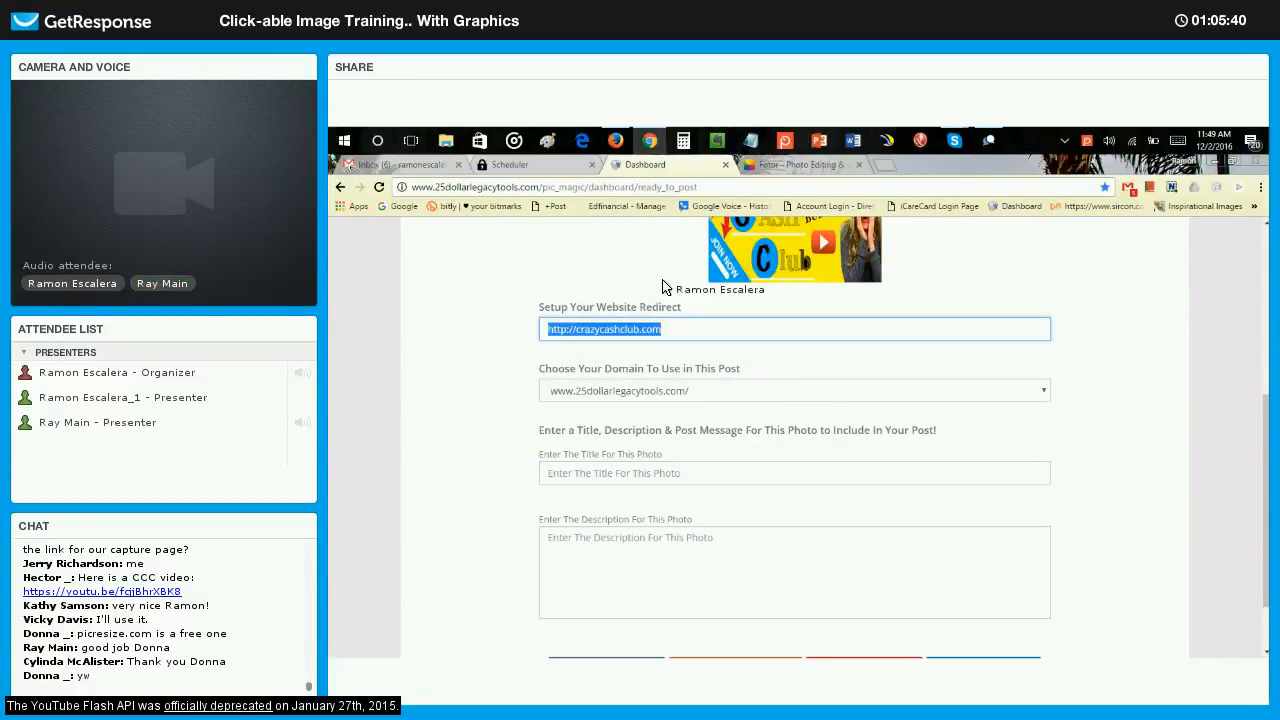
key(BackSpace)
Switch to the GetResponse webinar window and copy the CCC video's YouTube link from the chat.
click(986, 141)
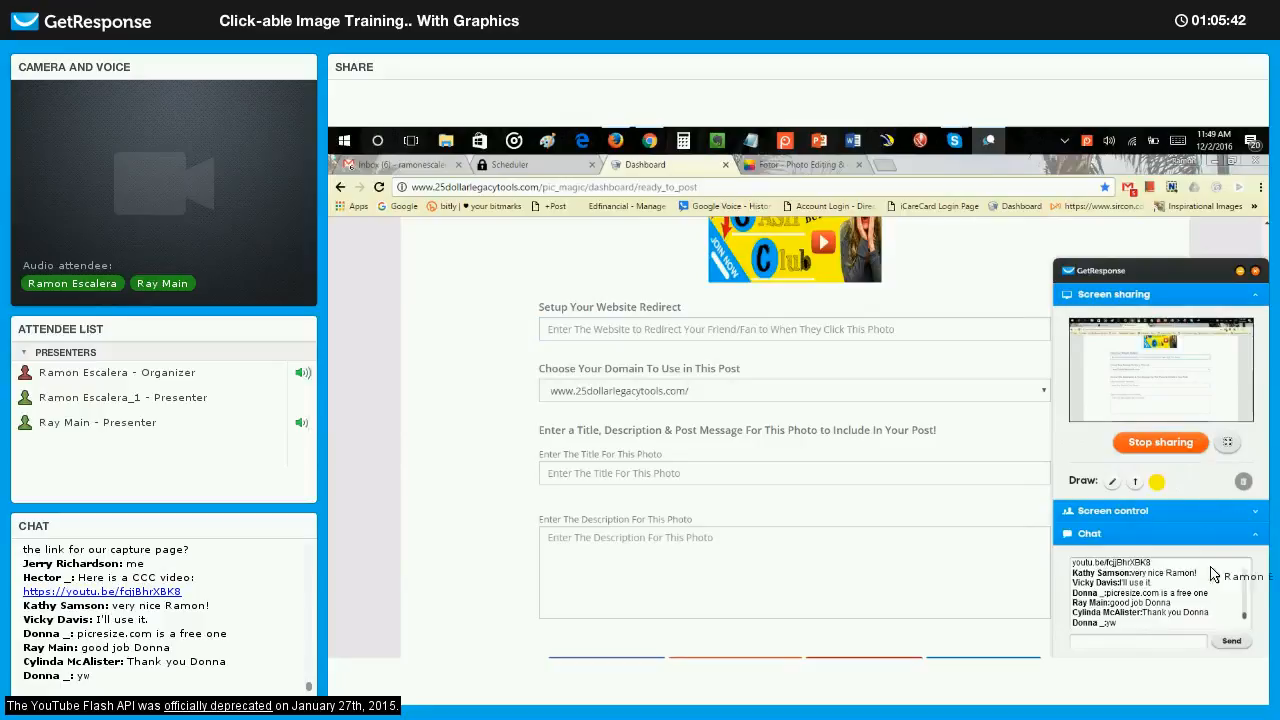
scroll(1190, 615, up, 3)
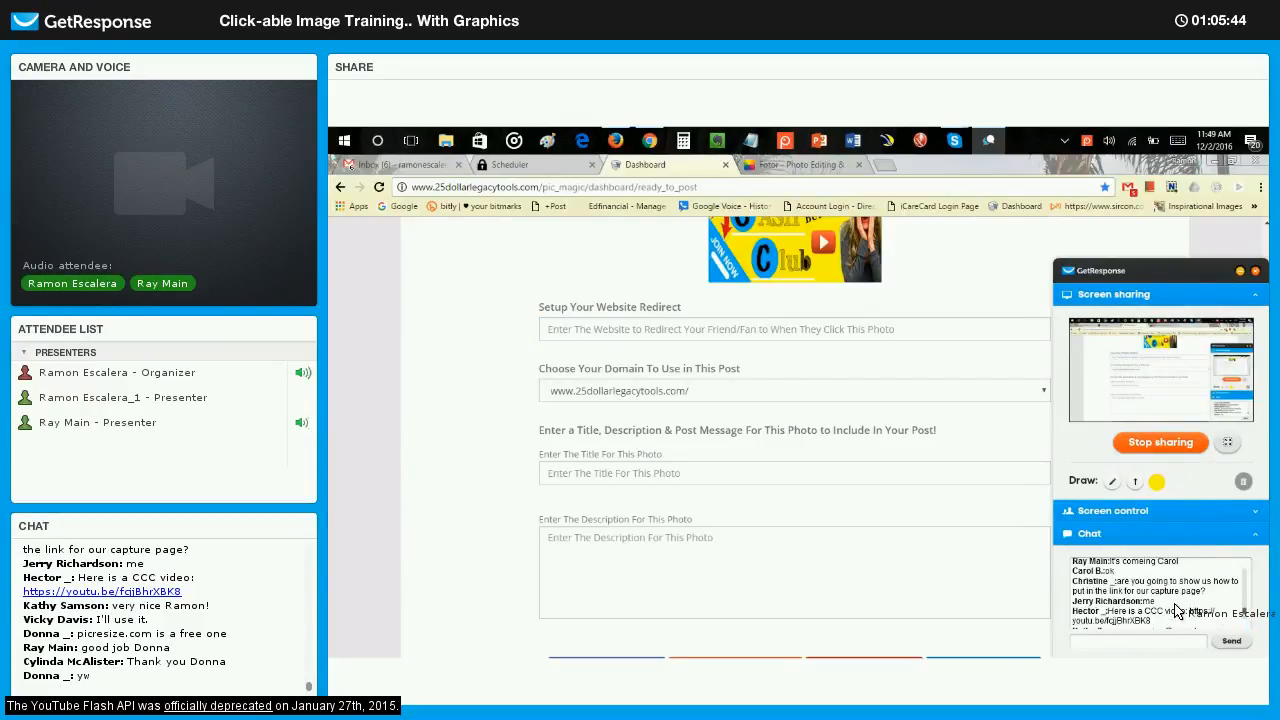
scroll(1175, 611, down, 2)
scroll(1171, 601, up, 1)
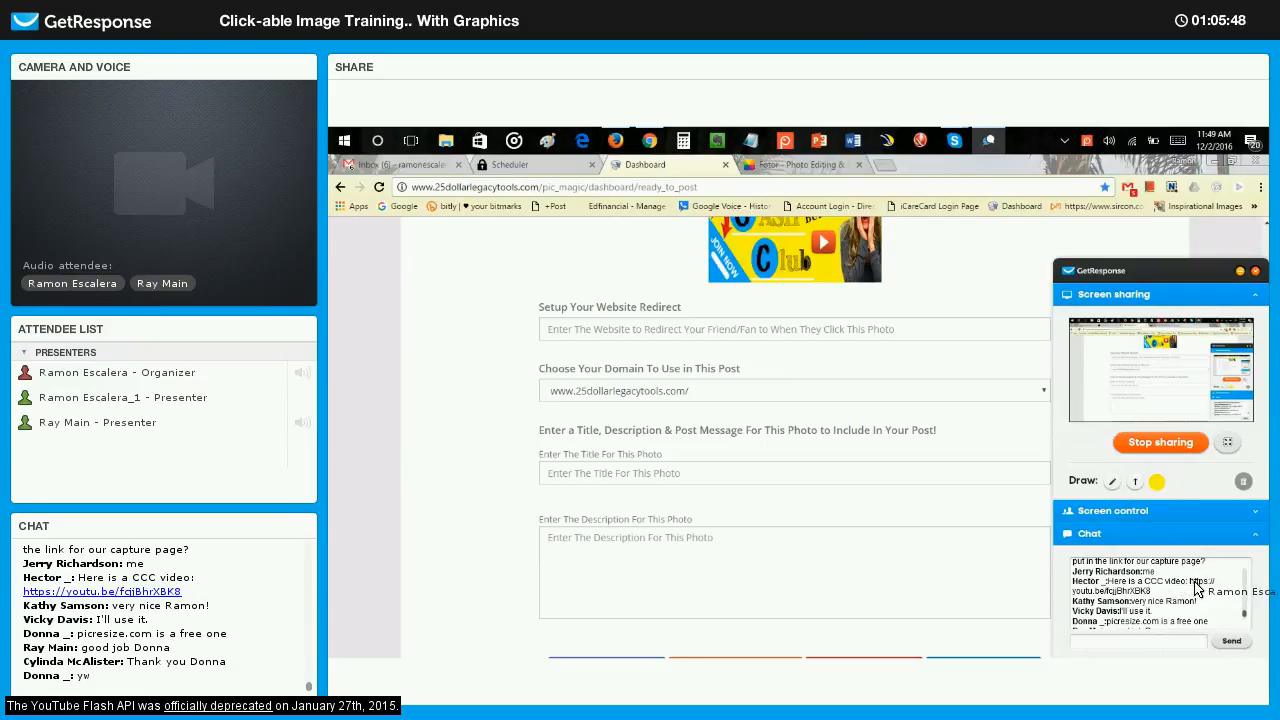
drag(1197, 588, 1155, 596)
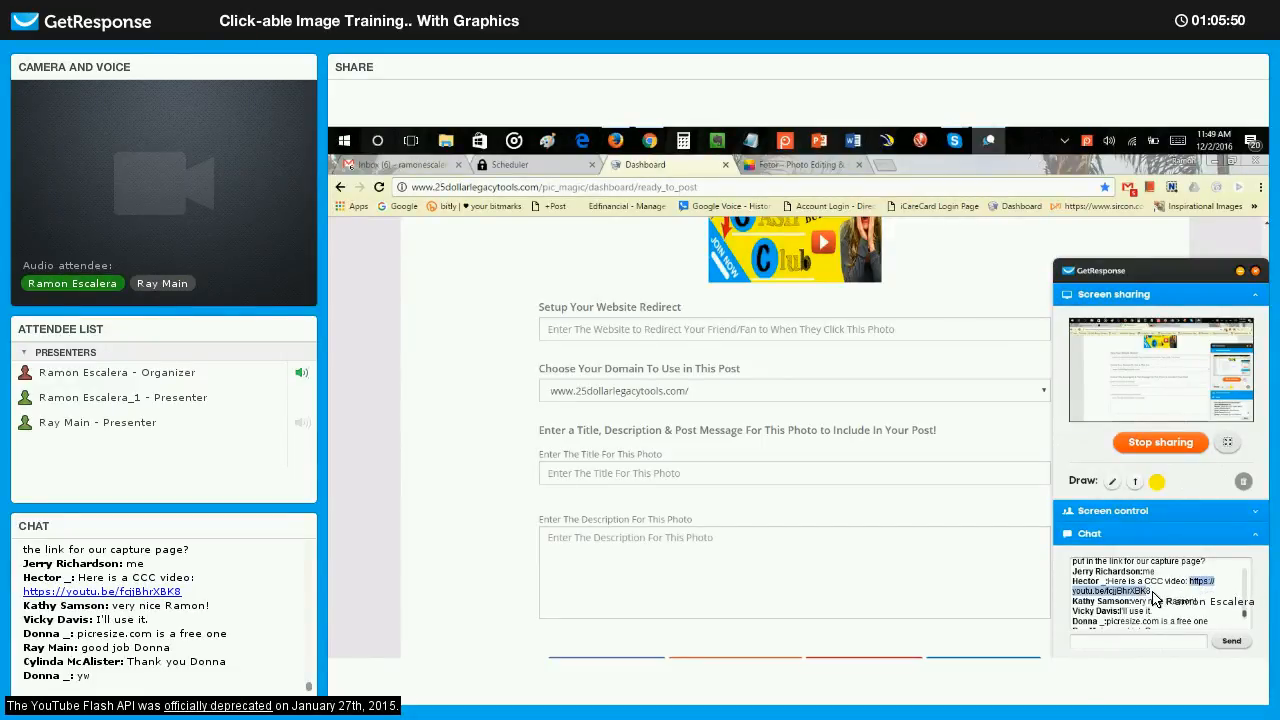
right_click(1143, 597)
click(1186, 543)
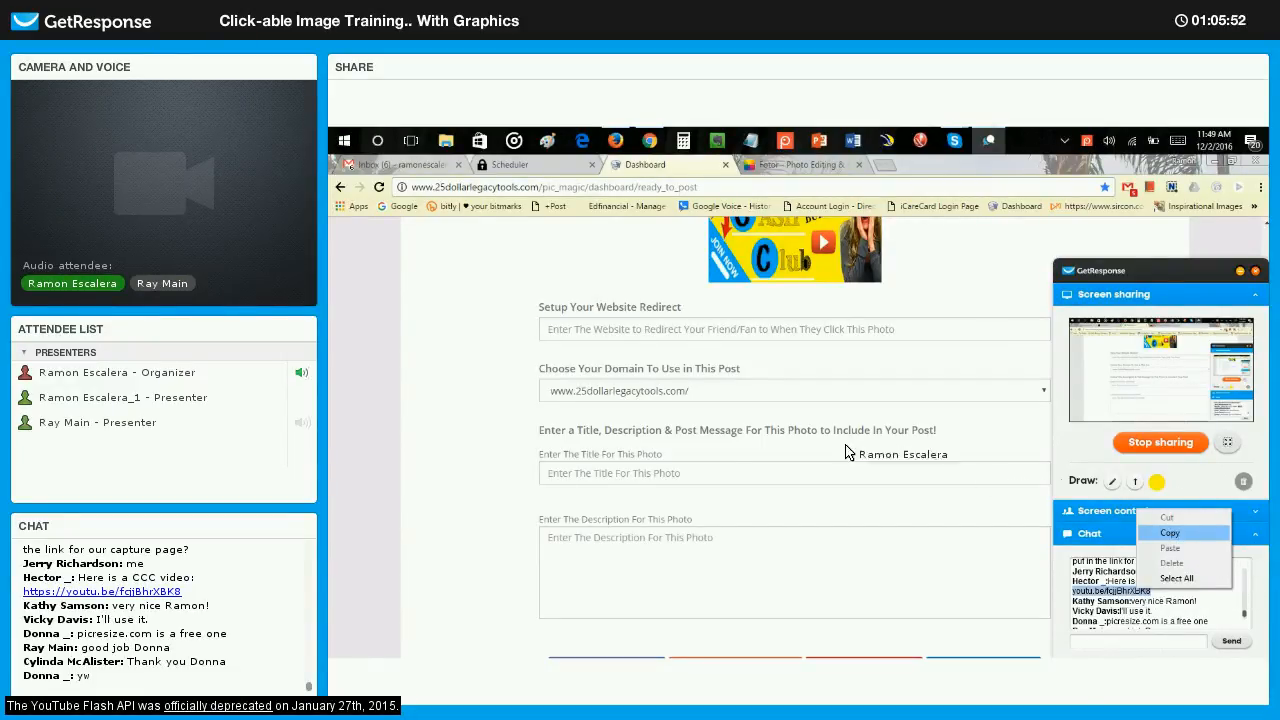
right_click(658, 471)
click(645, 326)
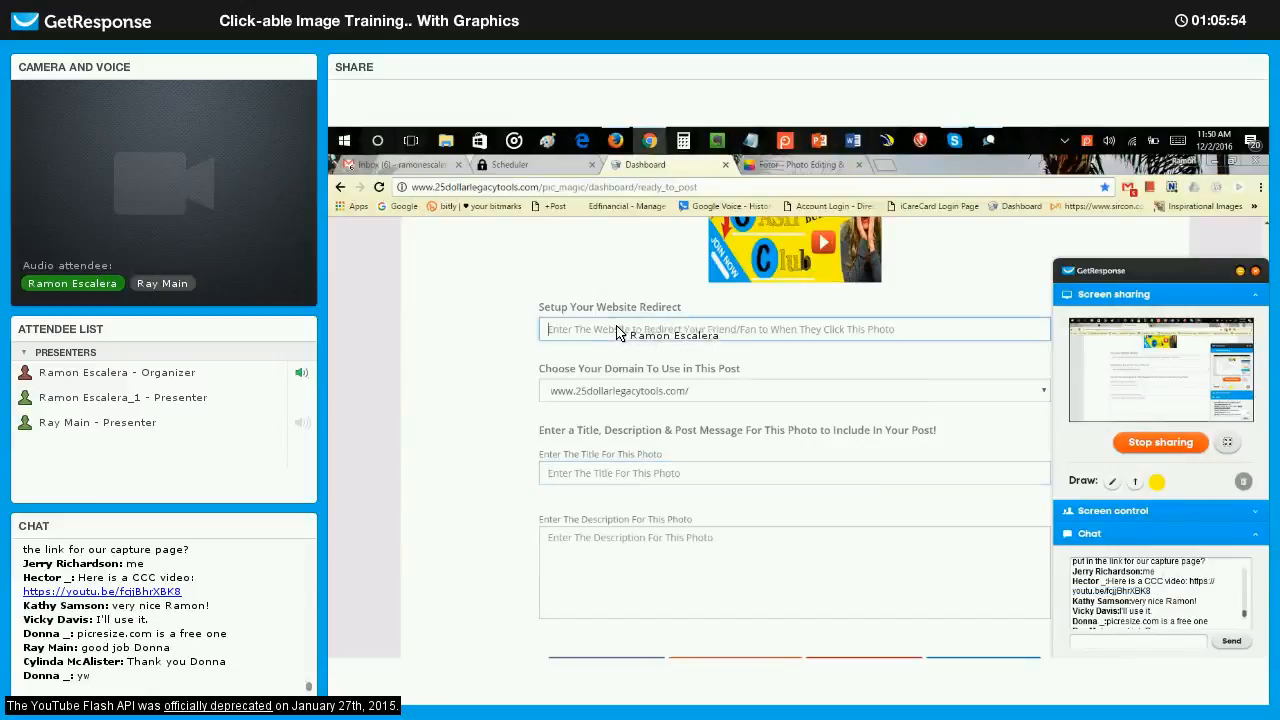
right_click(633, 324)
click(655, 404)
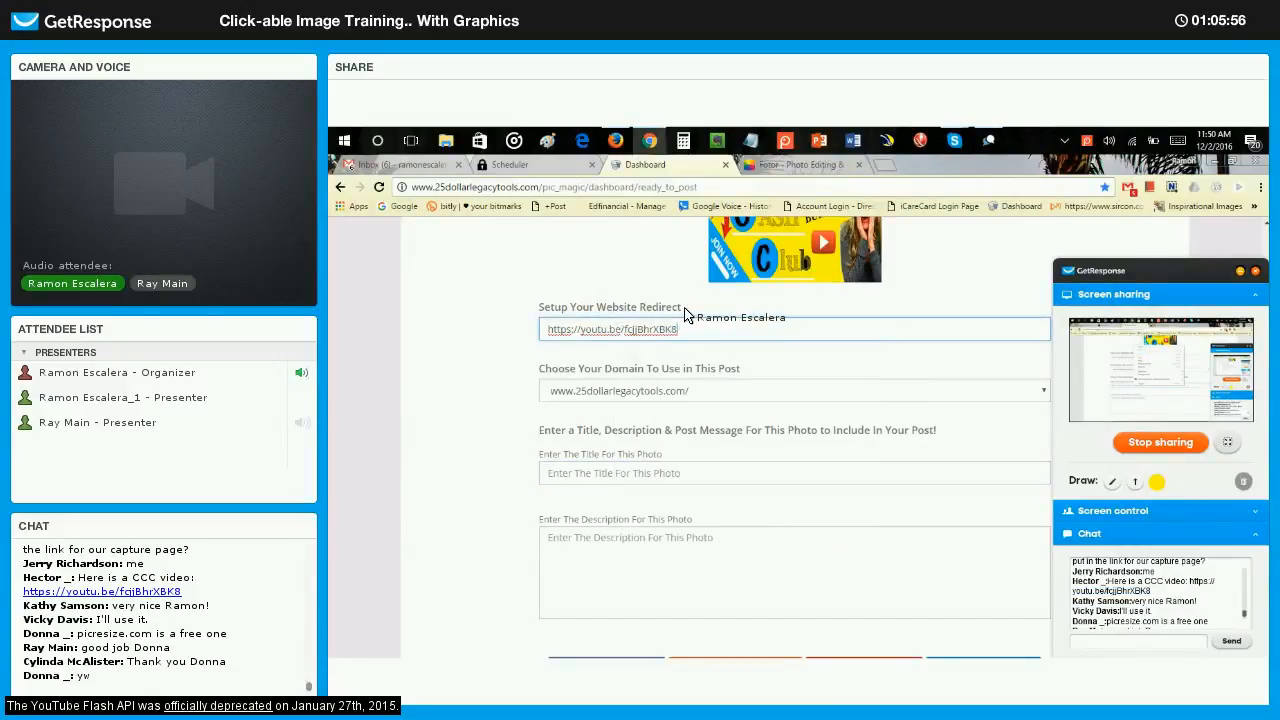
Load the copied YouTube link in a new browser tab to check the CCC promo video, and pause its playback.
click(882, 165)
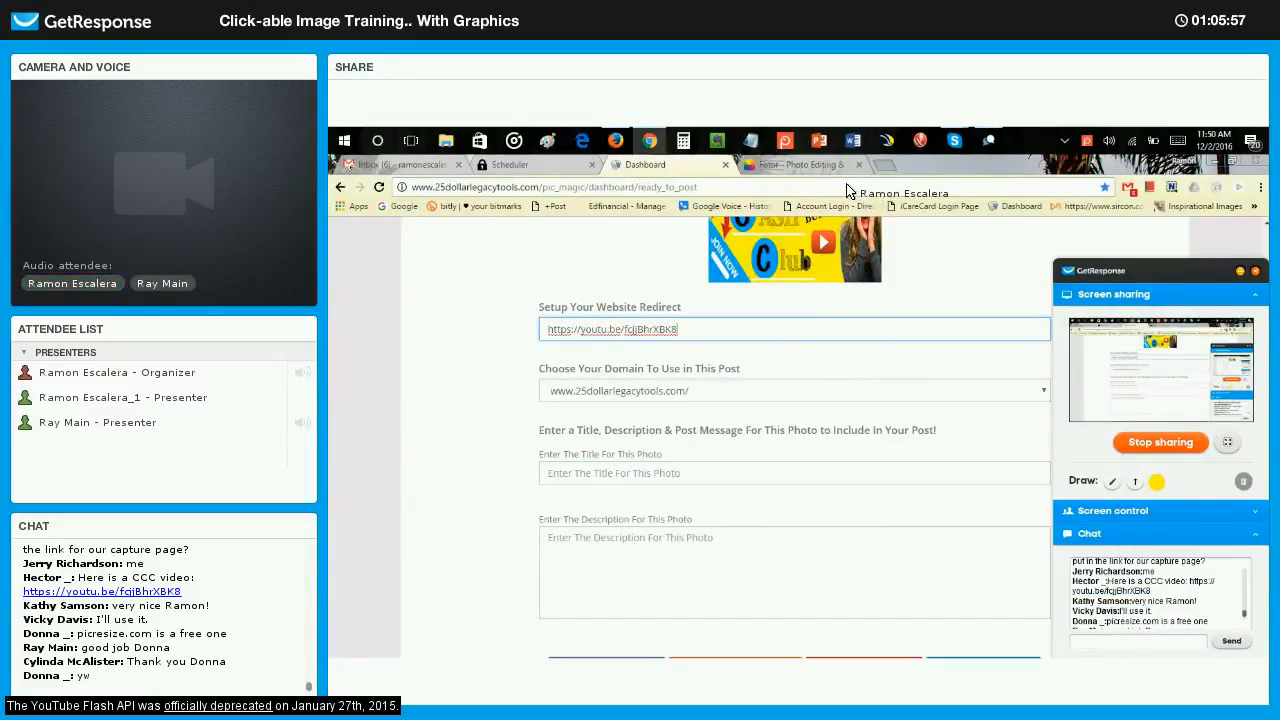
right_click(846, 188)
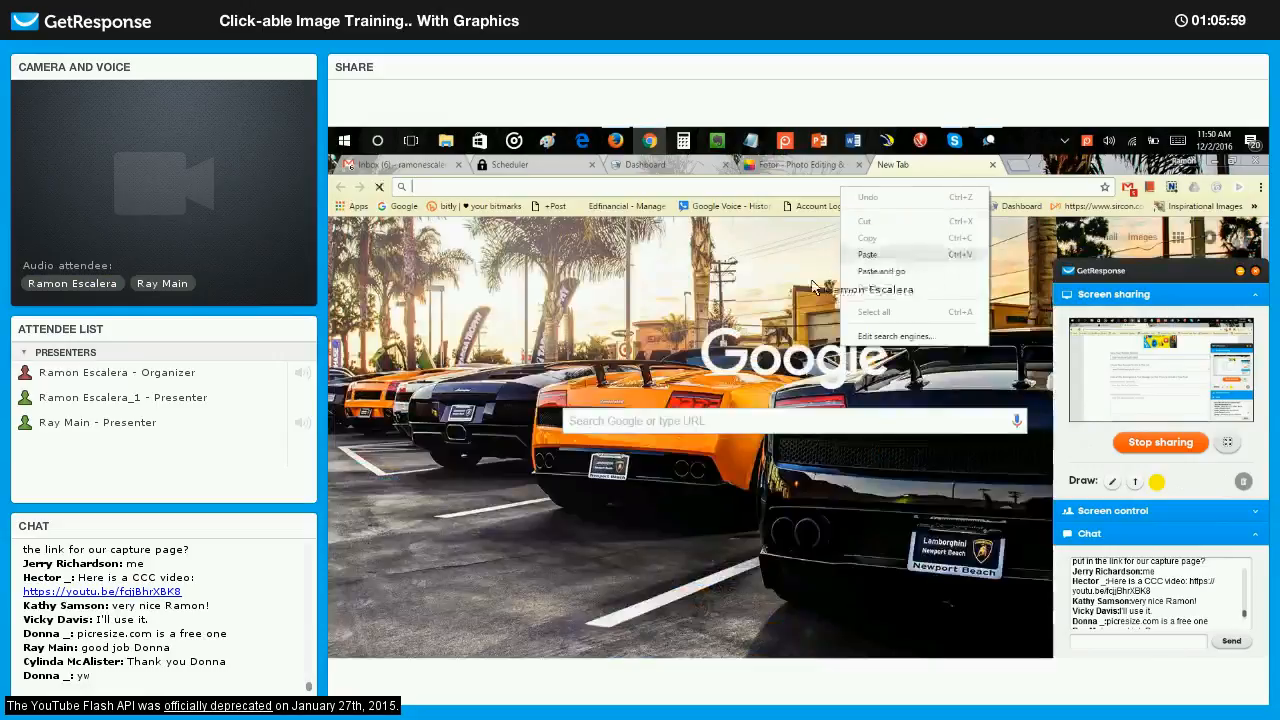
click(867, 254)
key(Return)
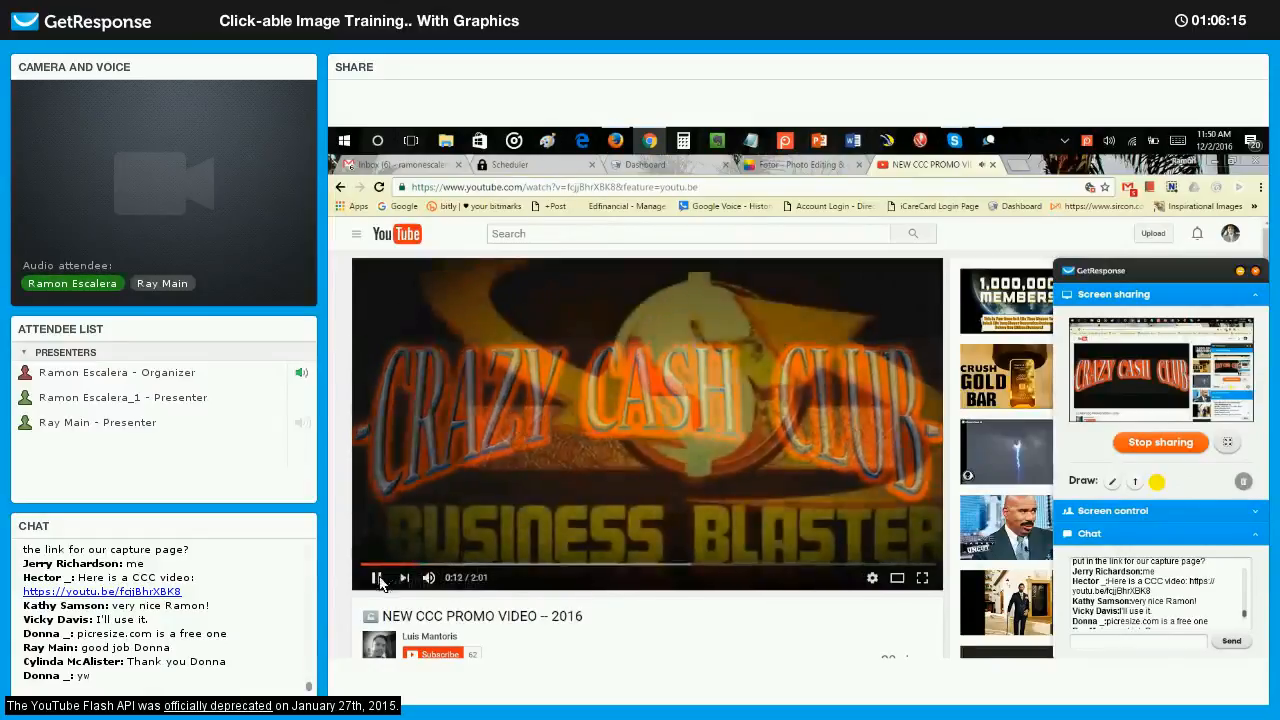
click(803, 306)
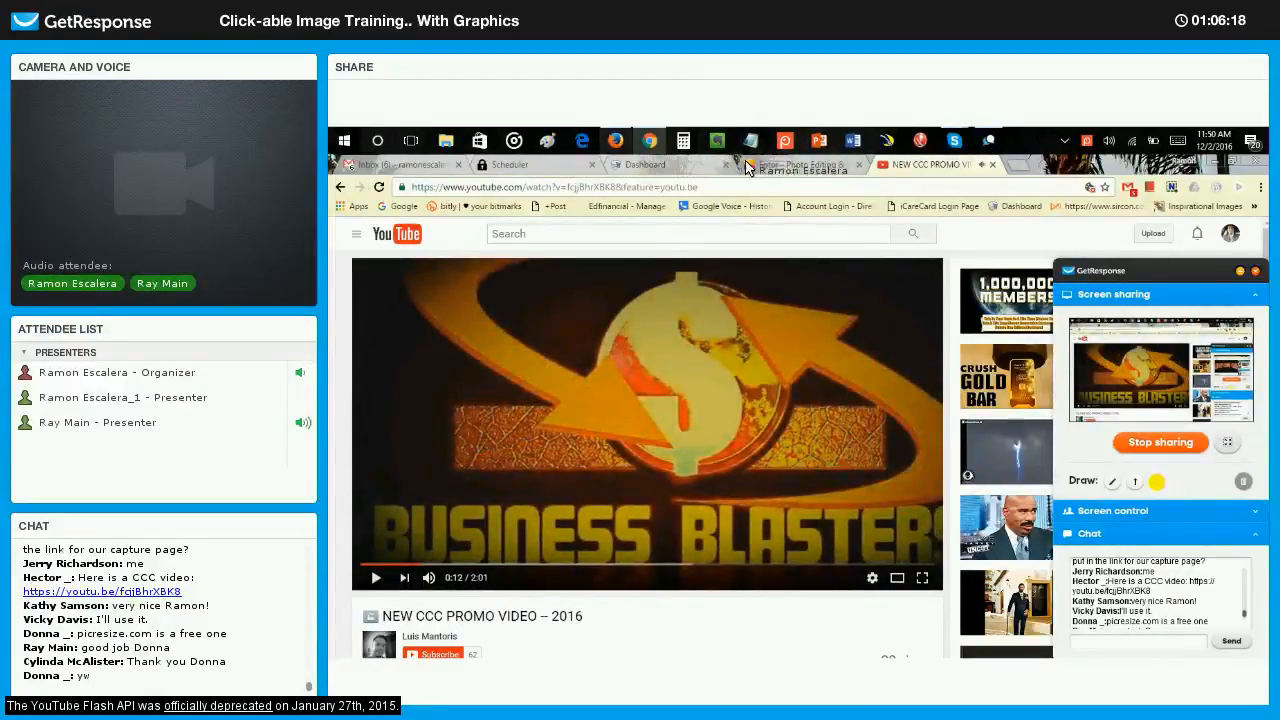
Return to the 25 Dollar Legacy dashboard and title the photo "Join our community of wealth builders creating financial freedom for all!!".
click(647, 141)
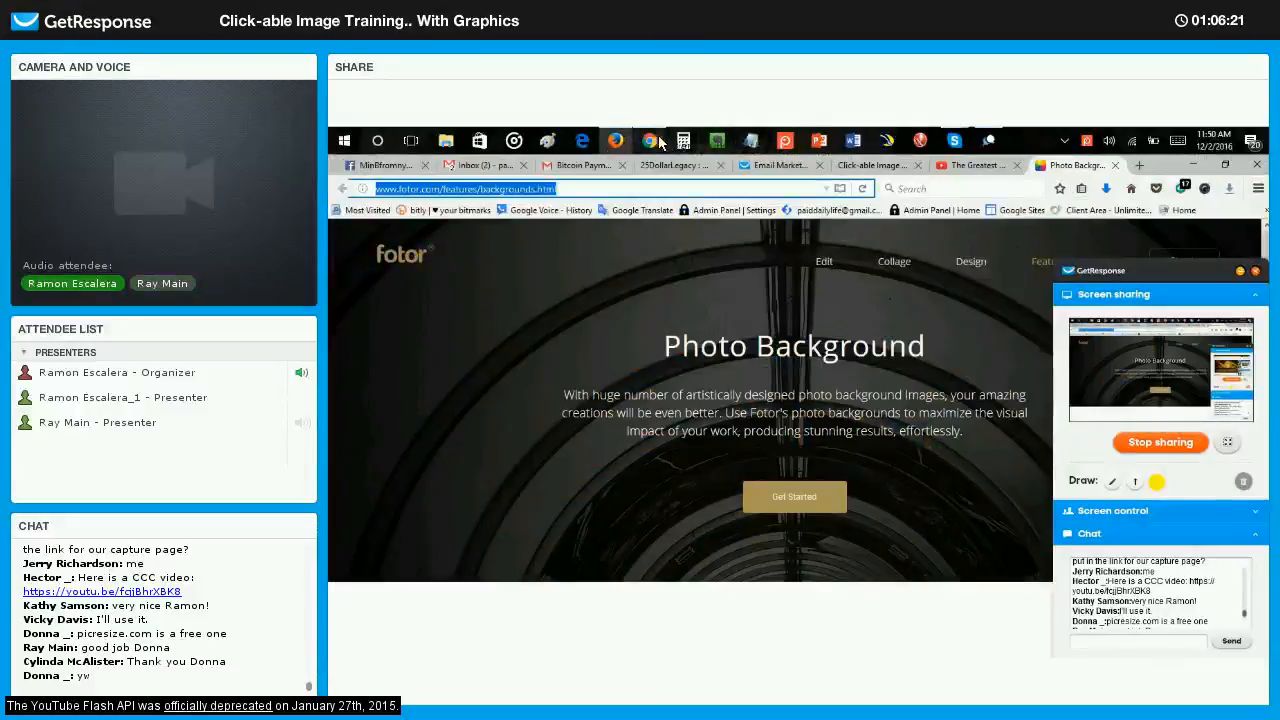
click(649, 141)
click(645, 164)
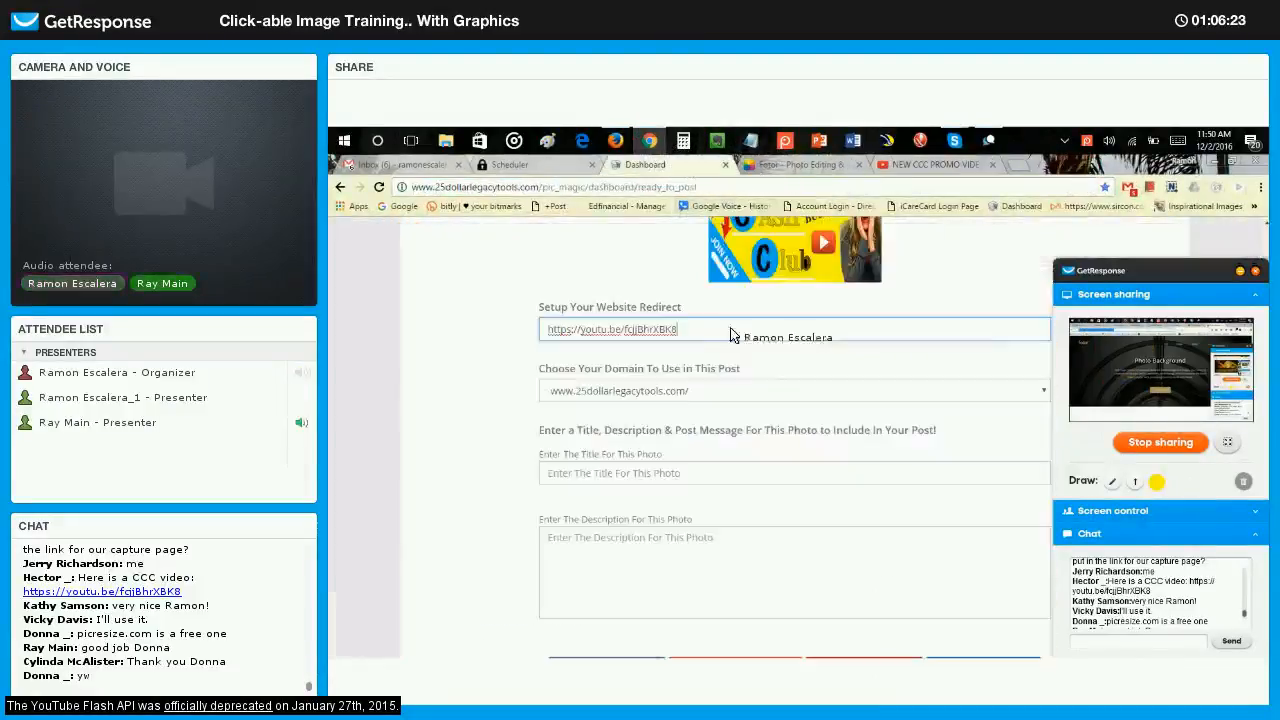
click(595, 472)
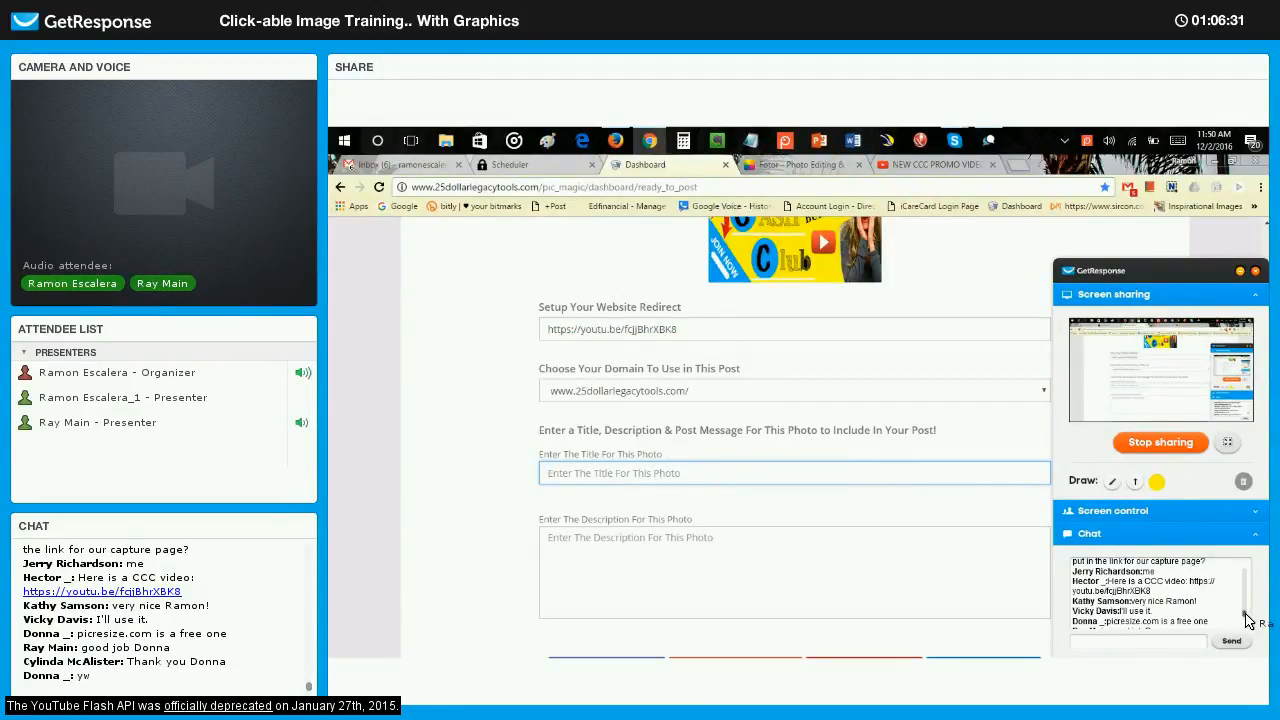
drag(1245, 615, 1246, 622)
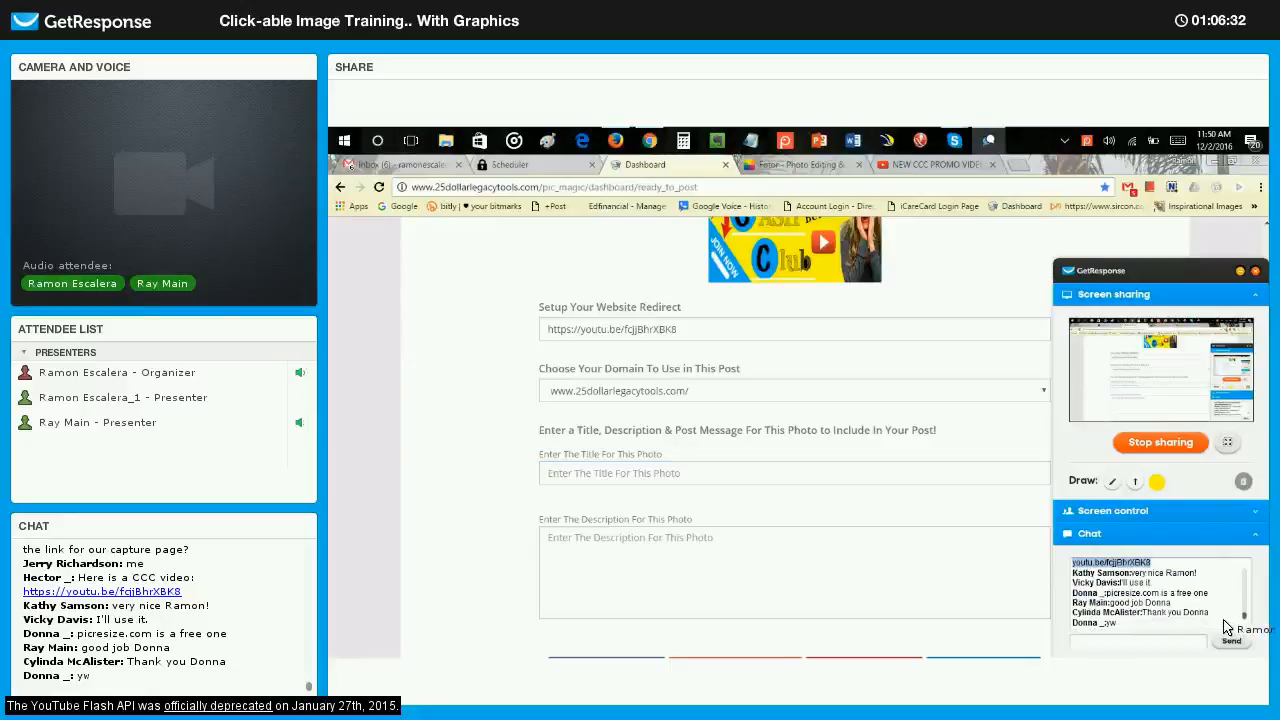
click(746, 473)
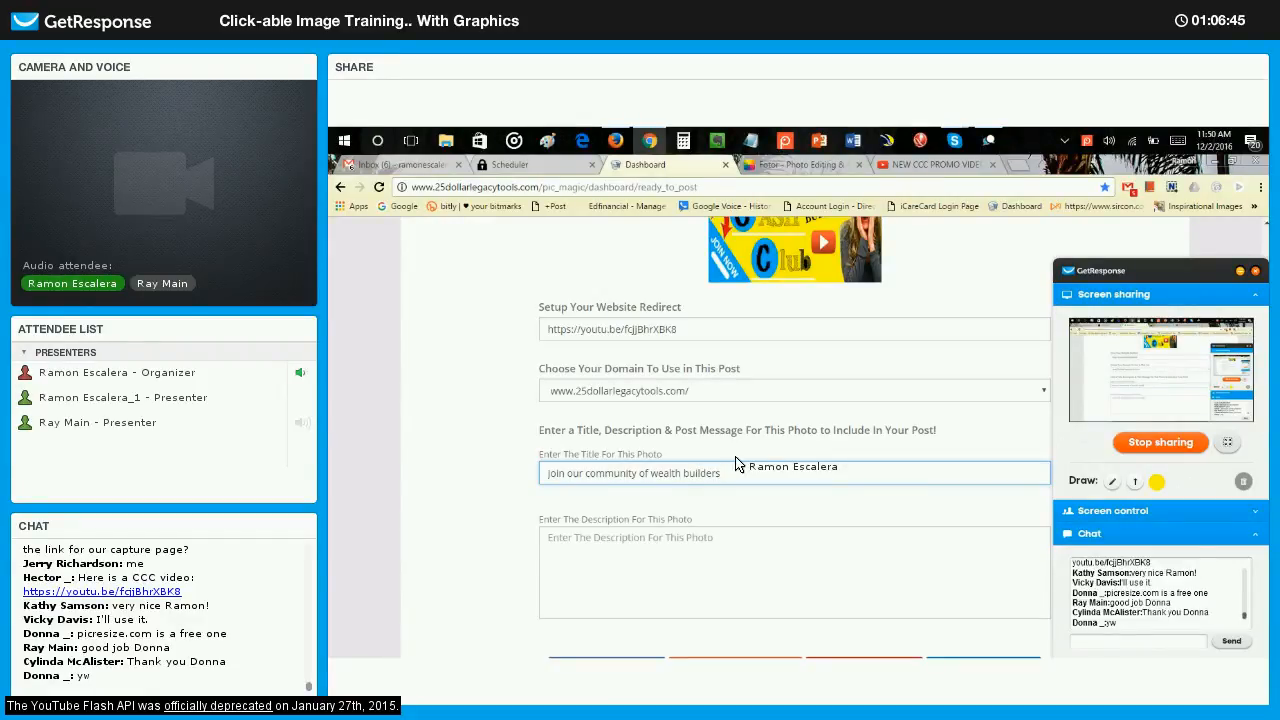
text(...)
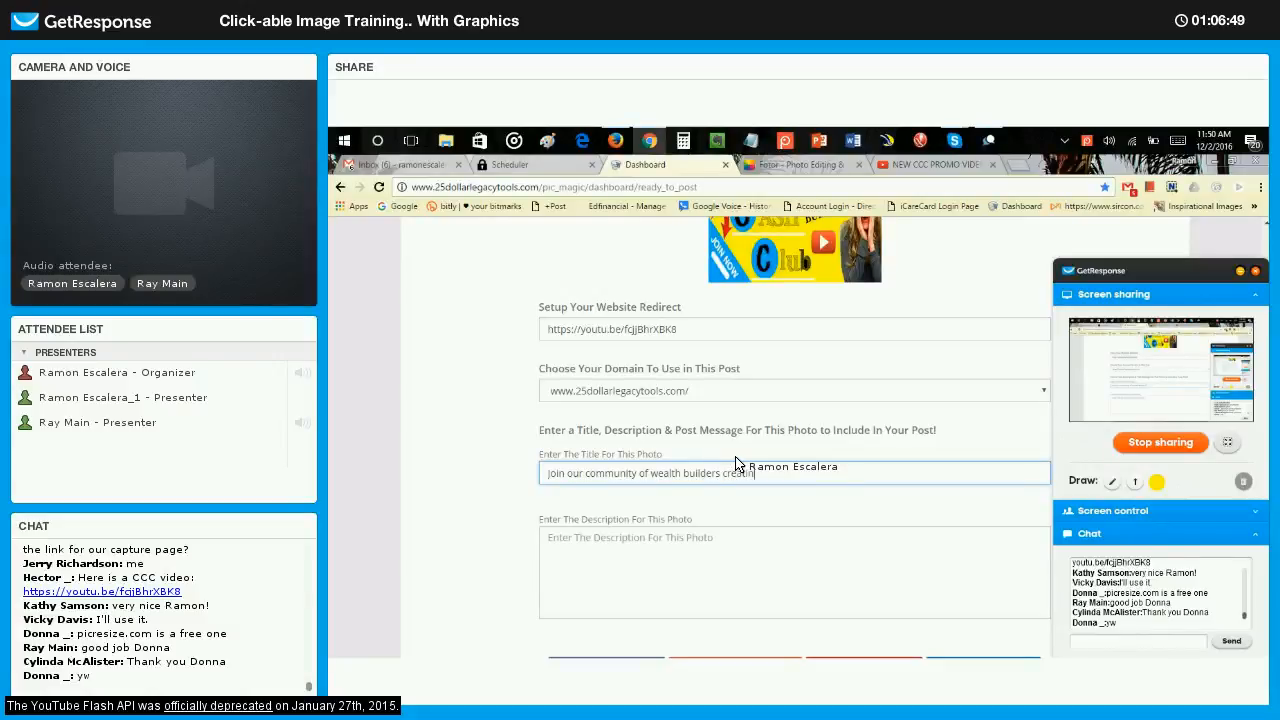
text(g financ)
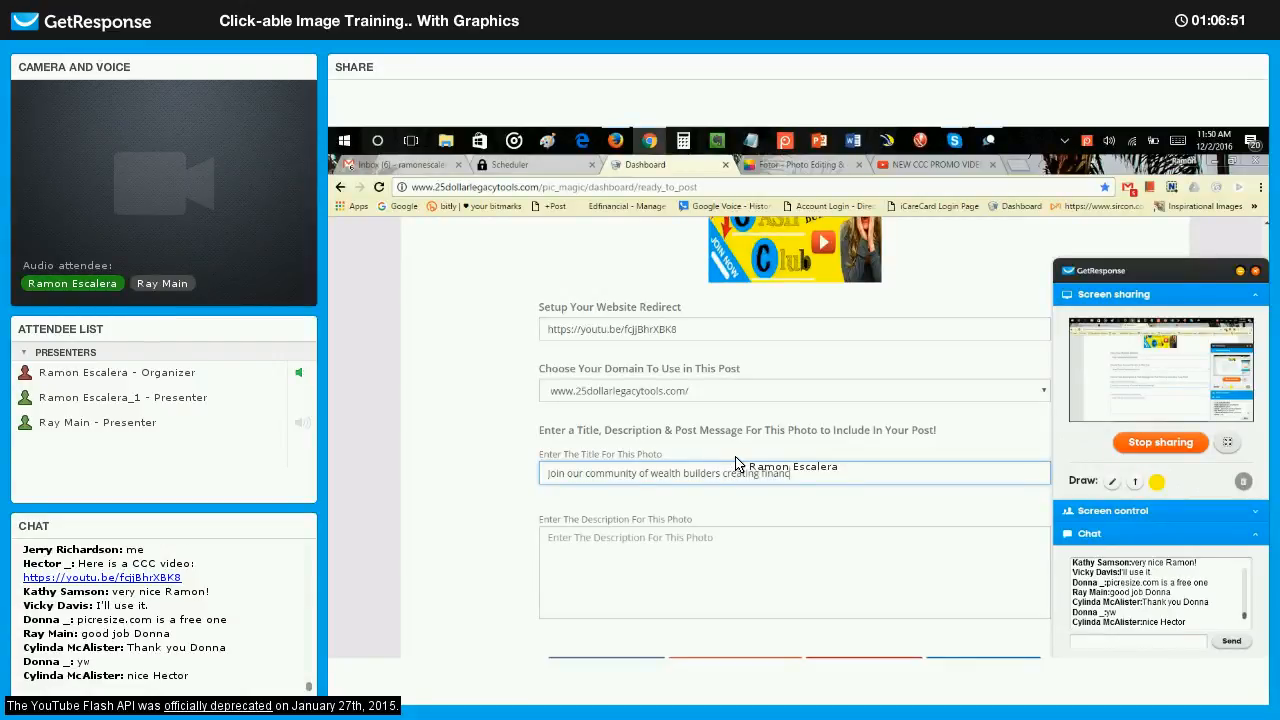
text(ia)
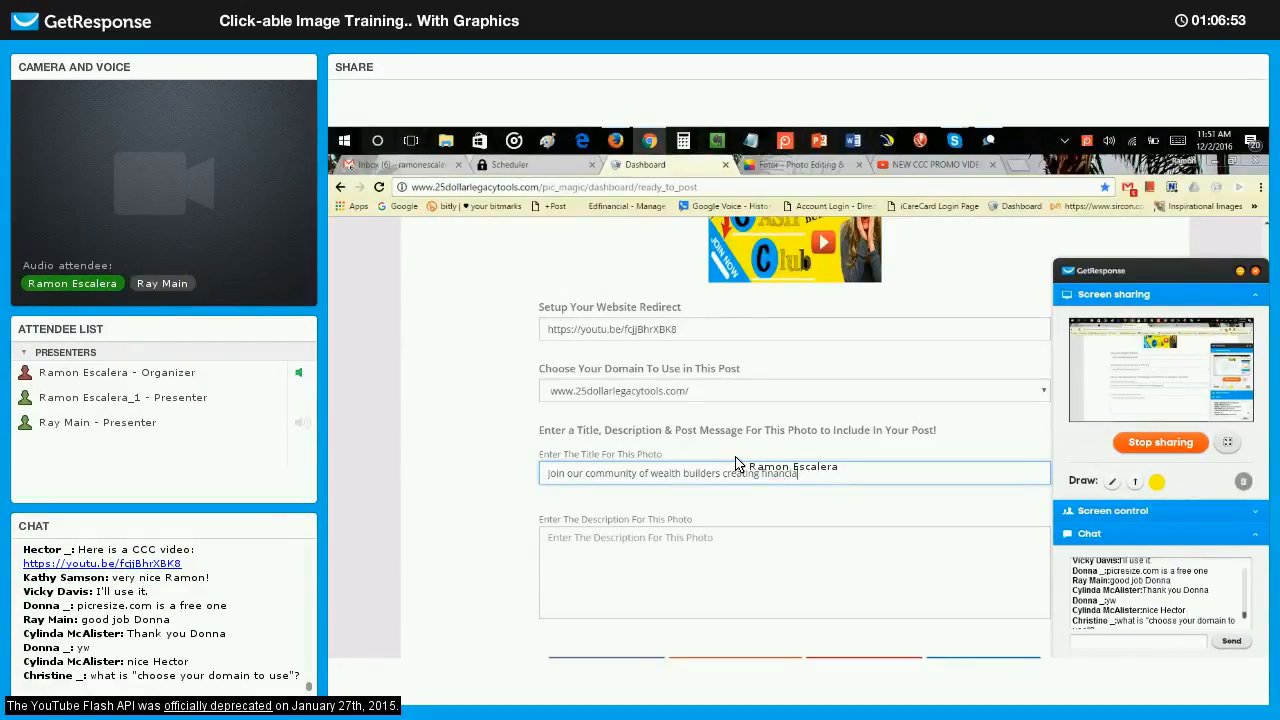
text(l freedom for all!!)
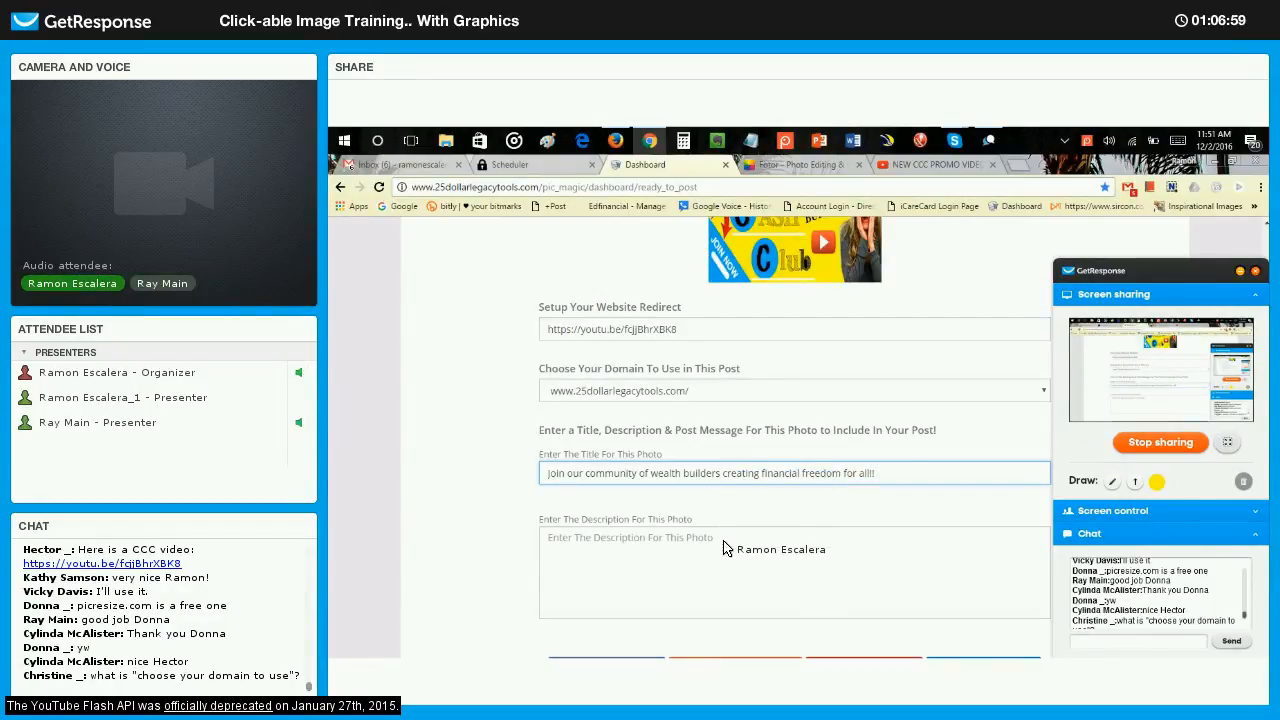
Describe the photo as "We are a community of wealth builders creating financial freedom for all of our members. United we stand. Join us!!".
click(620, 541)
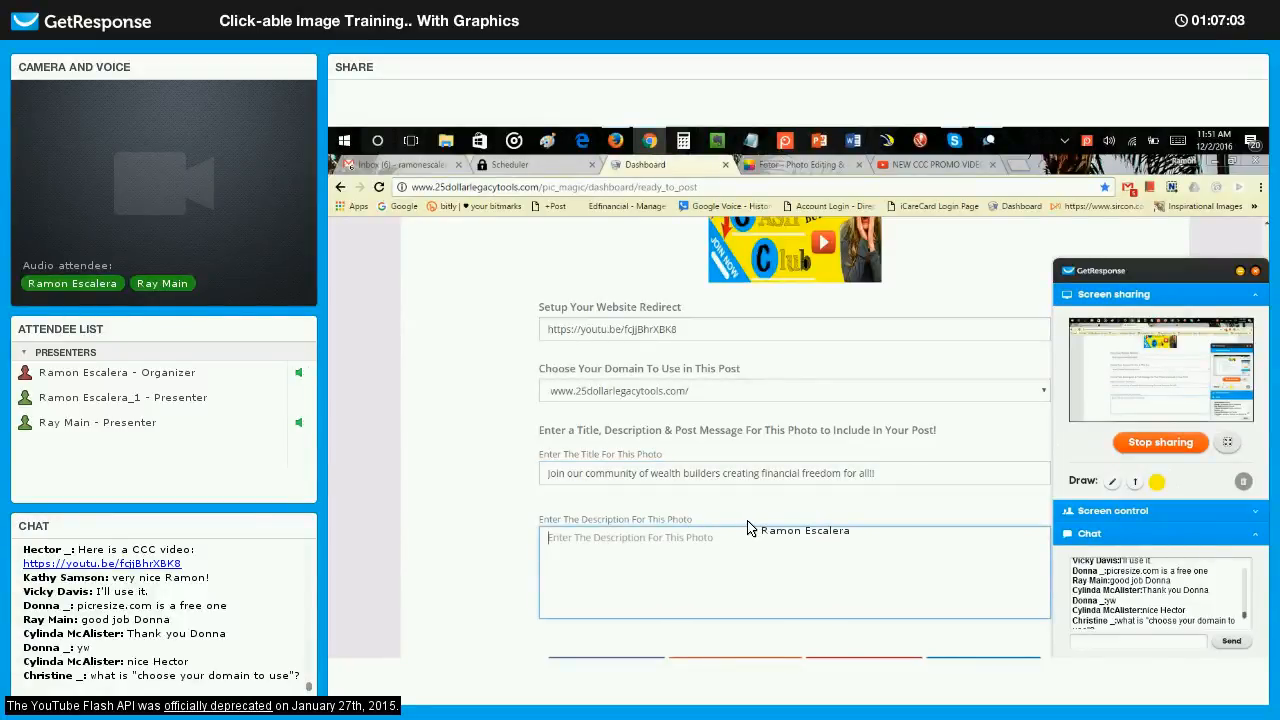
text(We are a comm)
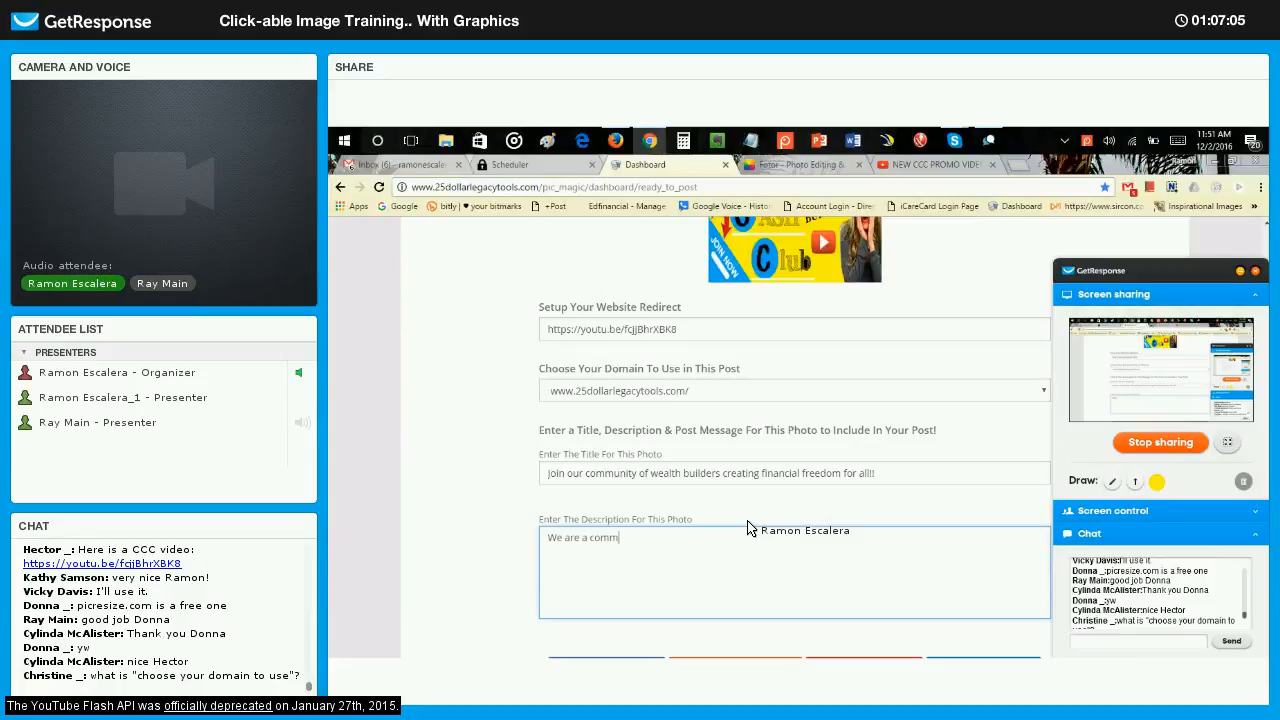
text(unity of )
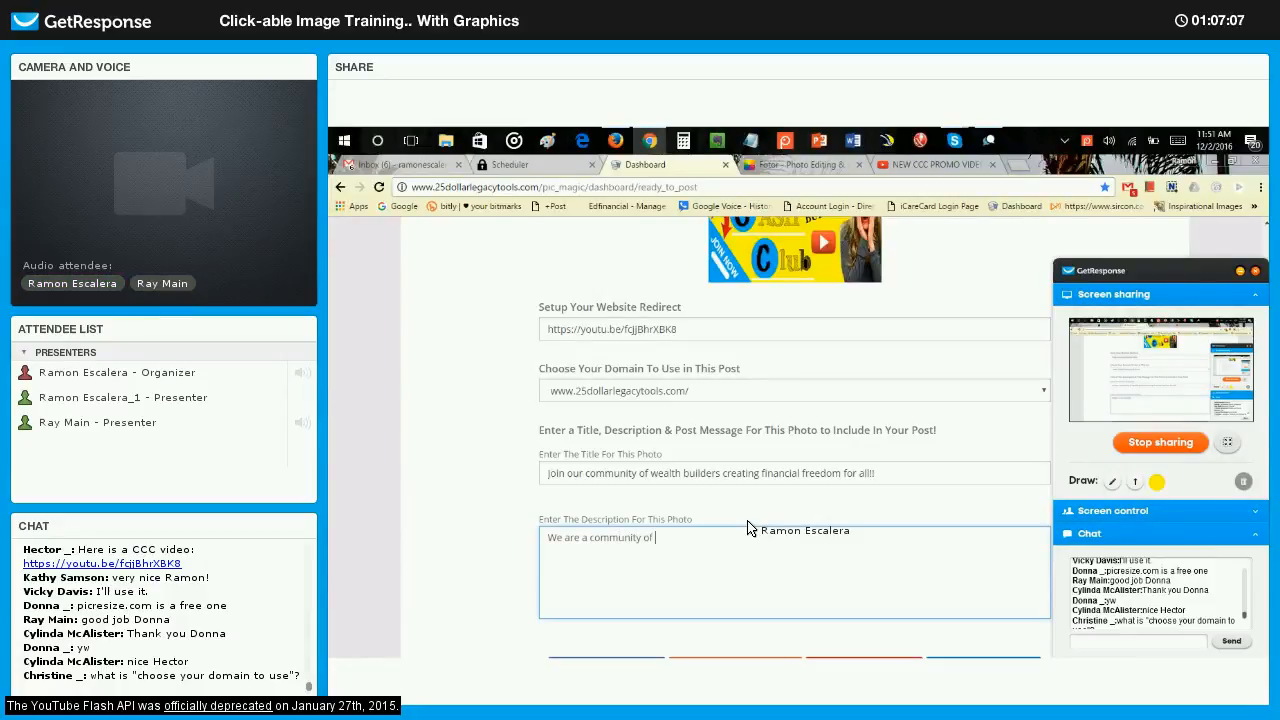
text(wealth )
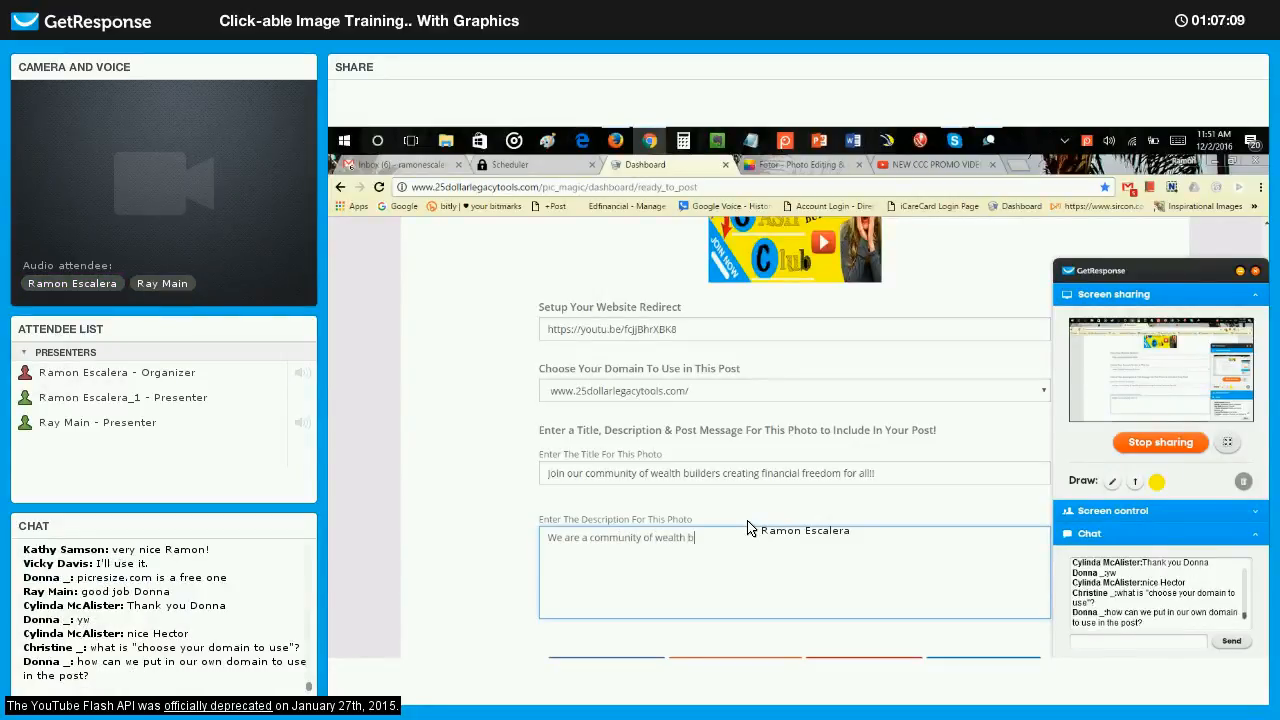
text(build)
key(BackSpace)
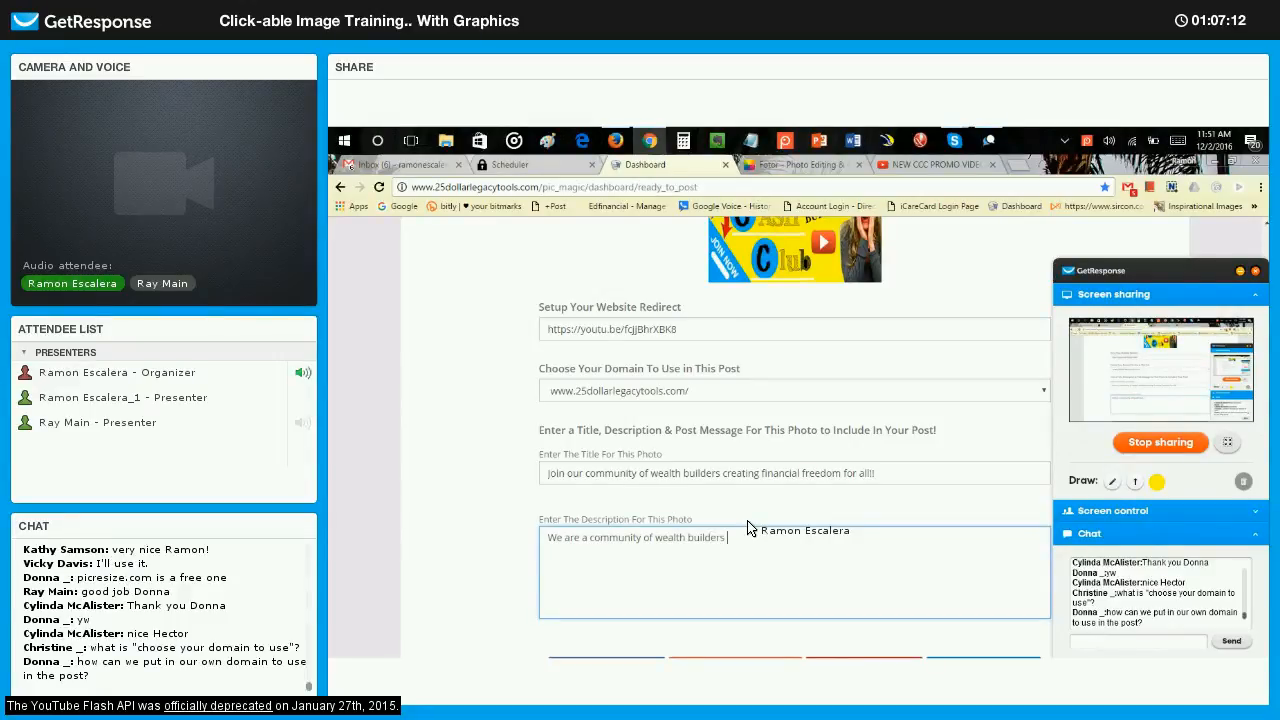
text(ders creating financ)
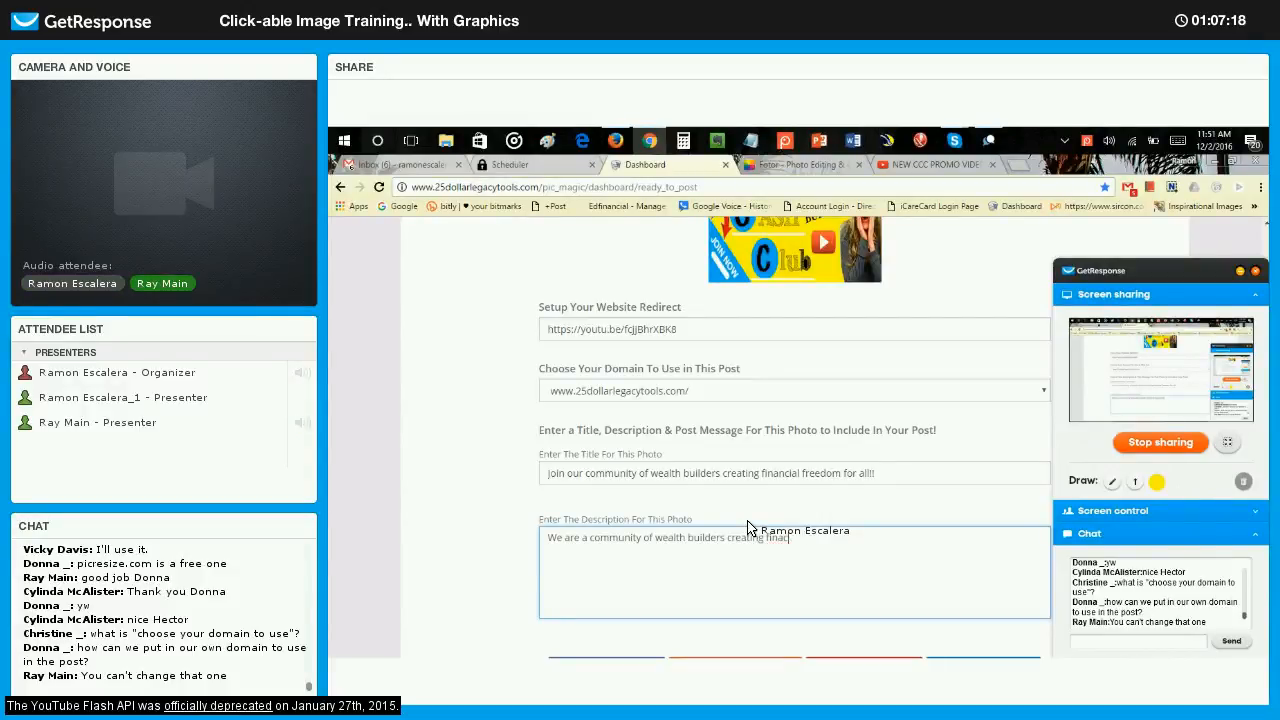
key(BackSpace)
text(ncial freedom for all of our mem)
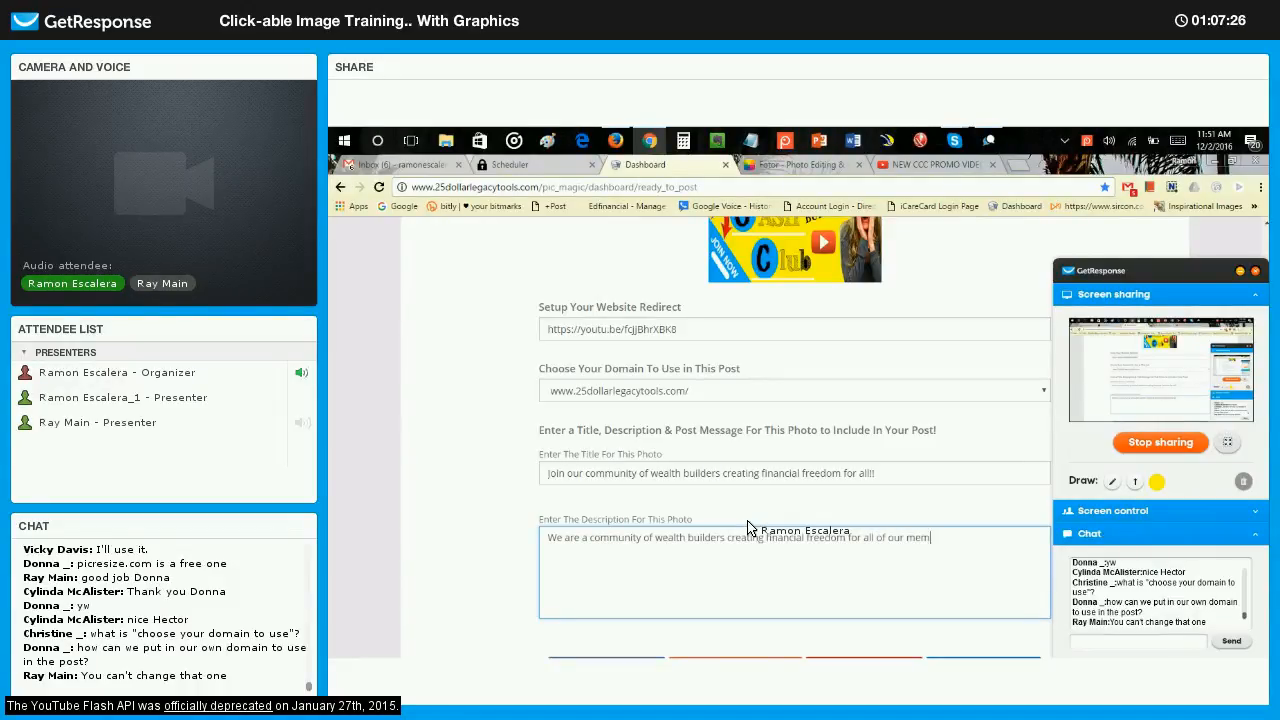
text(bers. Unit)
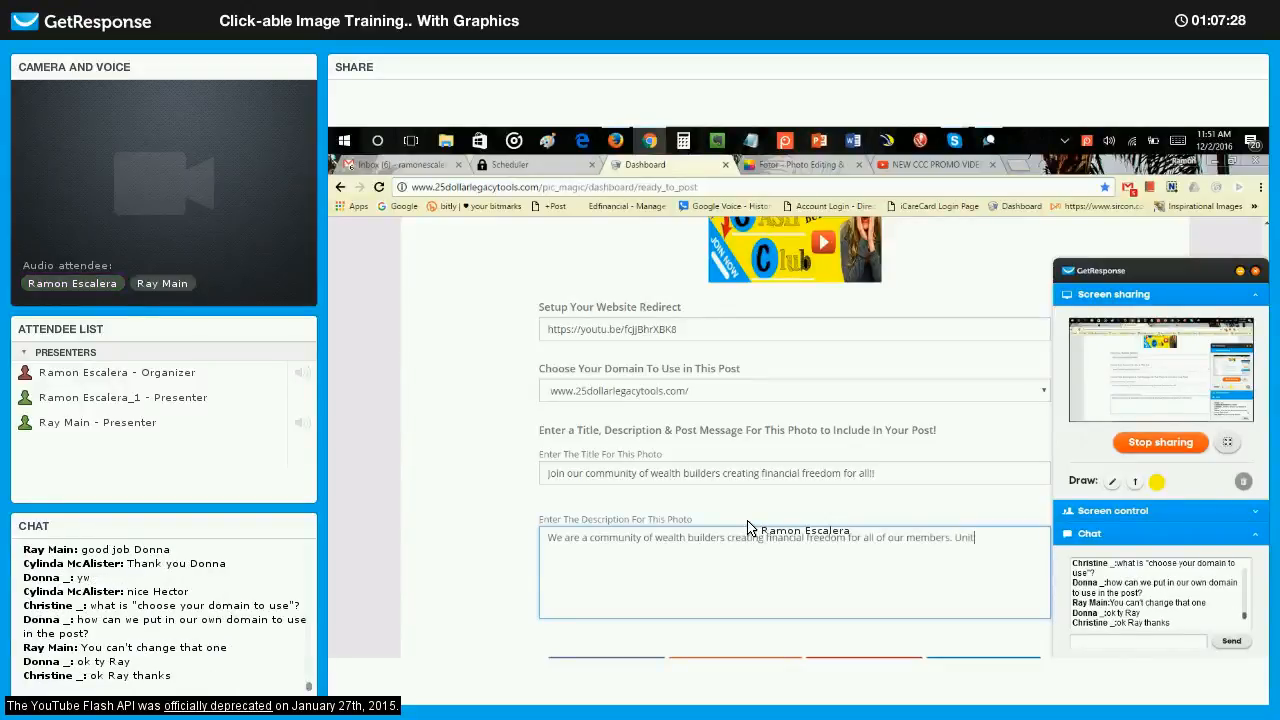
text(ed we stand. Join us!!)
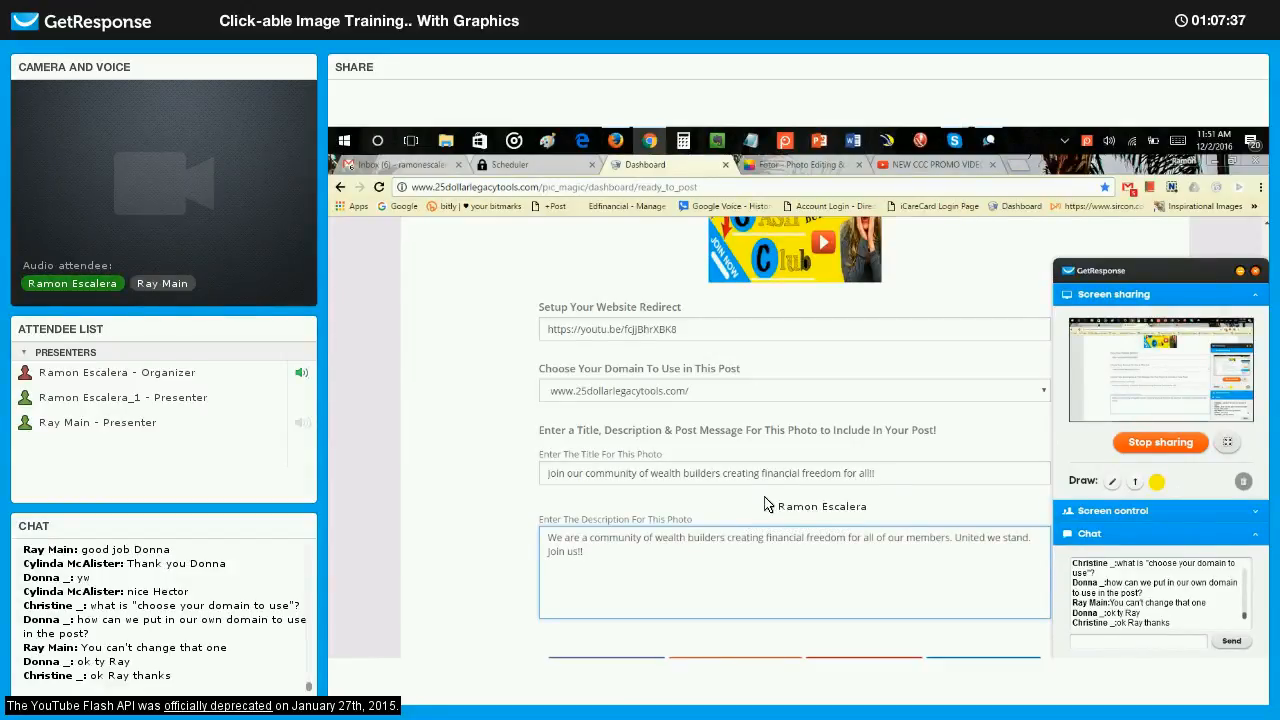
Share the photo post publicly as a LinkedIn update and close the LinkedIn sharing window.
scroll(775, 430, down, 1)
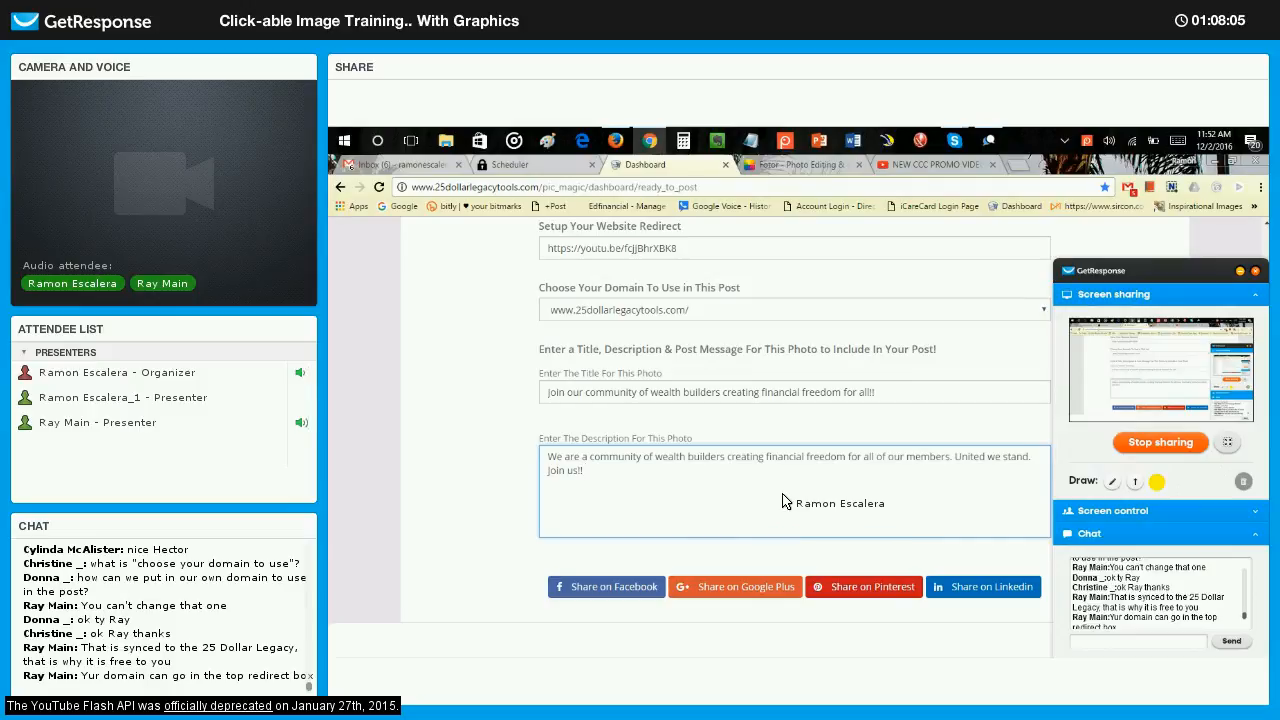
click(987, 592)
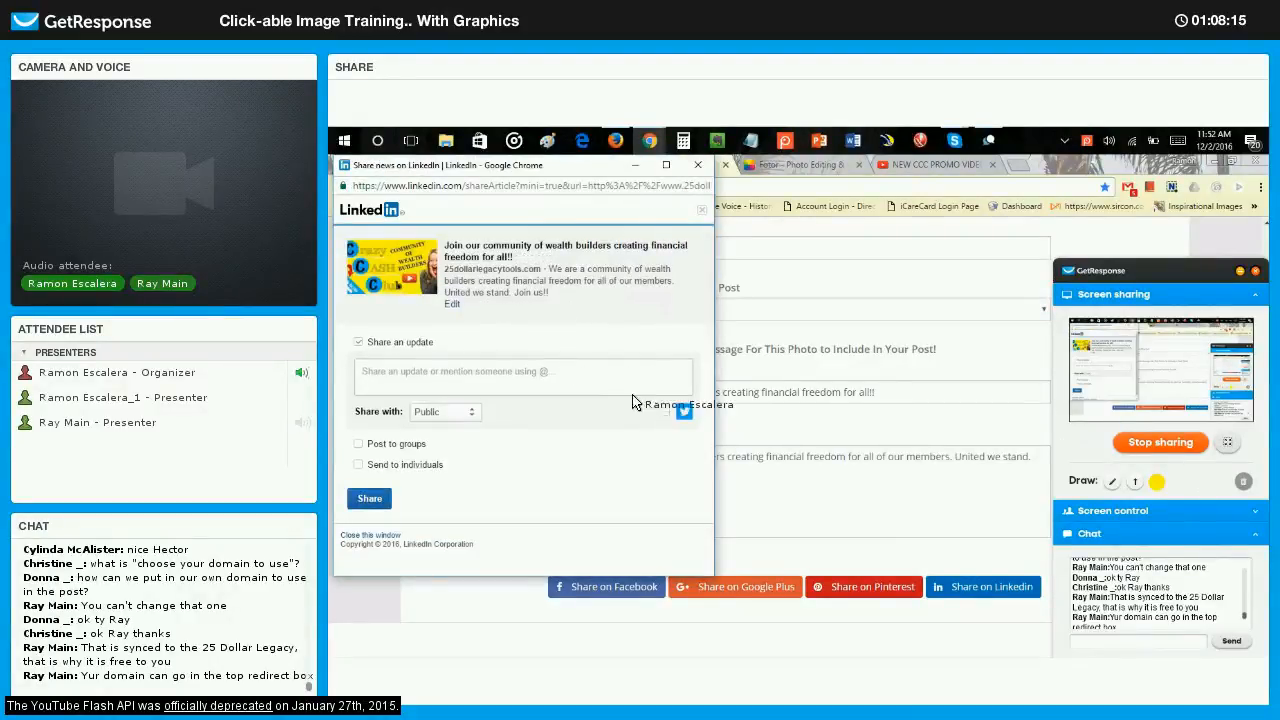
click(370, 499)
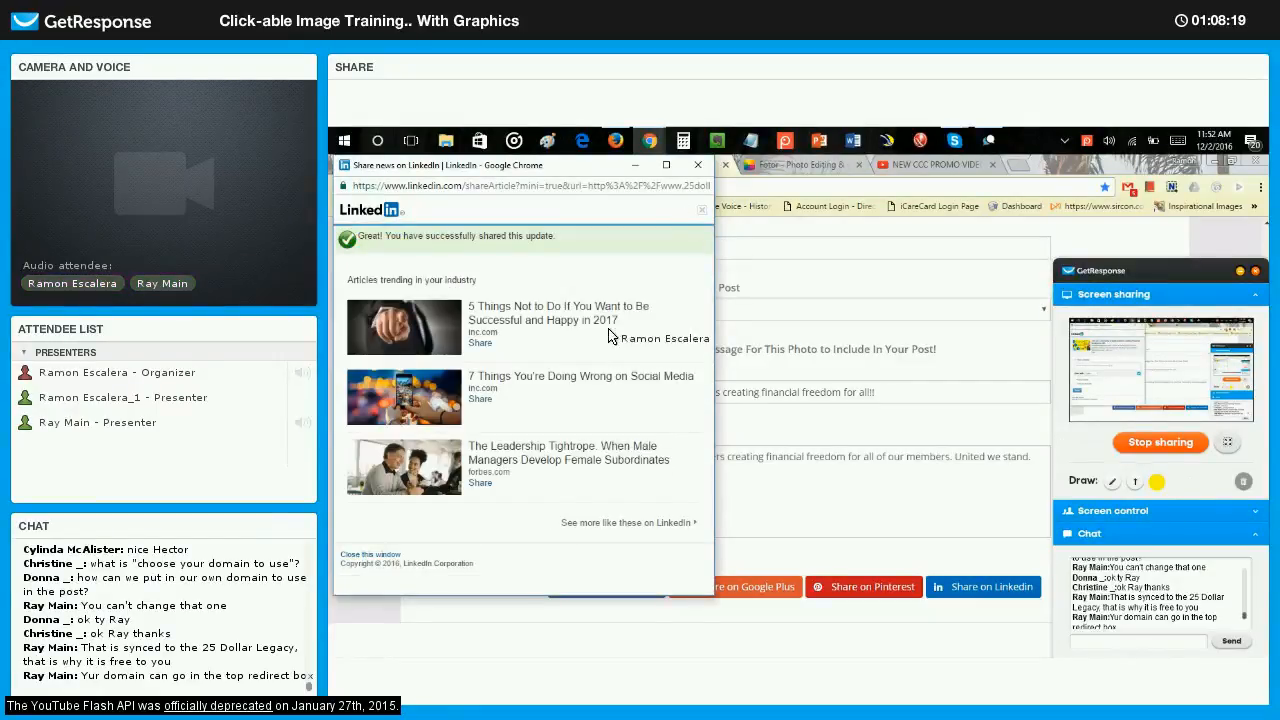
click(696, 166)
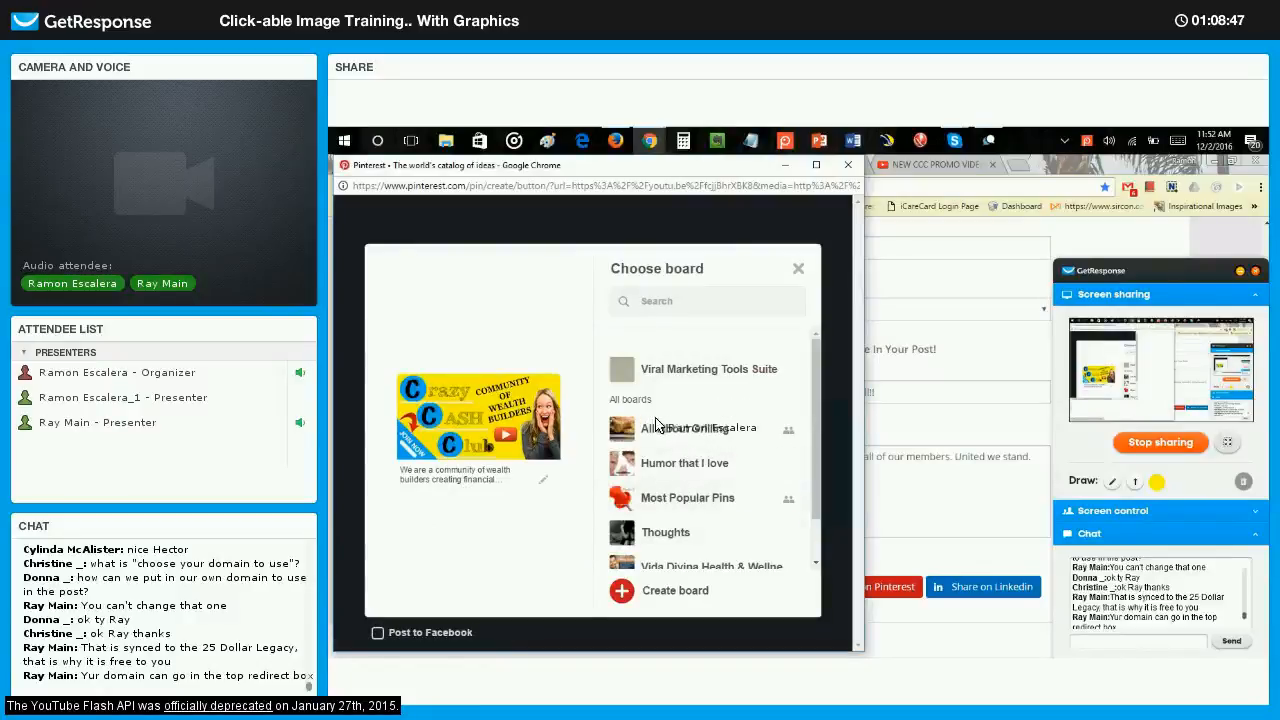
Save the photo to the Viral Marketing Tools Suite board on Pinterest, view the saved pin and close its page.
scroll(714, 440, down, 1)
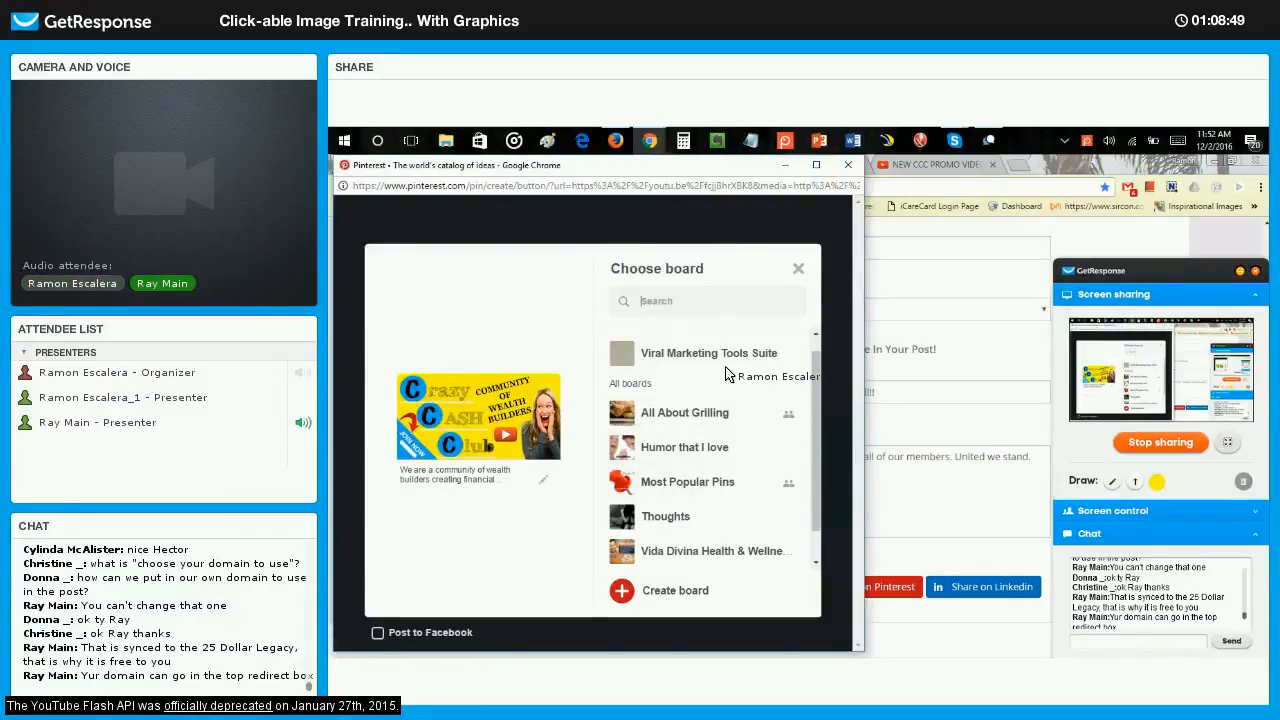
click(766, 357)
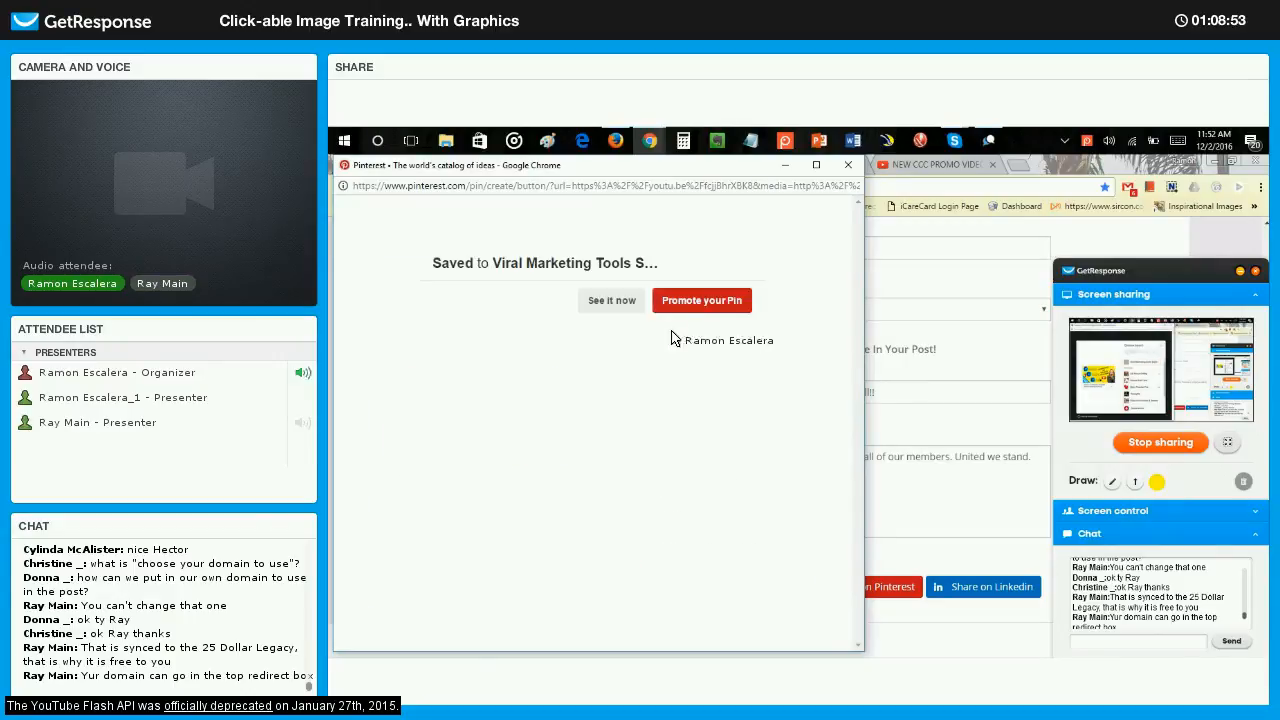
click(628, 300)
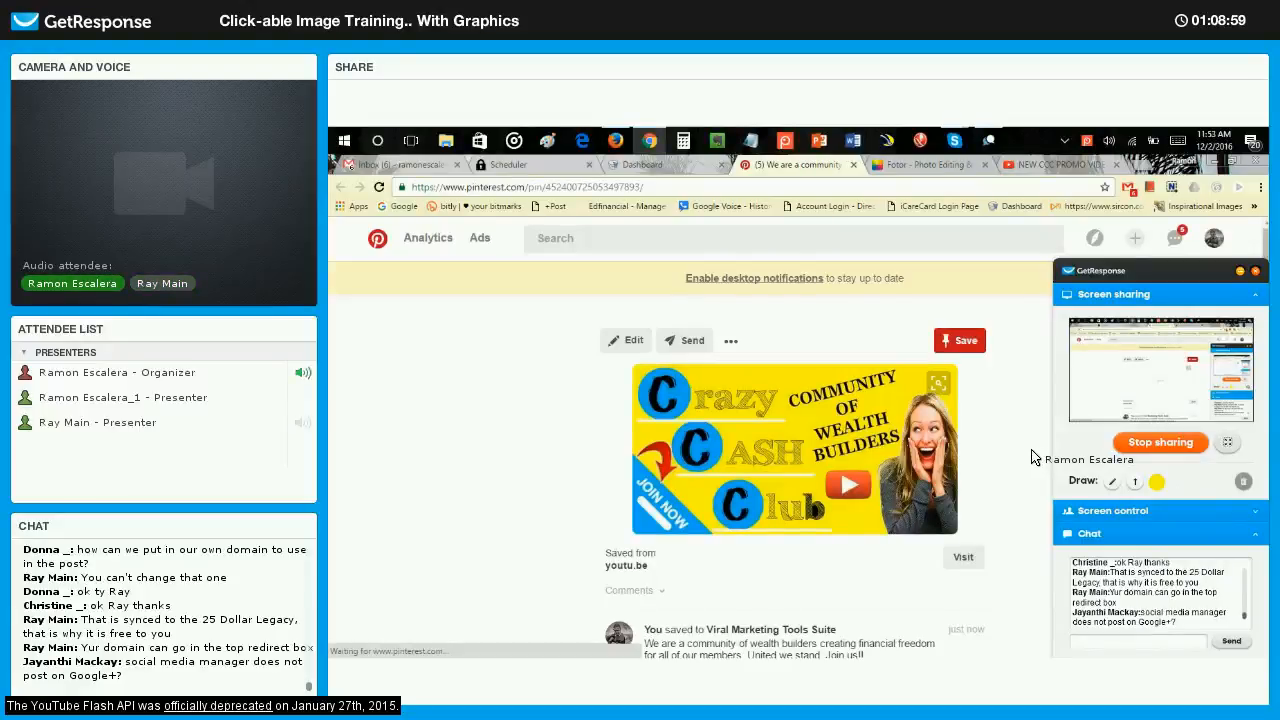
click(853, 164)
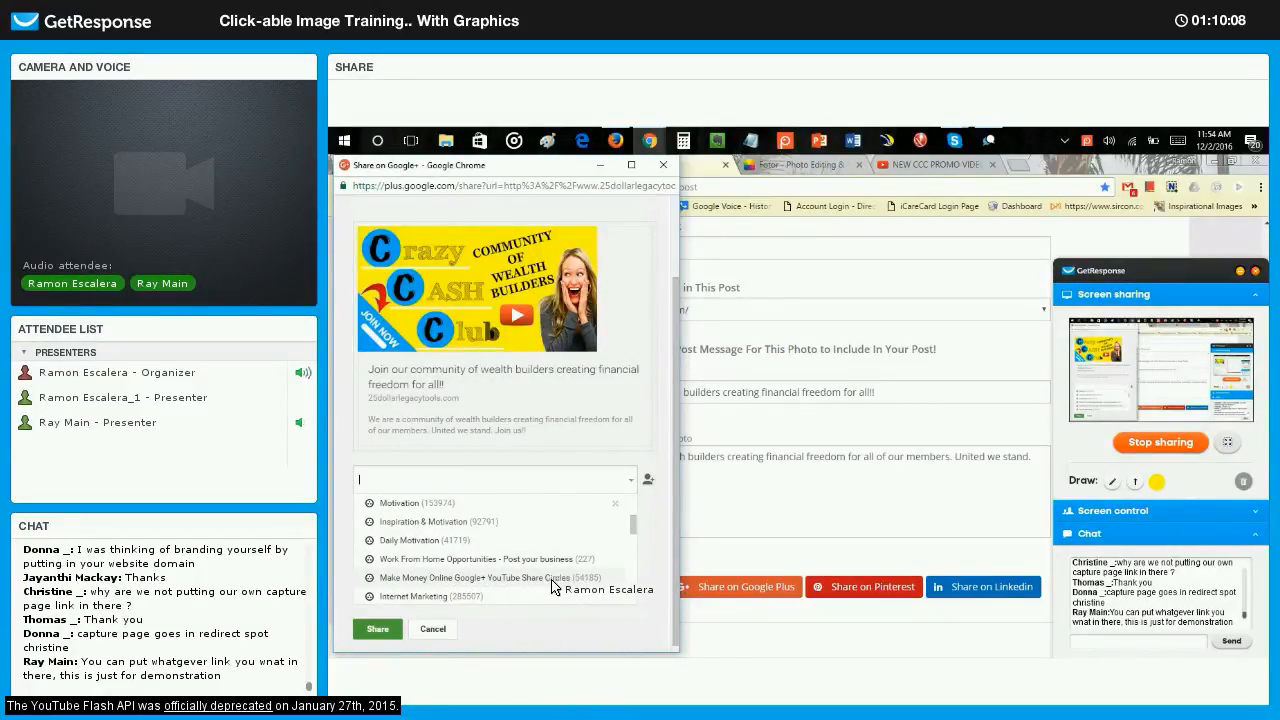
Share the photo post on Google+ to the Internet Marketing community under its Social Marketing category.
scroll(508, 566, down, 2)
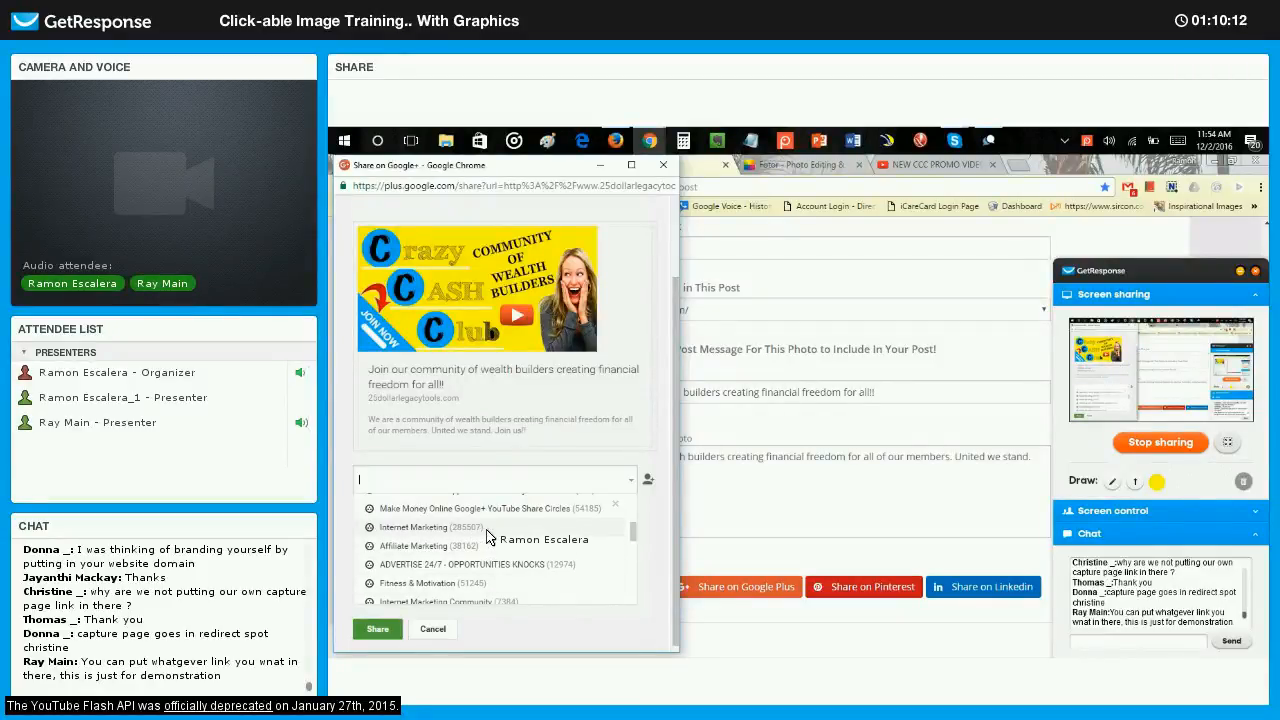
click(434, 531)
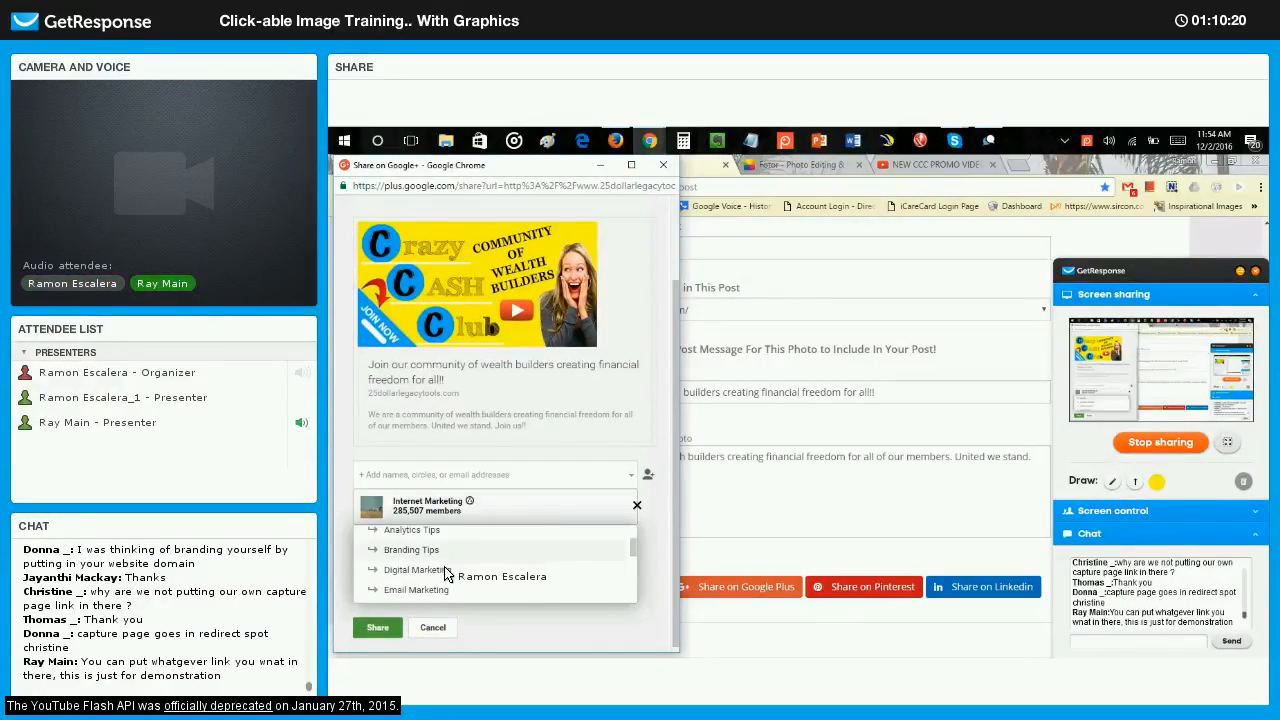
scroll(440, 562, down, 5)
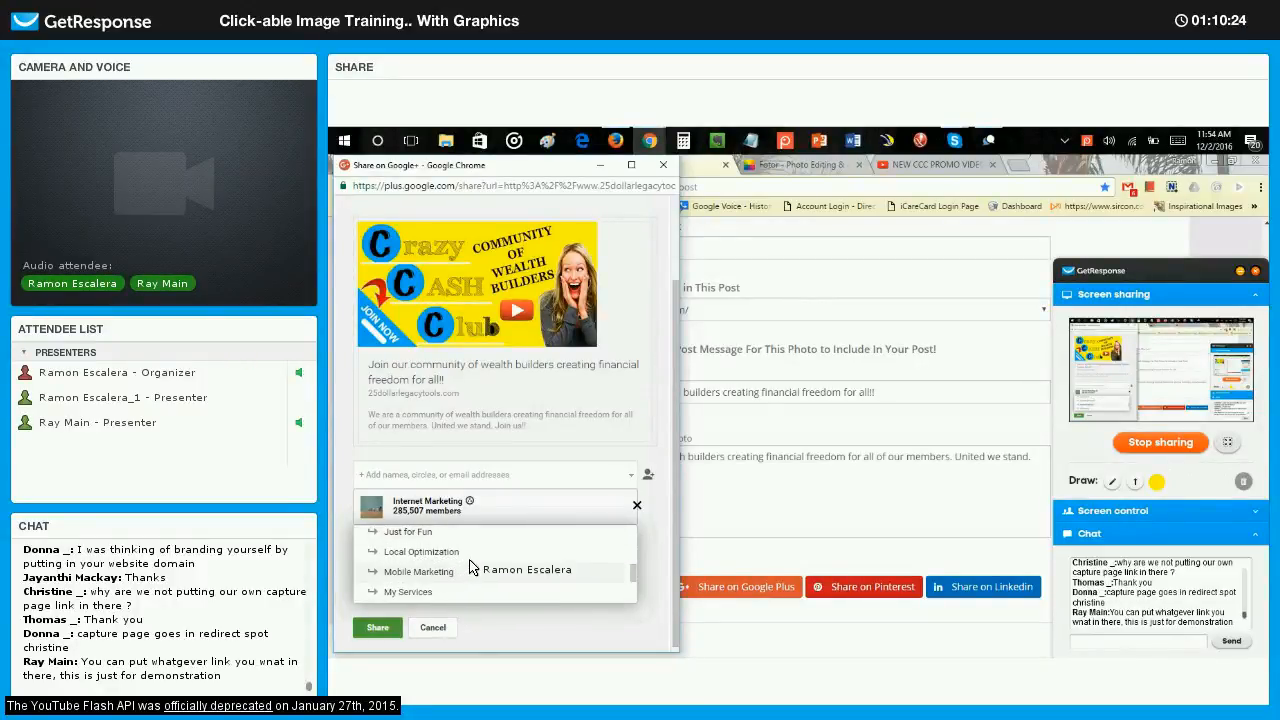
scroll(474, 566, down, 2)
scroll(477, 562, up, 1)
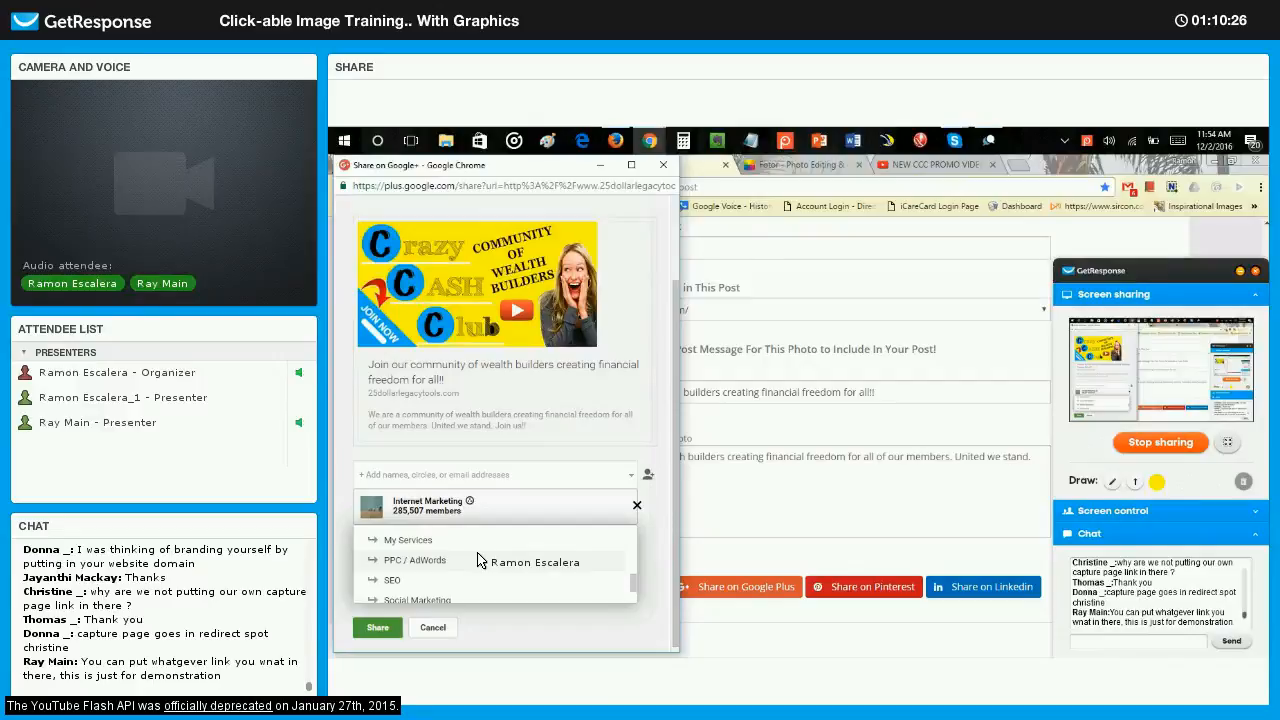
scroll(477, 562, down, 3)
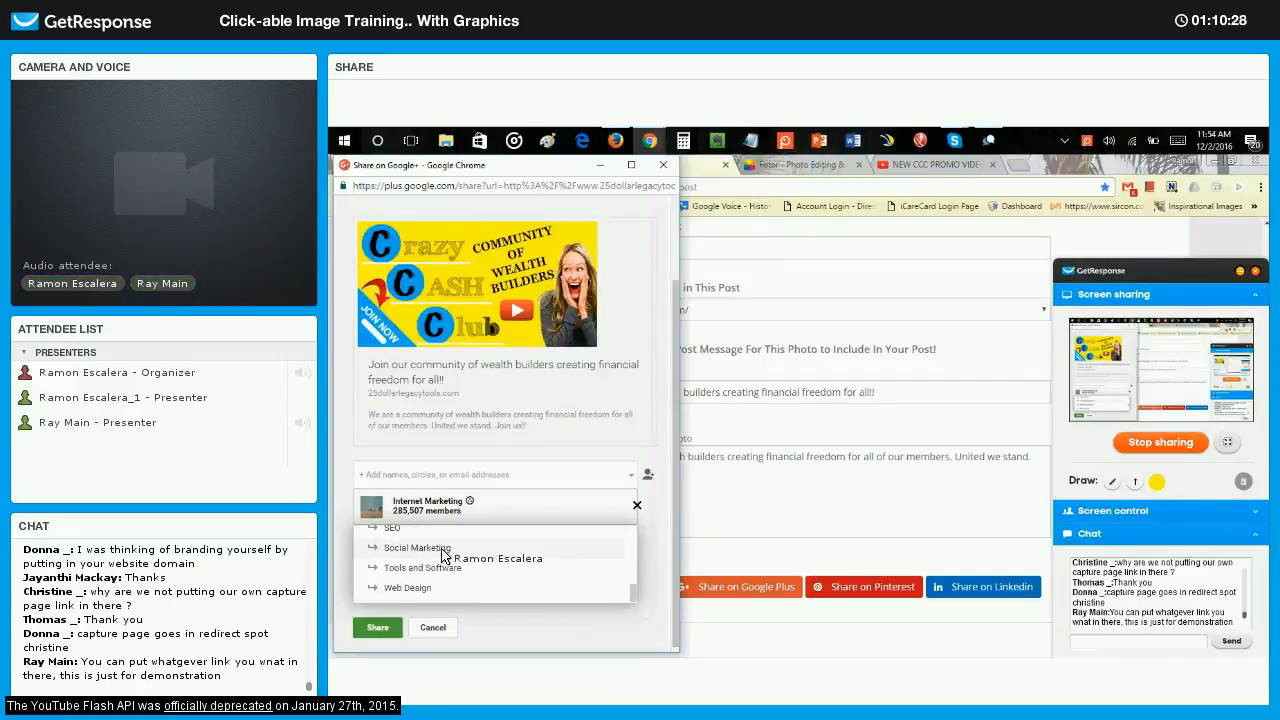
scroll(432, 583, down, 2)
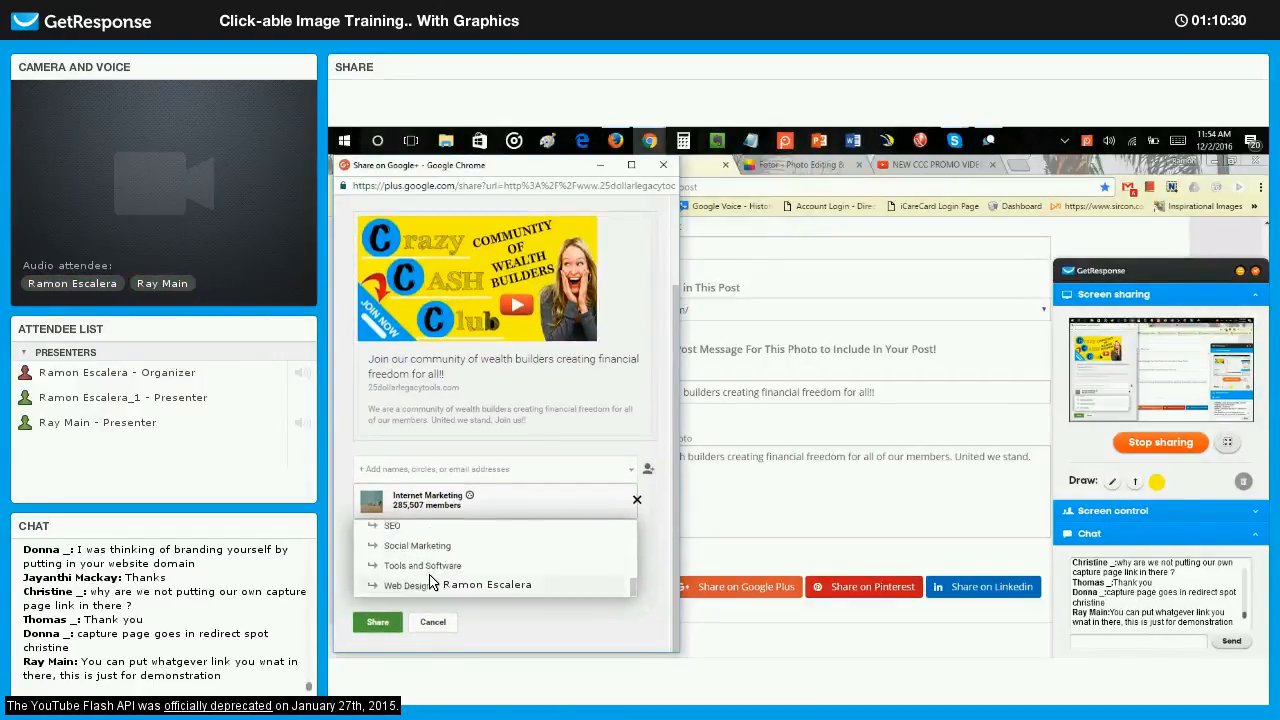
scroll(437, 575, up, 2)
scroll(447, 560, down, 2)
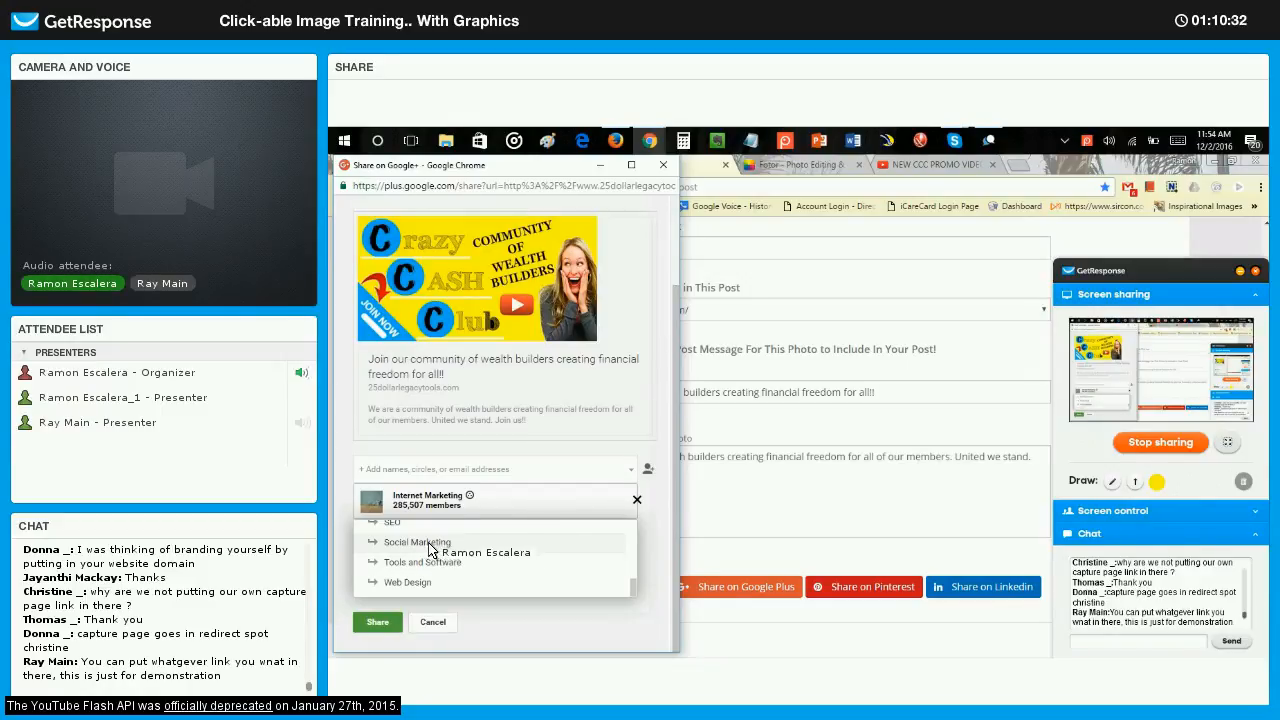
click(438, 548)
click(395, 620)
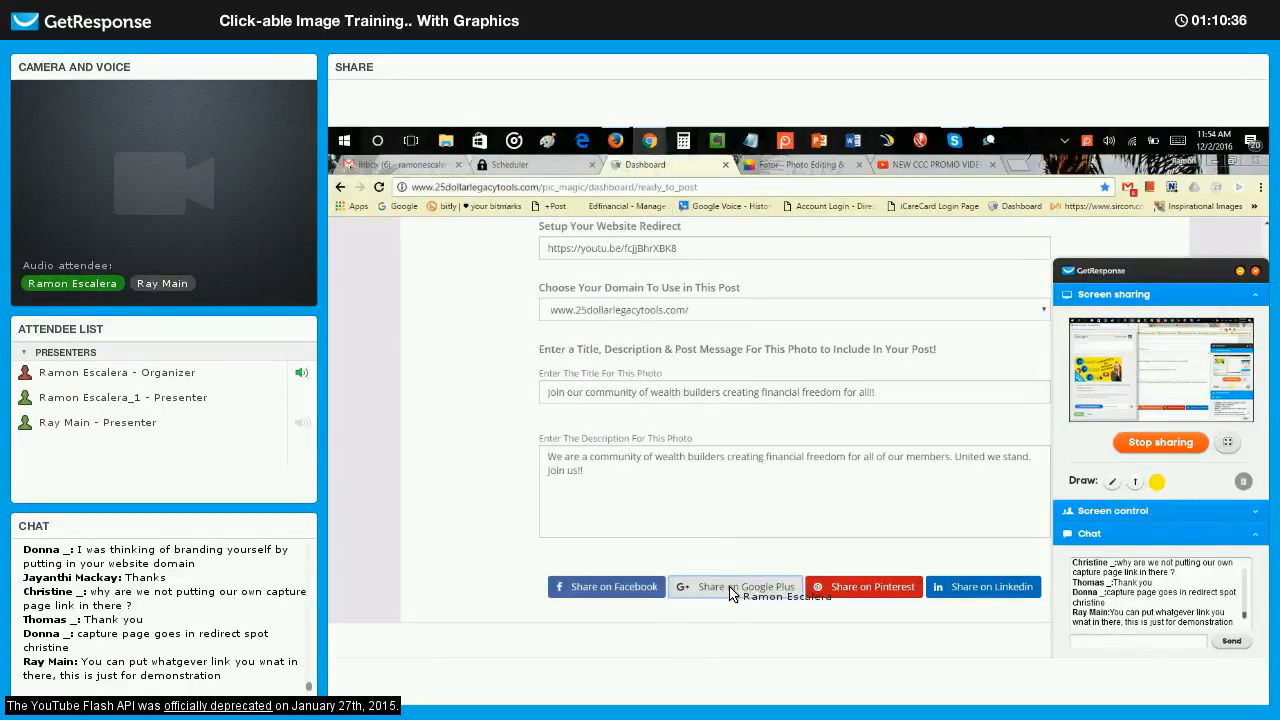
Share the photo post on Google+ again, replacing the default circles with the ONLINE BUSINESS OPPORTUNITIES community.
click(731, 574)
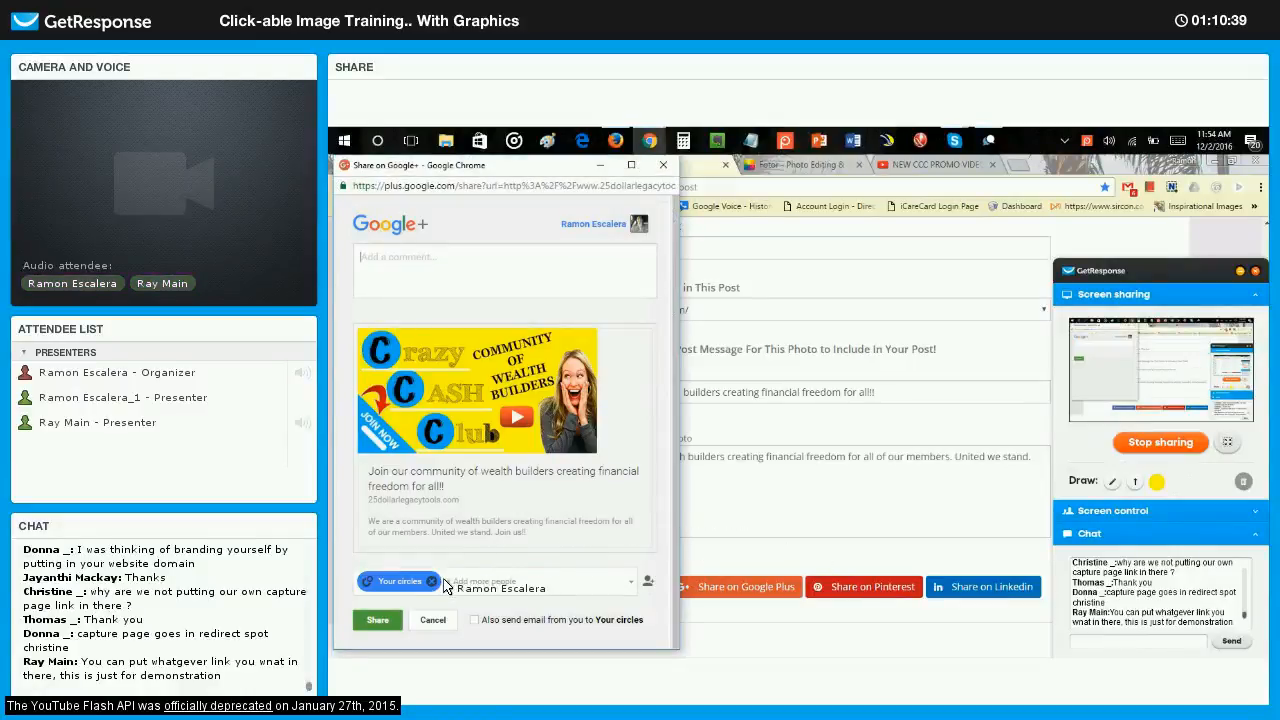
click(434, 582)
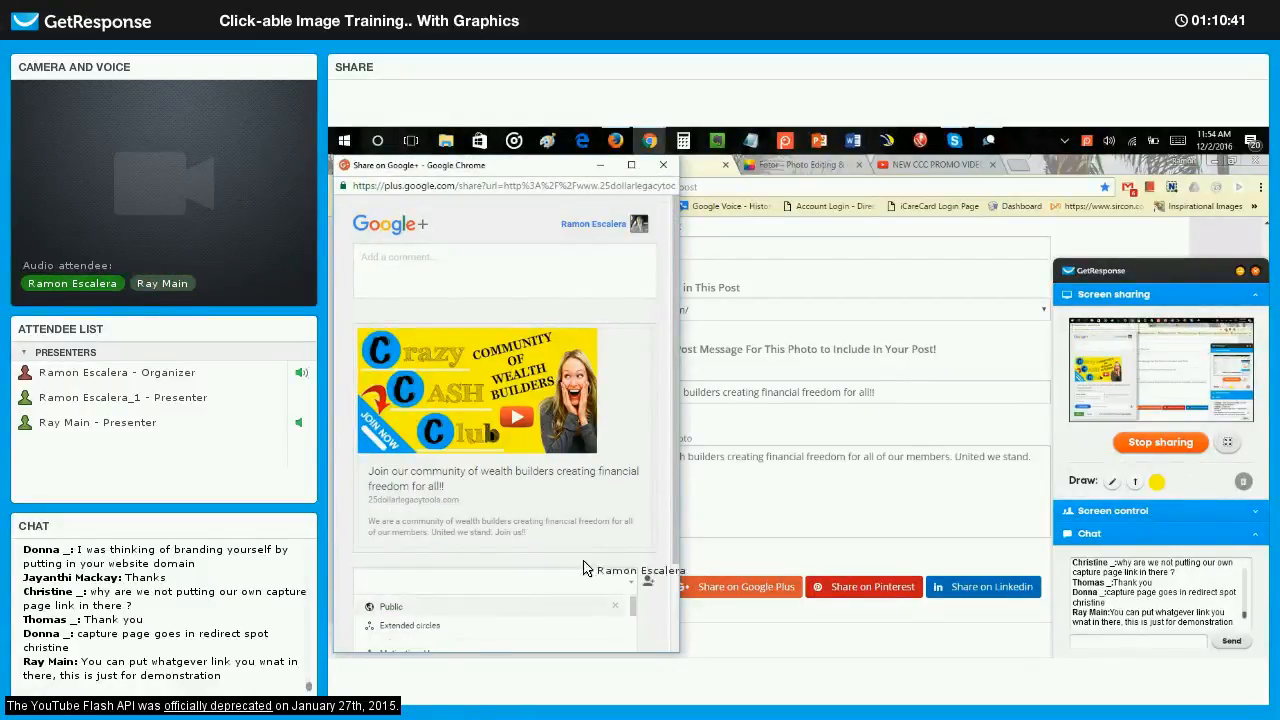
scroll(580, 545, down, 2)
scroll(562, 556, down, 4)
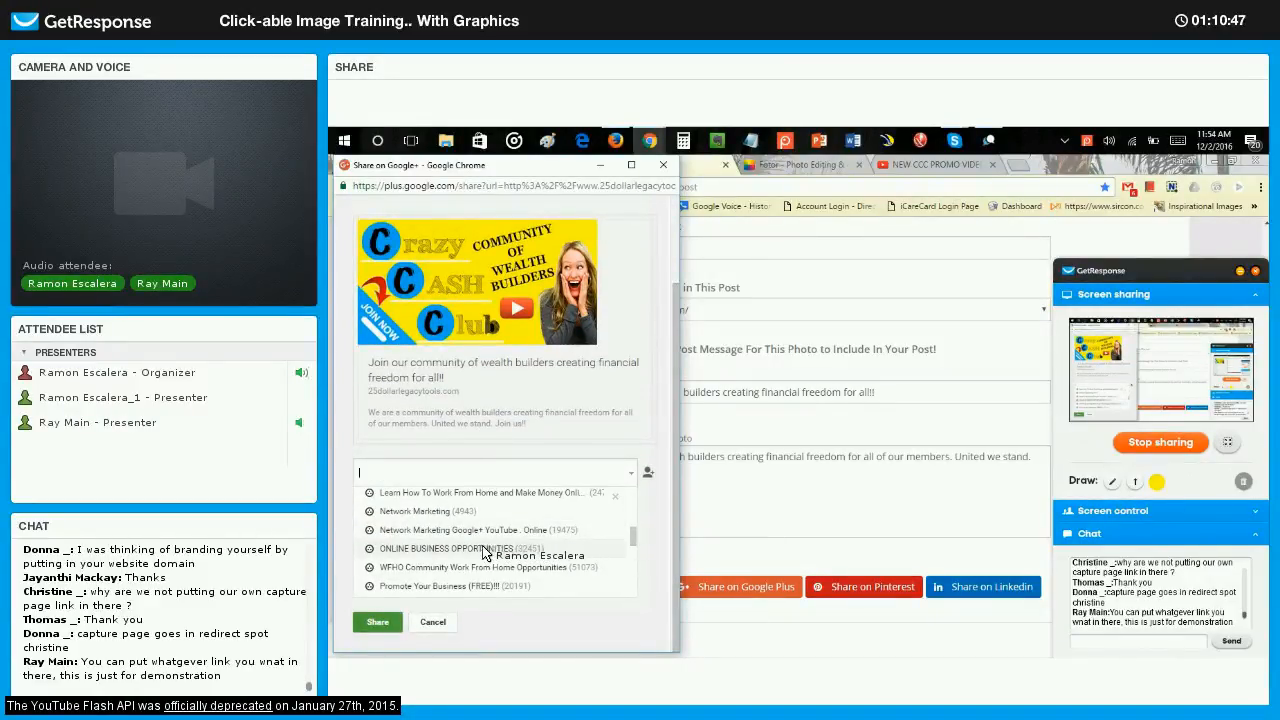
click(478, 549)
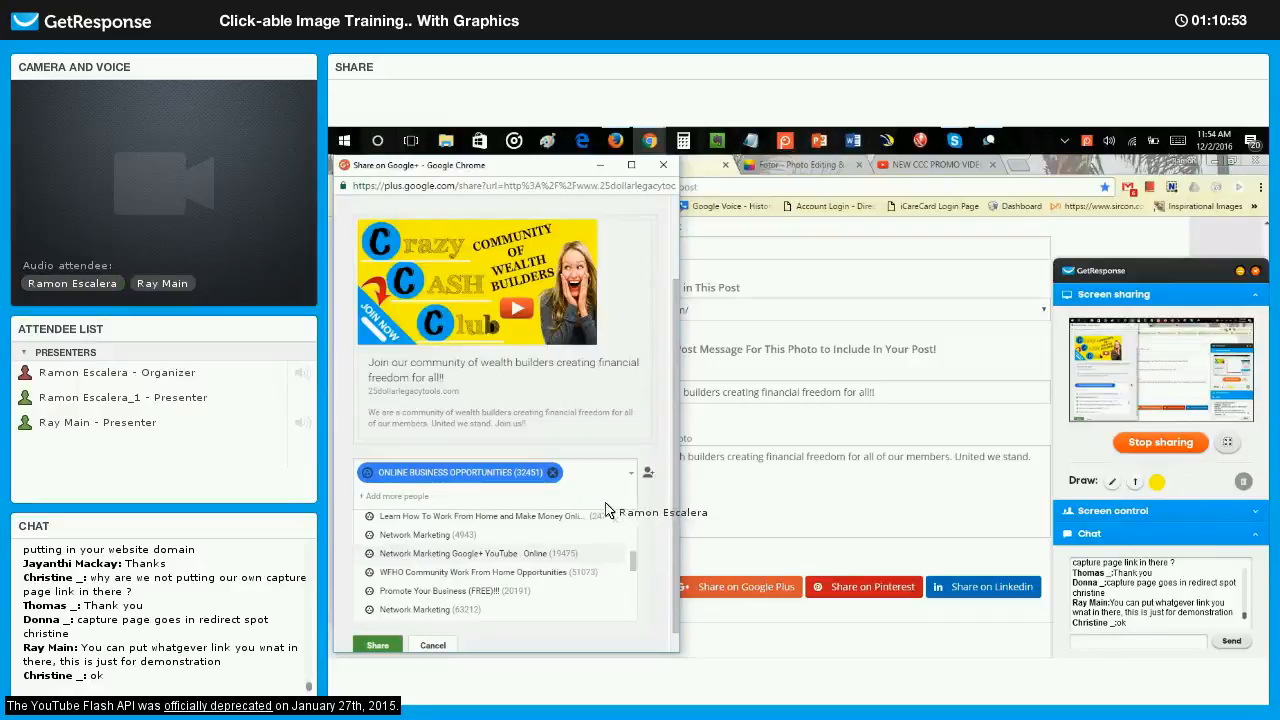
click(385, 621)
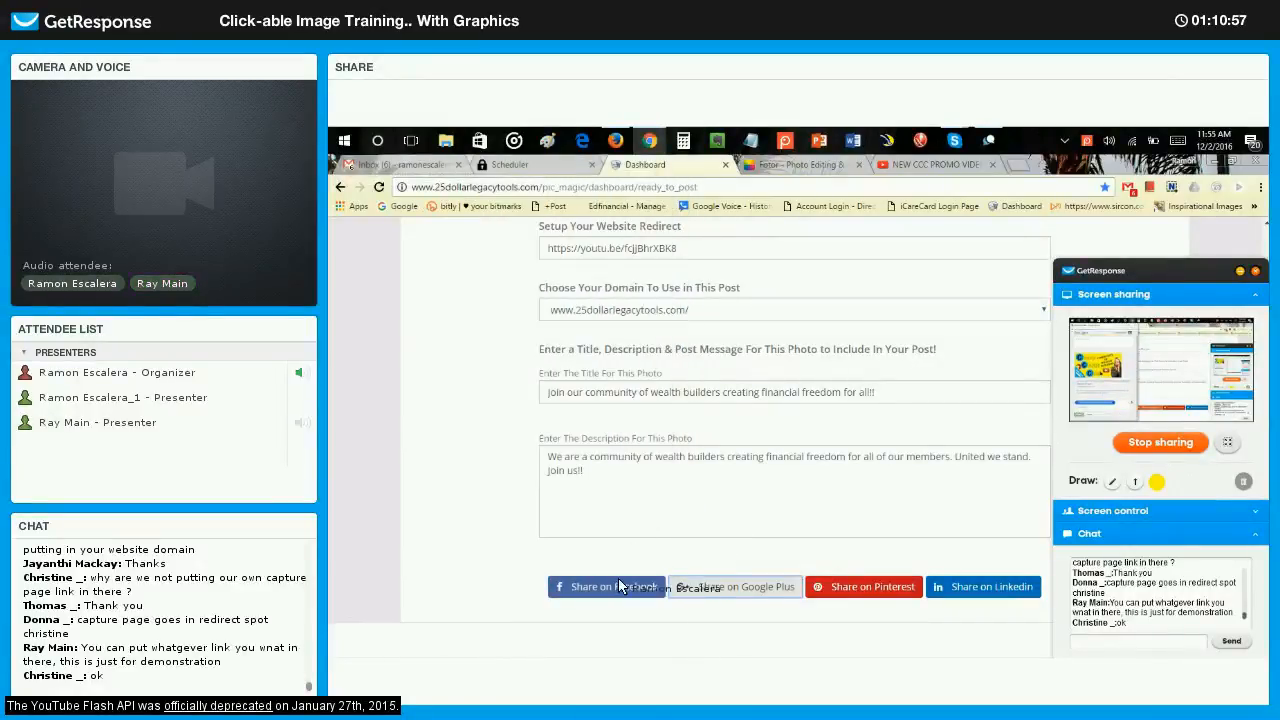
Share the photo post on Google+ once more, this time to the Promote Your Business (FREE)!!! community.
click(720, 588)
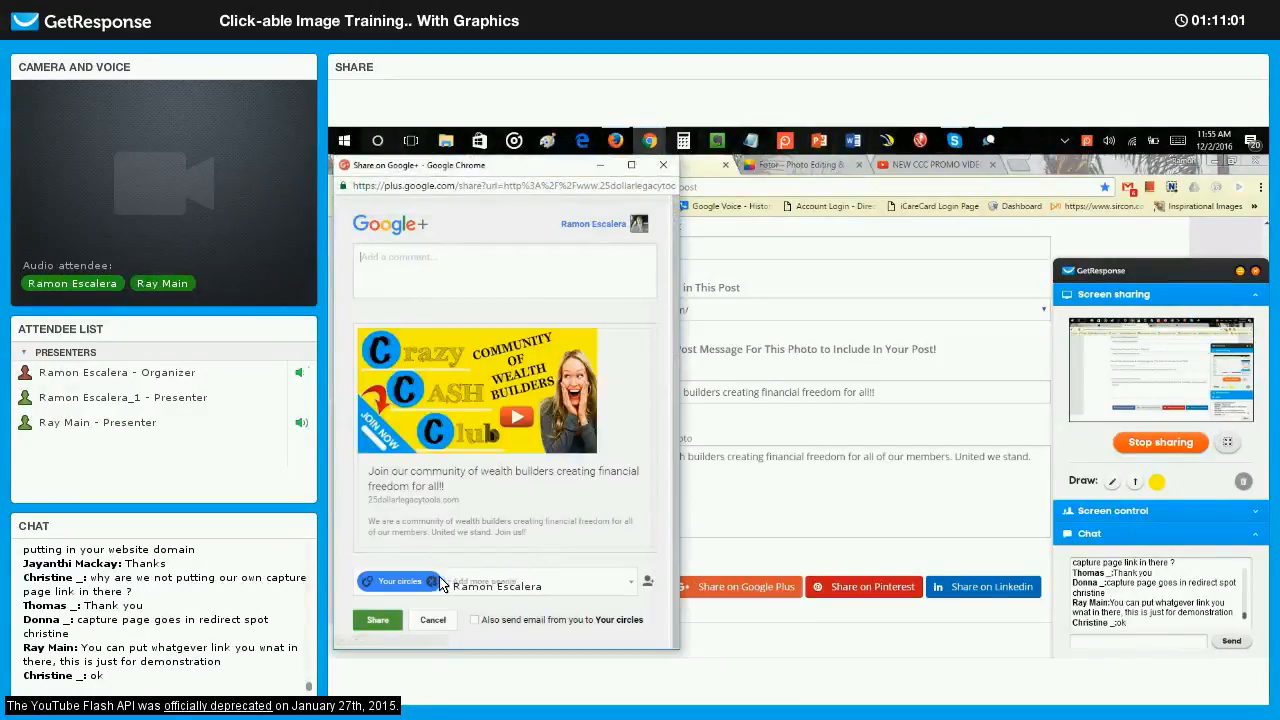
click(490, 588)
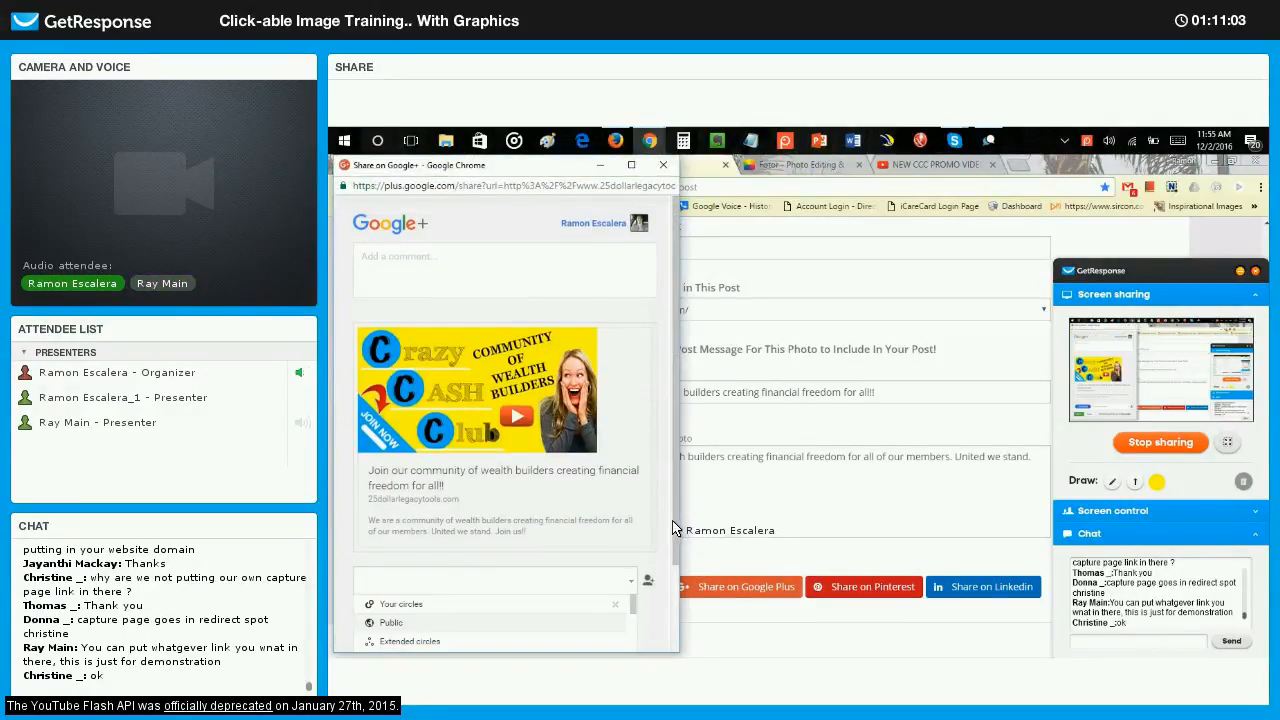
scroll(530, 560, down, 5)
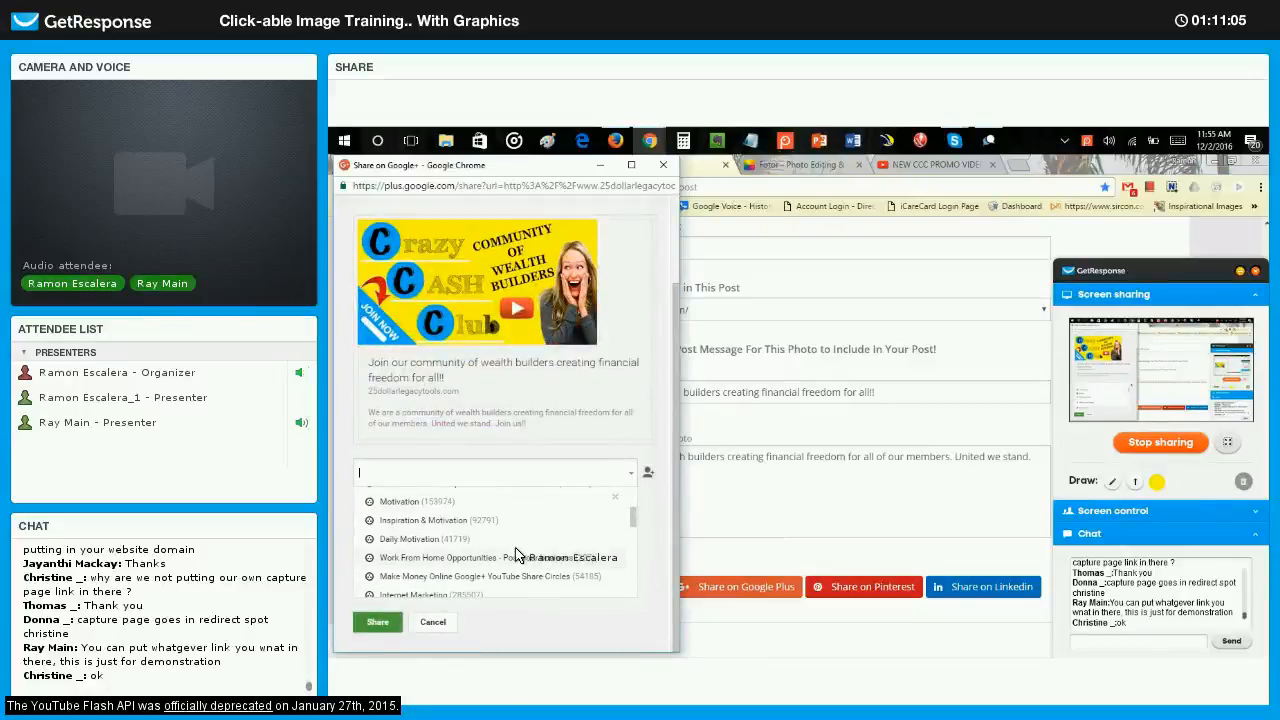
scroll(506, 550, down, 2)
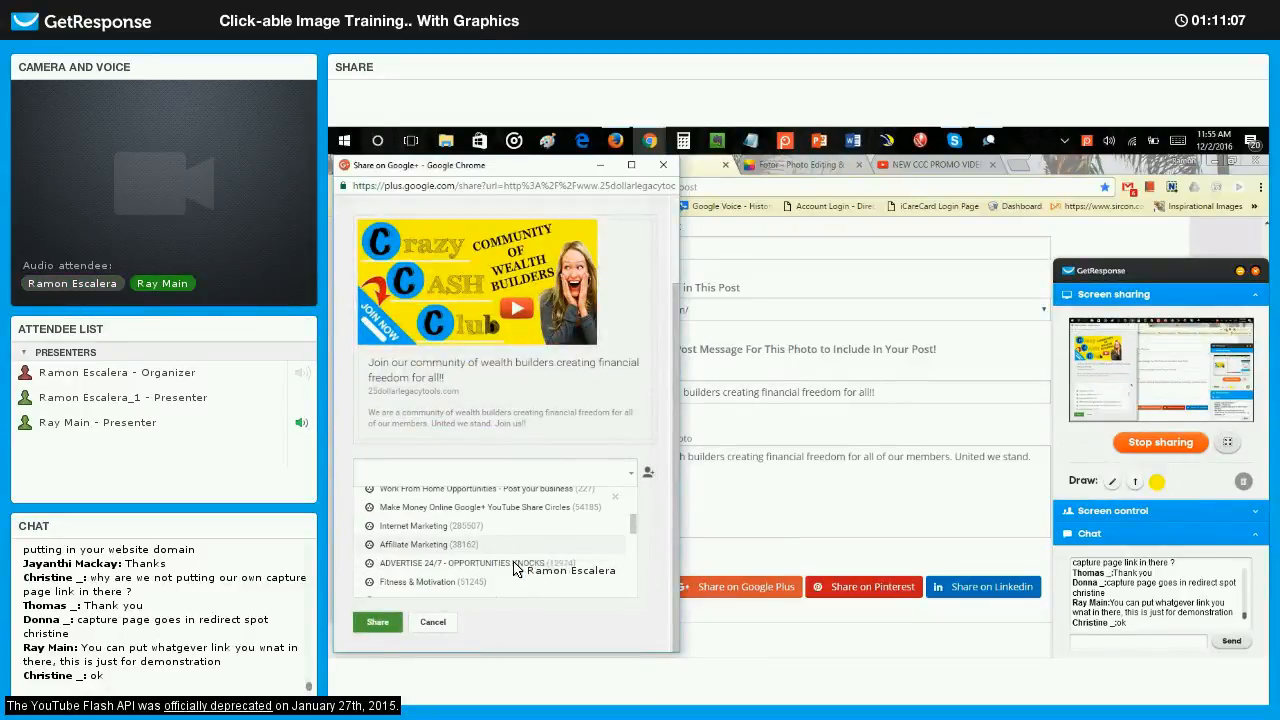
scroll(505, 553, down, 3)
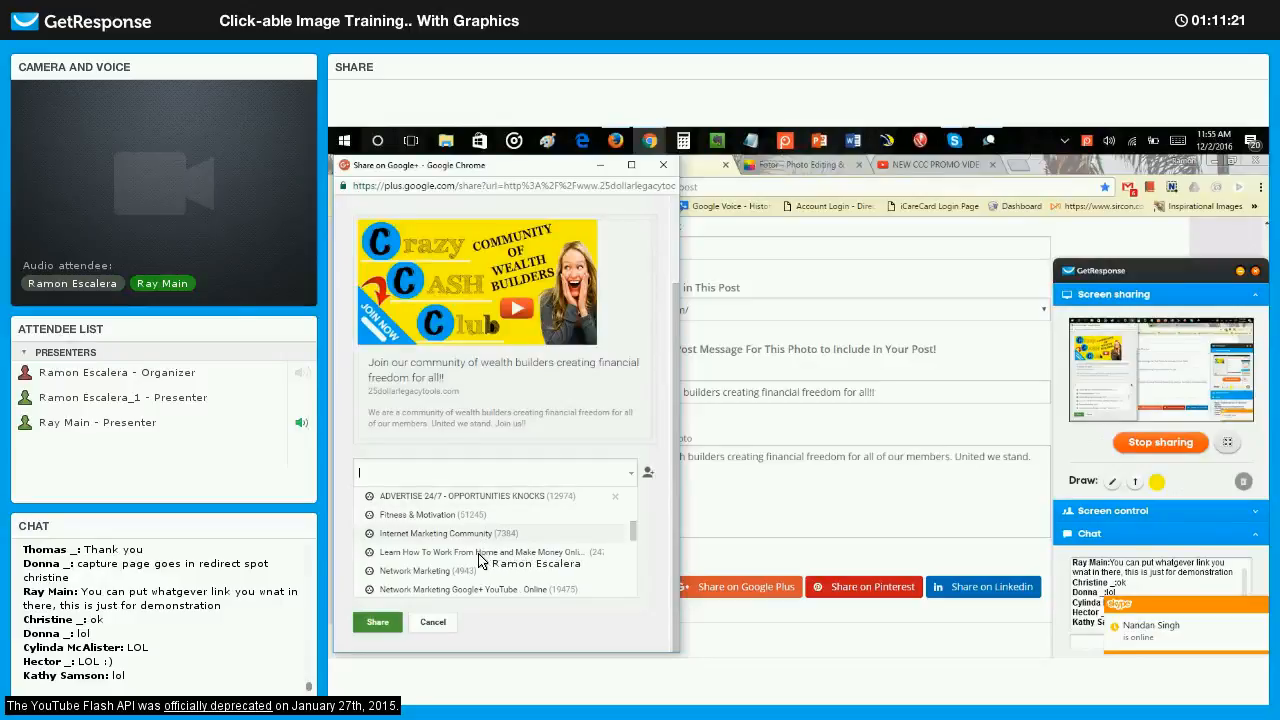
scroll(480, 563, down, 1)
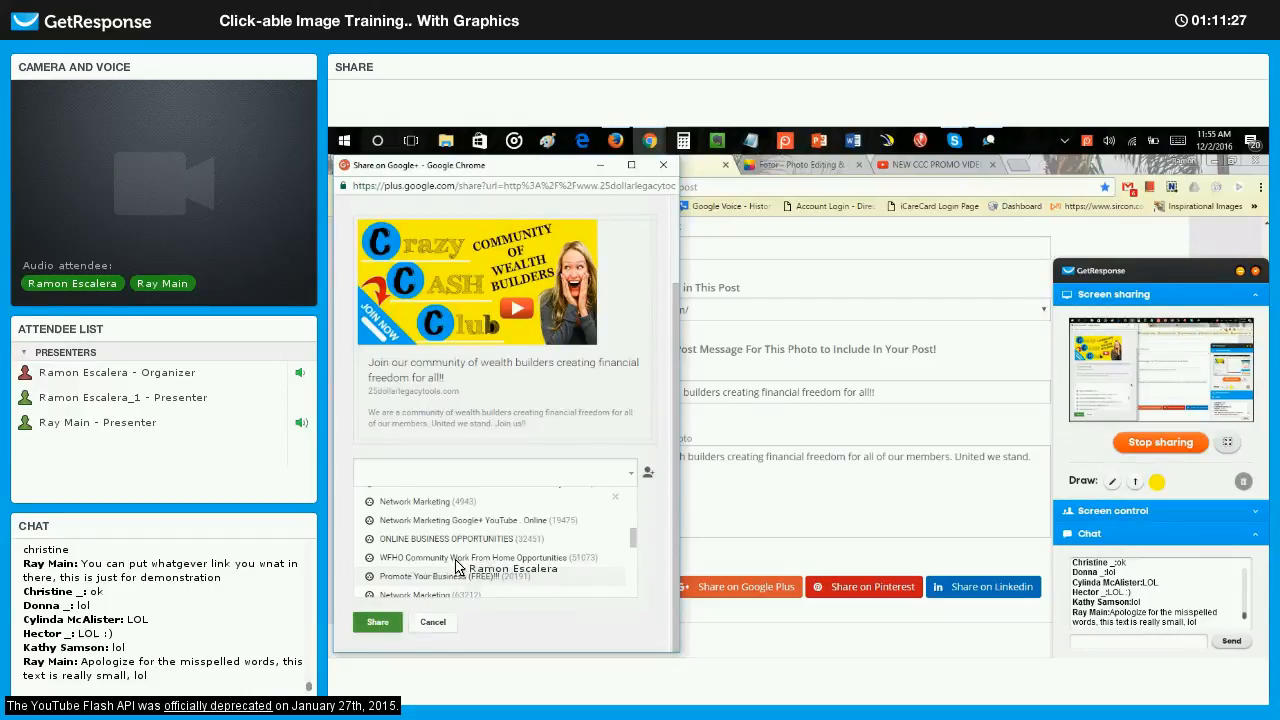
click(456, 577)
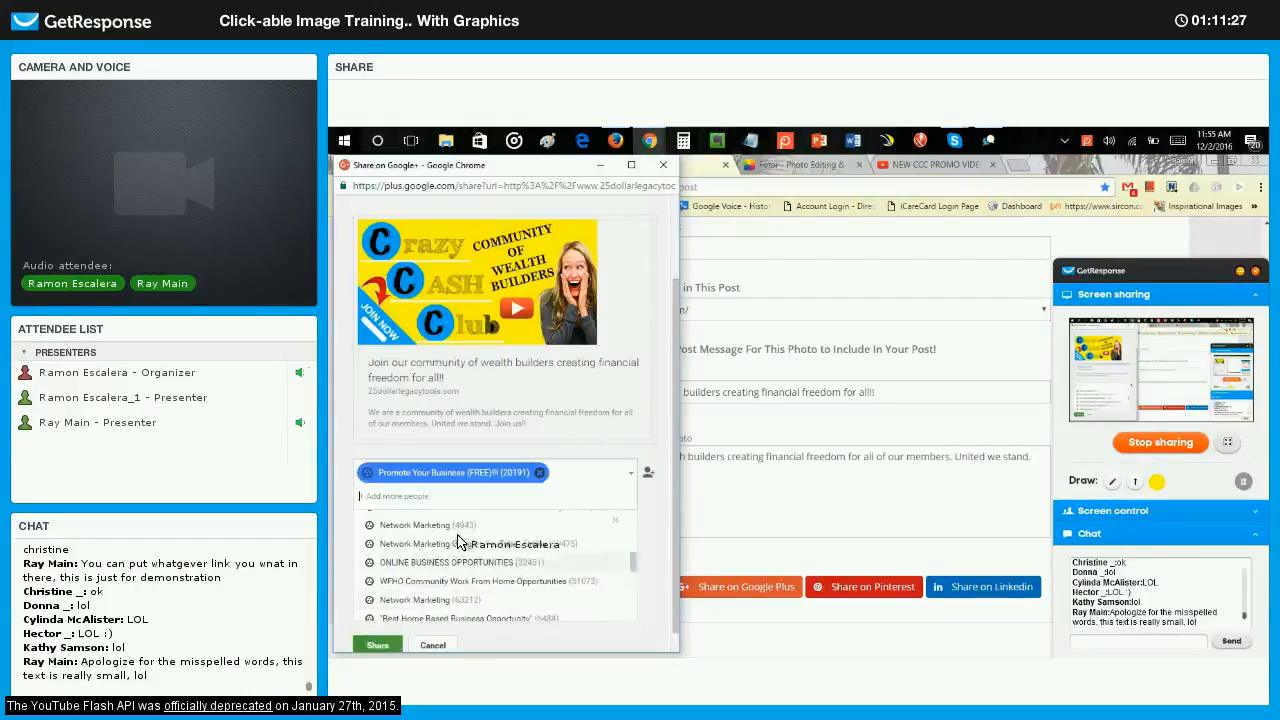
click(385, 647)
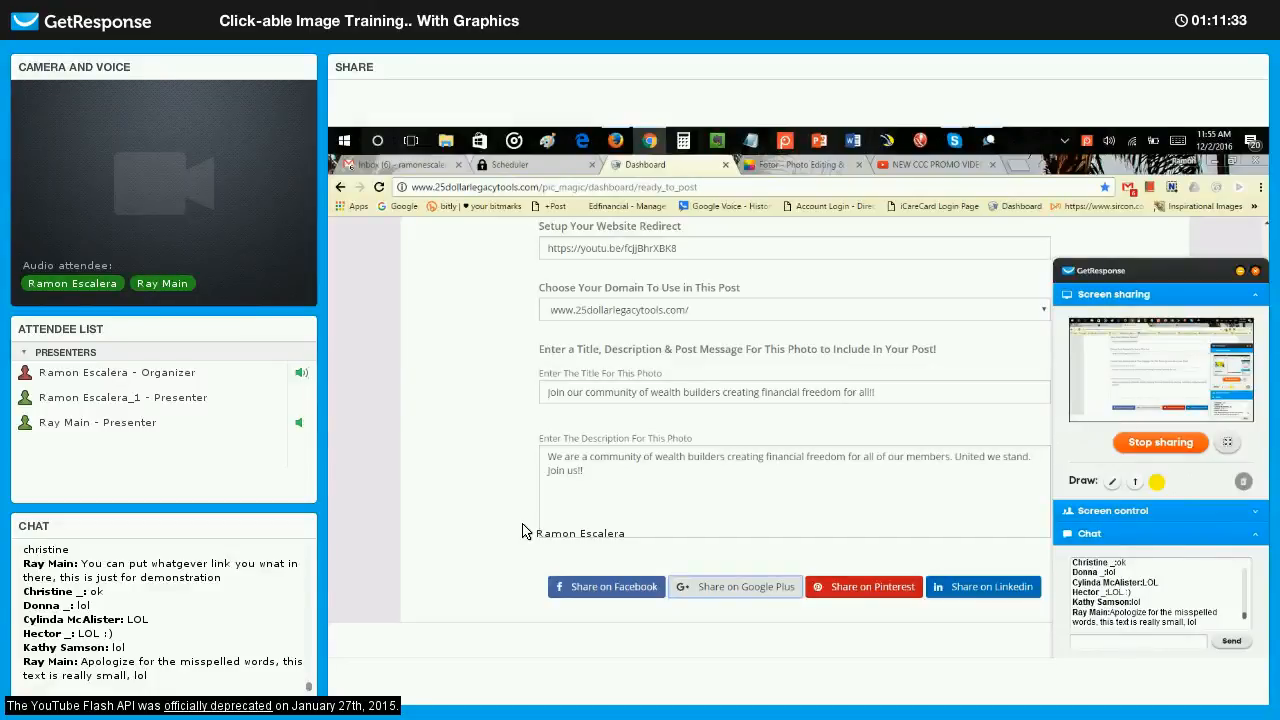
Start sharing the photo post on Facebook in a group and choose New York Moms Looking For Work as the group.
click(612, 587)
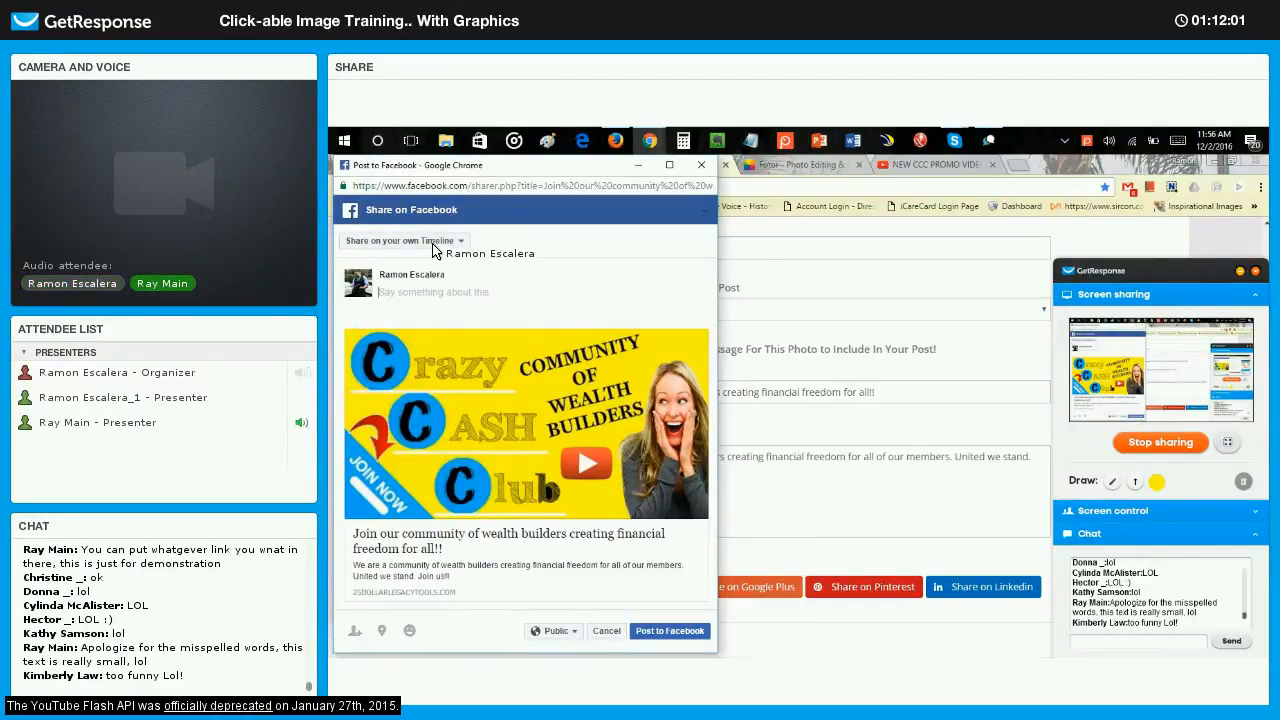
click(434, 241)
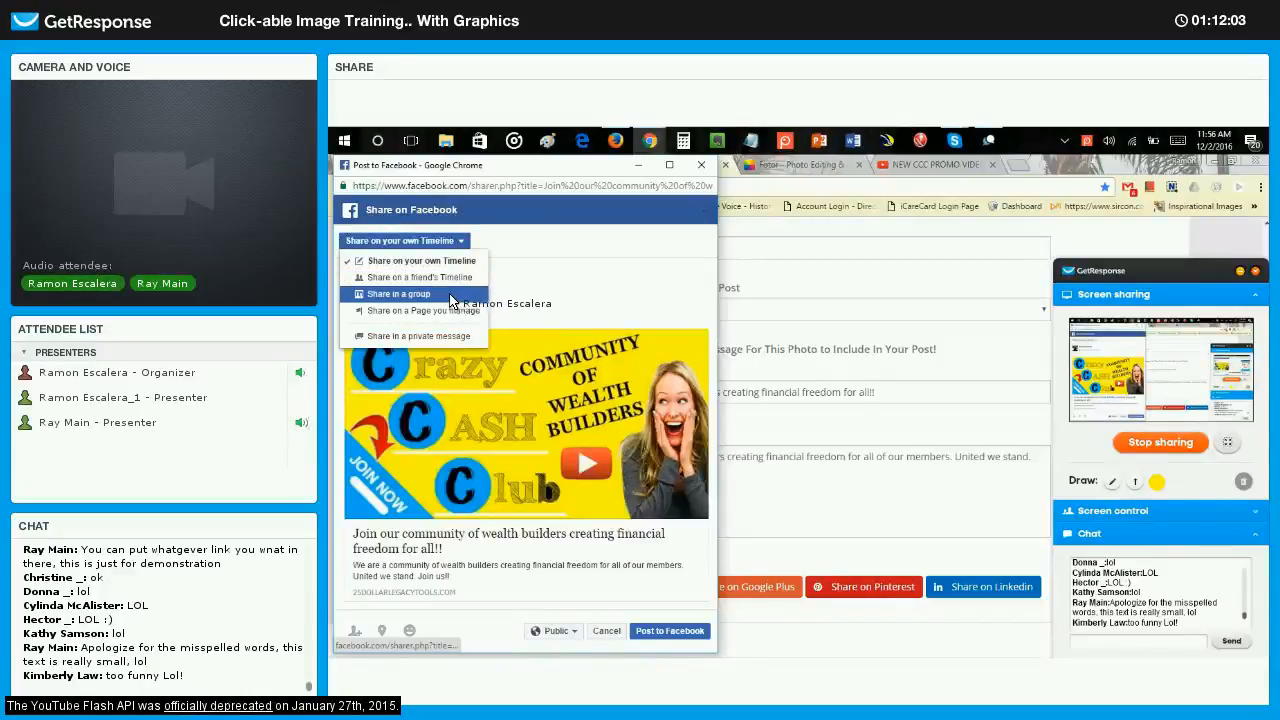
click(443, 292)
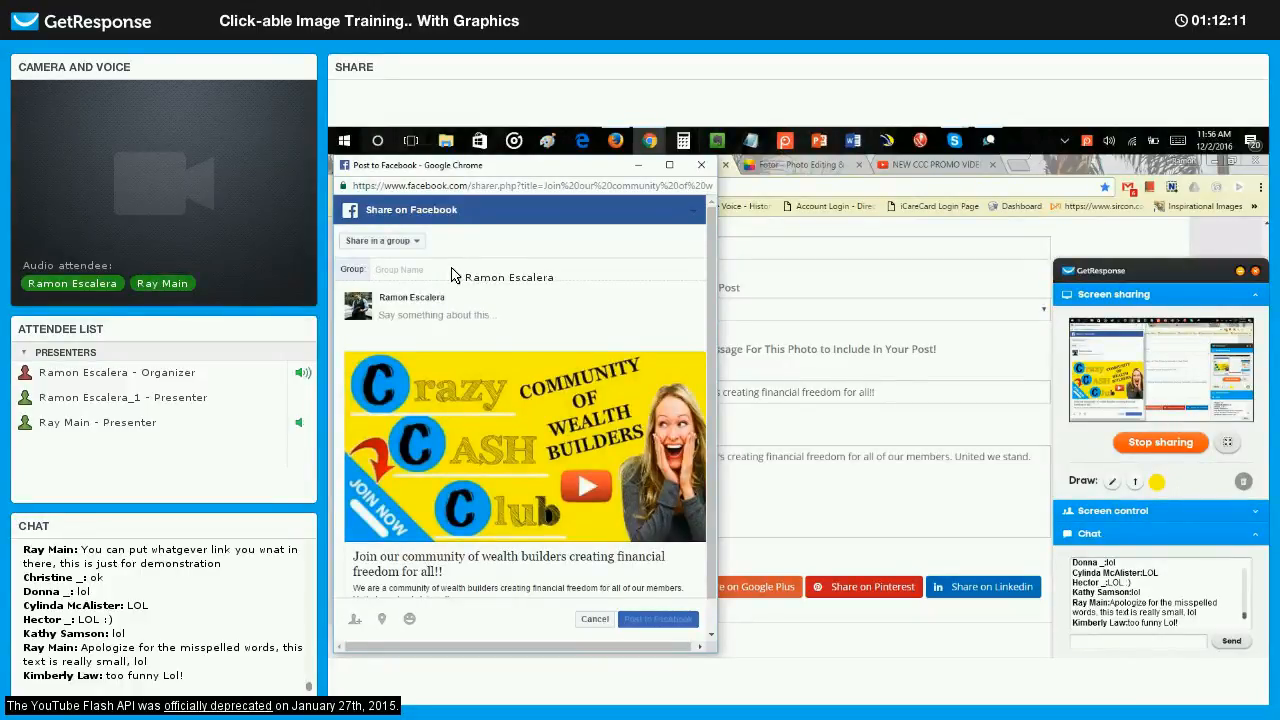
text(new)
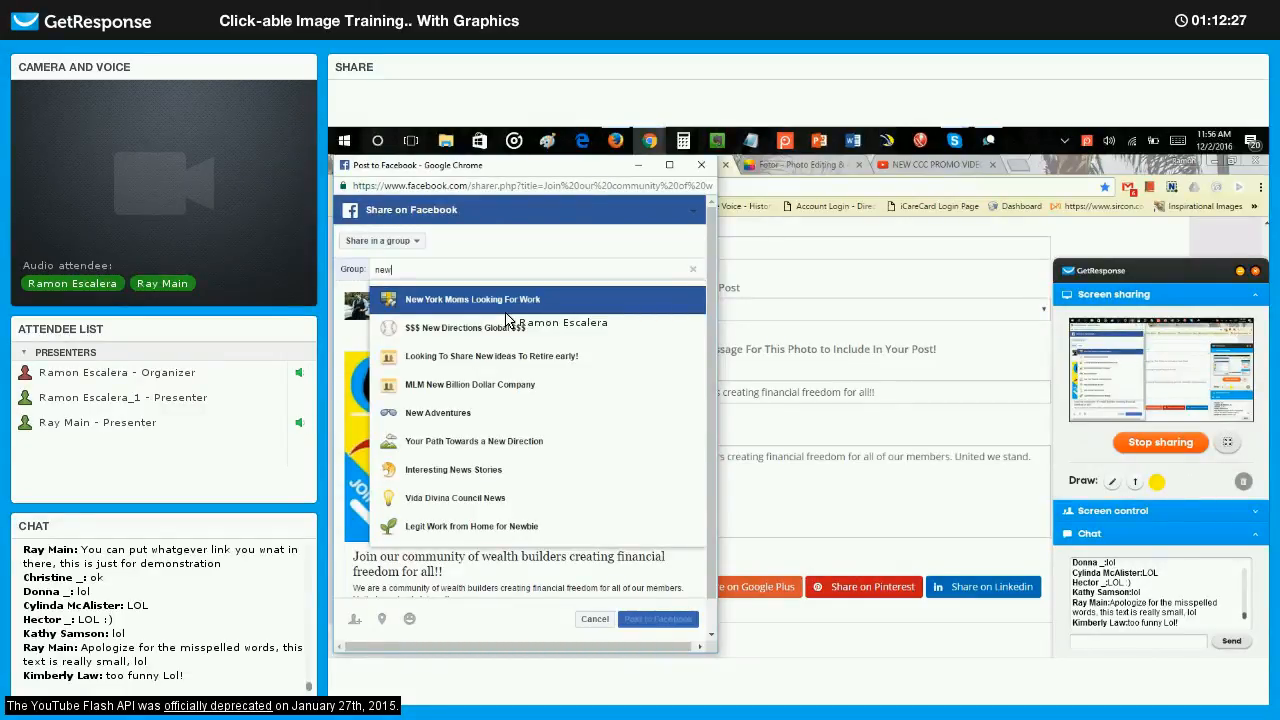
click(435, 305)
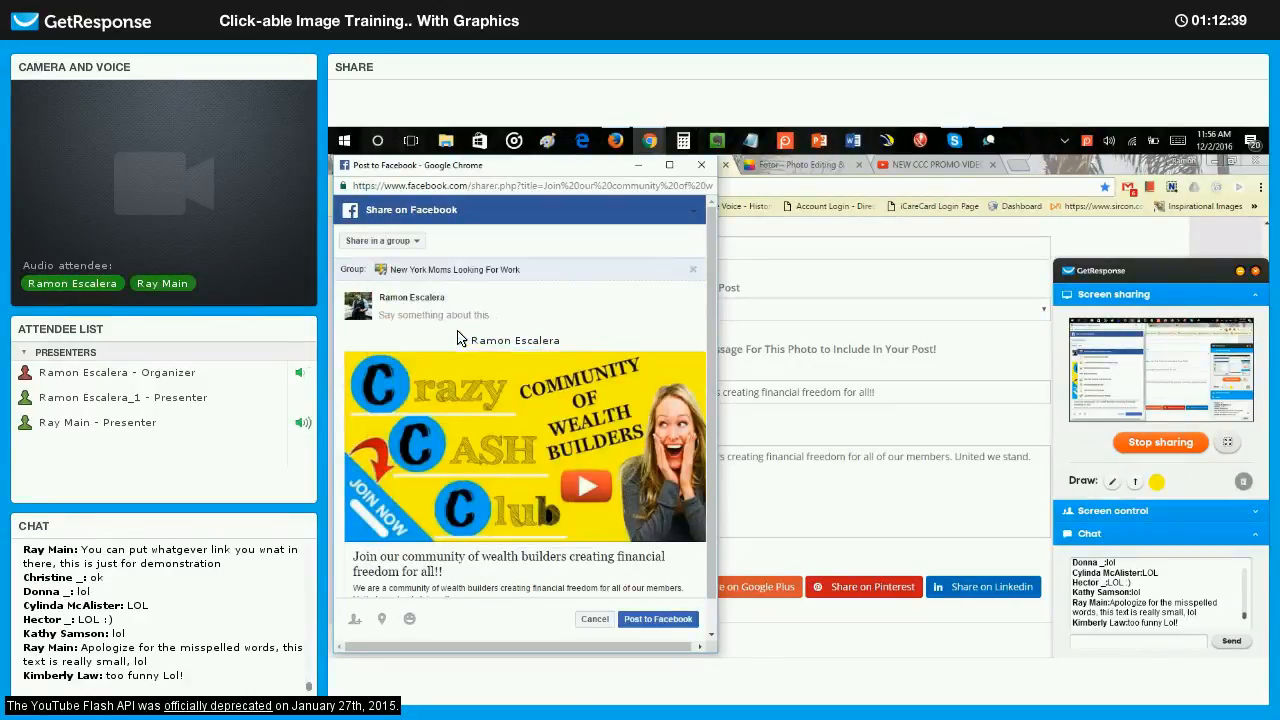
click(423, 318)
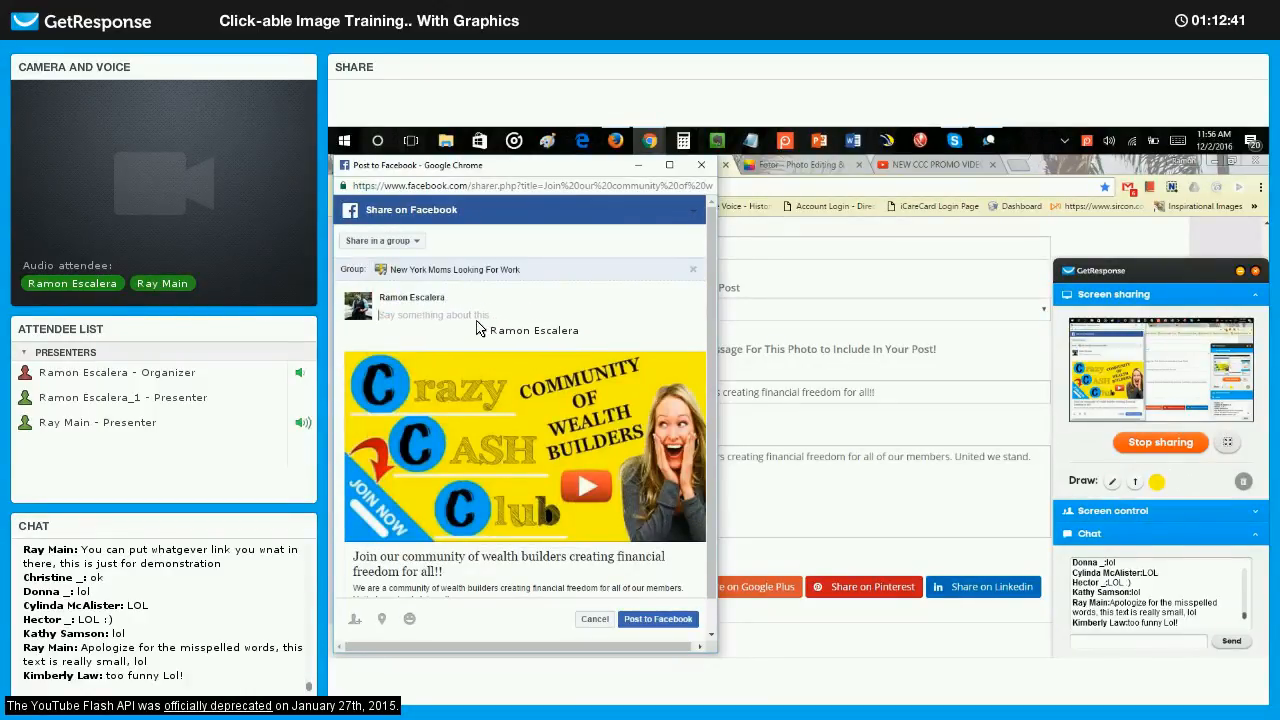
Switch to Firefox, close the Gmail inbox page there and return to the Facebook sharing window in Chrome.
click(701, 165)
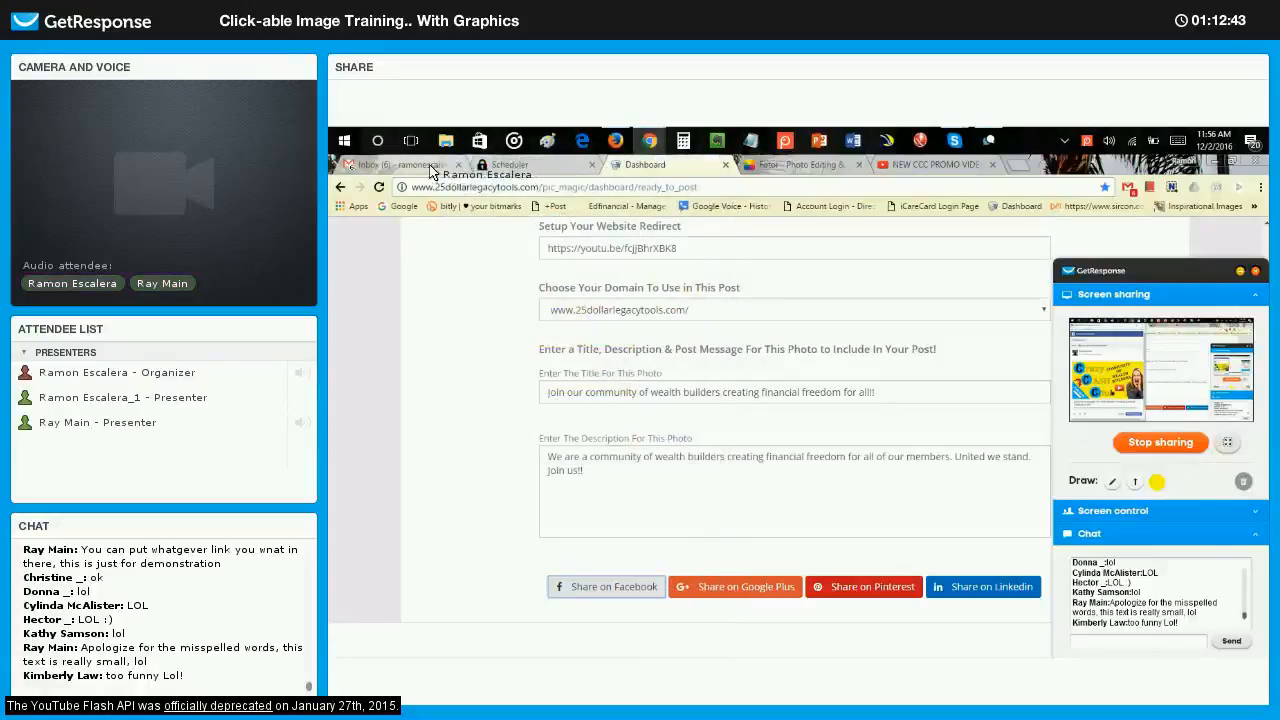
click(616, 141)
click(470, 188)
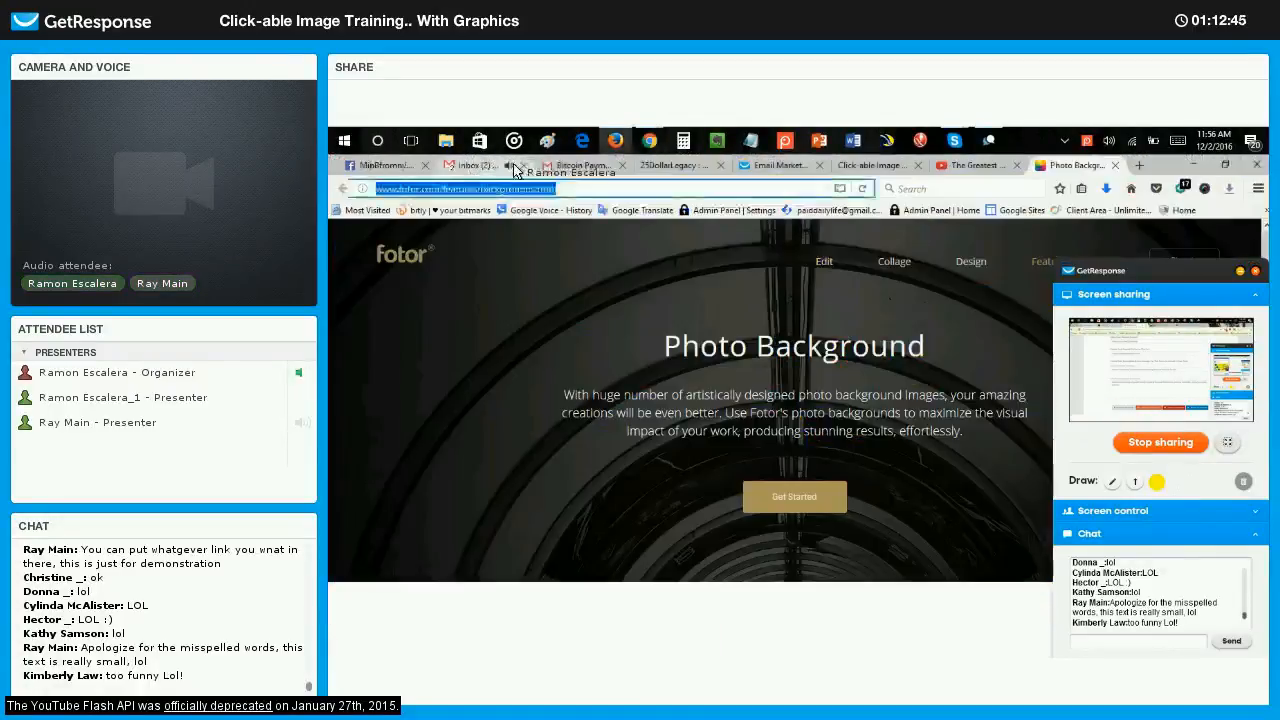
click(523, 165)
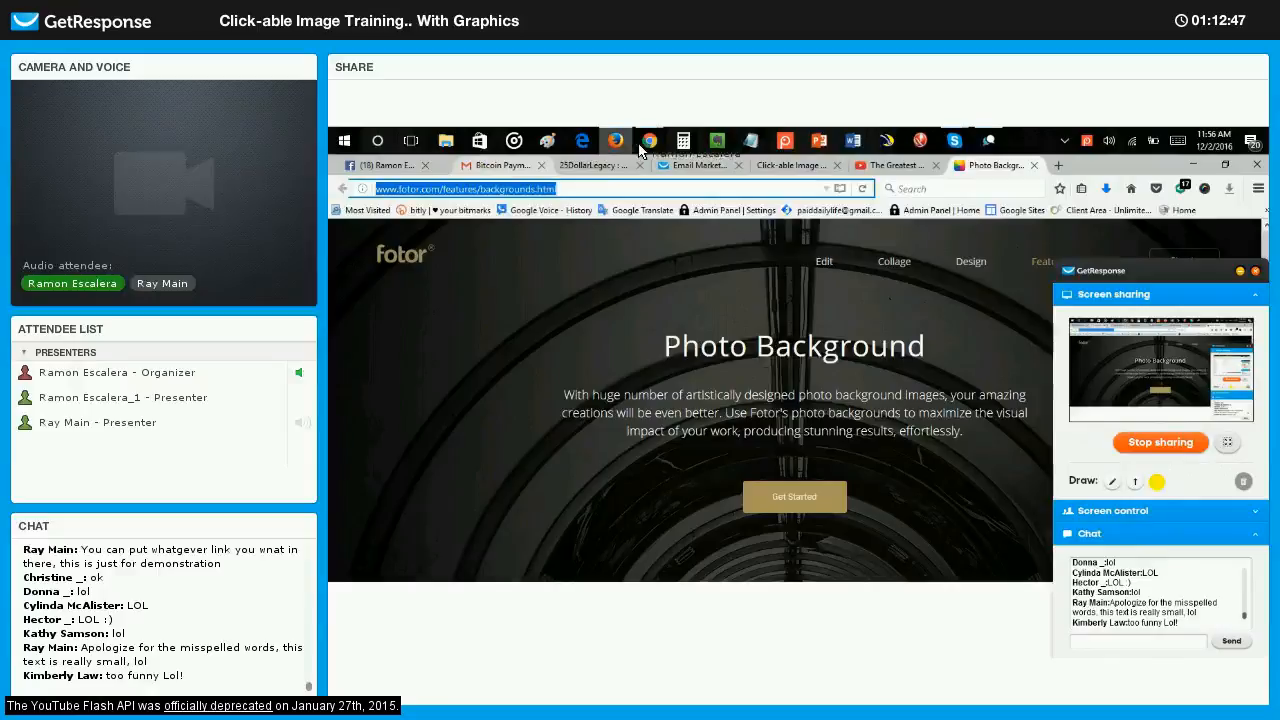
mouse_move(650, 143)
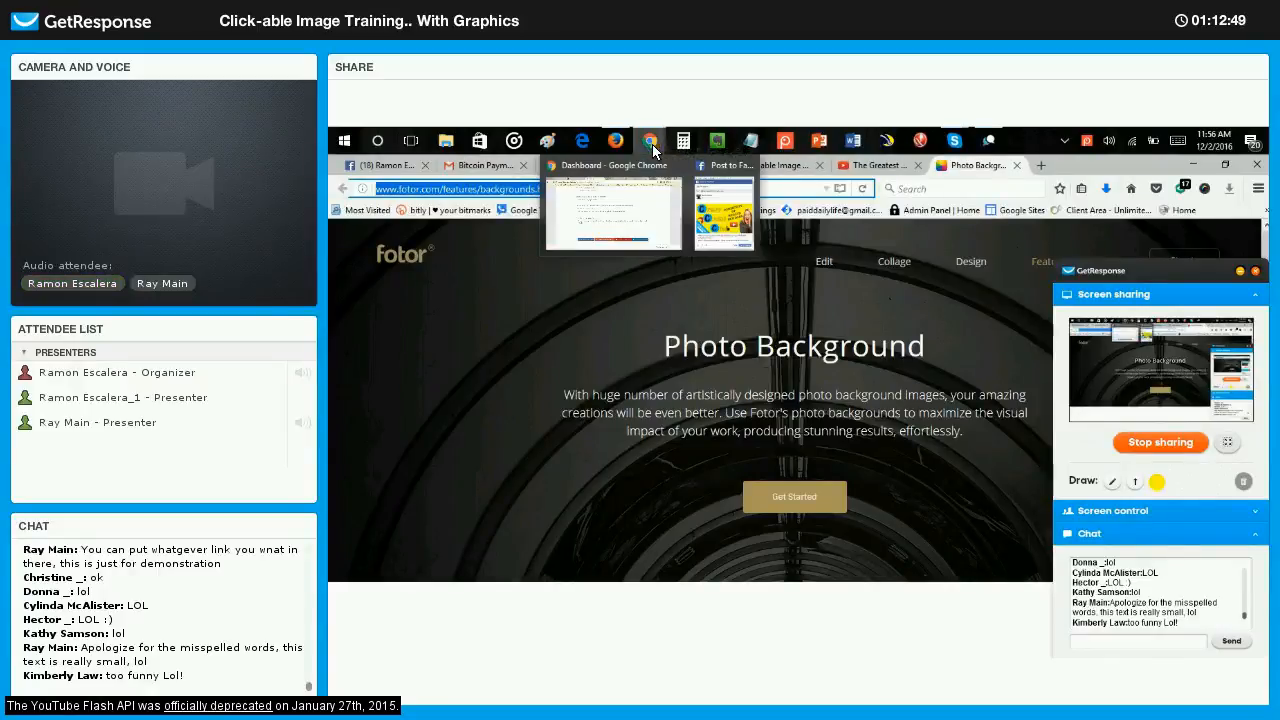
click(735, 197)
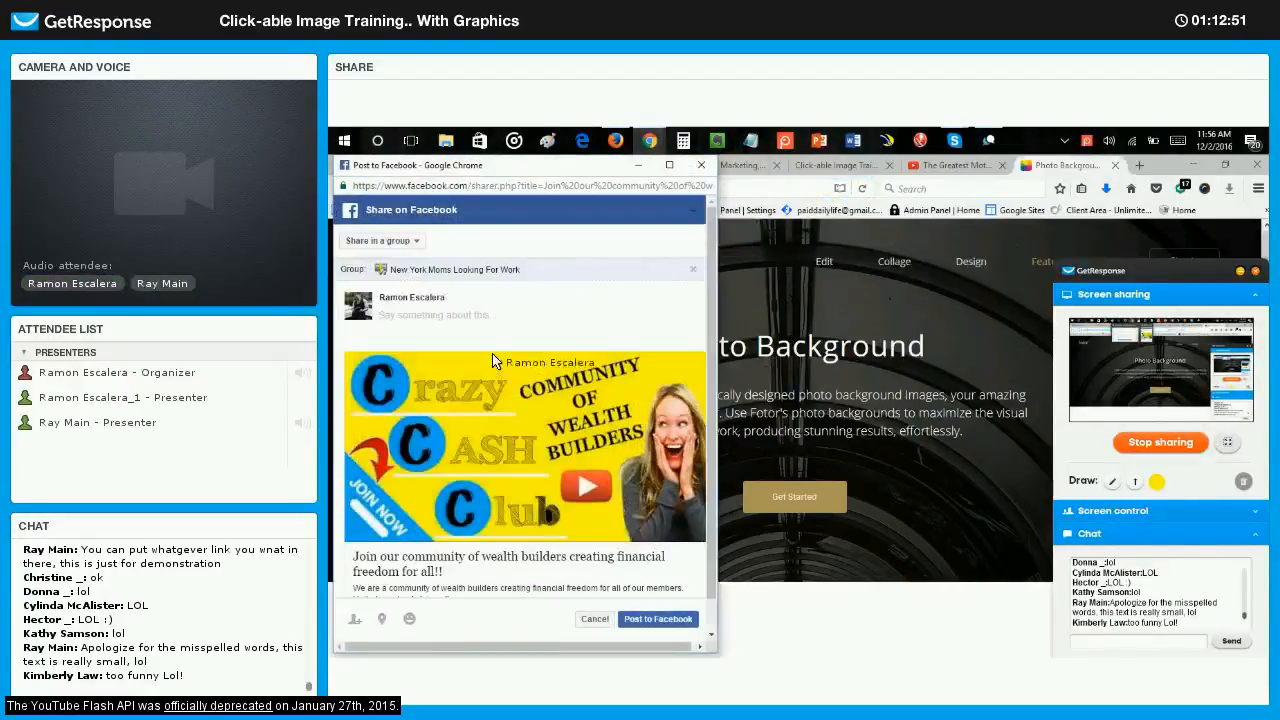
Enter the hashtags "#CCC #Crazycashclub #wealthbuilders" as the message of the Facebook group post.
click(410, 320)
text(#)
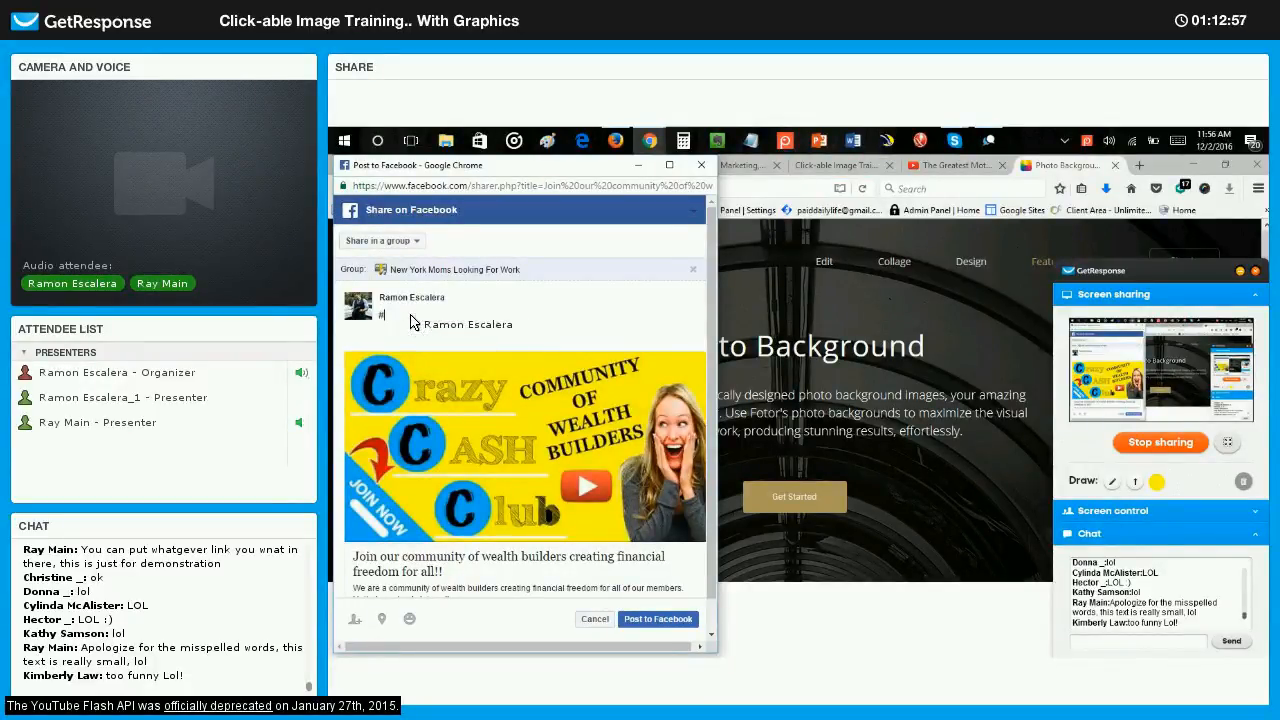
text(CCC #Crazycashclub #)
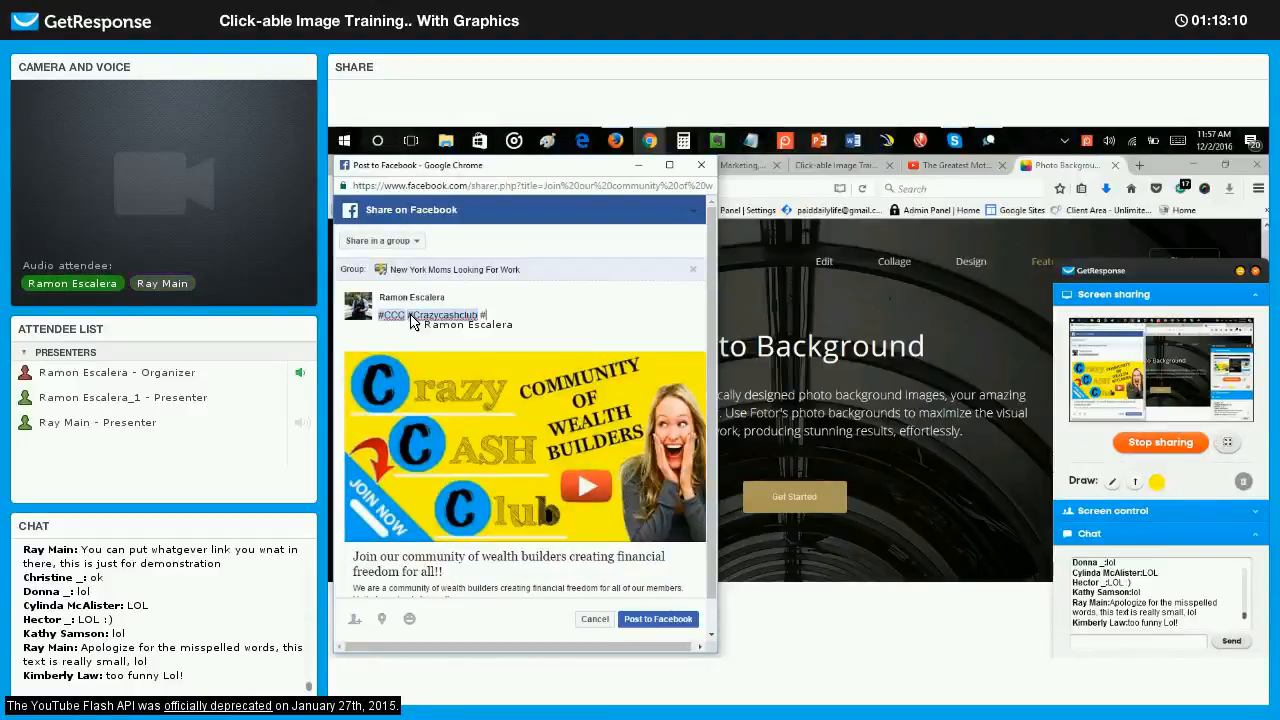
text(wealthbuild)
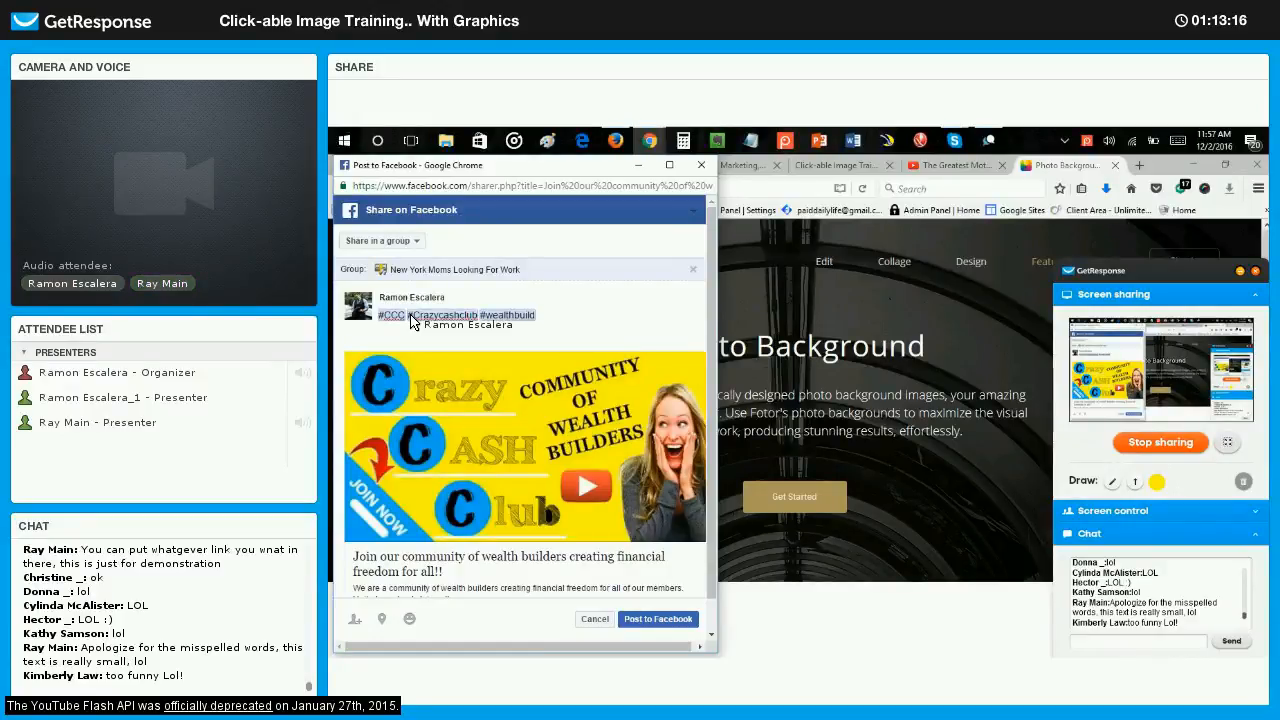
text(ers)
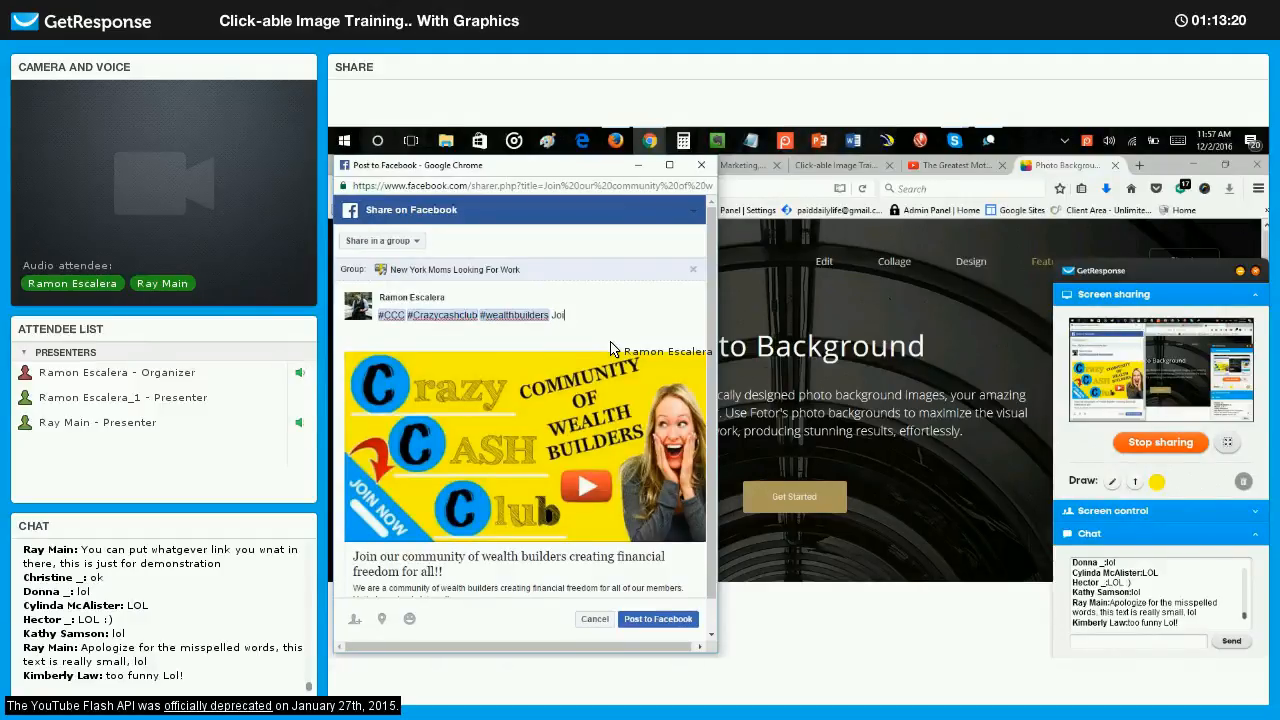
Add "Join our community to free yourself financially." after the hashtags, correct the misspelled last word and publish the post to the Facebook group.
text(Join our community to f)
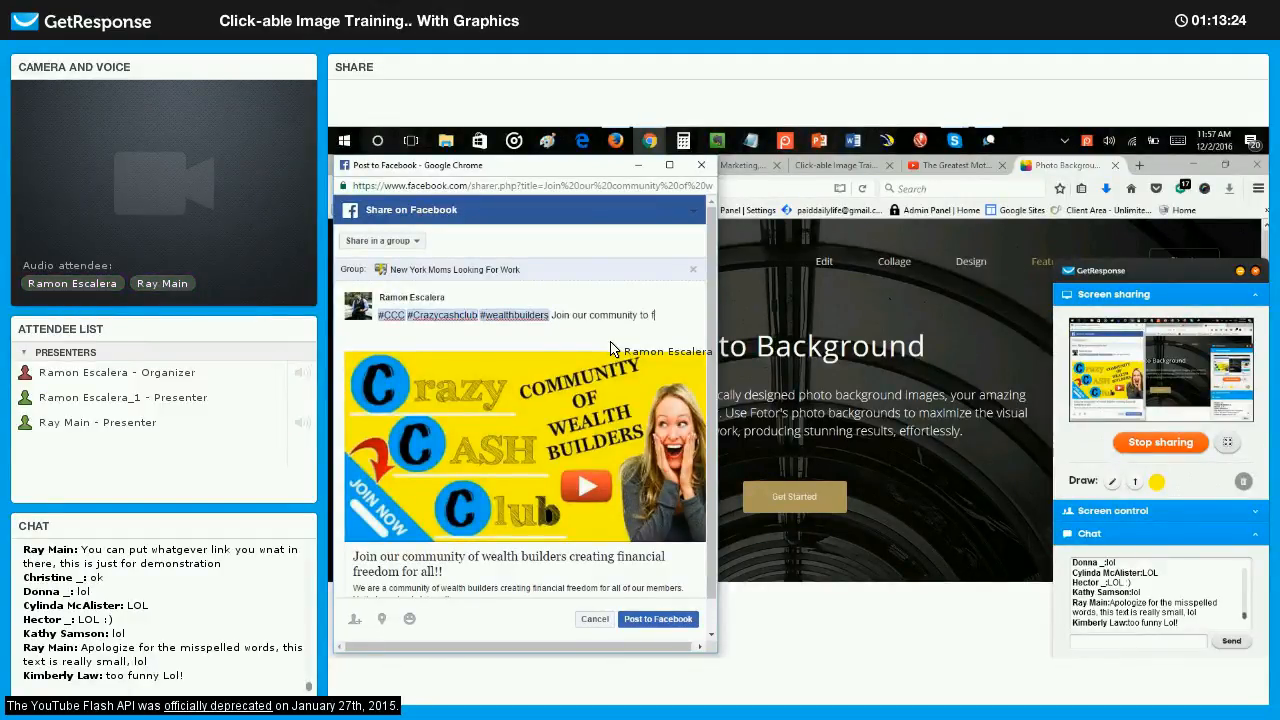
text(ree yourself f)
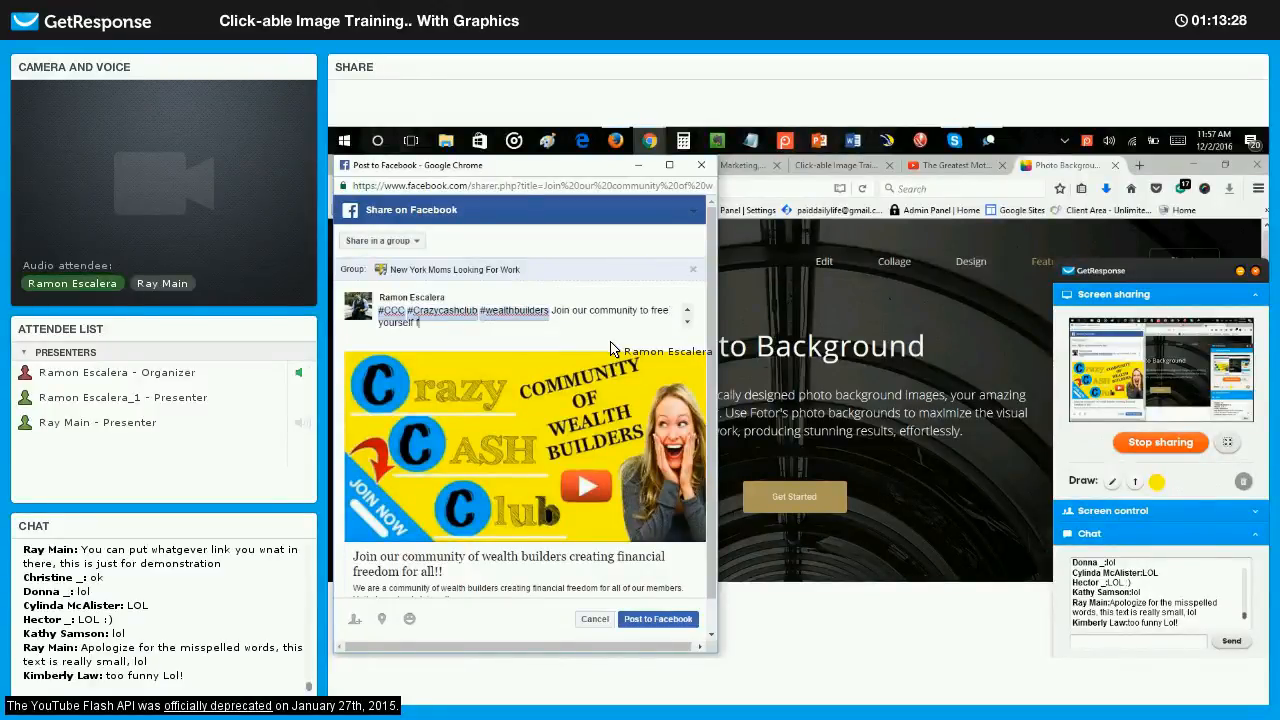
text(inanan)
text(cially)
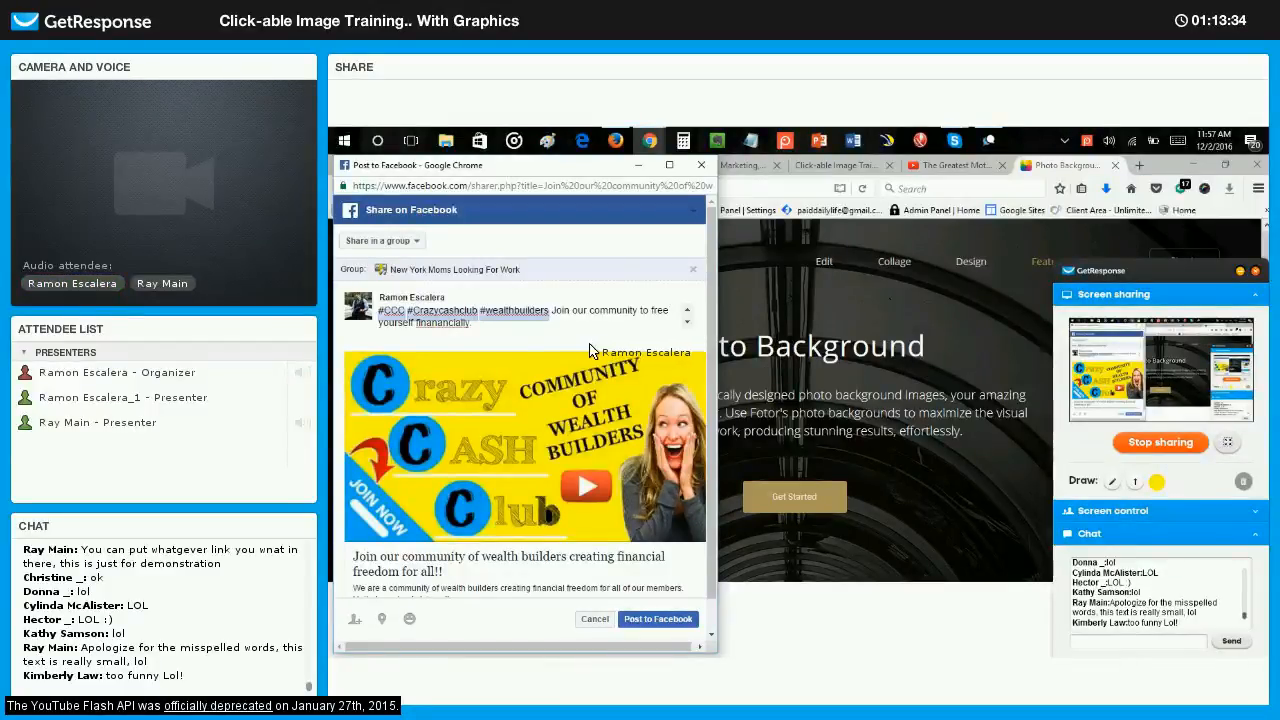
right_click(453, 328)
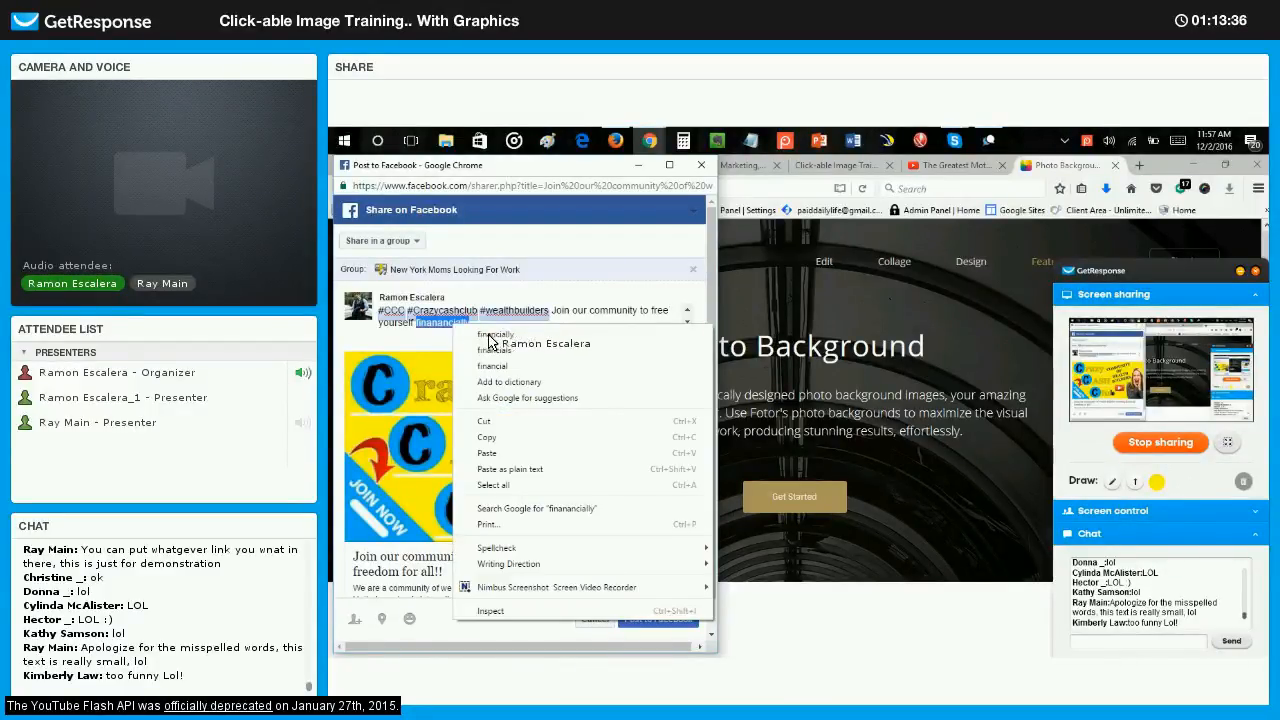
click(490, 337)
click(484, 330)
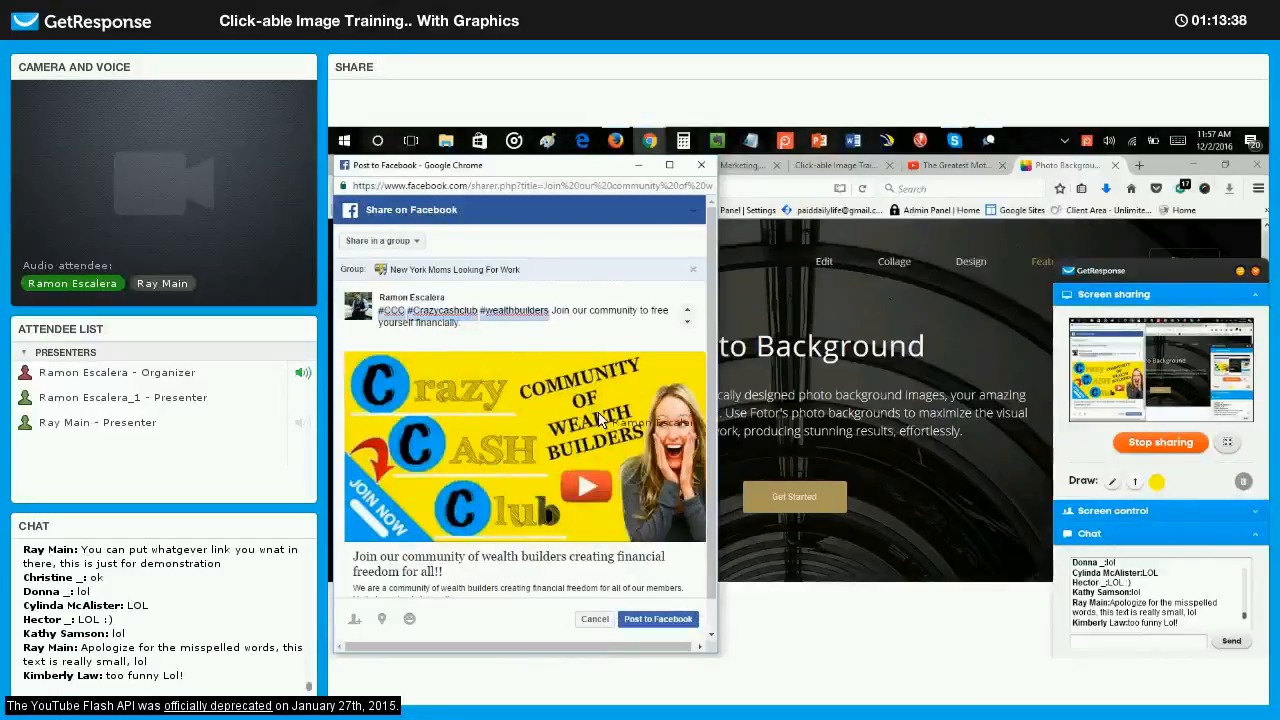
click(657, 619)
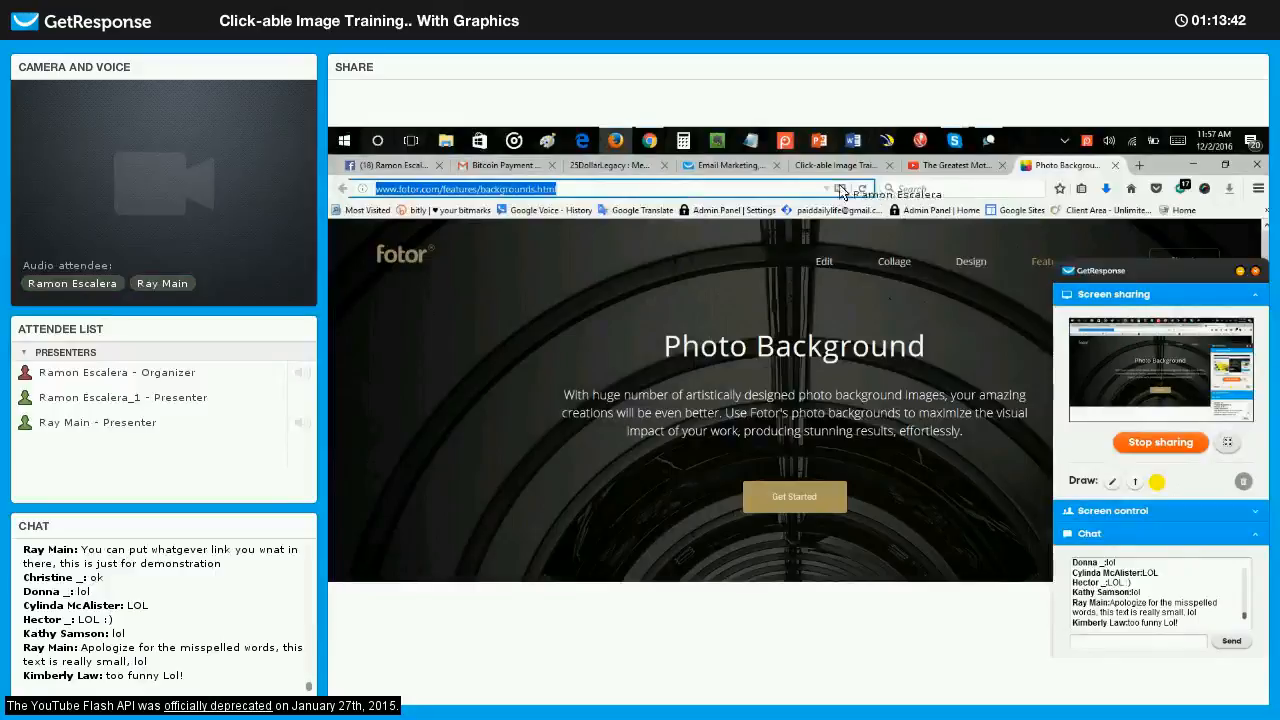
Switch to Chrome, reload the Gmail inbox and check the Google notifications, keeping the GetResponse panel out of the way.
click(650, 142)
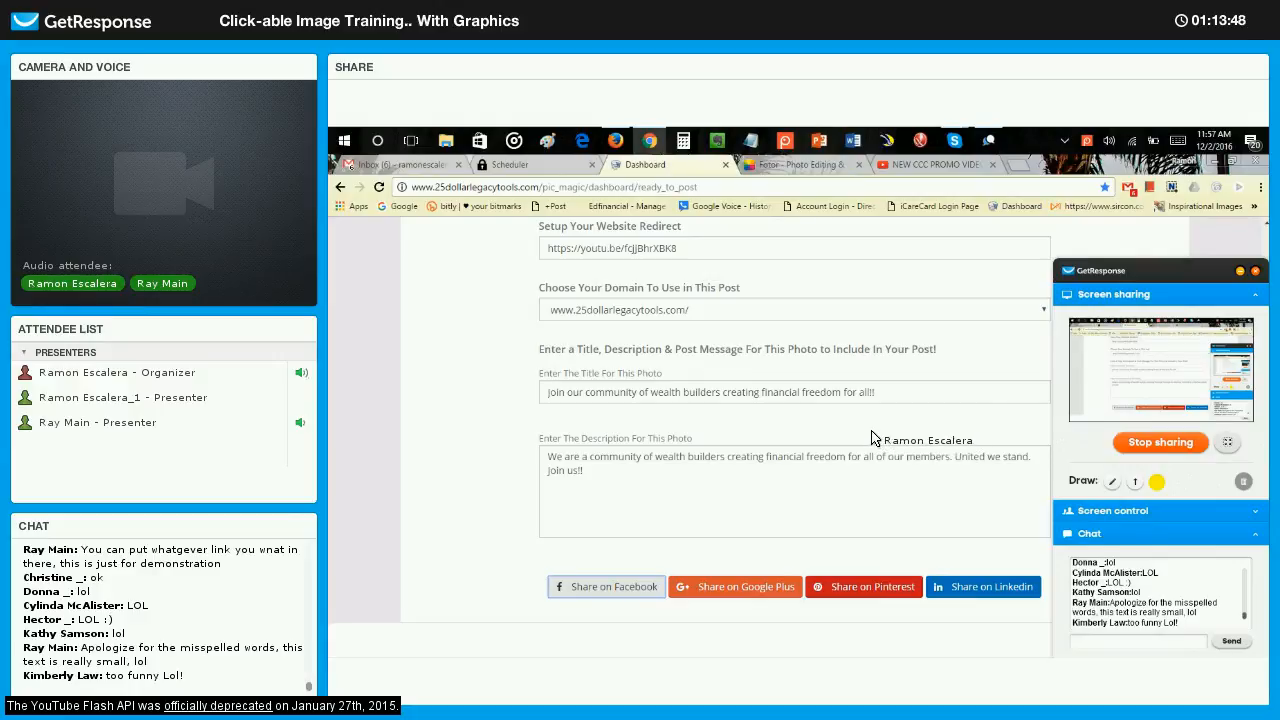
scroll(870, 437, up, 9)
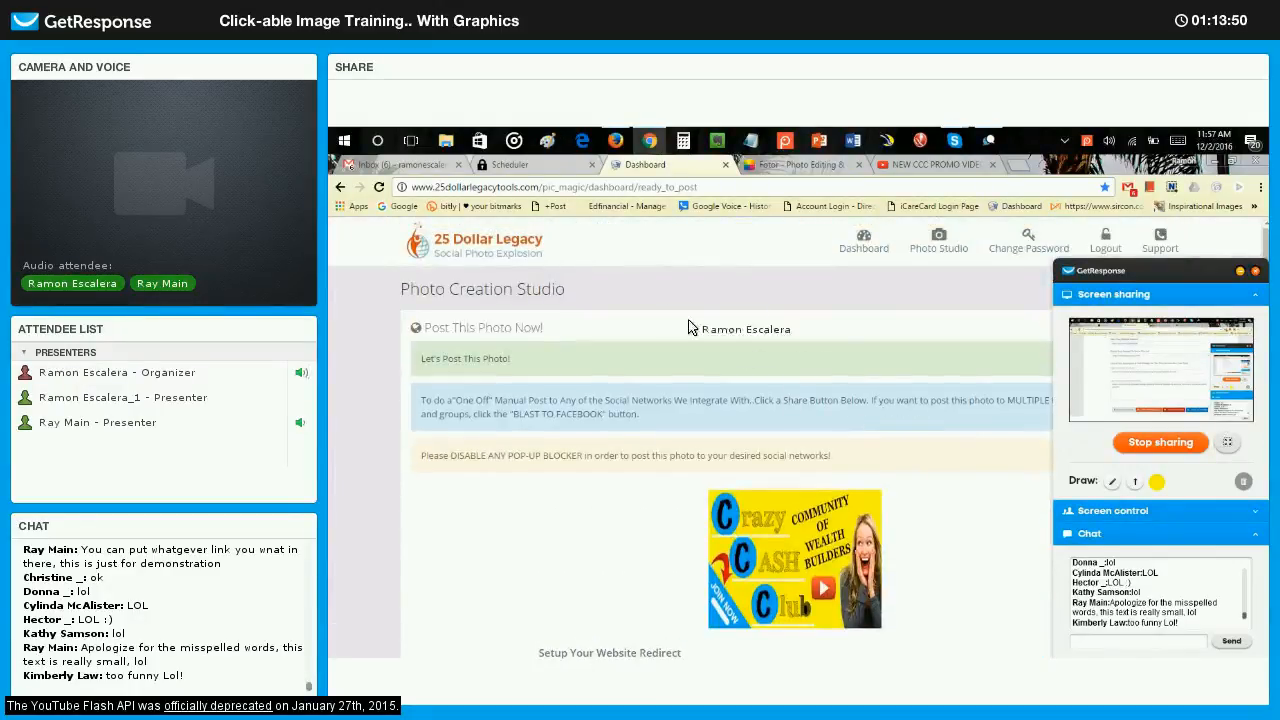
click(415, 164)
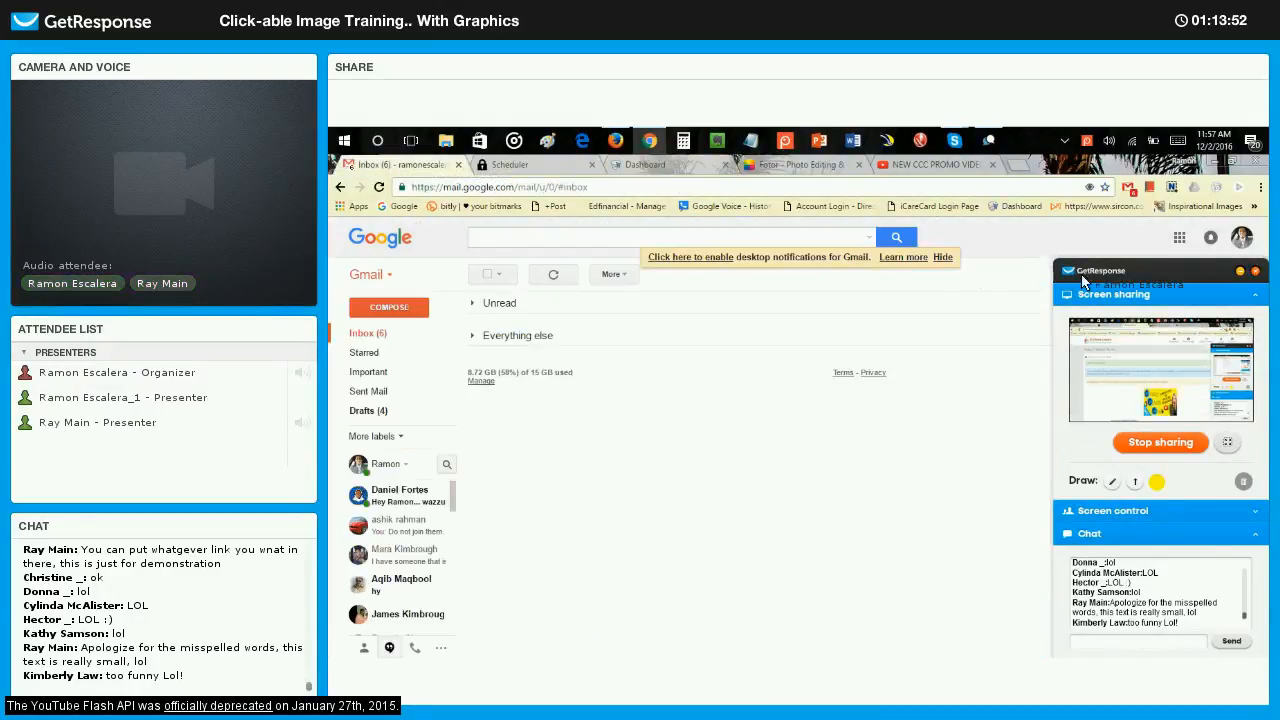
drag(1210, 270, 855, 303)
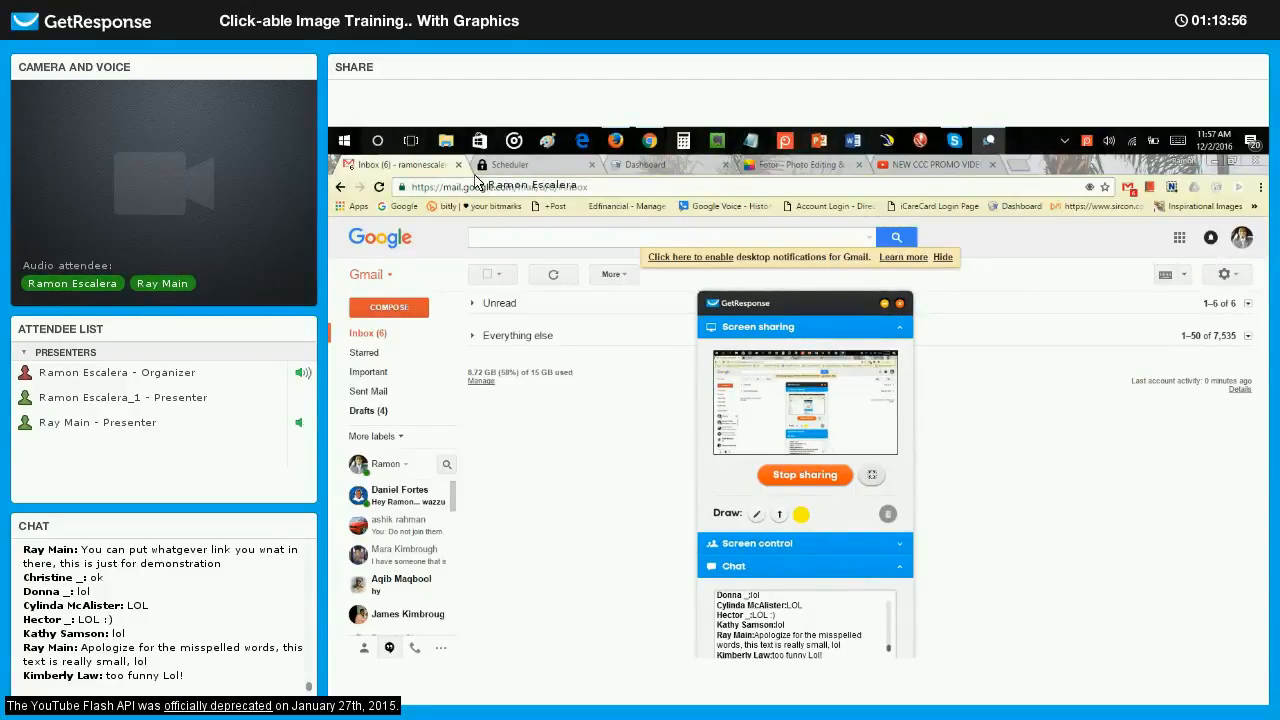
click(379, 187)
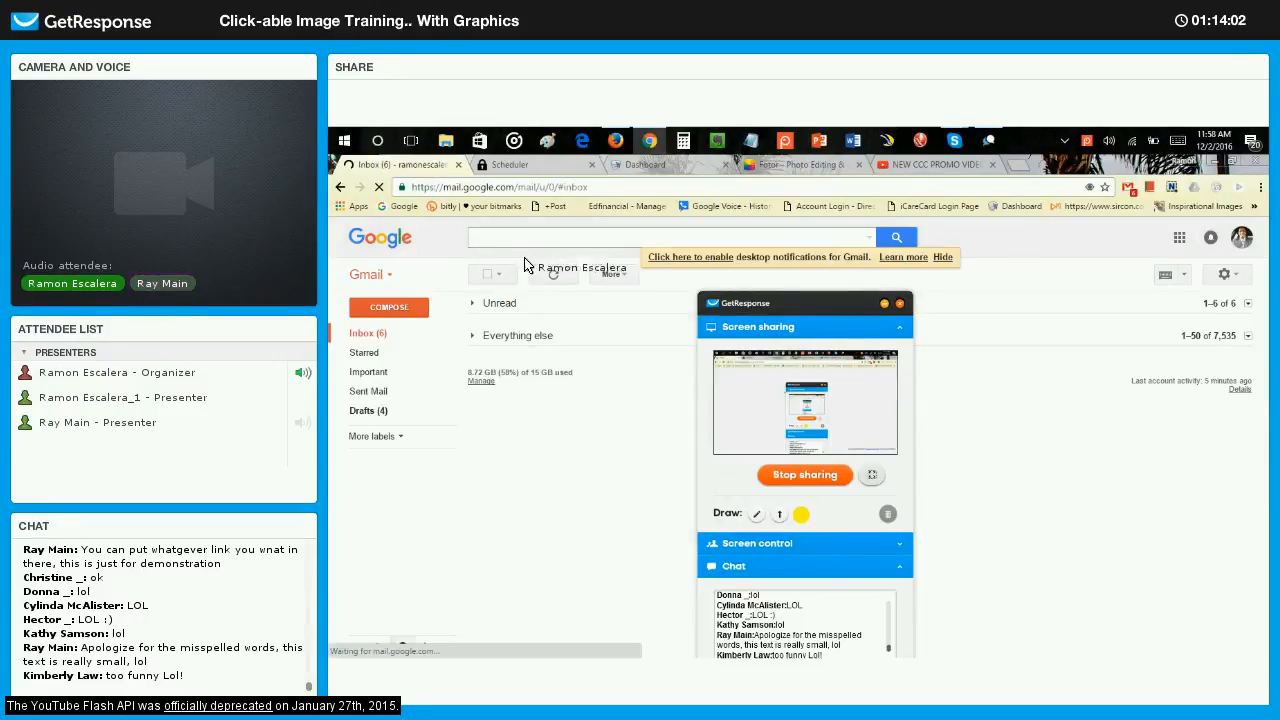
drag(787, 308, 780, 269)
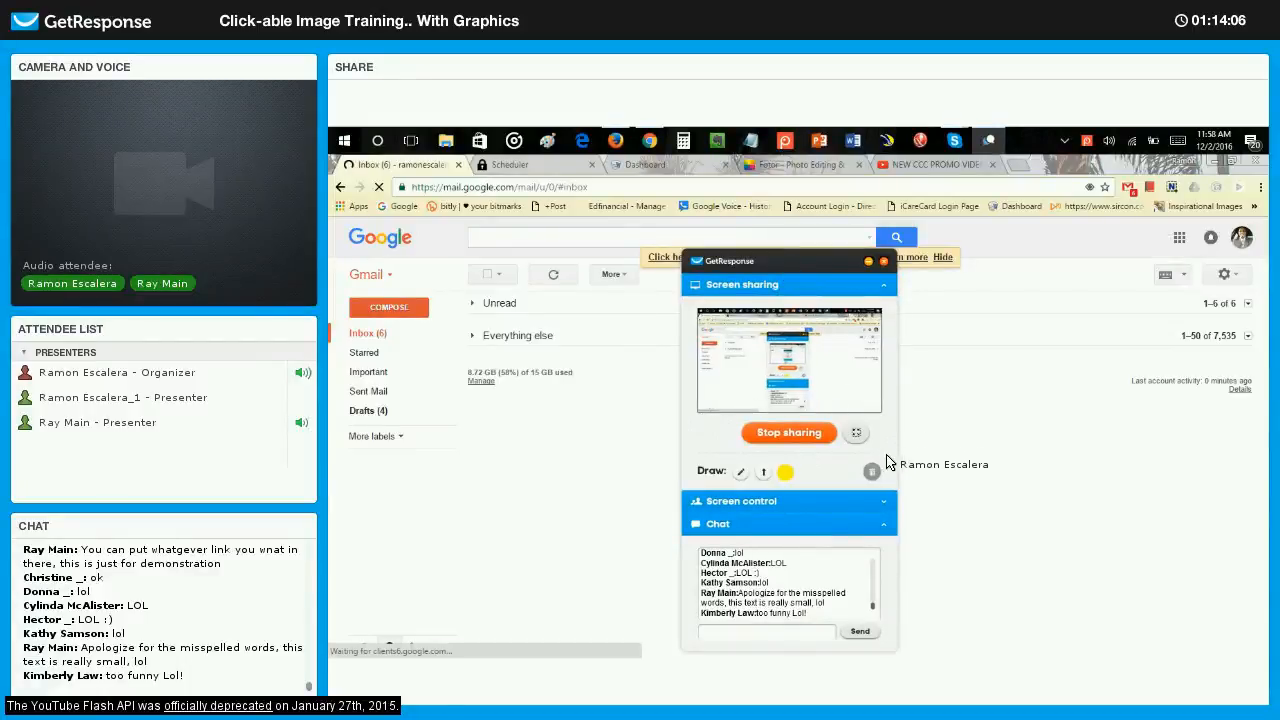
drag(739, 265, 865, 249)
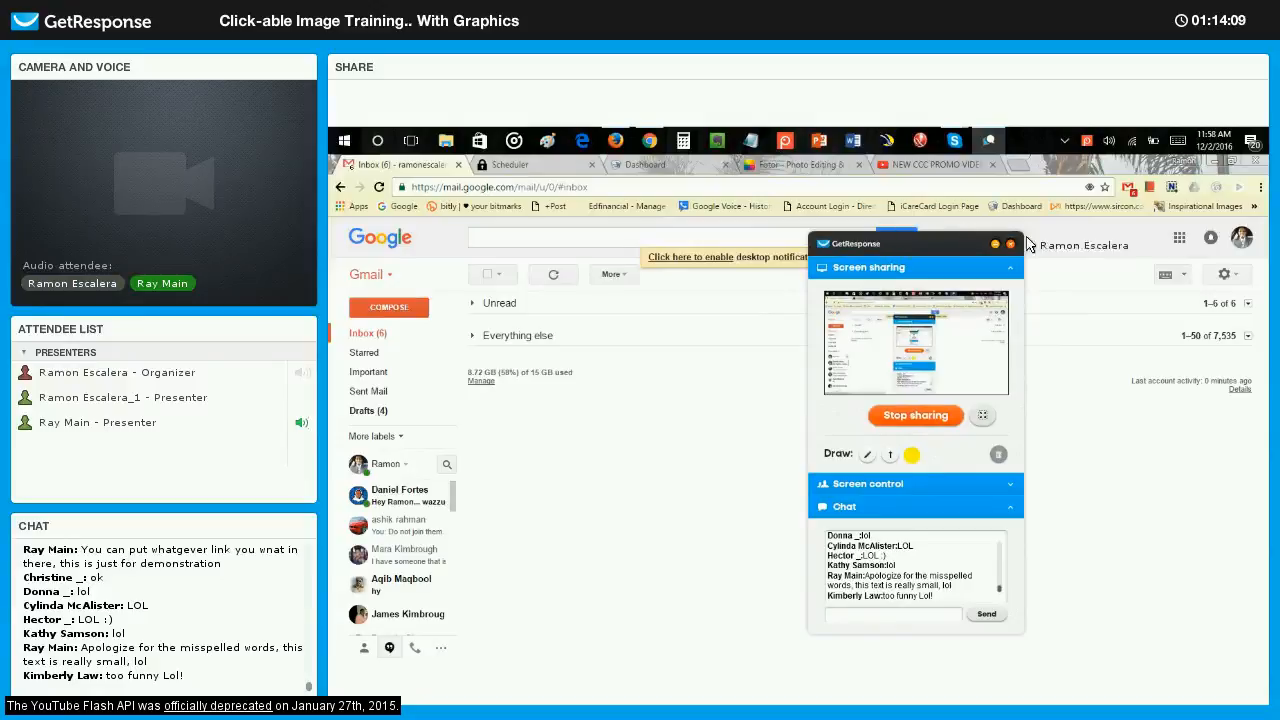
click(1212, 240)
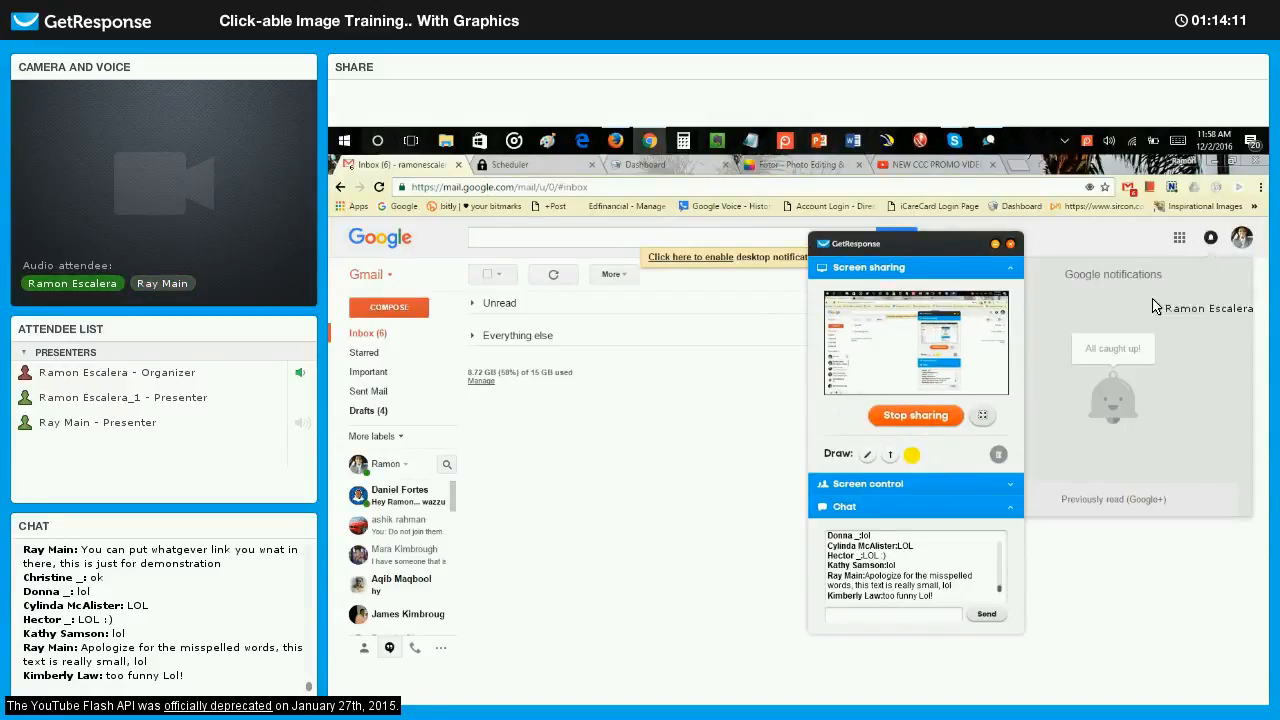
click(1184, 240)
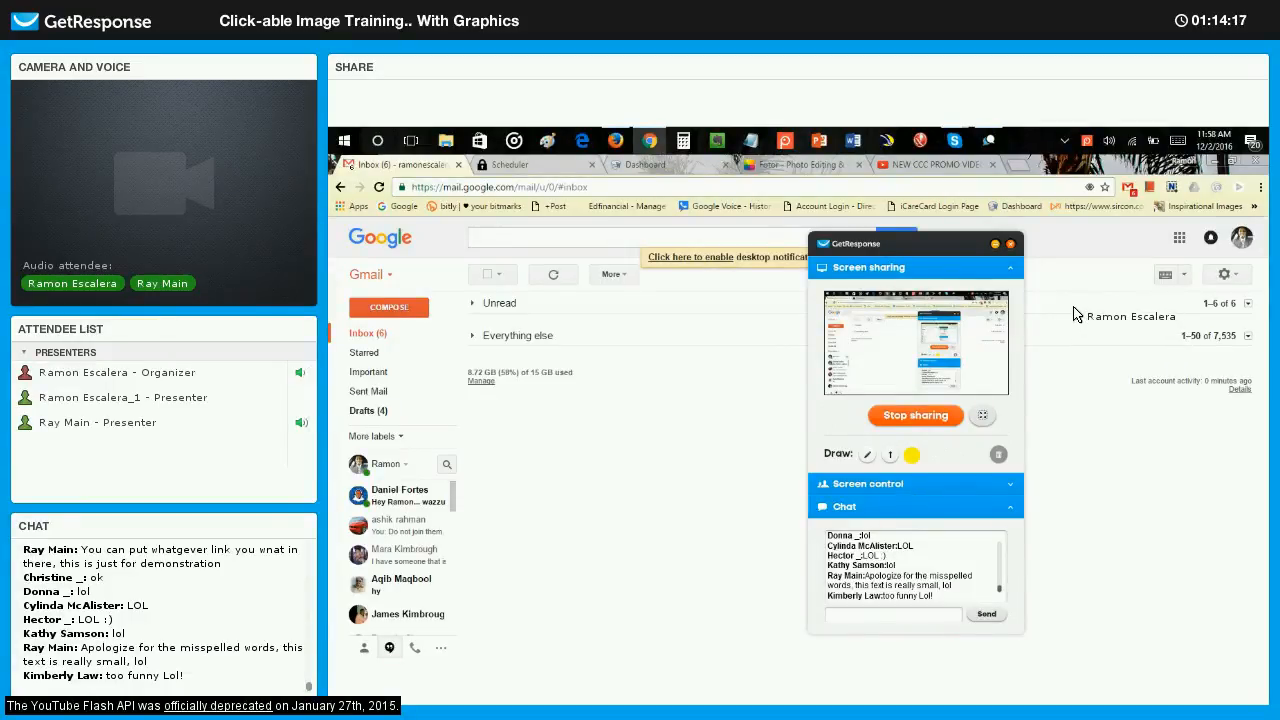
drag(933, 251, 1051, 236)
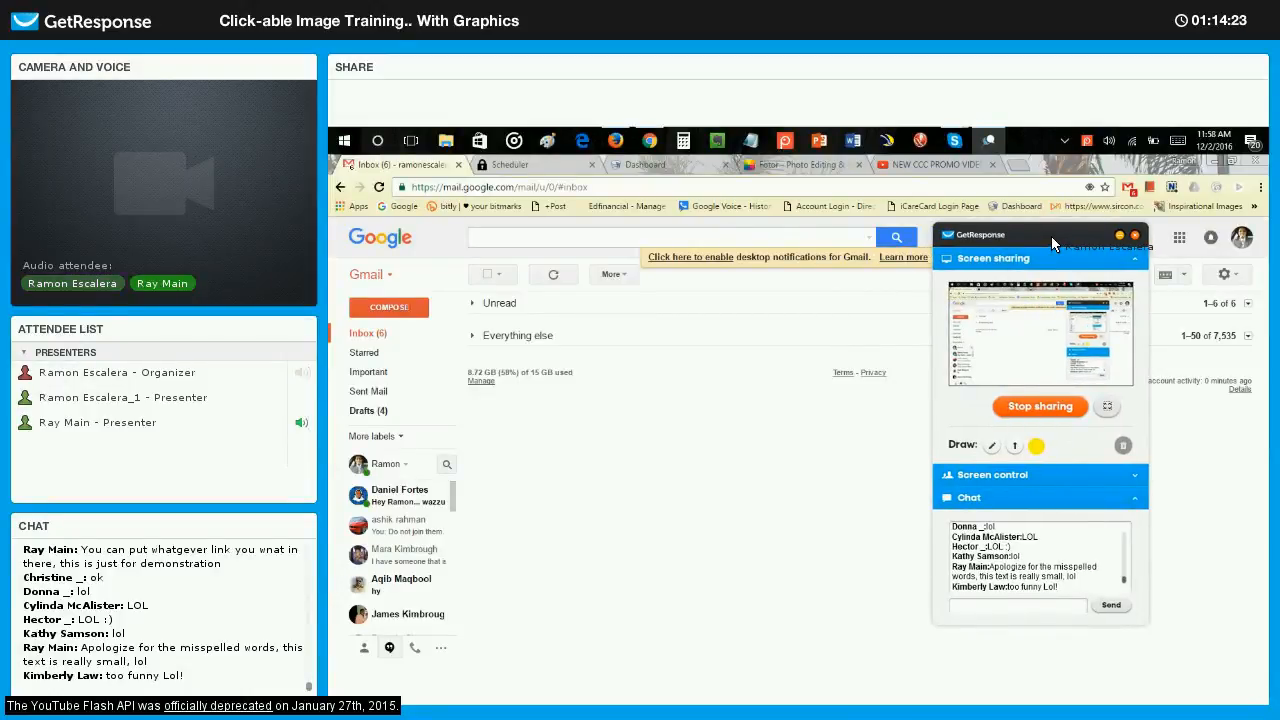
drag(1051, 236, 1048, 238)
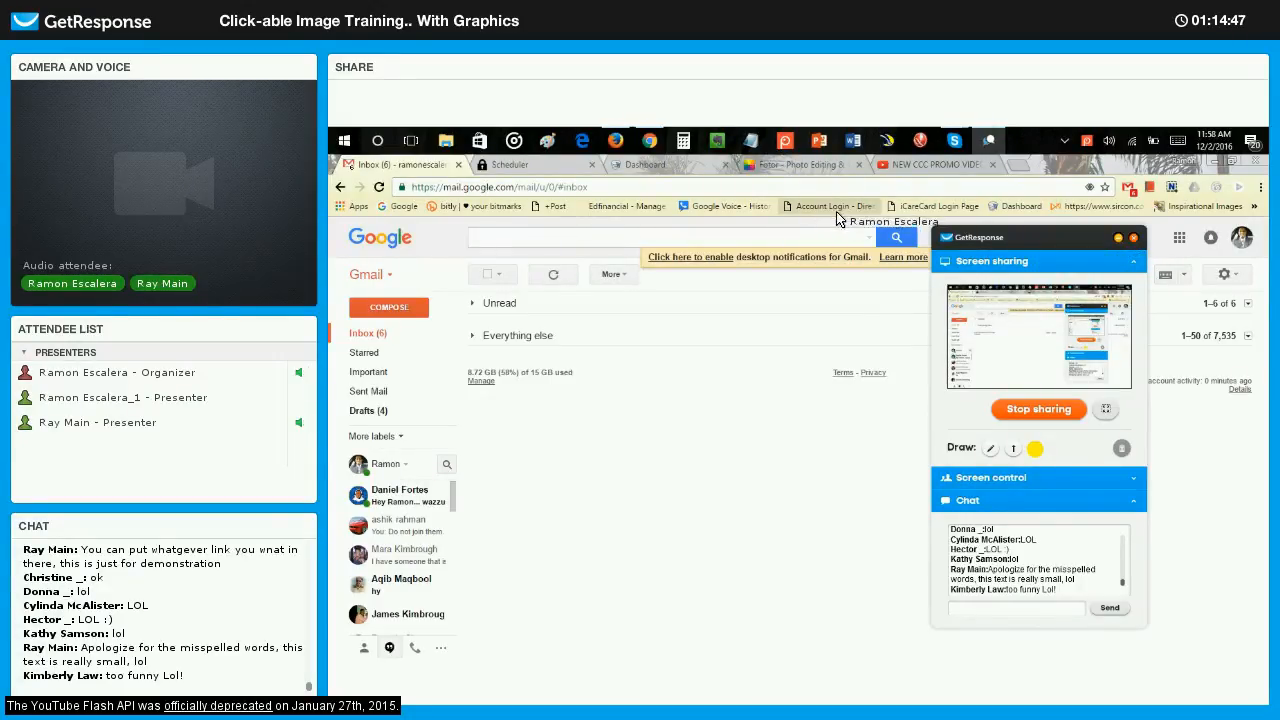
Review the photo post's redirect, domain, title and description, and examine the NEW CCC PROMO VIDEO page on YouTube.
click(690, 165)
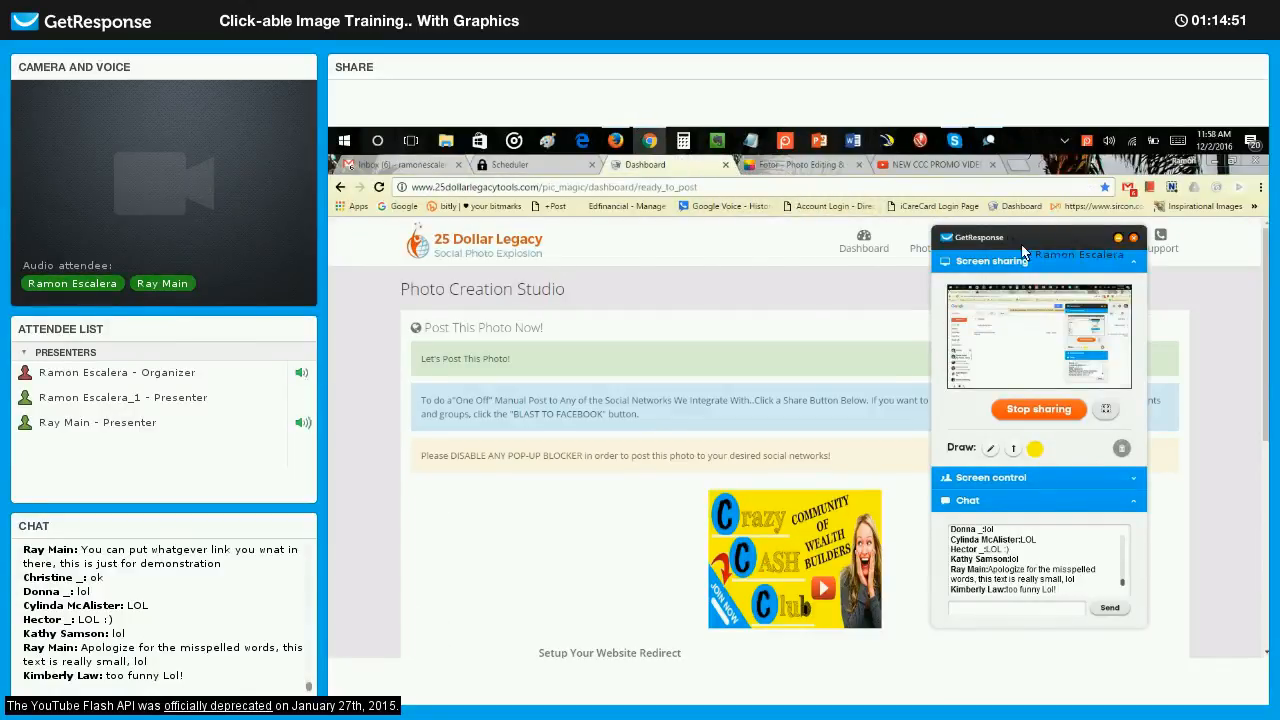
drag(1022, 250, 1043, 269)
scroll(818, 300, down, 4)
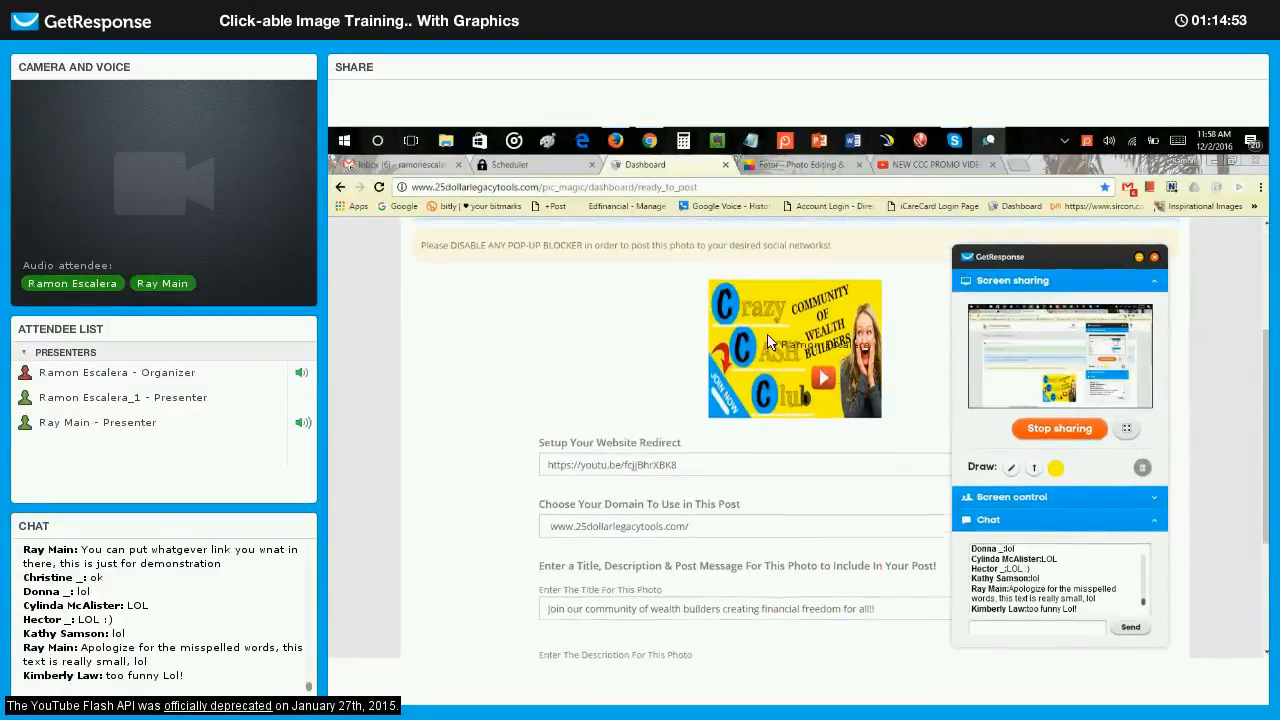
scroll(600, 290, down, 4)
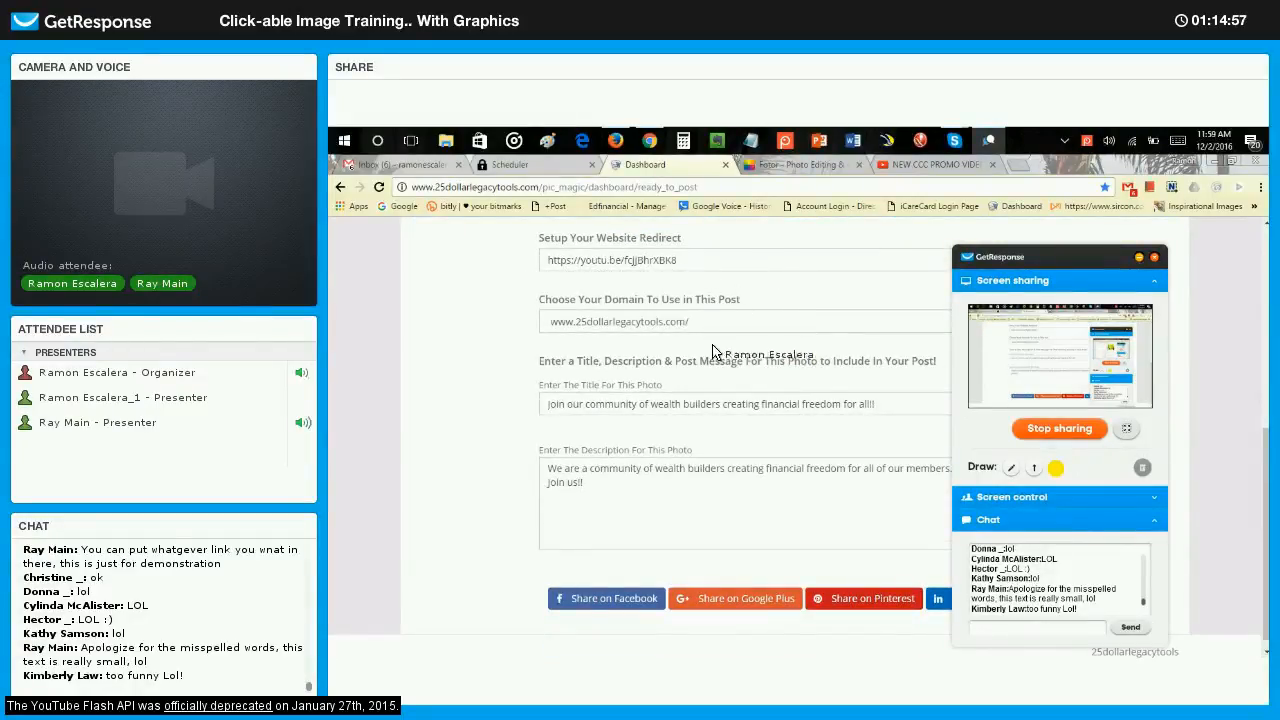
scroll(708, 360, down, 1)
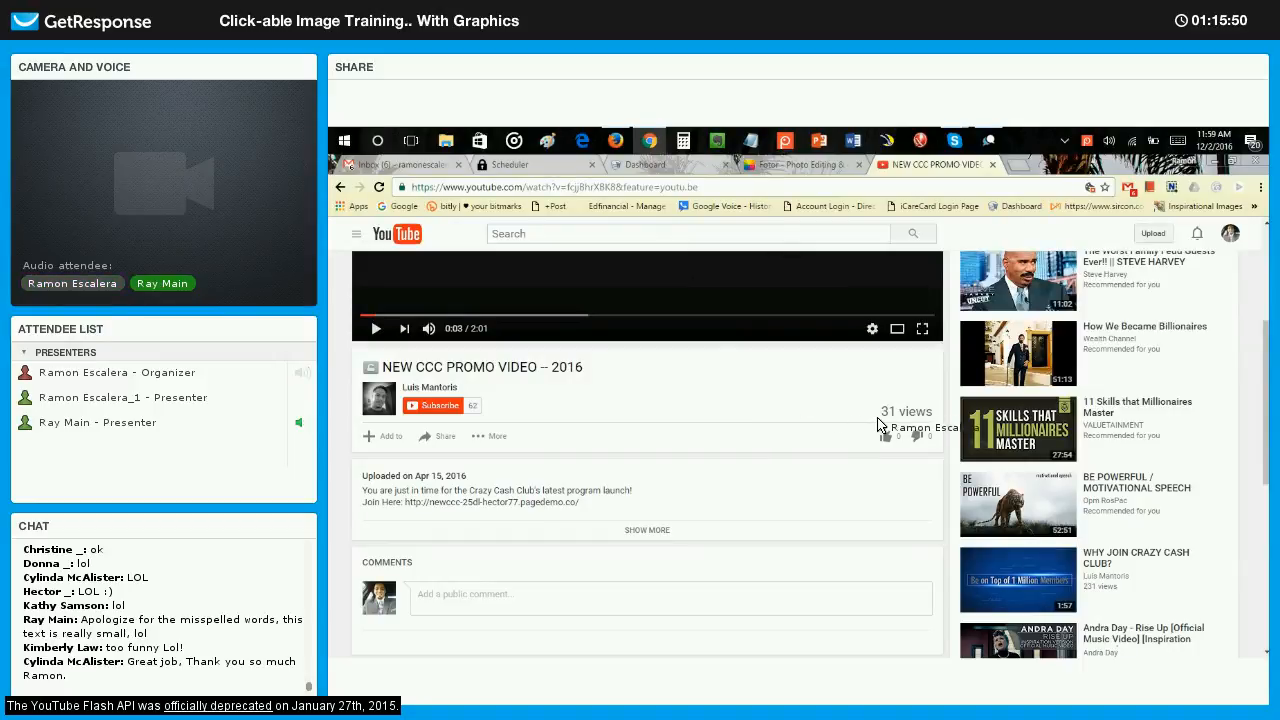
scroll(760, 290, up, 3)
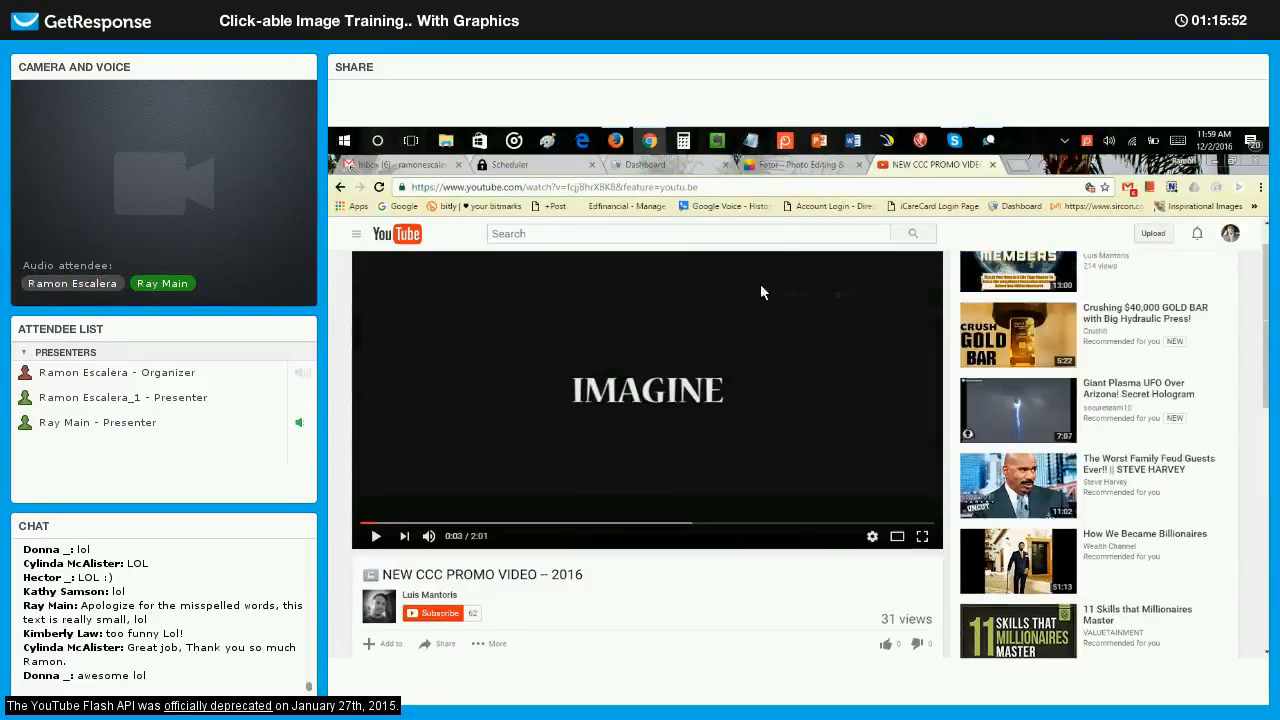
Open the My Photos list in the Photo Studio and examine the Crazy CASH Club photo's click stats.
click(780, 166)
click(665, 166)
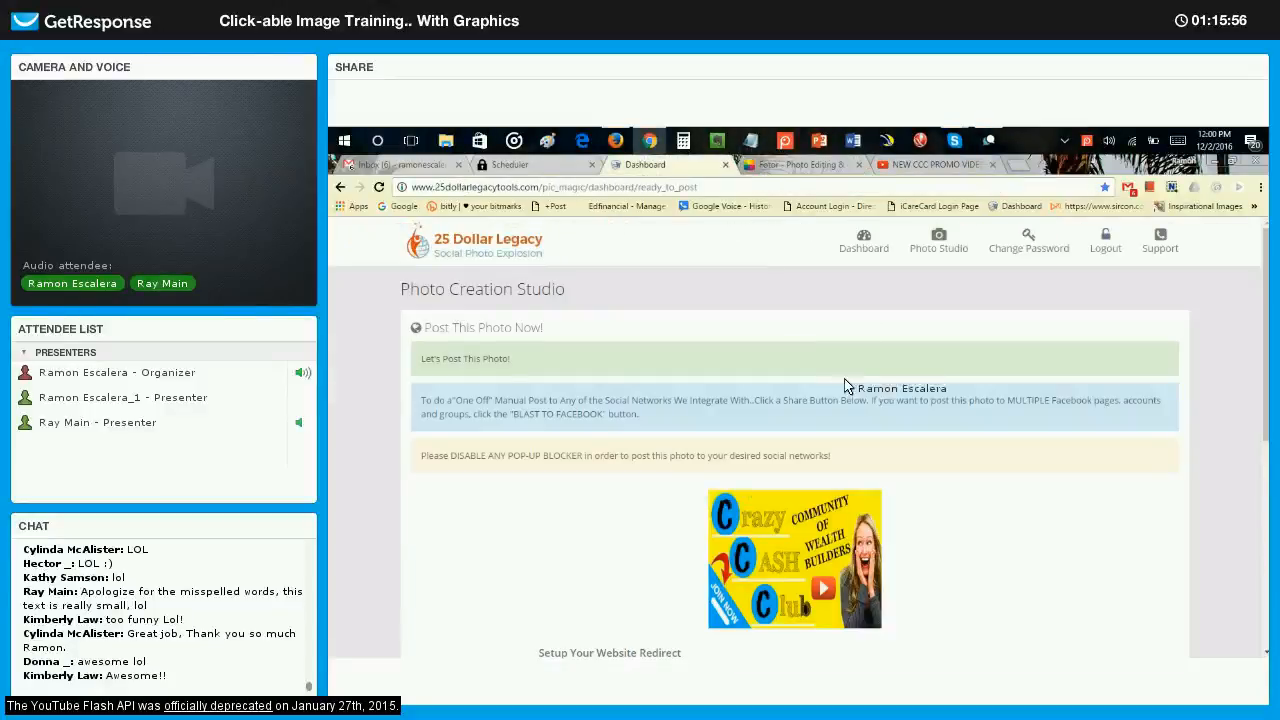
scroll(903, 347, down, 1)
scroll(903, 347, up, 1)
click(938, 249)
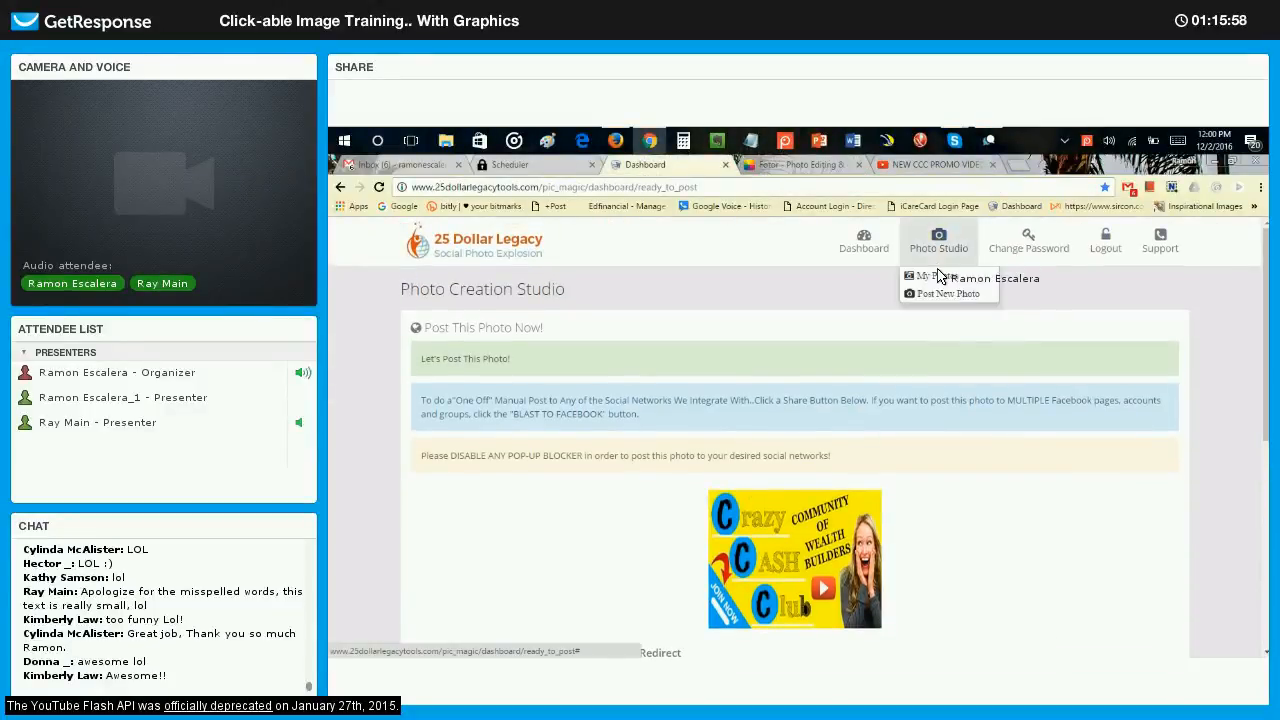
click(937, 275)
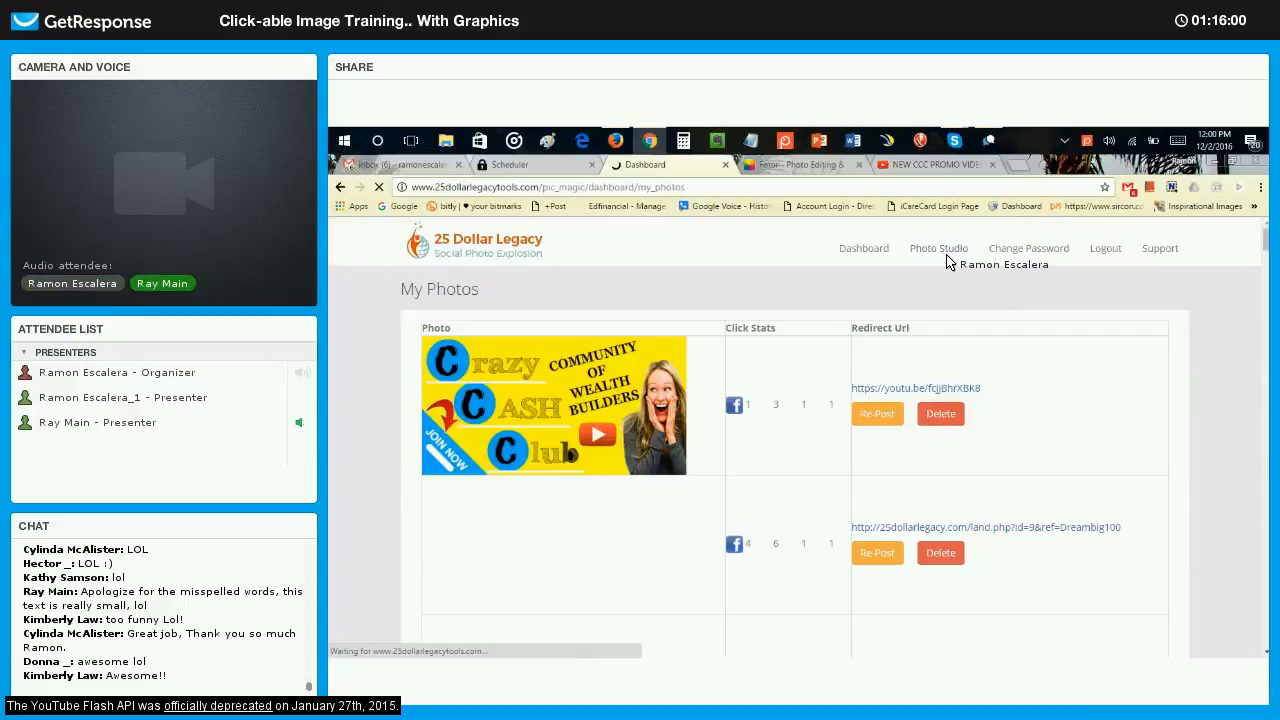
scroll(900, 345, down, 1)
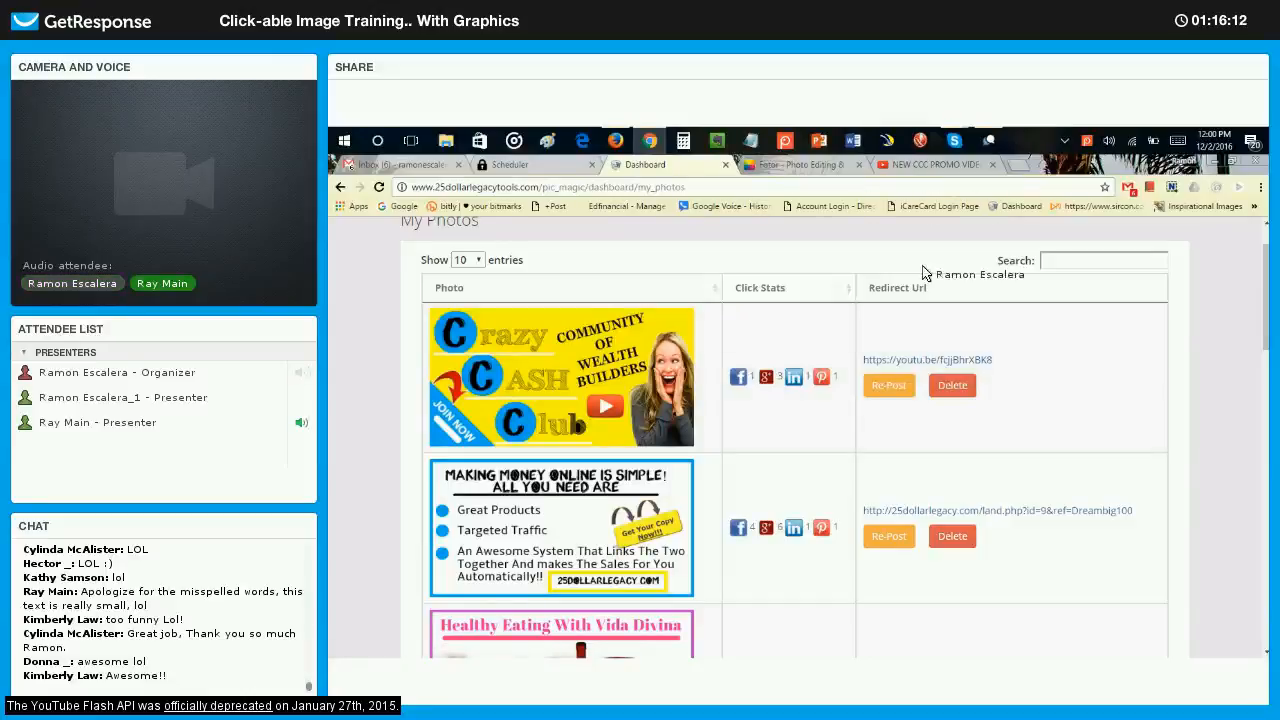
Check the promo video's YouTube page again and compare it with the Crazy CASH Club photo's redirect URL in My Photos.
click(935, 164)
scroll(887, 446, down, 3)
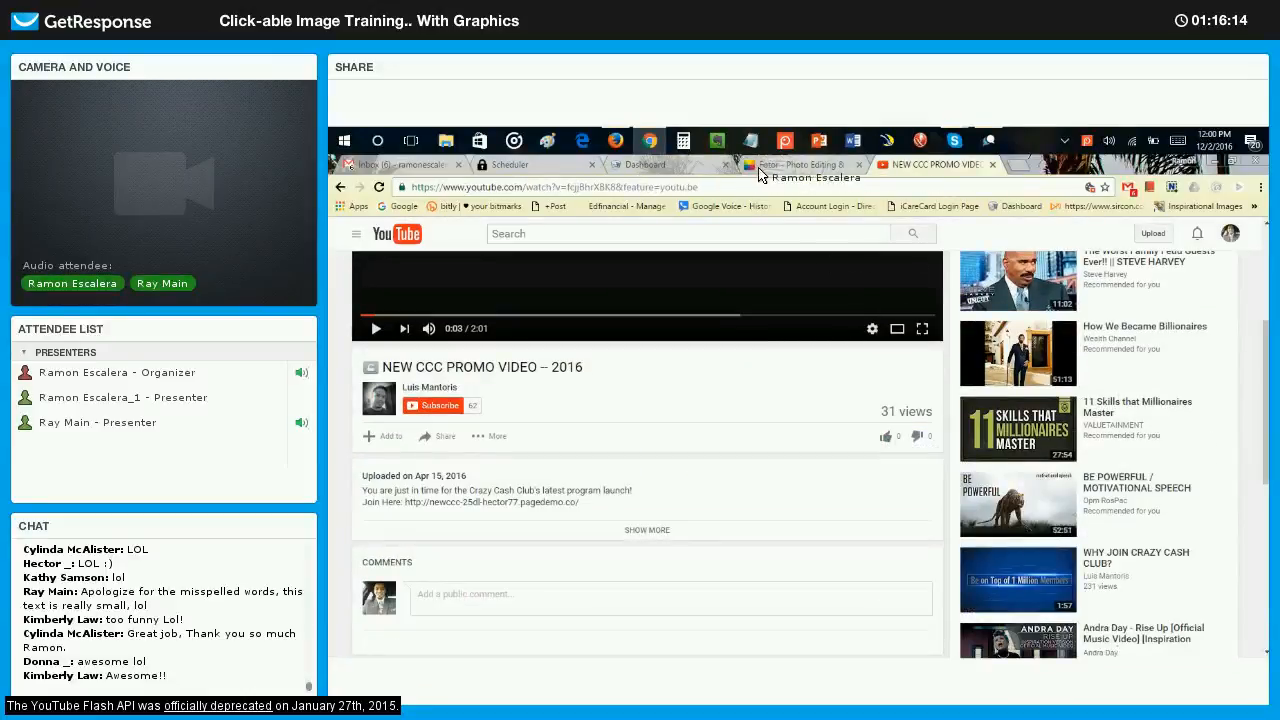
scroll(778, 285, up, 3)
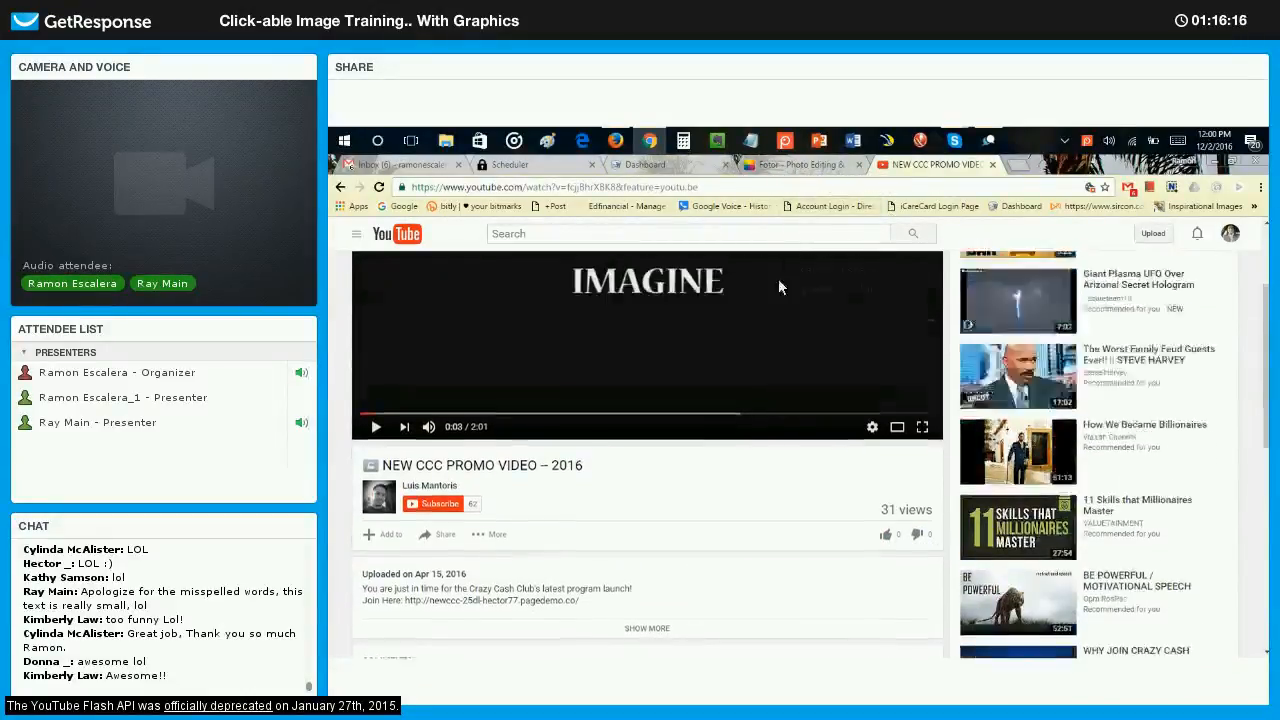
click(648, 165)
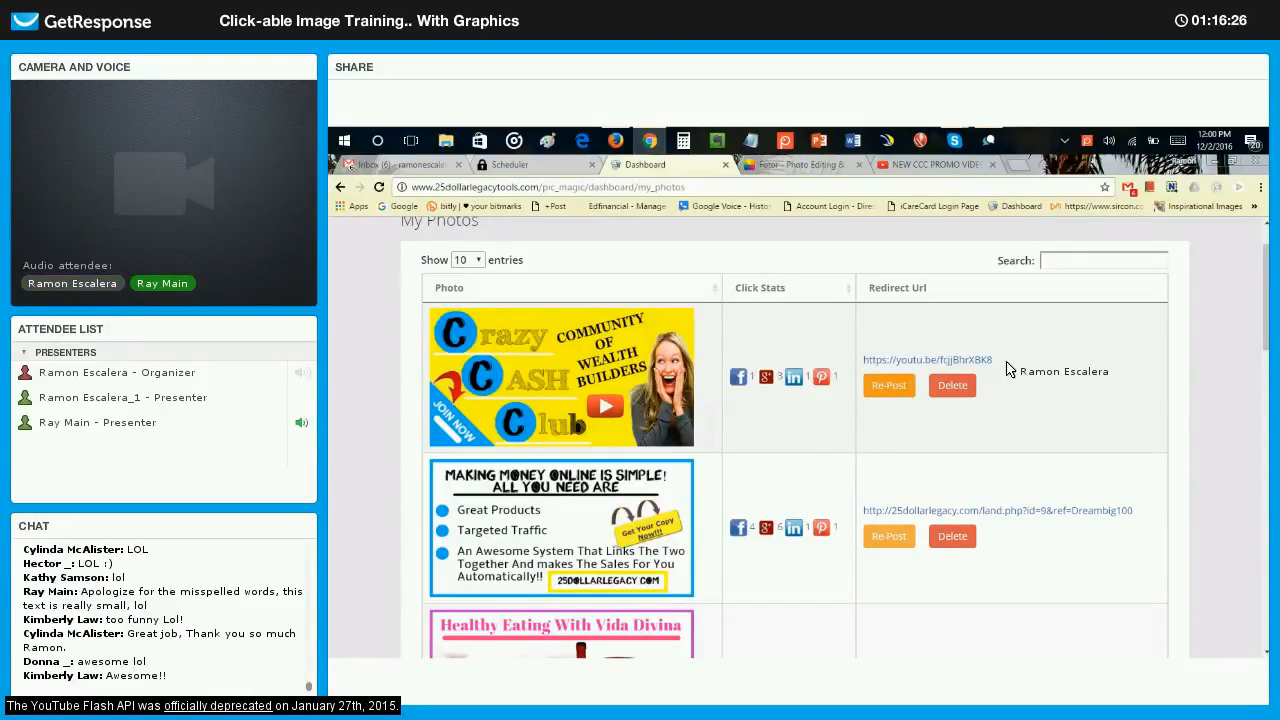
drag(998, 361, 863, 360)
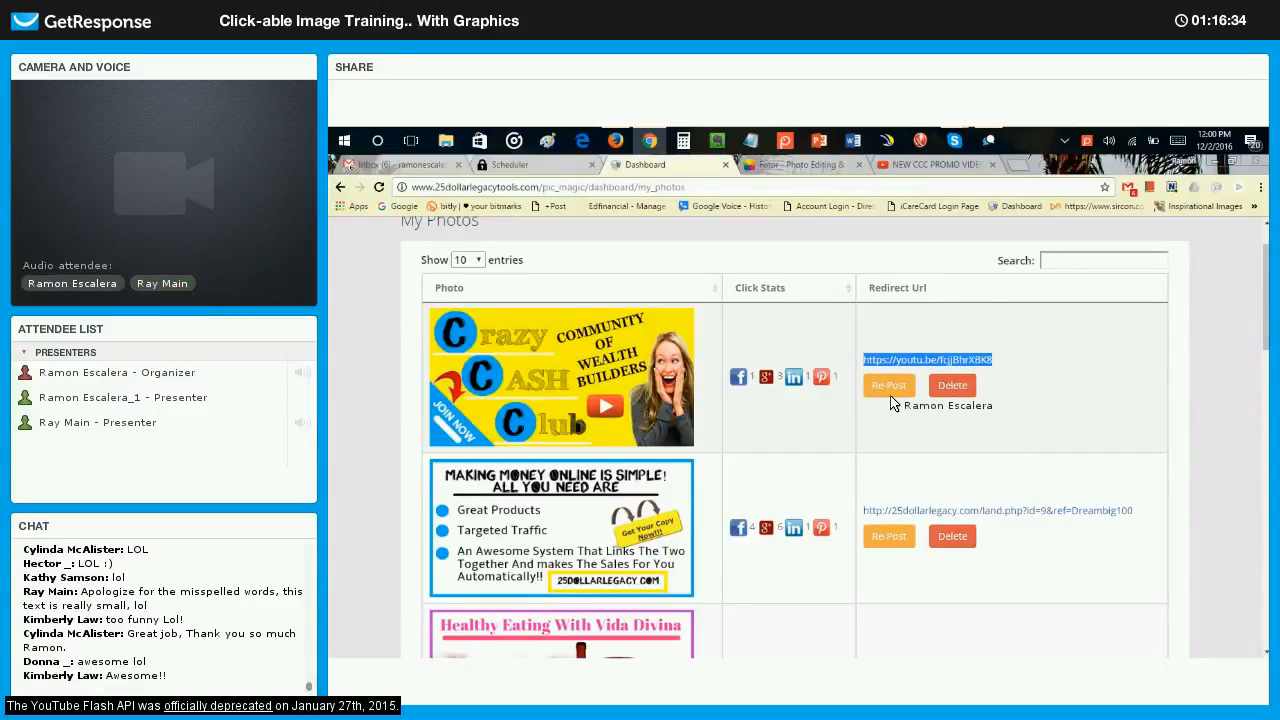
click(893, 403)
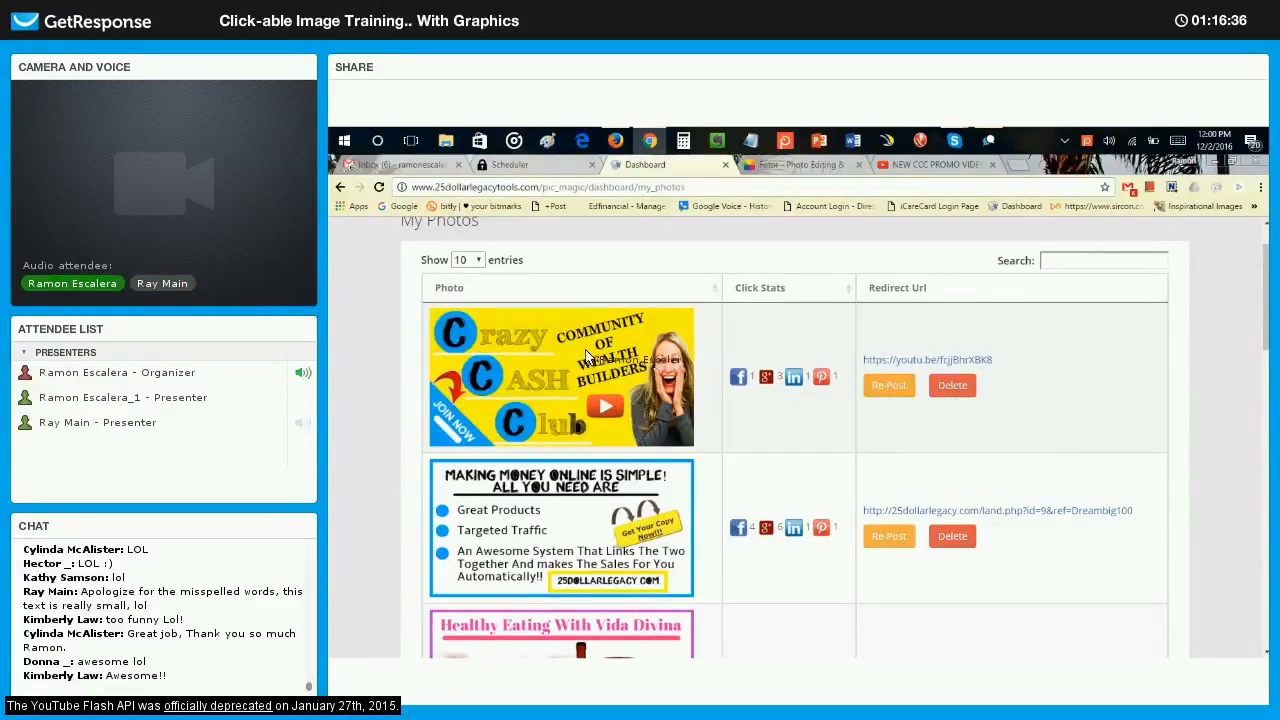
Go to page 2 of the My Photos list and examine the click stats of the clickable images there.
scroll(637, 372, down, 10)
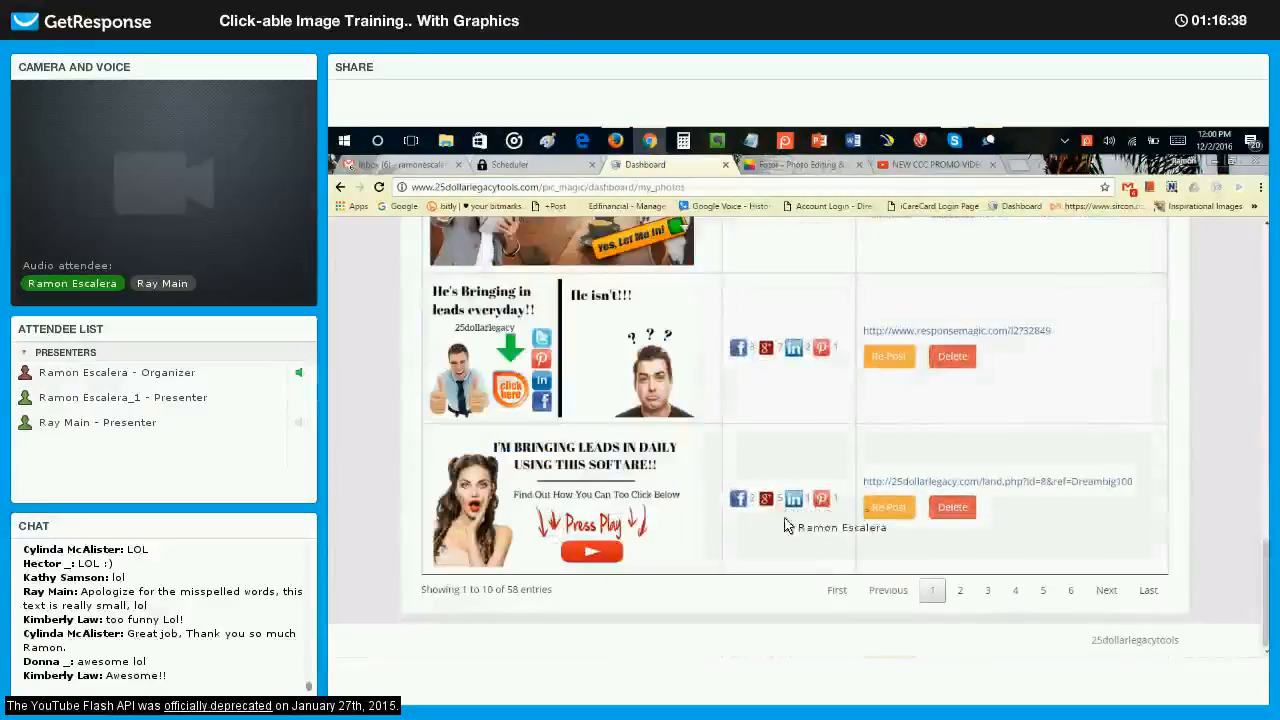
click(960, 591)
scroll(705, 418, up, 10)
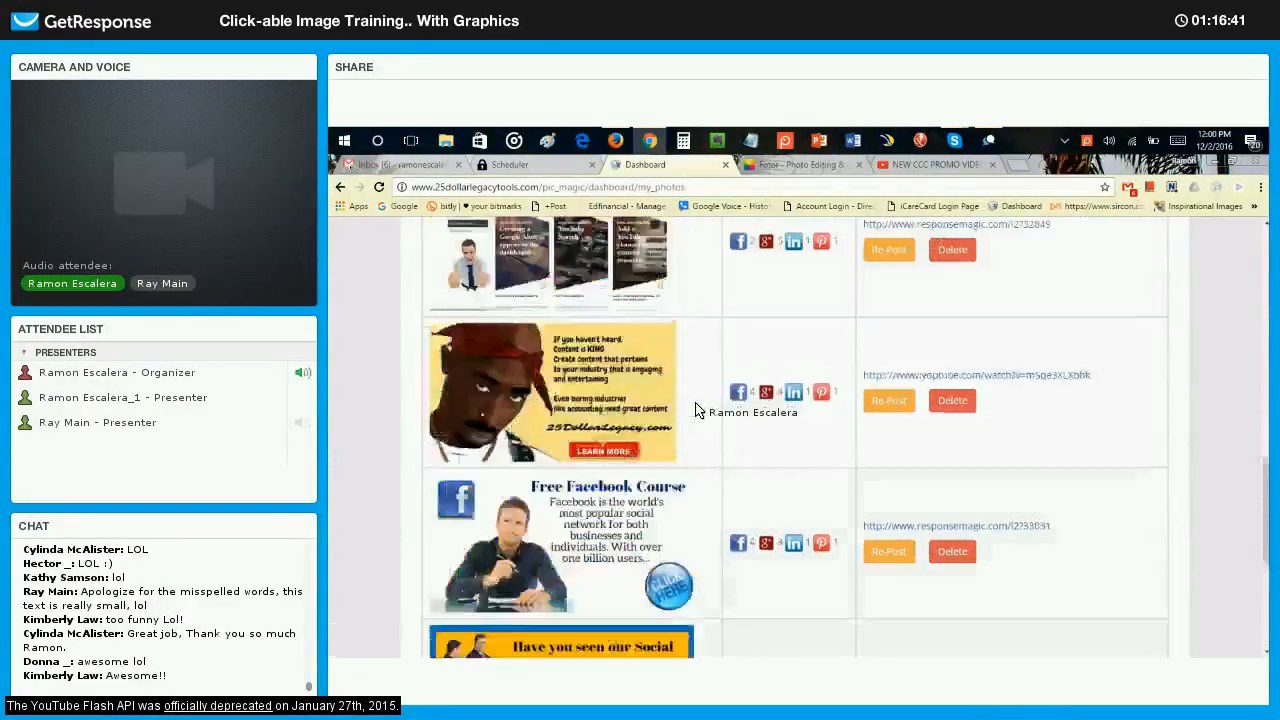
scroll(697, 410, up, 10)
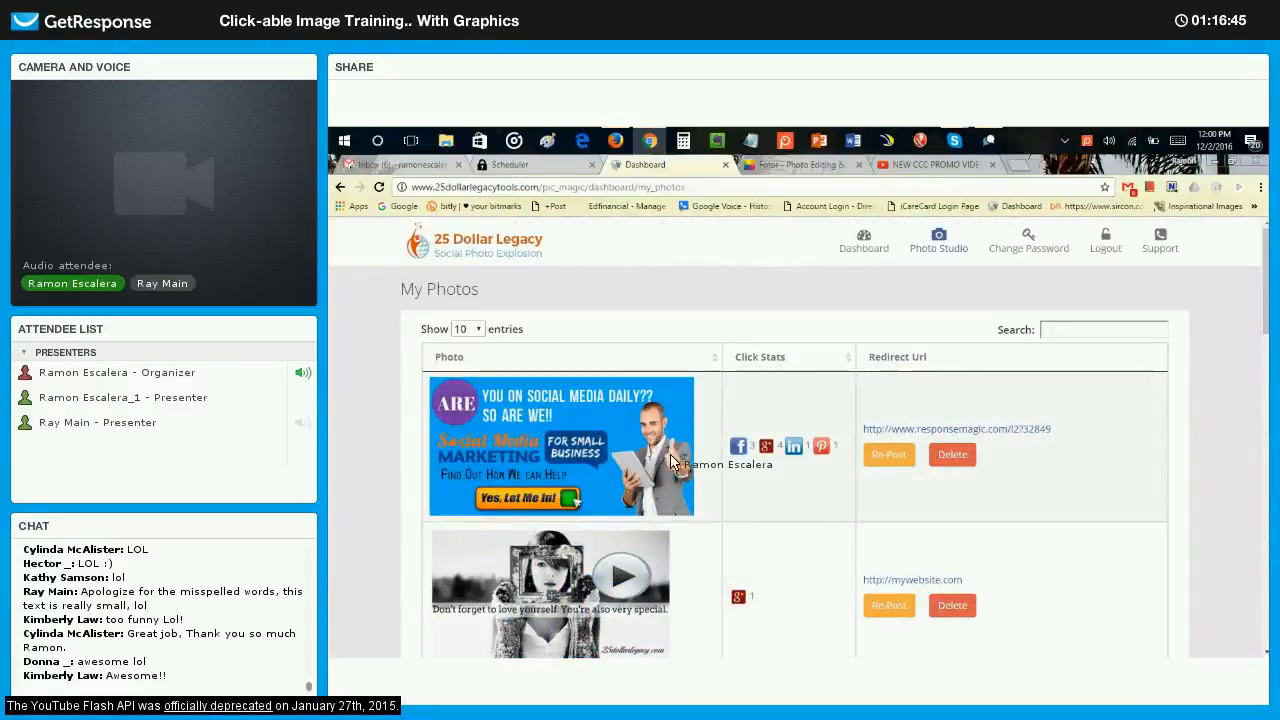
scroll(725, 462, down, 4)
scroll(728, 466, down, 8)
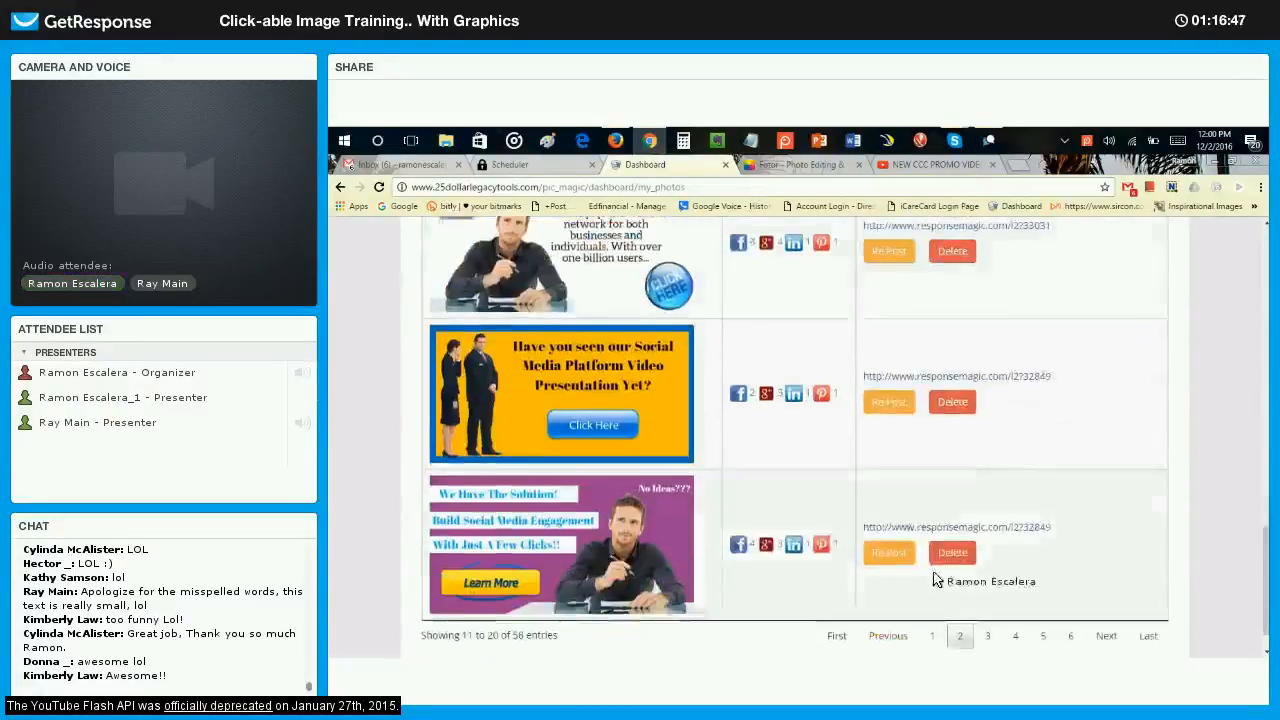
Look through page 3 of the My Photos list, comparing the images' social network click stats and redirect URLs.
scroll(803, 460, up, 10)
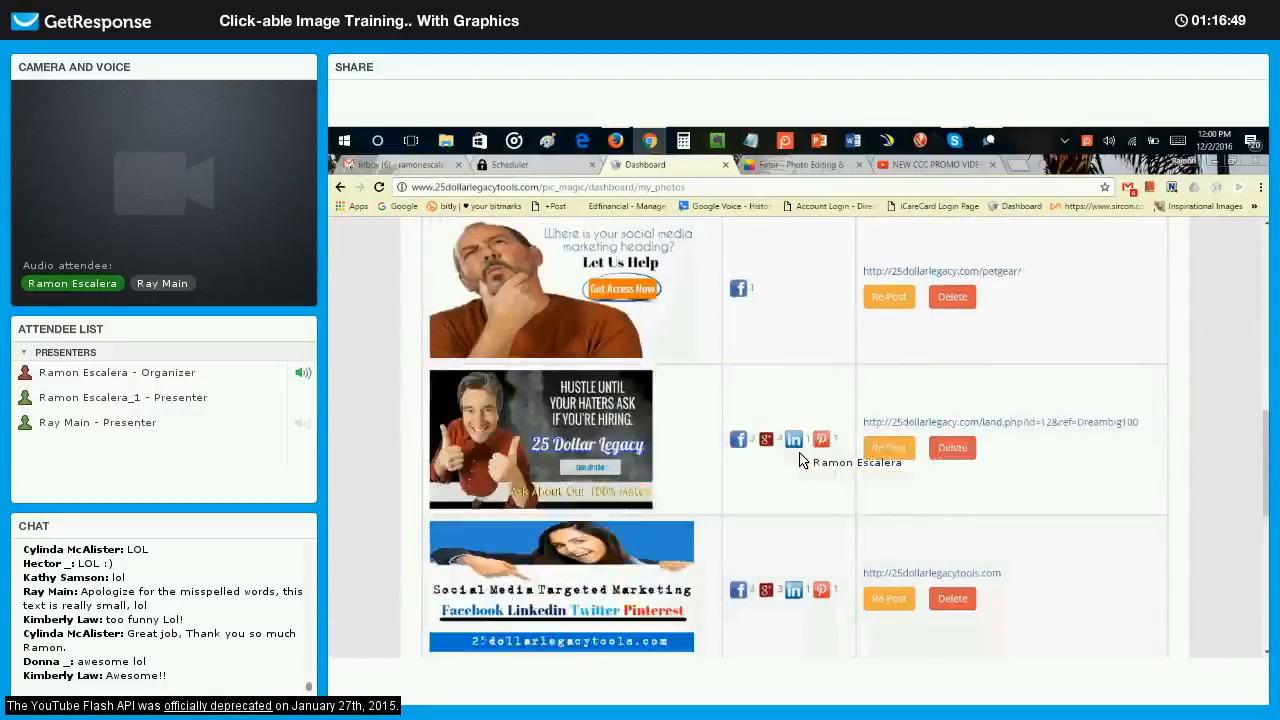
scroll(797, 463, down, 10)
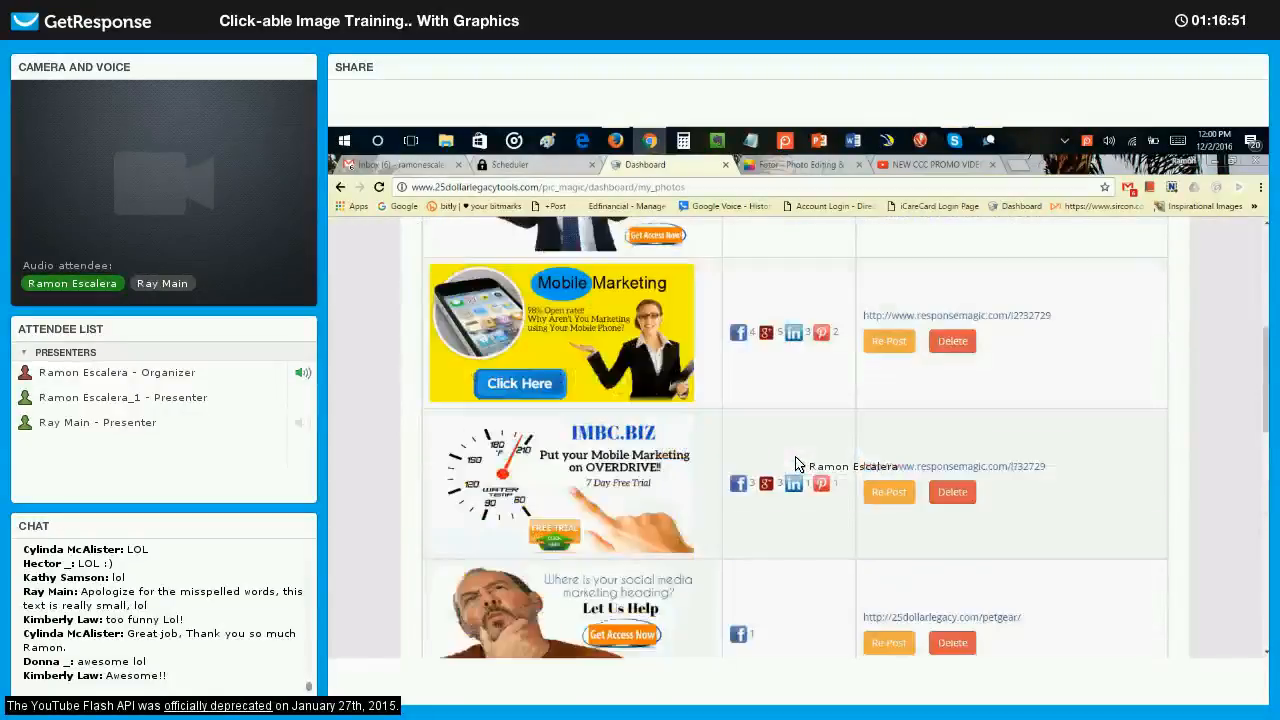
scroll(790, 466, down, 3)
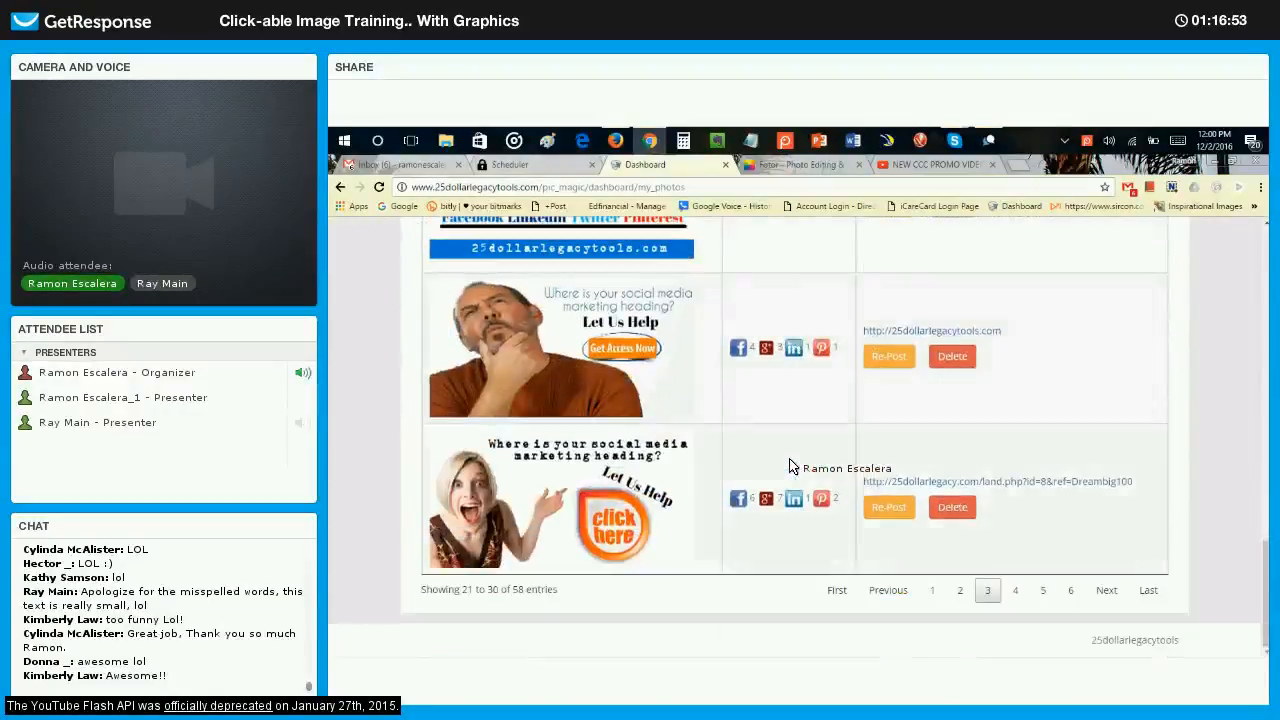
scroll(789, 466, up, 10)
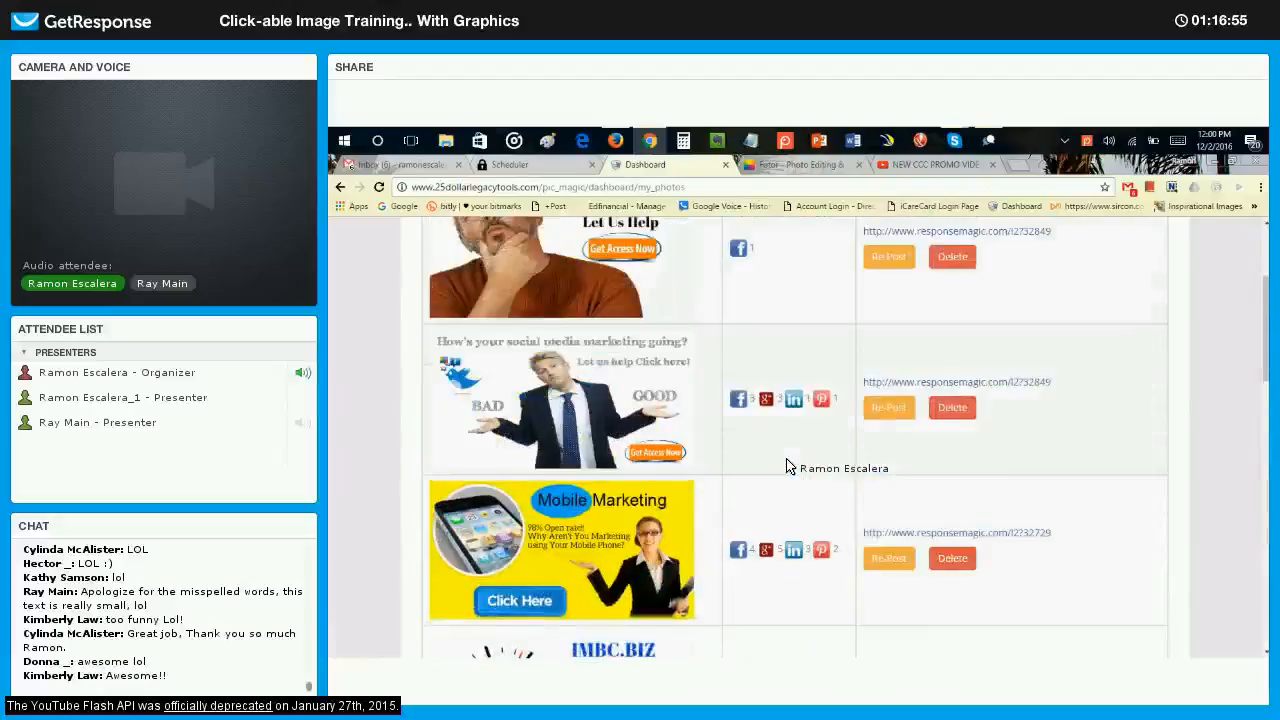
scroll(787, 466, down, 1)
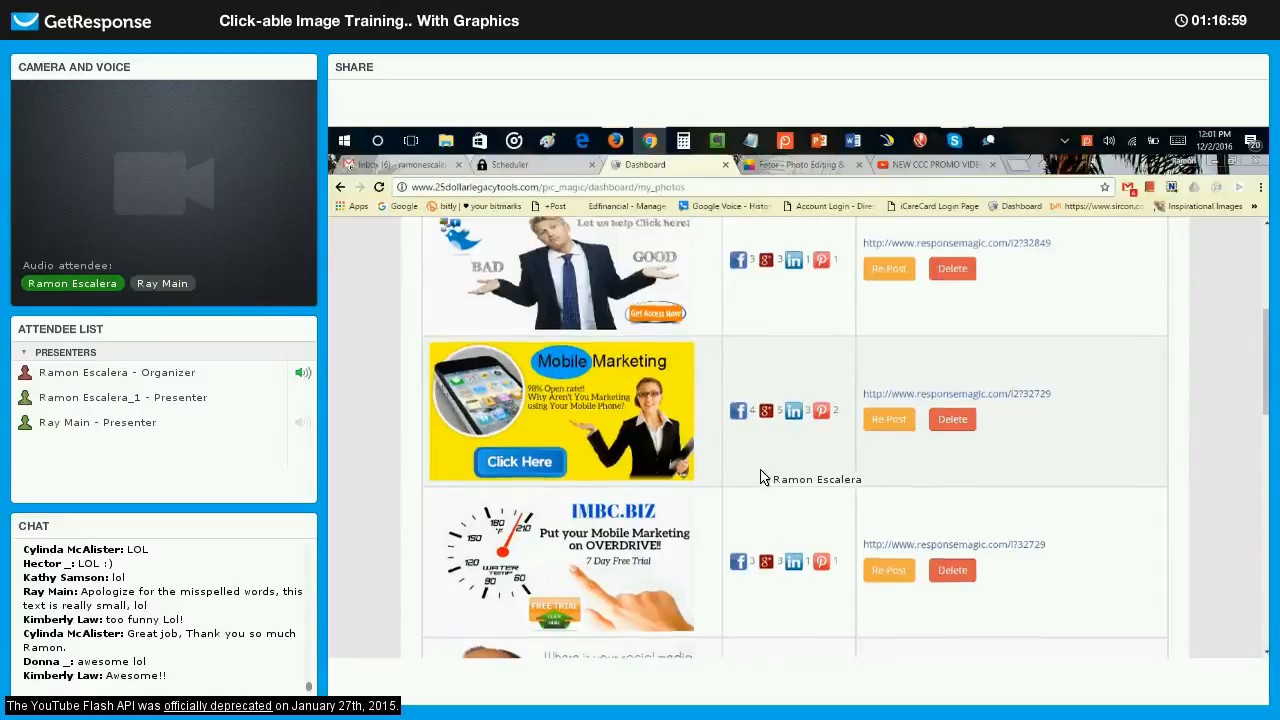
scroll(760, 476, down, 1)
scroll(748, 482, down, 2)
scroll(744, 482, down, 5)
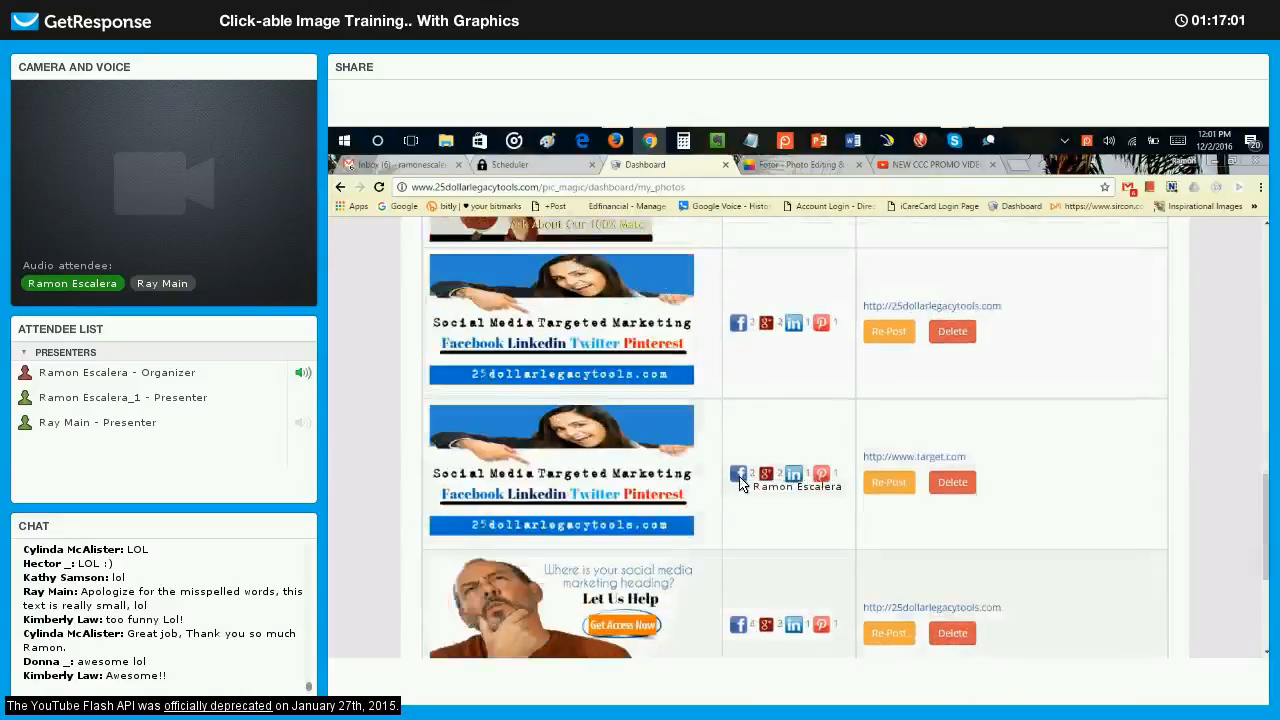